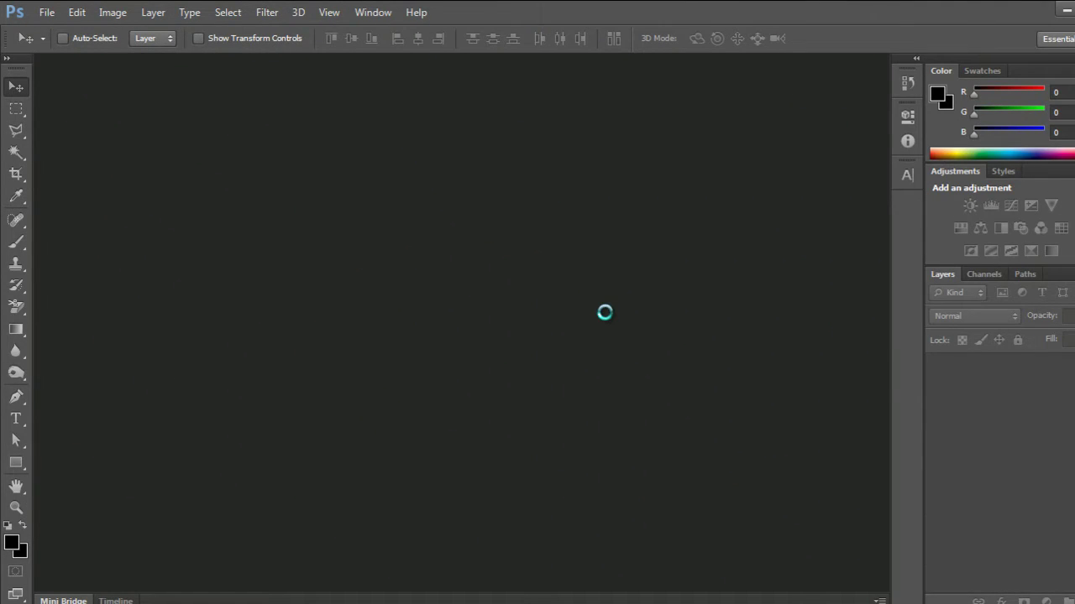
# Create a new 600 × 600 px, 72 ppi document with a white background.
pyautogui.hotkey('ctrl', 'n')
pyautogui.moveTo(436, 255)
pyautogui.mouseDown()
pyautogui.moveTo(400, 256)
pyautogui.moveTo(407, 284)
pyautogui.mouseUp()
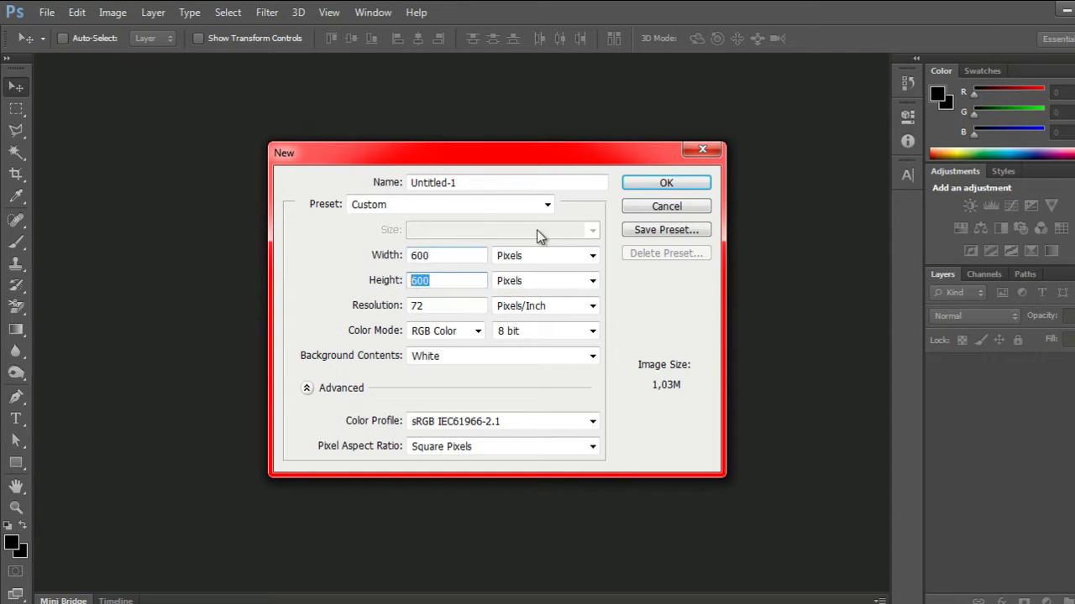
pyautogui.click(640, 186)
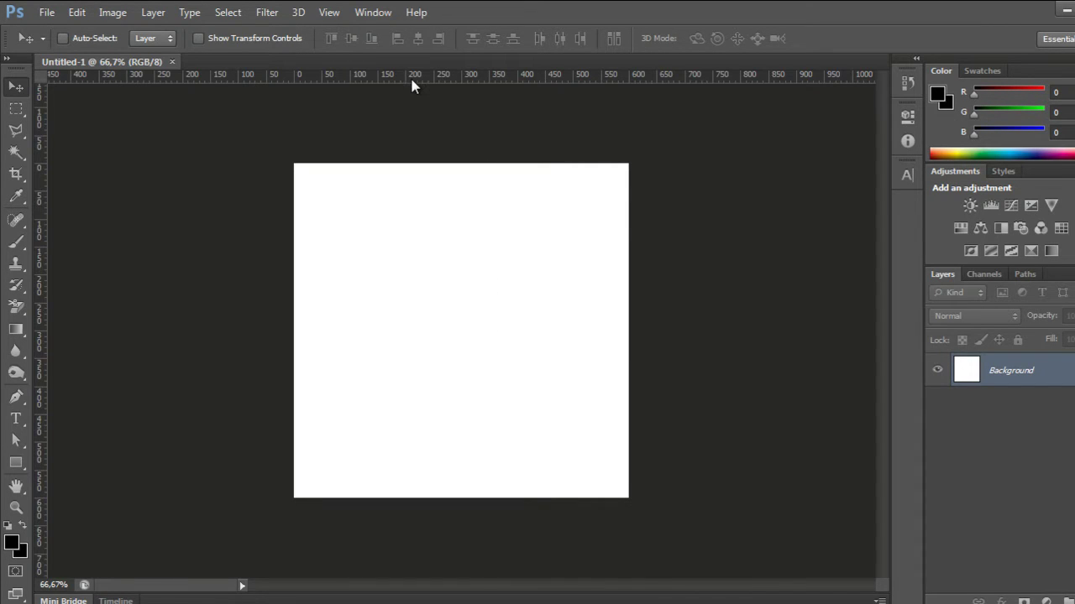
# Show the grid overlay on the canvas from the View menu.
pyautogui.click(328, 12)
pyautogui.moveTo(403, 260)
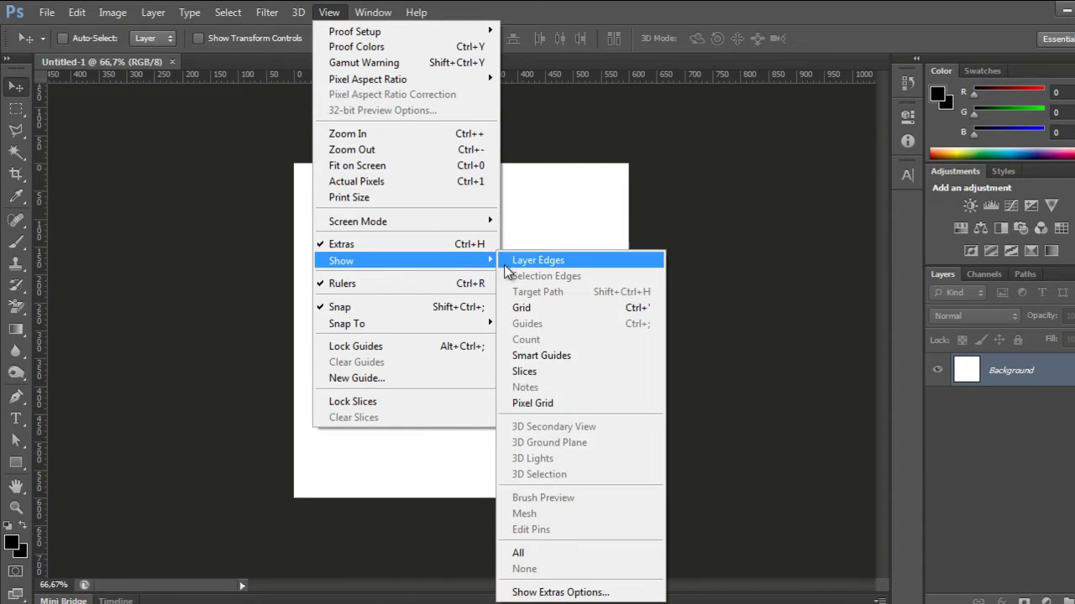
pyautogui.click(524, 375)
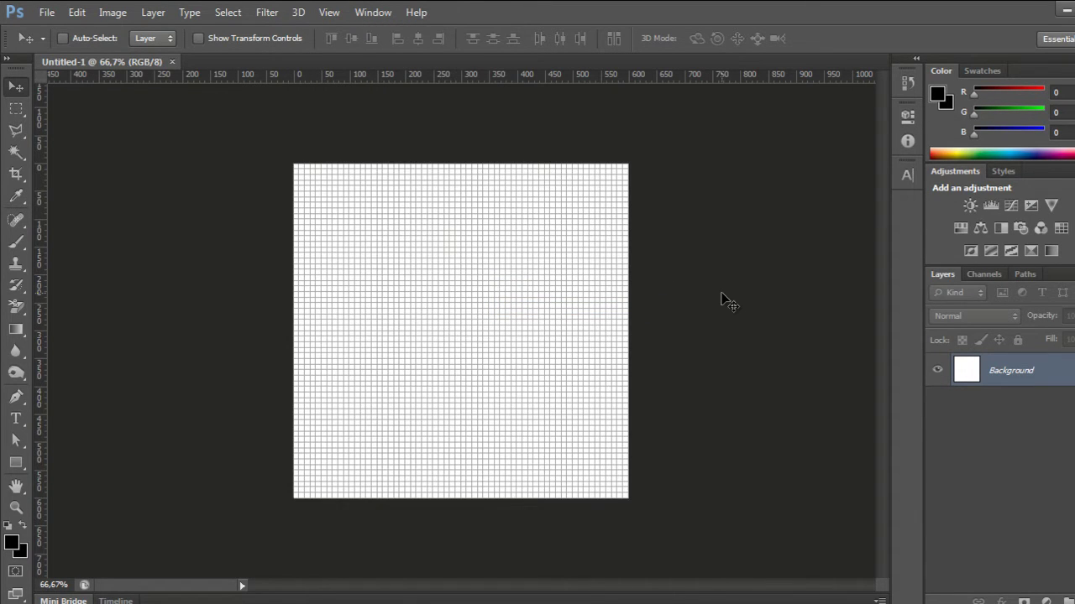
pyautogui.scroll(2, 727, 301)
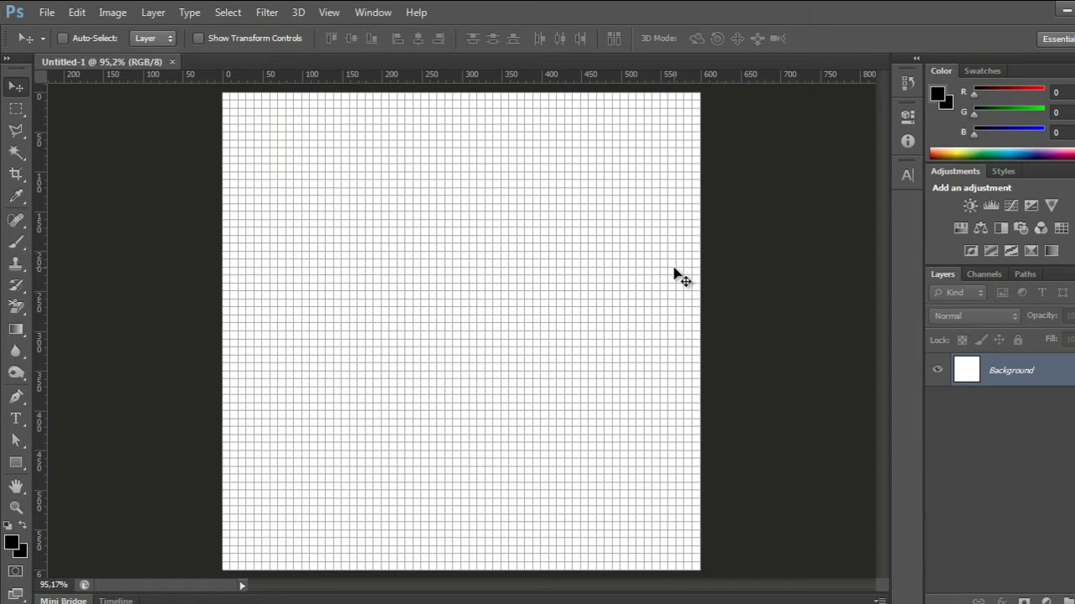
pyautogui.click(329, 12)
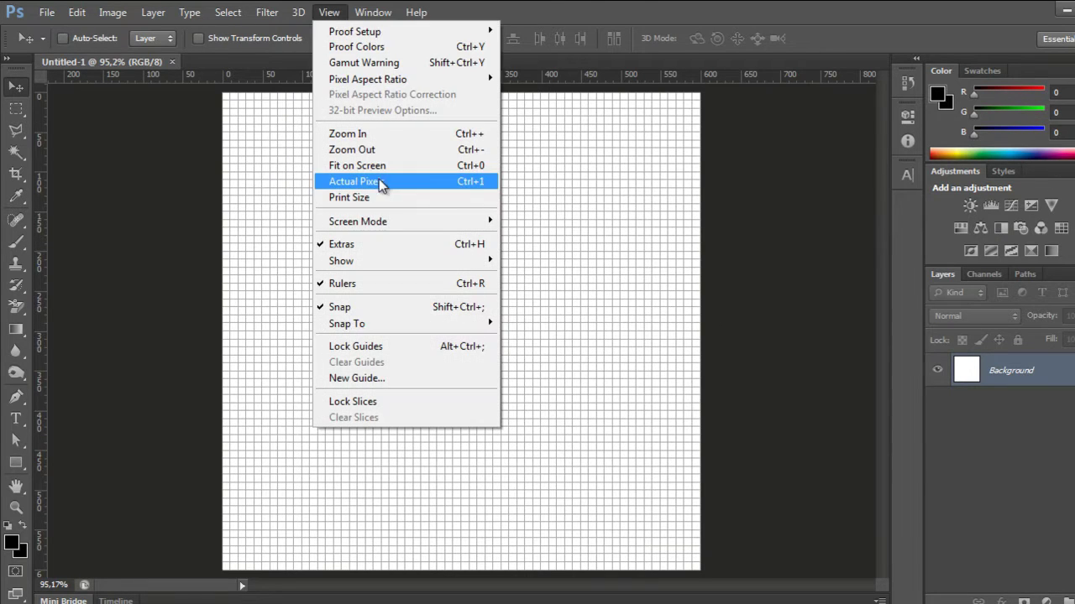
pyautogui.moveTo(347, 323)
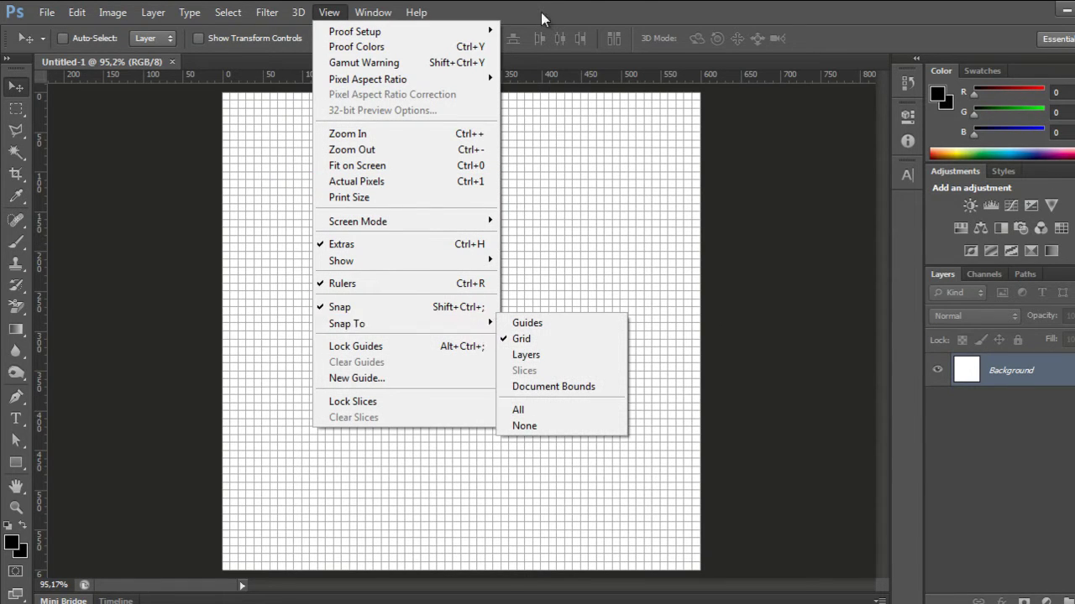
pyautogui.click(541, 19)
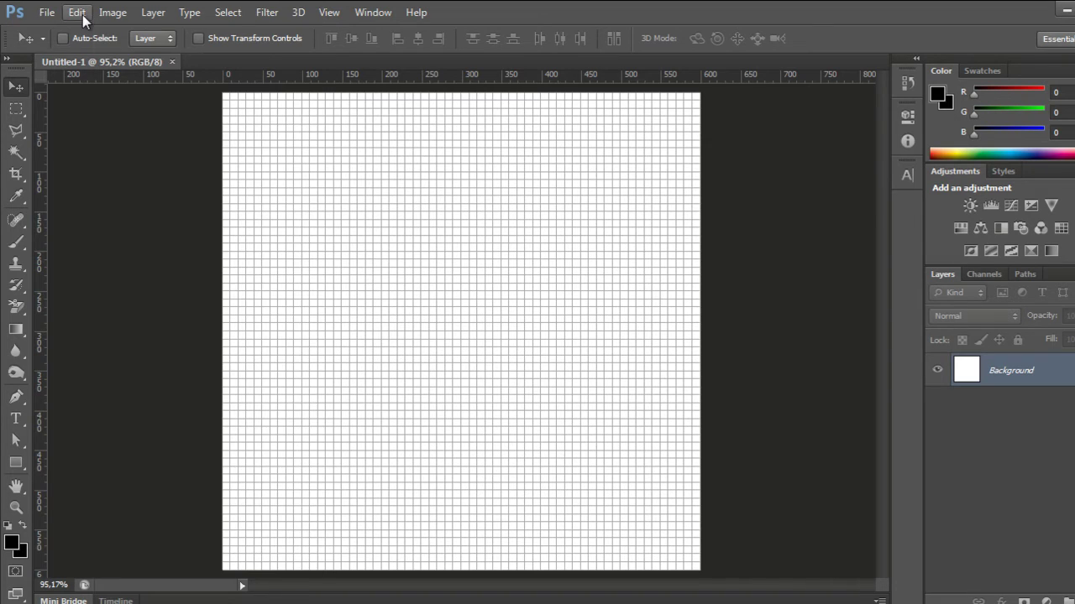
# Set the grid preferences to gridlines every 5 px in grey.
pyautogui.click(77, 13)
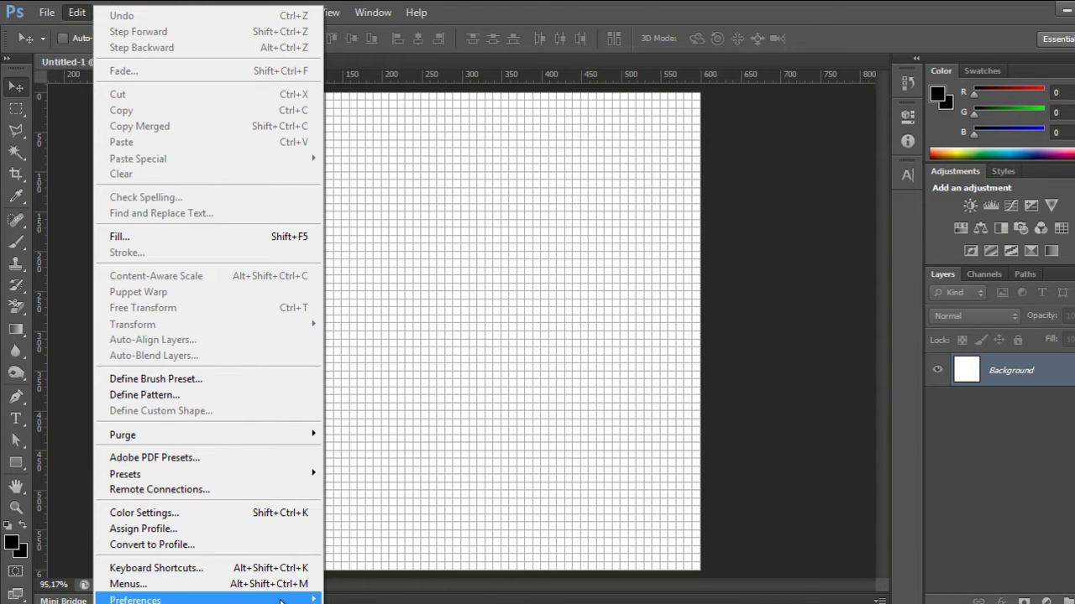
pyautogui.moveTo(134, 598)
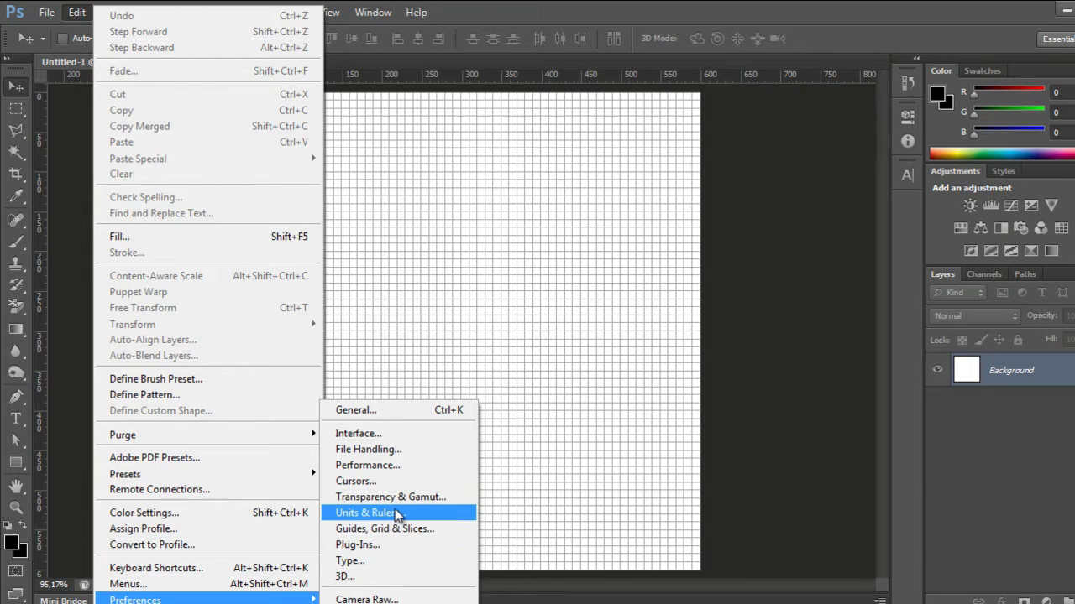
pyautogui.click(395, 530)
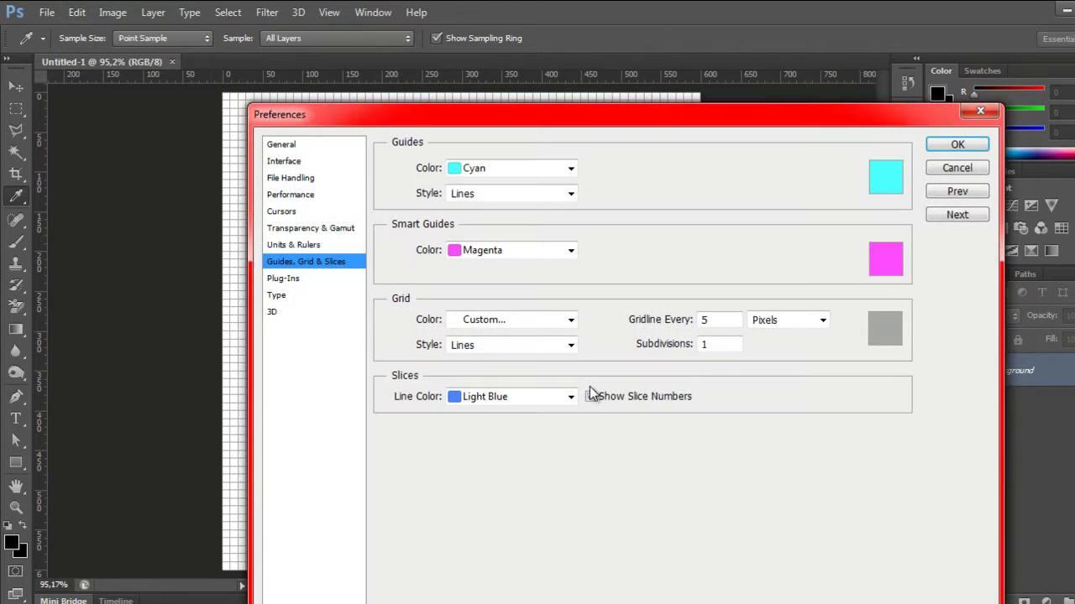
pyautogui.click(590, 395)
pyautogui.click(885, 332)
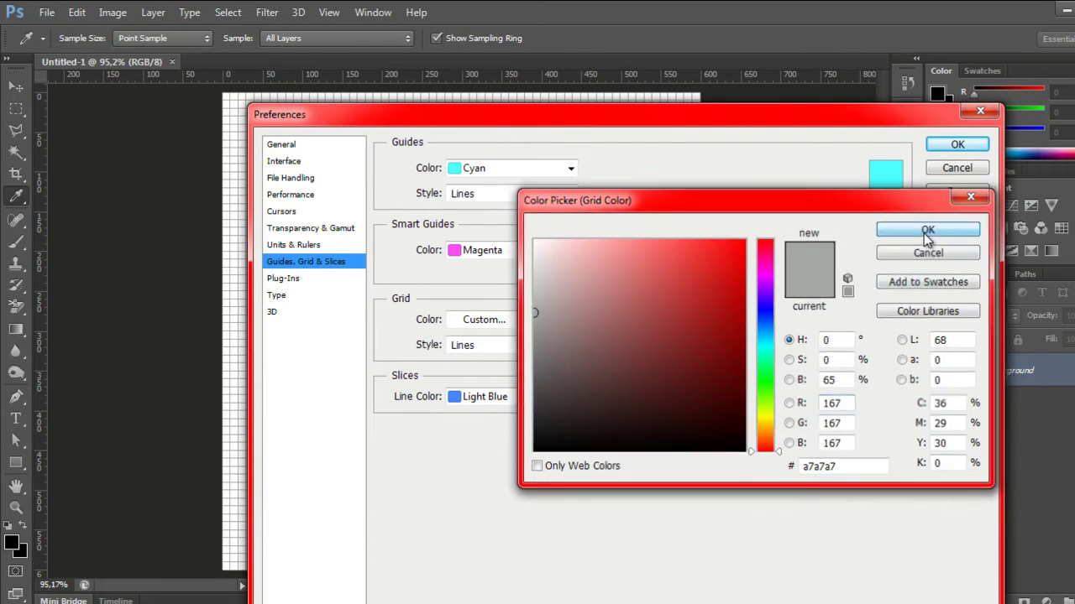
pyautogui.click(929, 229)
pyautogui.click(946, 150)
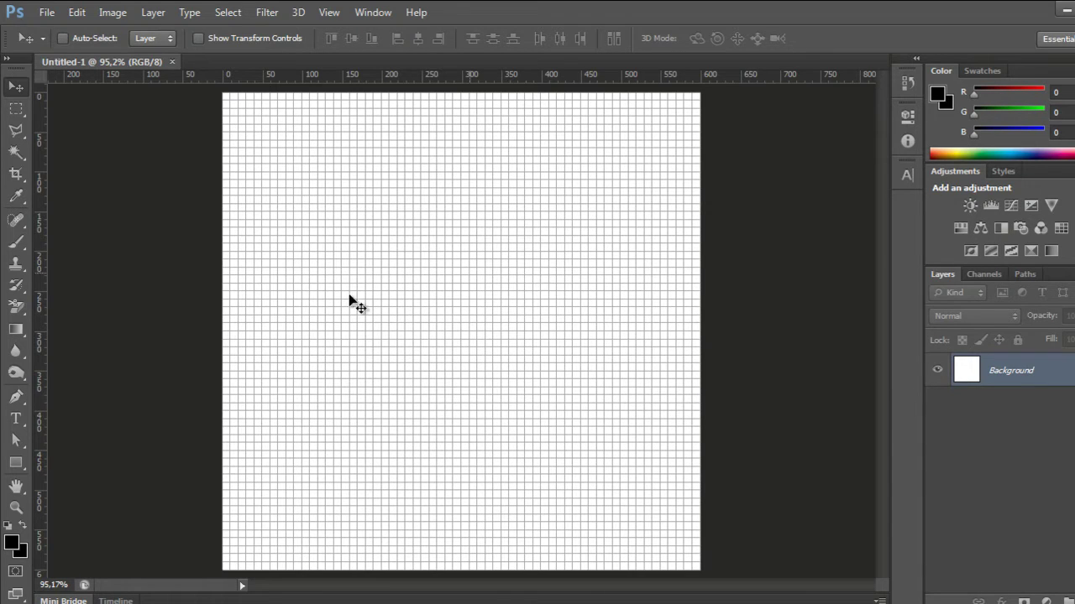
# Set the foreground colour to teal hex 205d7a.
pyautogui.click(13, 544)
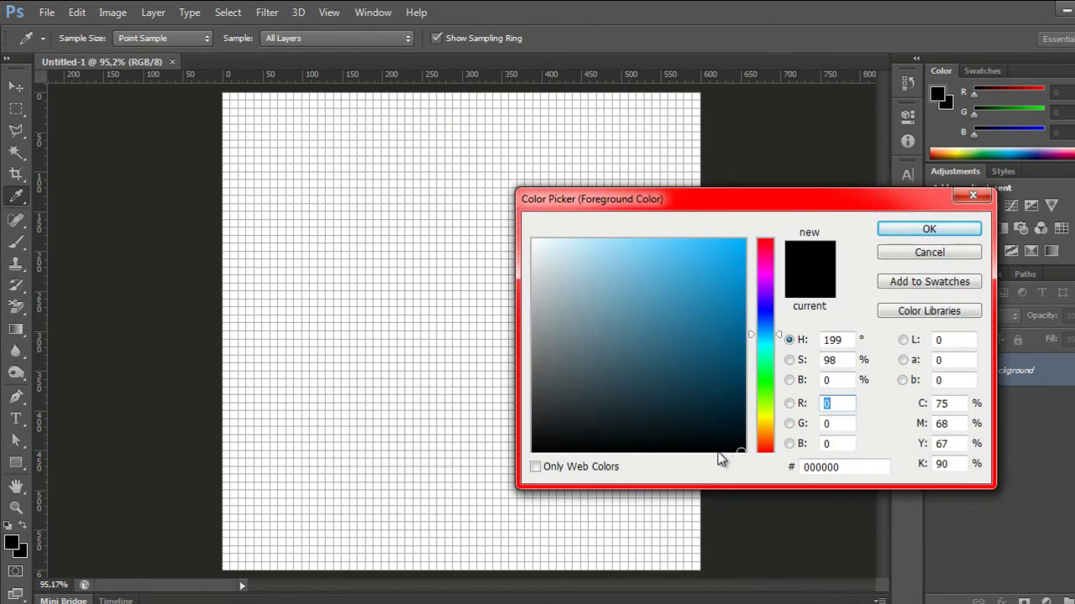
pyautogui.moveTo(865, 468); pyautogui.dragTo(776, 474)
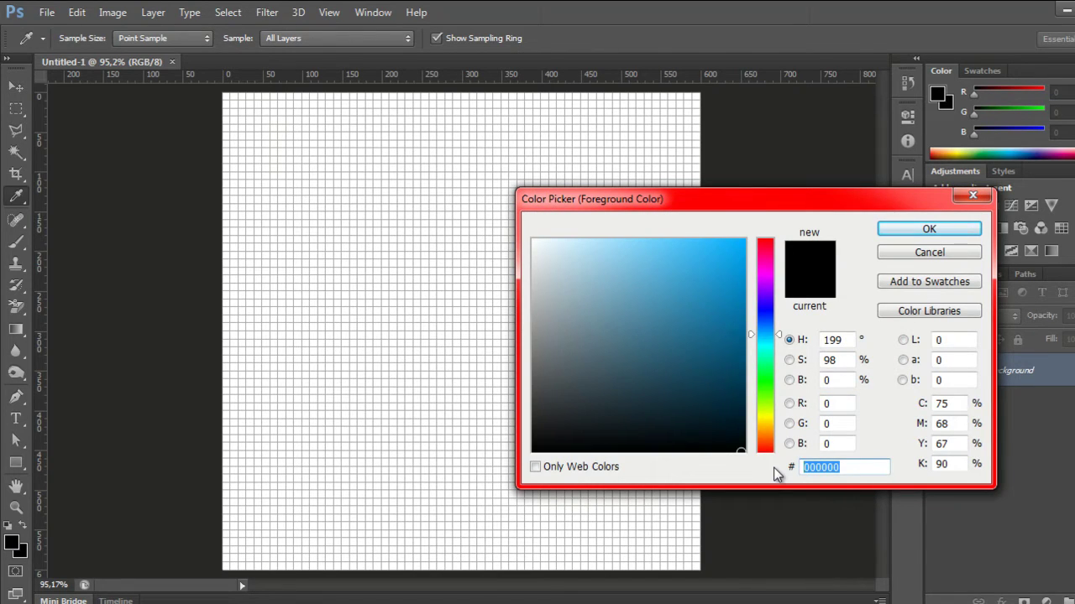
pyautogui.write('205')
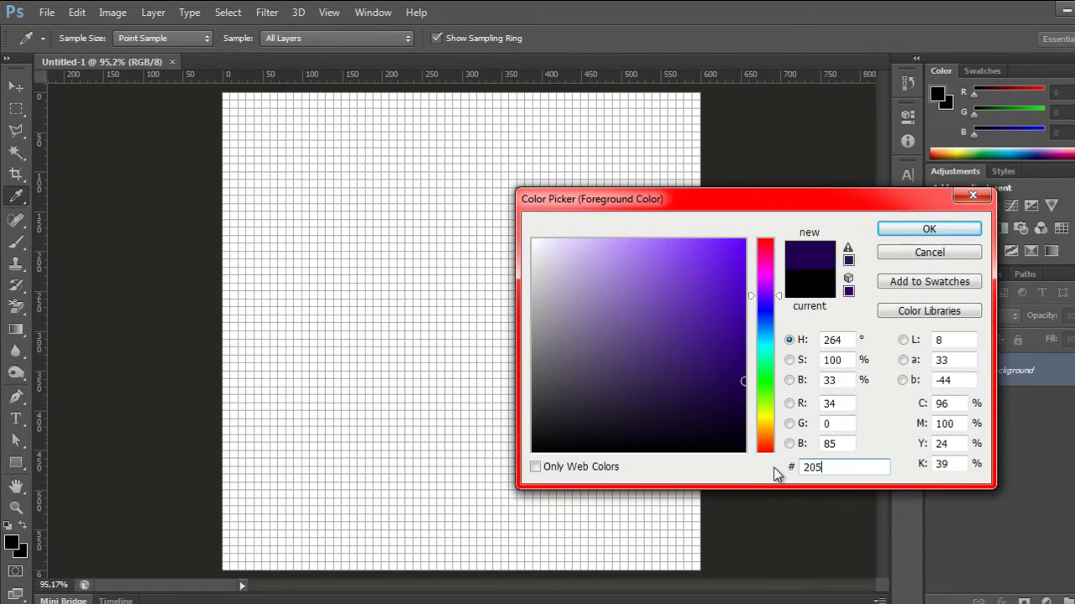
pyautogui.write('d7a')
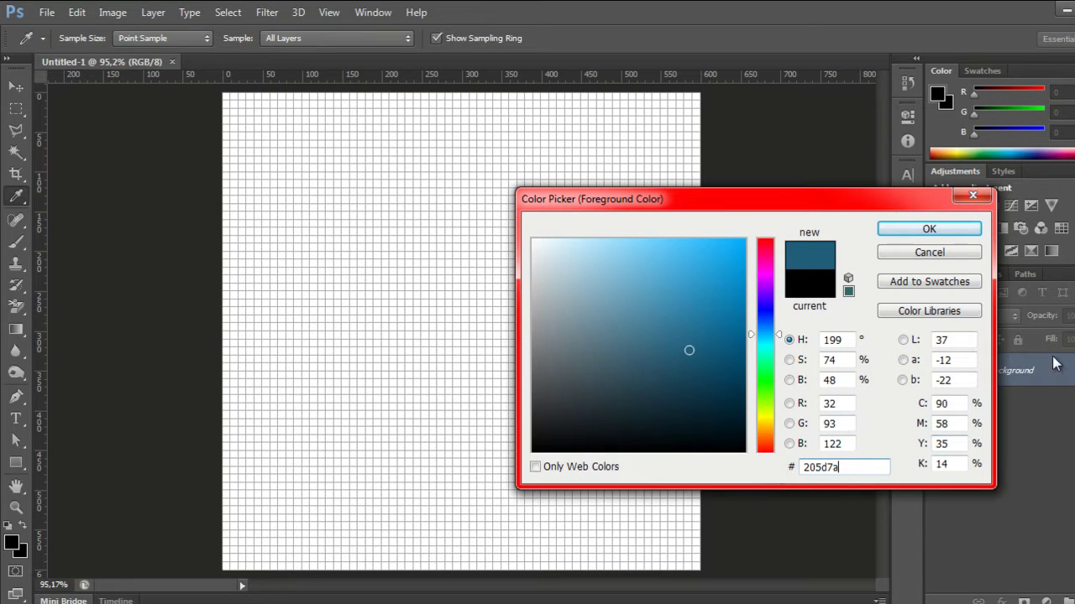
pyautogui.click(932, 230)
pyautogui.press('v')
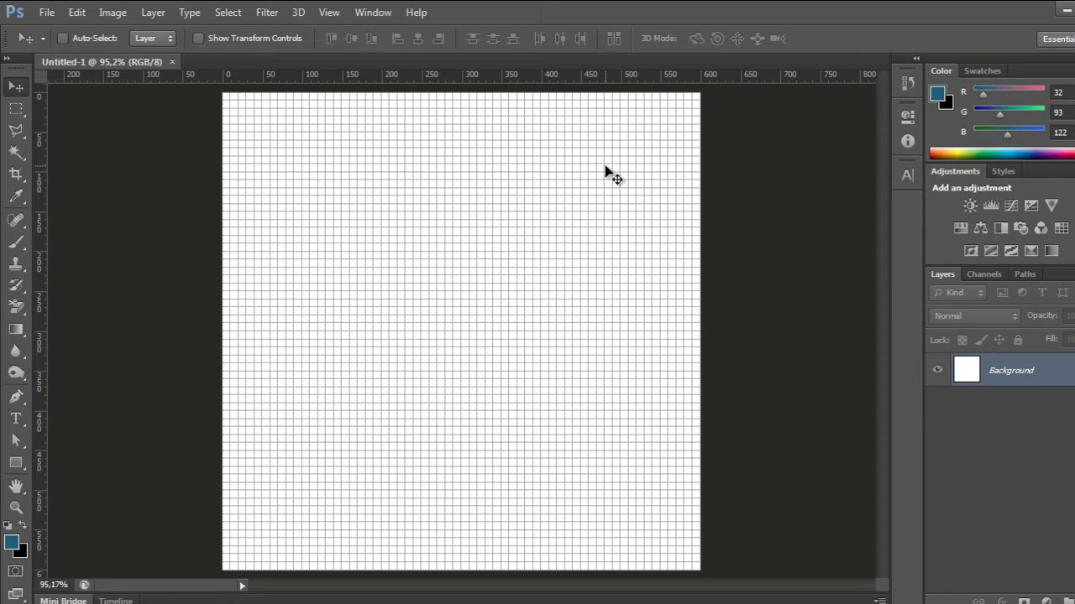
pyautogui.click(17, 463)
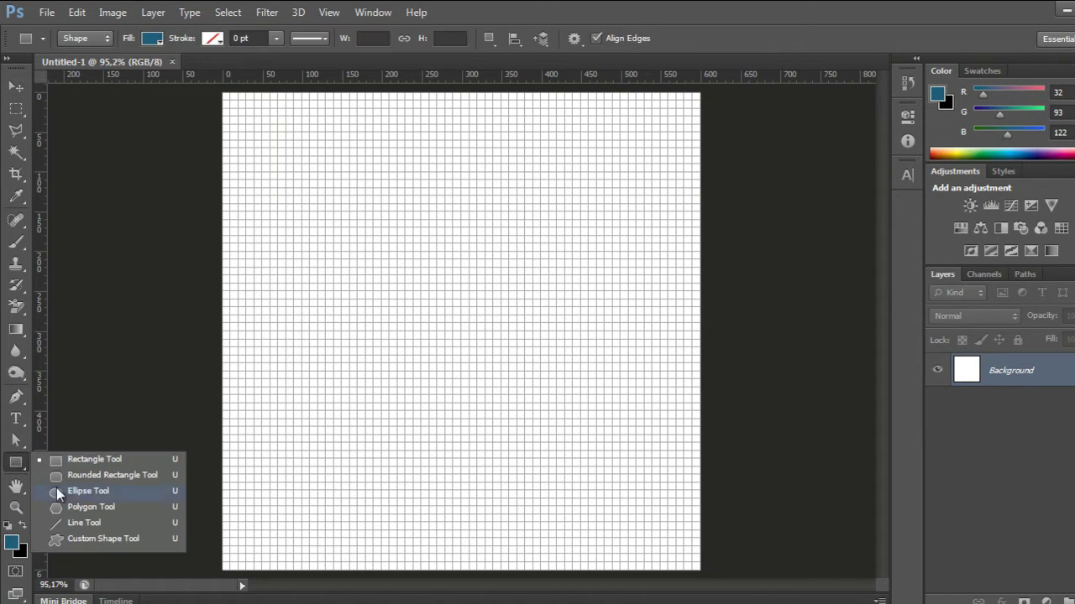
# Draw a 145 × 420 px rounded rectangle with 5 px corner radius.
pyautogui.click(77, 480)
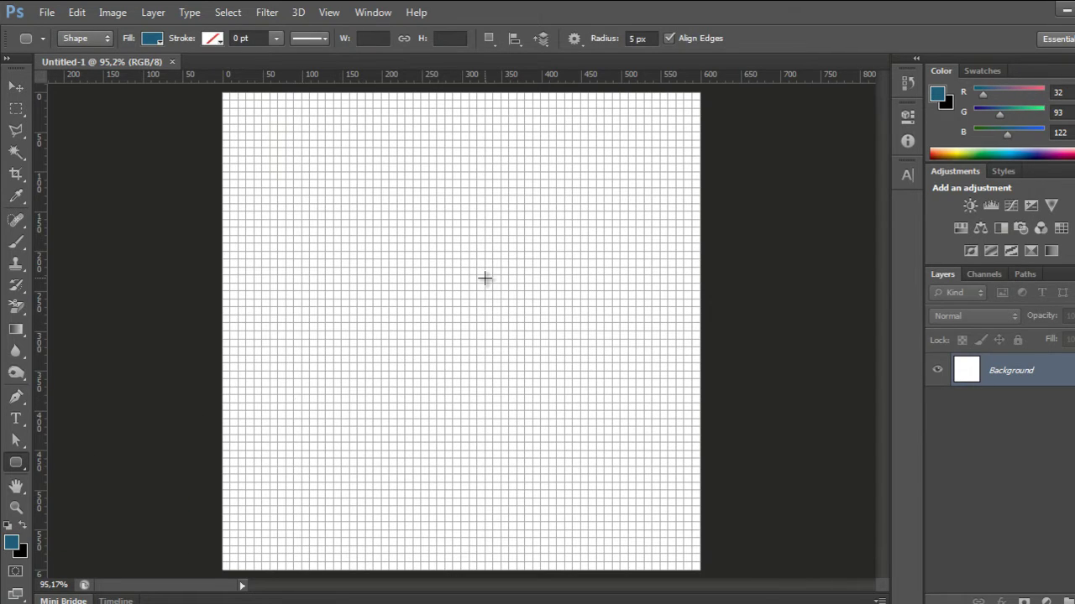
pyautogui.doubleClick(638, 38)
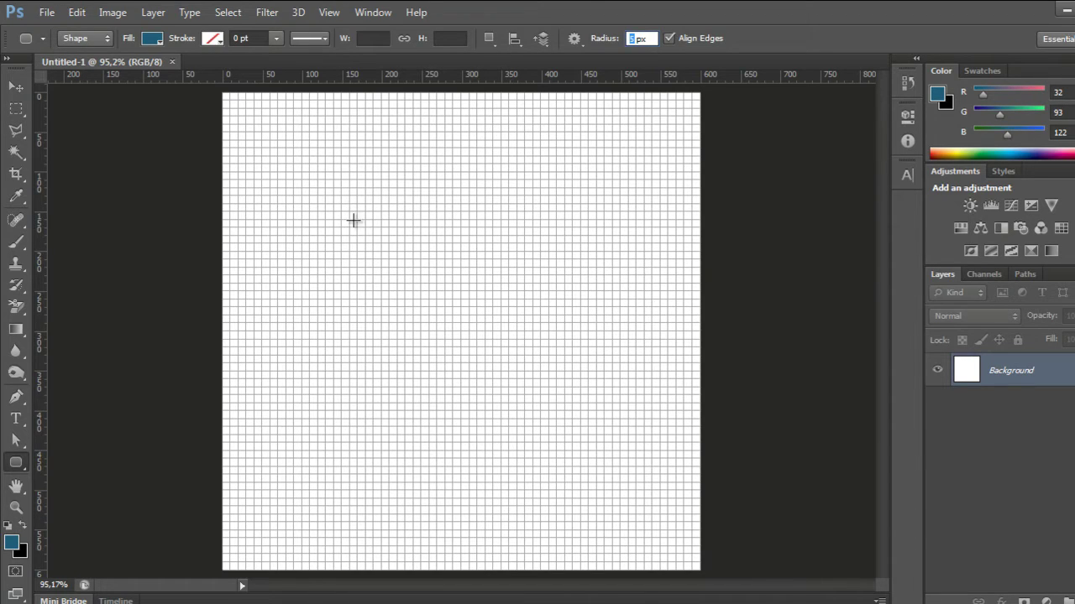
pyautogui.moveTo(348, 197)
pyautogui.mouseDown()
pyautogui.moveTo(464, 224)
pyautogui.moveTo(461, 545)
pyautogui.moveTo(467, 530)
pyautogui.mouseUp()
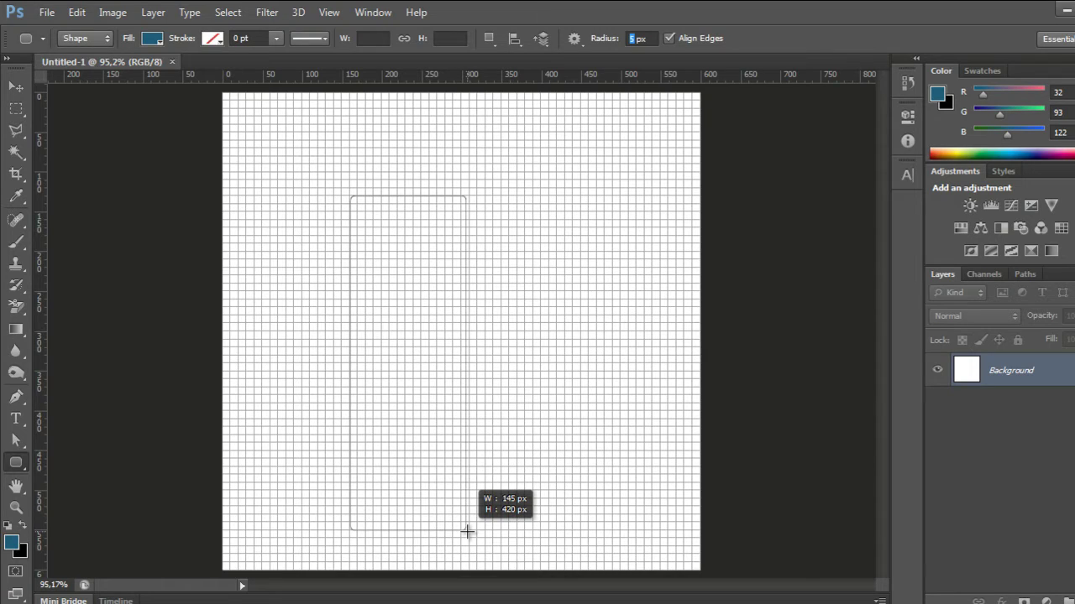
pyautogui.moveTo(467, 530); pyautogui.dragTo(466, 531)
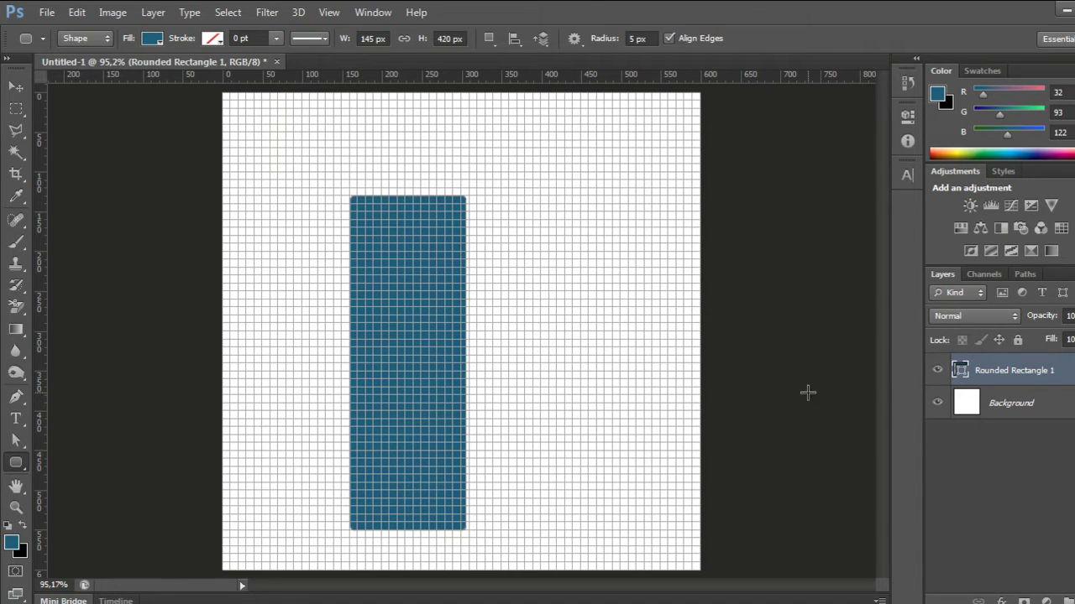
# Hide the grid and move the rectangle slightly right and up.
pyautogui.press('v')
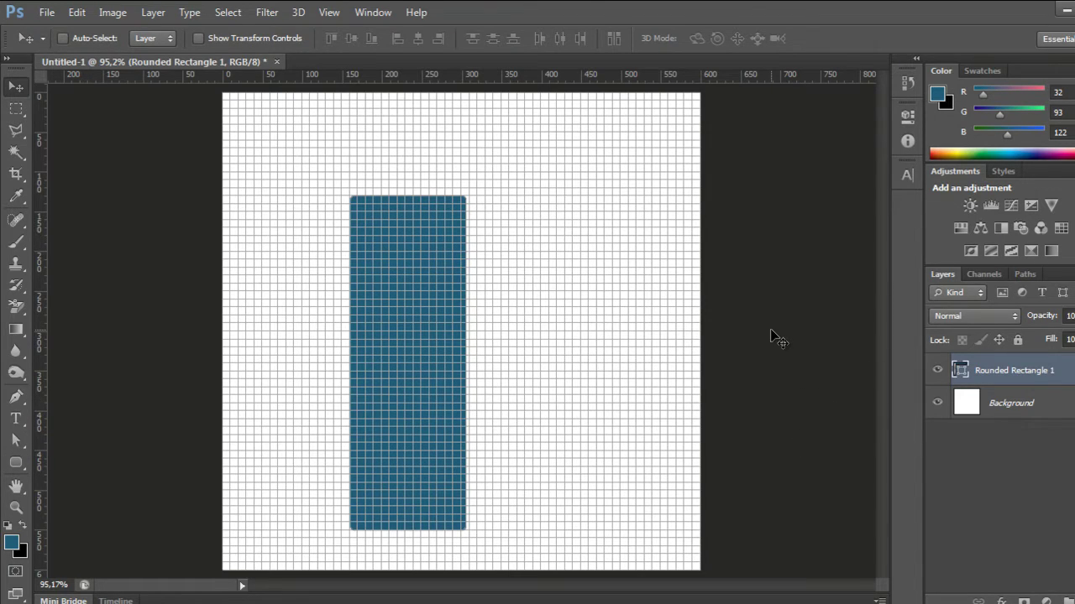
pyautogui.hotkey('ctrl', "'")
pyautogui.moveTo(437, 334); pyautogui.dragTo(453, 311)
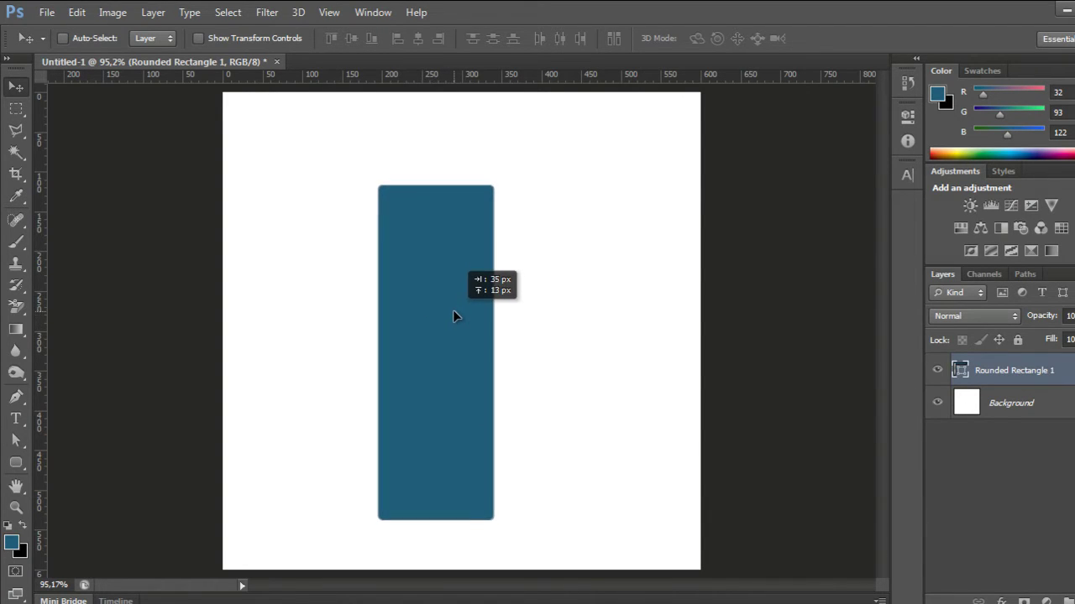
pyautogui.moveTo(454, 311); pyautogui.dragTo(453, 305)
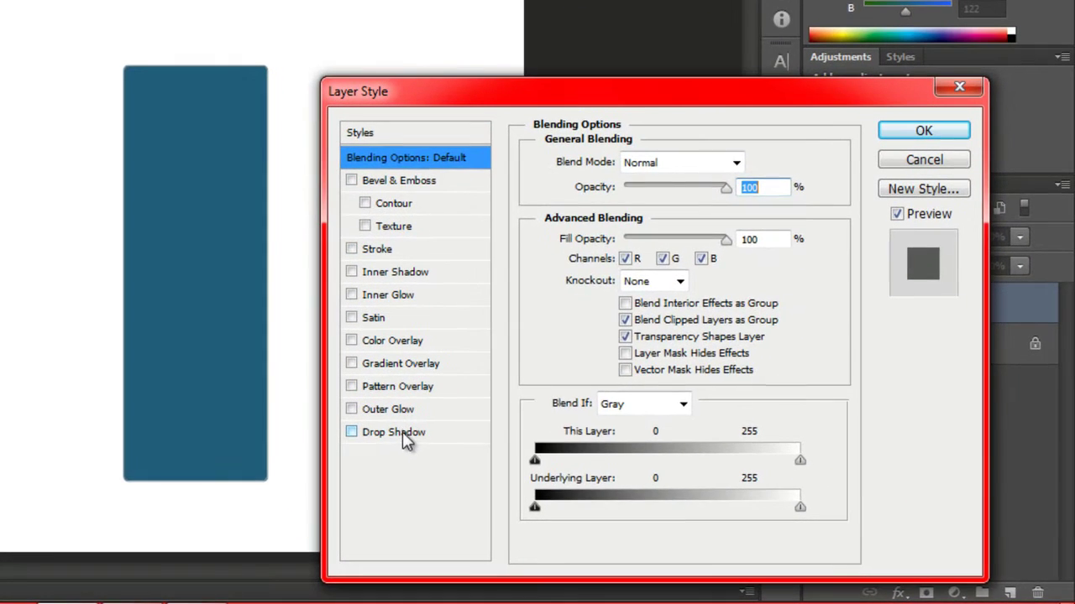
# Add a black drop shadow with Normal blending to the rectangle.
pyautogui.click(402, 431)
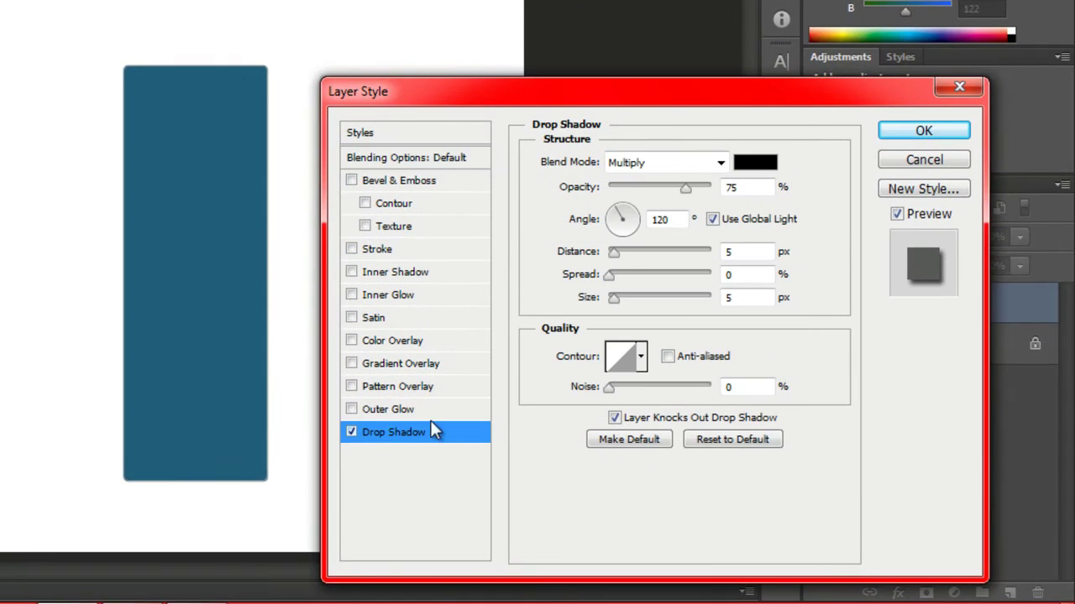
pyautogui.click(719, 162)
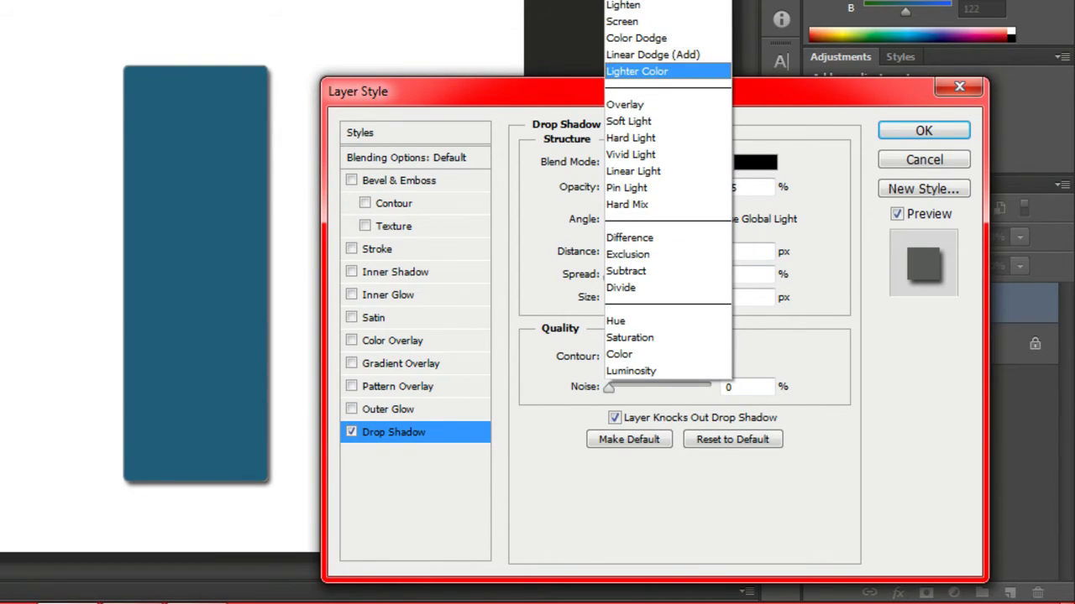
pyautogui.click(738, 26)
pyautogui.click(750, 165)
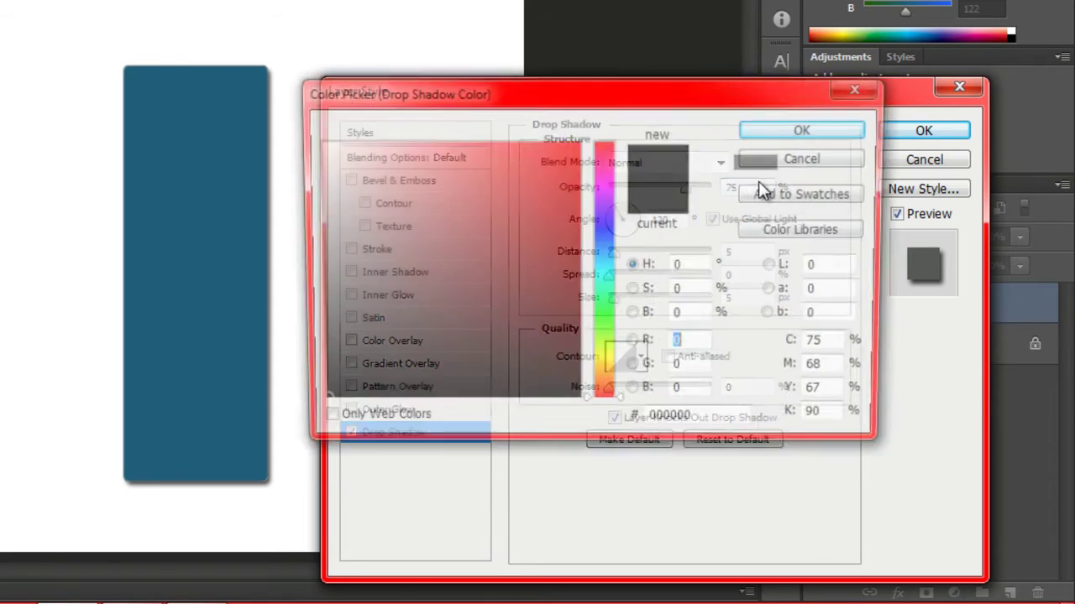
pyautogui.click(803, 136)
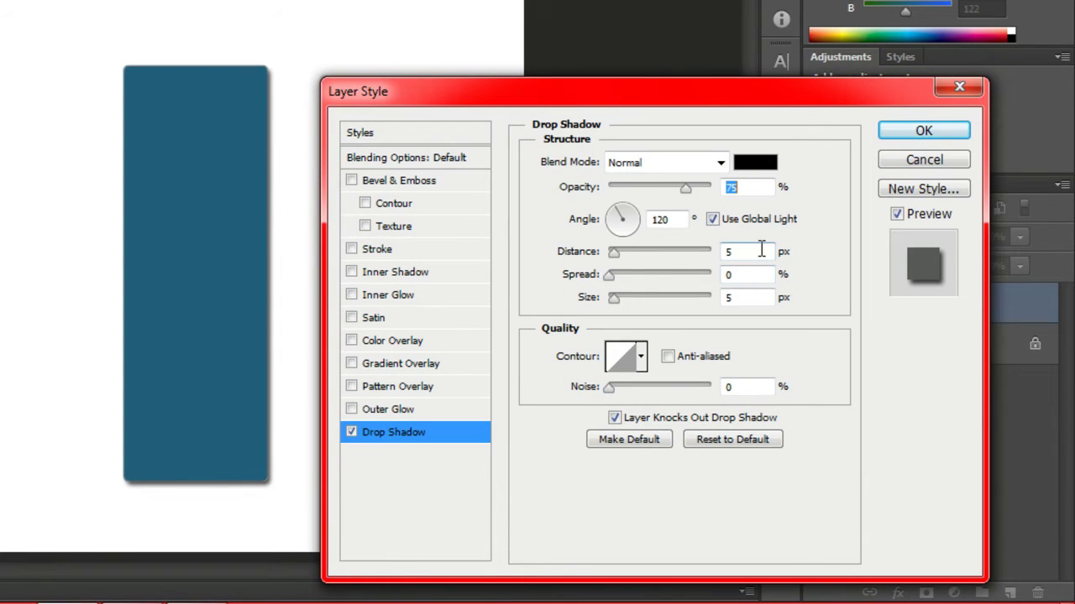
# Set the drop shadow to 30% opacity, 90° angle, 1 px distance and size.
pyautogui.moveTo(686, 189); pyautogui.dragTo(638, 194)
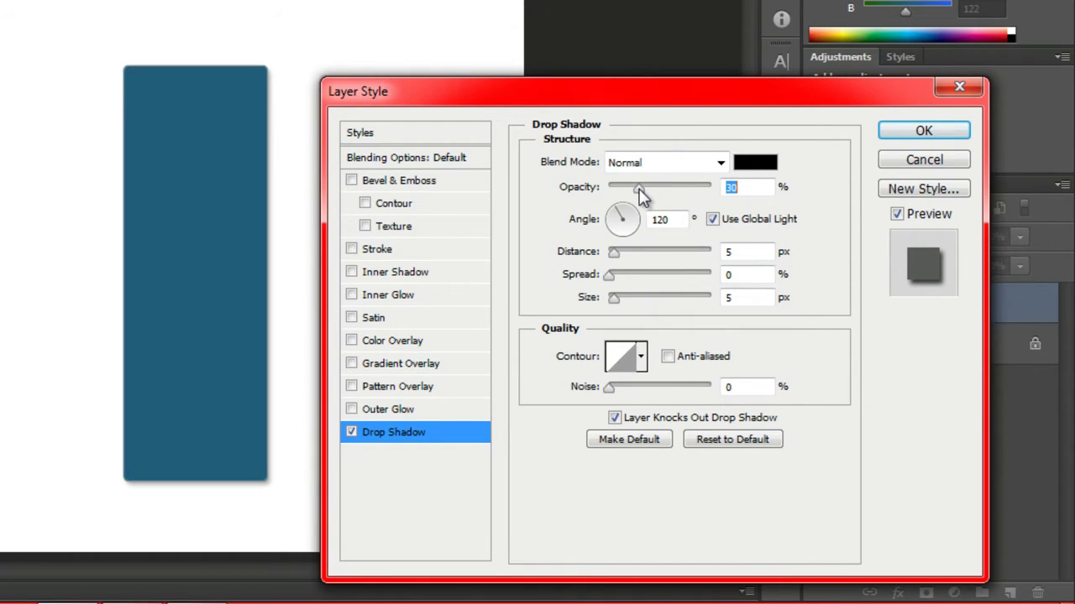
pyautogui.click(713, 219)
pyautogui.moveTo(619, 220); pyautogui.dragTo(619, 216)
pyautogui.doubleClick(652, 219)
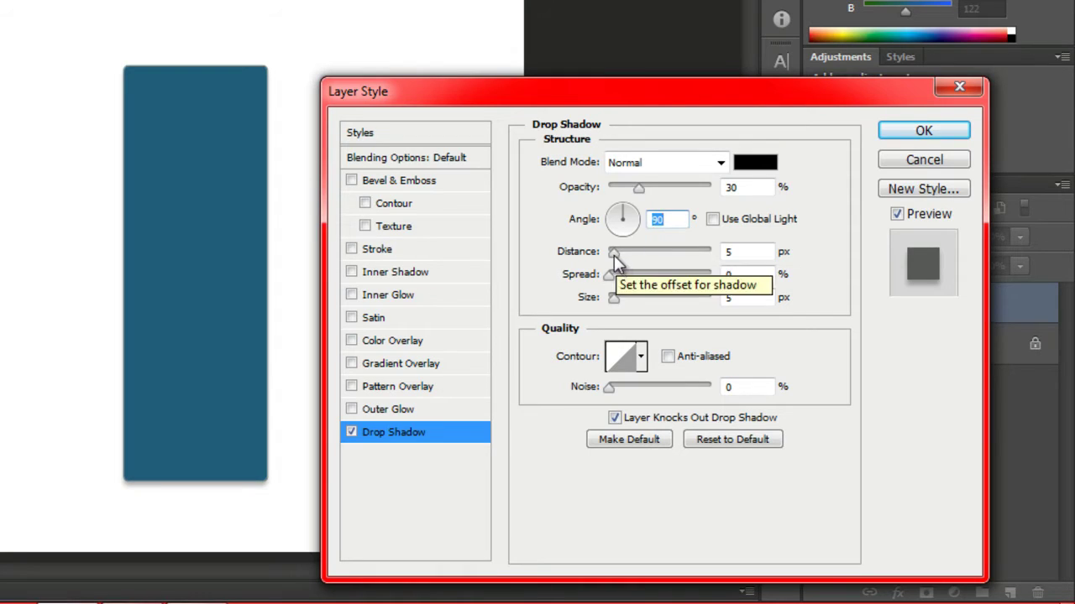
pyautogui.moveTo(613, 253); pyautogui.dragTo(610, 253)
pyautogui.moveTo(613, 300); pyautogui.dragTo(608, 301)
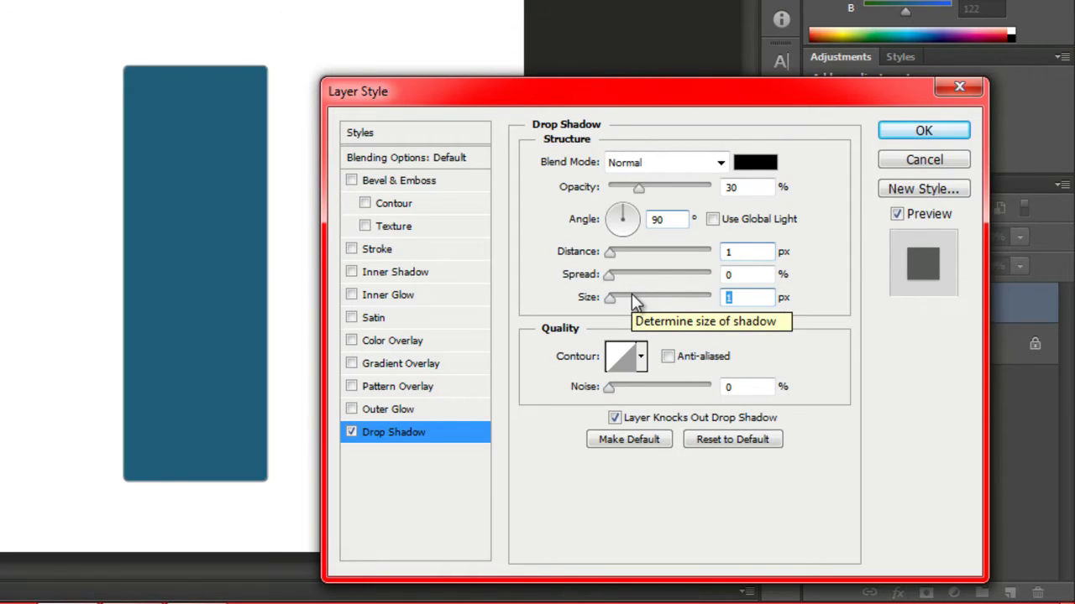
pyautogui.click(395, 276)
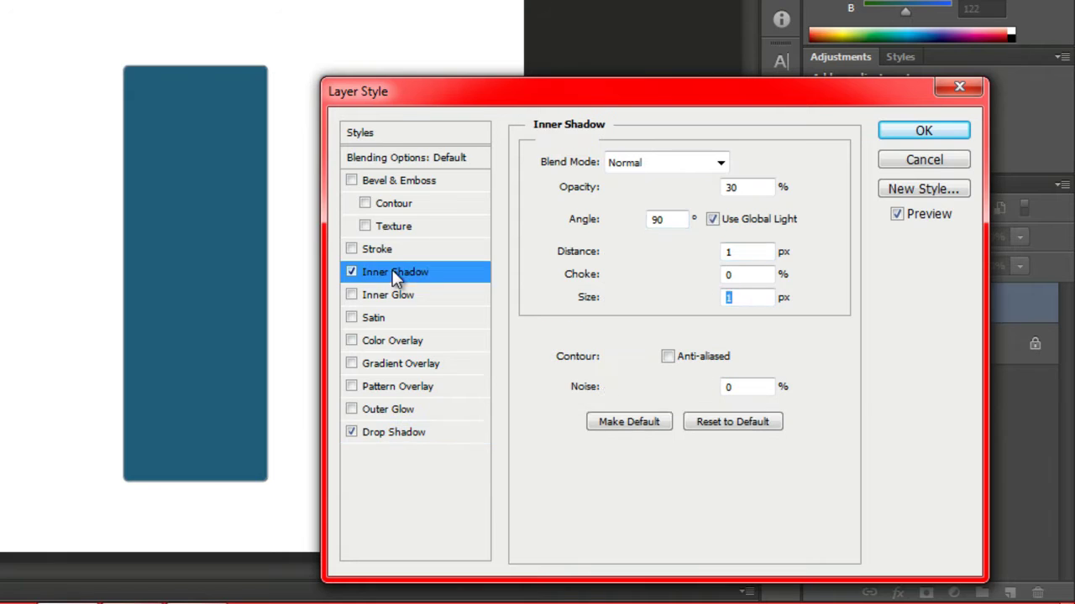
# Make the inner shadow a white Overlay highlight.
pyautogui.click(720, 162)
pyautogui.scroll(-3, 663, 162)
pyautogui.click(662, 106)
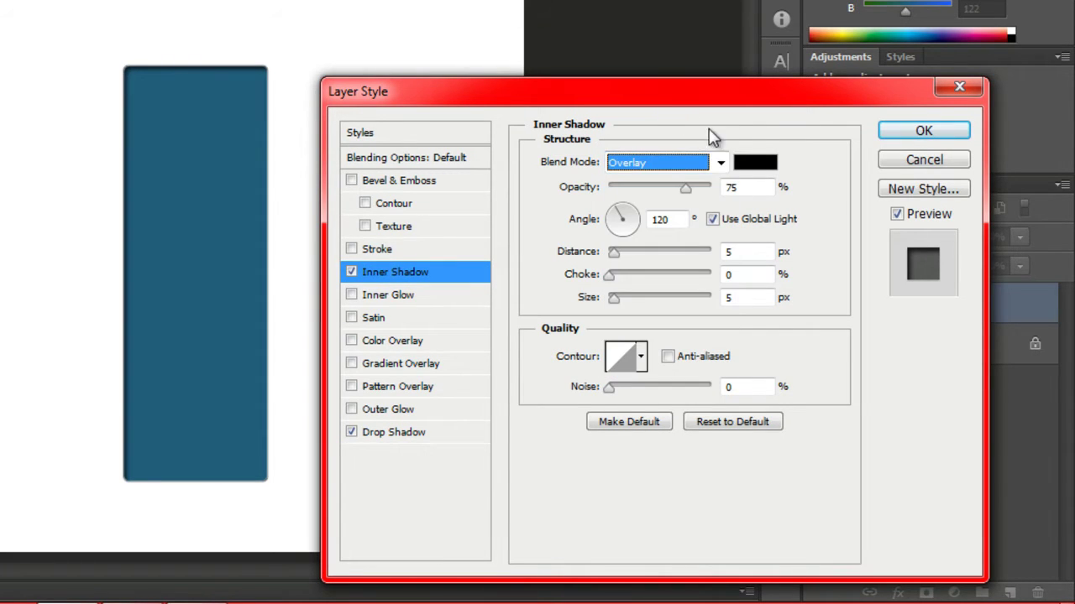
pyautogui.click(747, 162)
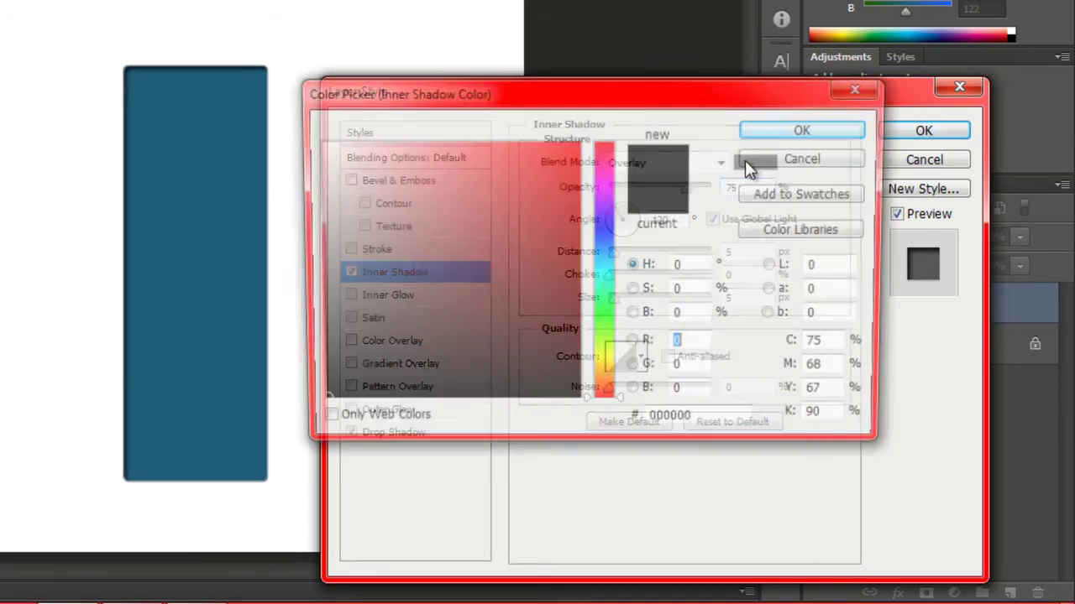
pyautogui.moveTo(314, 152); pyautogui.dragTo(302, 136)
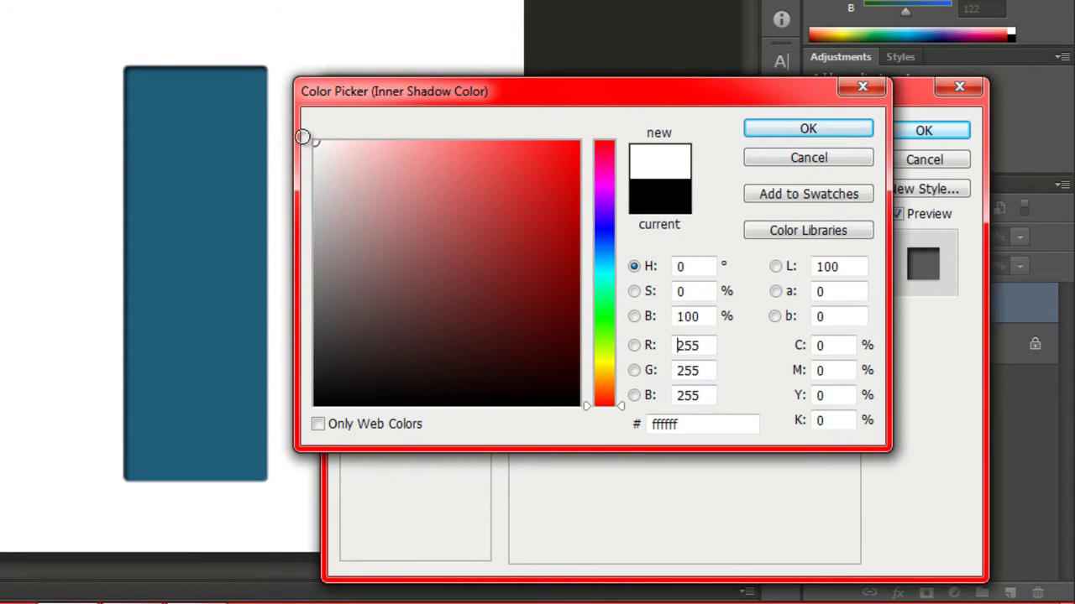
pyautogui.click(768, 146)
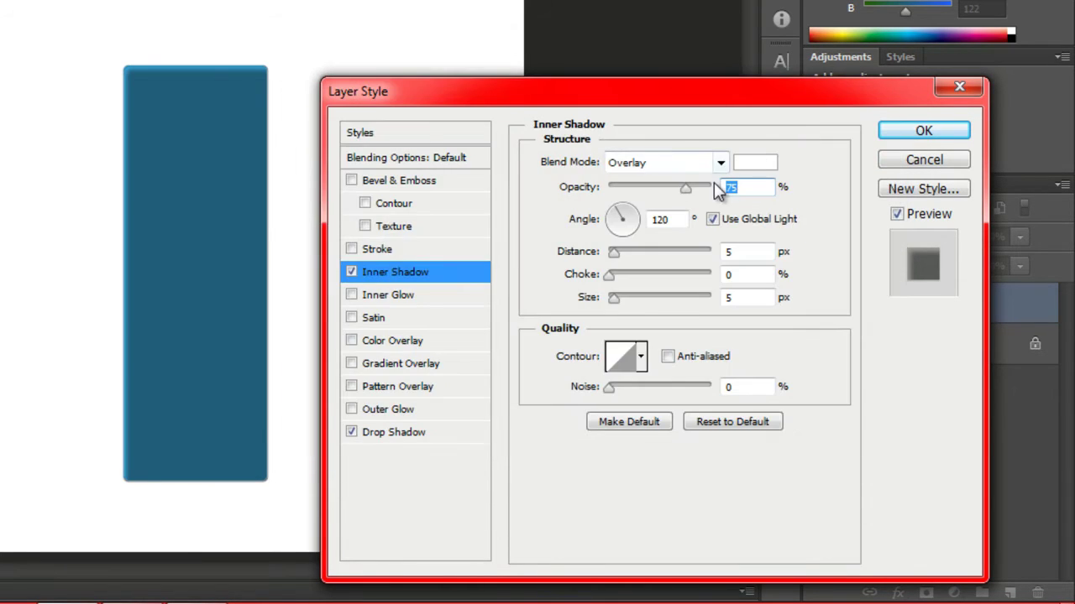
# Set the inner shadow to 60% opacity, 90° angle, 2 px distance, 0 size.
pyautogui.moveTo(684, 190); pyautogui.dragTo(672, 195)
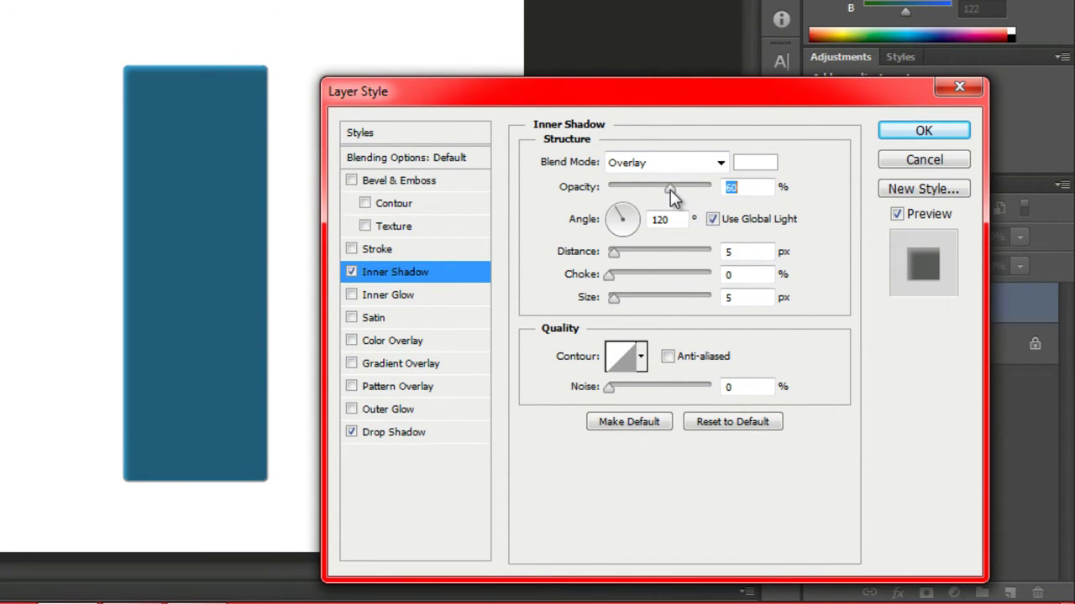
pyautogui.click(747, 220)
pyautogui.moveTo(619, 218); pyautogui.dragTo(626, 220)
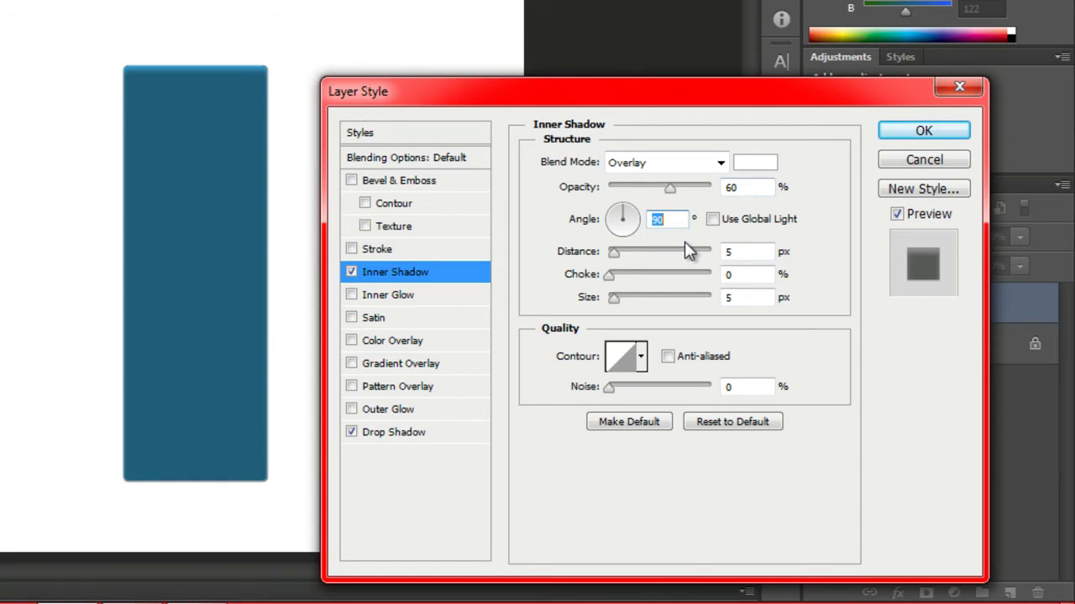
pyautogui.moveTo(615, 254); pyautogui.dragTo(611, 254)
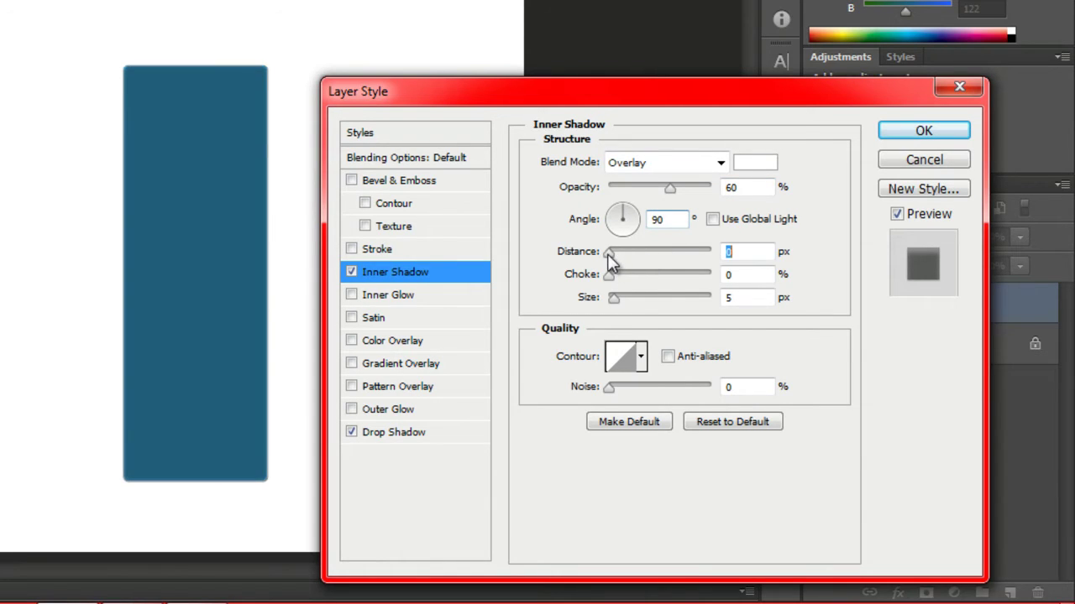
pyautogui.write('2')
pyautogui.moveTo(615, 299); pyautogui.dragTo(603, 300)
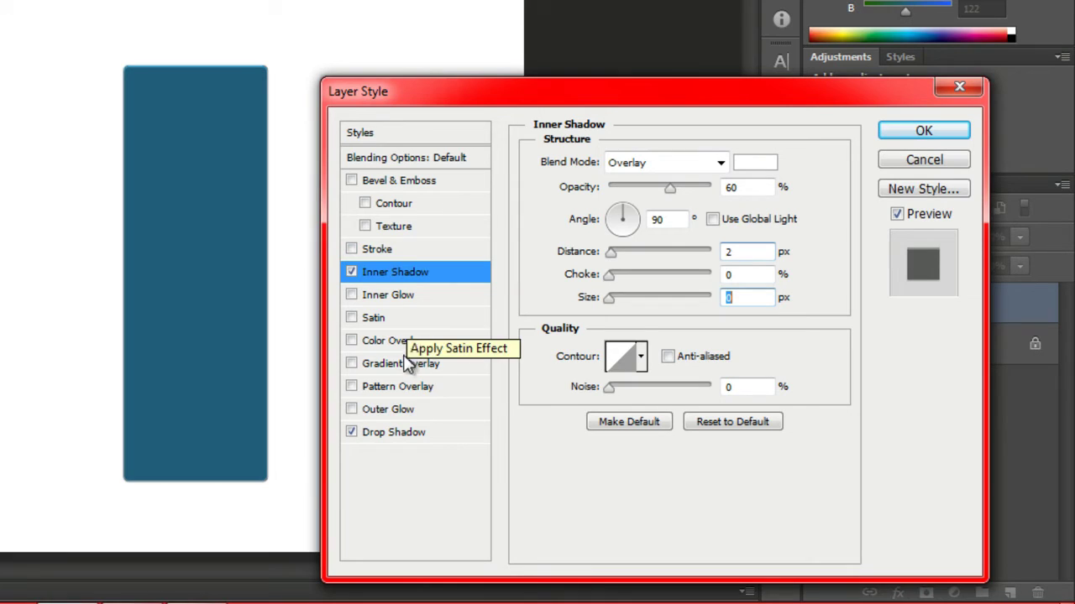
pyautogui.click(391, 410)
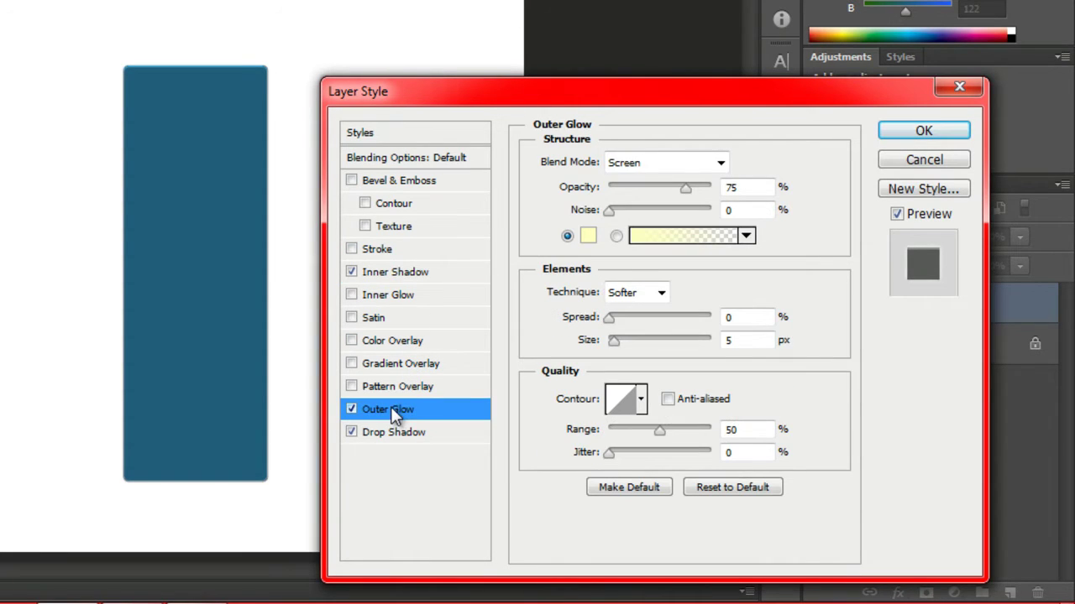
# Set the outer glow to Normal, black, 15% opacity, 100% spread and 2 px size.
pyautogui.click(719, 163)
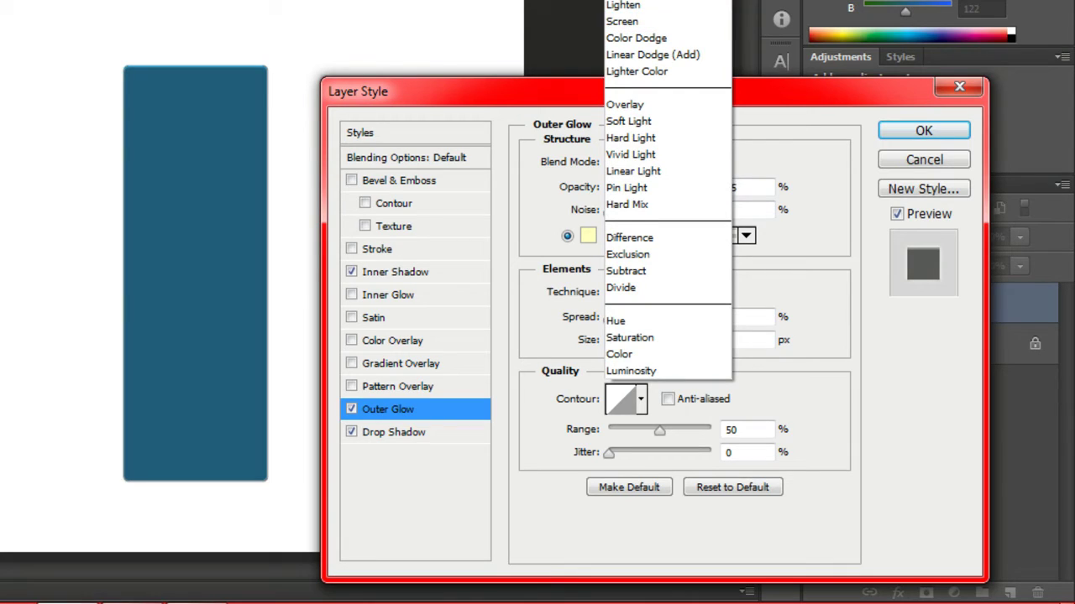
pyautogui.press('Escape')
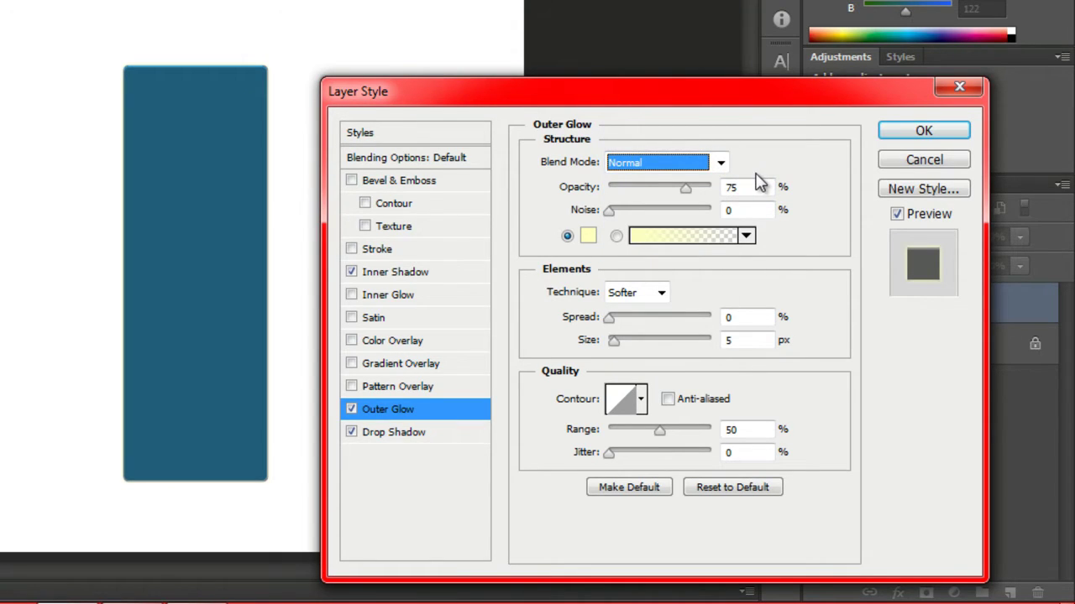
pyautogui.moveTo(685, 188); pyautogui.dragTo(629, 198)
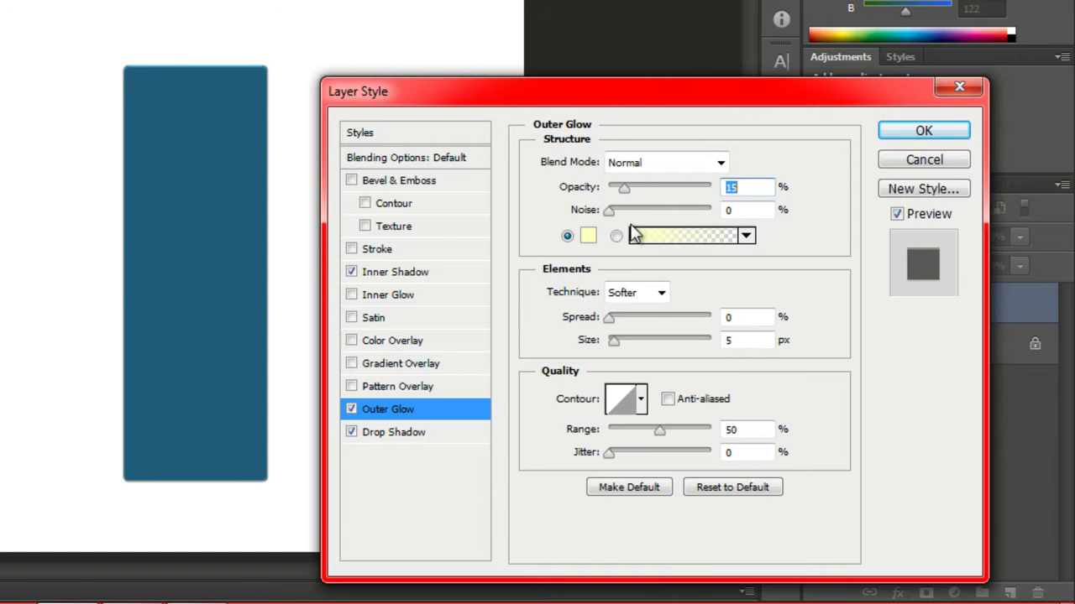
pyautogui.click(589, 236)
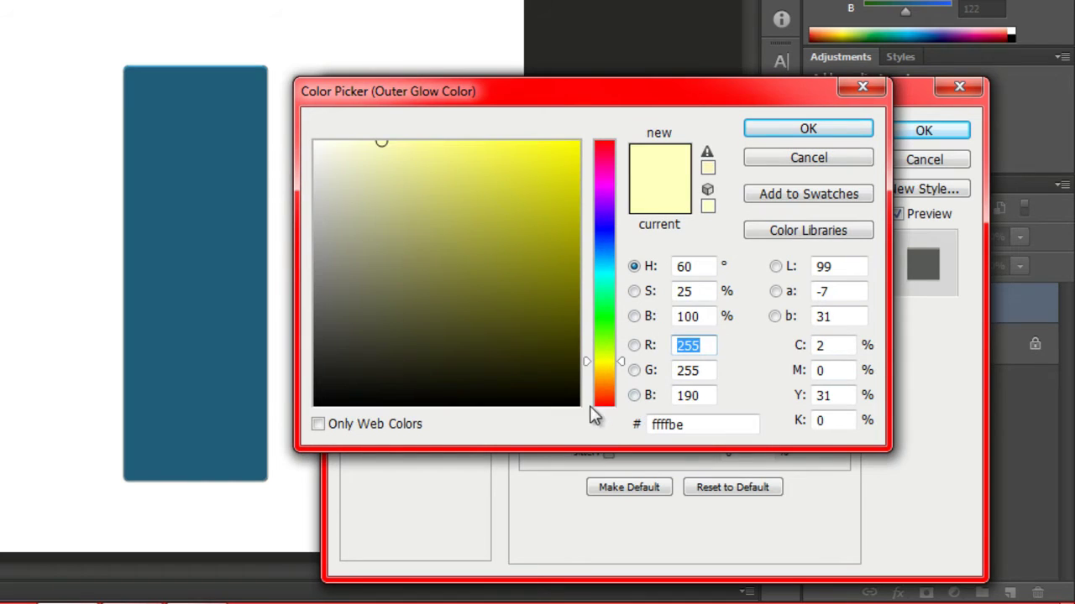
pyautogui.click(580, 408)
pyautogui.click(824, 133)
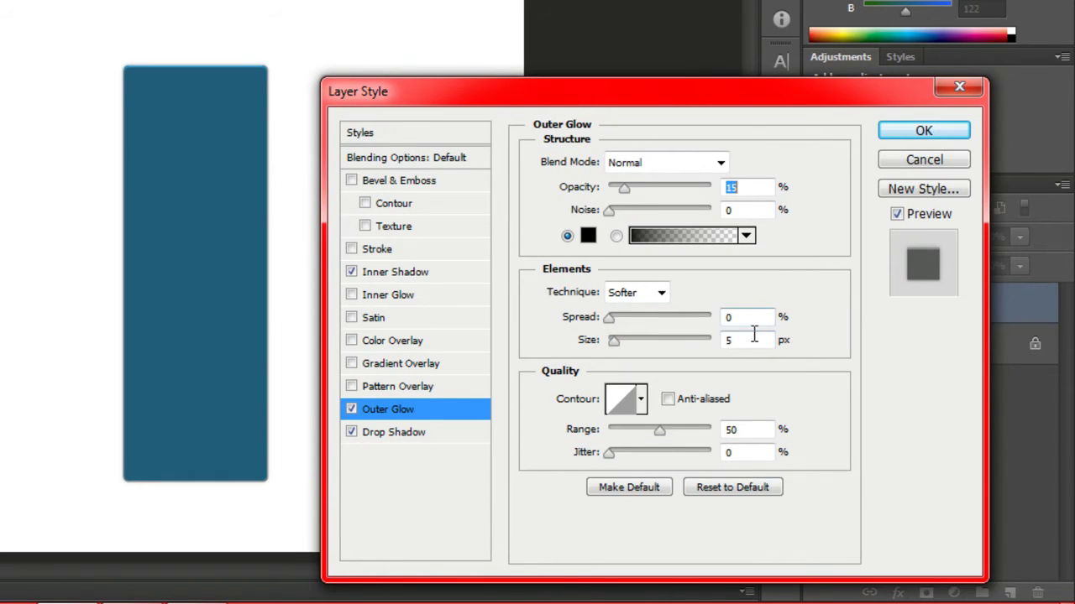
pyautogui.moveTo(610, 317); pyautogui.dragTo(722, 327)
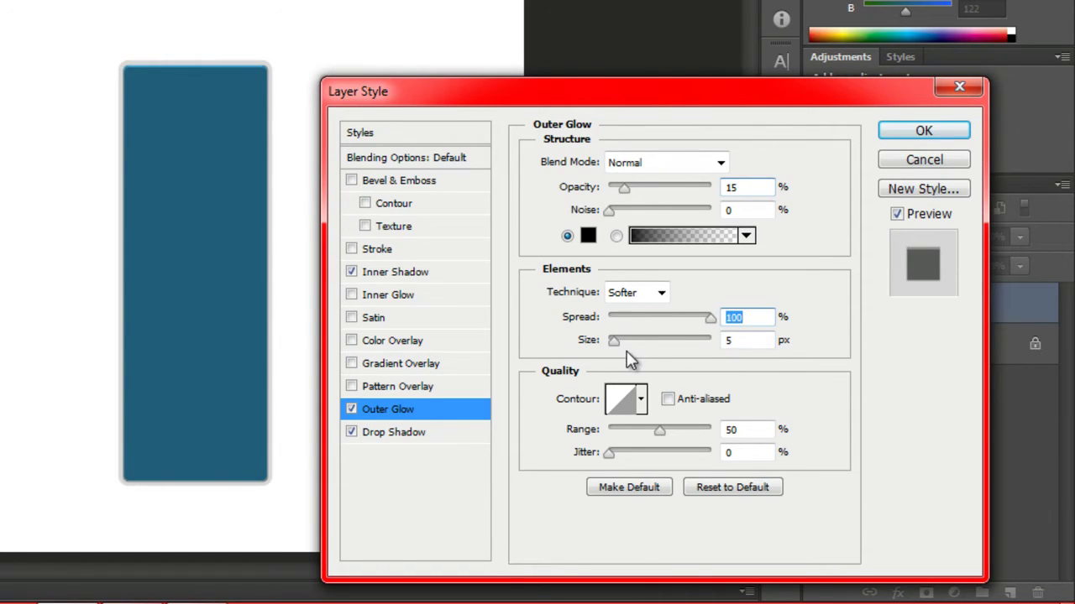
pyautogui.moveTo(614, 343); pyautogui.dragTo(611, 343)
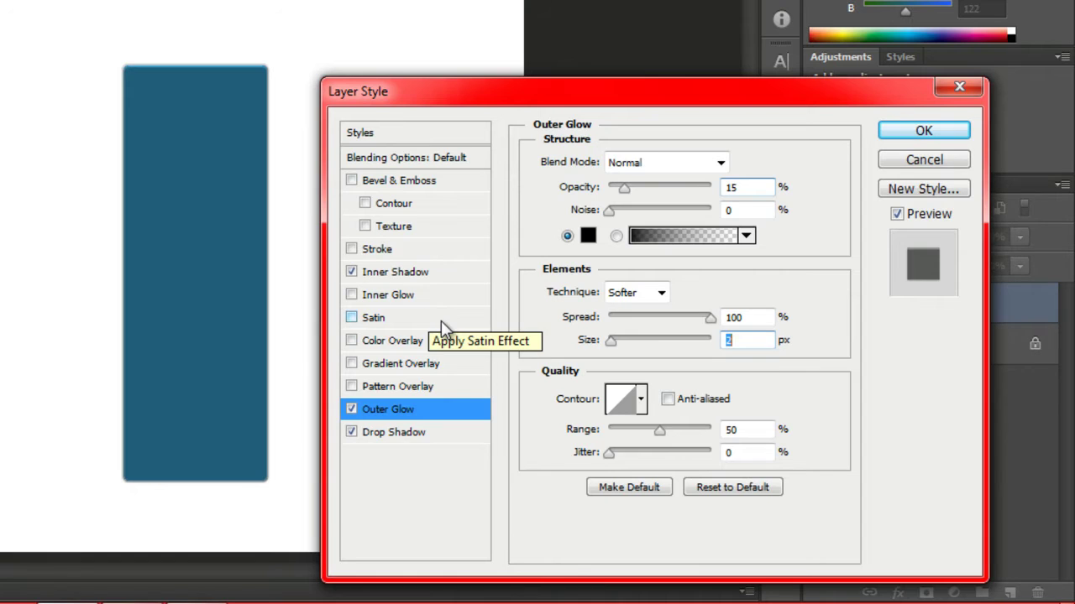
# Add an inner glow with Normal blending at 100% opacity.
pyautogui.click(405, 301)
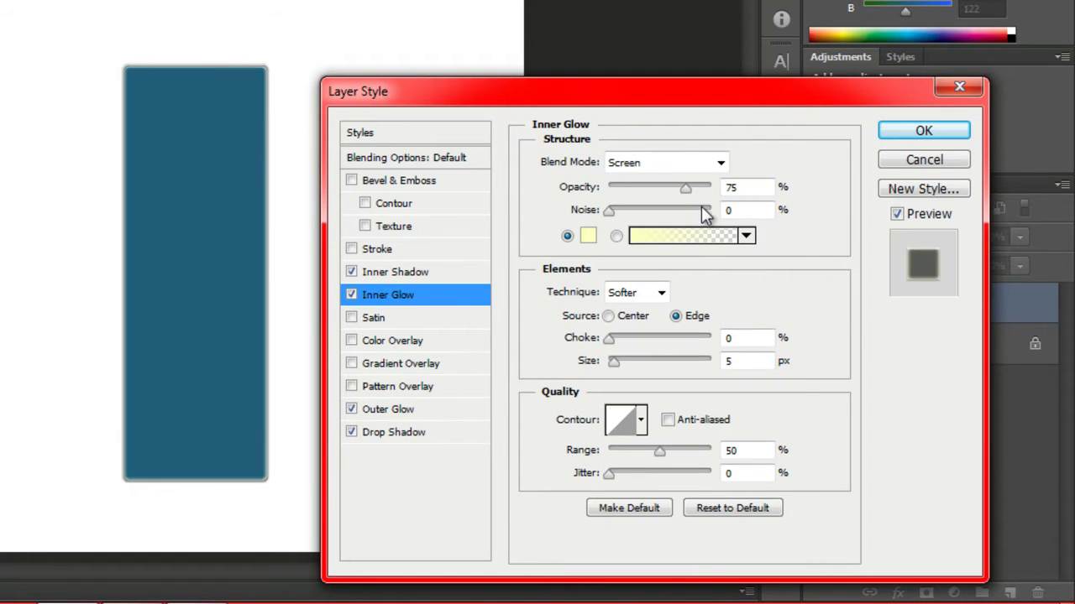
pyautogui.click(720, 163)
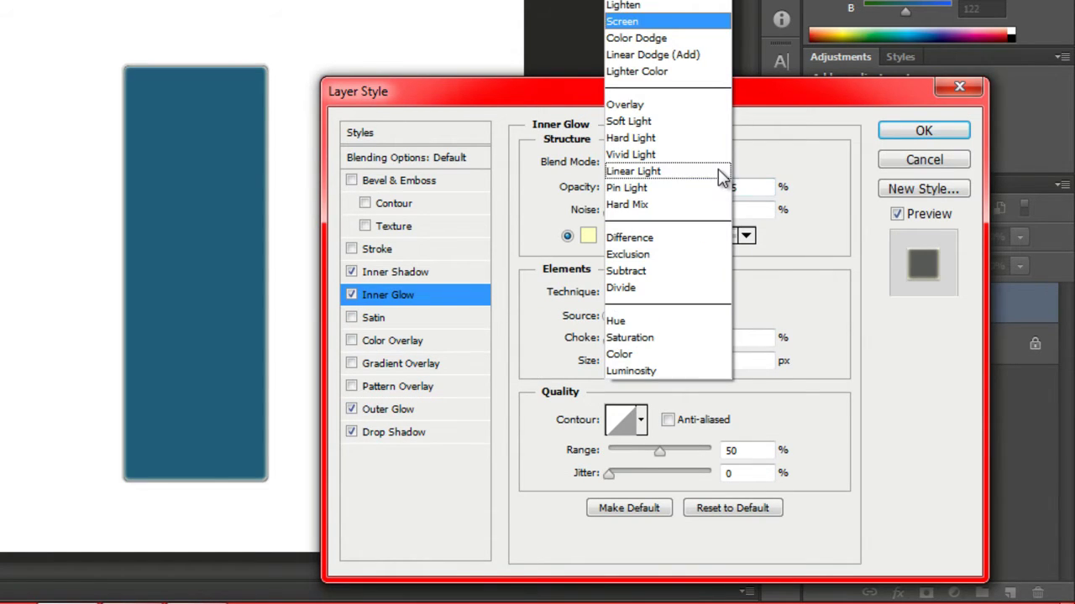
pyautogui.click(731, 89)
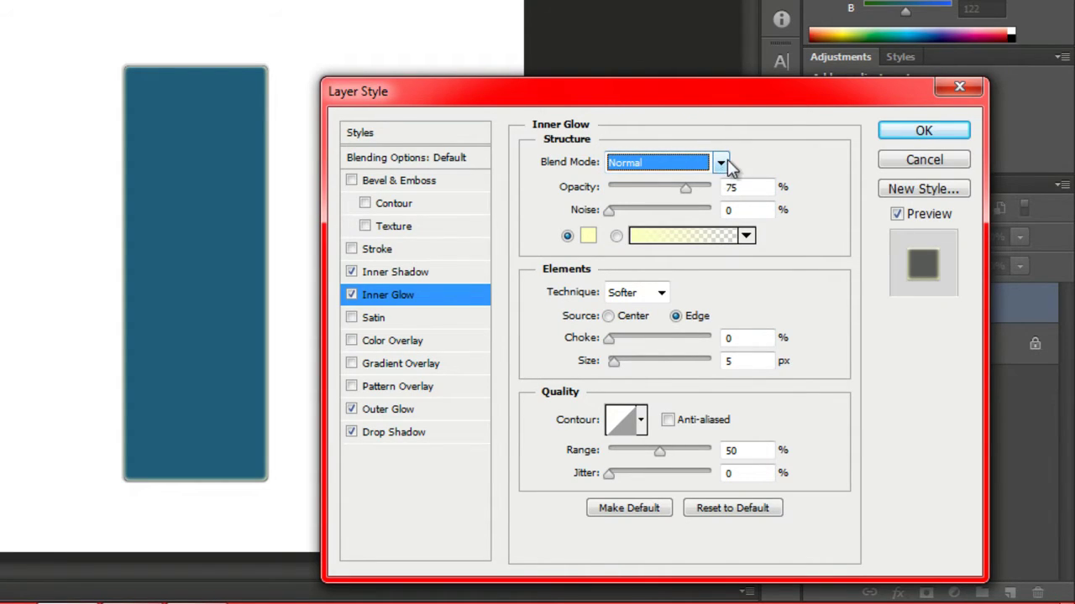
pyautogui.click(686, 192)
pyautogui.moveTo(686, 193); pyautogui.dragTo(715, 190)
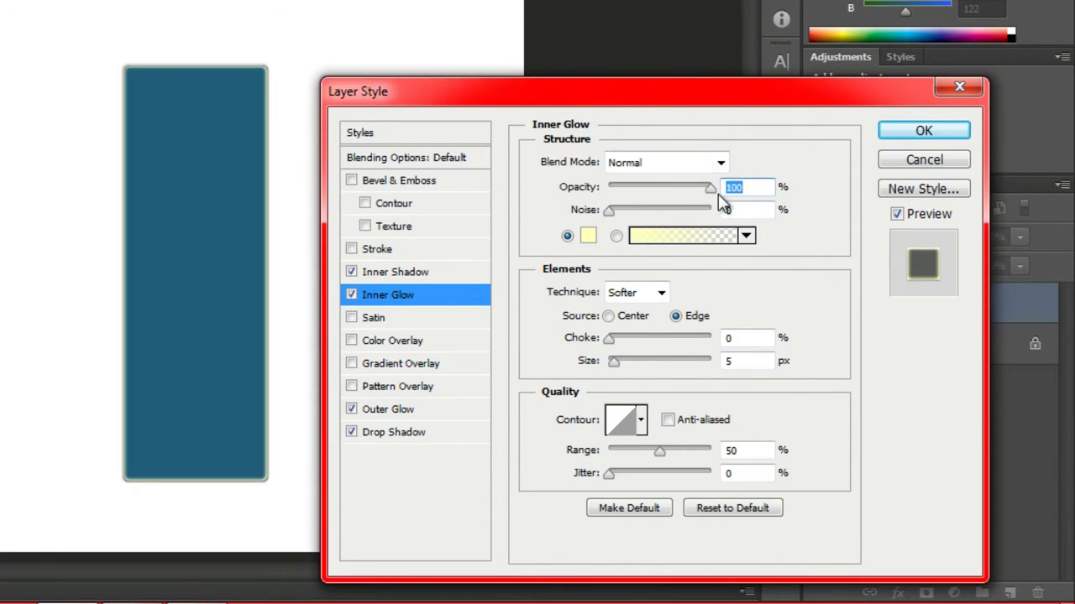
# Set the inner glow colour to 457a98, choke 100% and size 2 px.
pyautogui.click(588, 236)
pyautogui.moveTo(718, 434); pyautogui.dragTo(607, 426)
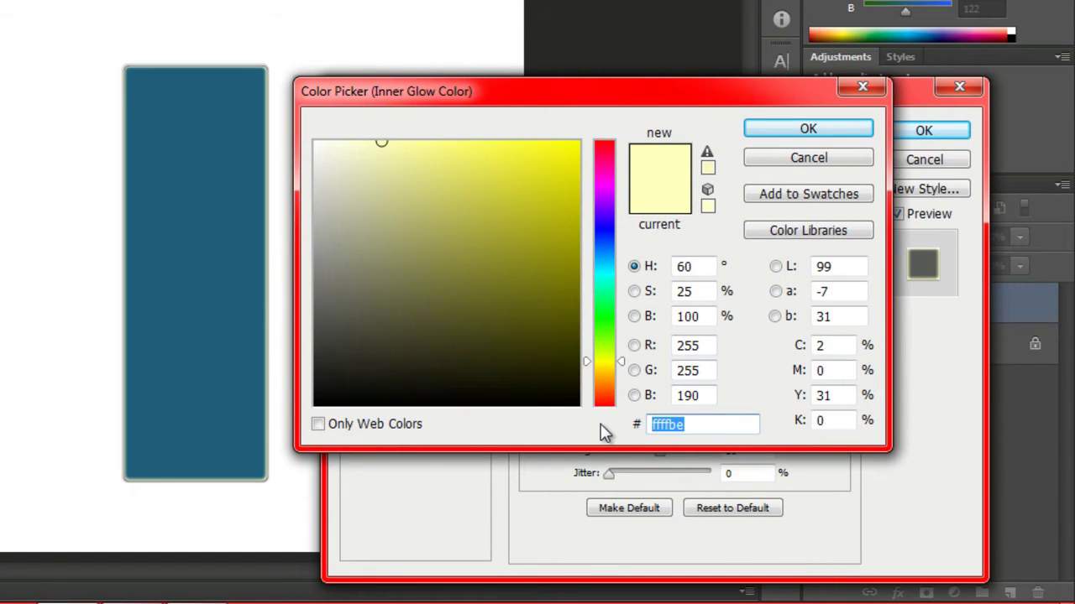
pyautogui.write('457')
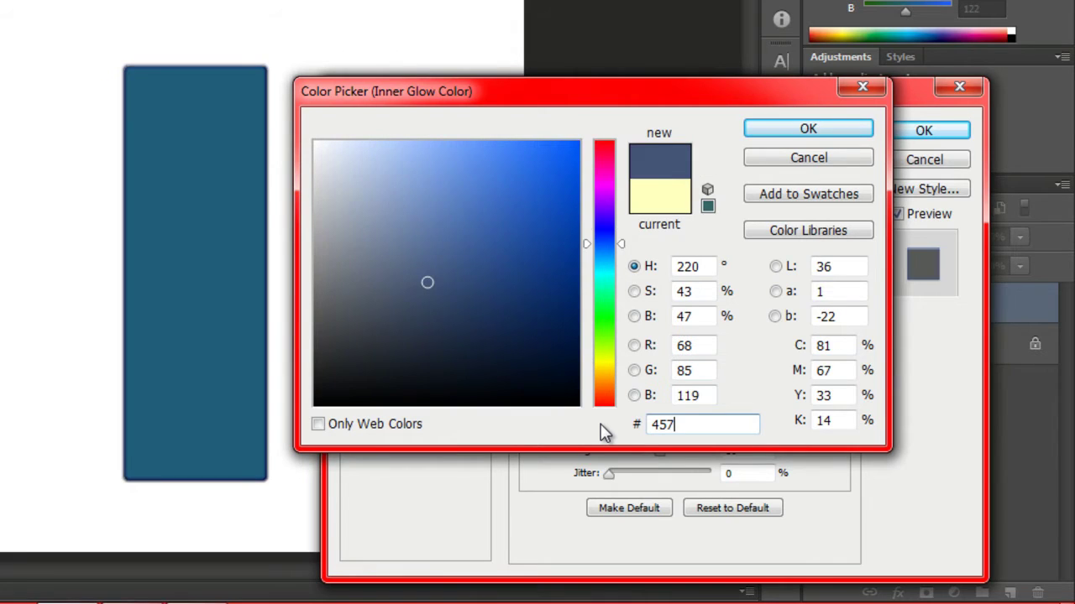
pyautogui.write('a98')
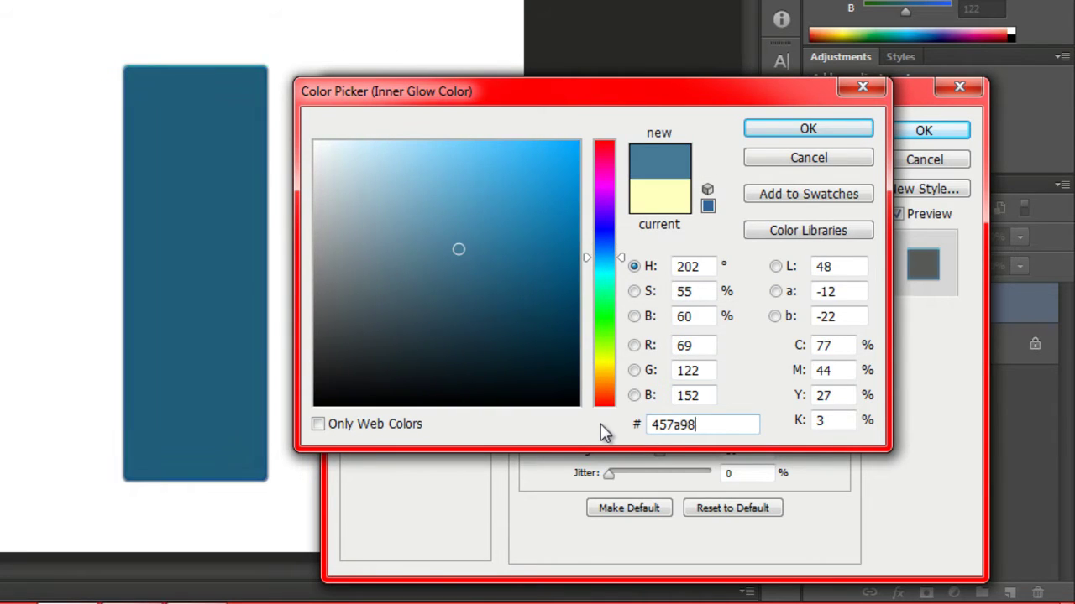
pyautogui.click(835, 130)
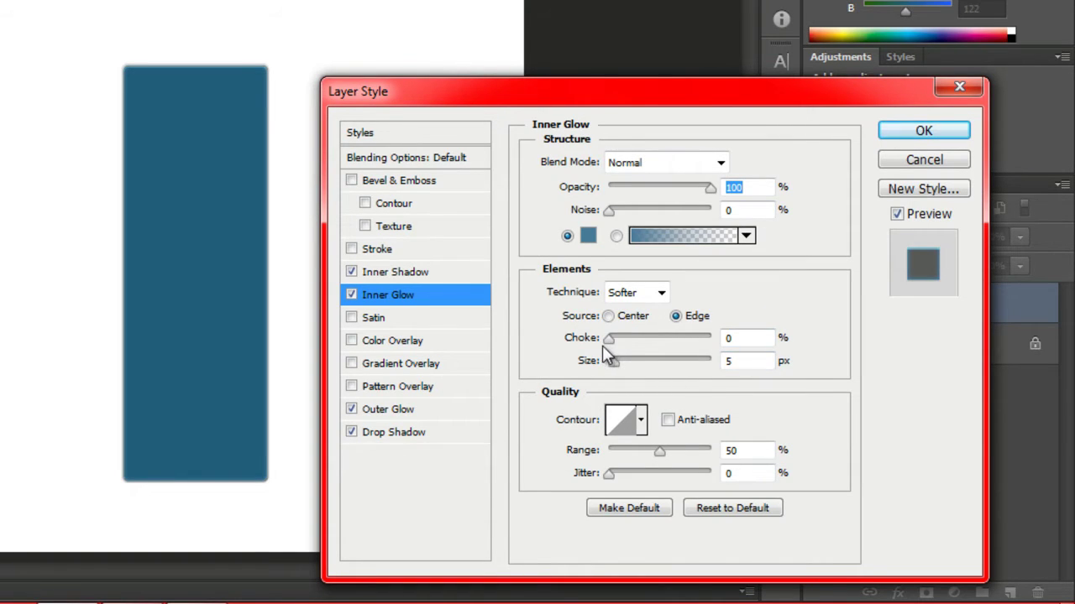
pyautogui.moveTo(608, 338); pyautogui.dragTo(714, 338)
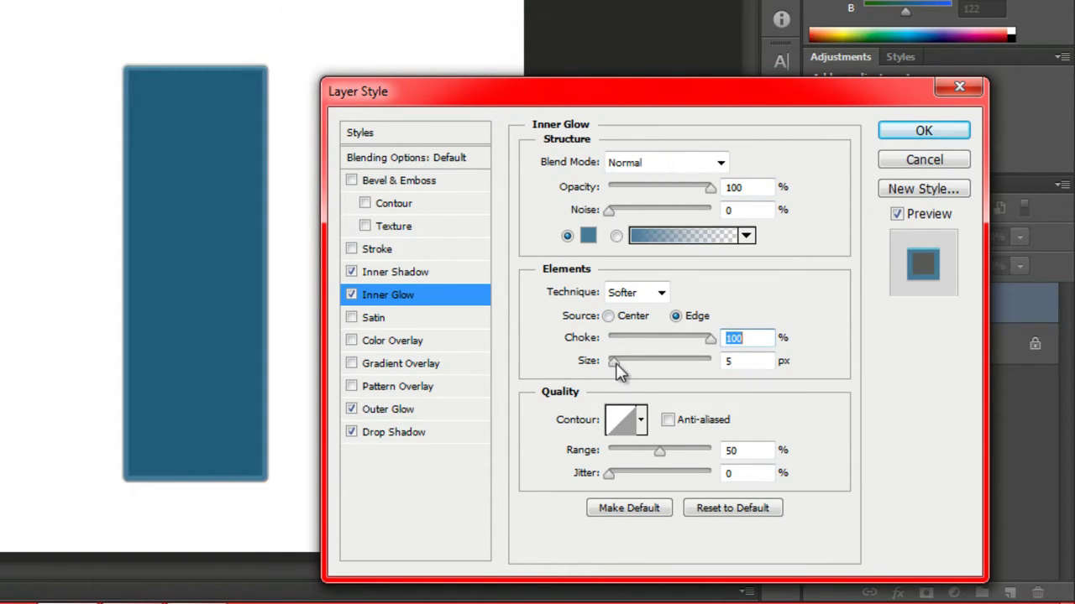
pyautogui.moveTo(615, 362); pyautogui.dragTo(611, 363)
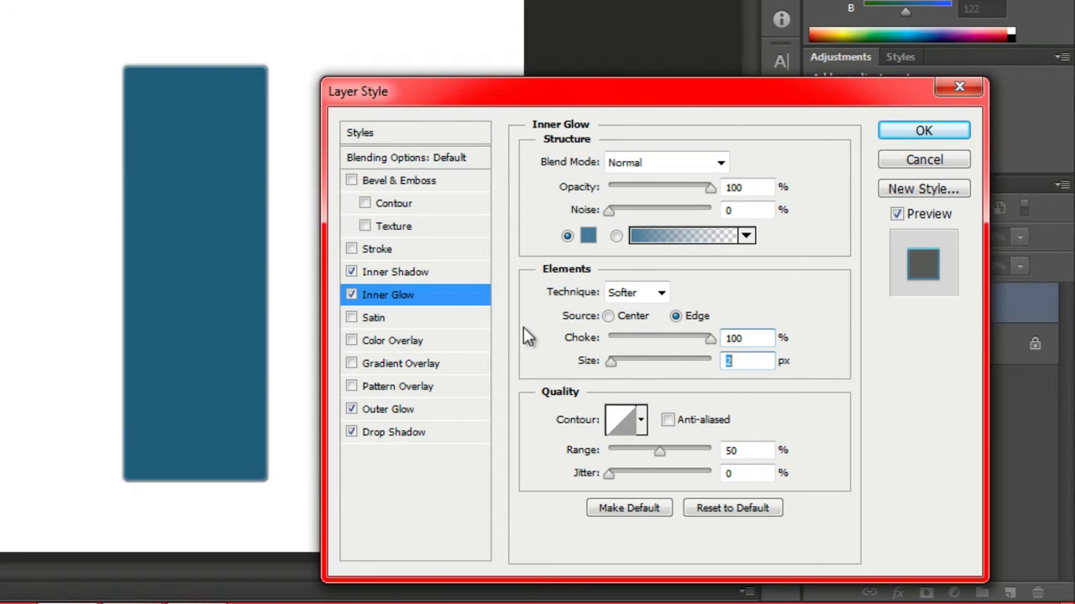
# Add a 1 px stroke positioned inside the rectangle's edge.
pyautogui.click(385, 249)
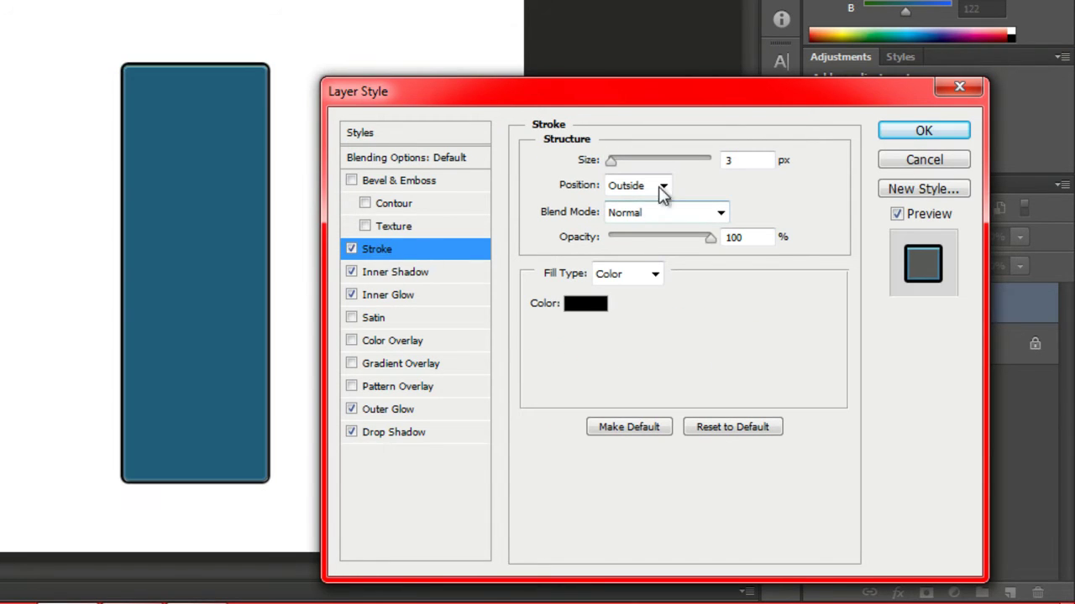
pyautogui.moveTo(777, 165); pyautogui.dragTo(703, 171)
pyautogui.write('1')
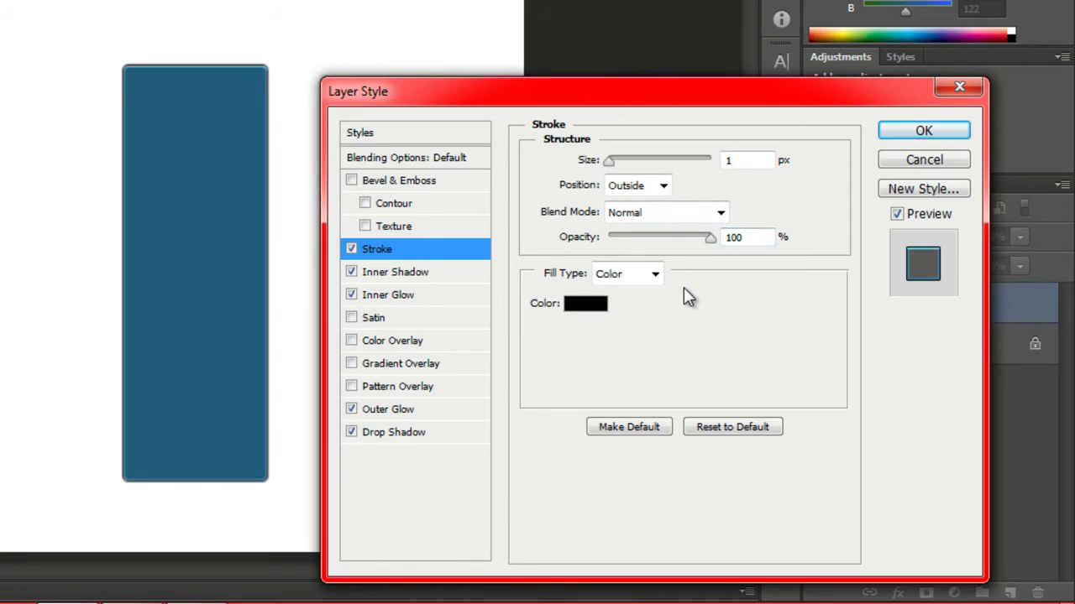
pyautogui.click(661, 190)
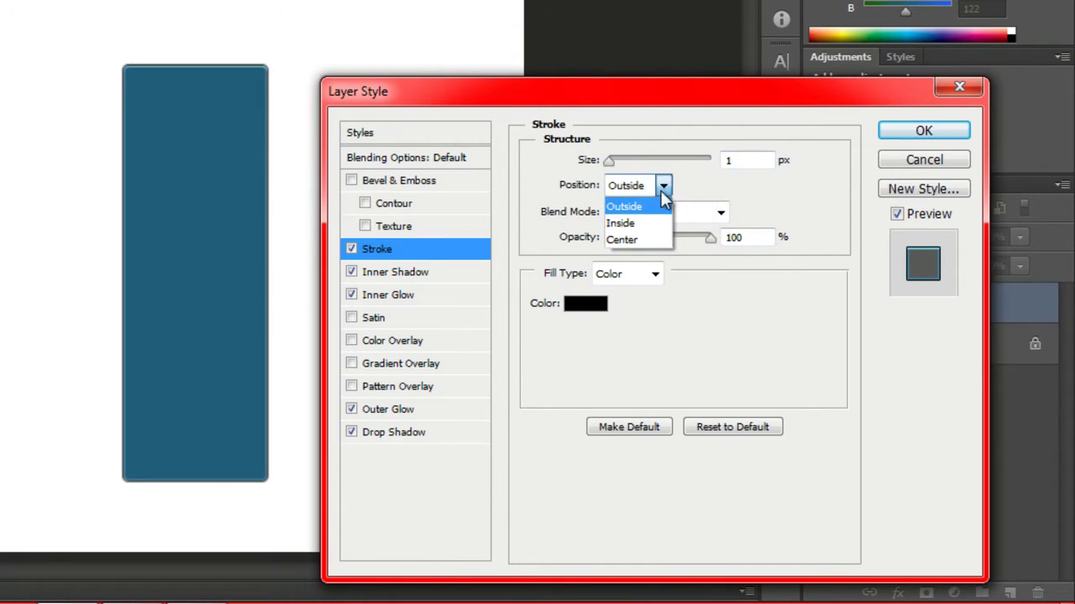
pyautogui.click(656, 223)
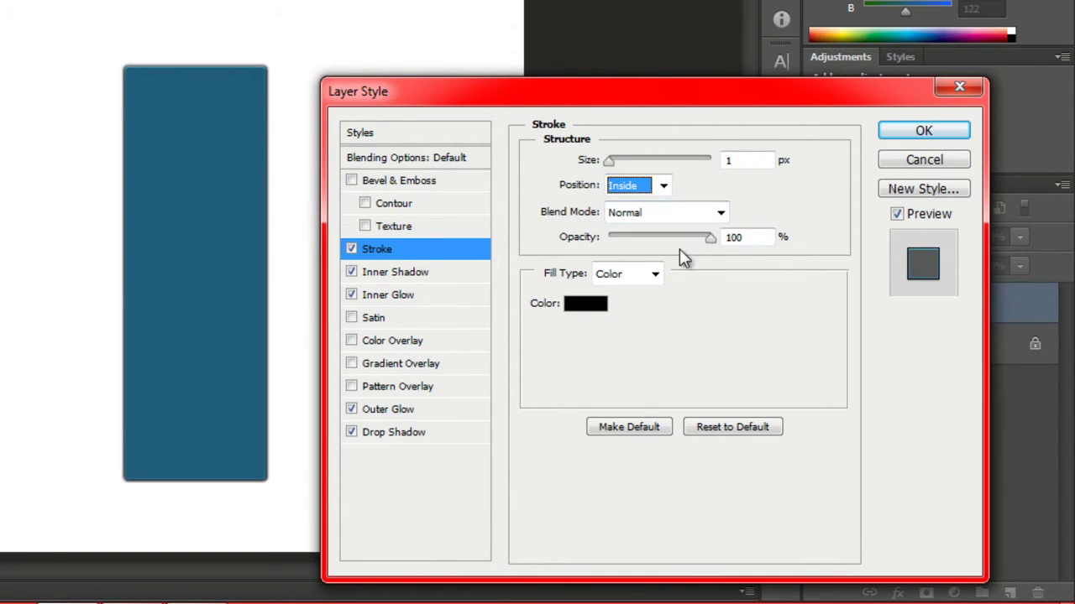
# Colour the stroke dark blue 19465c and apply the layer style.
pyautogui.click(598, 307)
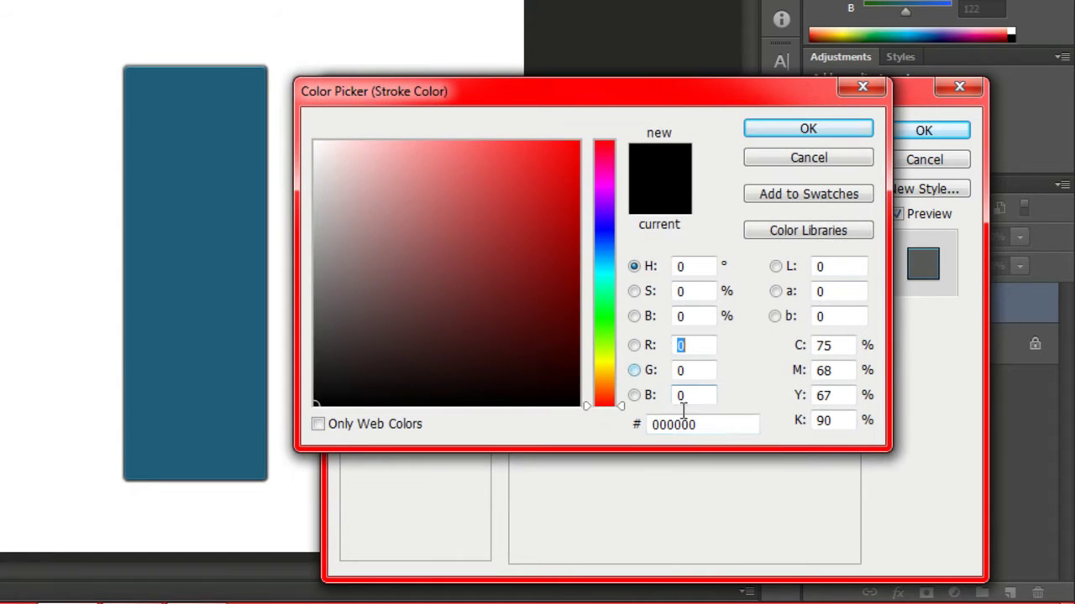
pyautogui.click(701, 425)
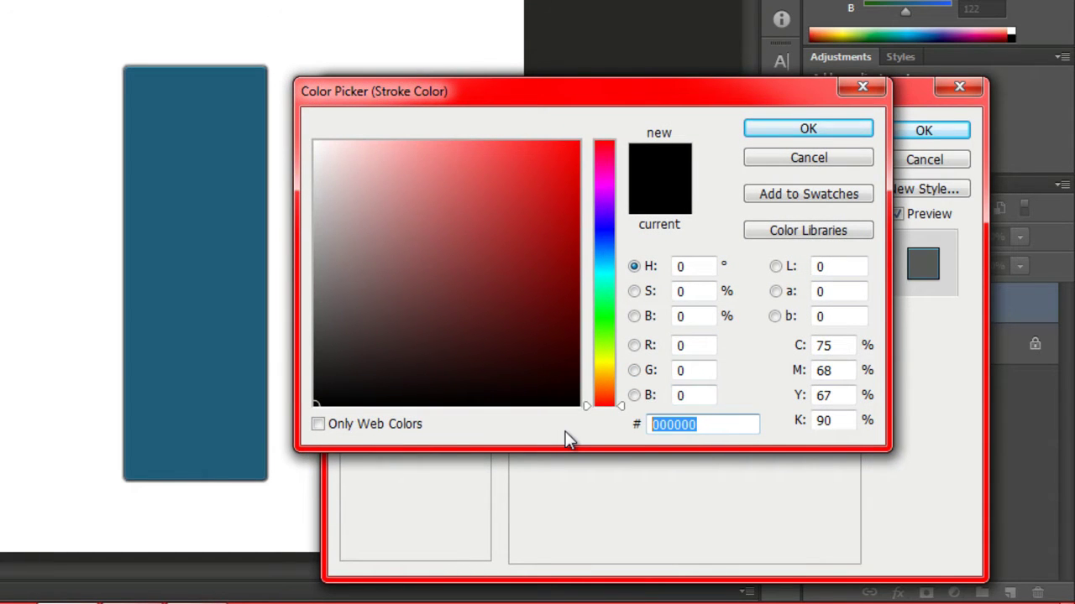
pyautogui.write('194')
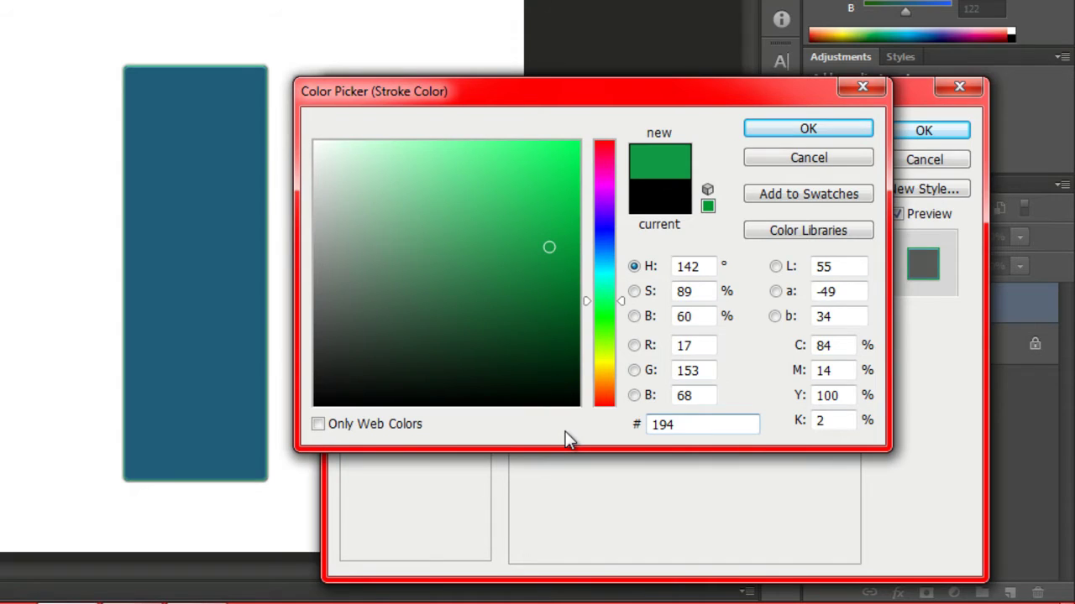
pyautogui.write('65c')
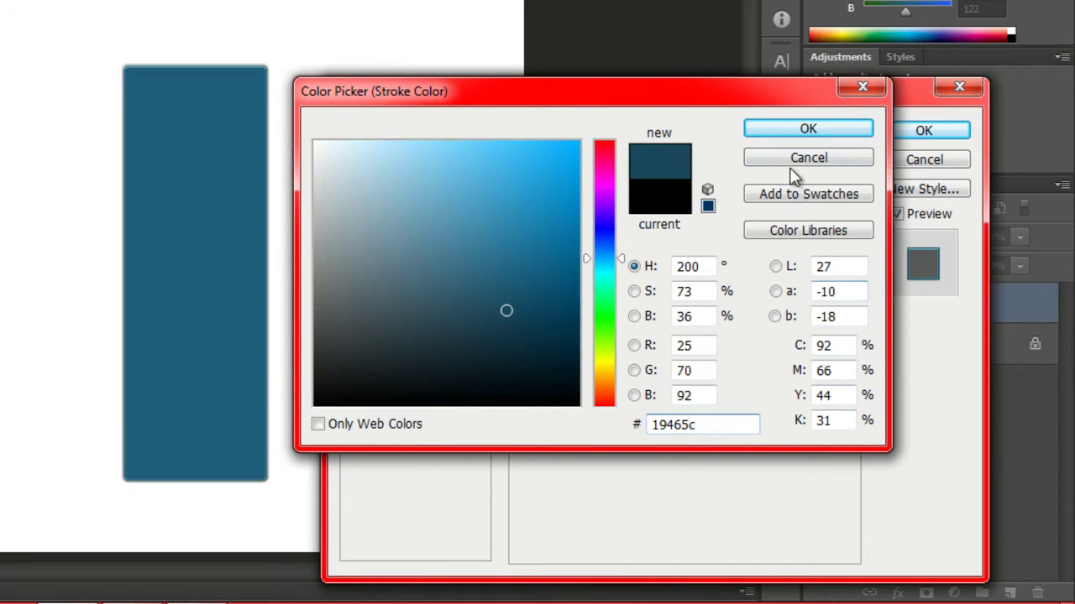
pyautogui.click(781, 130)
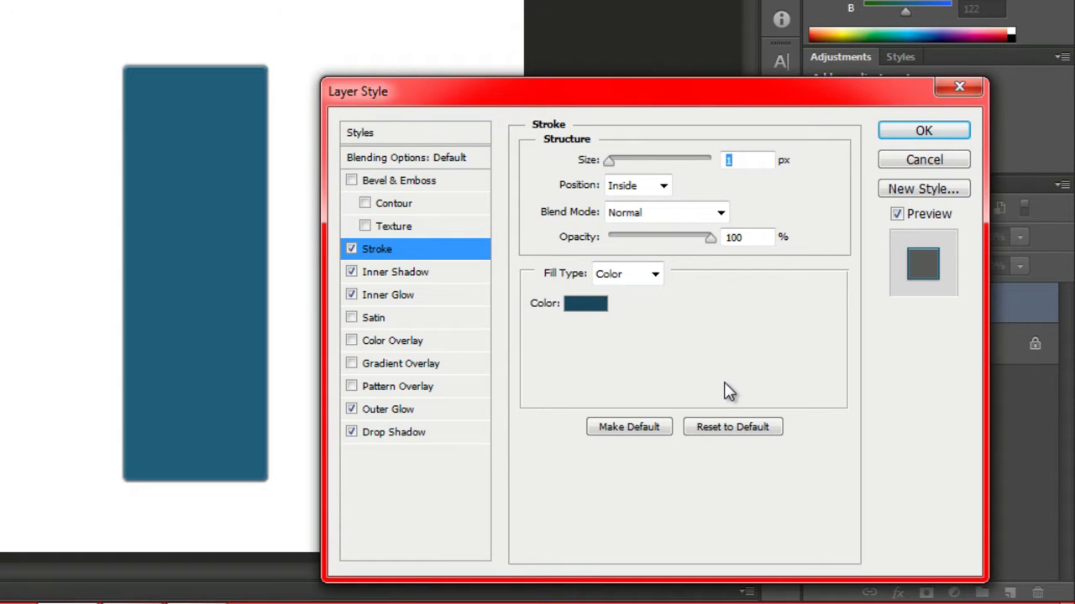
pyautogui.click(901, 131)
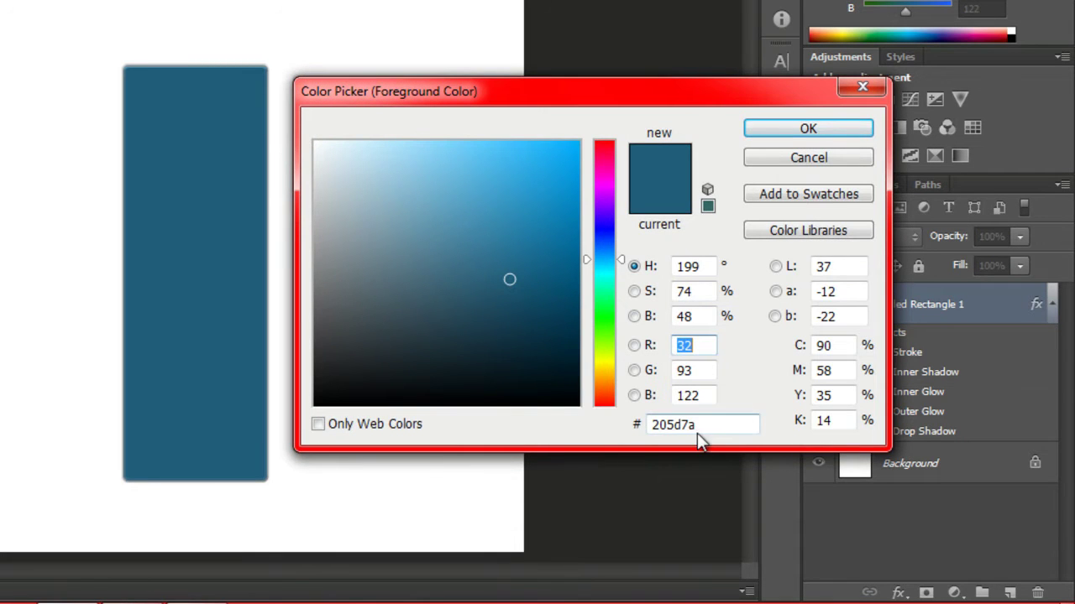
# Set the foreground colour to black 000000 and select the Rectangle Tool.
pyautogui.moveTo(698, 426); pyautogui.dragTo(601, 428)
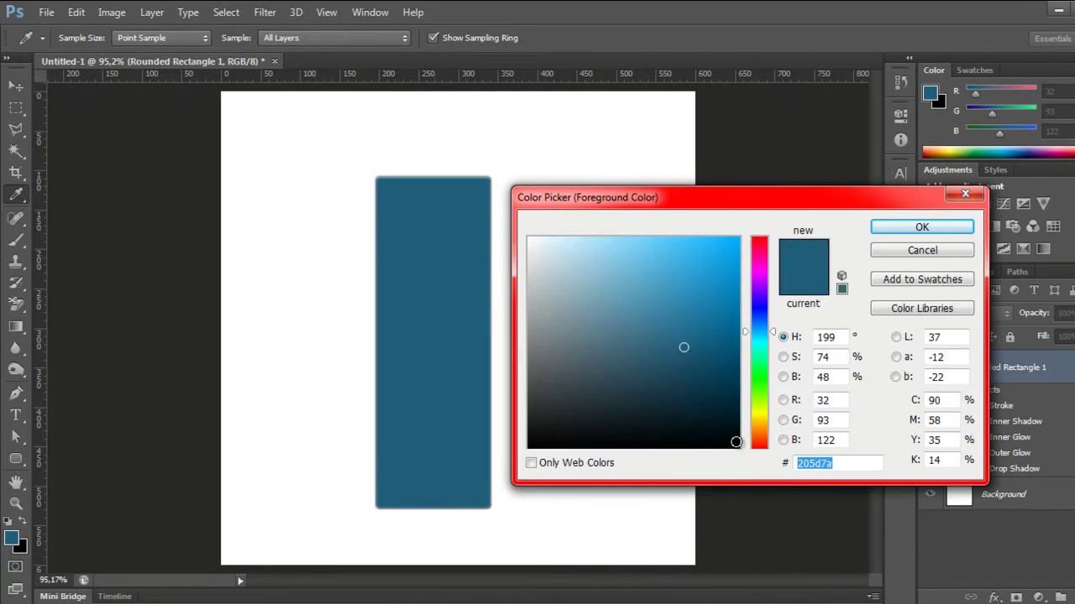
pyautogui.write('000000')
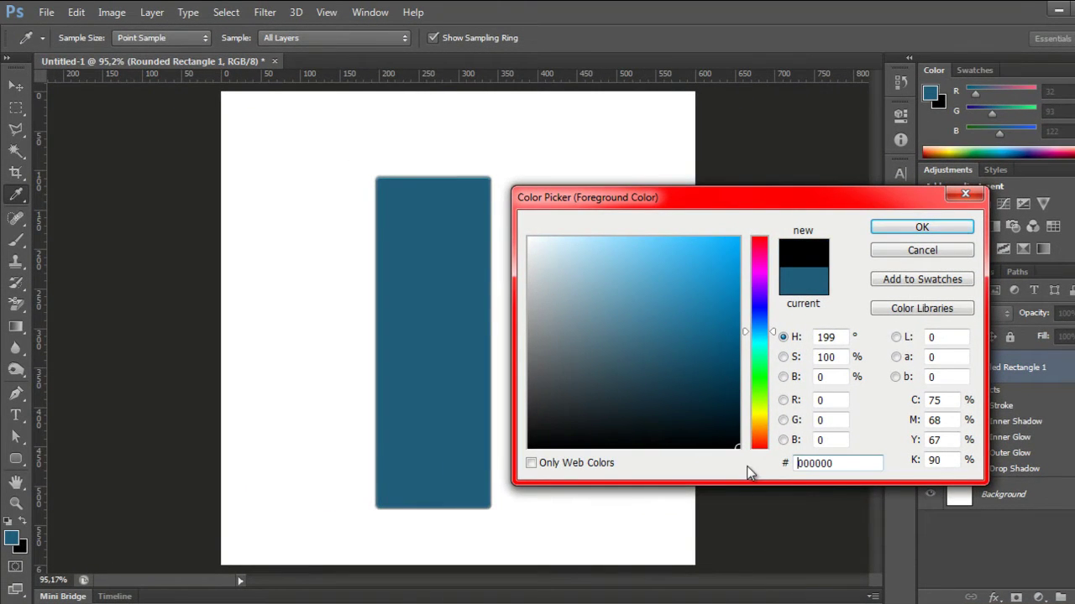
pyautogui.click(924, 228)
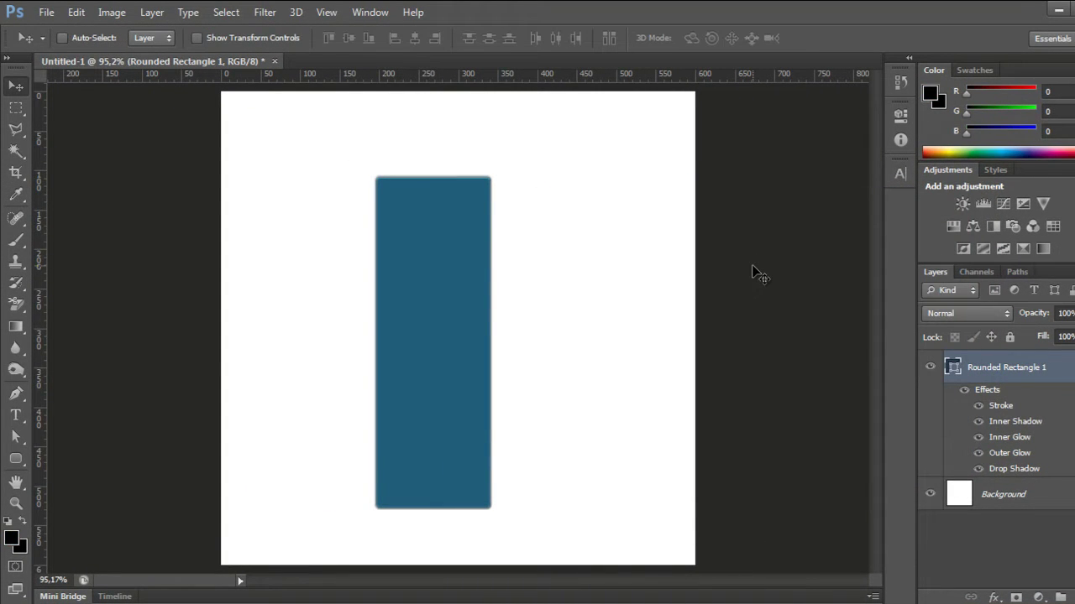
pyautogui.click(19, 461)
pyautogui.click(66, 457)
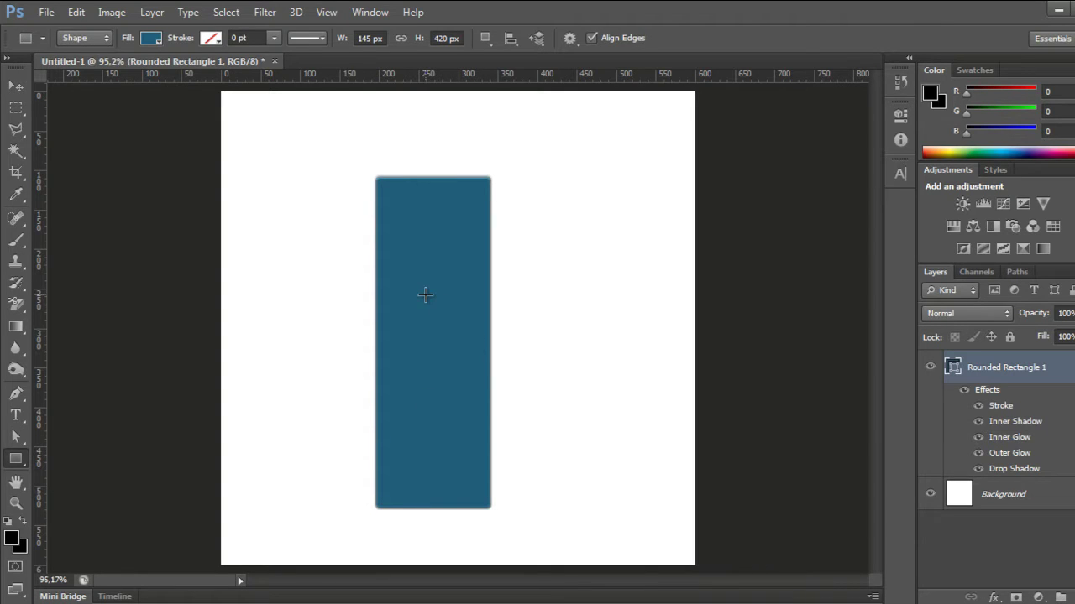
# Show the grid and draw a 145 × 70 px band across the teal rectangle's upper part.
pyautogui.hotkey('ctrl', "'")
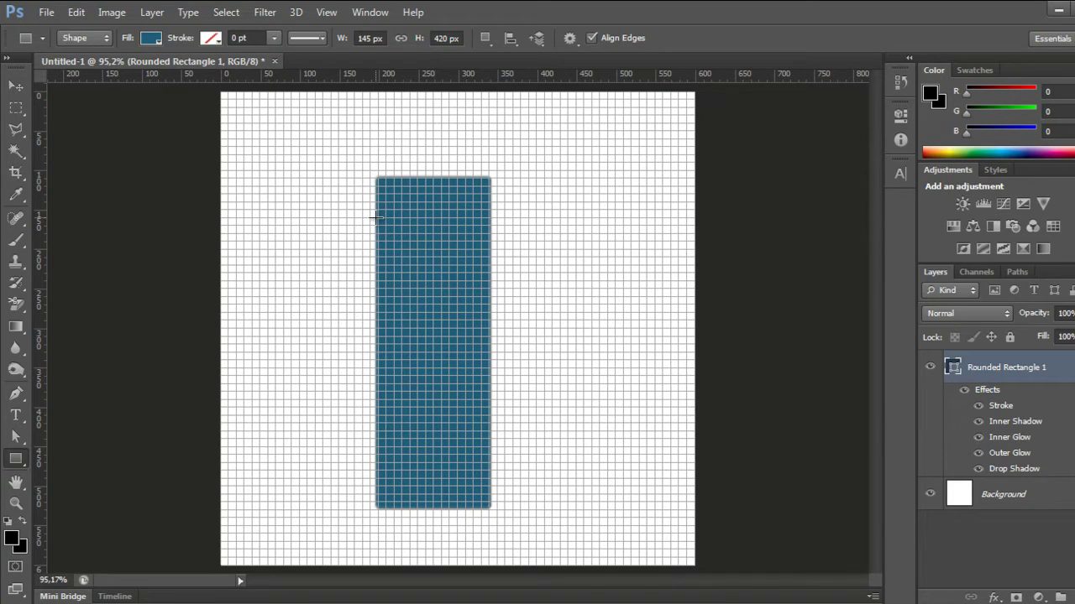
pyautogui.moveTo(375, 218); pyautogui.dragTo(490, 226)
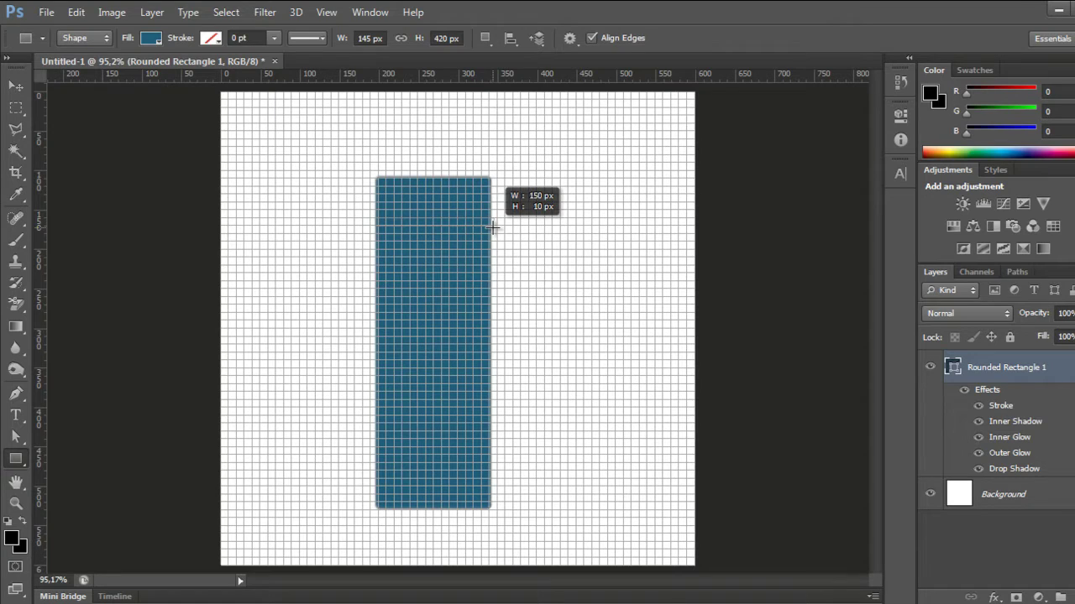
pyautogui.moveTo(490, 226); pyautogui.dragTo(491, 274)
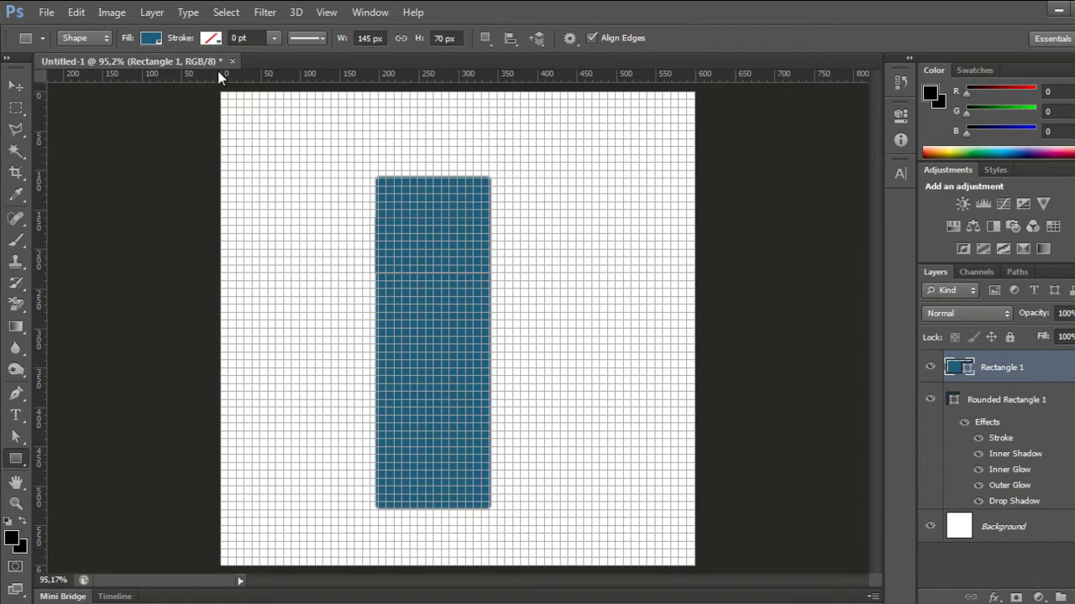
# Fill the new Rectangle 1 band with black.
pyautogui.click(159, 41)
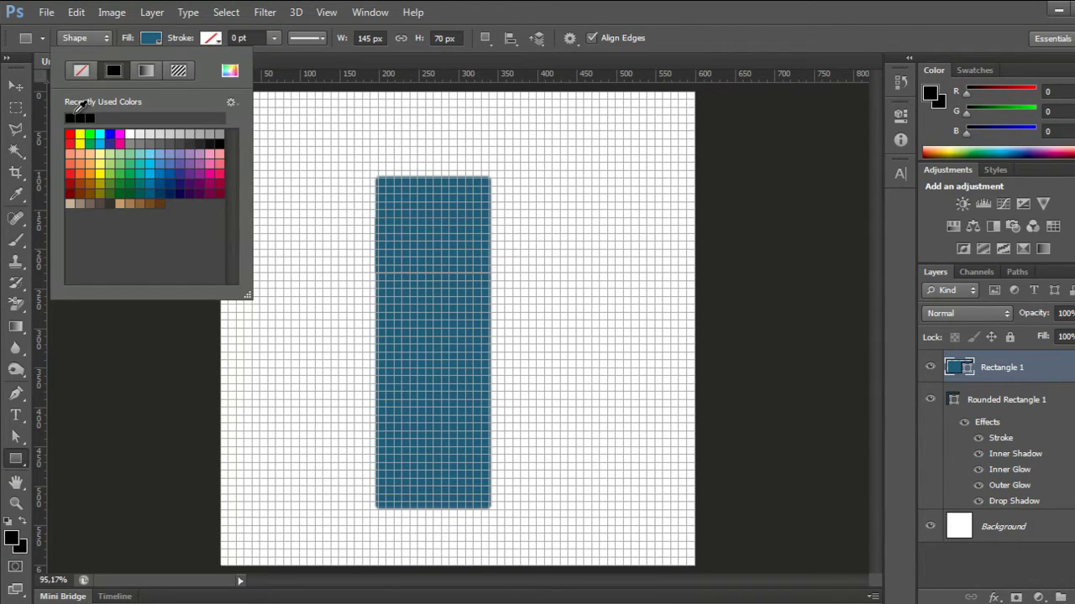
pyautogui.click(73, 117)
pyautogui.click(546, 9)
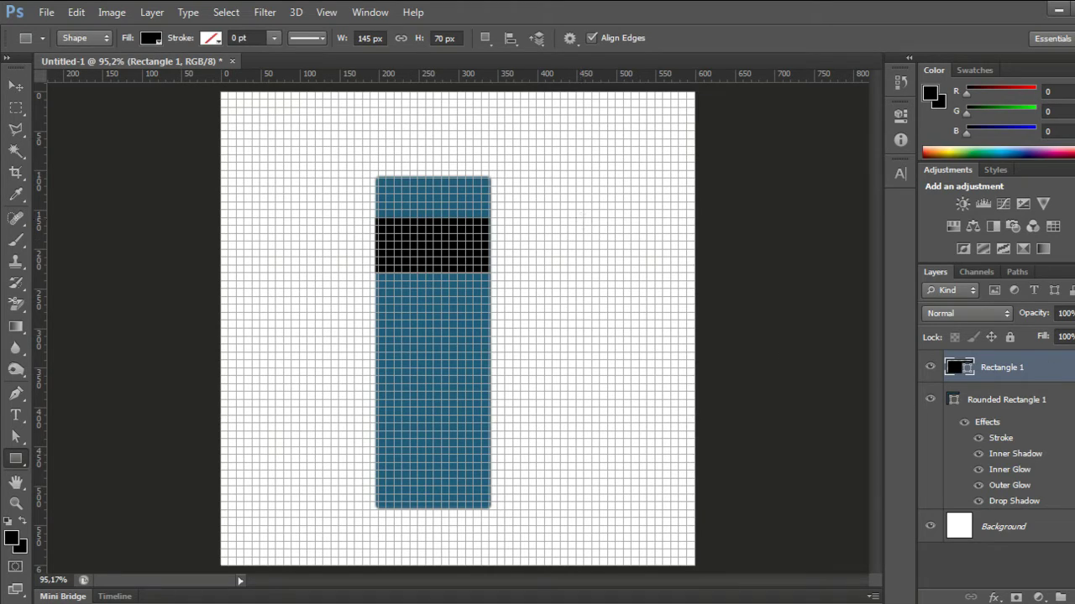
pyautogui.click(1070, 399)
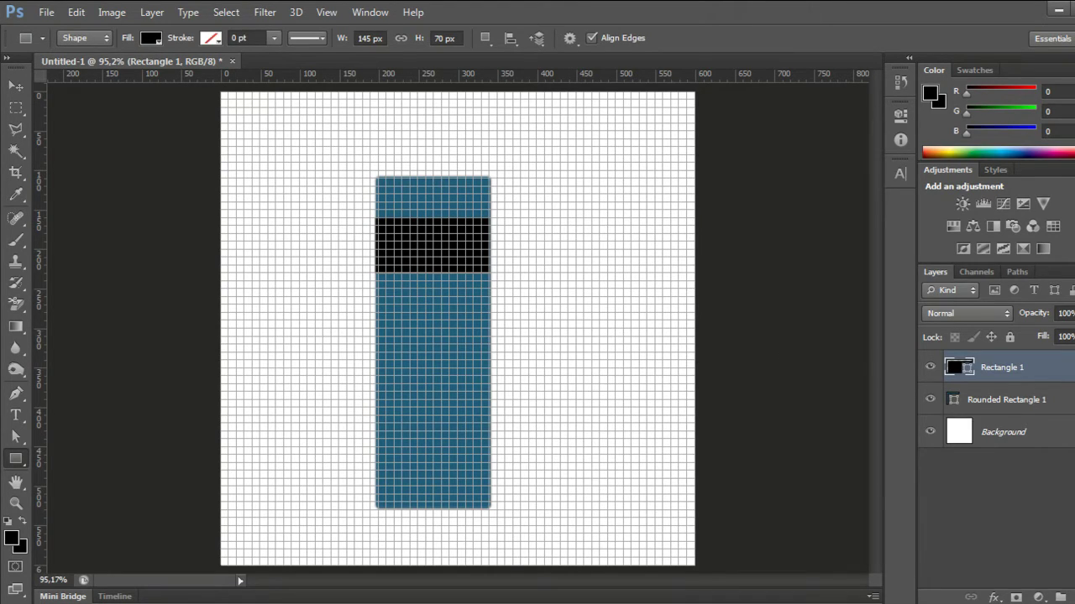
pyautogui.doubleClick(1041, 367)
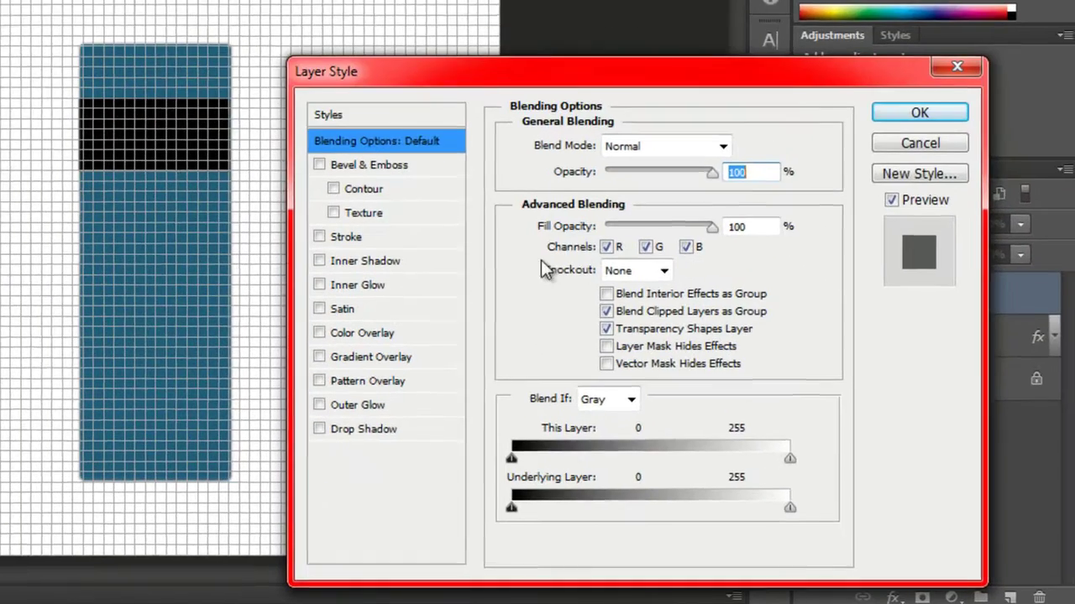
# Add a Normal drop shadow in dark blue 0b212c to the band.
pyautogui.click(361, 426)
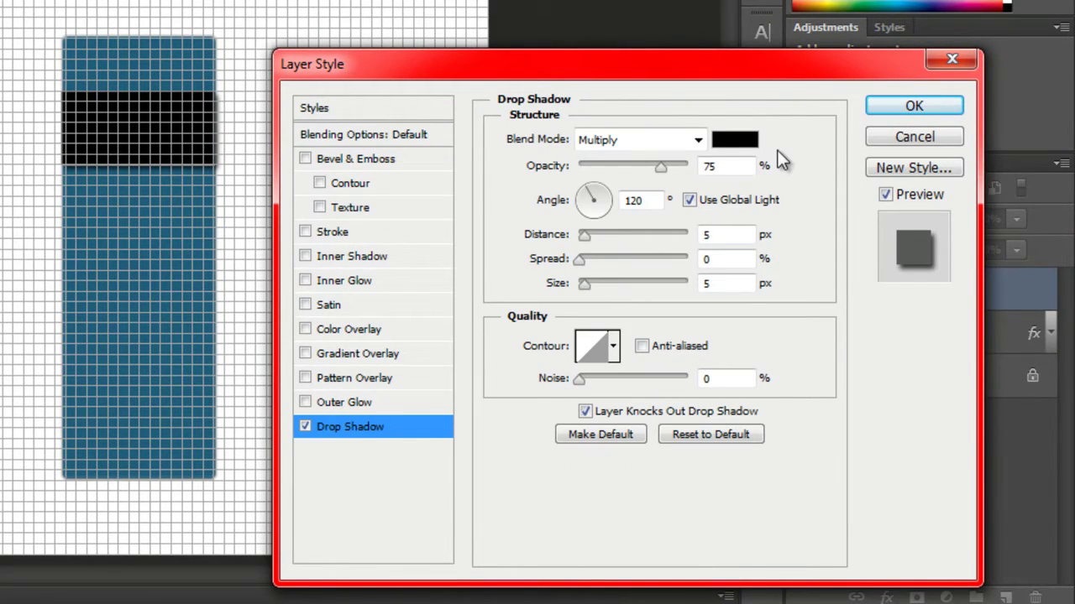
pyautogui.click(698, 140)
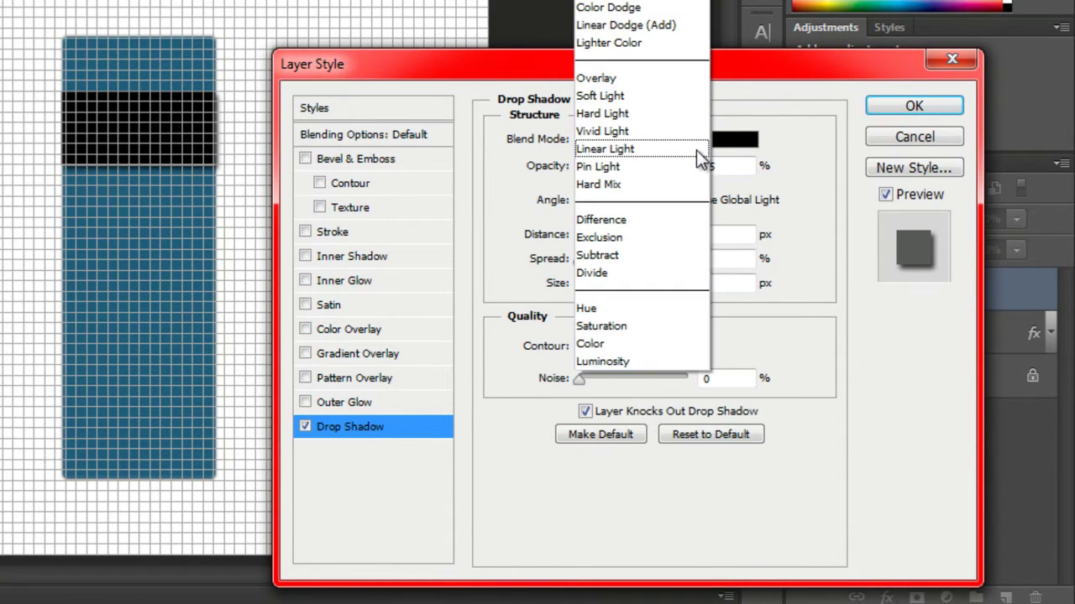
pyautogui.press('Home')
pyautogui.press('Return')
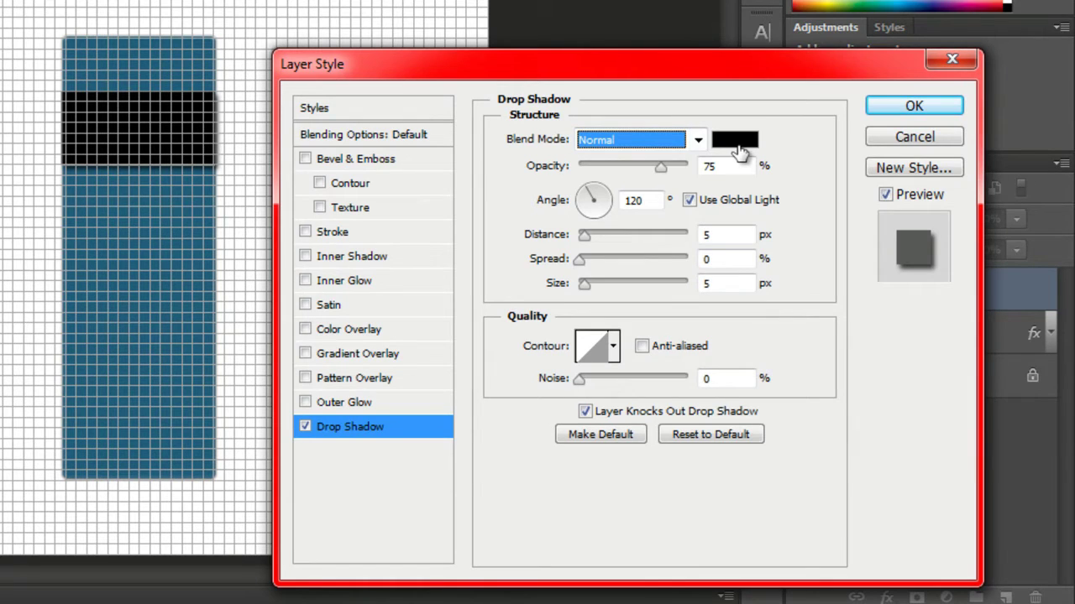
pyautogui.click(734, 140)
pyautogui.doubleClick(684, 418)
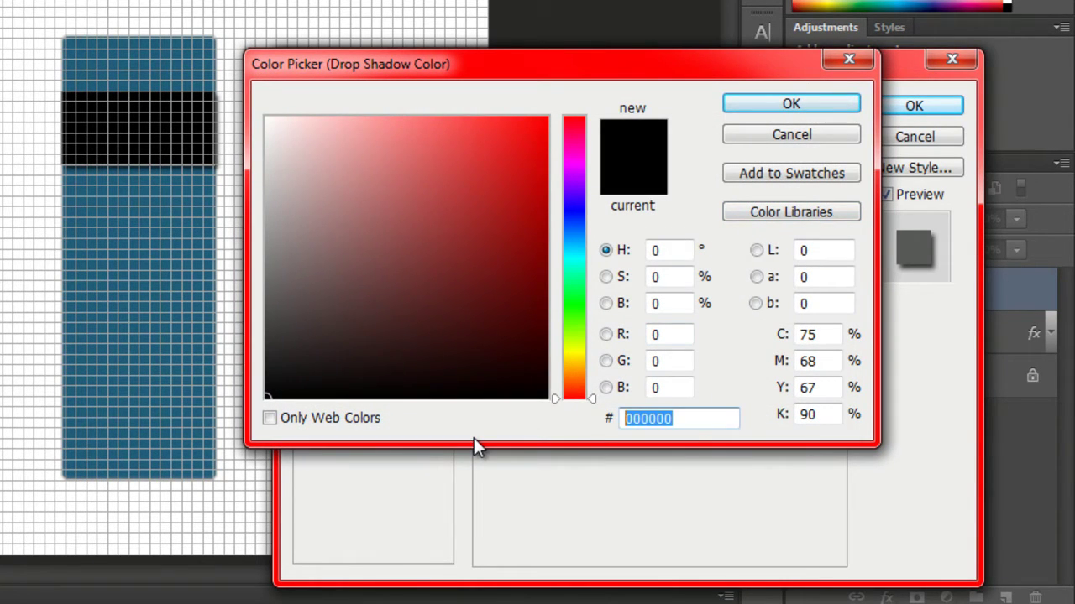
pyautogui.write('0b')
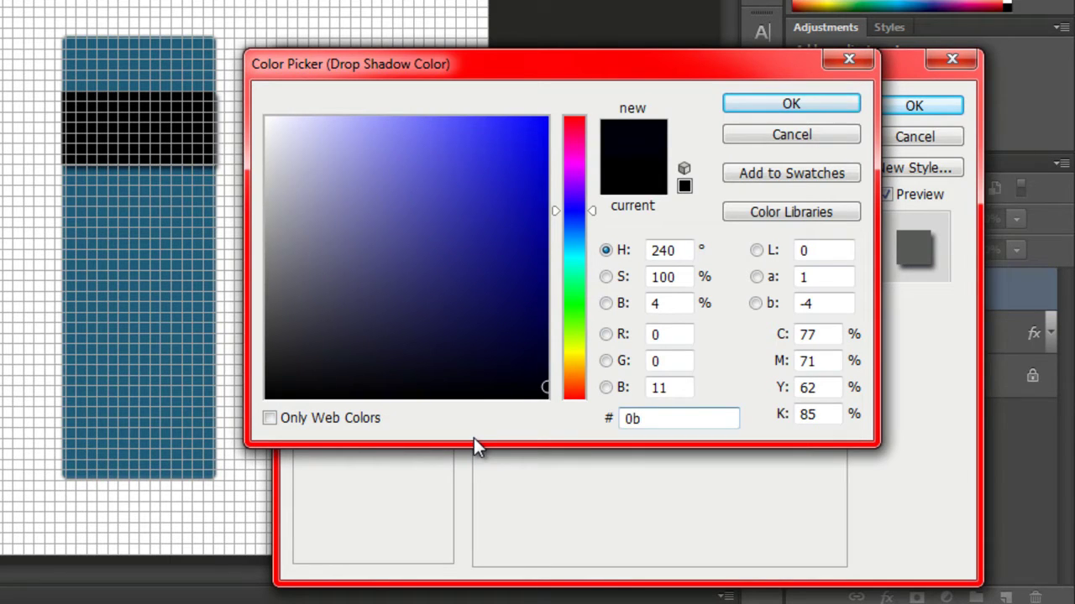
pyautogui.write('212d')
pyautogui.press('BackSpace')
pyautogui.write('c')
pyautogui.click(765, 106)
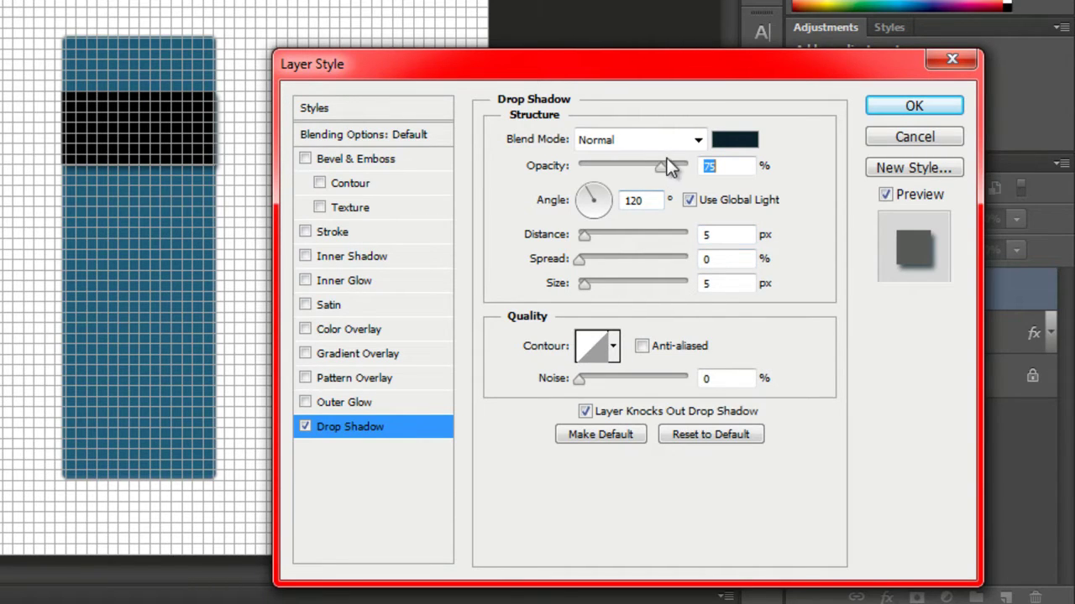
# Set the drop shadow to 100% opacity, local 90° angle, 1 px distance and 3 px size.
pyautogui.moveTo(675, 165); pyautogui.dragTo(705, 166)
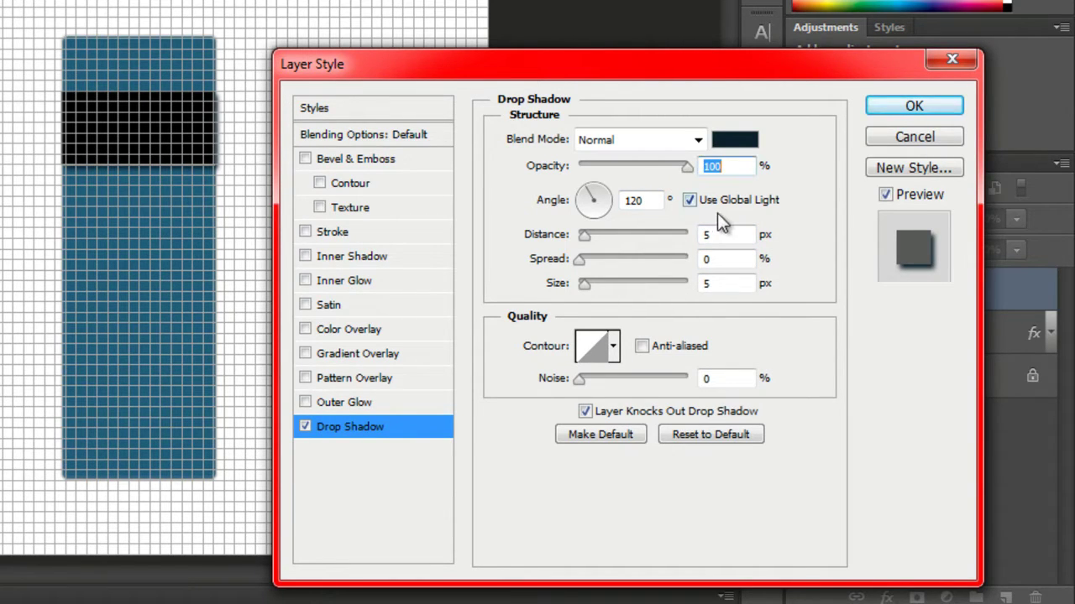
pyautogui.click(689, 200)
pyautogui.click(594, 192)
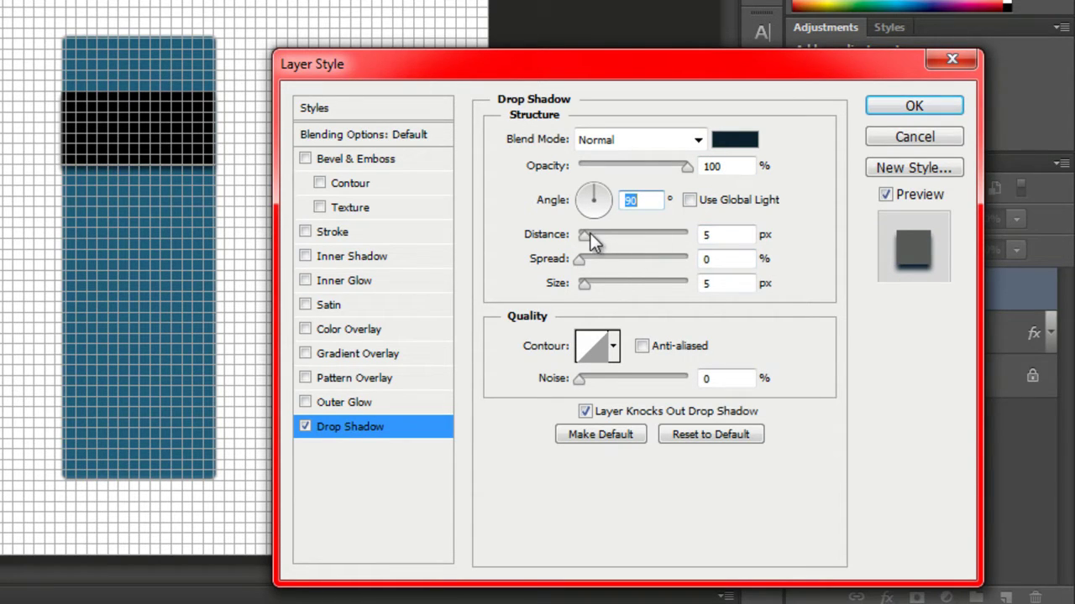
pyautogui.moveTo(585, 235); pyautogui.dragTo(579, 239)
pyautogui.moveTo(584, 286); pyautogui.dragTo(584, 285)
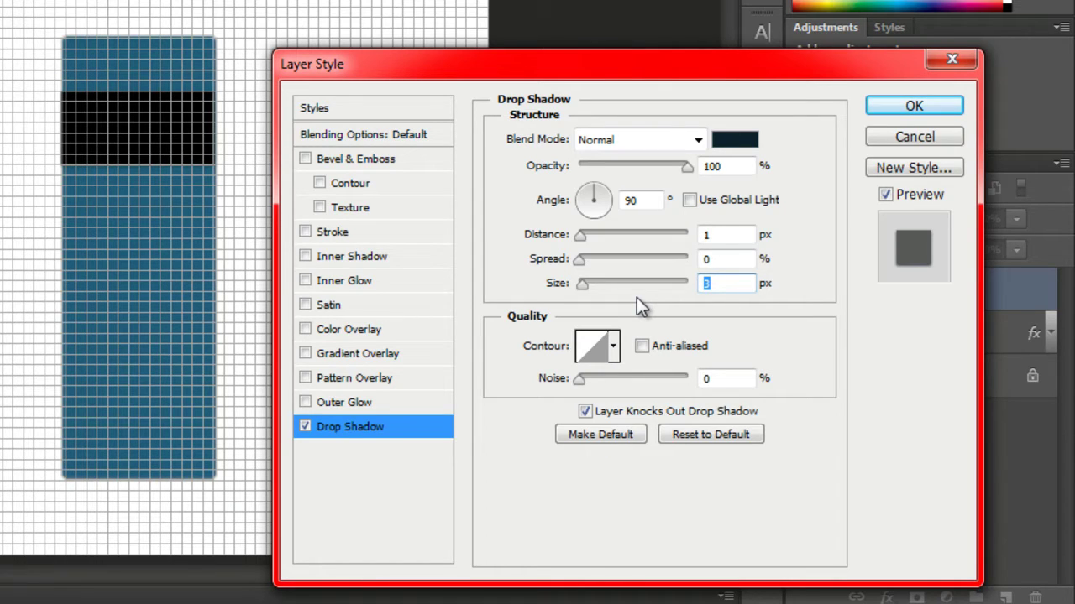
# Add a Normal inner shadow coloured pale blue cfebff to the band.
pyautogui.click(377, 257)
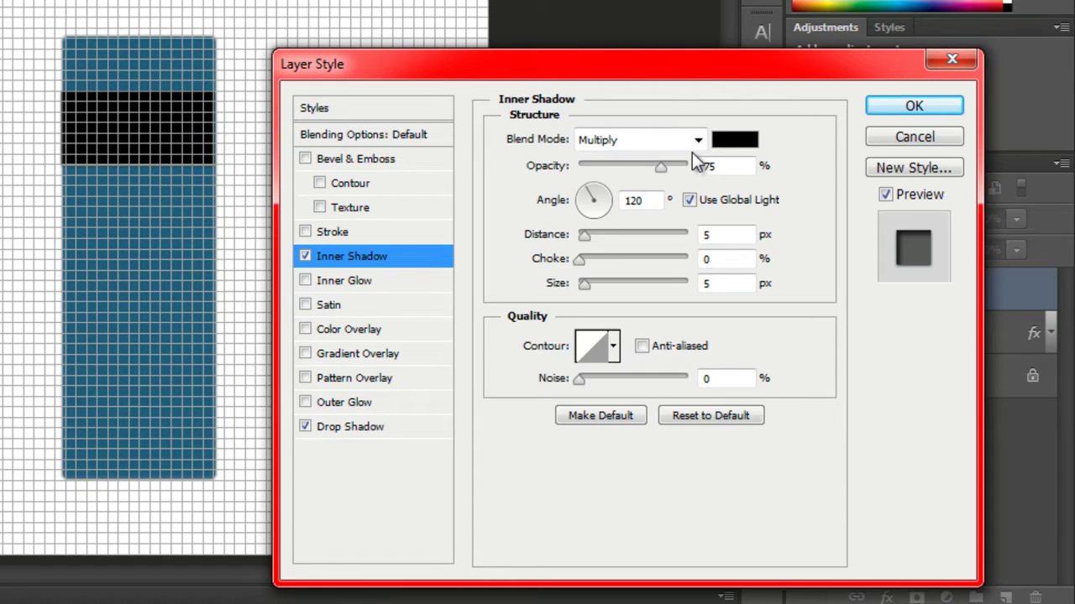
pyautogui.click(696, 141)
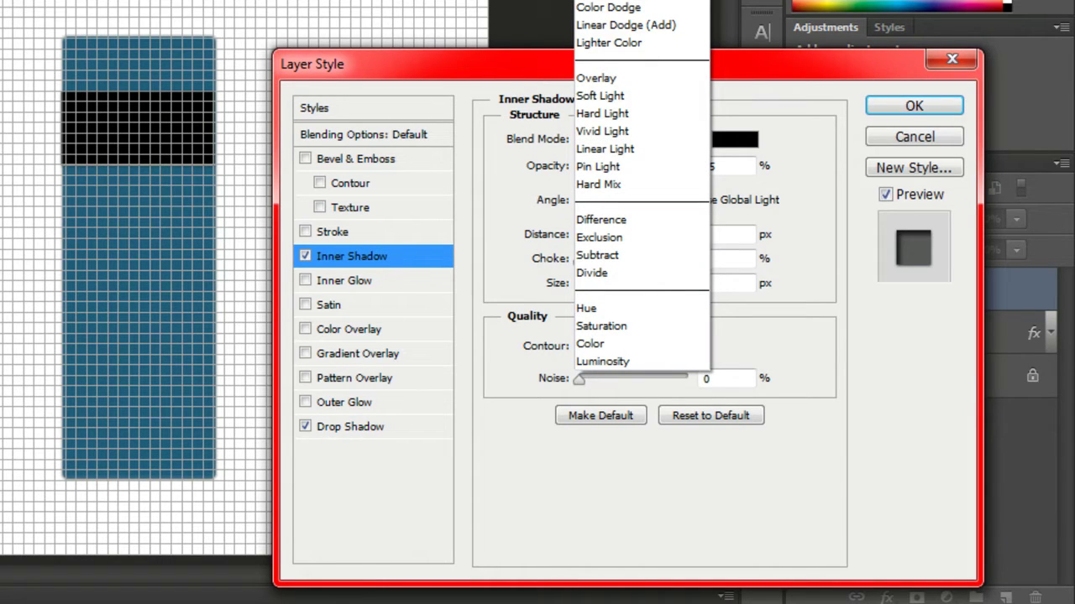
pyautogui.click(720, 82)
pyautogui.click(734, 139)
pyautogui.click(670, 419)
pyautogui.moveTo(670, 420); pyautogui.dragTo(579, 428)
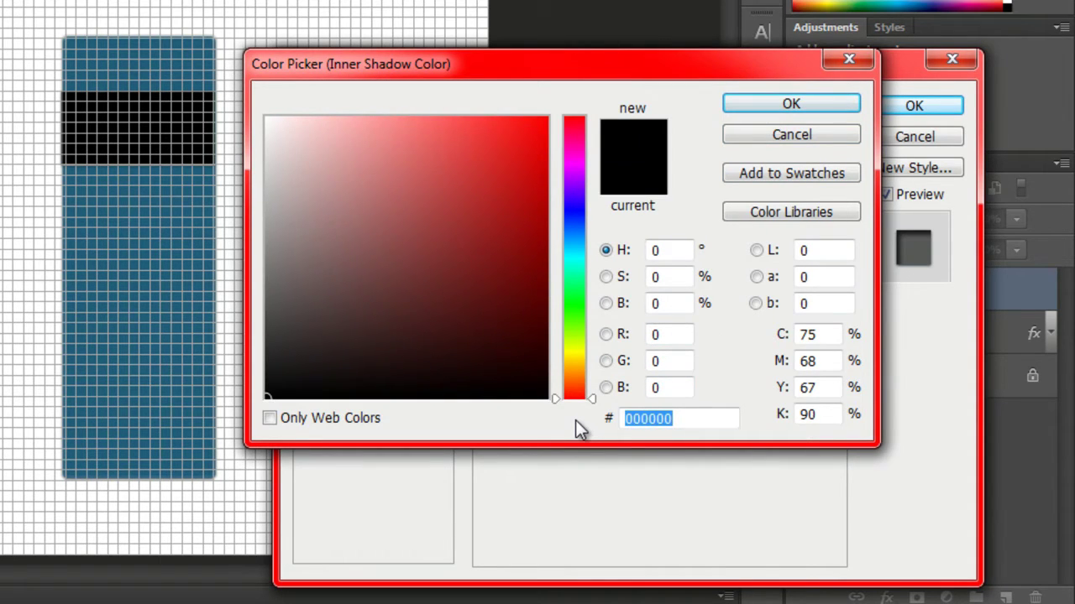
pyautogui.write('cfeb')
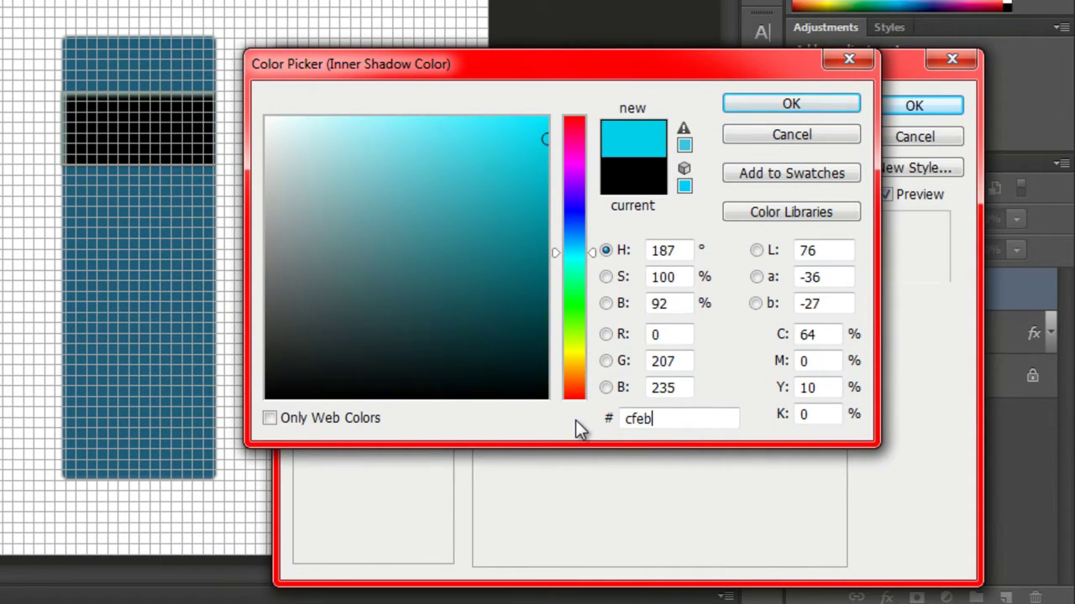
pyautogui.write('ff')
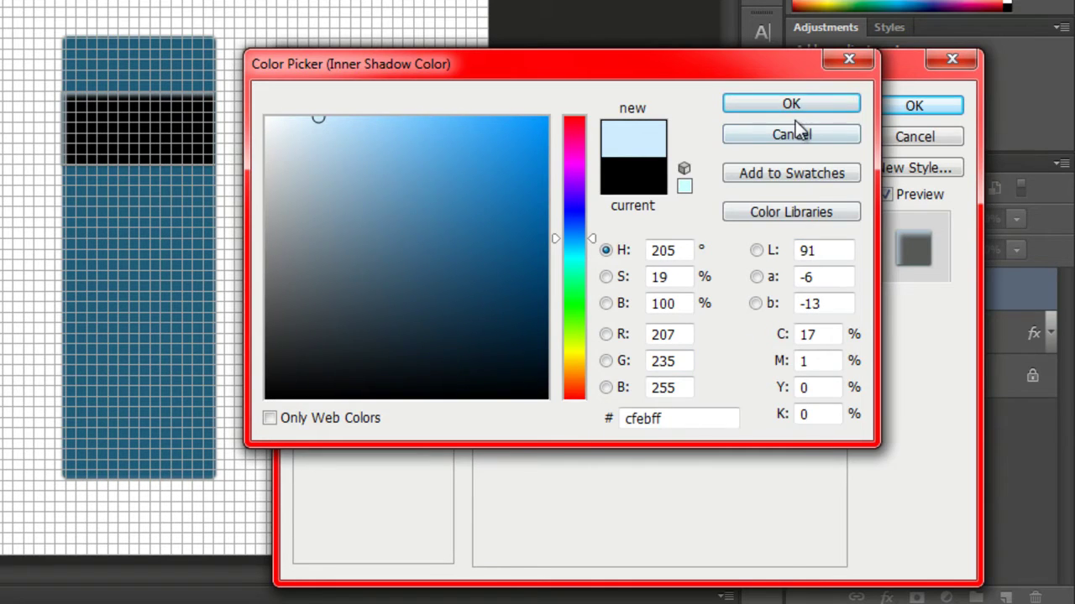
pyautogui.click(791, 104)
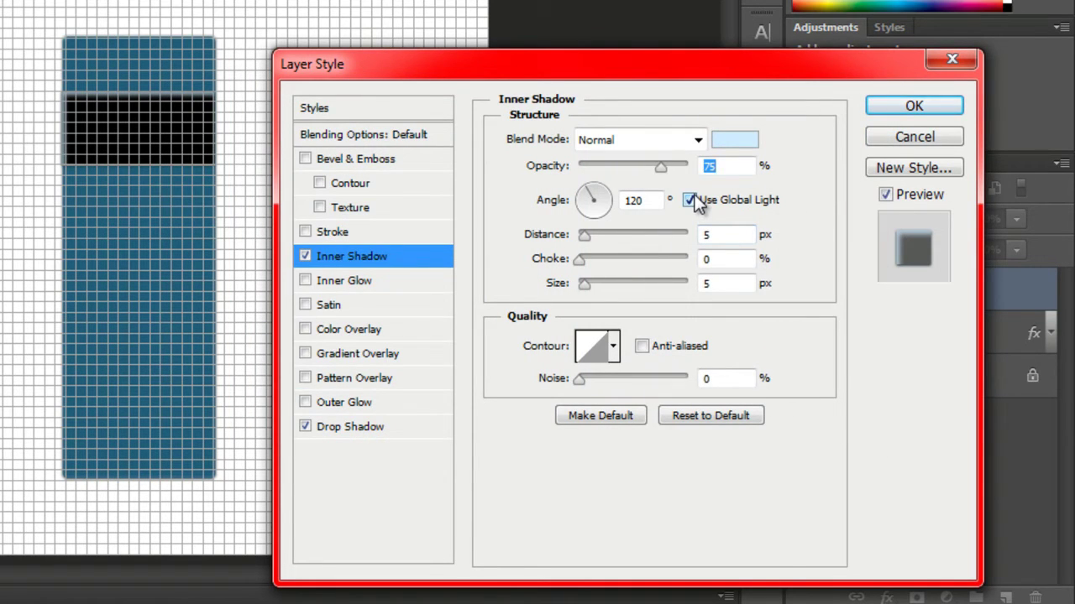
# Set the inner shadow to 100% opacity, local 90° angle, 1 px distance and 0 px size.
pyautogui.moveTo(663, 166); pyautogui.dragTo(699, 167)
pyautogui.click(690, 199)
pyautogui.click(594, 192)
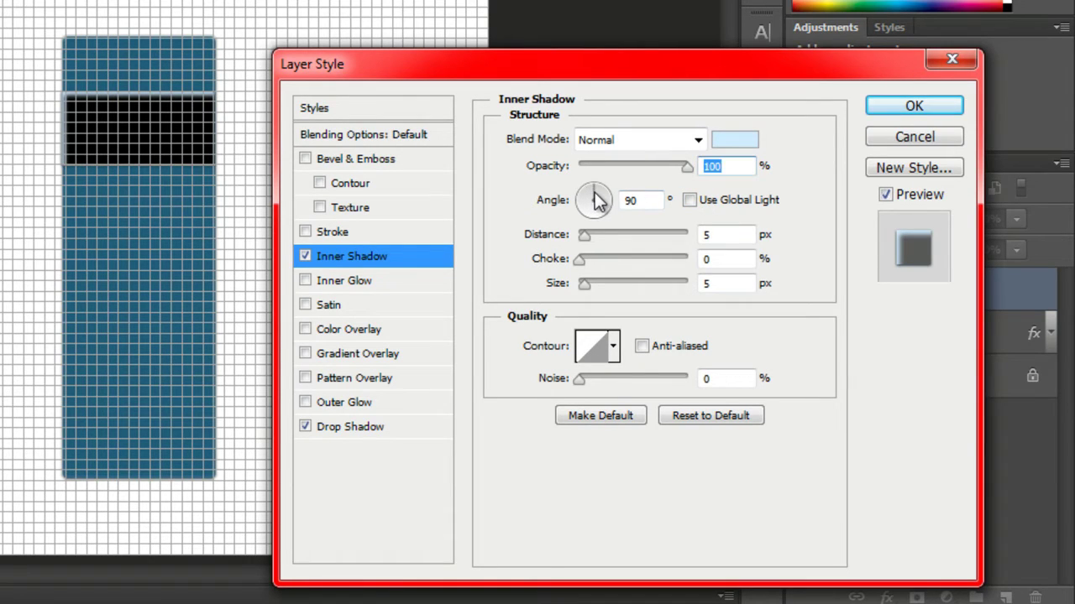
pyautogui.moveTo(599, 202); pyautogui.dragTo(598, 195)
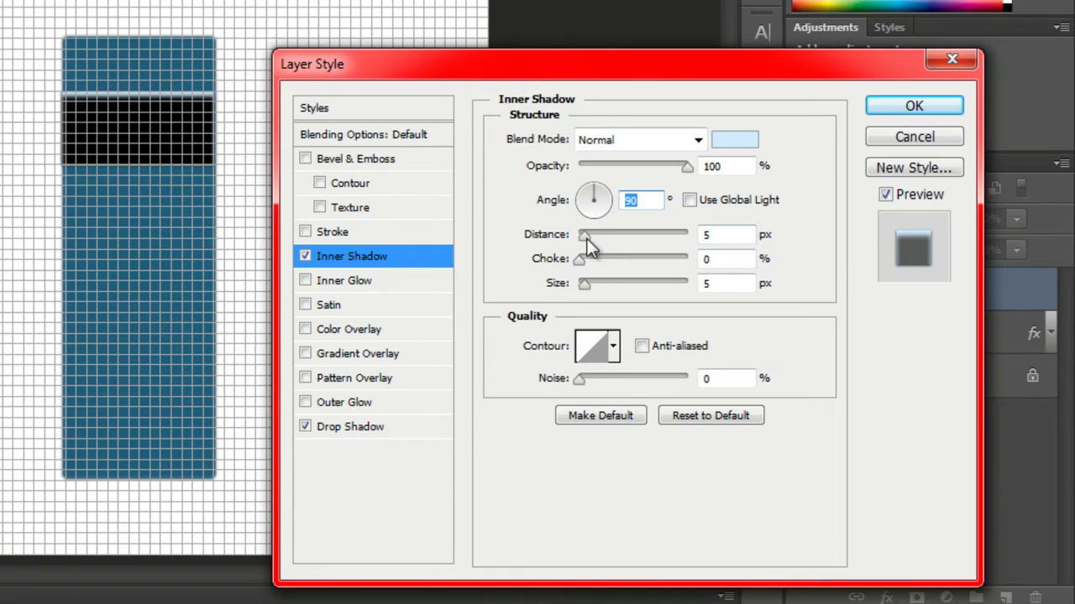
pyautogui.moveTo(585, 235); pyautogui.dragTo(580, 238)
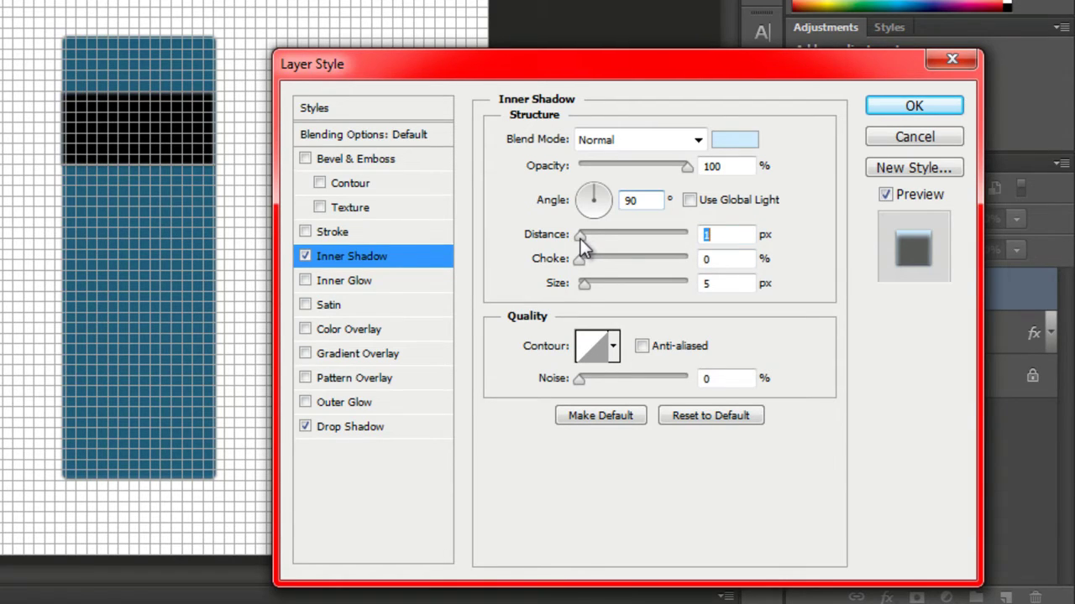
pyautogui.moveTo(584, 285); pyautogui.dragTo(568, 290)
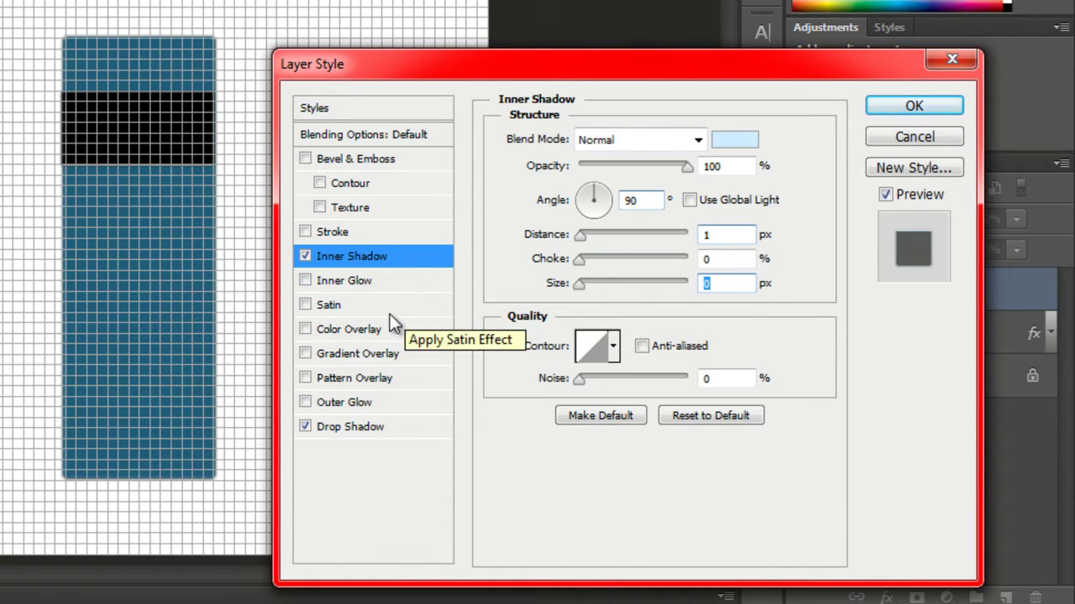
# Add a Normal 0f2c3a outer glow at 20% opacity and 100% spread, and enable Bevel & Emboss.
pyautogui.click(346, 402)
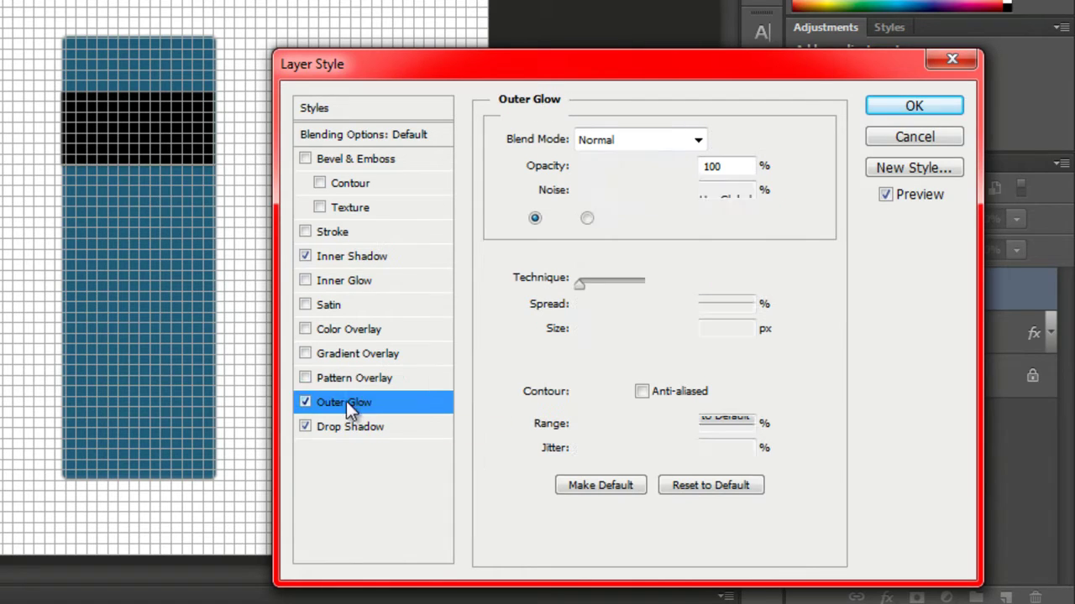
pyautogui.click(697, 140)
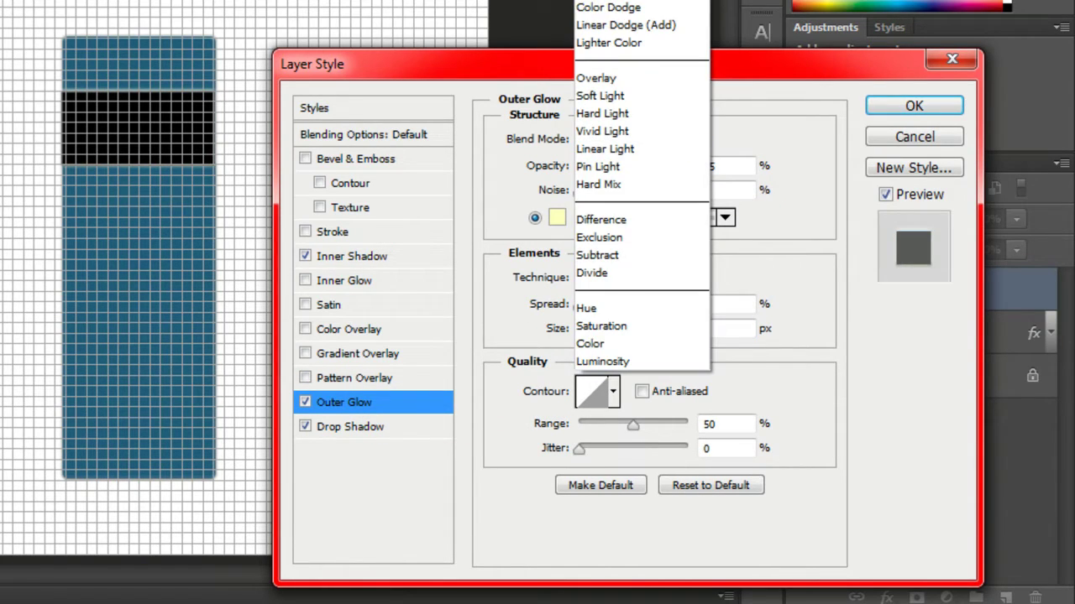
pyautogui.click(697, 139)
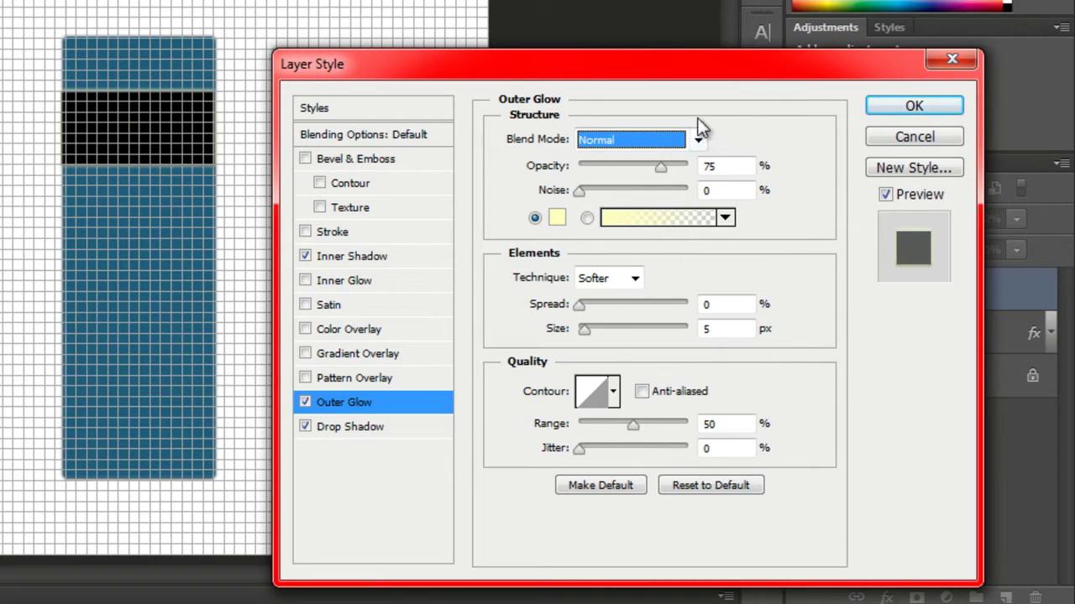
pyautogui.moveTo(659, 167); pyautogui.dragTo(601, 171)
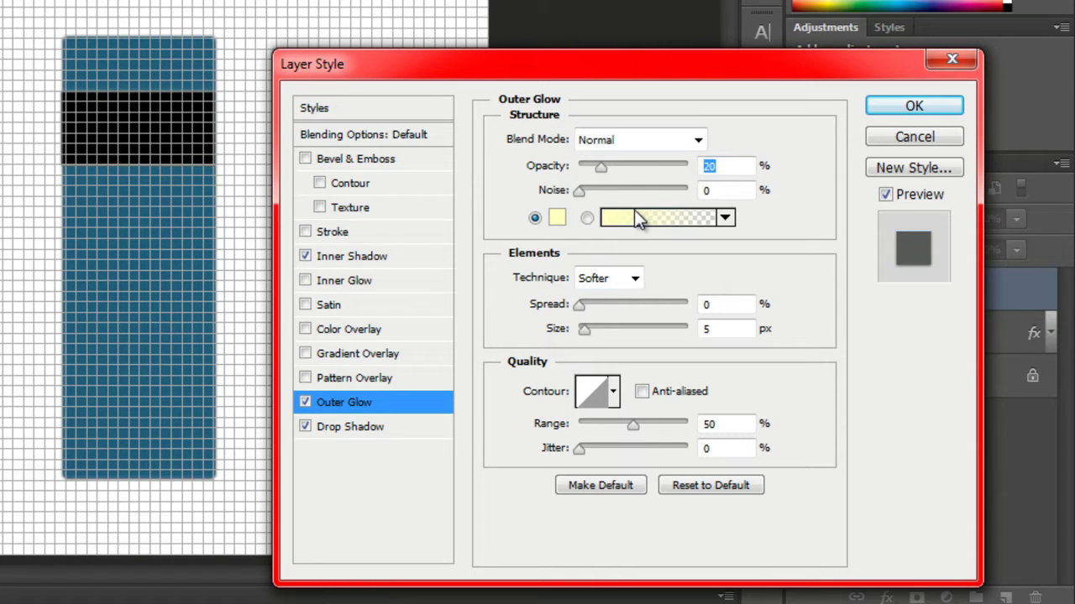
pyautogui.click(556, 217)
pyautogui.click(672, 418)
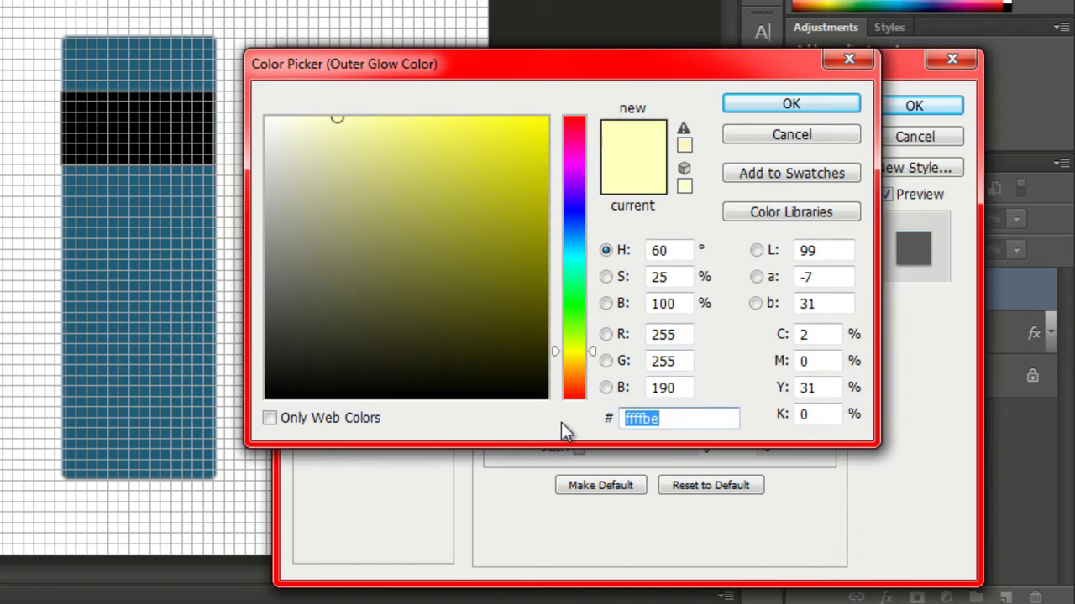
pyautogui.write('0f')
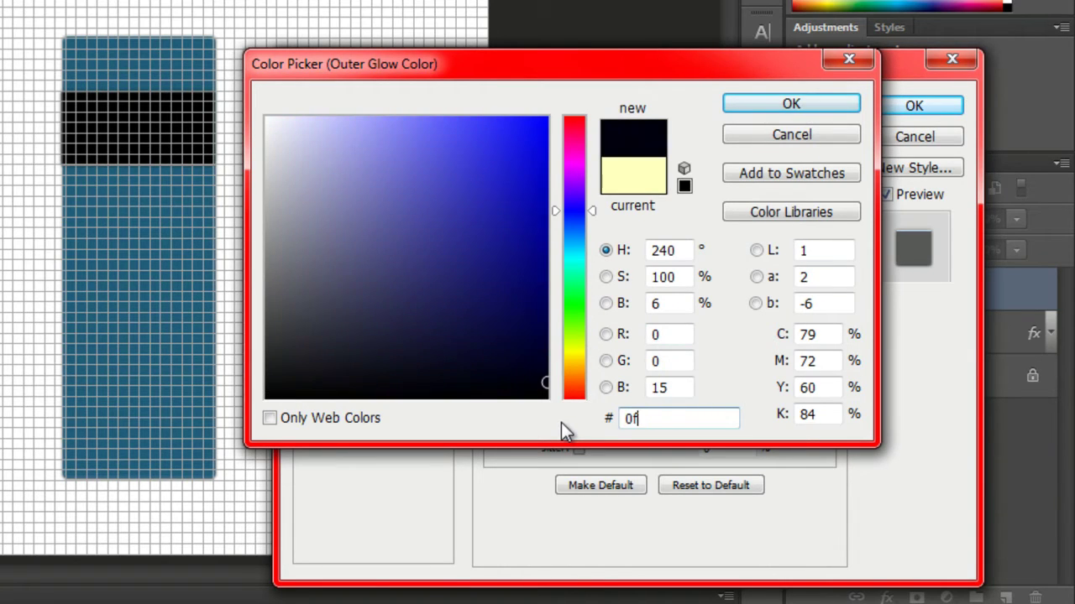
pyautogui.write('2c3a')
pyautogui.click(758, 107)
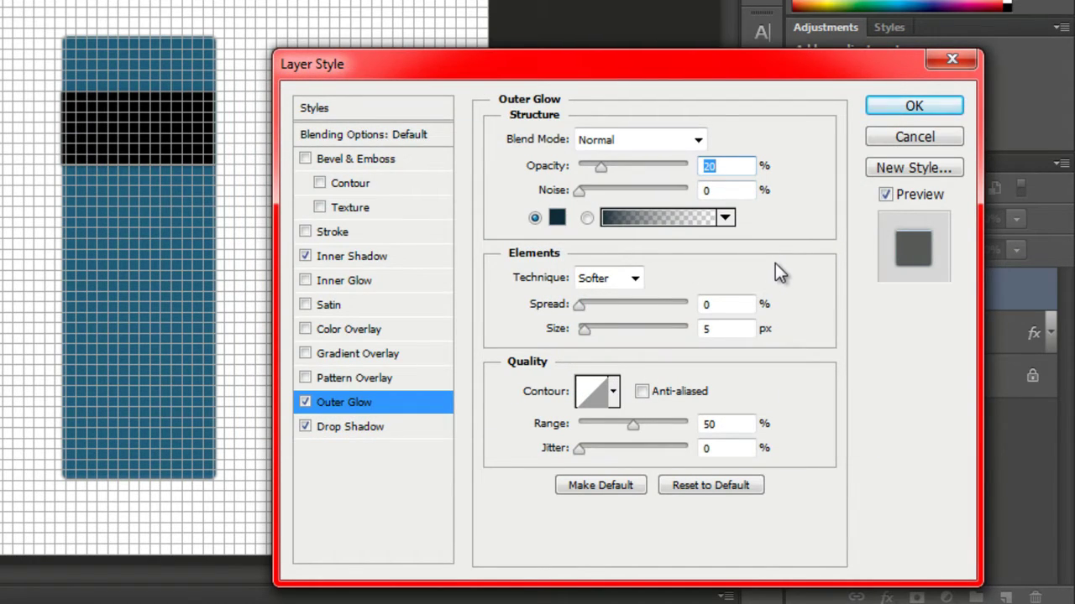
pyautogui.moveTo(578, 304); pyautogui.dragTo(708, 311)
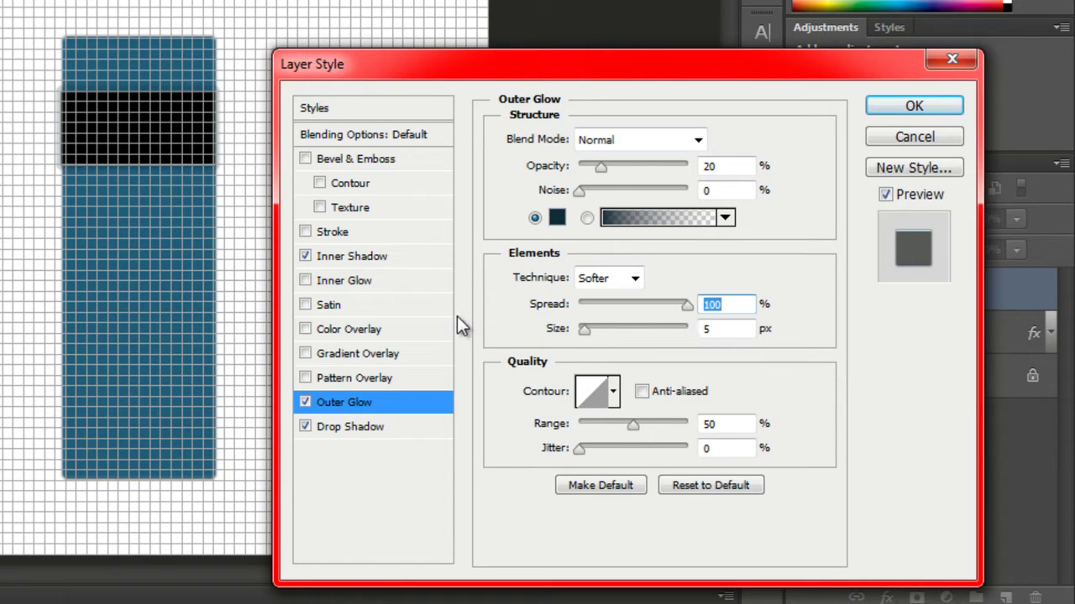
pyautogui.click(368, 158)
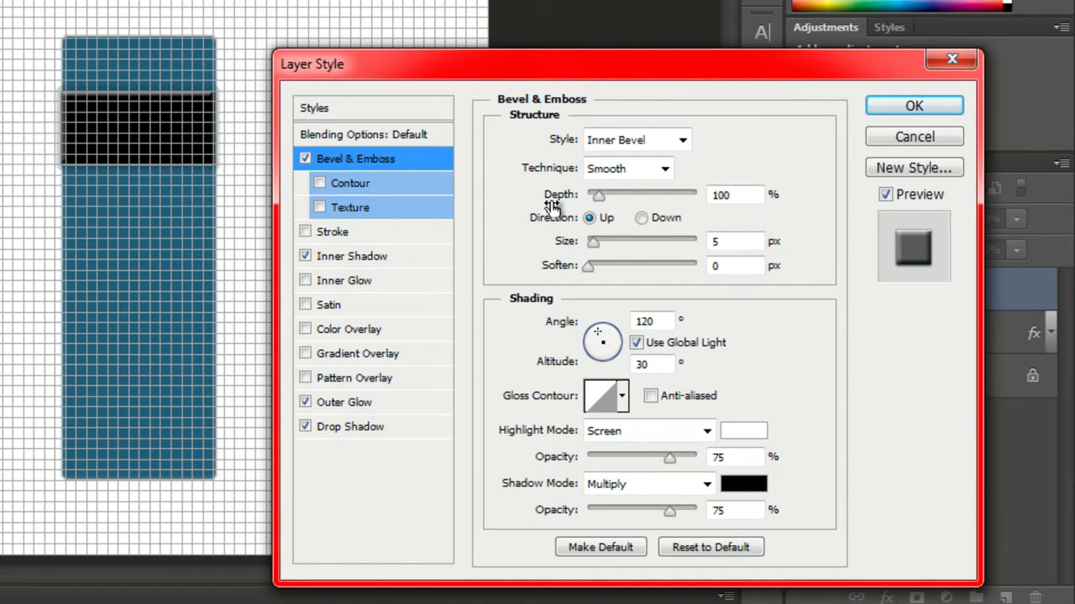
# Set the bevel to 70% depth, 1 px size, local 90° angle and 30° altitude.
pyautogui.moveTo(597, 197); pyautogui.dragTo(595, 197)
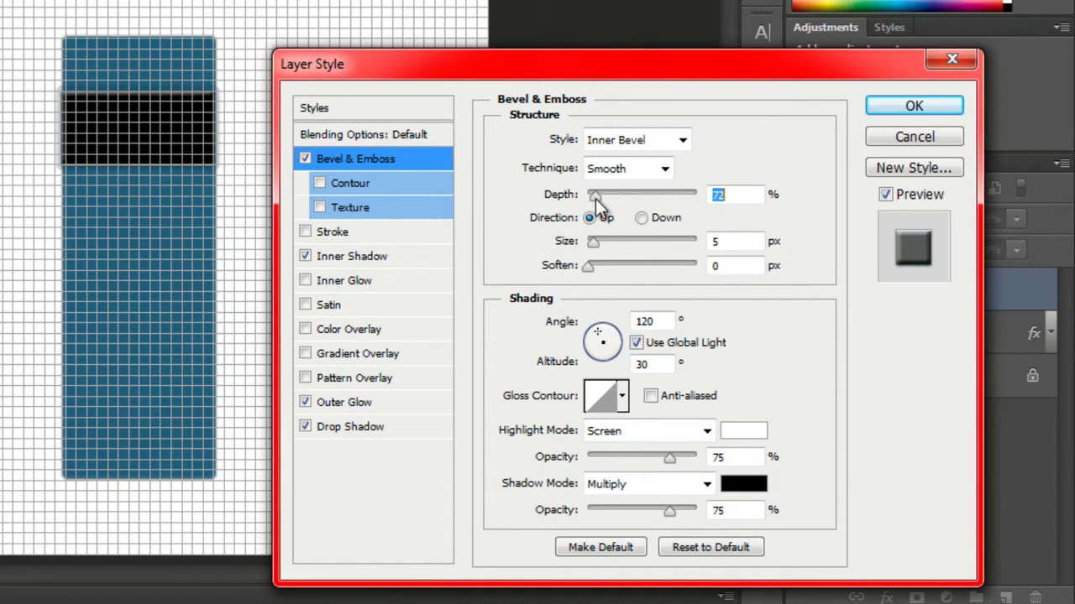
pyautogui.write('70')
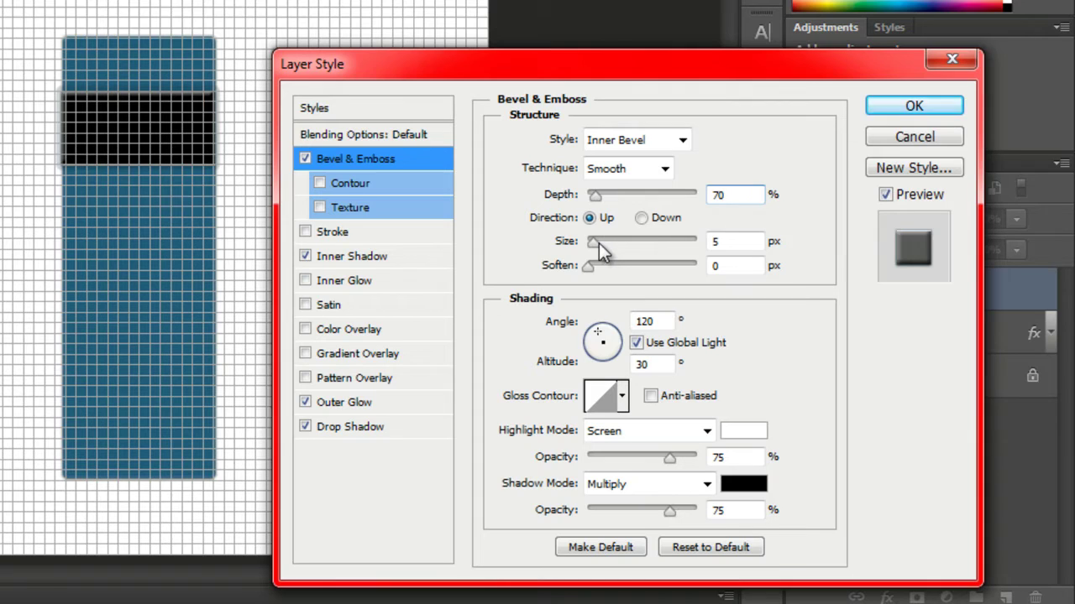
pyautogui.moveTo(594, 242); pyautogui.dragTo(589, 242)
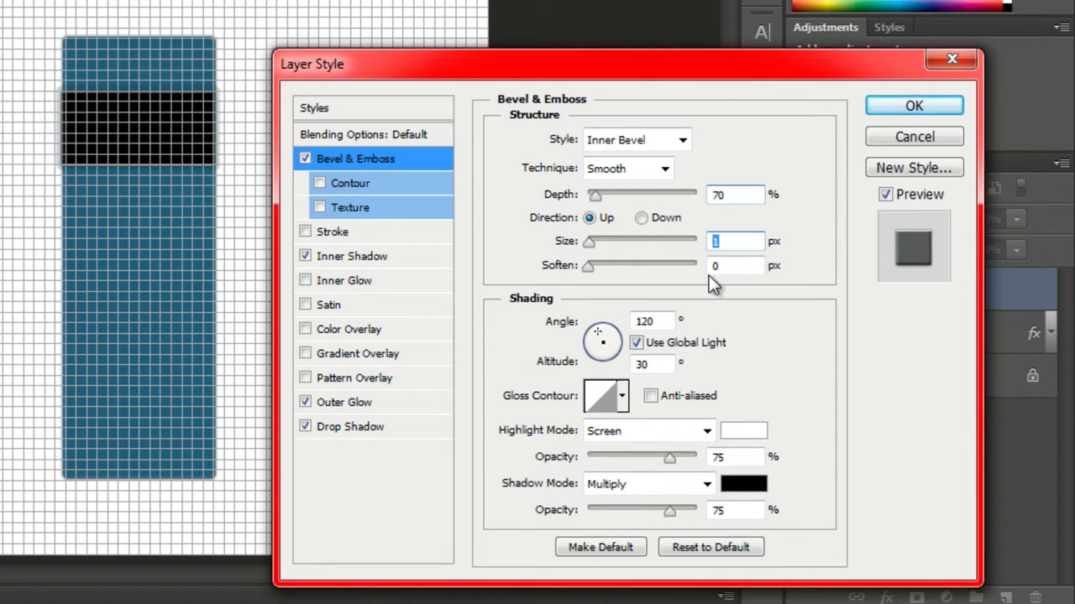
pyautogui.click(636, 343)
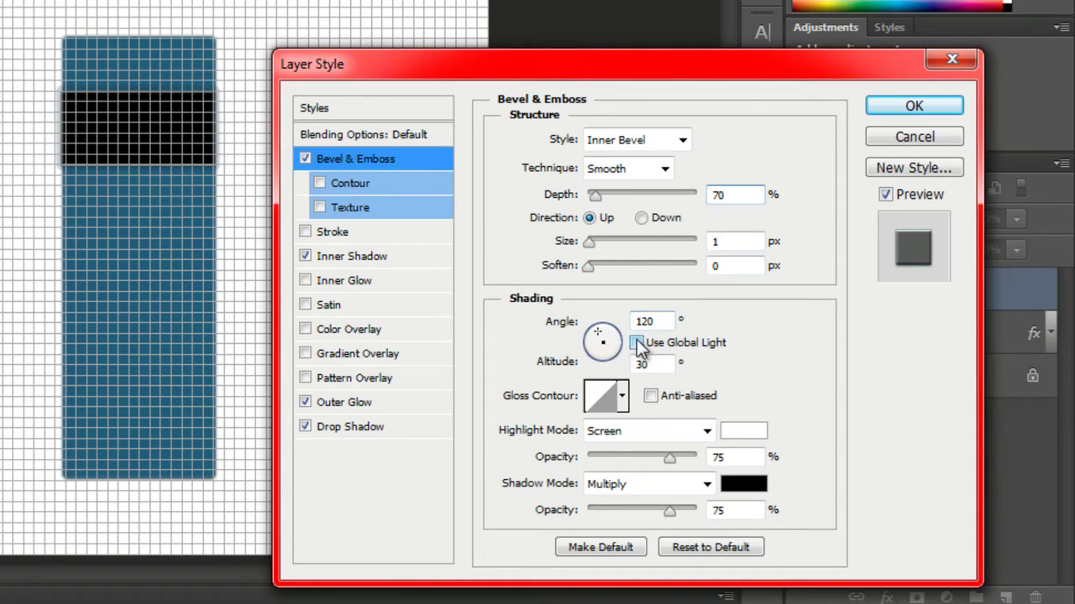
pyautogui.moveTo(599, 338); pyautogui.dragTo(603, 329)
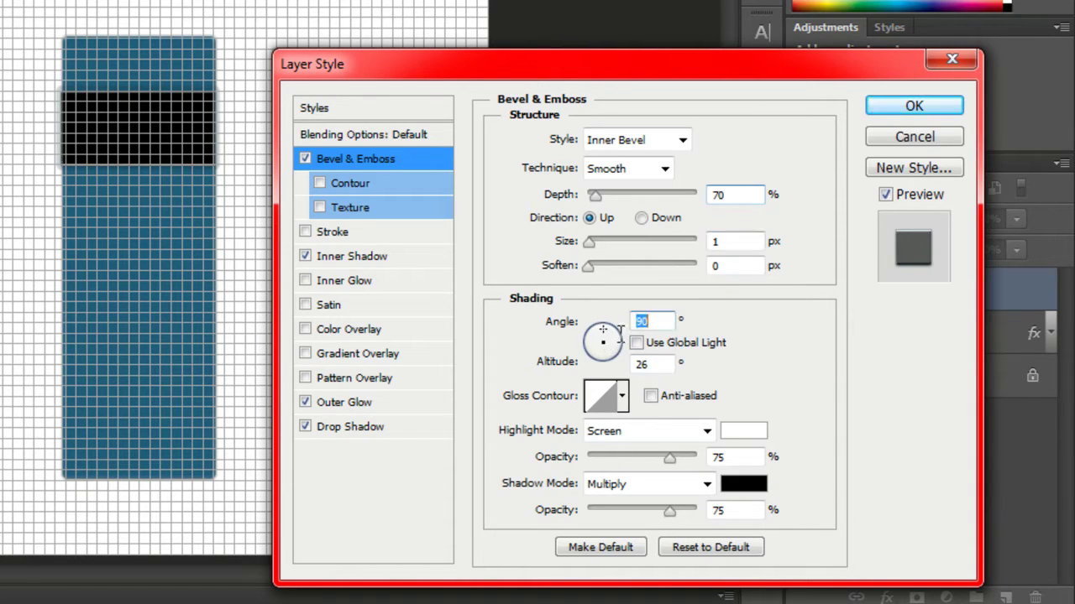
pyautogui.doubleClick(654, 366)
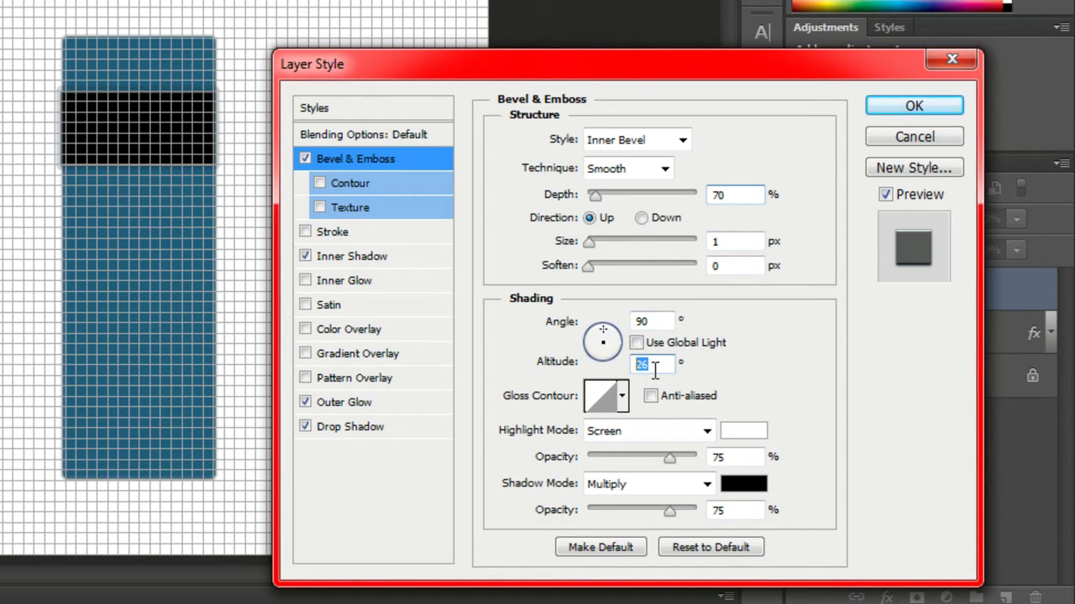
pyautogui.write('30')
# Turn the bevel highlight to 0% and make its shadow Normal 0f2c3a at 45%.
pyautogui.moveTo(669, 461); pyautogui.dragTo(523, 480)
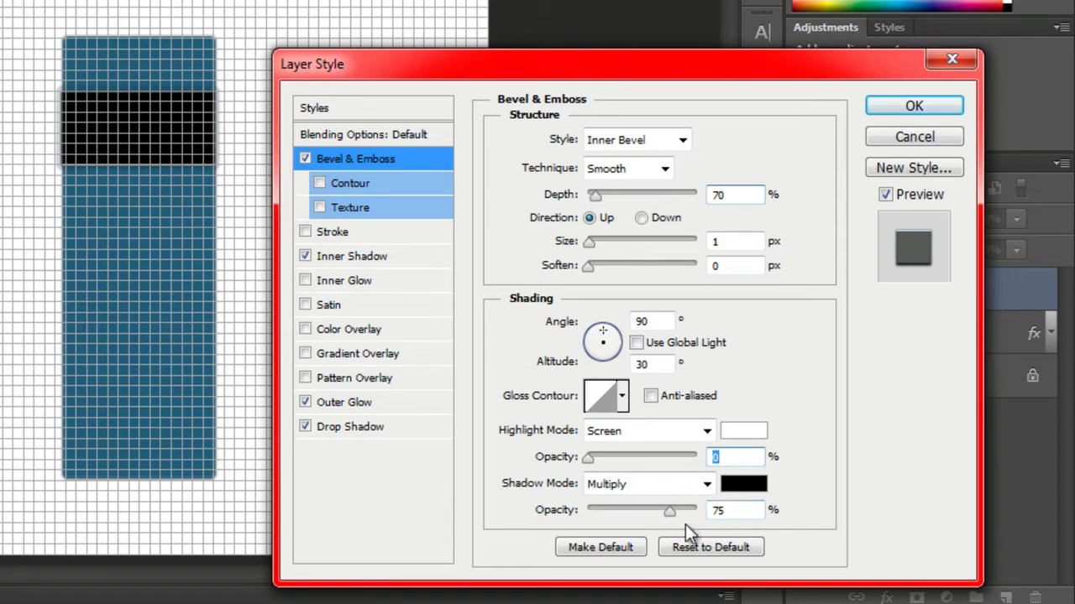
pyautogui.click(706, 484)
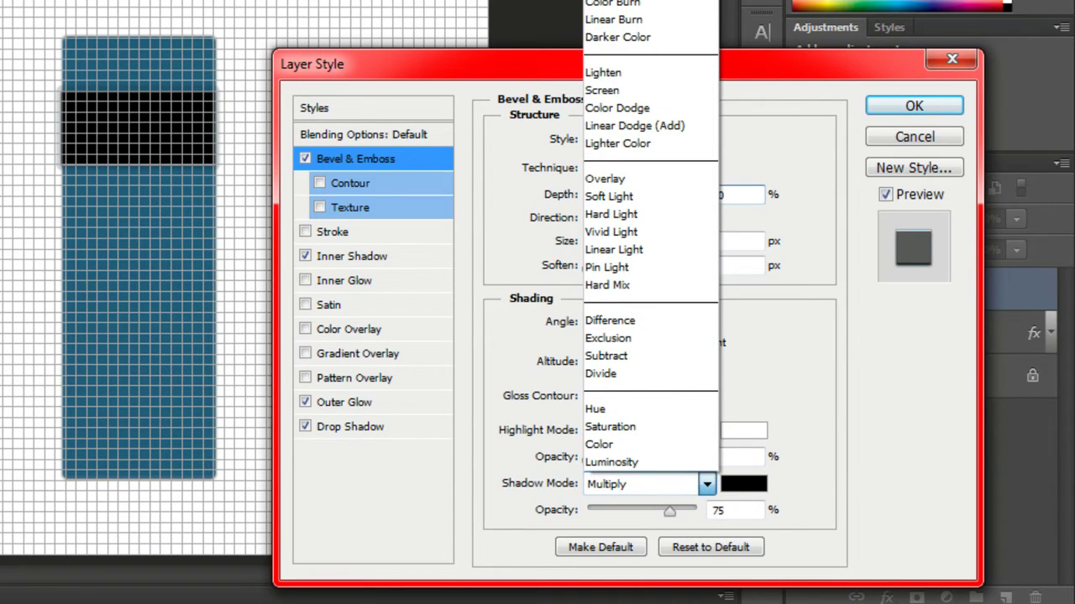
pyautogui.click(663, 2)
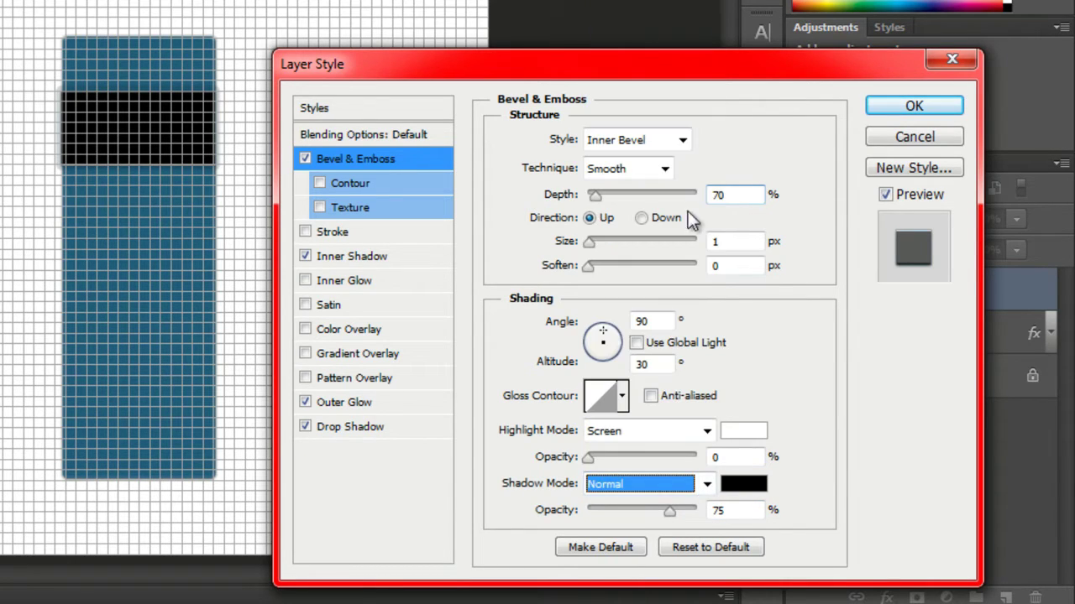
pyautogui.click(743, 484)
pyautogui.click(703, 426)
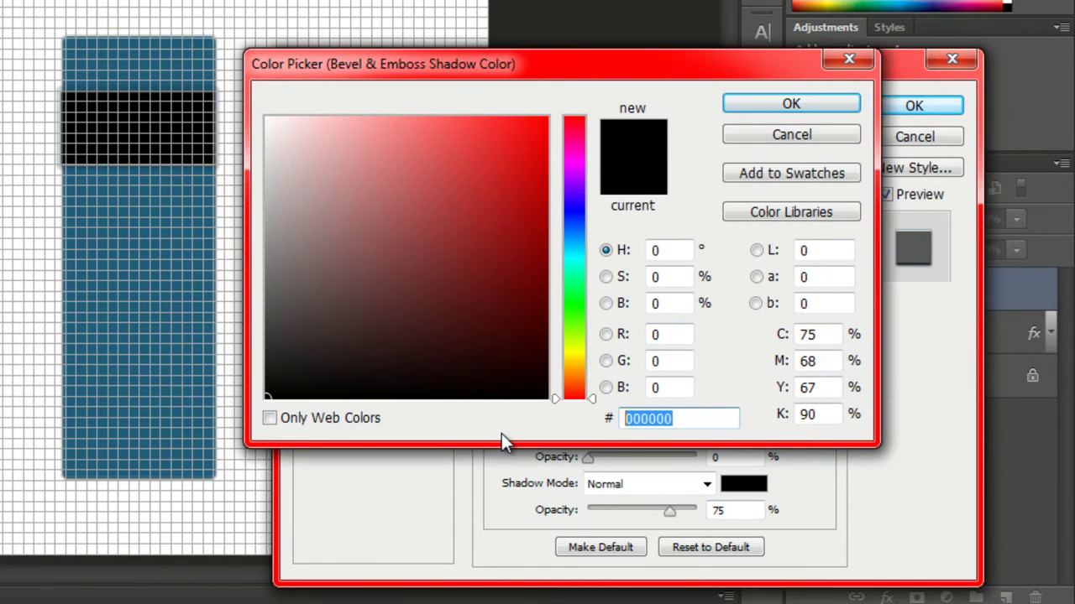
pyautogui.write('0')
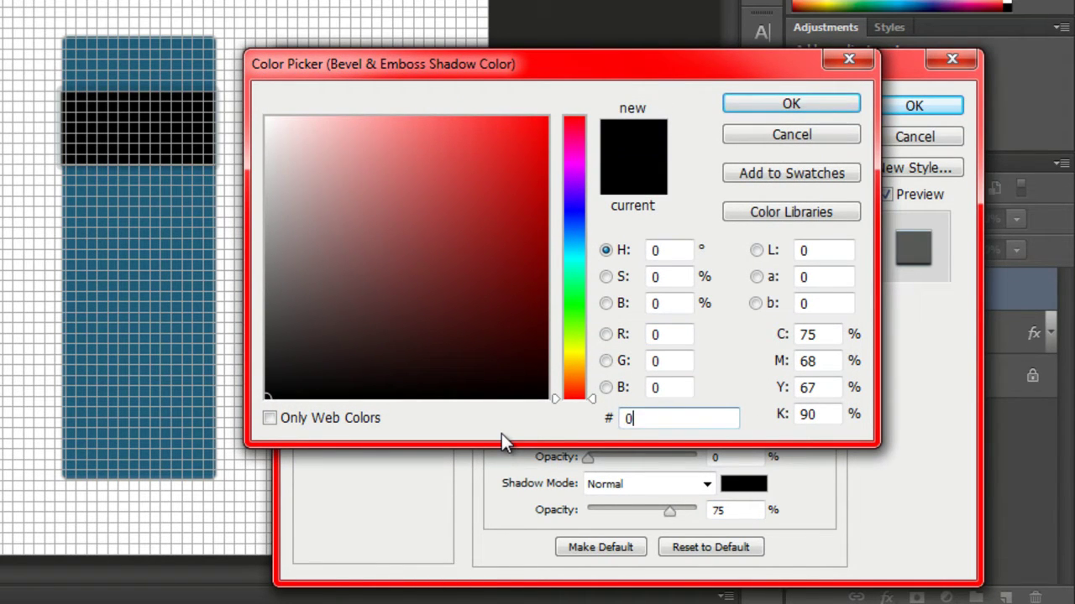
pyautogui.write('f2c')
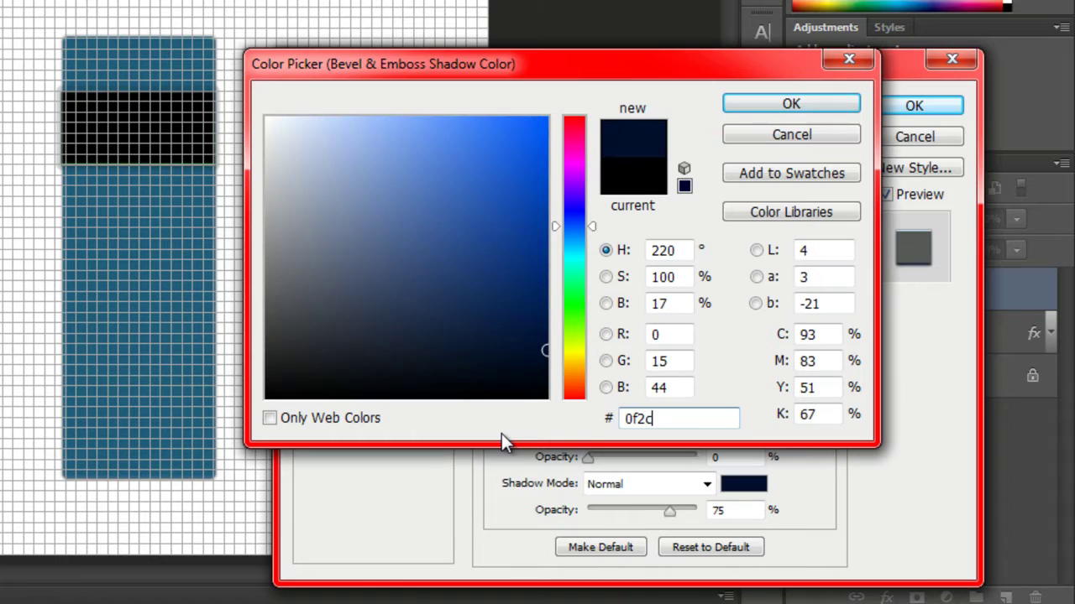
pyautogui.write('3a')
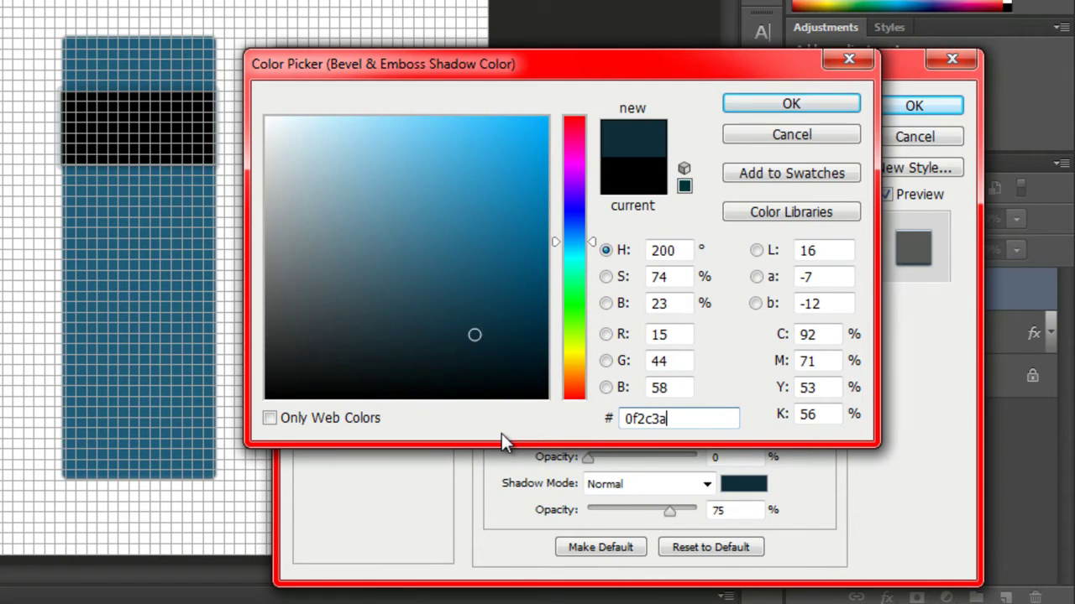
pyautogui.click(765, 107)
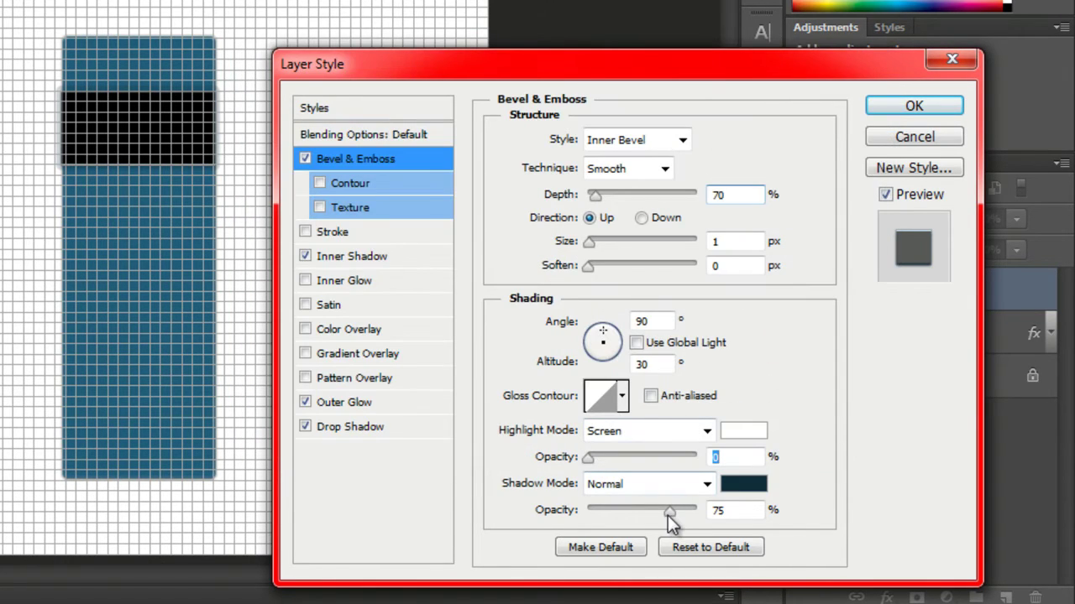
pyautogui.moveTo(670, 510); pyautogui.dragTo(636, 517)
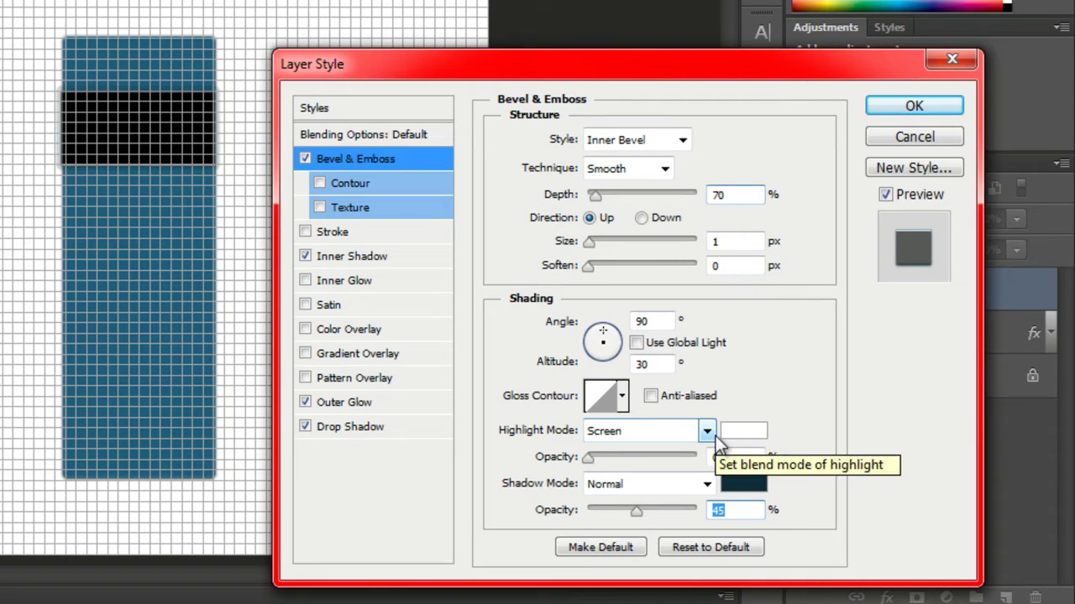
# Add a gradient overlay and set its left stop to medium blue 6eafde.
pyautogui.click(382, 354)
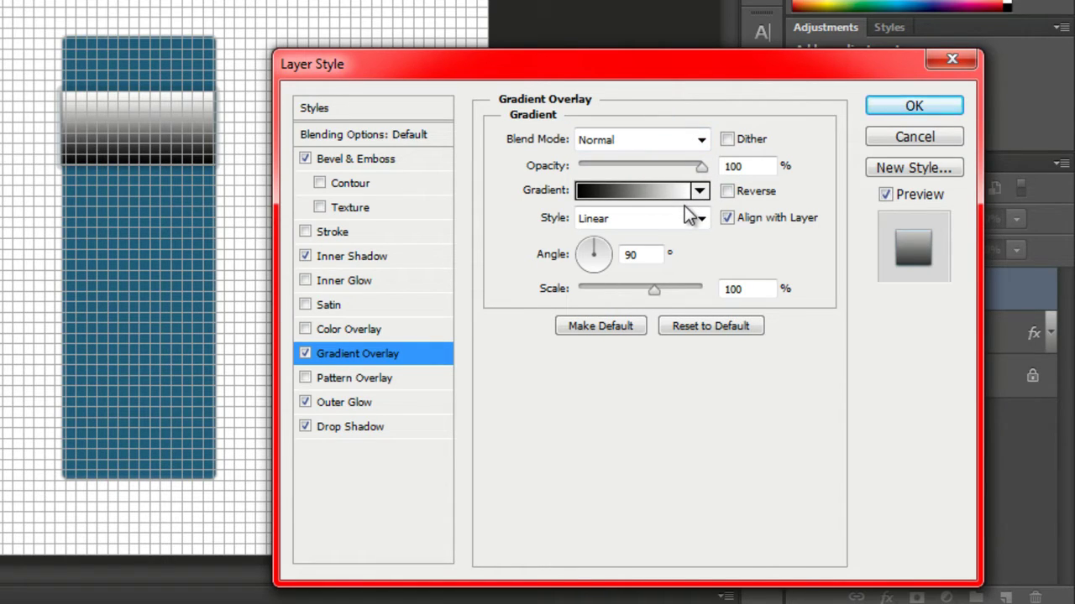
pyautogui.click(616, 192)
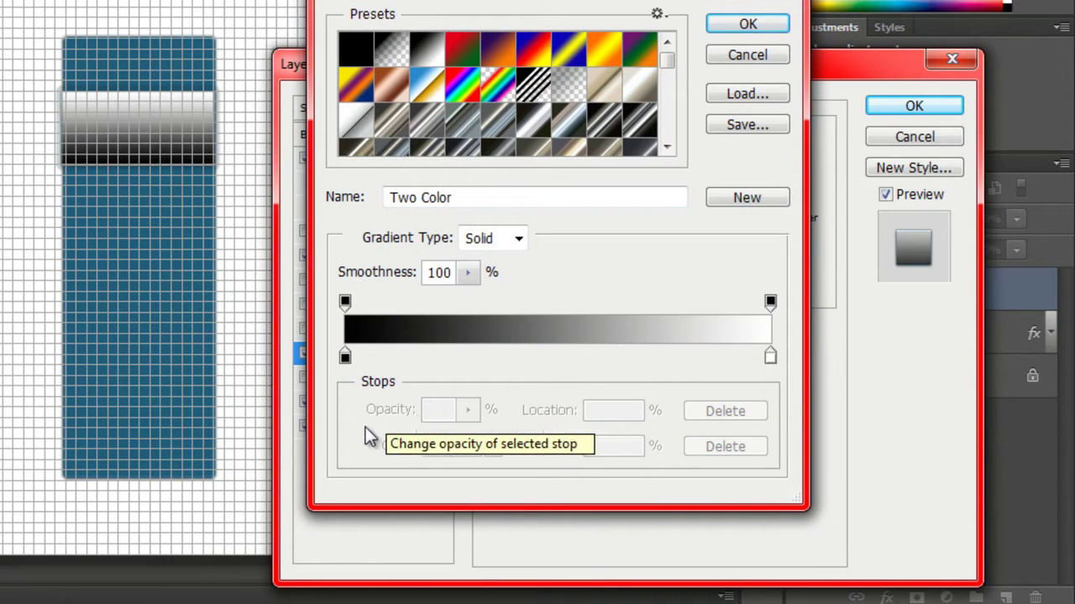
pyautogui.click(345, 356)
pyautogui.click(445, 446)
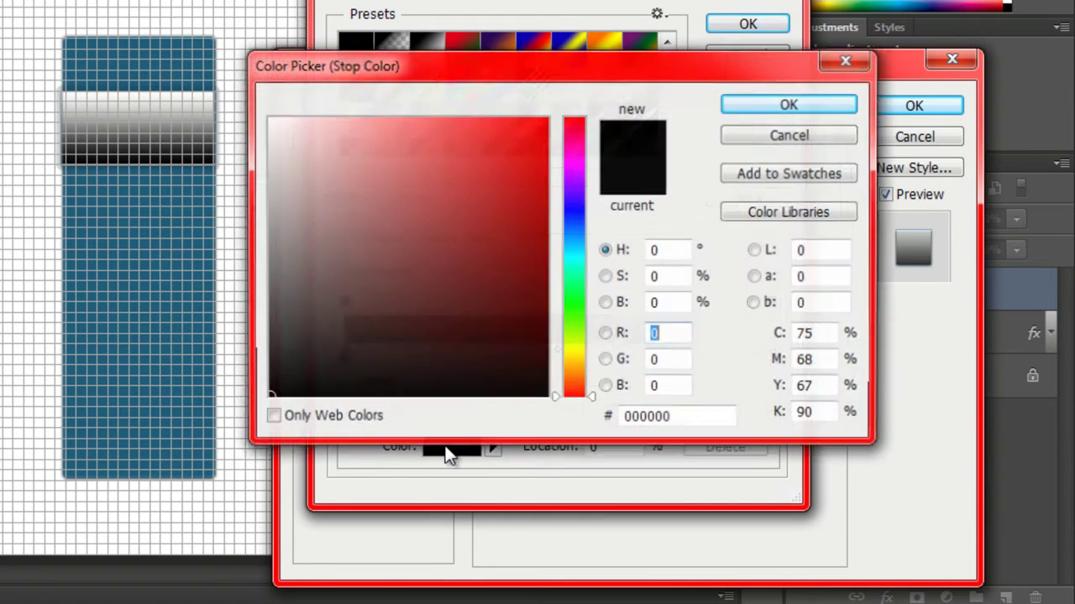
pyautogui.click(691, 418)
pyautogui.write('6')
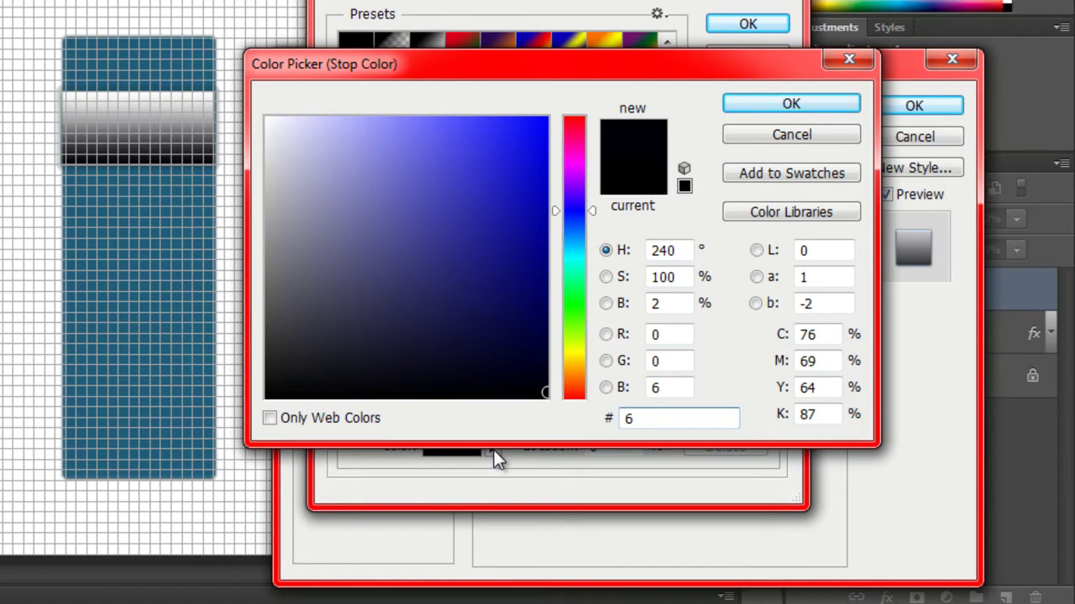
pyautogui.write('eafd')
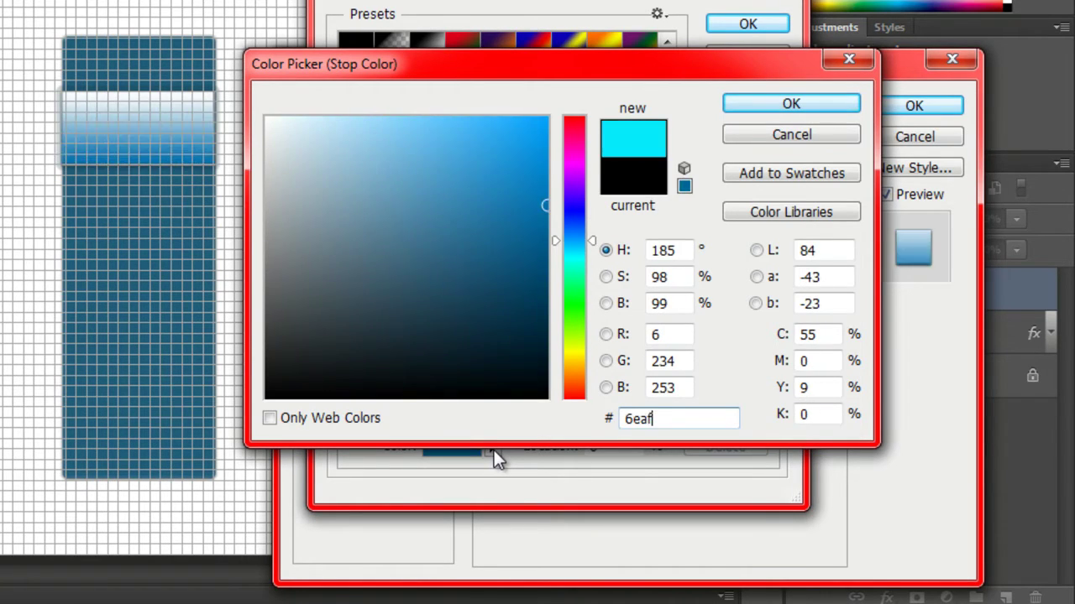
pyautogui.write('e')
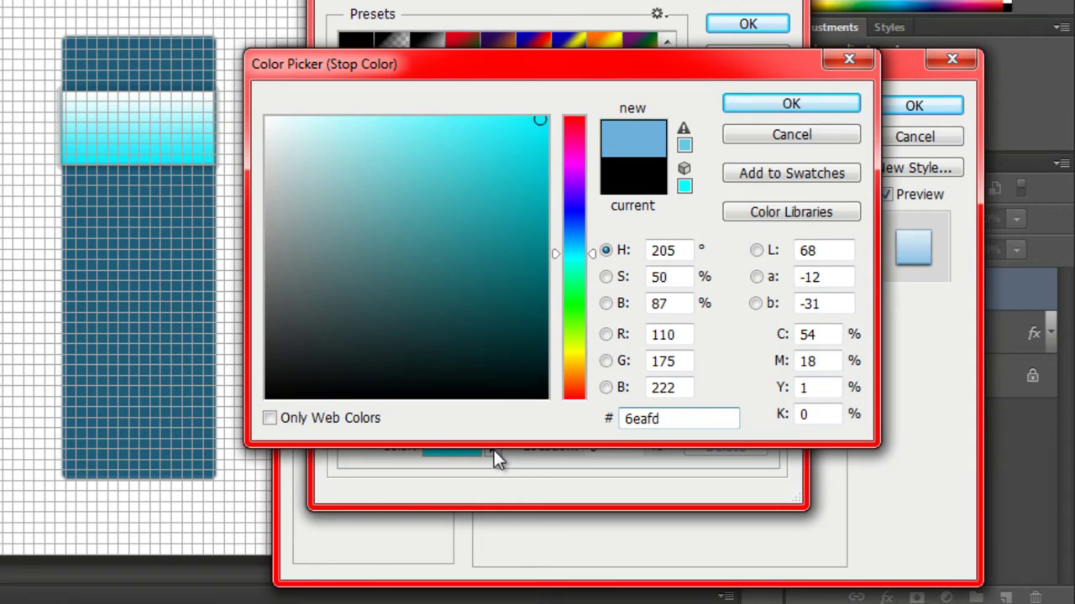
pyautogui.click(791, 103)
# Set the gradient's right stop to pale blue a1d8ff and accept the gradient.
pyautogui.click(770, 357)
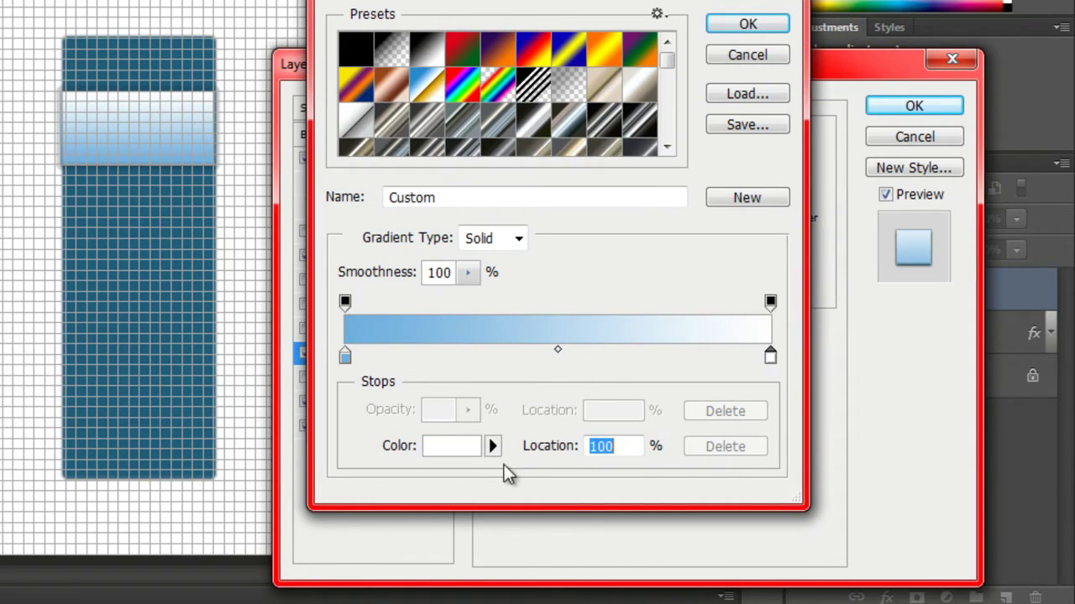
pyautogui.click(463, 451)
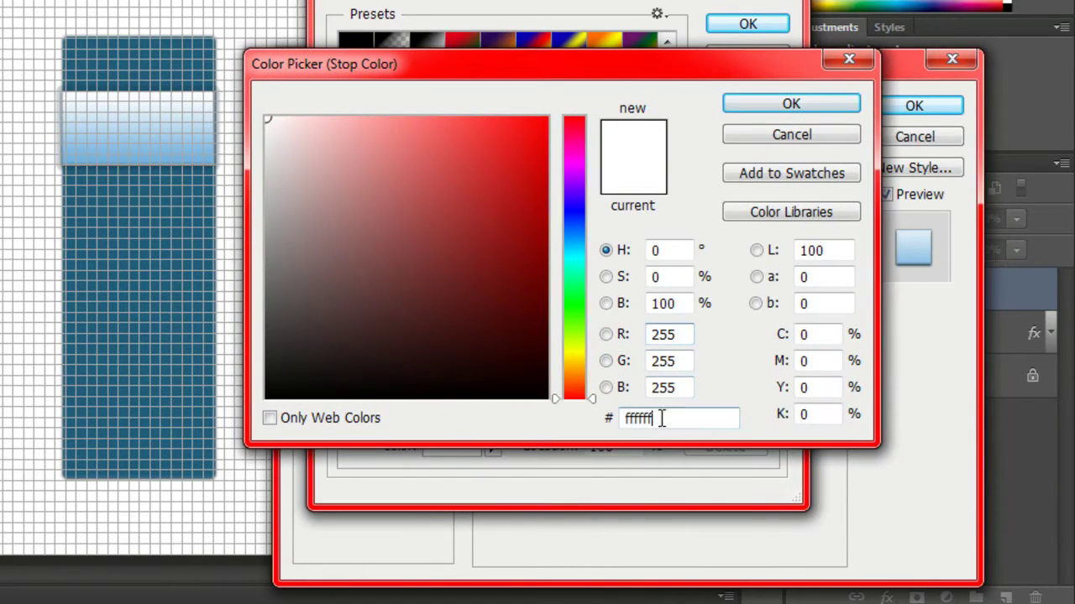
pyautogui.write('a')
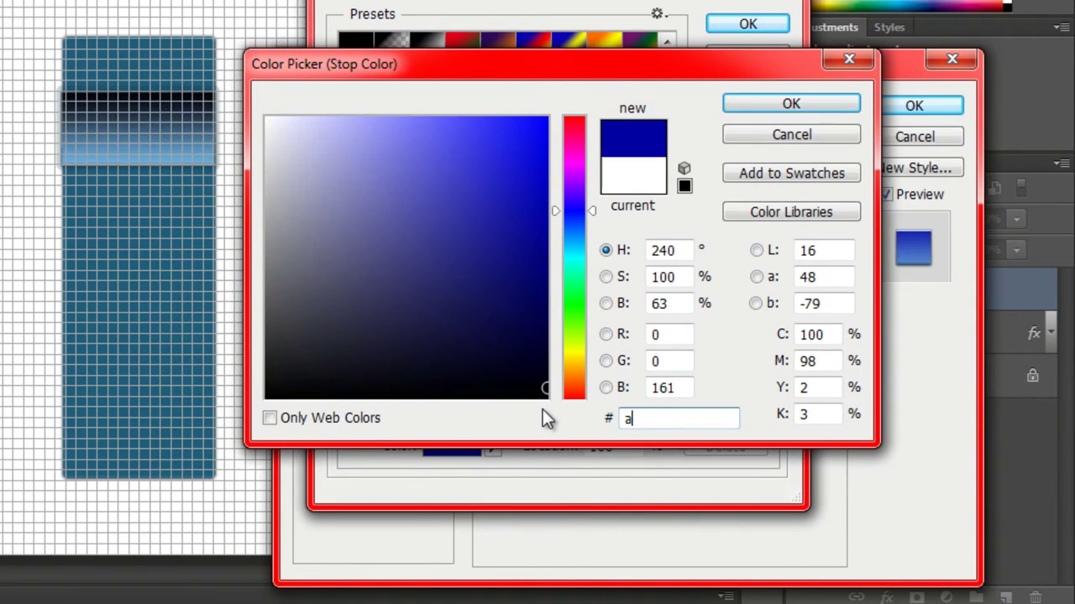
pyautogui.write('1d')
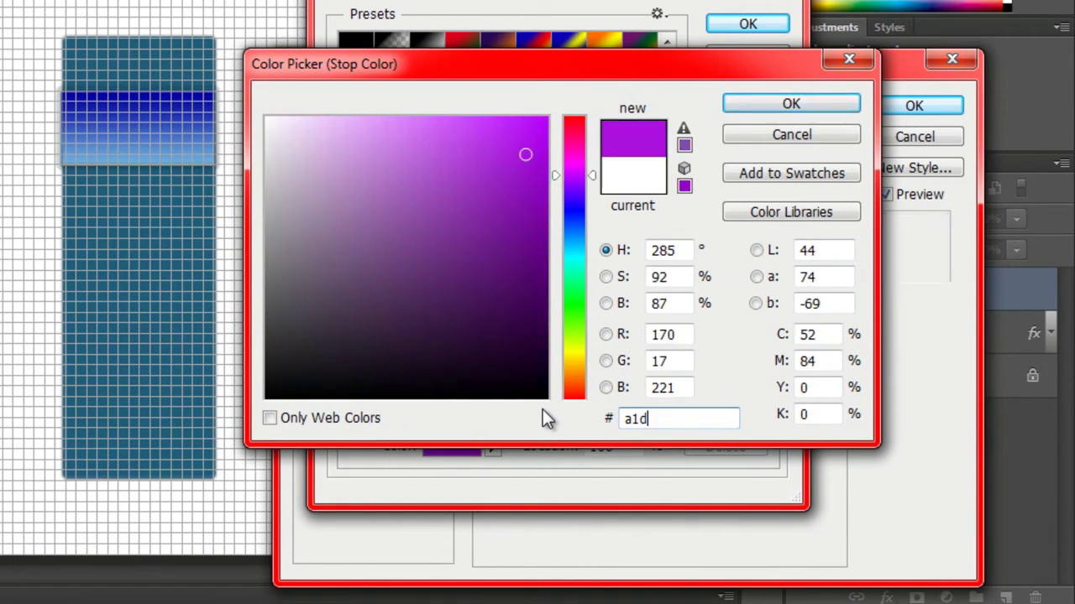
pyautogui.write('8ff')
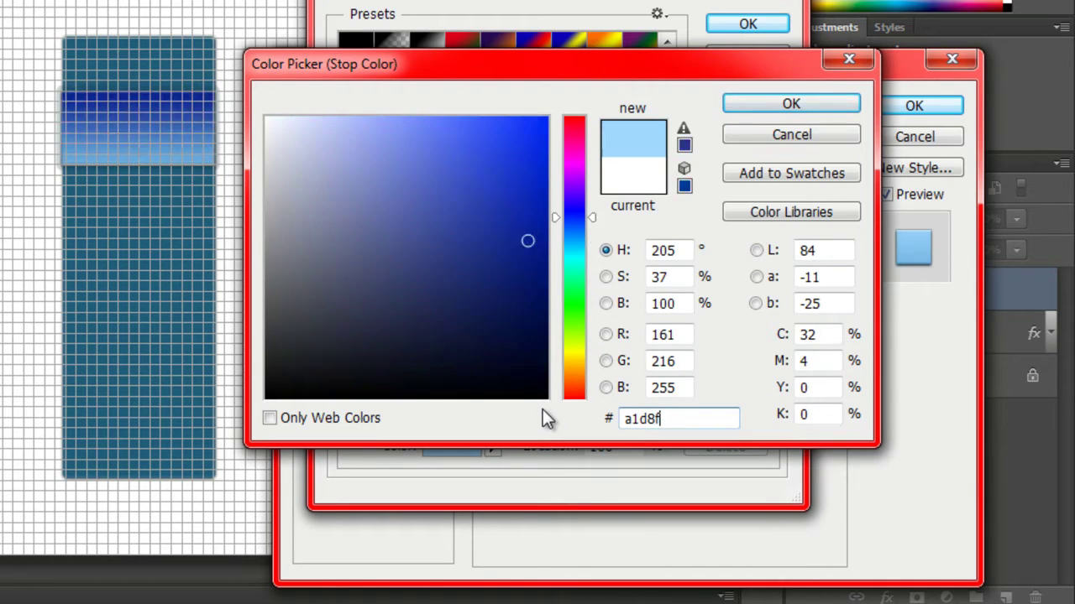
pyautogui.click(762, 104)
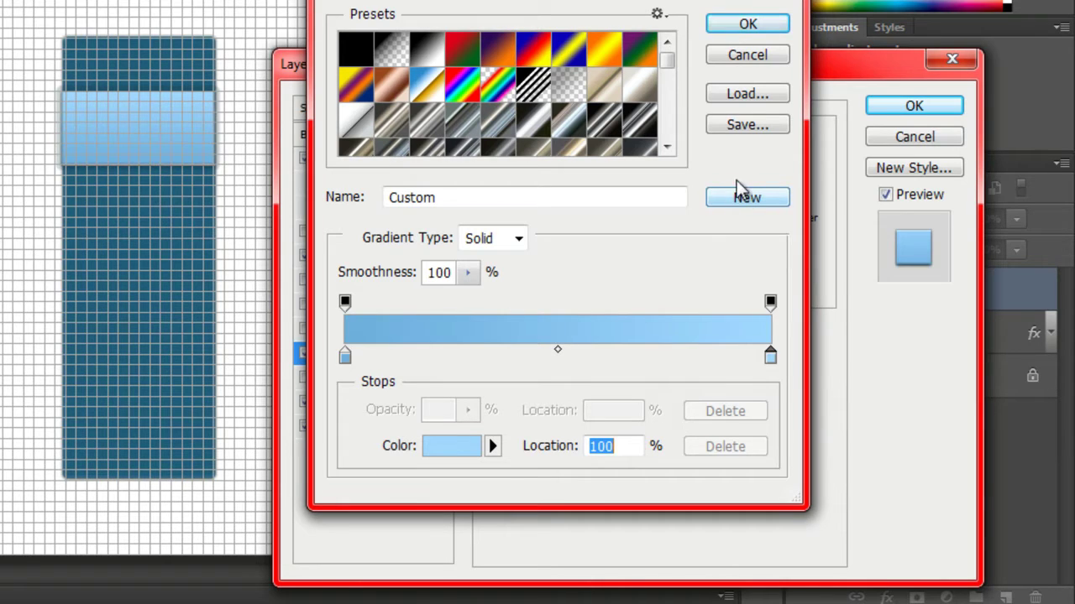
pyautogui.click(750, 25)
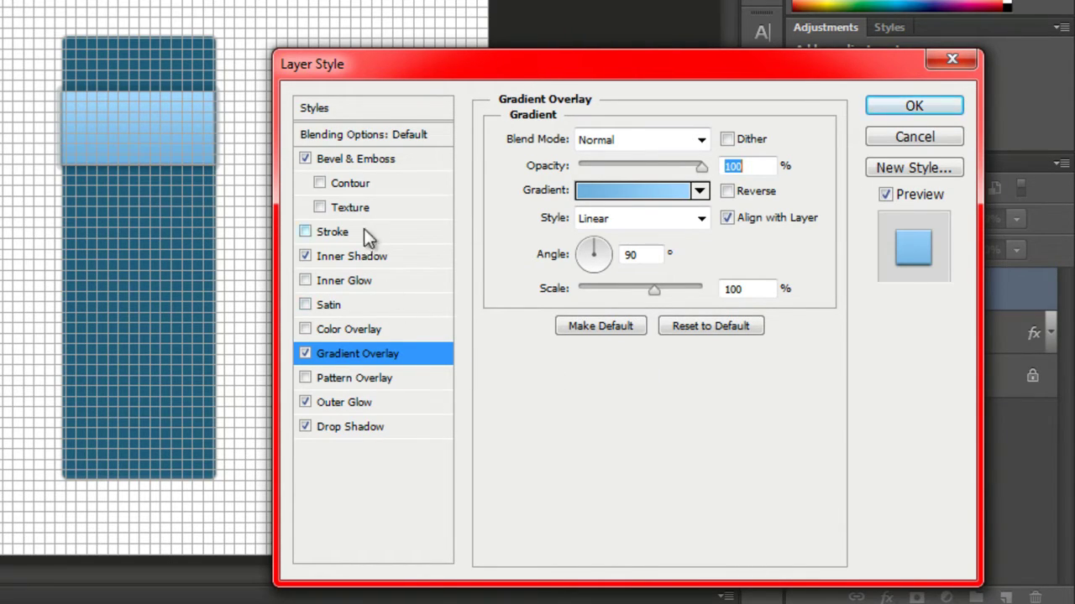
pyautogui.click(338, 232)
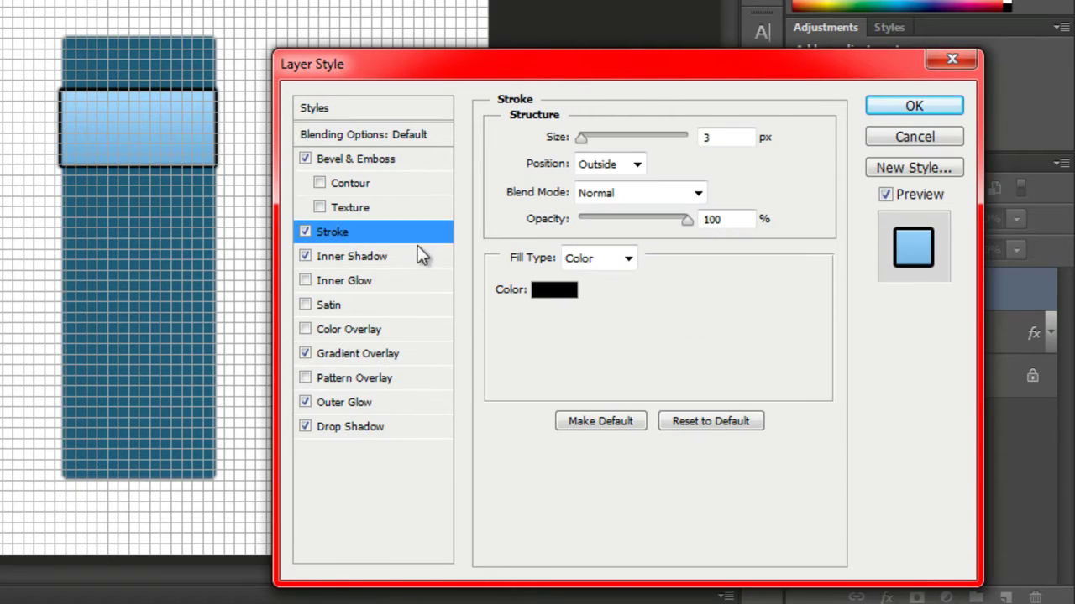
# Make the stroke 1 px with a gradient fill at a 90° angle.
pyautogui.doubleClick(704, 138)
pyautogui.write('1')
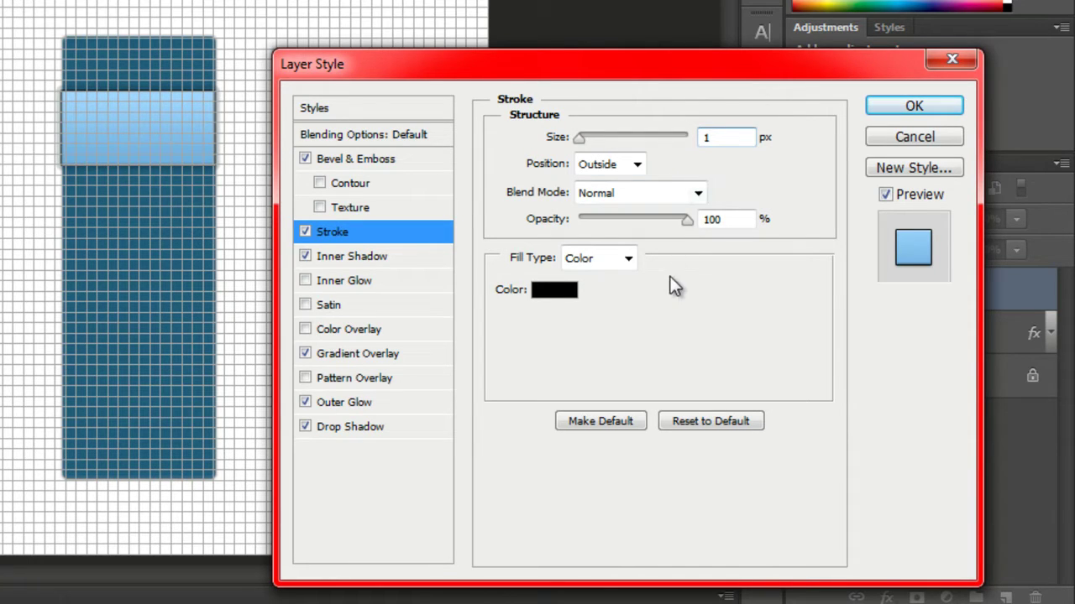
pyautogui.click(628, 259)
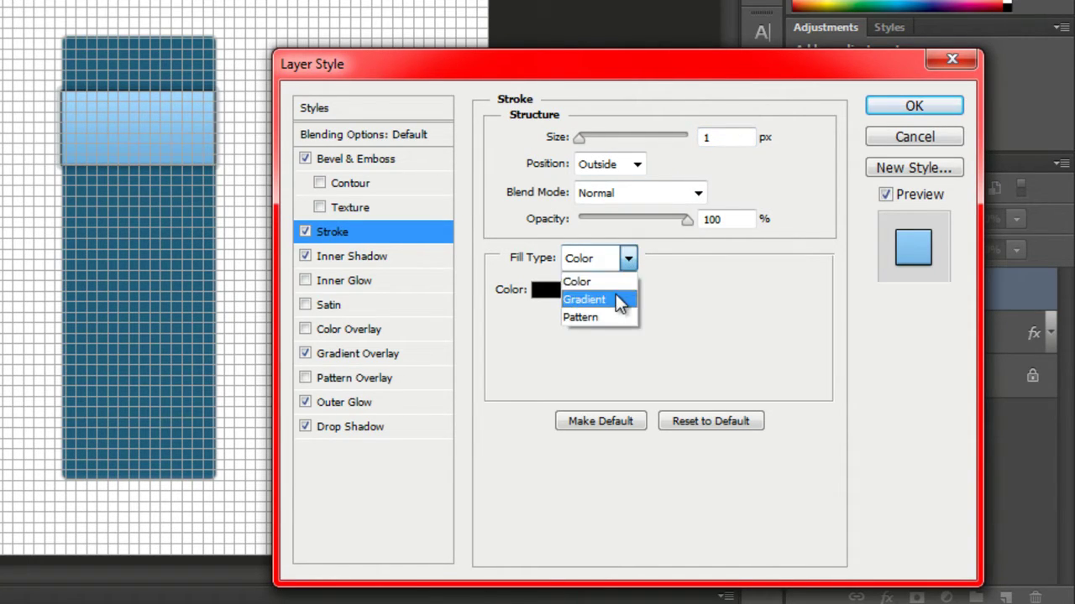
pyautogui.click(617, 300)
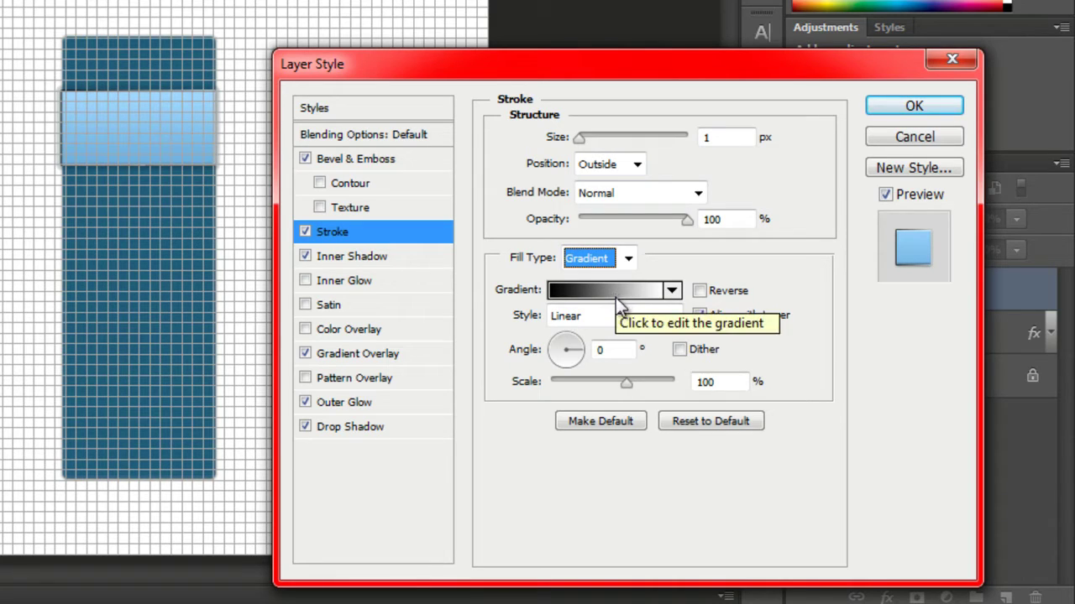
pyautogui.moveTo(579, 355); pyautogui.dragTo(567, 338)
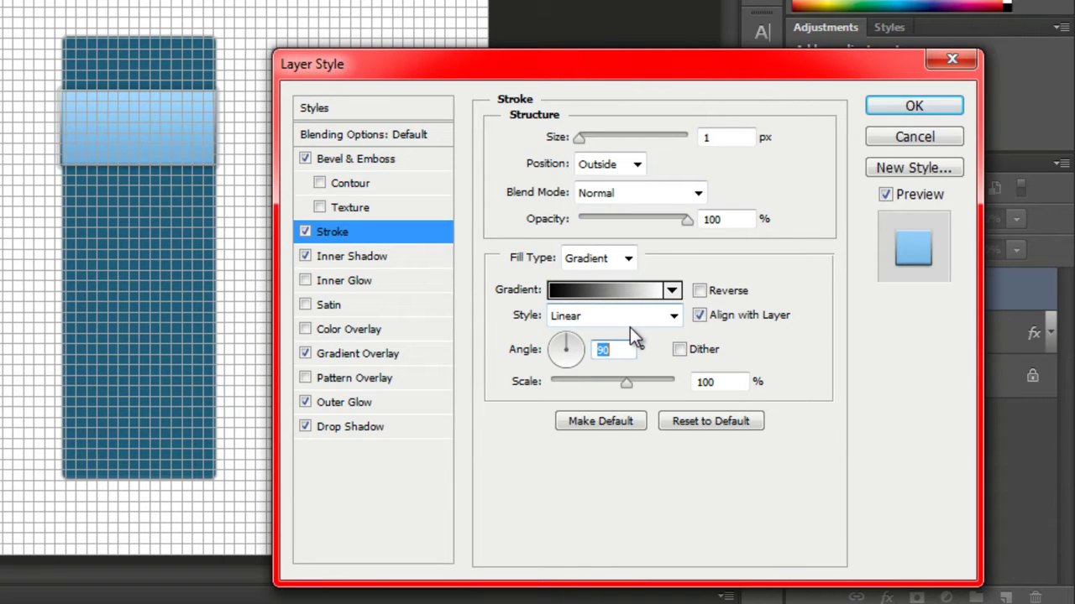
# Set the stroke gradient stops to 13394b and 16455c and apply the layer style.
pyautogui.click(621, 291)
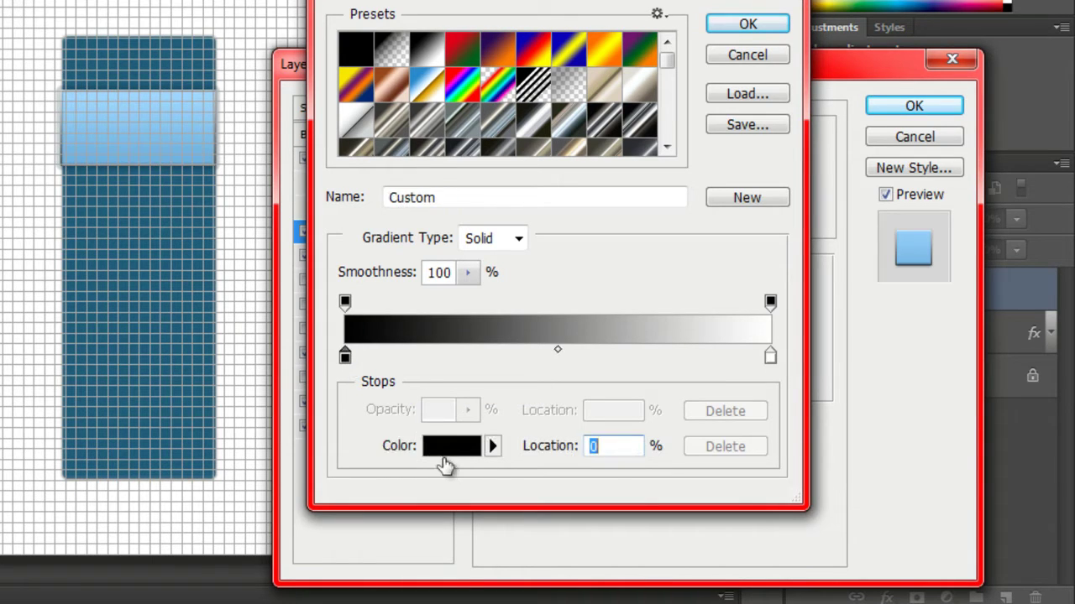
pyautogui.click(444, 460)
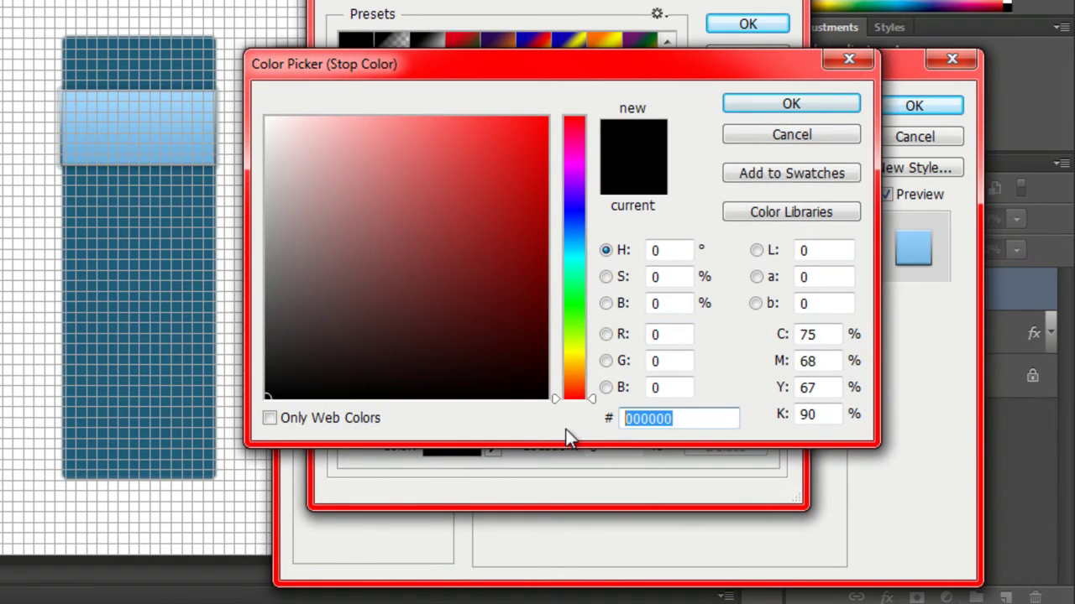
pyautogui.write('1339')
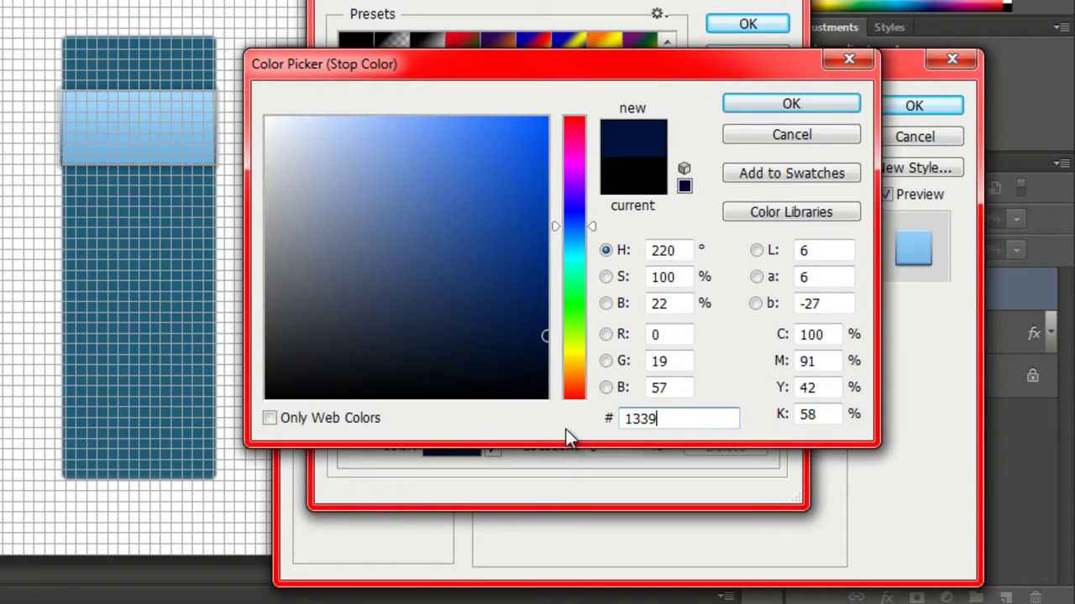
pyautogui.write('4b')
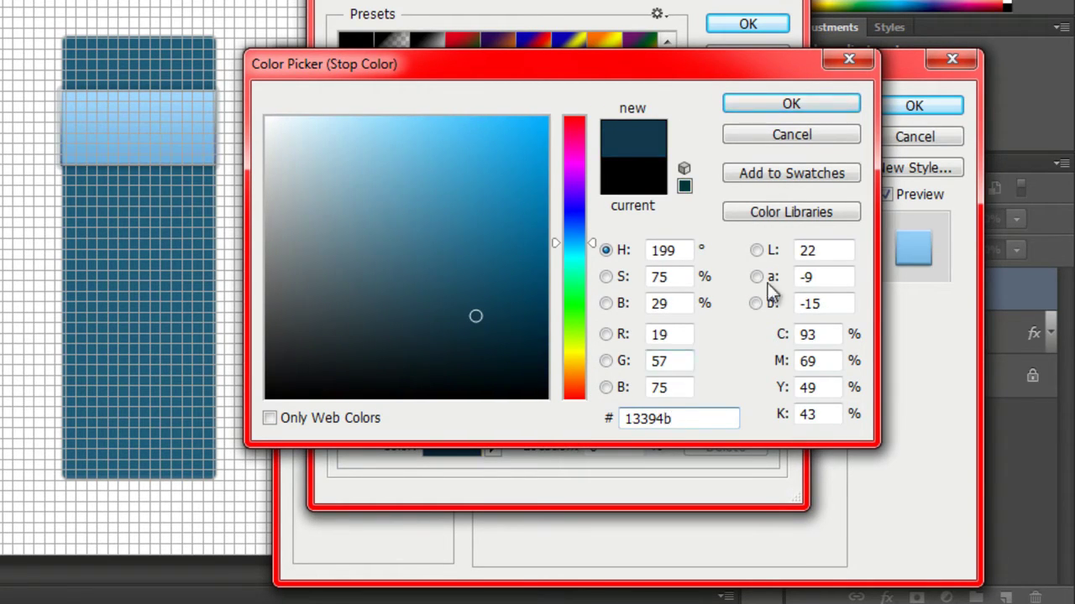
pyautogui.click(826, 111)
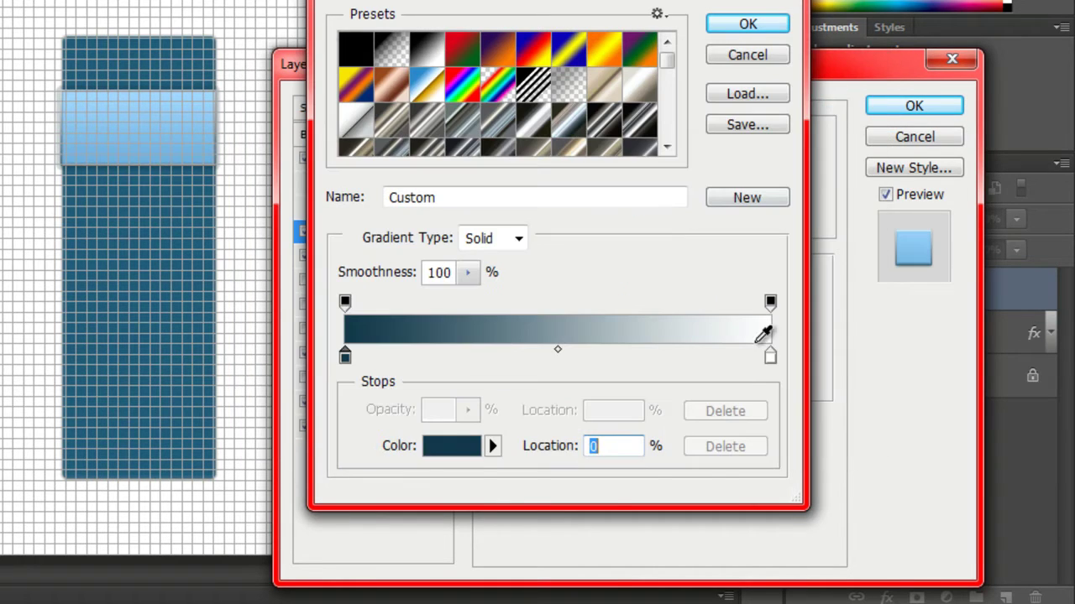
pyautogui.click(768, 360)
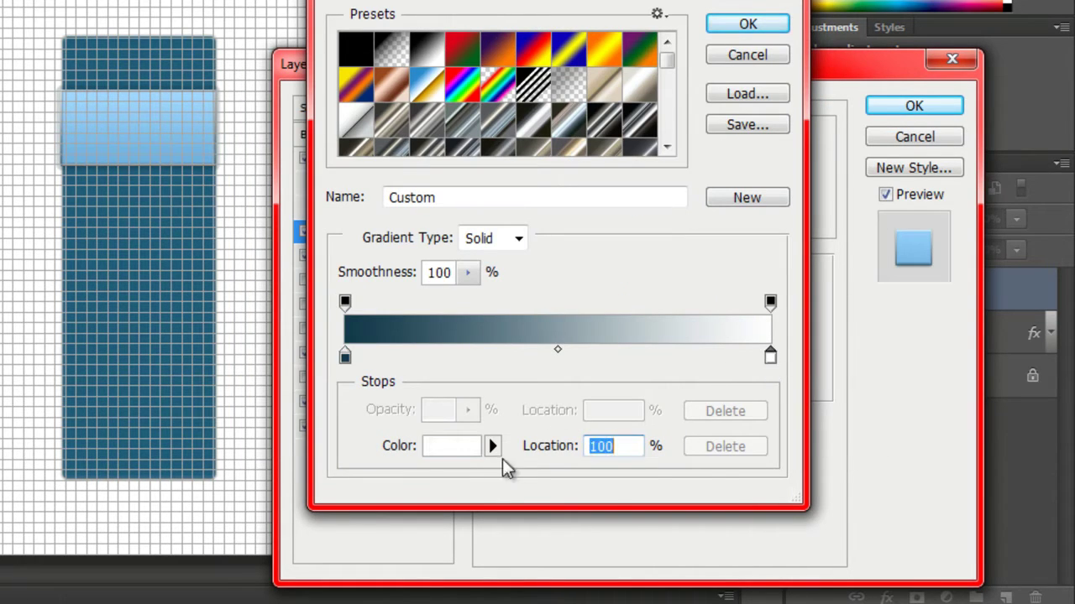
pyautogui.click(453, 448)
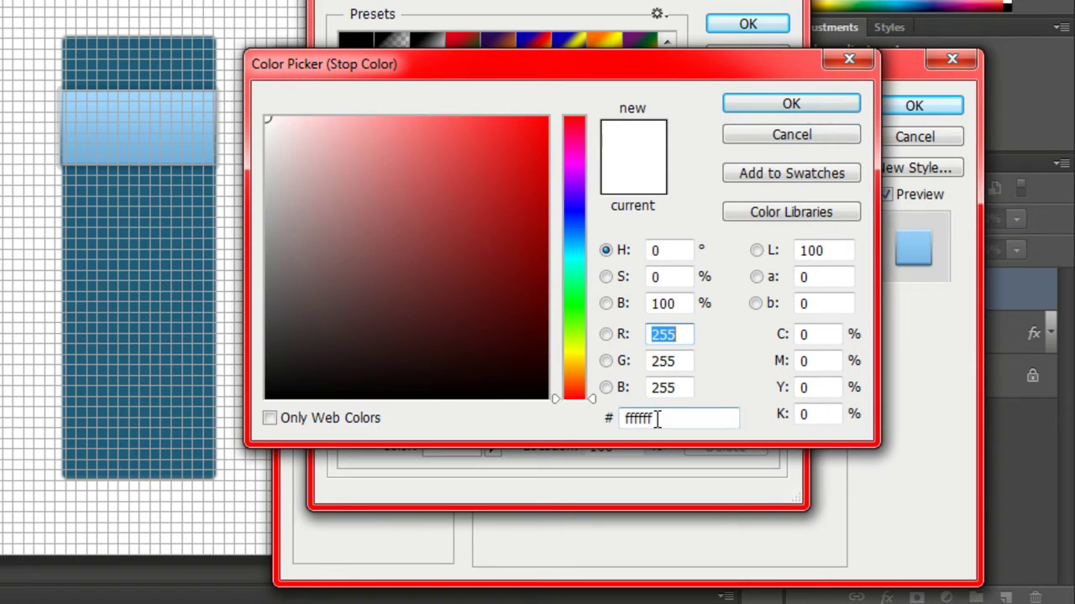
pyautogui.doubleClick(653, 418)
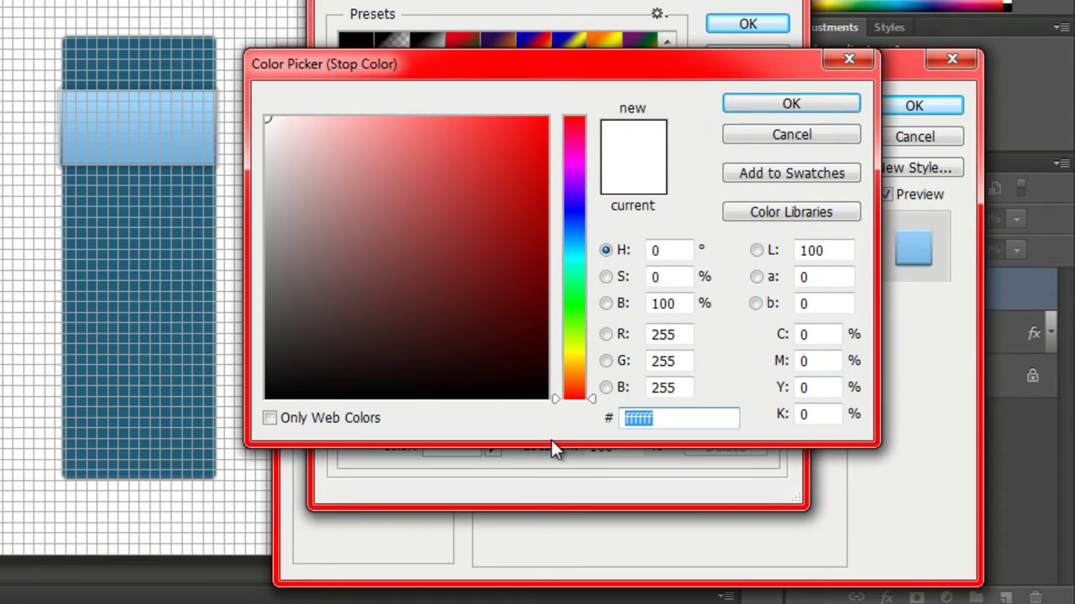
pyautogui.write('16455c')
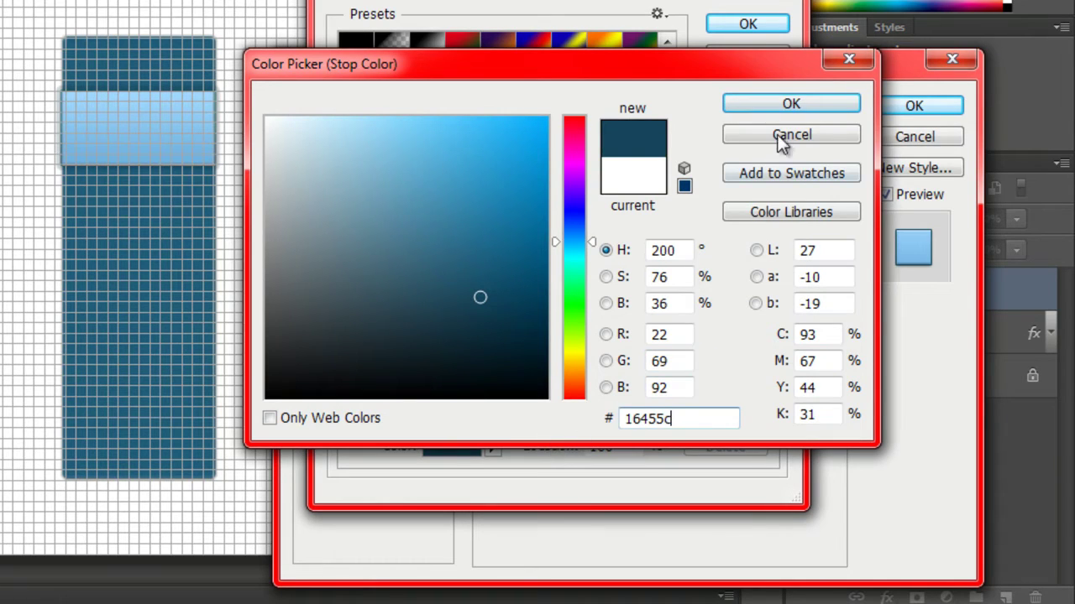
pyautogui.click(764, 103)
pyautogui.click(747, 23)
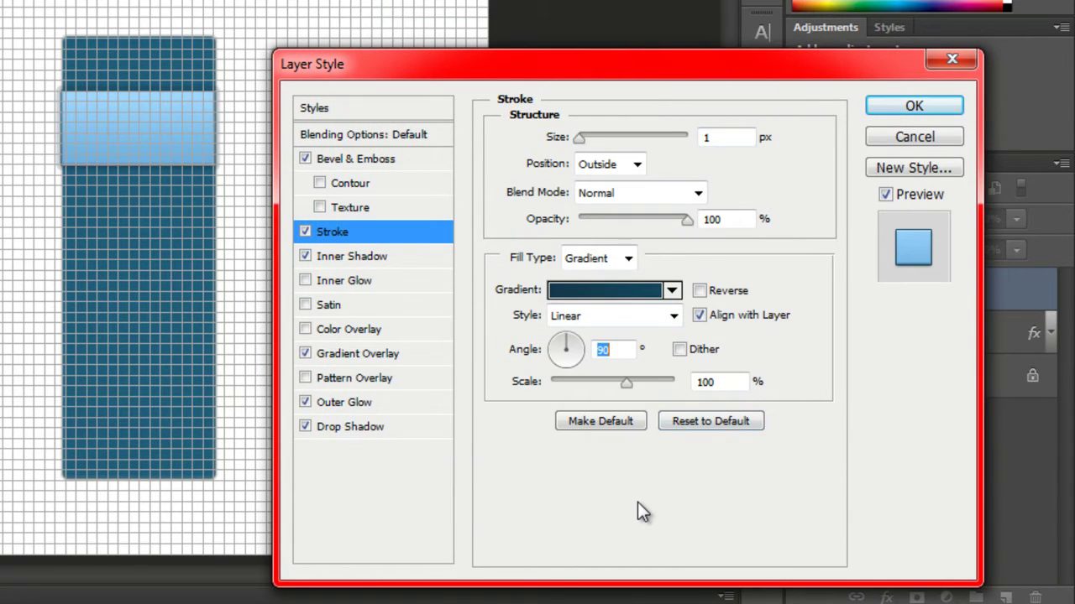
pyautogui.click(880, 108)
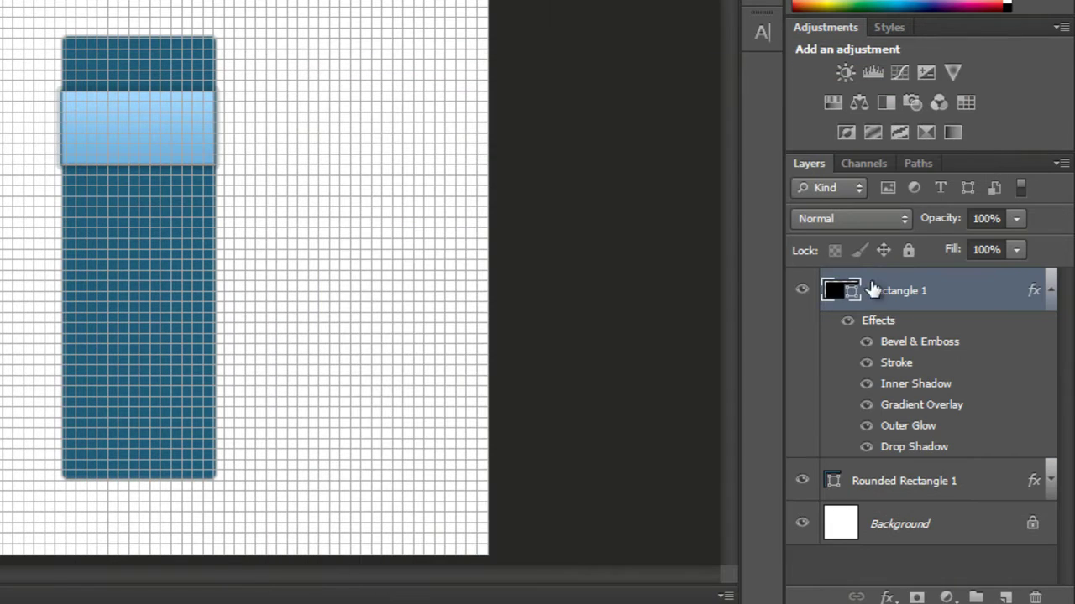
# Duplicate Rectangle 1, clear the copy's effects, and set its fill to 0%.
pyautogui.click(1050, 290)
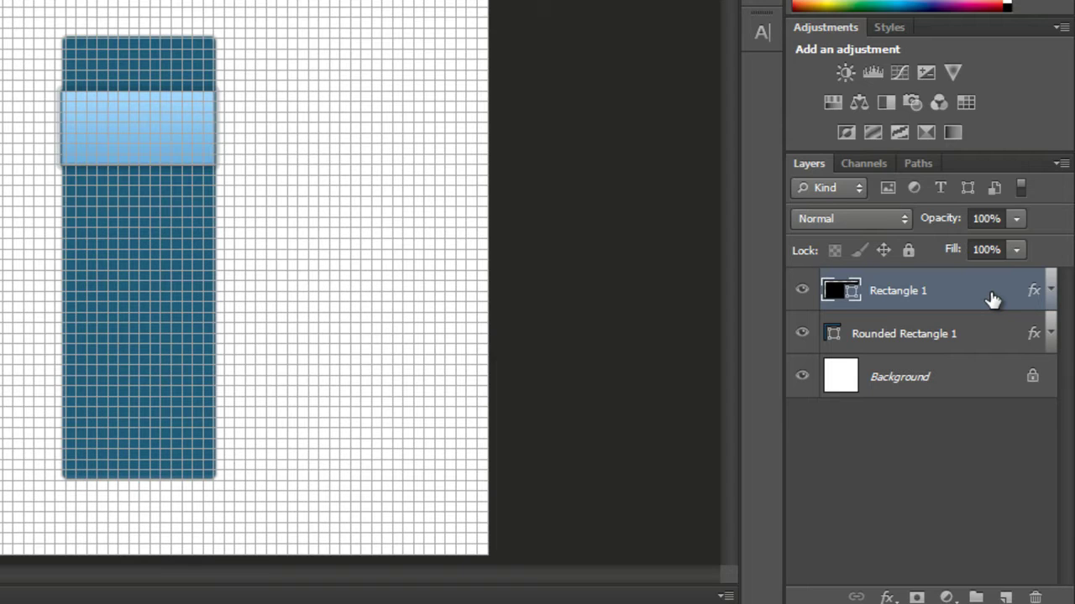
pyautogui.hotkey('ctrl', 'j')
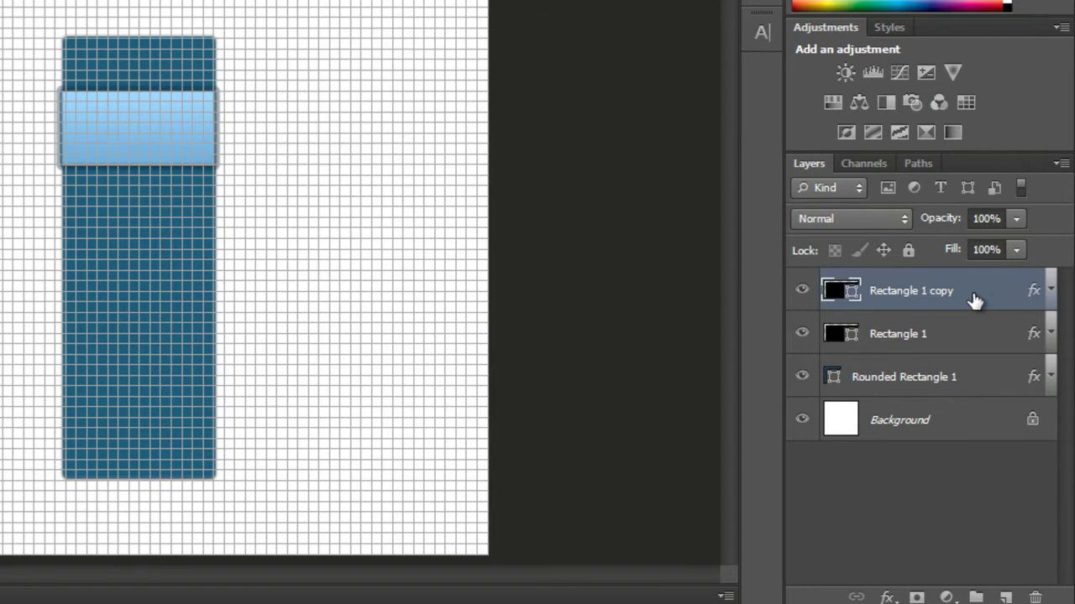
pyautogui.rightClick(972, 291)
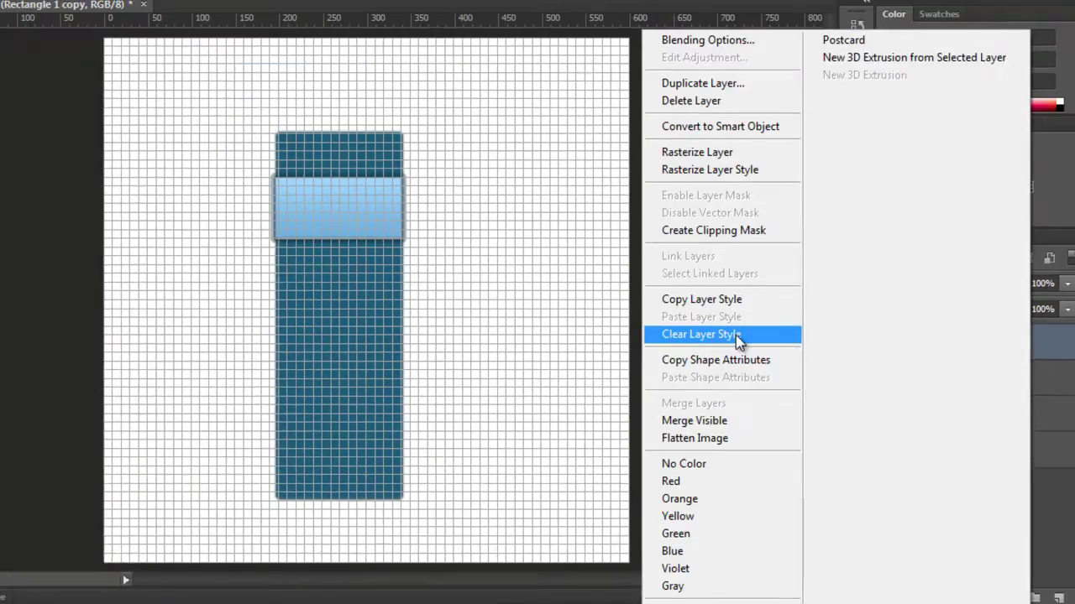
pyautogui.click(643, 284)
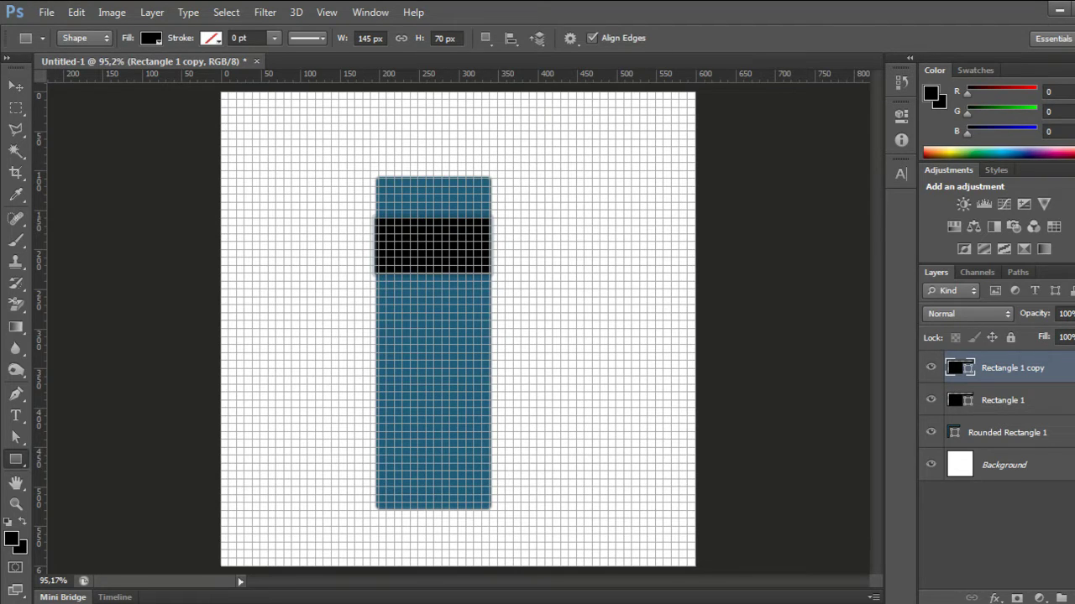
pyautogui.moveTo(1026, 374); pyautogui.dragTo(1005, 375)
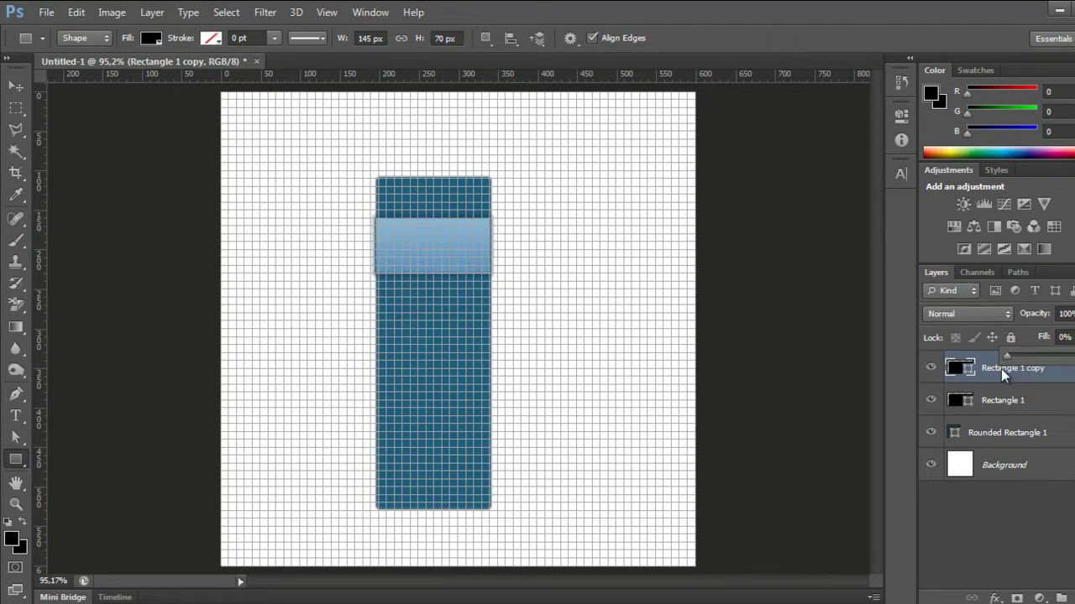
pyautogui.click(910, 370)
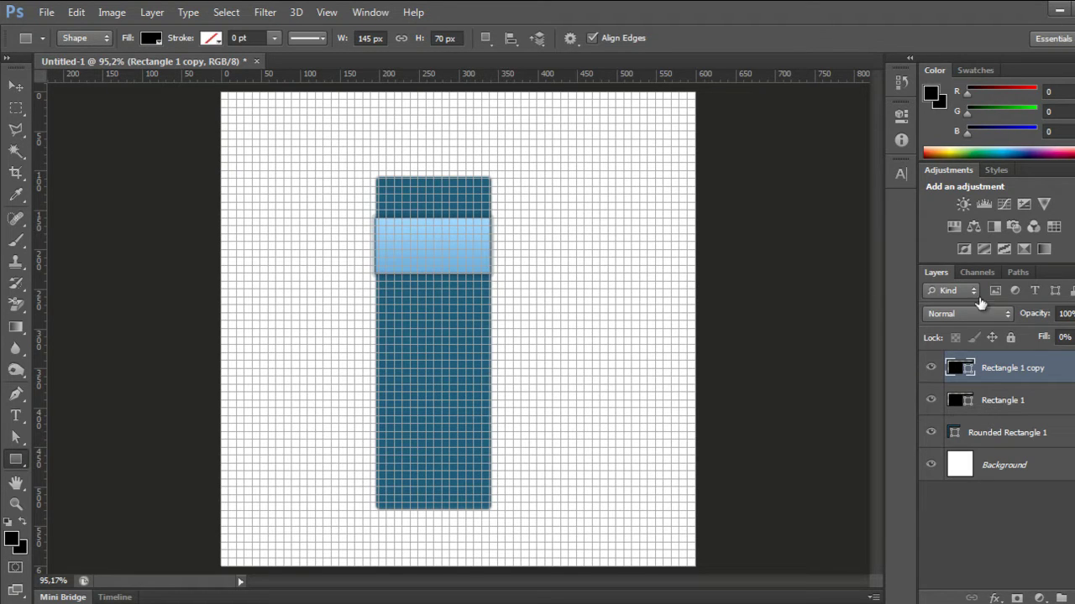
# Add a Normal drop shadow coloured 0f2c3a to Rectangle 1 copy.
pyautogui.doubleClick(1049, 368)
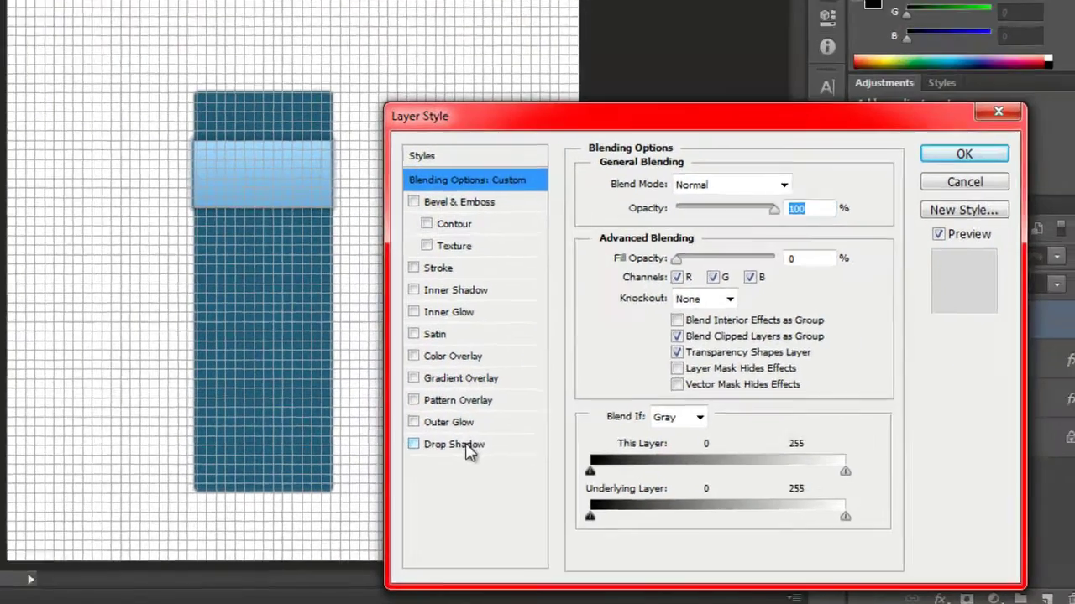
pyautogui.click(587, 469)
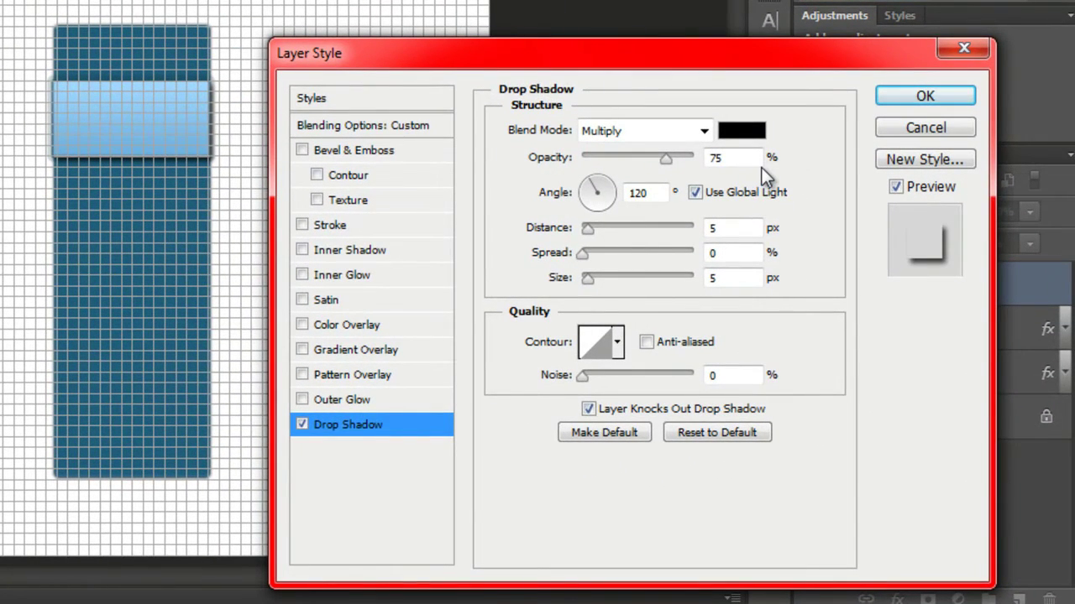
pyautogui.click(703, 131)
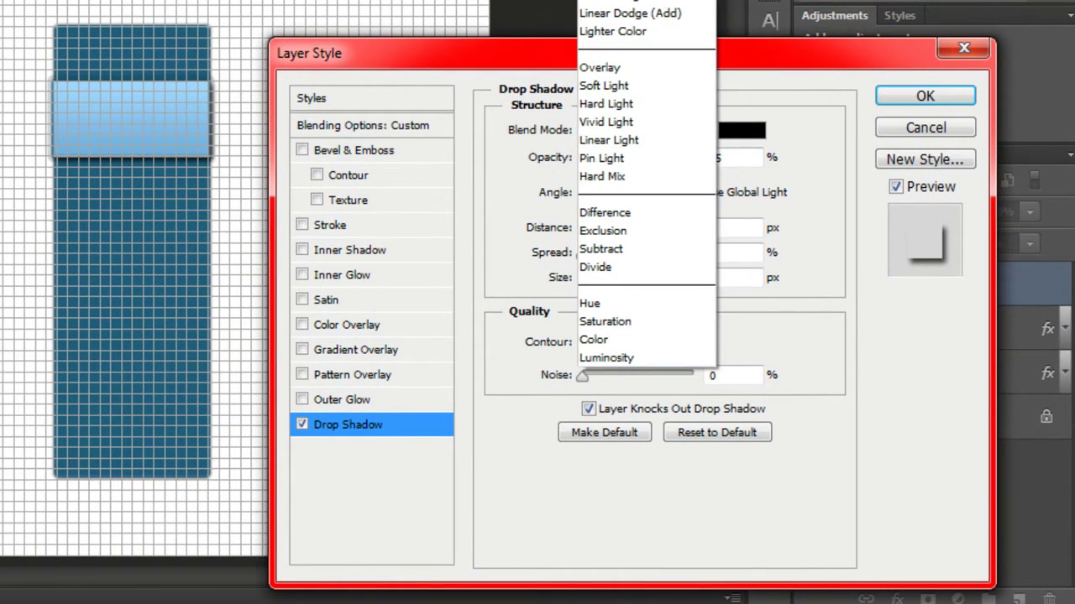
pyautogui.click(720, 113)
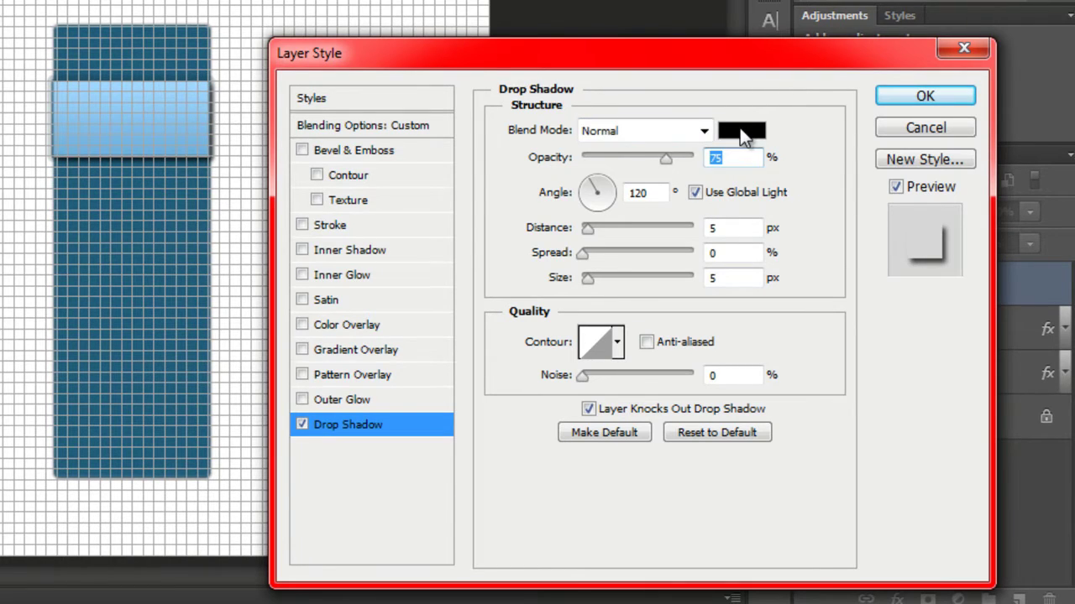
pyautogui.click(739, 130)
pyautogui.click(642, 417)
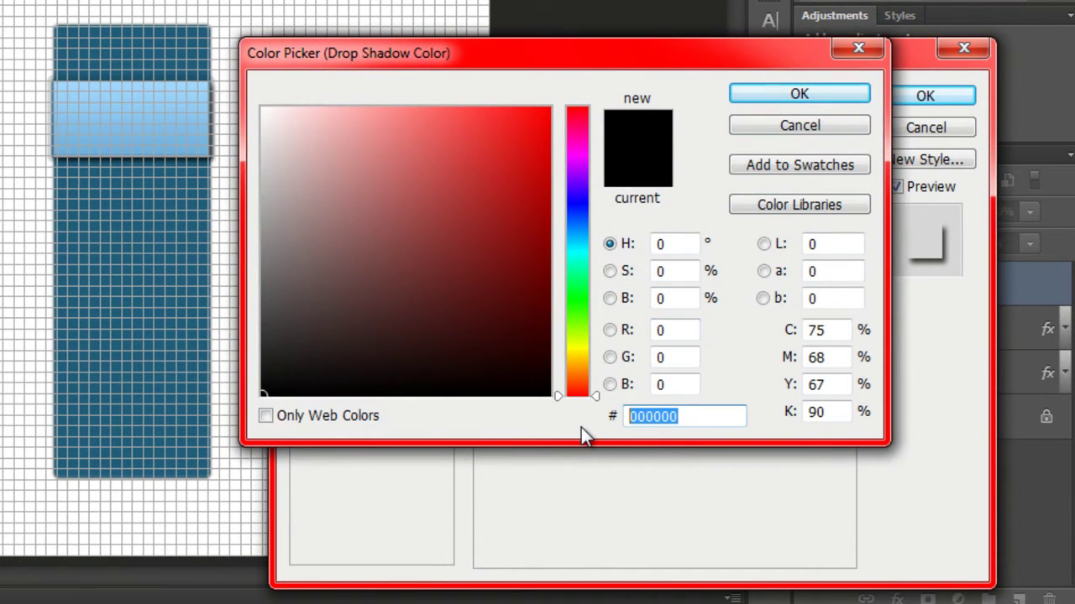
pyautogui.write('0f')
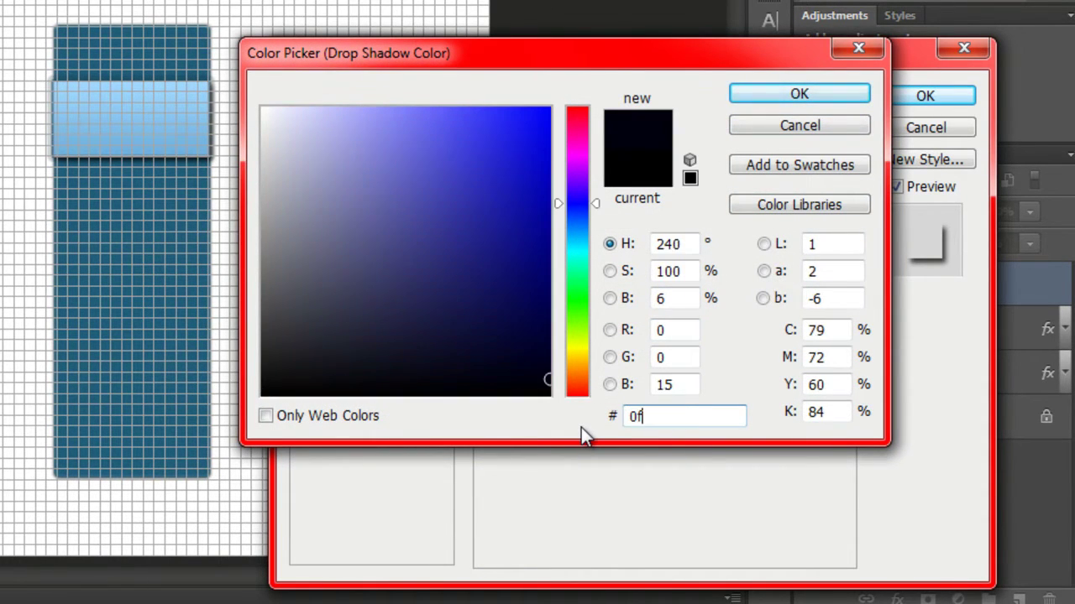
pyautogui.write('2c')
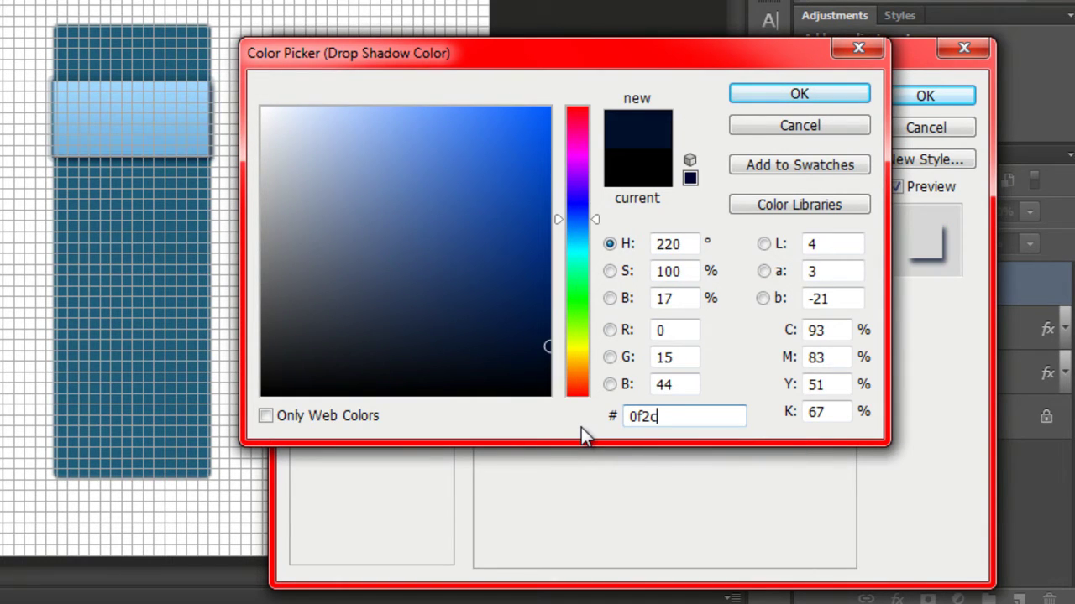
pyautogui.write('3a')
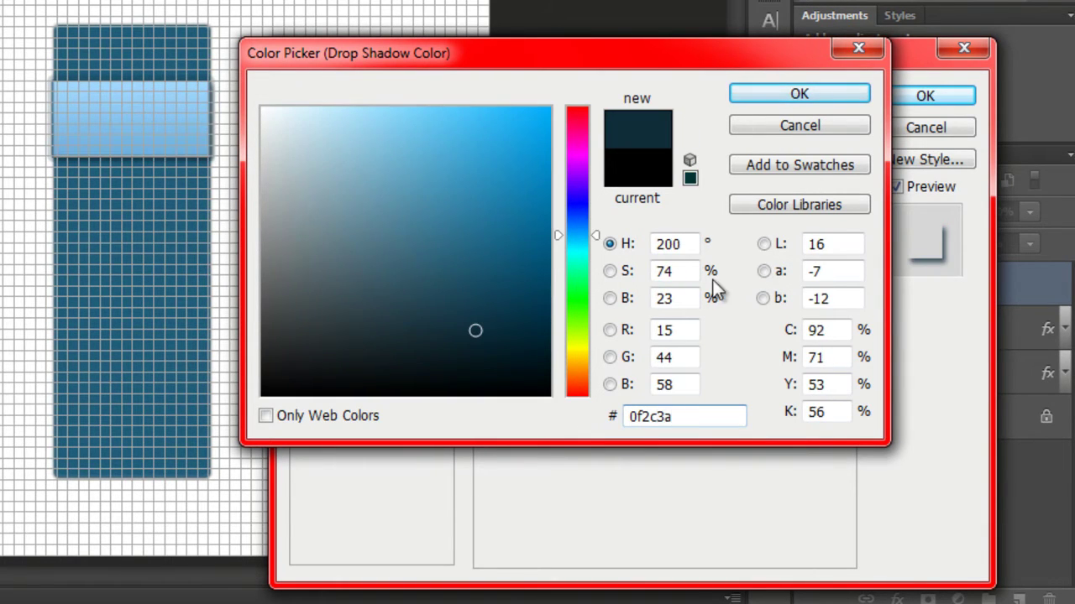
pyautogui.click(830, 93)
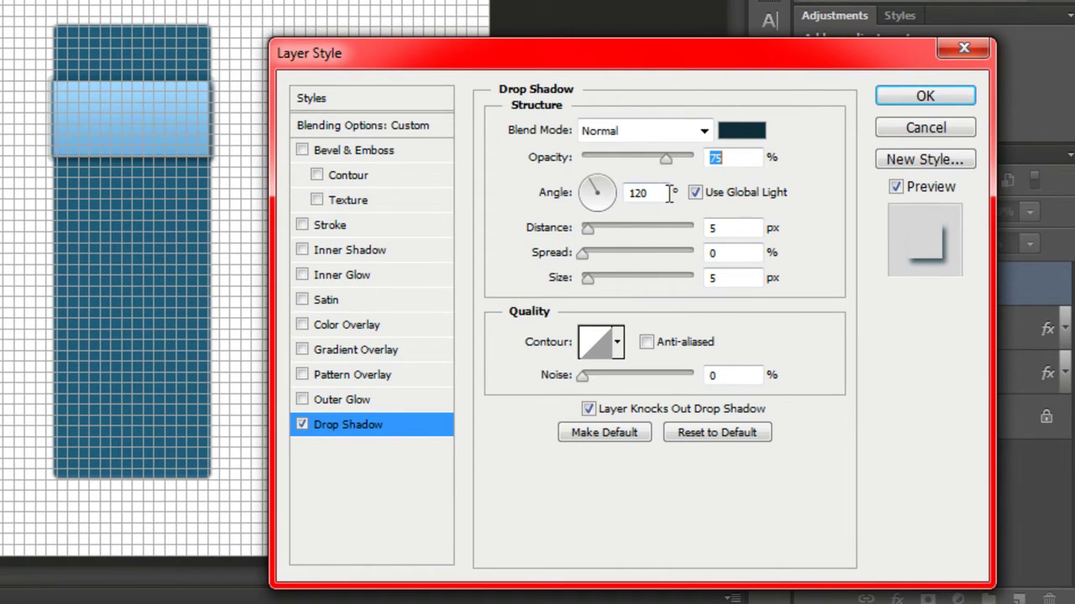
# Set the shadow to 20% opacity, local -90° angle, 3 px distance, 0 px size, and apply.
pyautogui.moveTo(666, 158); pyautogui.dragTo(604, 159)
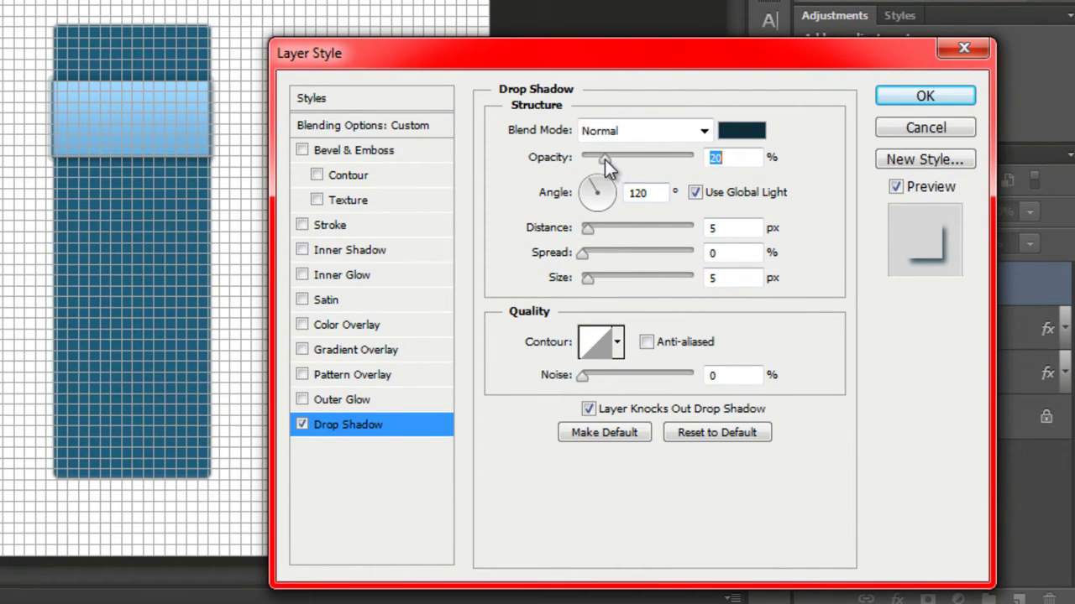
pyautogui.click(696, 193)
pyautogui.moveTo(592, 192); pyautogui.dragTo(597, 215)
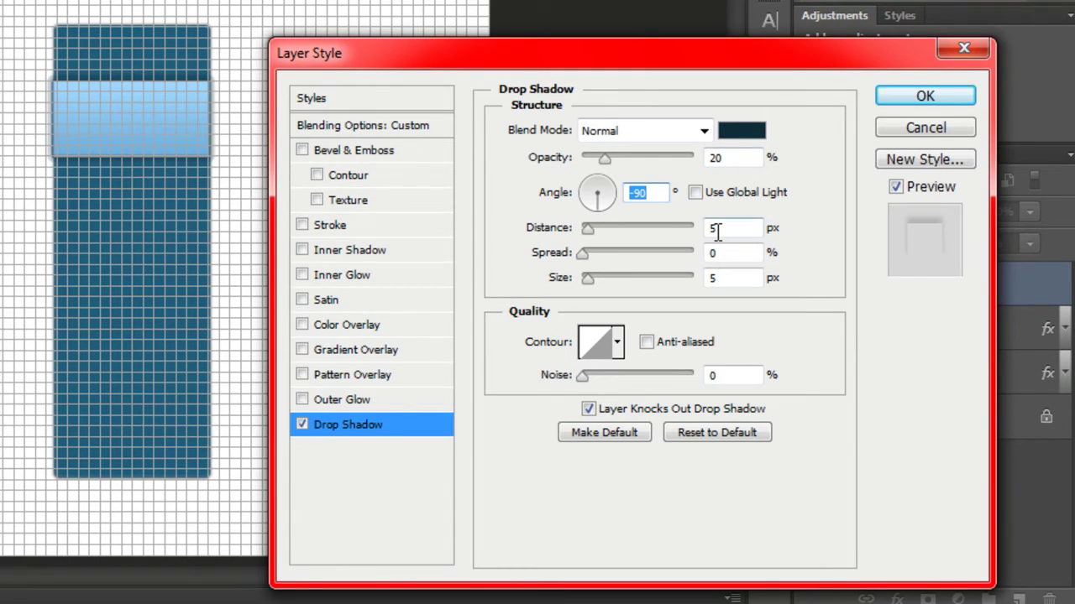
pyautogui.moveTo(588, 229); pyautogui.dragTo(588, 238)
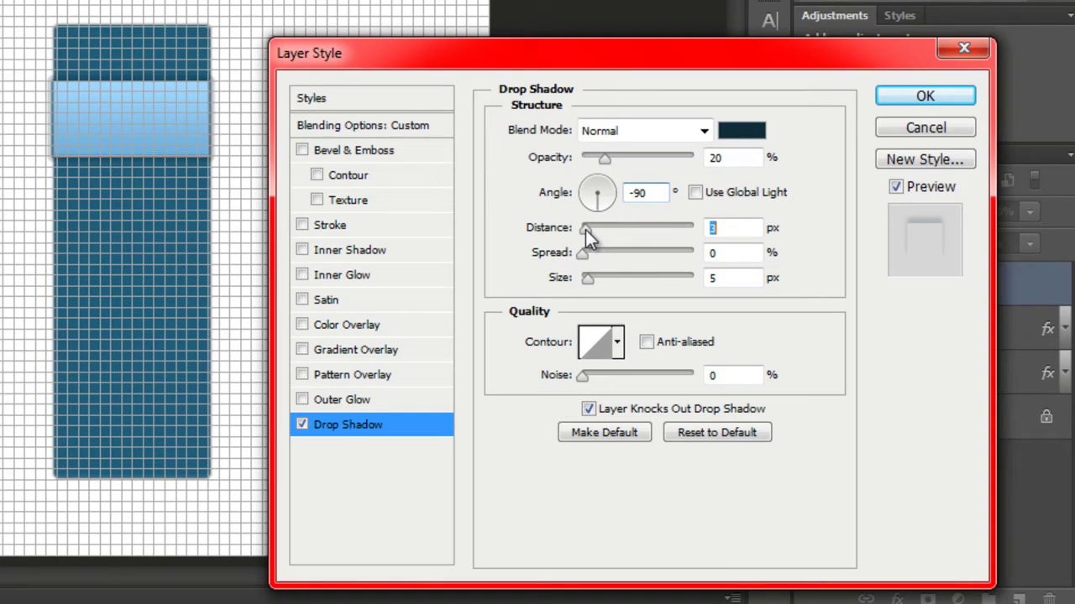
pyautogui.moveTo(586, 277); pyautogui.dragTo(563, 283)
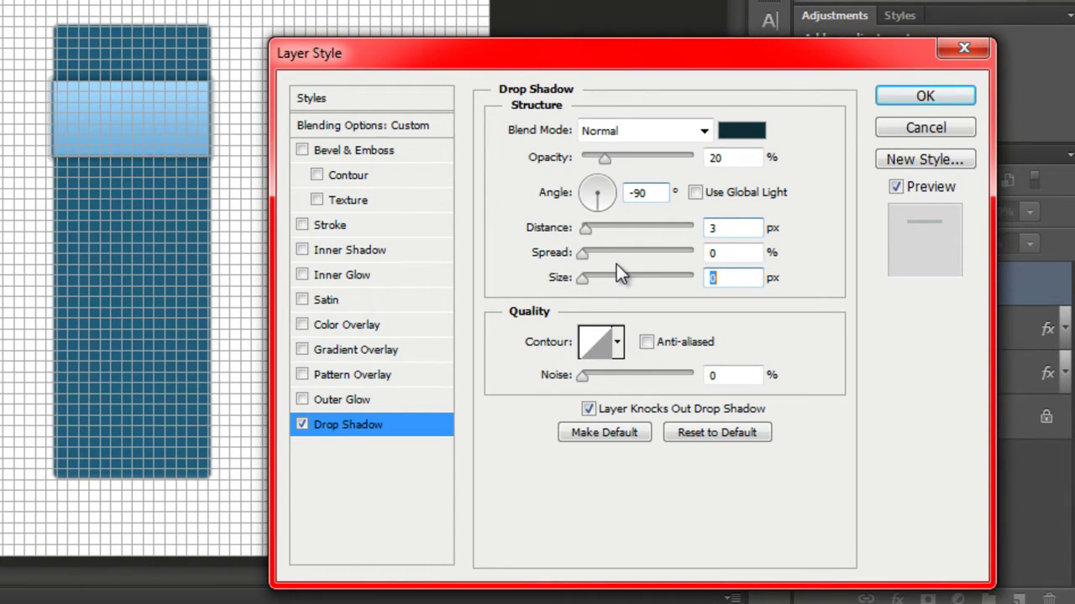
pyautogui.click(923, 95)
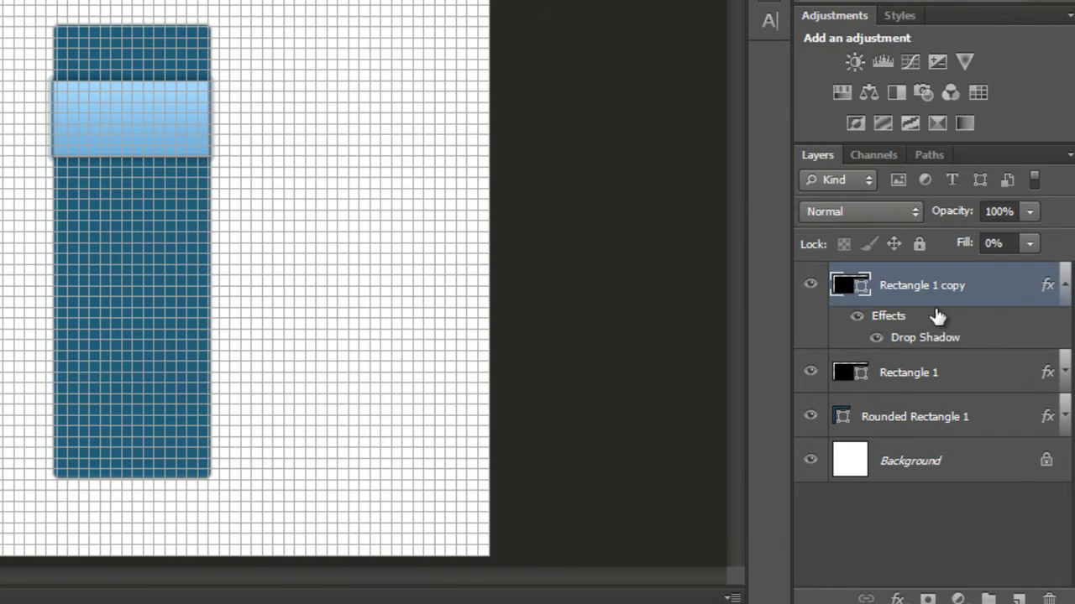
# Hide the grid and set Gridline Every to 1 pixel in Guides, Grid & Slices preferences.
pyautogui.click(1064, 286)
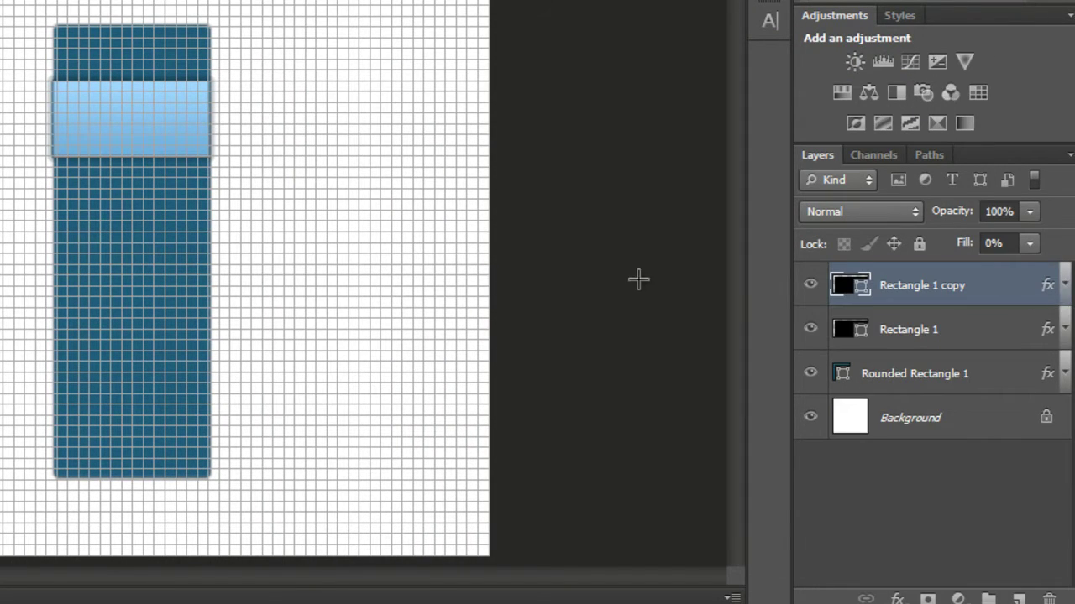
pyautogui.hotkey('ctrl', "'")
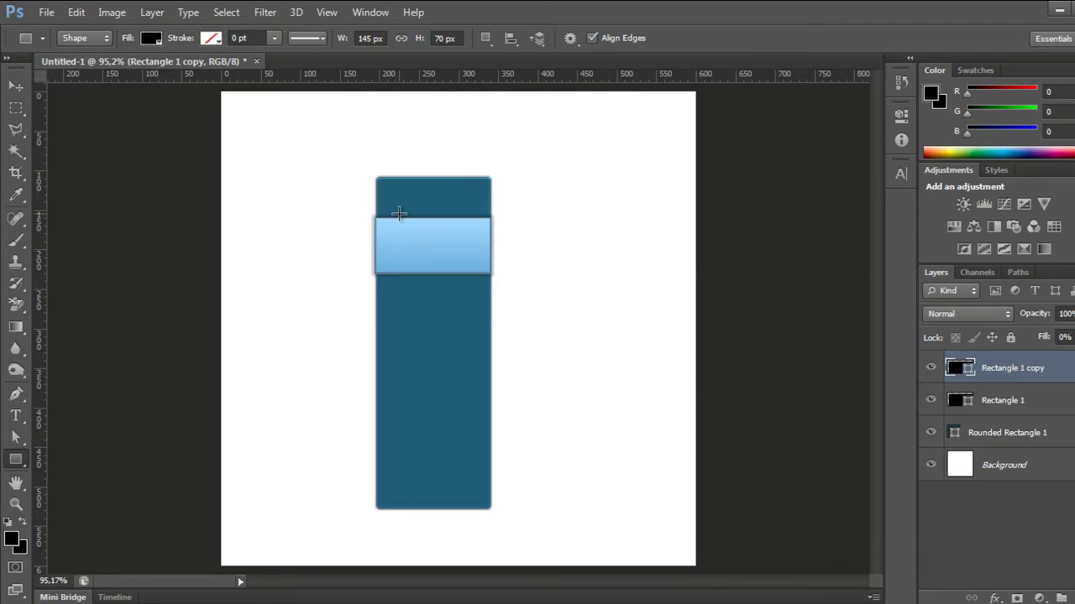
pyautogui.click(77, 11)
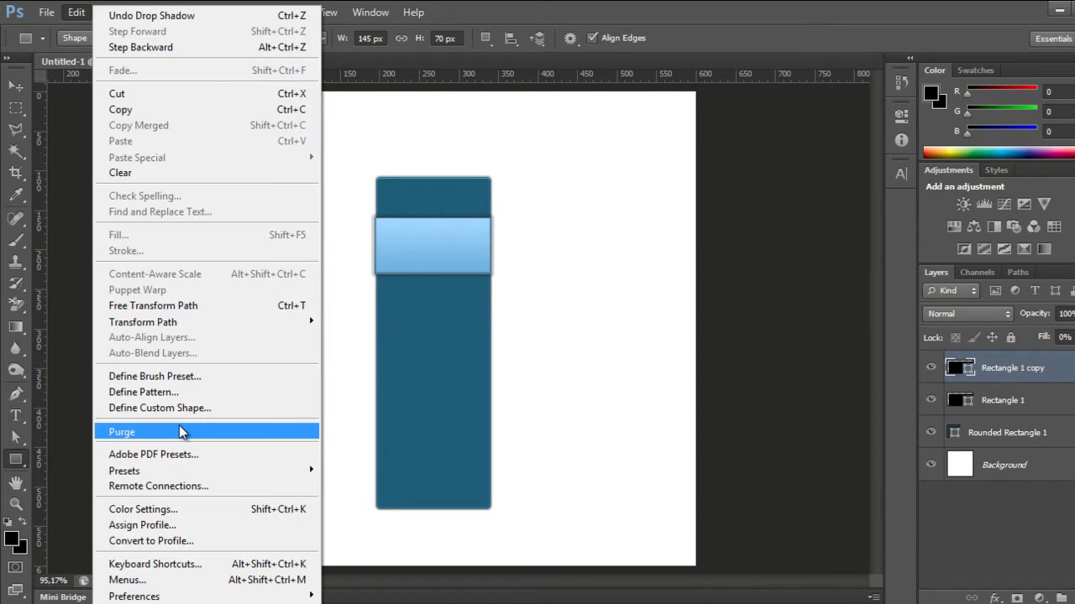
pyautogui.moveTo(134, 596)
pyautogui.click(399, 527)
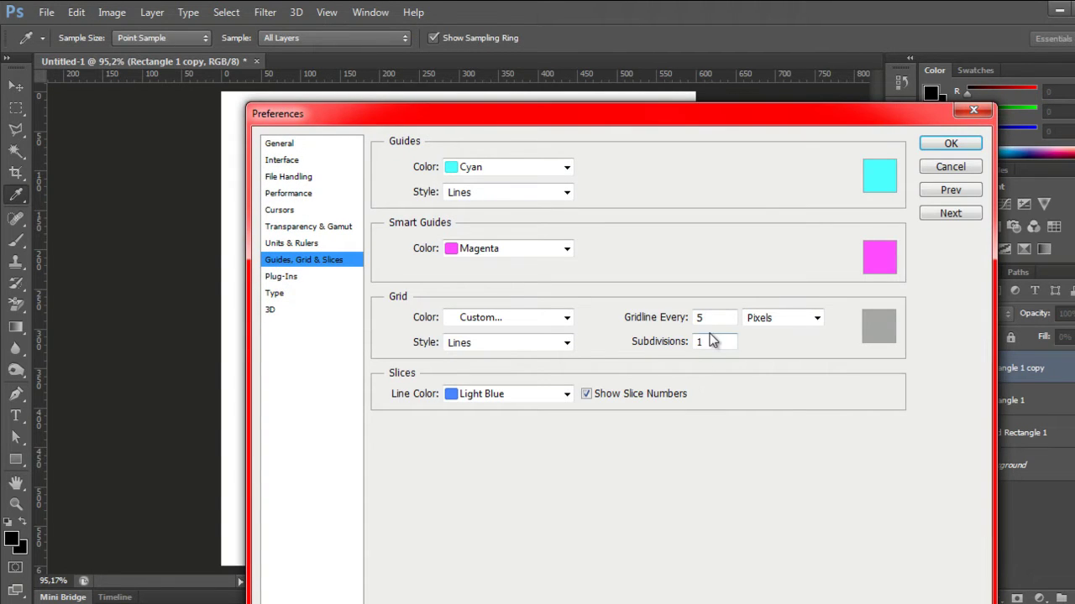
pyautogui.click(714, 318)
pyautogui.moveTo(714, 318); pyautogui.dragTo(679, 316)
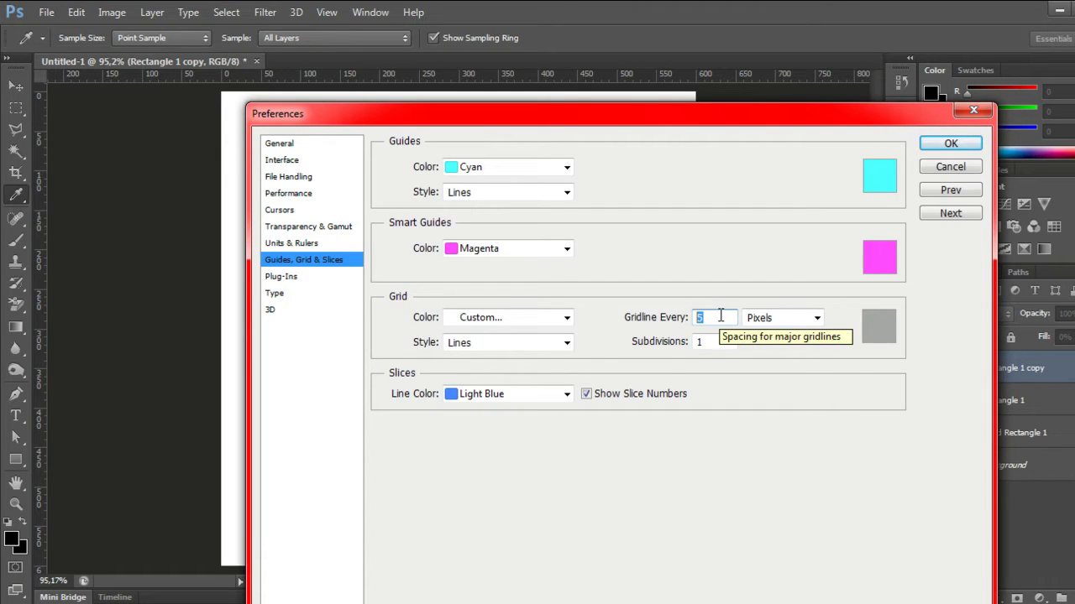
pyautogui.write('1')
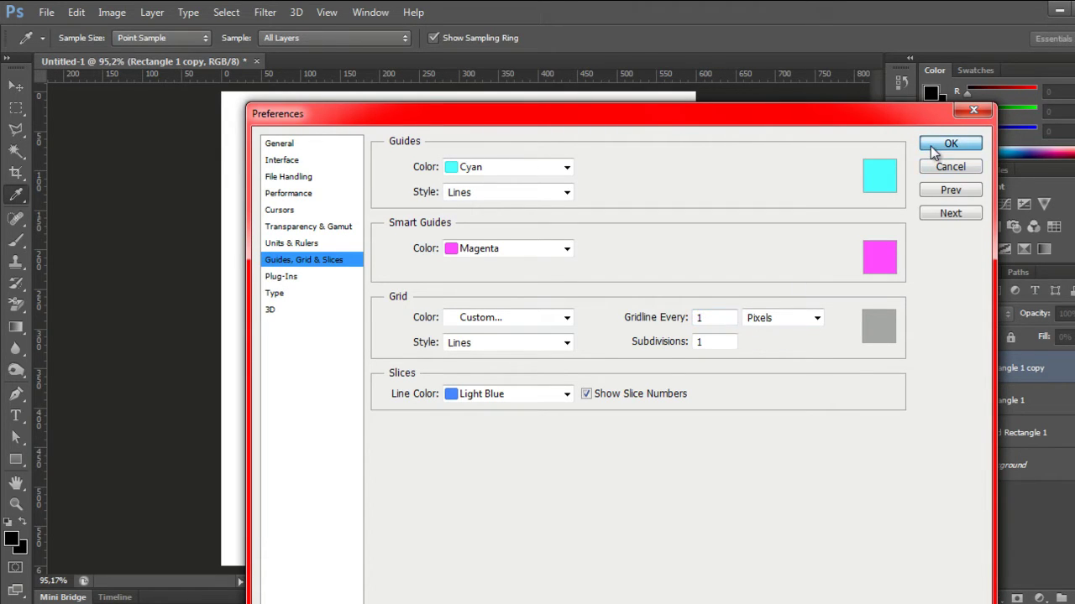
pyautogui.click(941, 145)
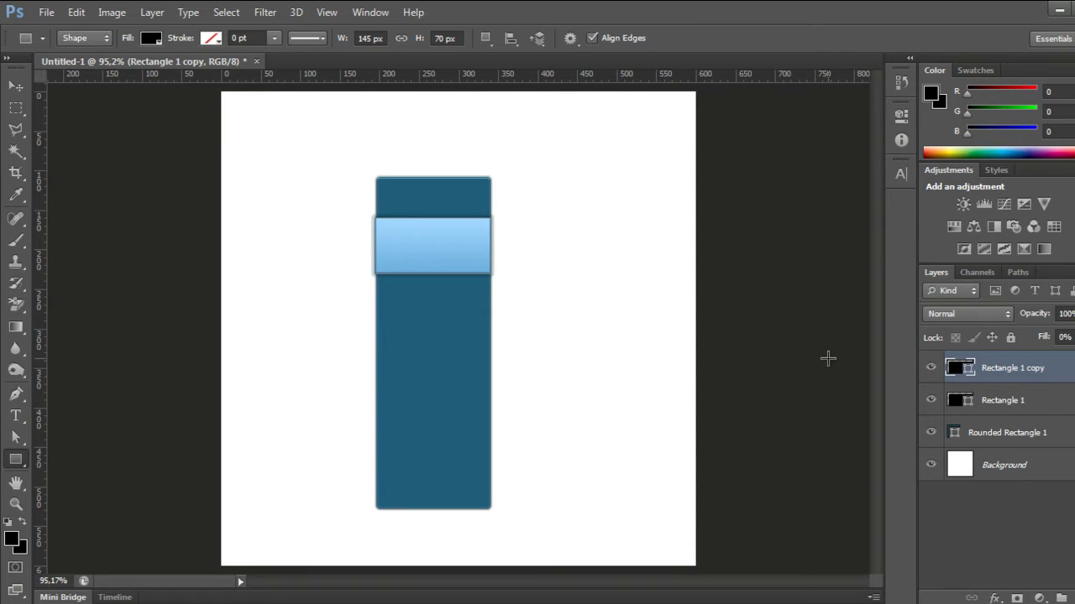
pyautogui.click(13, 541)
# Set the foreground colour to red ed1c24.
pyautogui.click(853, 464)
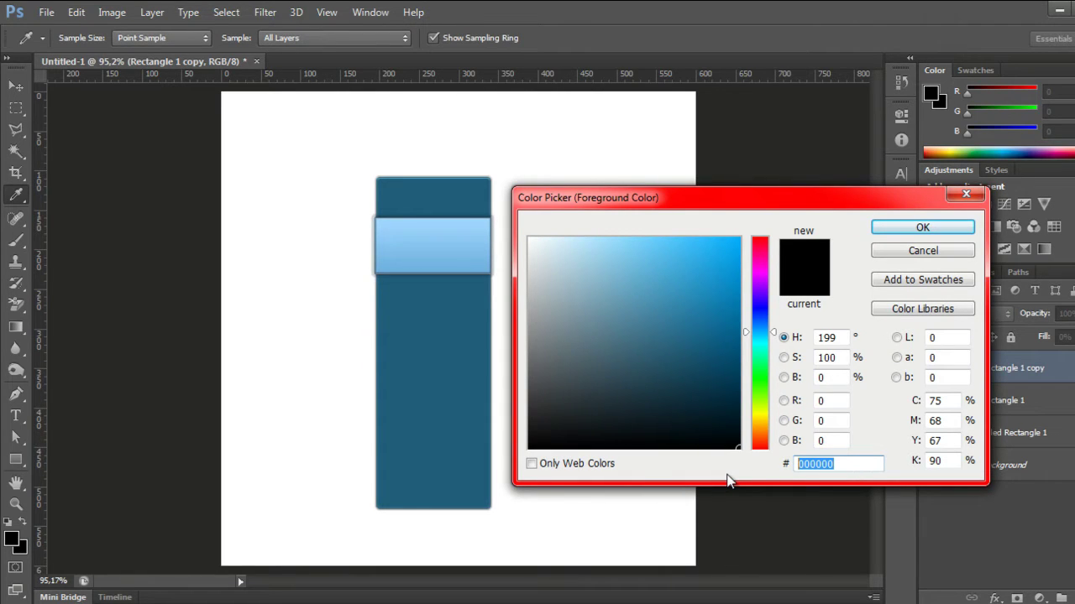
pyautogui.write('ed1')
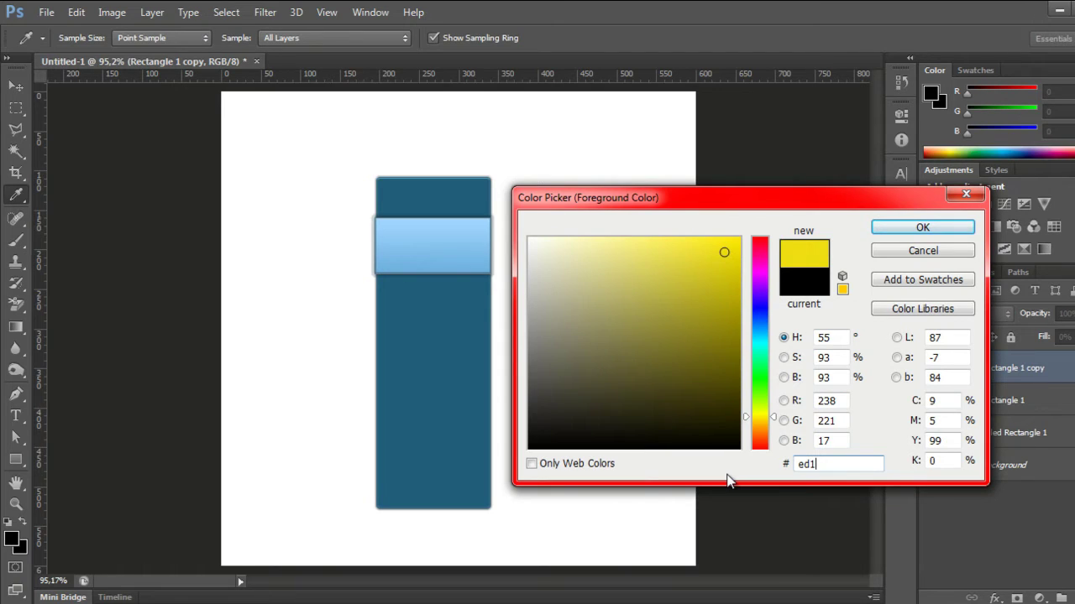
pyautogui.write('c24')
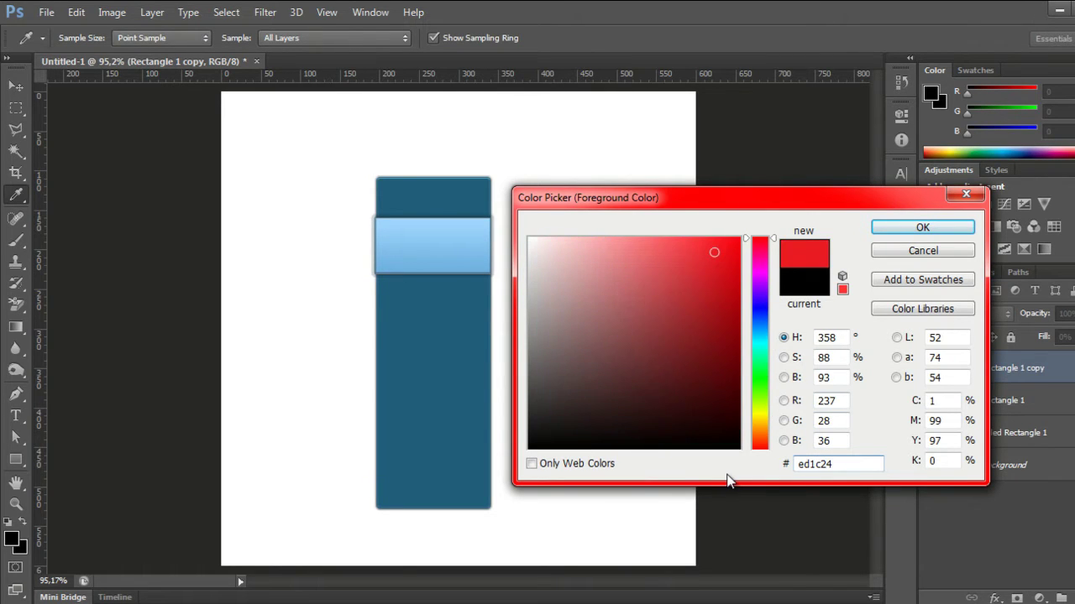
pyautogui.click(922, 227)
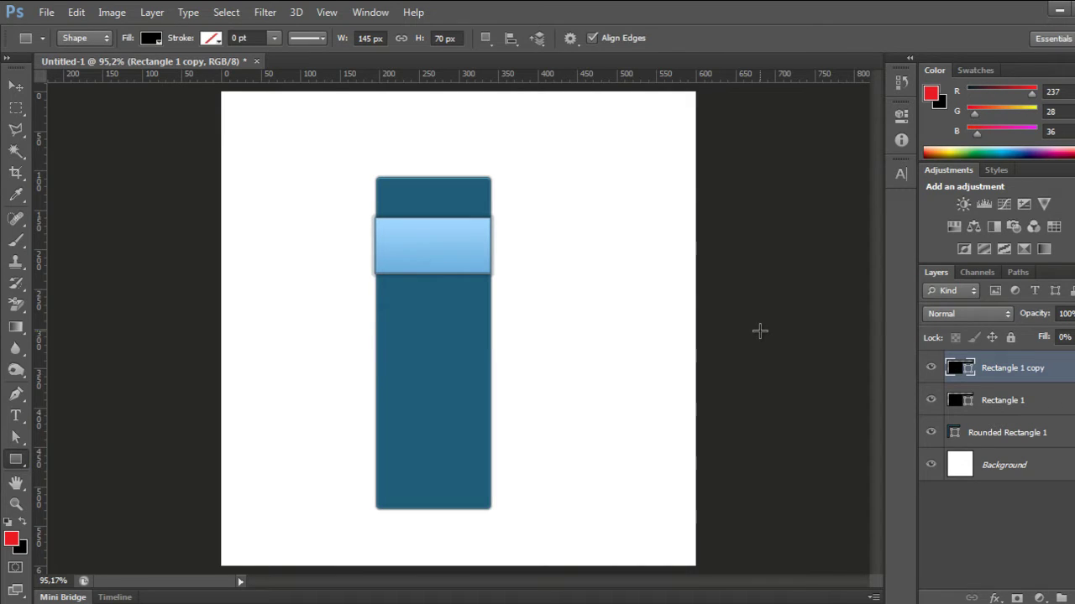
# With the grid showing, draw a 146 px wide line below the light-blue band and fill it red.
pyautogui.rightClick(18, 472)
pyautogui.click(76, 454)
pyautogui.hotkey('ctrl', "'")
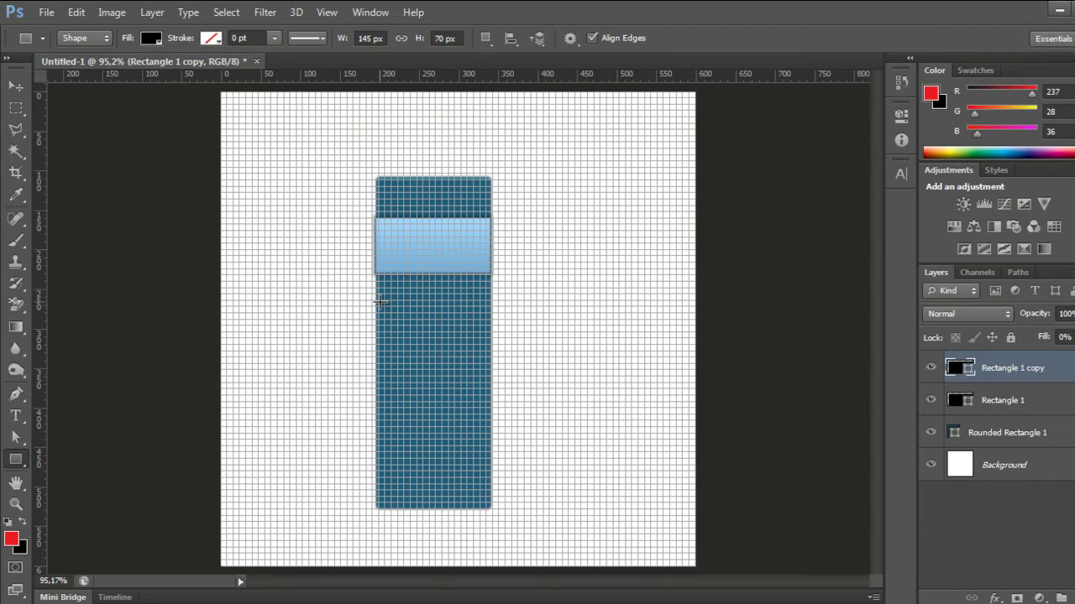
pyautogui.moveTo(377, 303); pyautogui.dragTo(487, 304)
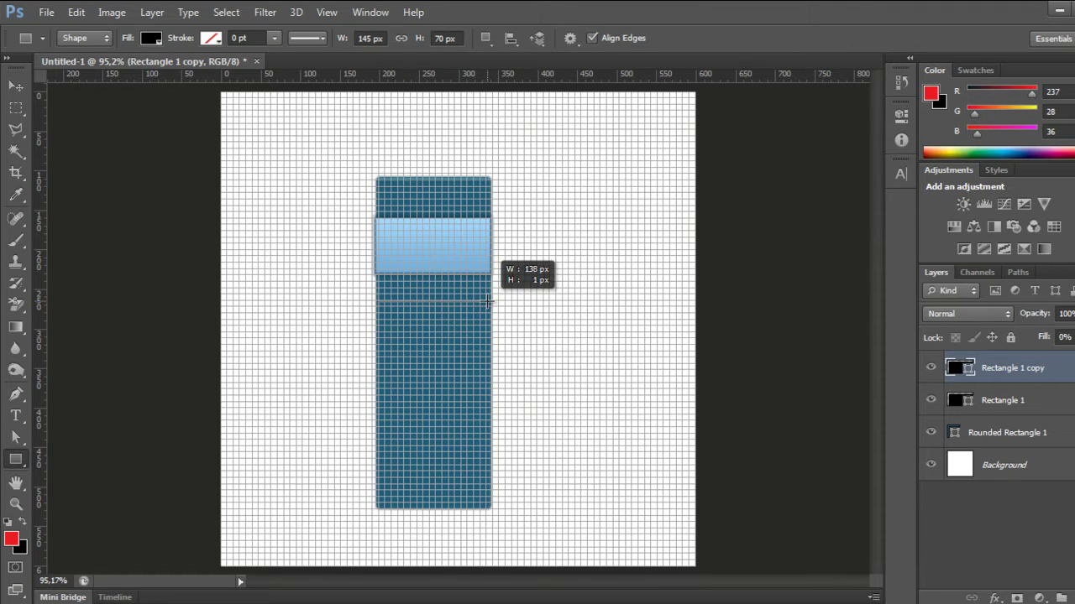
pyautogui.moveTo(487, 303); pyautogui.dragTo(493, 301)
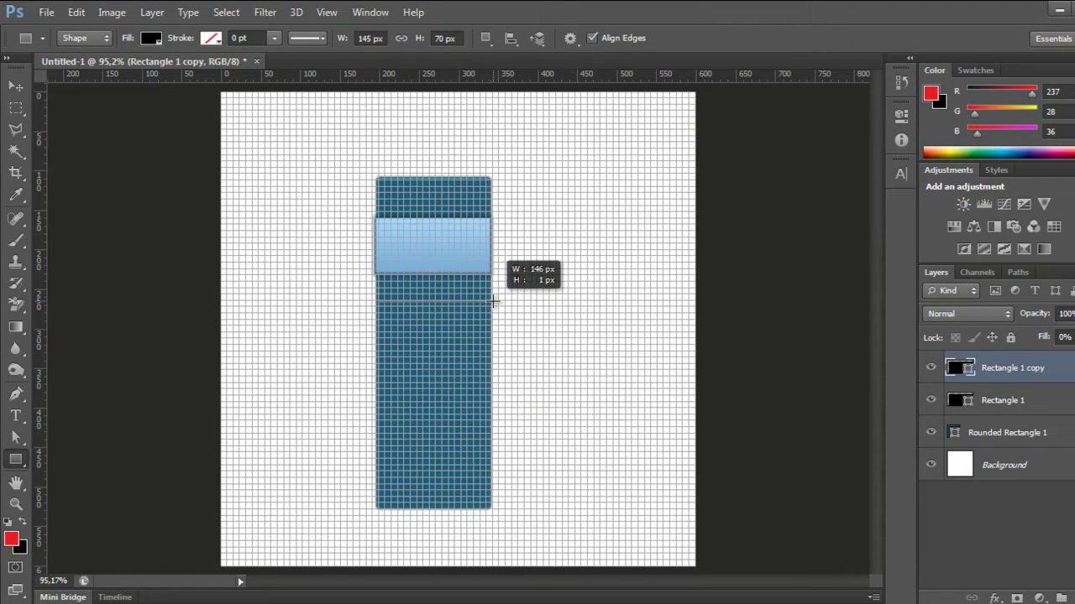
pyautogui.moveTo(494, 301); pyautogui.dragTo(494, 301)
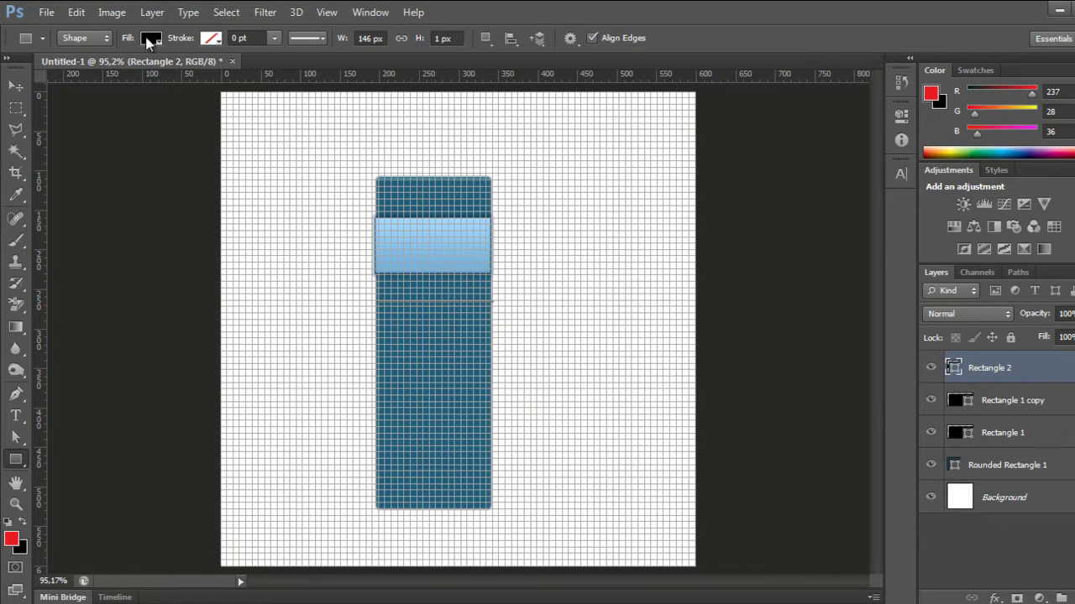
pyautogui.click(151, 39)
pyautogui.click(70, 119)
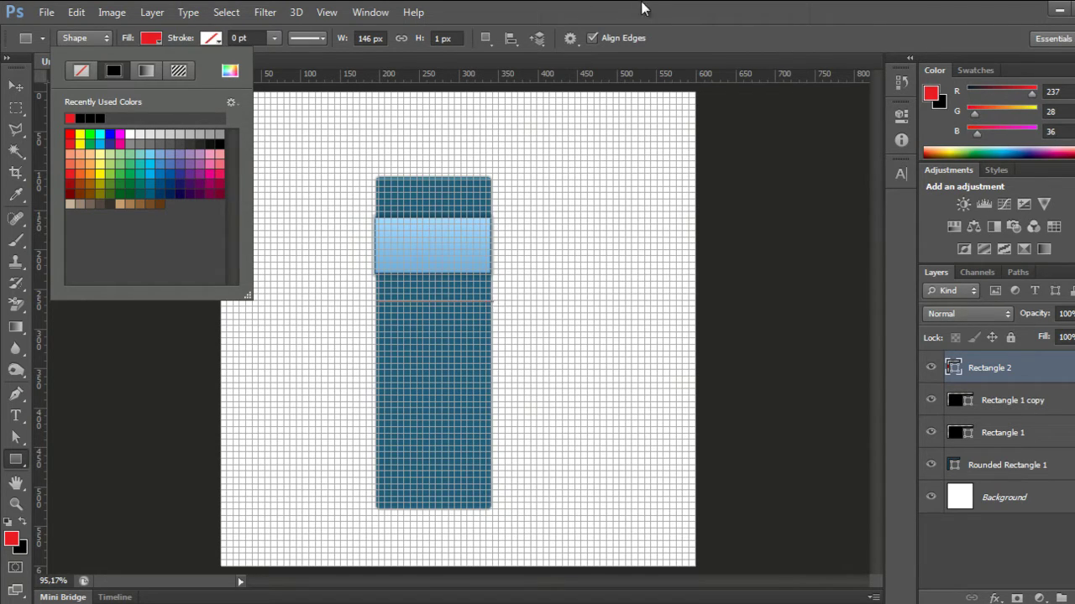
pyautogui.click(729, 11)
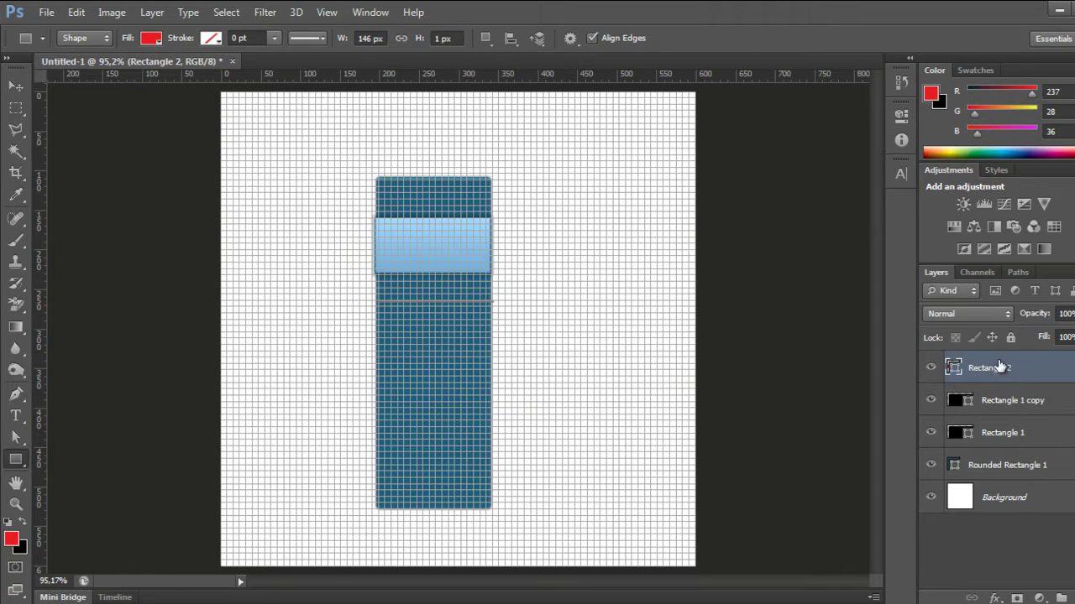
# Delete the old Rectangle 2 layer and redraw a 1 px tall red-filled line across the panel.
pyautogui.moveTo(1026, 367); pyautogui.dragTo(1062, 597)
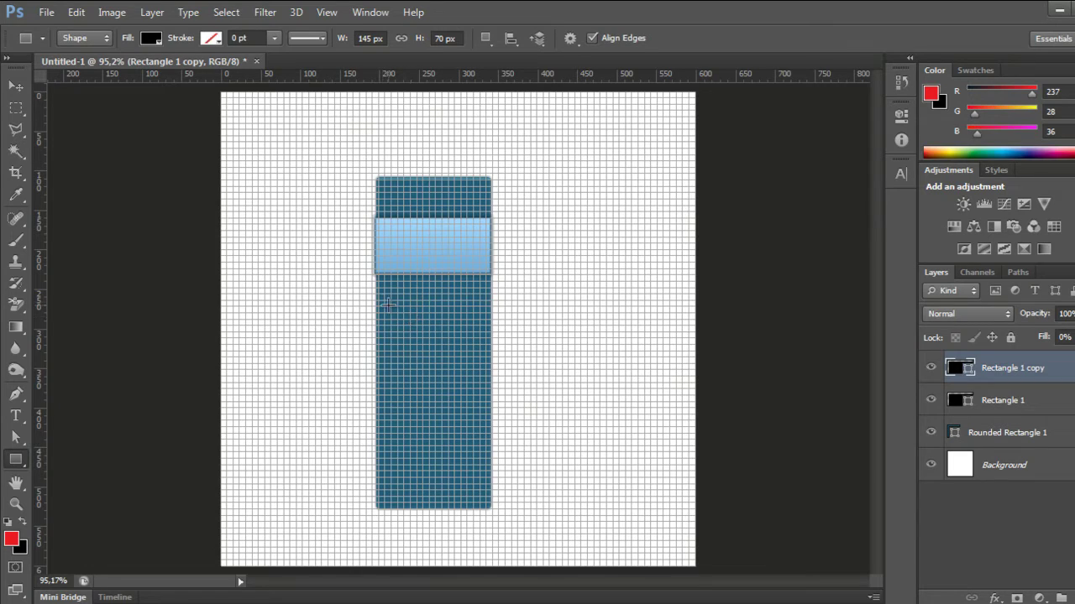
pyautogui.moveTo(376, 302); pyautogui.dragTo(492, 302)
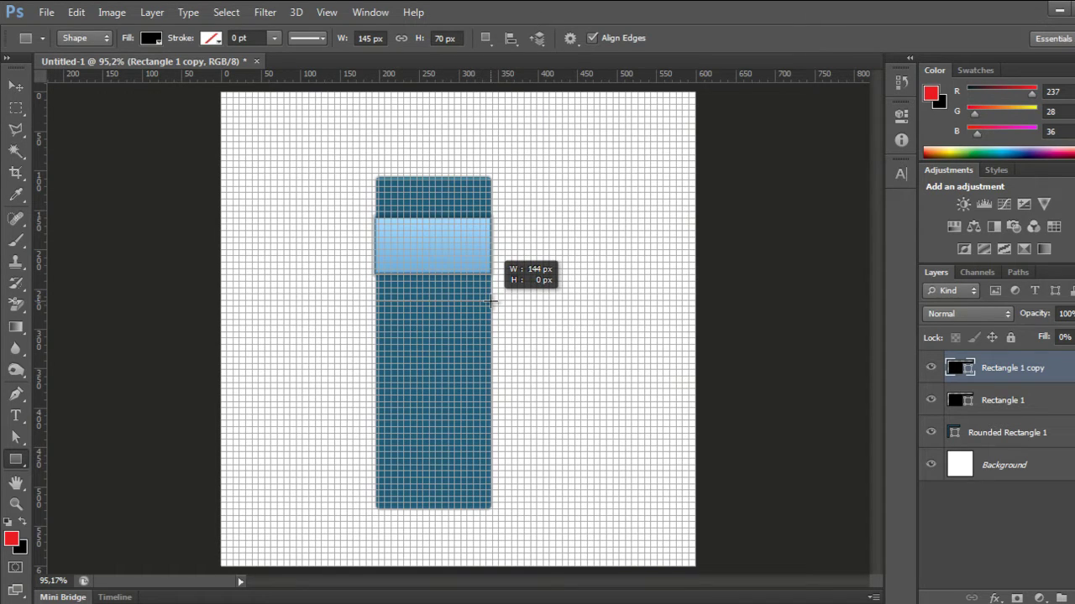
pyautogui.moveTo(492, 302); pyautogui.dragTo(492, 303)
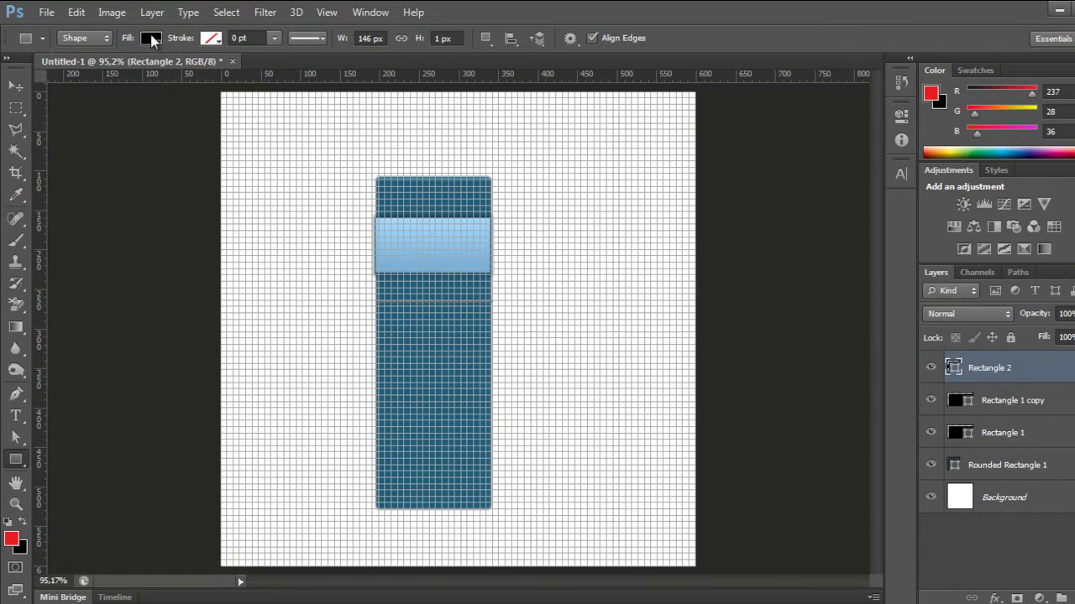
pyautogui.click(152, 38)
pyautogui.click(74, 117)
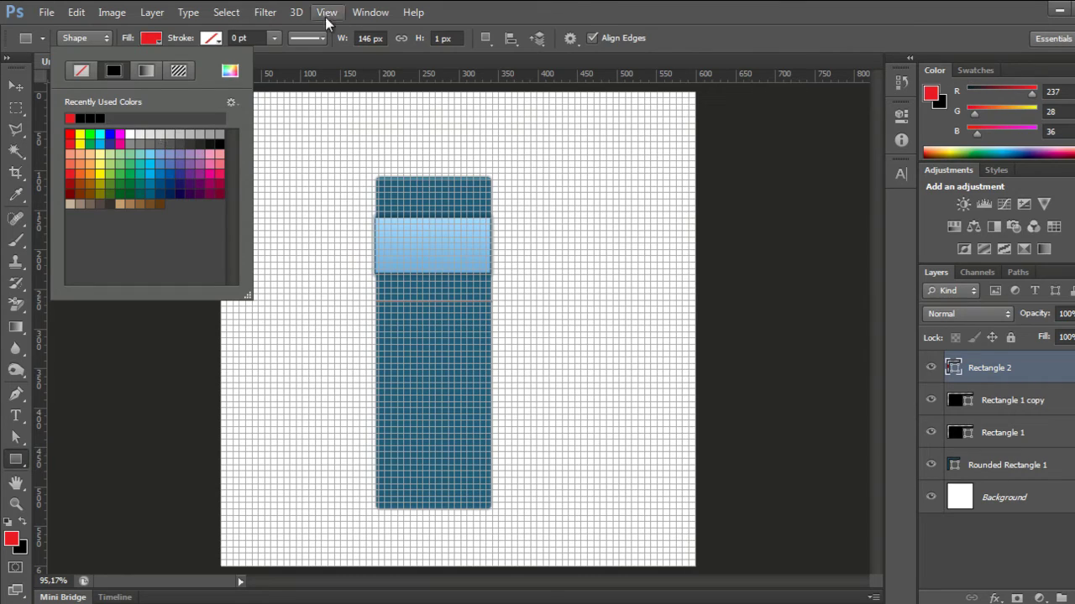
pyautogui.click(586, 1)
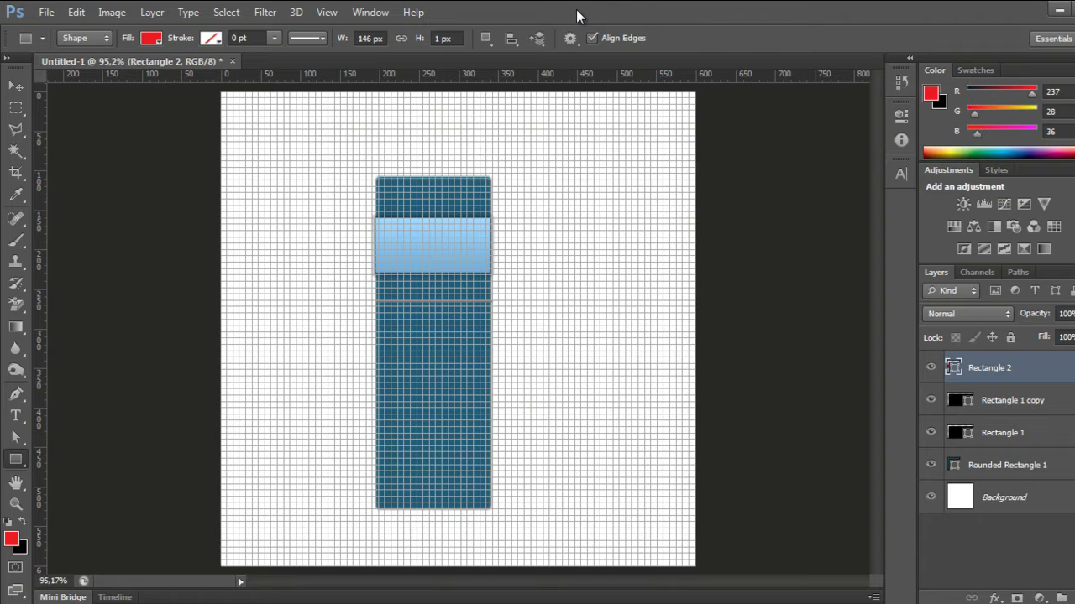
# Duplicate Rectangle 2 with Ctrl+J and nudge the copy down using the Move tool.
pyautogui.hotkey('ctrl', 'j')
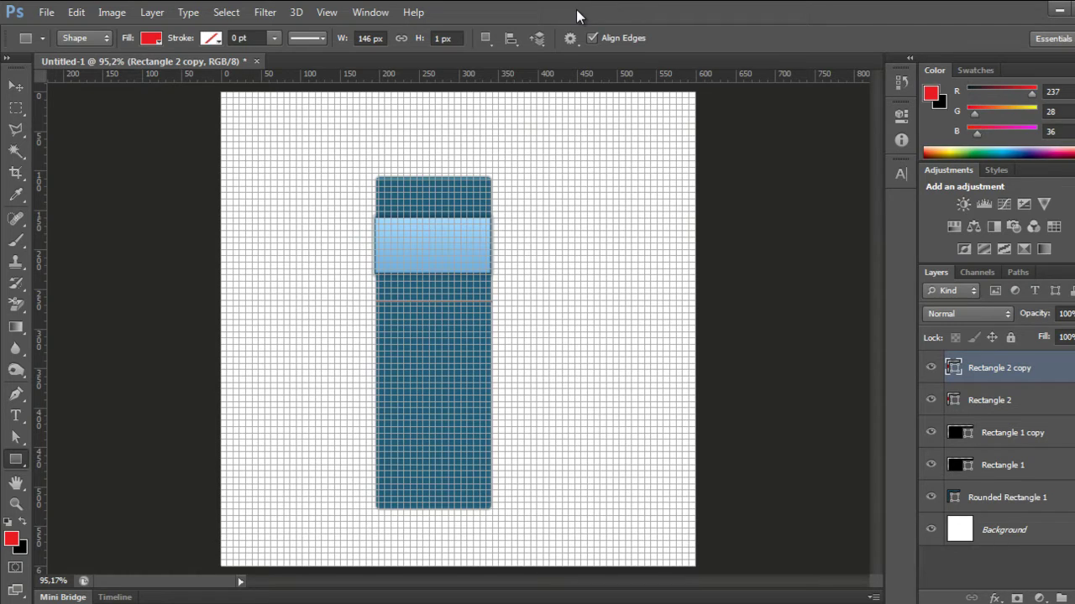
pyautogui.press('v')
pyautogui.press('Down')
pyautogui.press('Down')
pyautogui.press('Down')
pyautogui.press('Down')
pyautogui.press('Down')
pyautogui.press('Down')
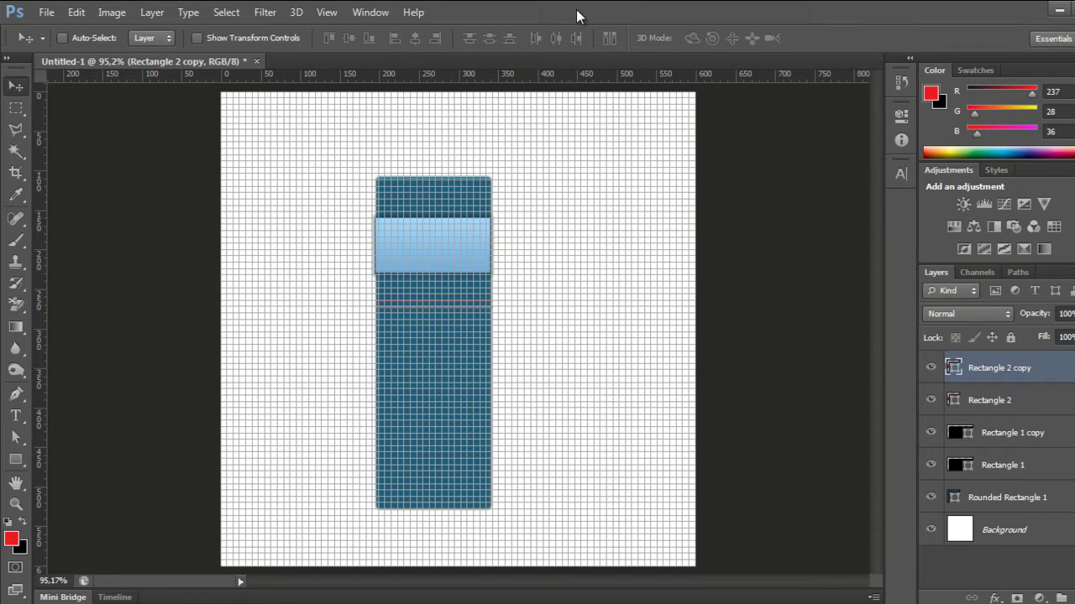
# Set the foreground colour to yellow fed700.
pyautogui.click(11, 539)
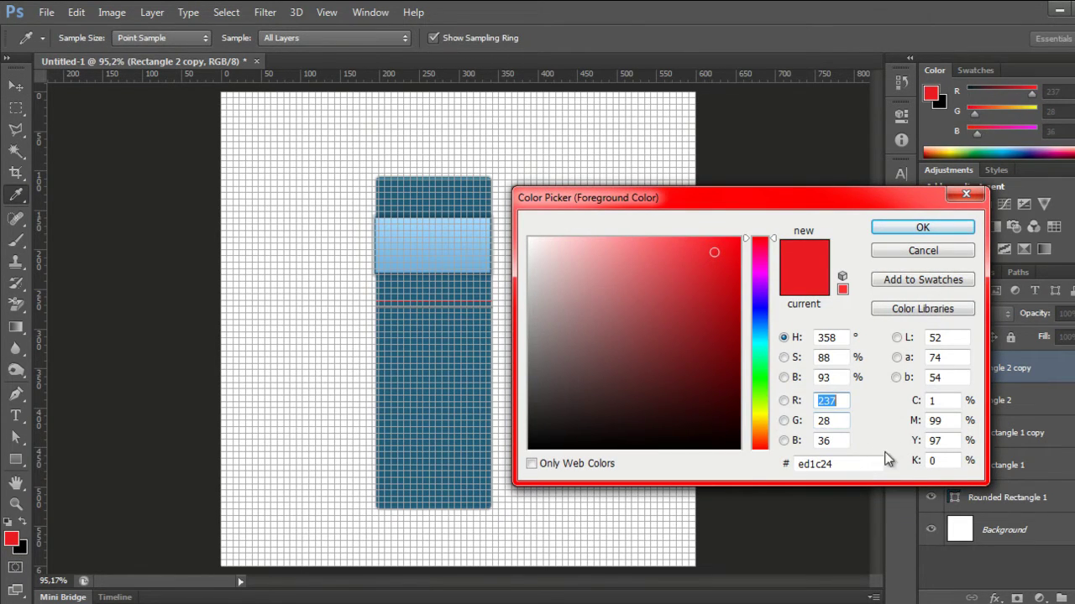
pyautogui.click(861, 463)
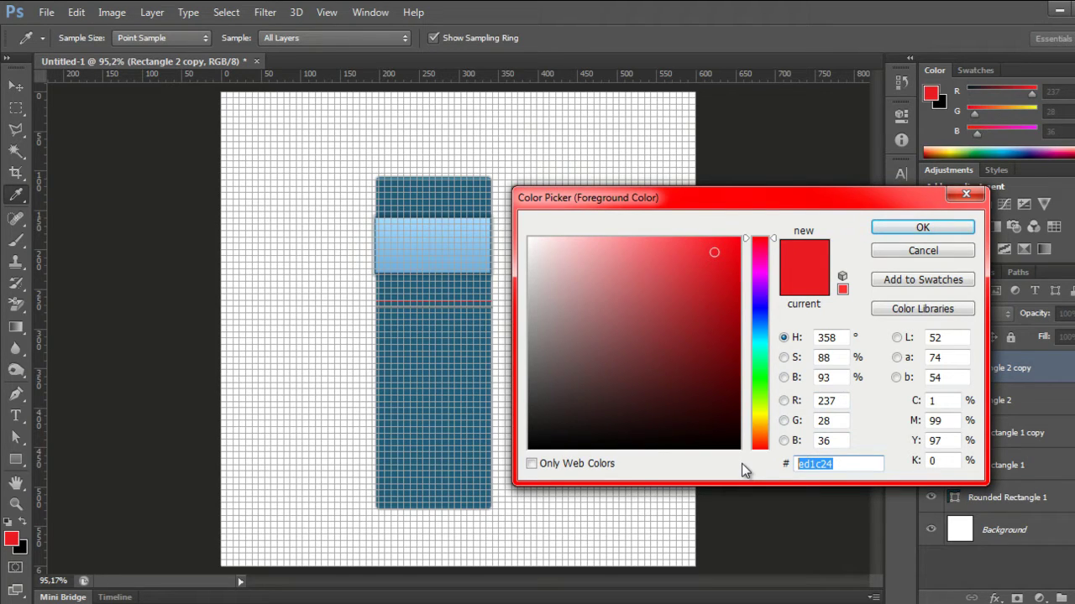
pyautogui.write('fed')
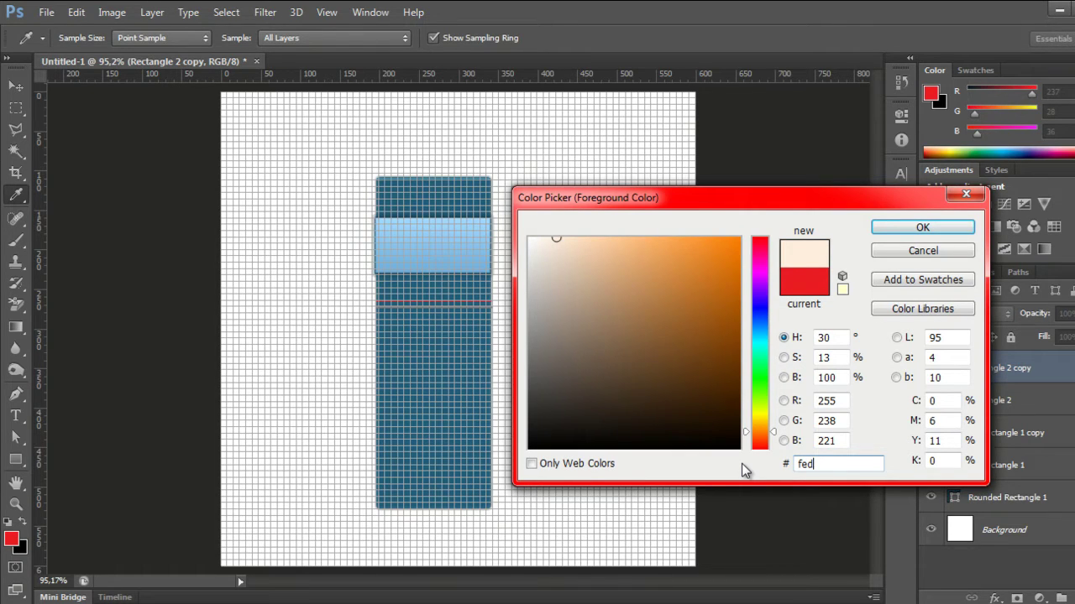
pyautogui.write('700')
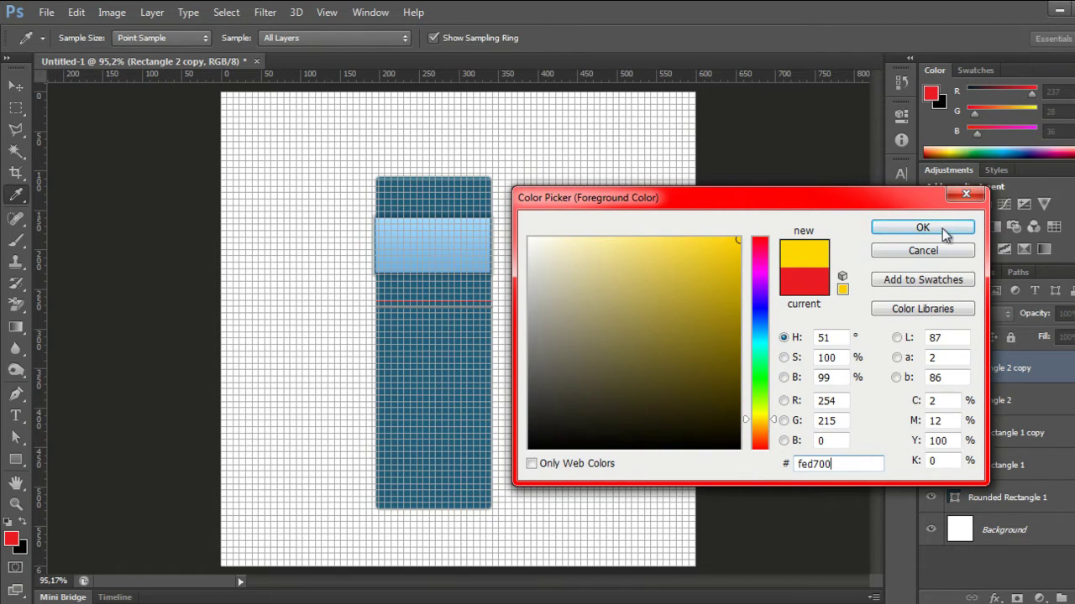
pyautogui.click(952, 228)
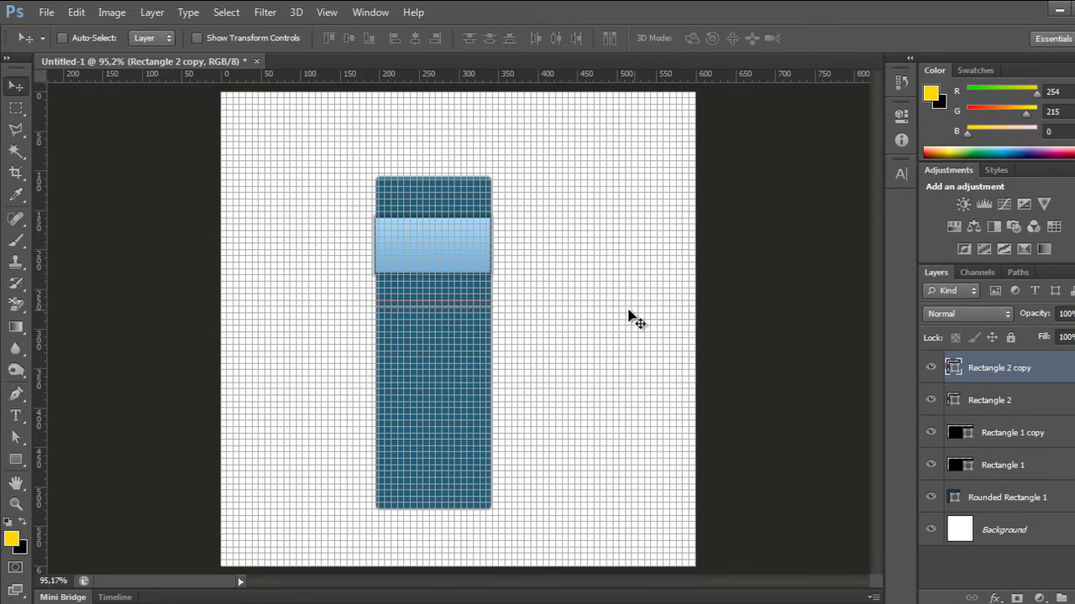
# Change the Rectangle 2 copy line's fill to yellow fed700, then select Rectangle 2.
pyautogui.doubleClick(954, 370)
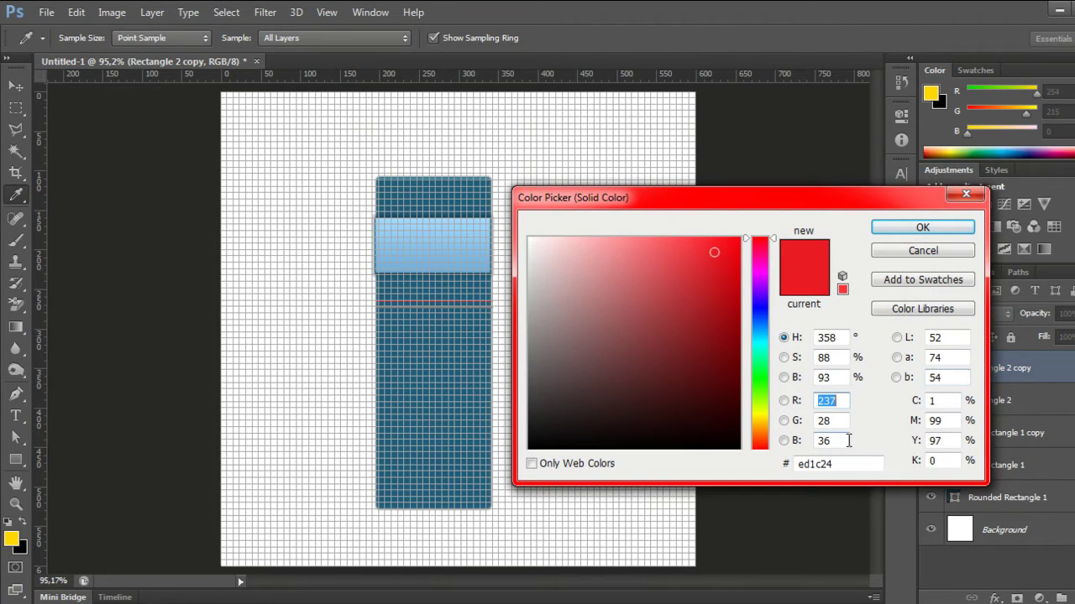
pyautogui.click(849, 464)
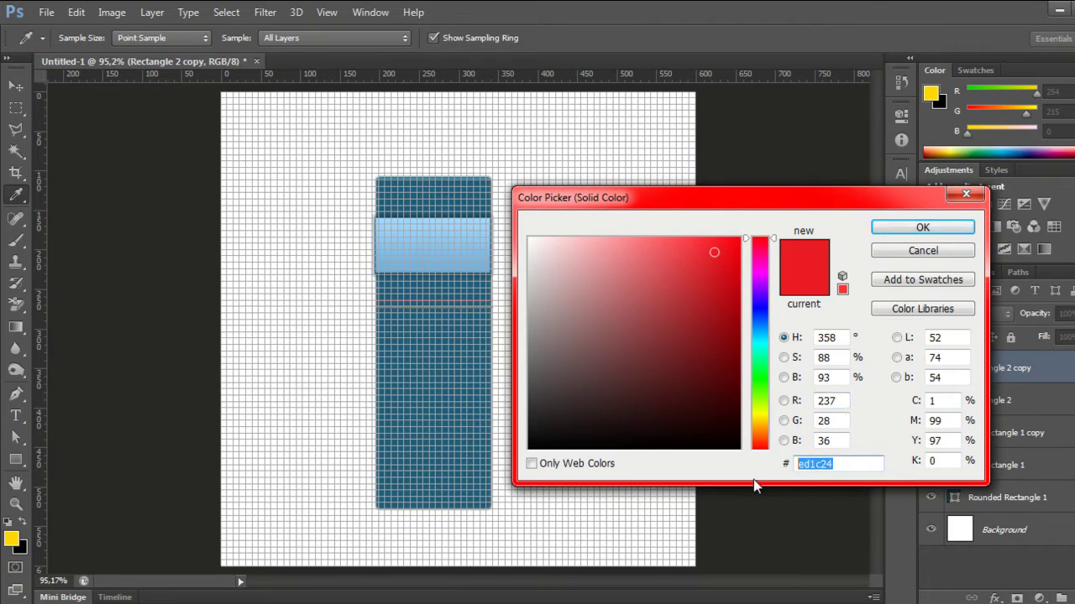
pyautogui.write('f')
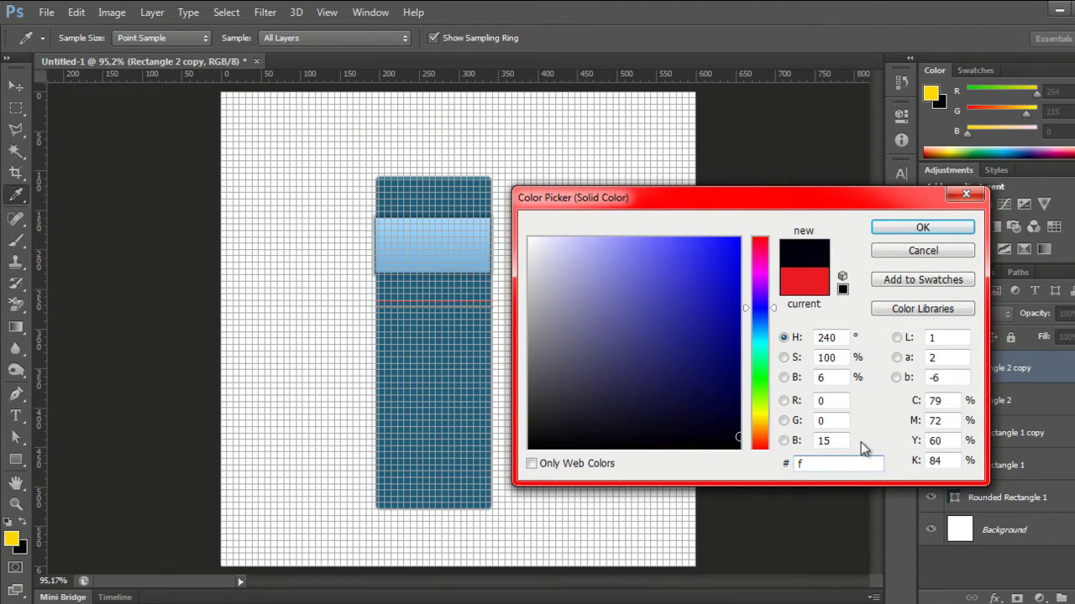
pyautogui.write('ed70')
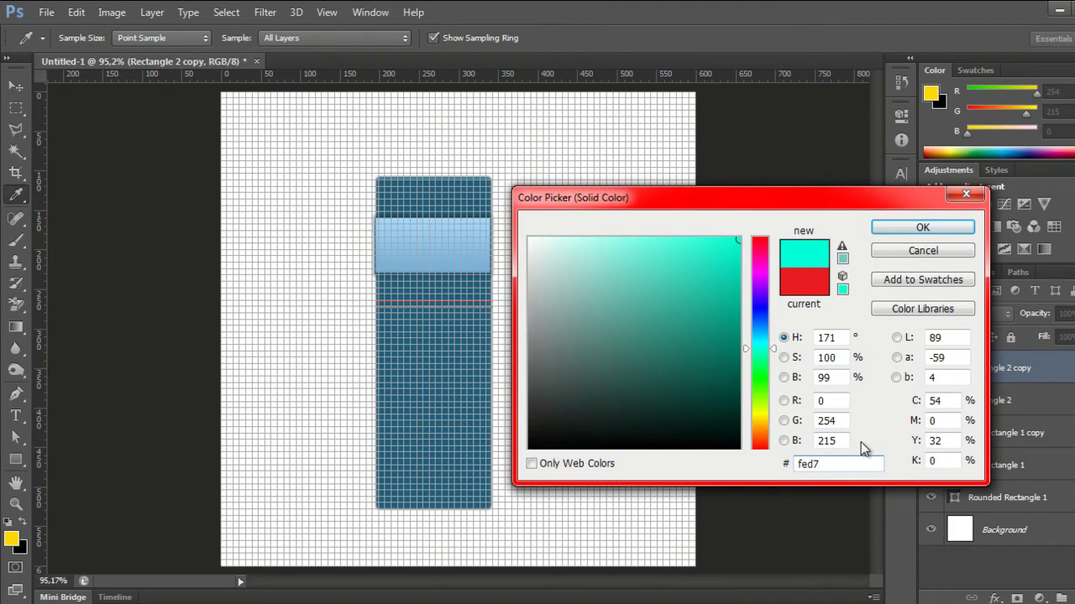
pyautogui.write('0')
pyautogui.click(941, 229)
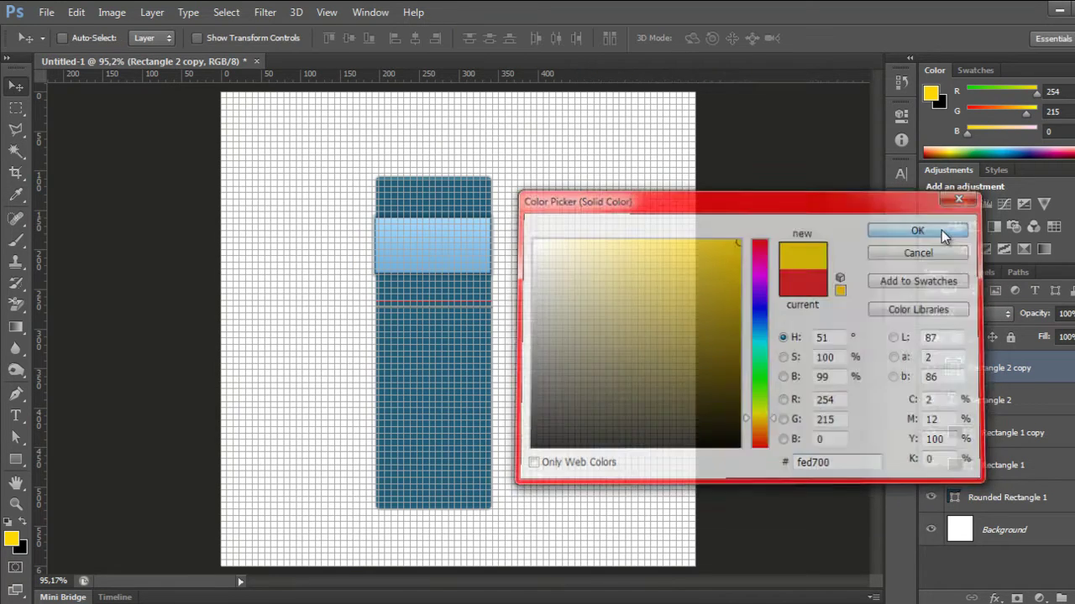
pyautogui.click(1022, 407)
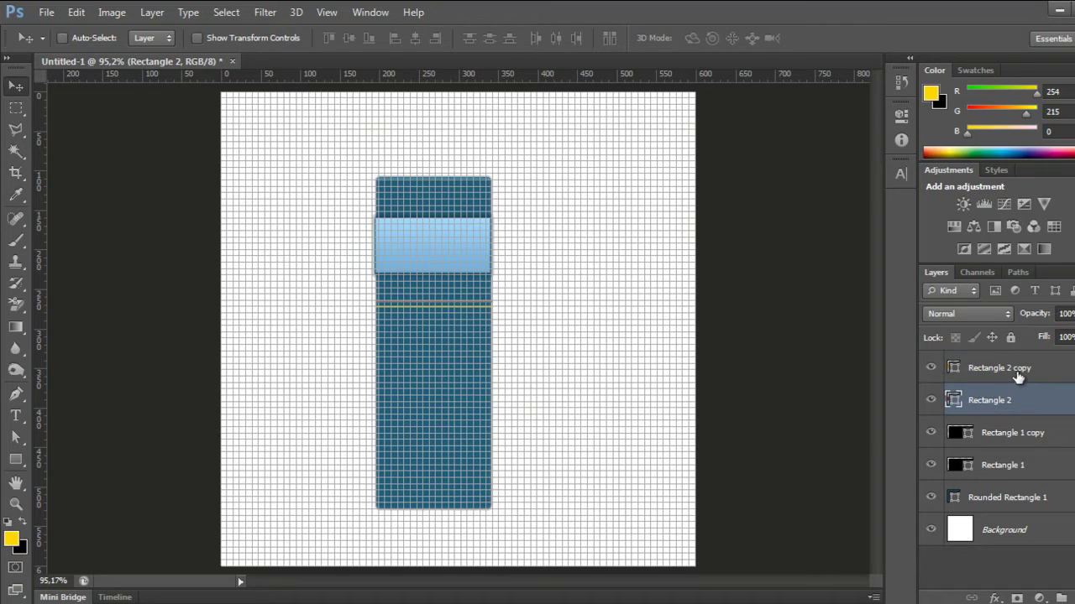
# Select the Background layer, zoom in on the red and yellow lines, and hide the grid.
pyautogui.click(1015, 378)
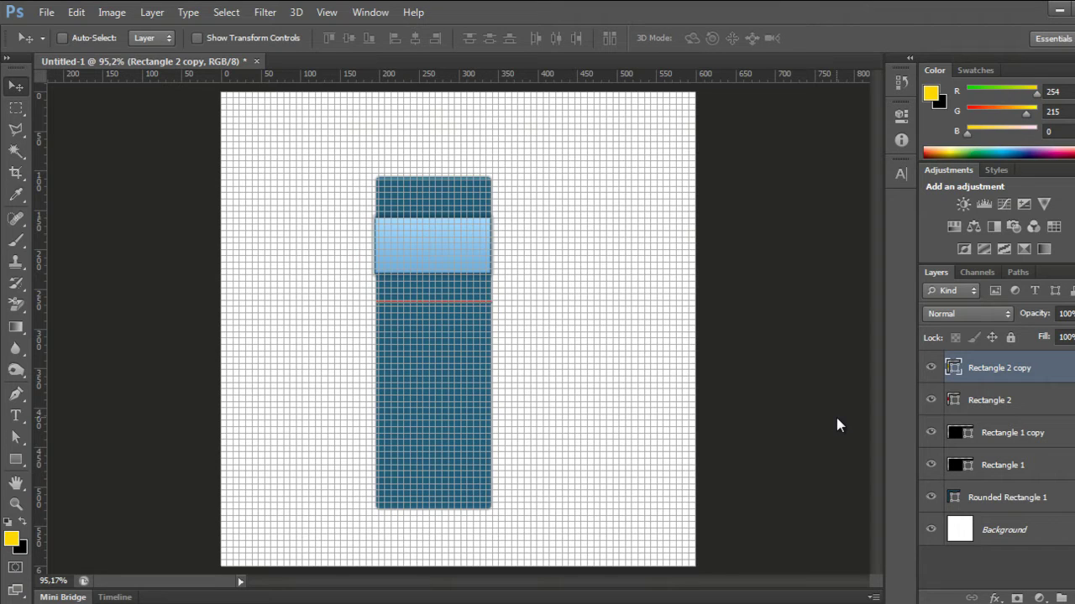
pyautogui.click(1005, 532)
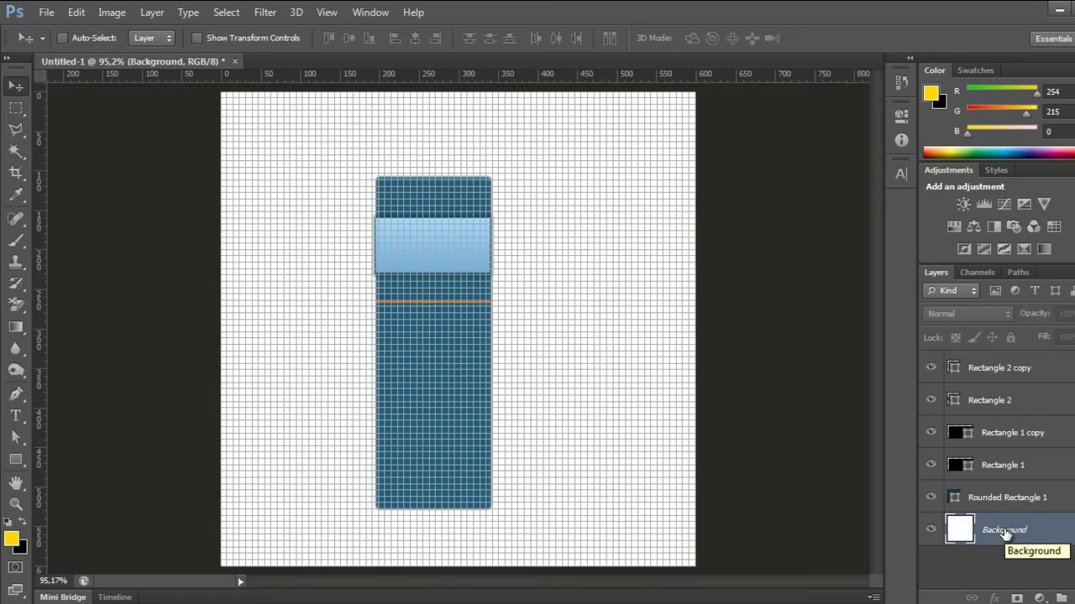
pyautogui.hotkey('ctrl', '+')
pyautogui.hotkey('ctrl', '+')
pyautogui.hotkey('ctrl', '+')
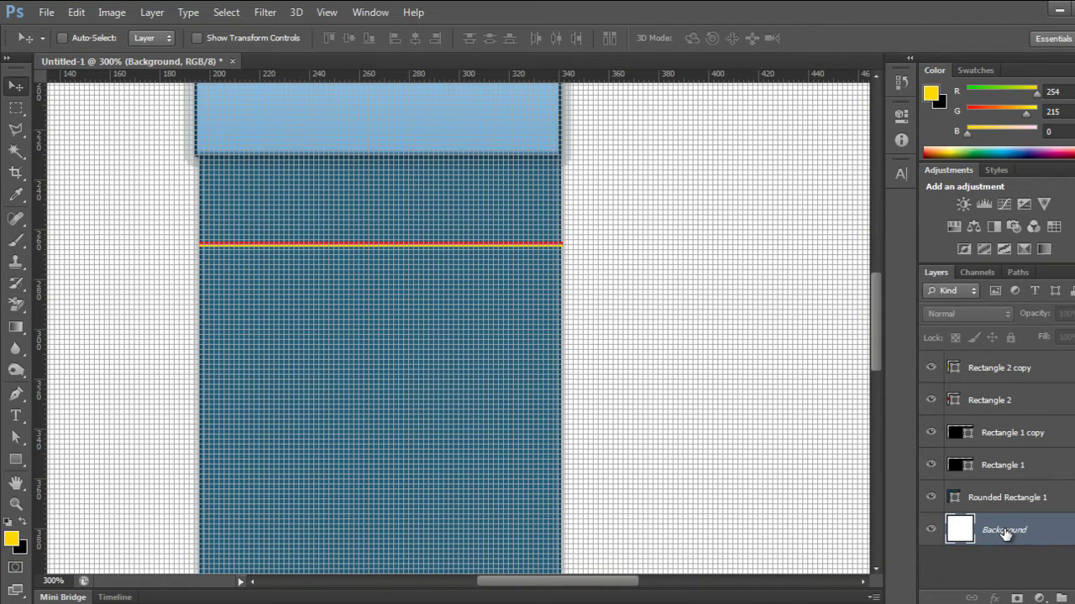
pyautogui.hotkey('ctrl', 'h')
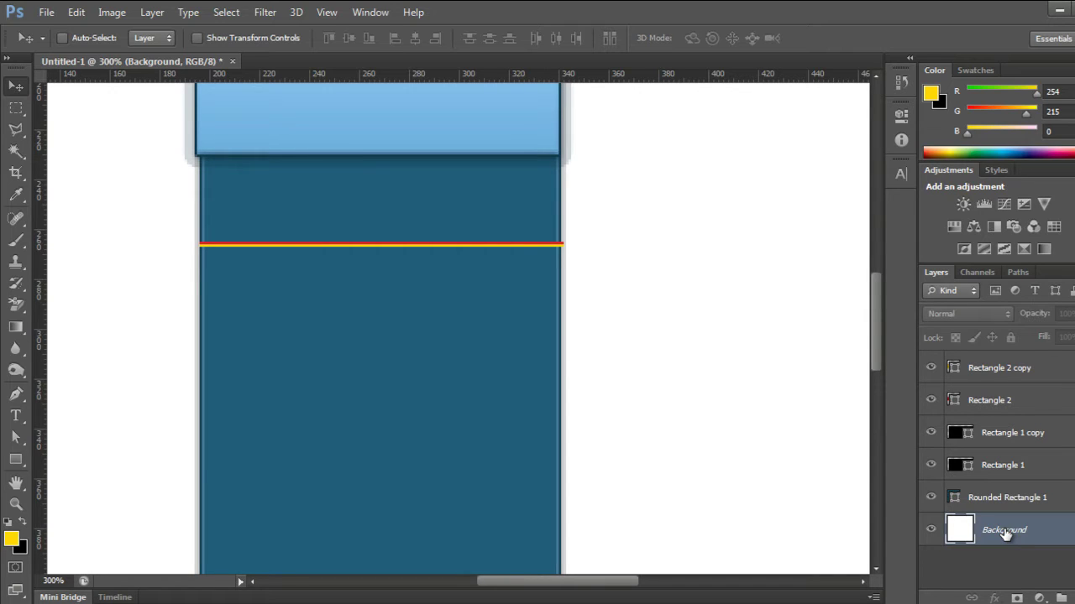
# Nudge both Rectangle 2 and Rectangle 2 copy slightly to the right together.
pyautogui.click(1049, 376)
pyautogui.keyDown('shift'); pyautogui.click(1041, 407); pyautogui.keyUp('shift')
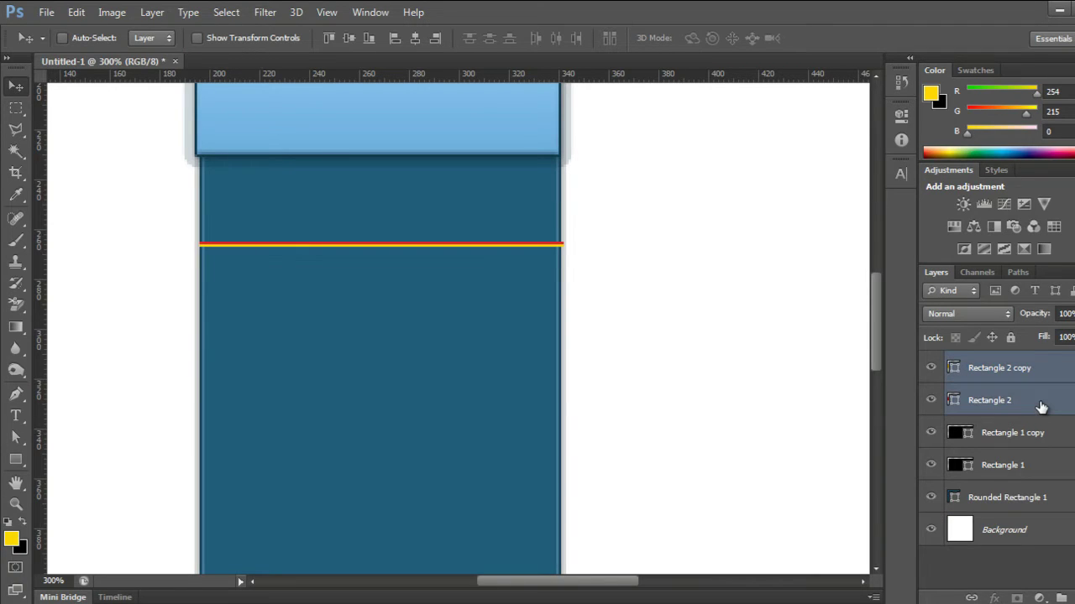
pyautogui.press('Right')
pyautogui.click(1032, 374)
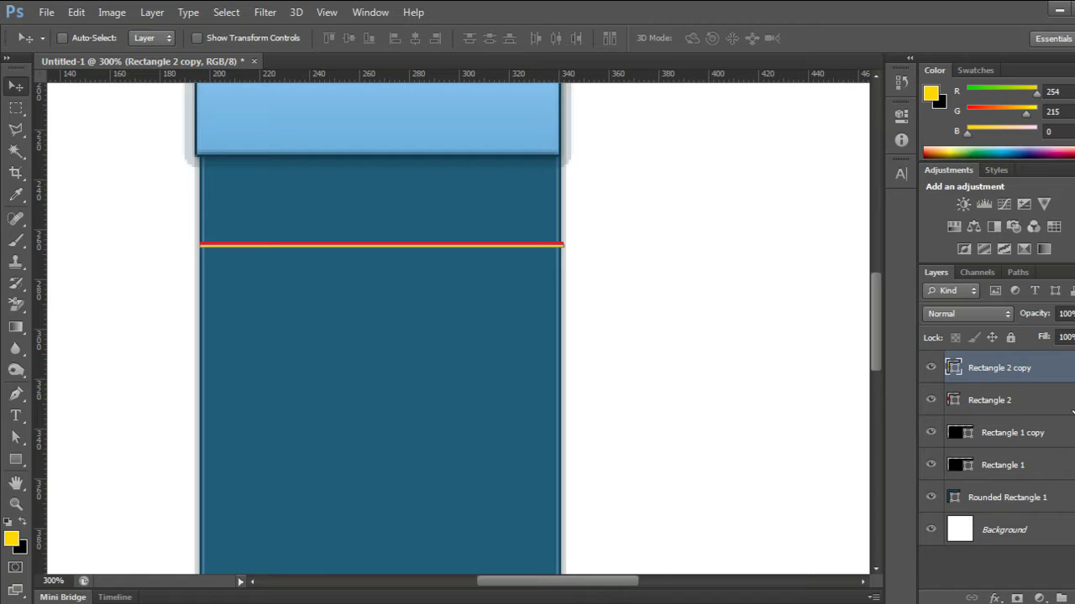
# Set Rectangle 2's layer fill to 0% to hide the red line and open its layer style.
pyautogui.click(1061, 411)
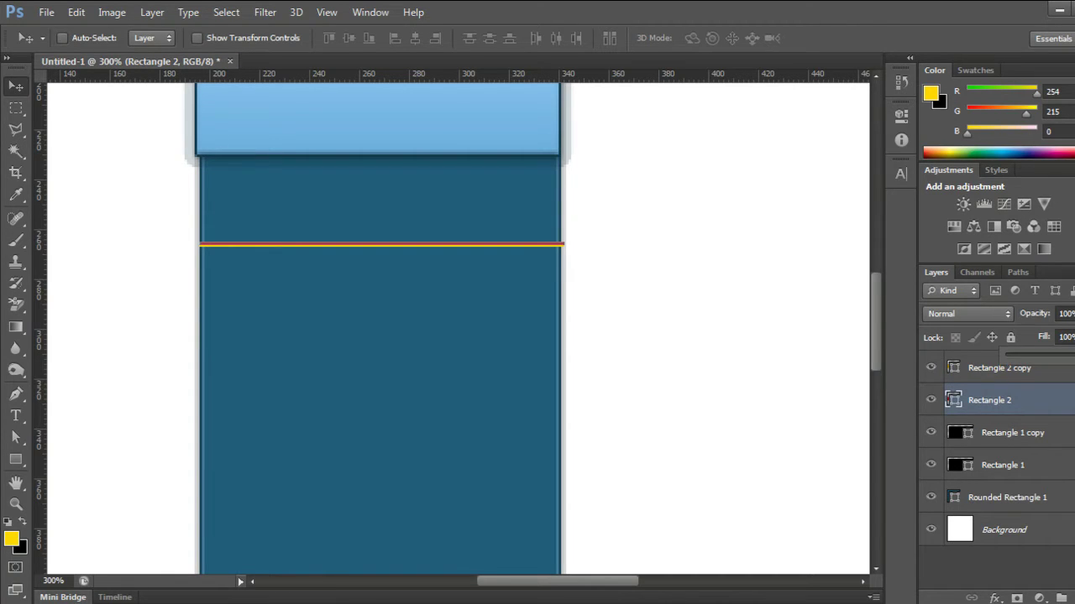
pyautogui.moveTo(1071, 356); pyautogui.dragTo(1004, 360)
pyautogui.click(900, 373)
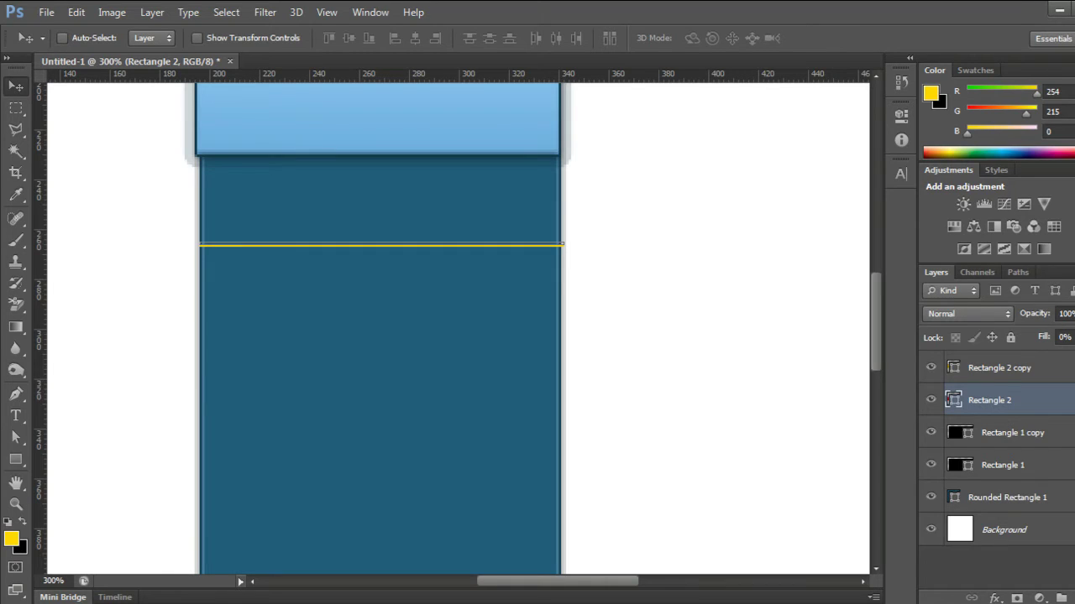
pyautogui.doubleClick(1037, 390)
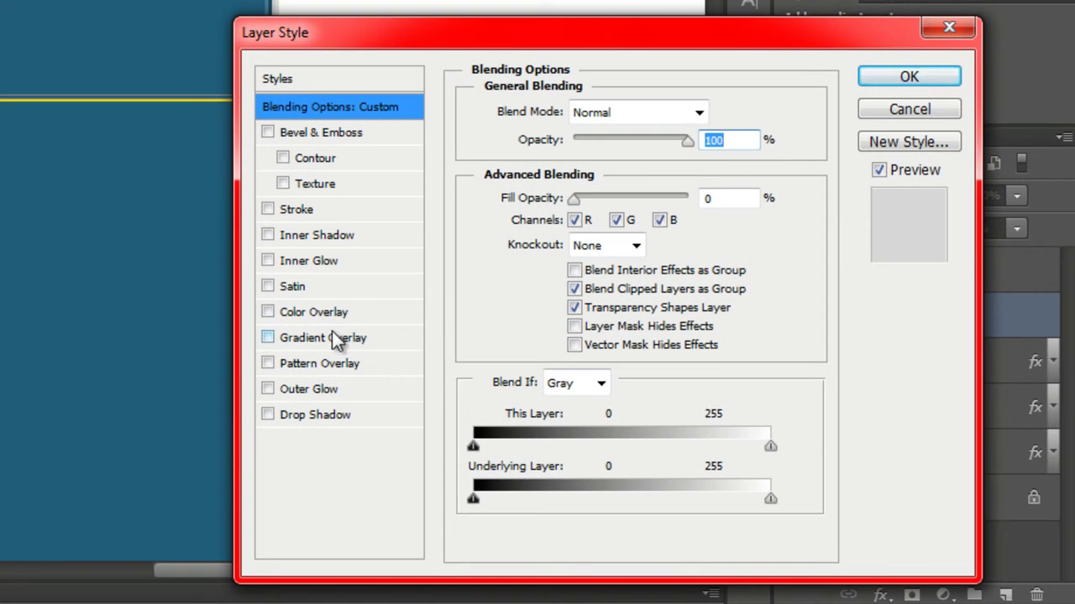
# Add a 0° Gradient Overlay to Rectangle 2 and start editing its gradient's left stop.
pyautogui.click(334, 338)
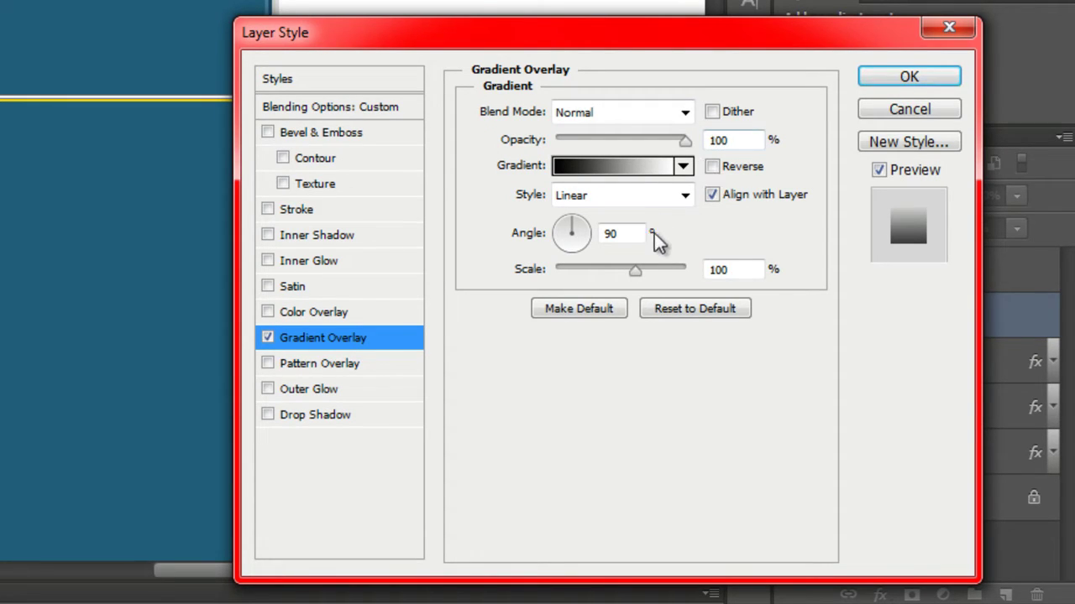
pyautogui.moveTo(576, 227); pyautogui.dragTo(592, 243)
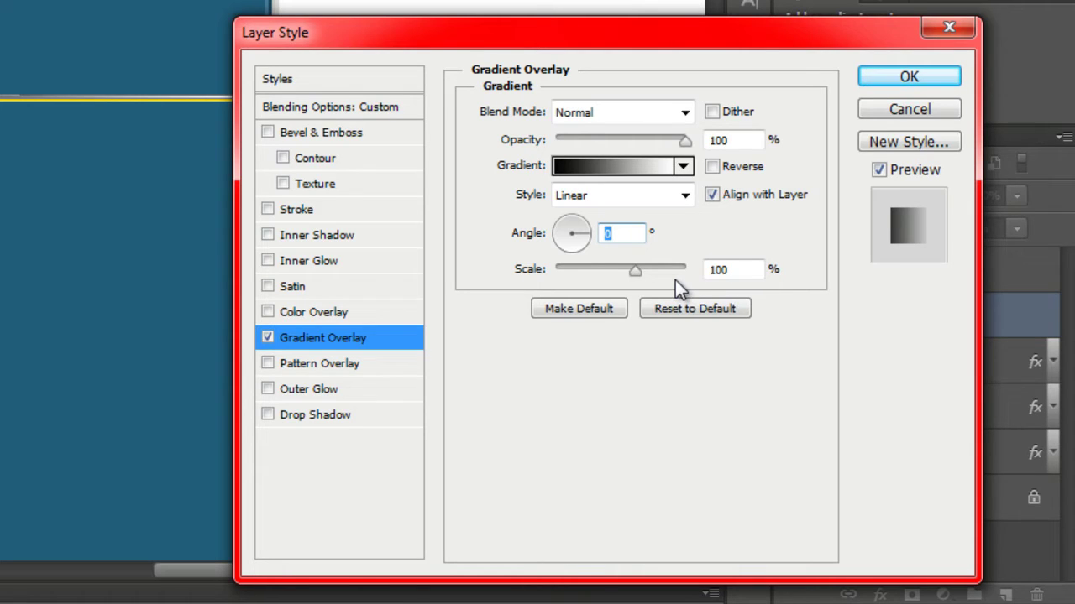
pyautogui.click(578, 174)
pyautogui.click(310, 341)
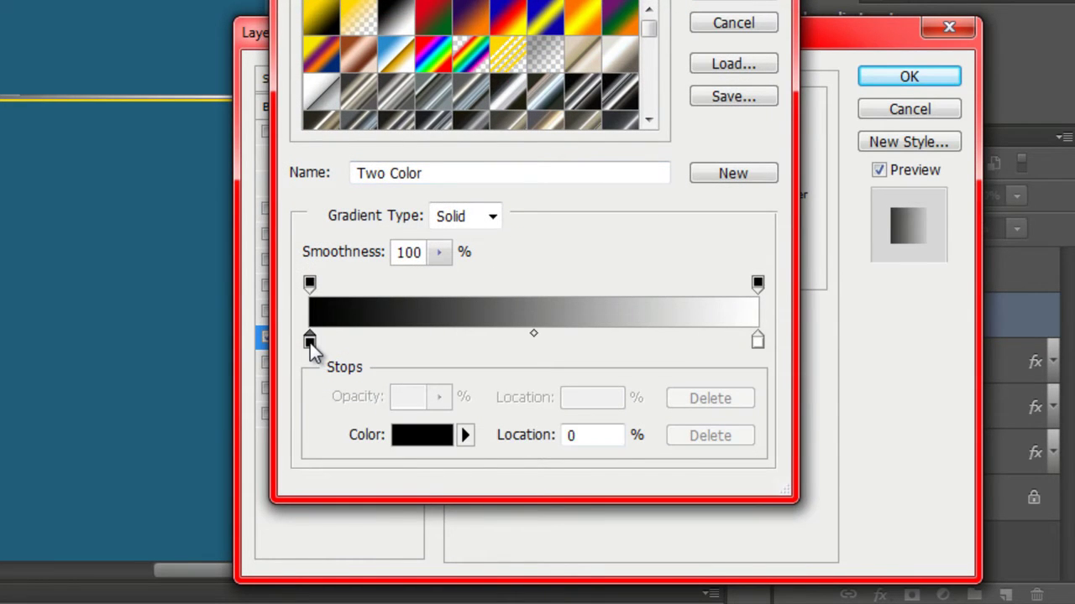
# Set both end stops of the gradient to teal 205d7a.
pyautogui.click(403, 434)
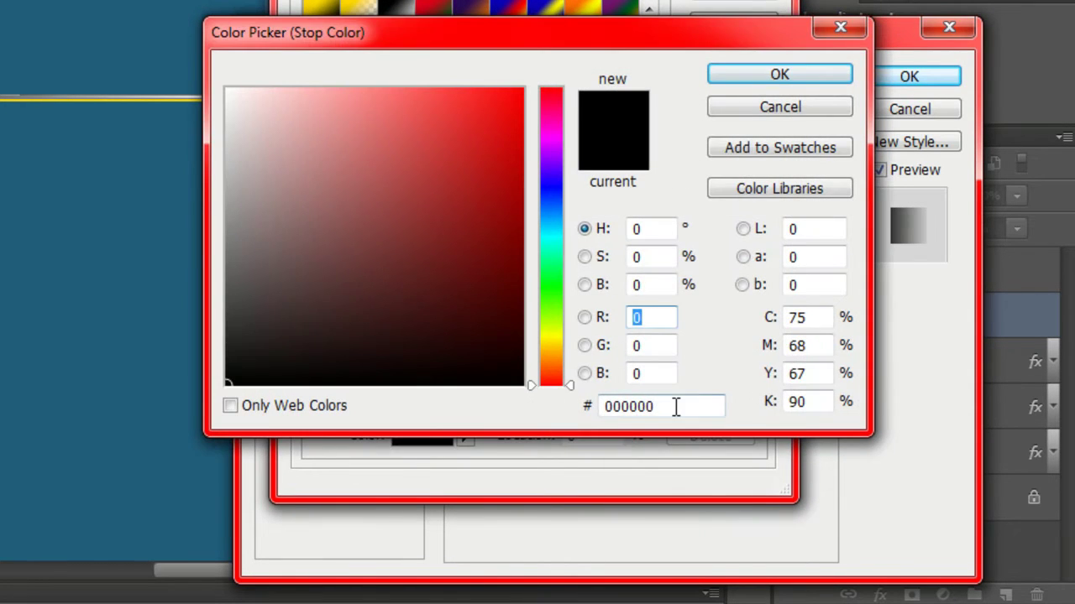
pyautogui.moveTo(679, 405); pyautogui.dragTo(530, 406)
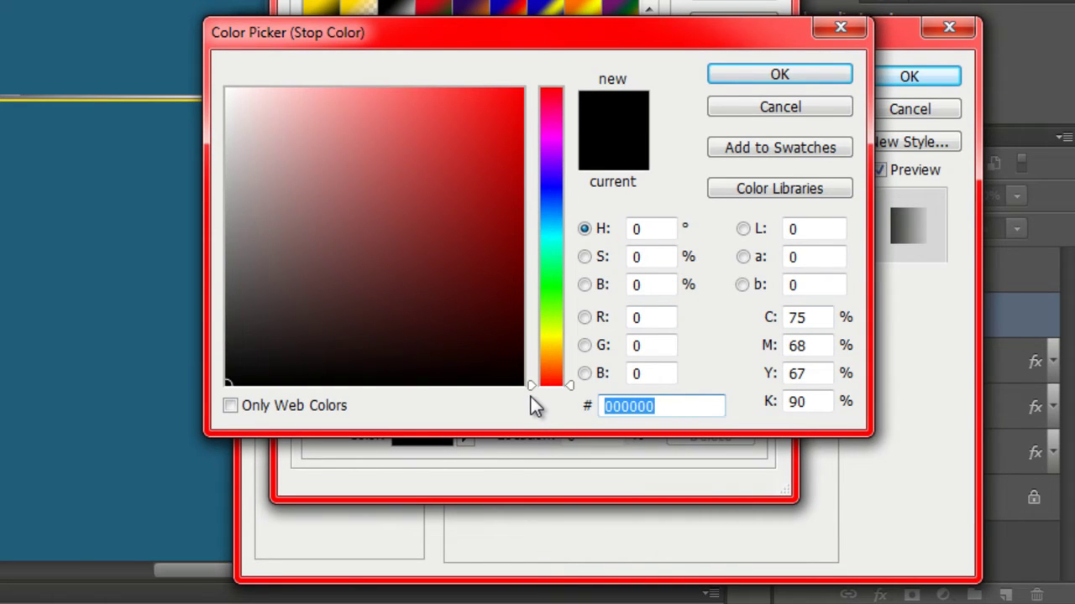
pyautogui.write('205d7a')
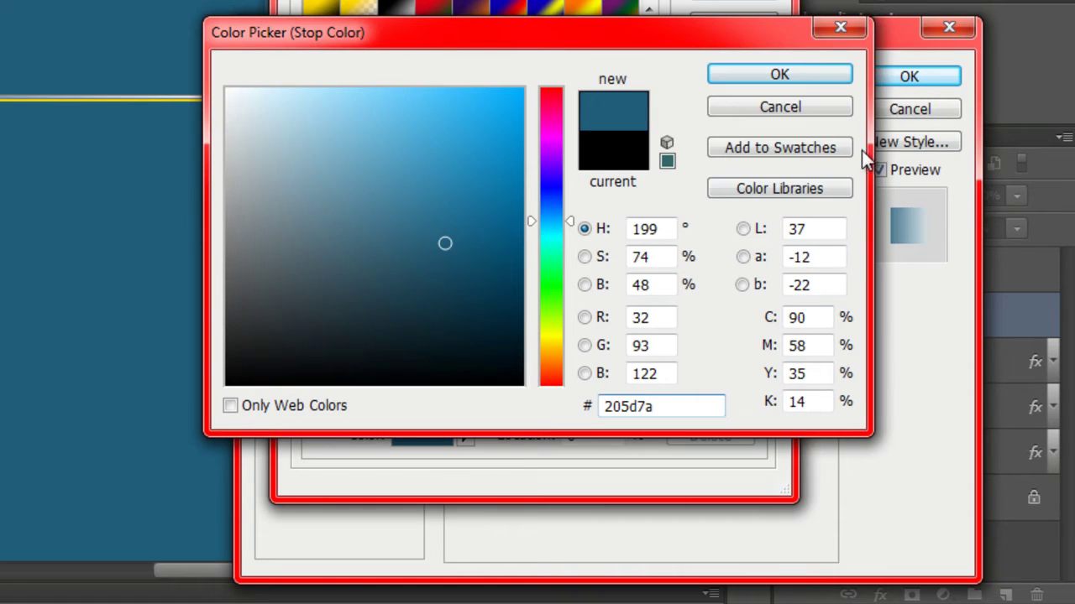
pyautogui.click(783, 77)
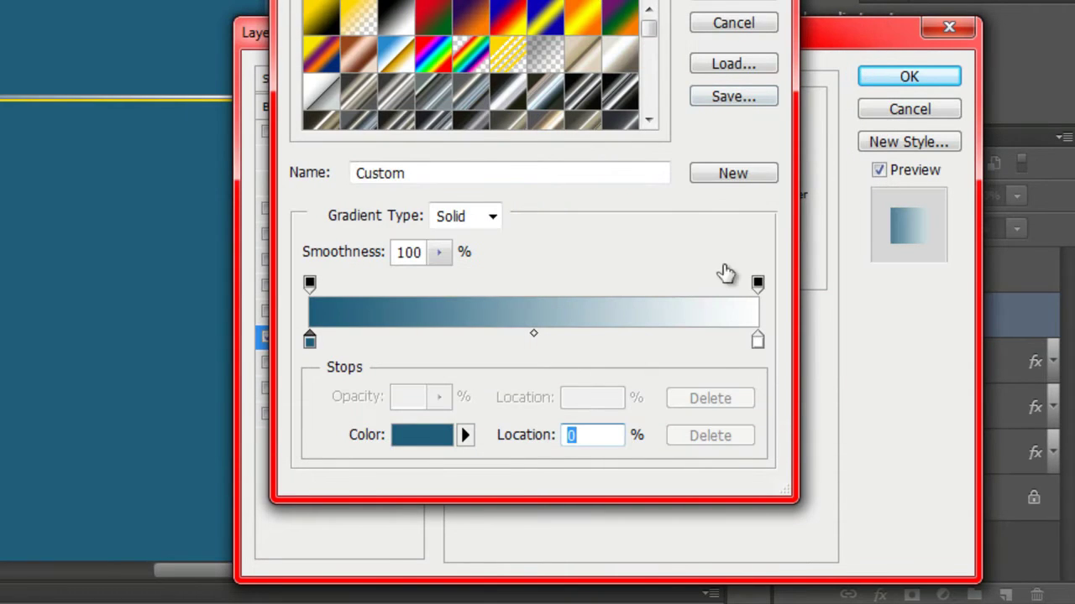
pyautogui.click(757, 341)
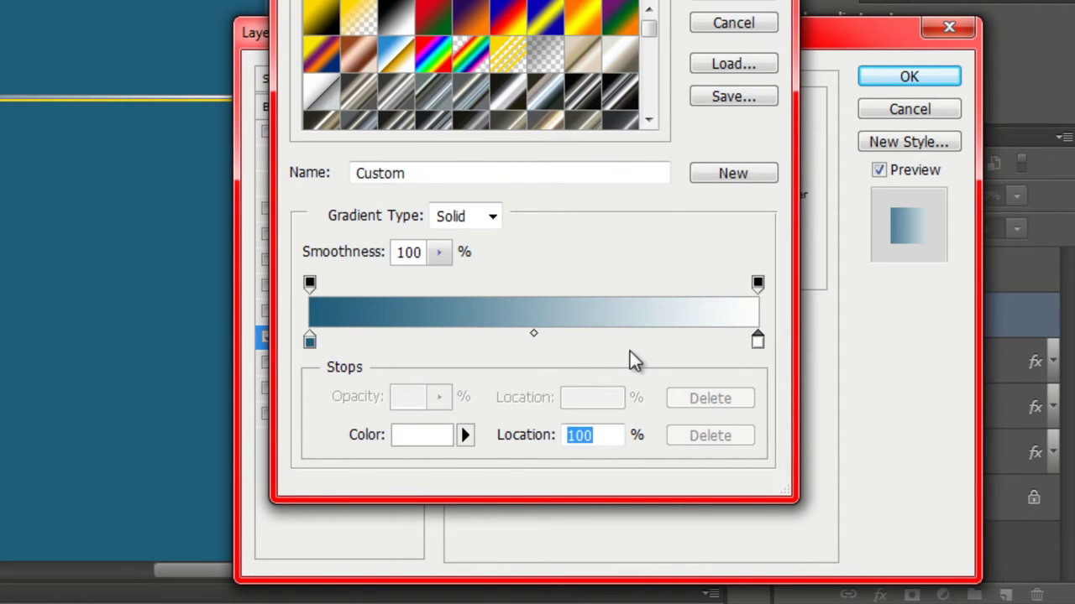
pyautogui.click(424, 436)
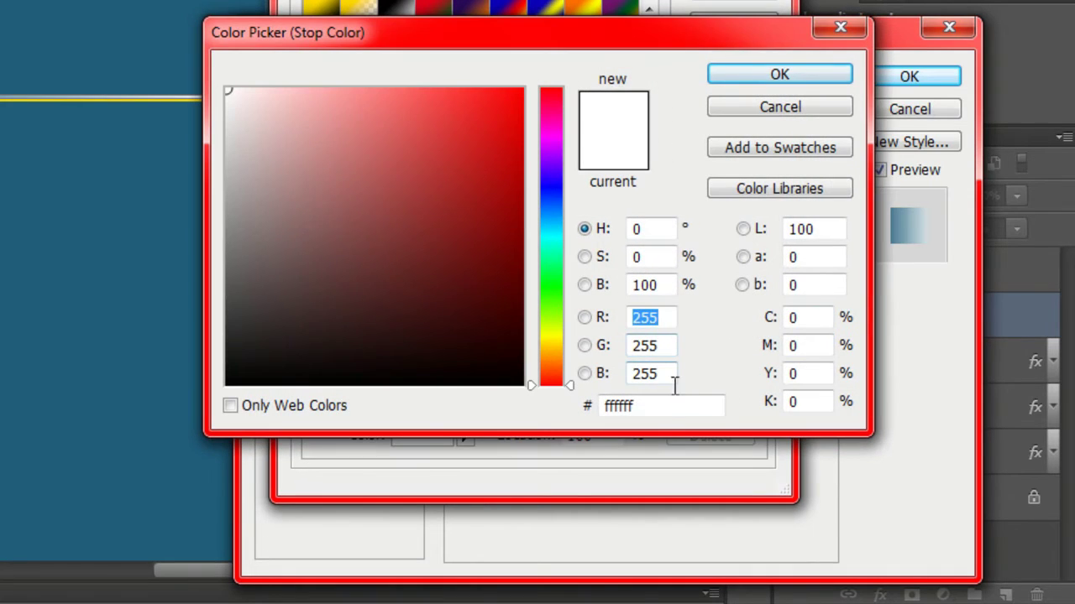
pyautogui.doubleClick(642, 406)
pyautogui.write('20')
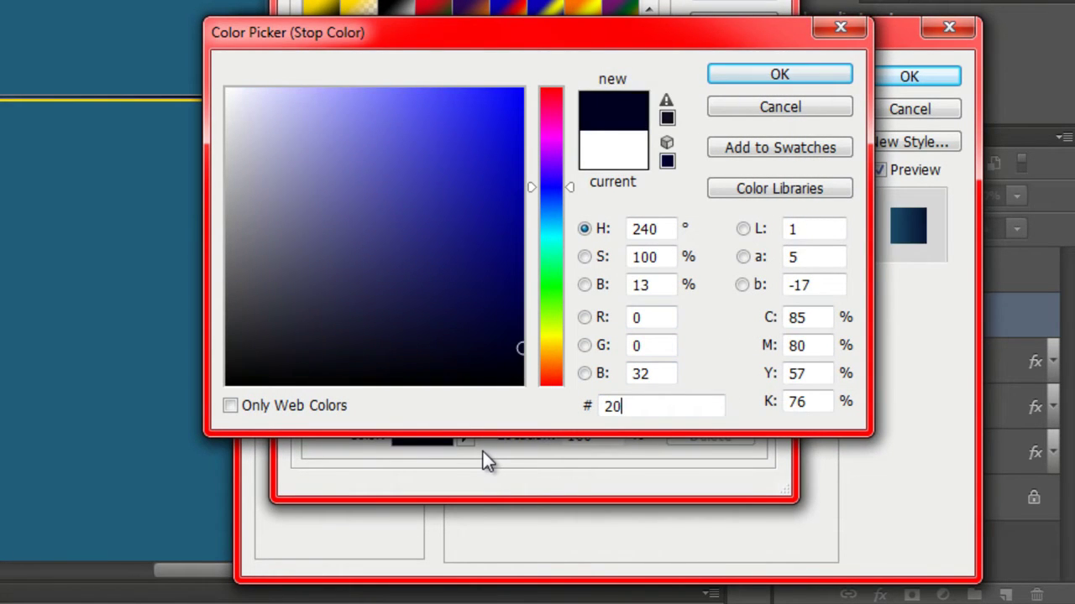
pyautogui.write('5d7a')
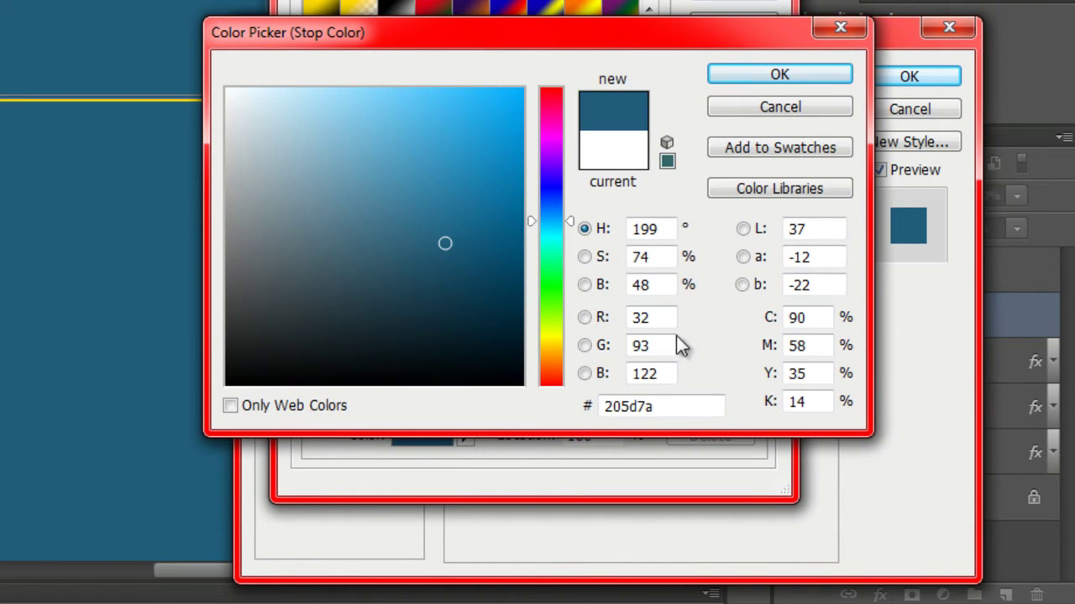
pyautogui.click(782, 74)
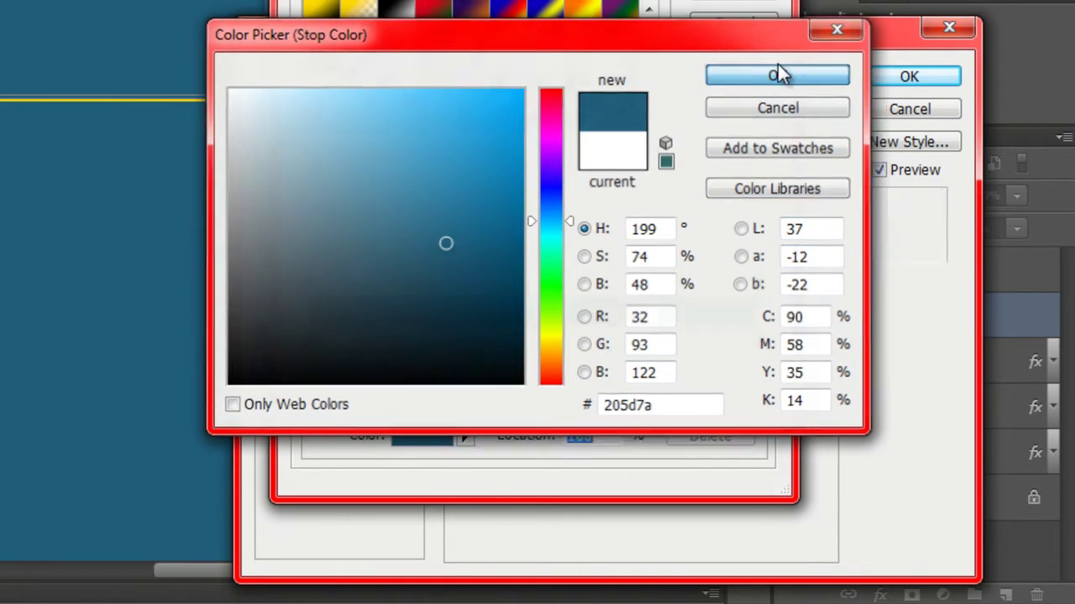
# Add a middle gradient stop at 50% coloured dark 0f2c3a.
pyautogui.click(534, 334)
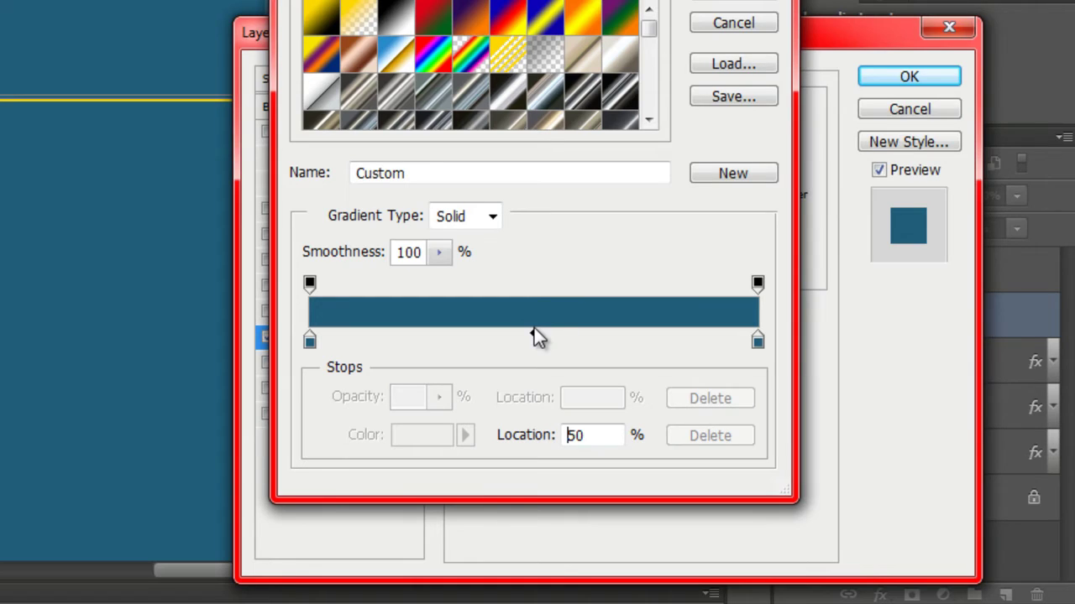
pyautogui.moveTo(534, 332); pyautogui.dragTo(530, 334)
pyautogui.click(538, 338)
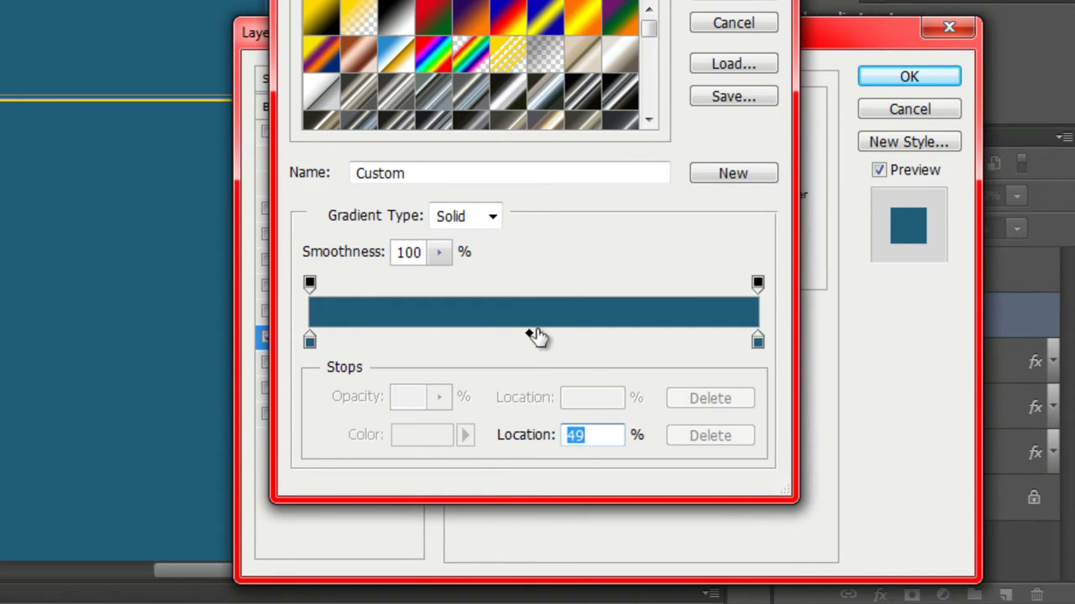
pyautogui.moveTo(538, 335); pyautogui.dragTo(534, 336)
pyautogui.click(424, 435)
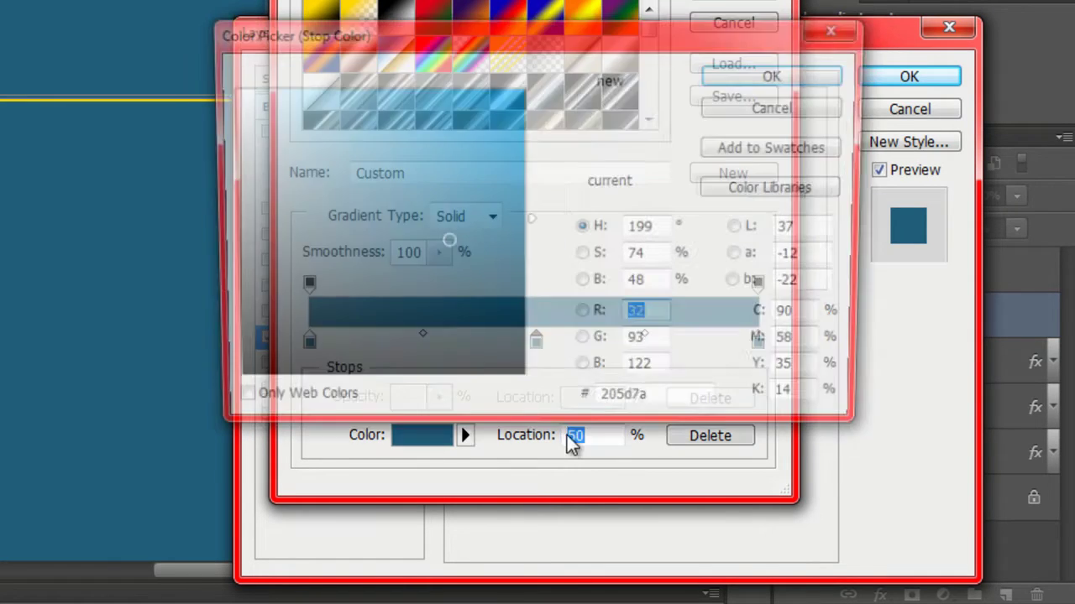
pyautogui.click(660, 406)
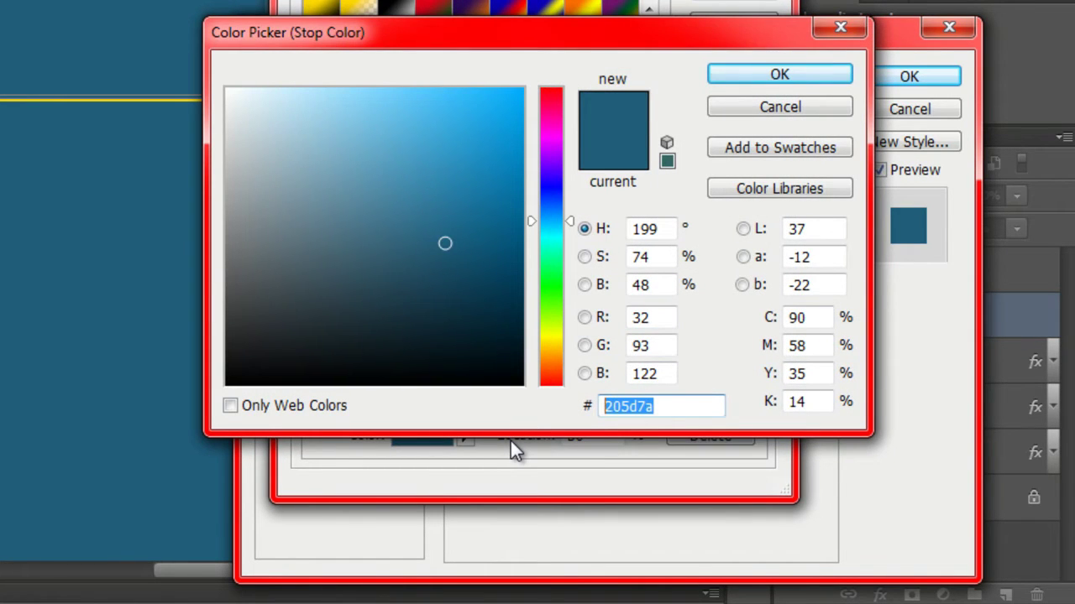
pyautogui.write('0f')
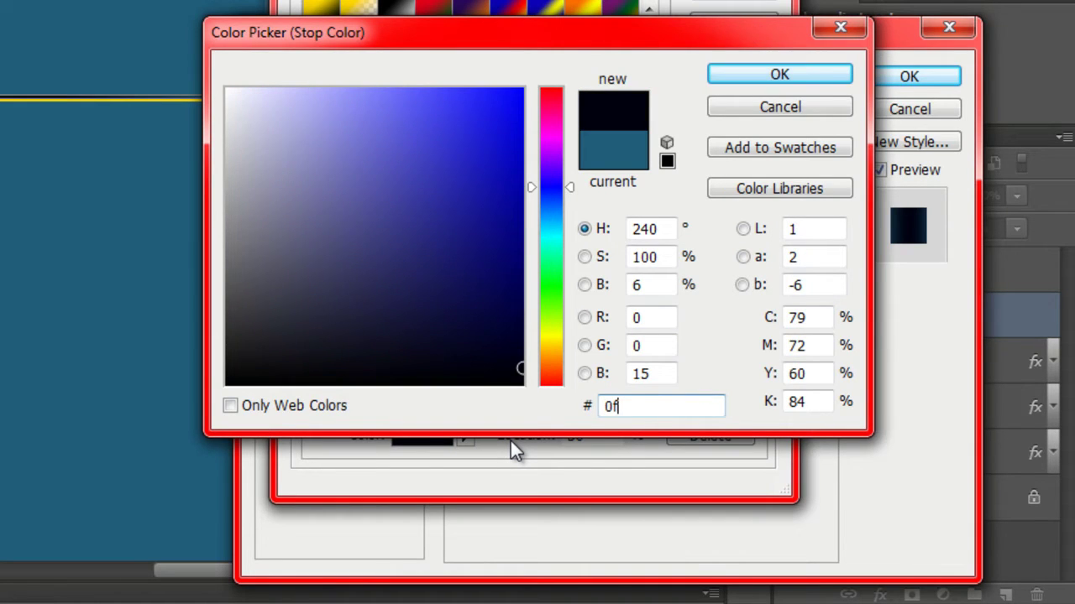
pyautogui.write('2c')
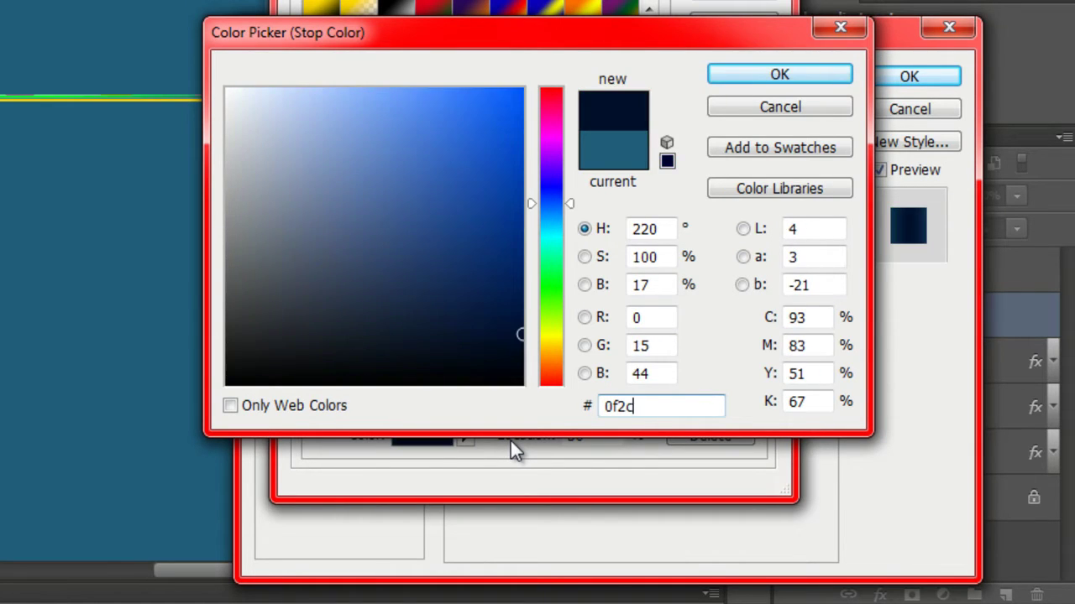
pyautogui.write('3a')
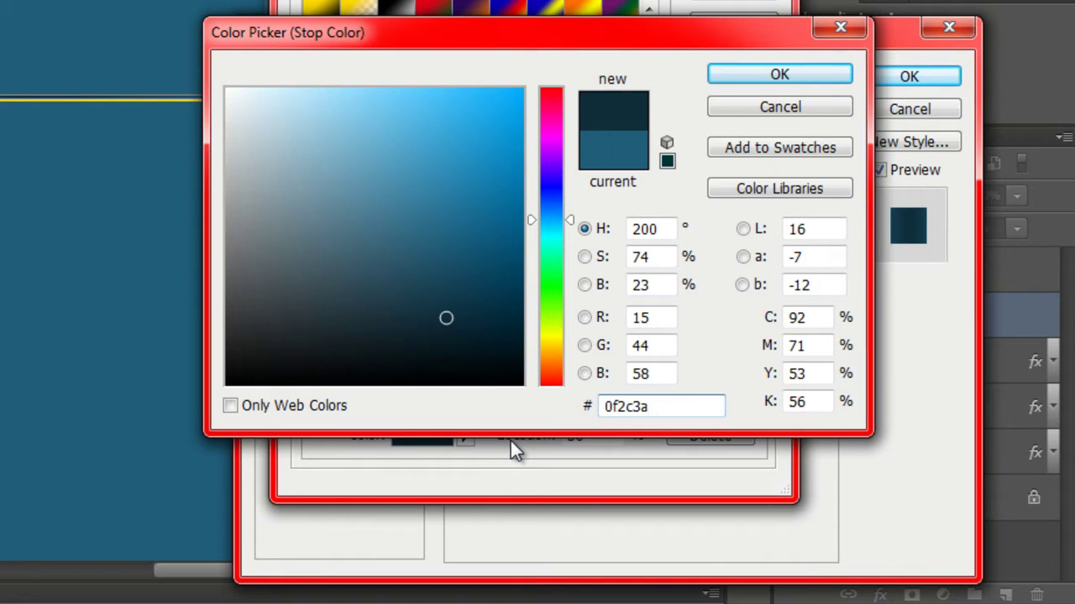
pyautogui.click(735, 77)
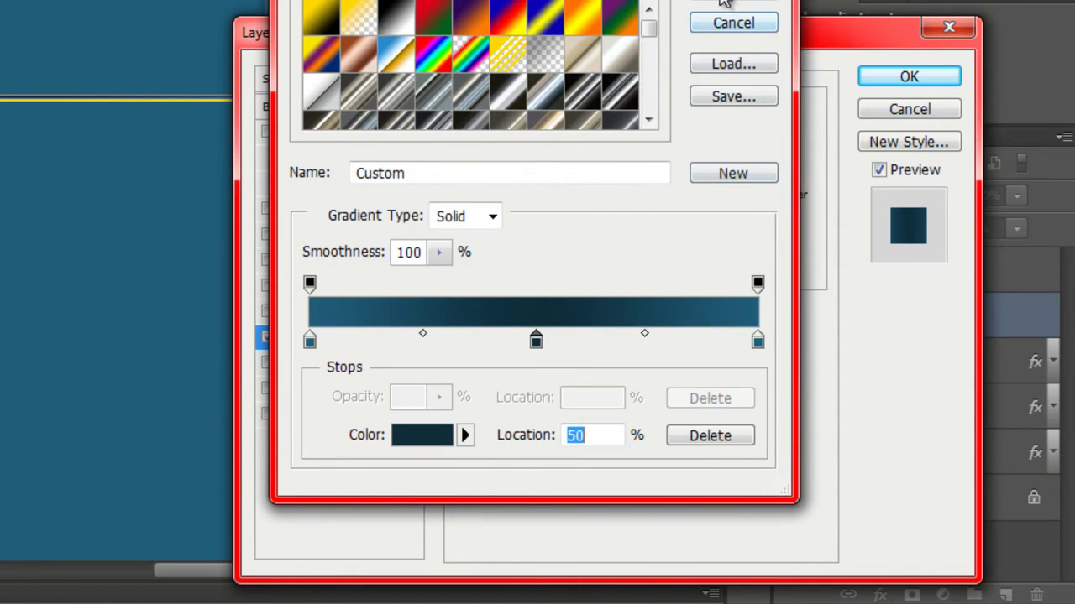
# Accept the gradient and apply the overlay to Rectangle 2, then select Rectangle 2 copy.
pyautogui.click(731, 2)
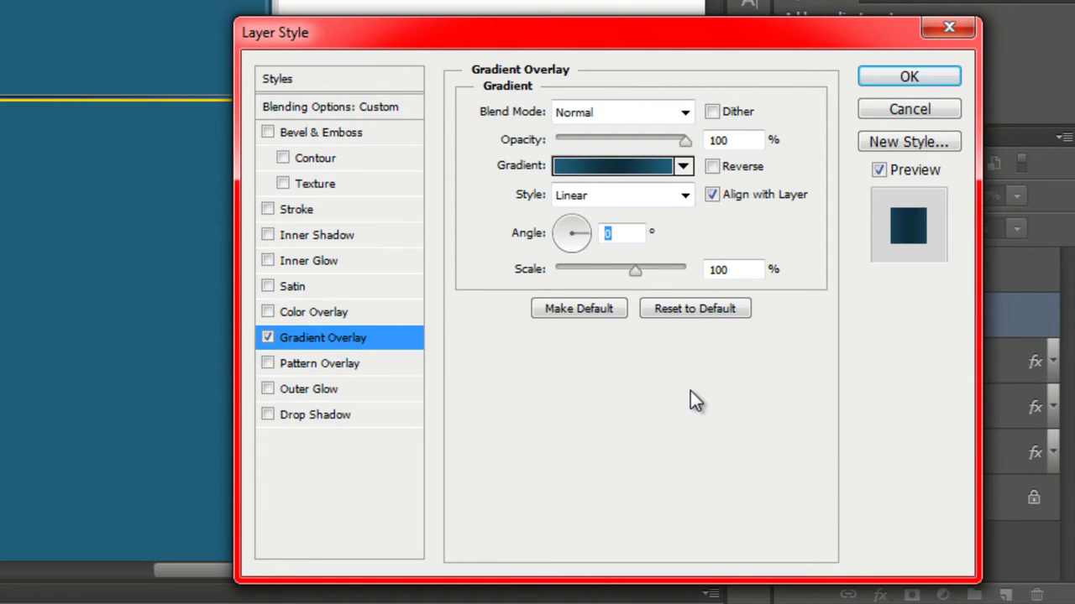
pyautogui.click(932, 78)
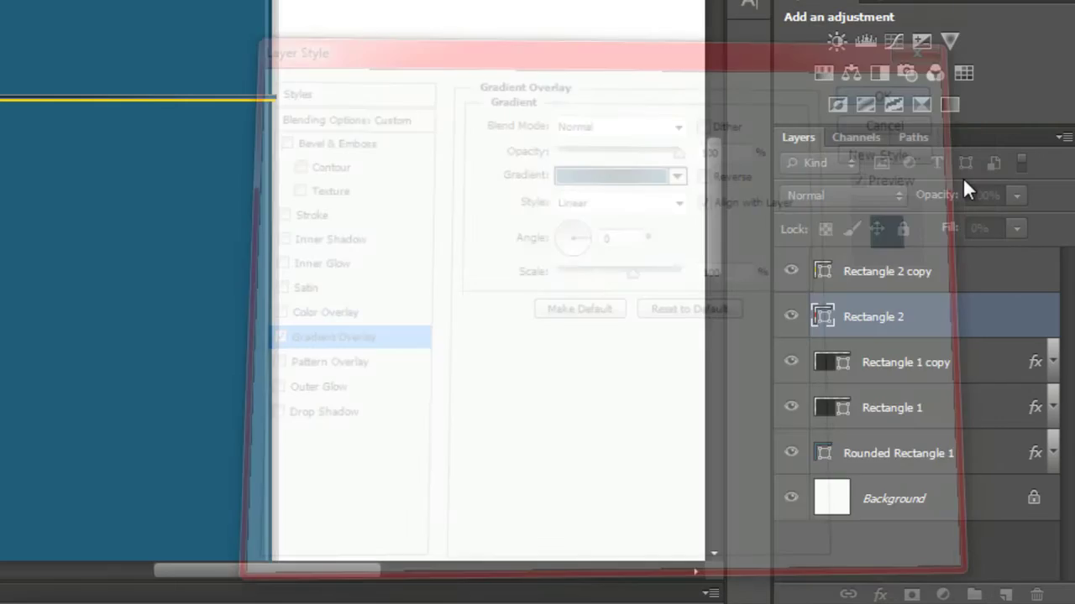
pyautogui.click(969, 287)
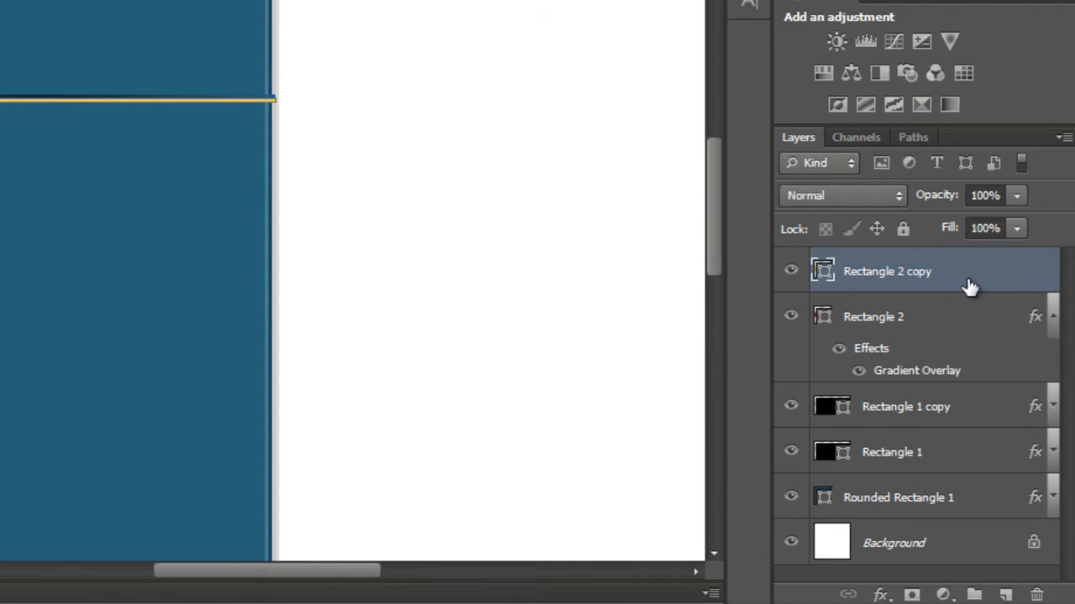
# Set Rectangle 2 copy's layer fill to 0%.
pyautogui.click(1016, 228)
pyautogui.moveTo(1013, 252); pyautogui.dragTo(891, 257)
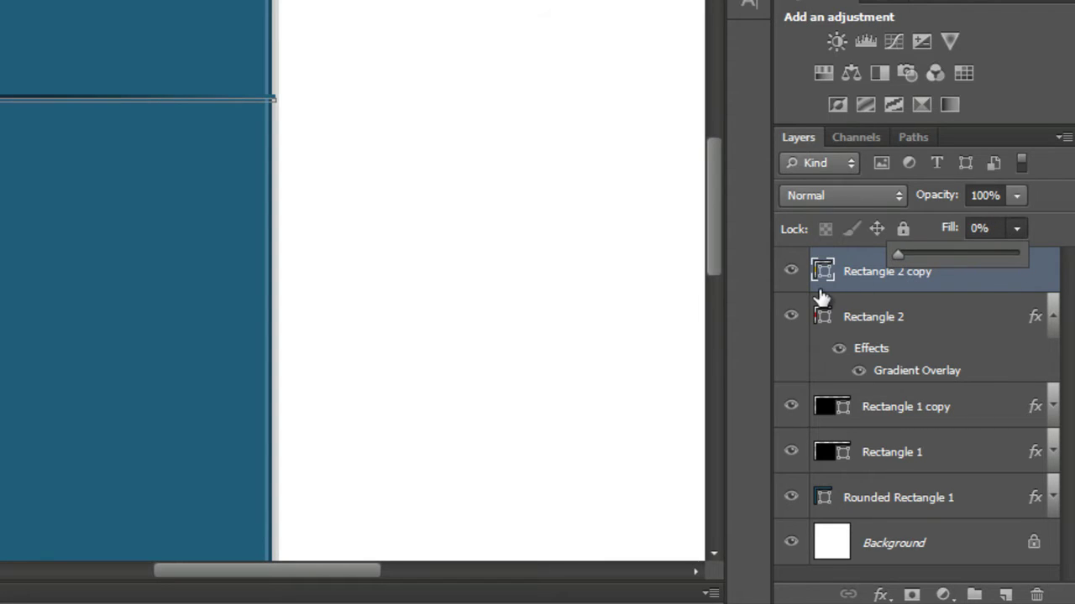
pyautogui.click(758, 271)
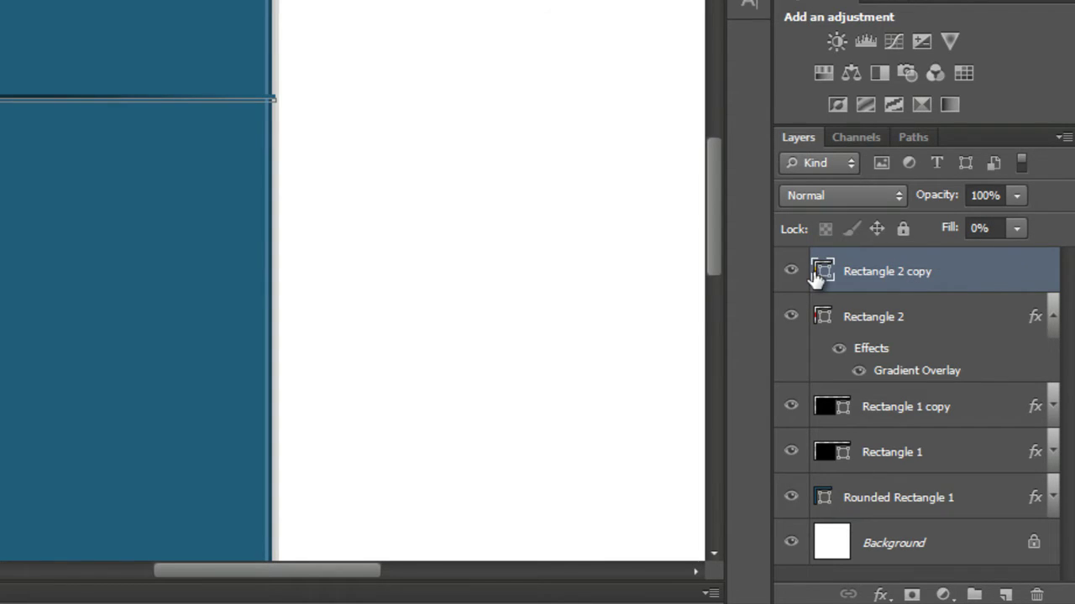
# Add a 0° Gradient Overlay to Rectangle 2 copy and start editing its left black stop.
pyautogui.doubleClick(996, 271)
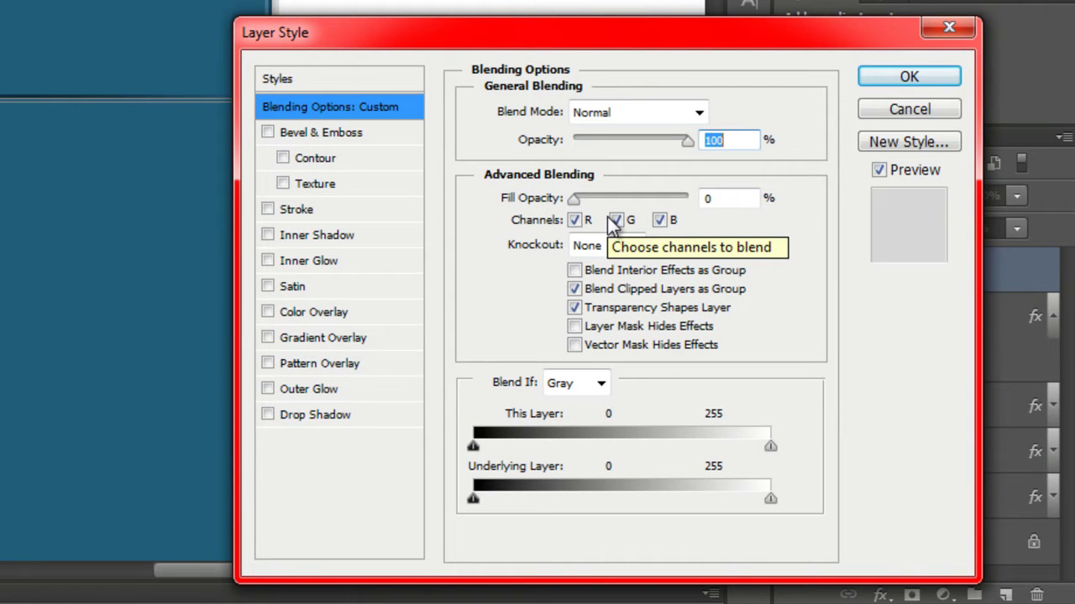
pyautogui.click(324, 338)
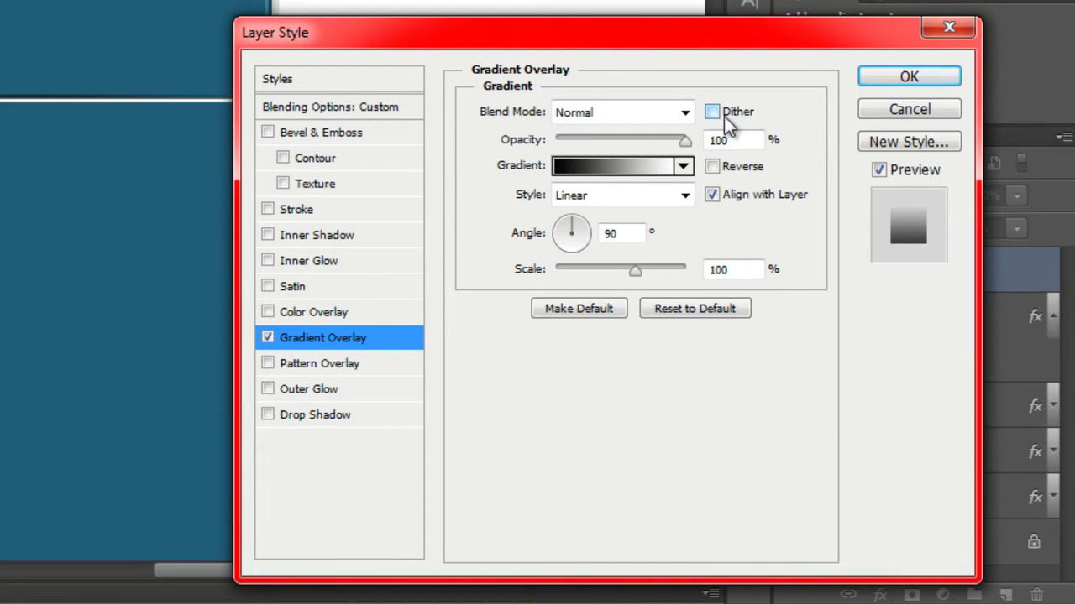
pyautogui.moveTo(578, 233); pyautogui.dragTo(595, 241)
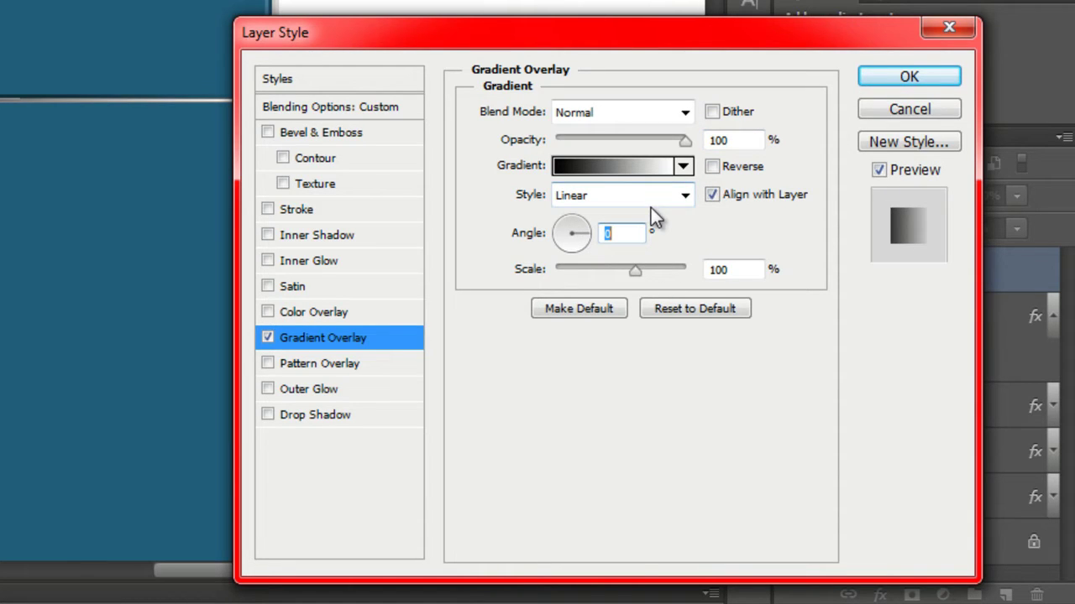
pyautogui.click(601, 165)
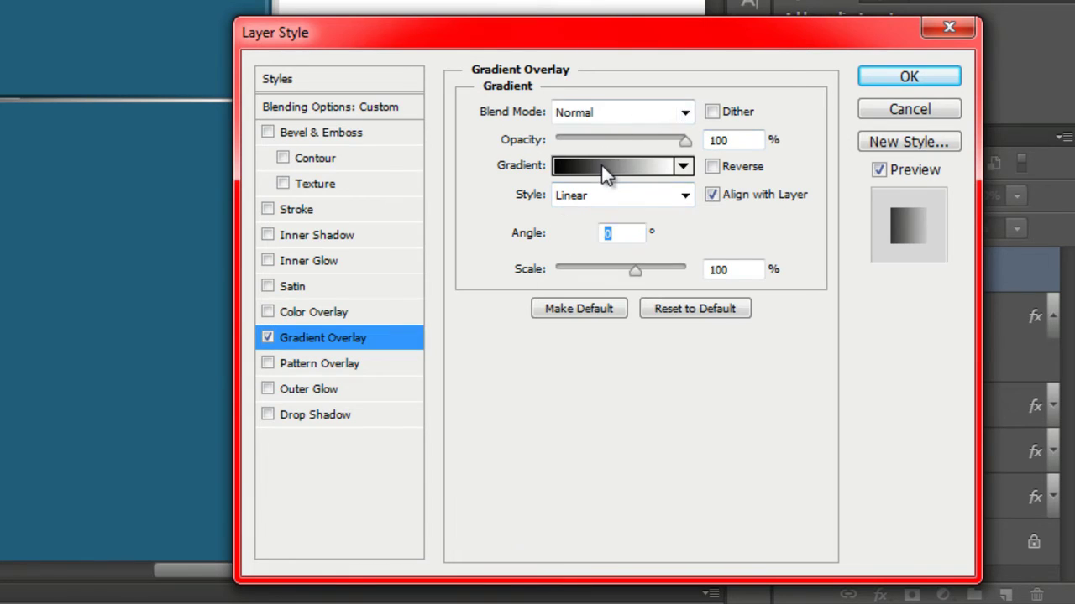
pyautogui.click(310, 342)
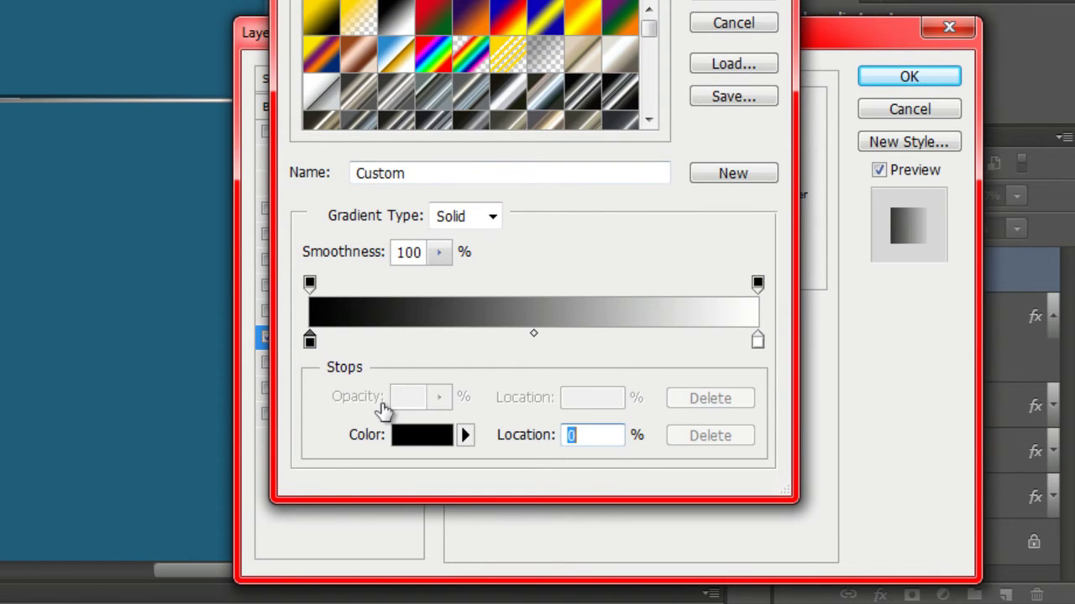
# Set both end stops of the copy's gradient to teal 205d7a.
pyautogui.click(418, 450)
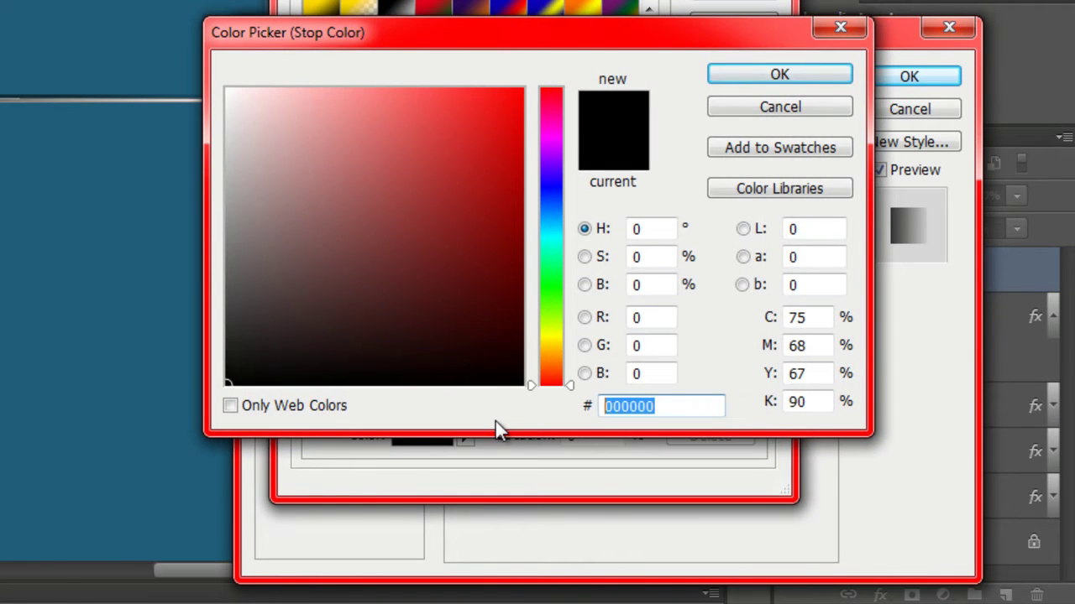
pyautogui.write('2')
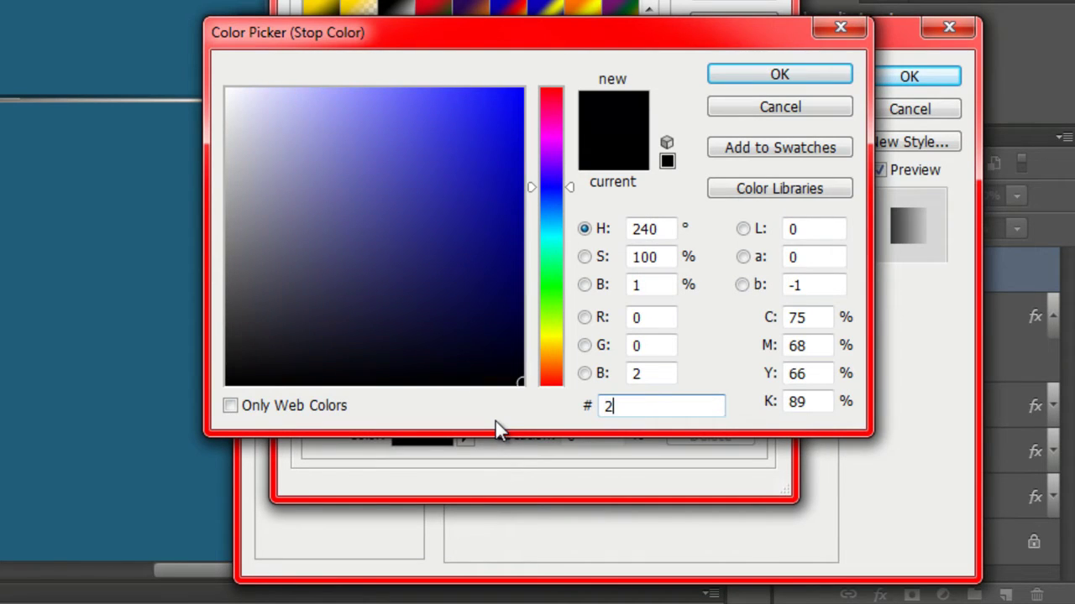
pyautogui.write('05d7a')
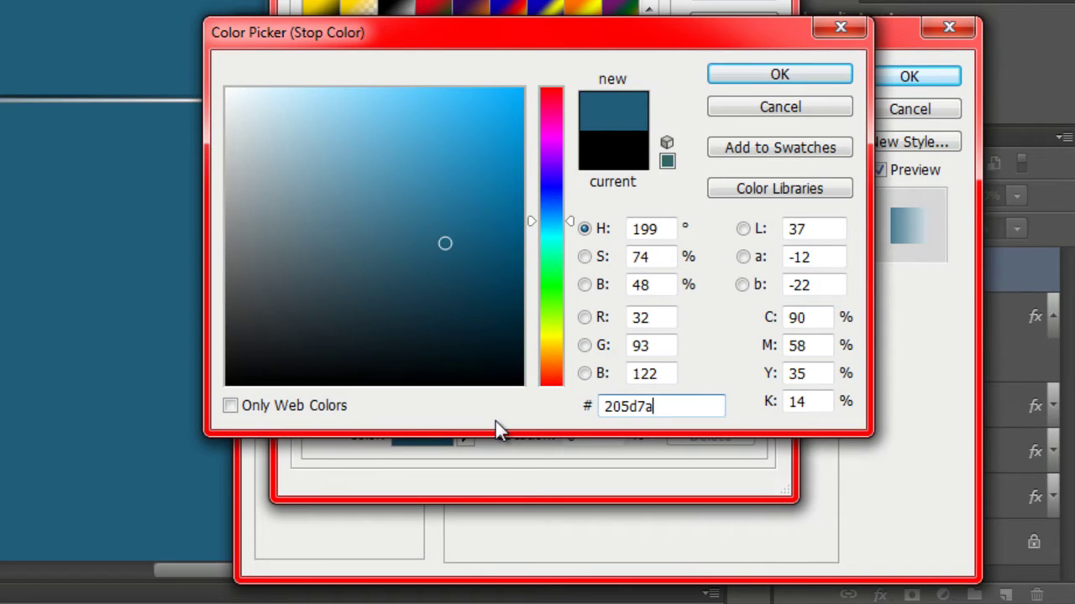
pyautogui.doubleClick(625, 406)
pyautogui.hotkey('ctrl', 'c')
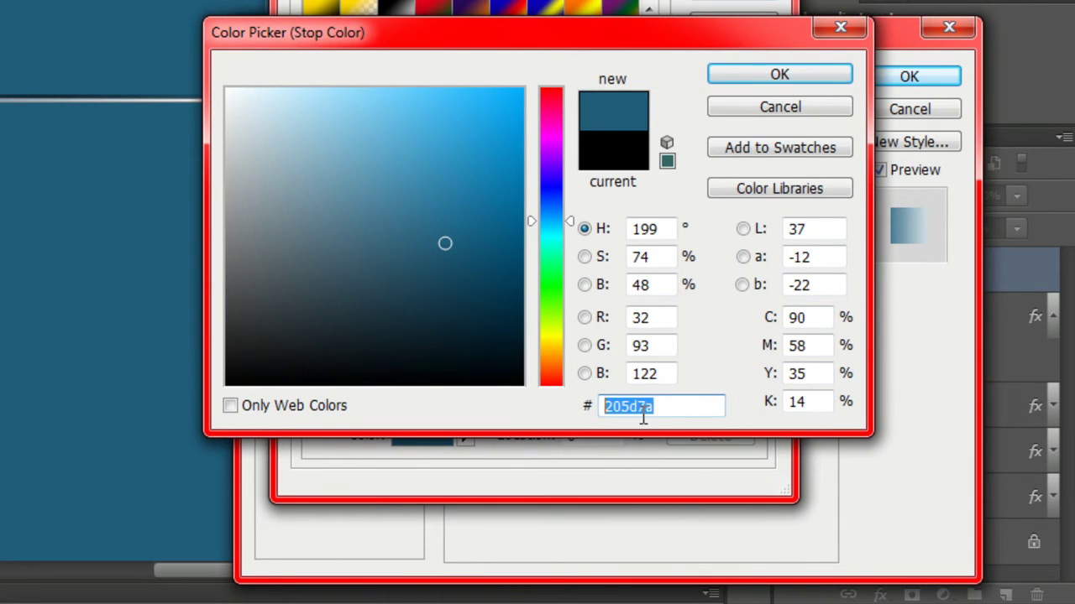
pyautogui.click(729, 72)
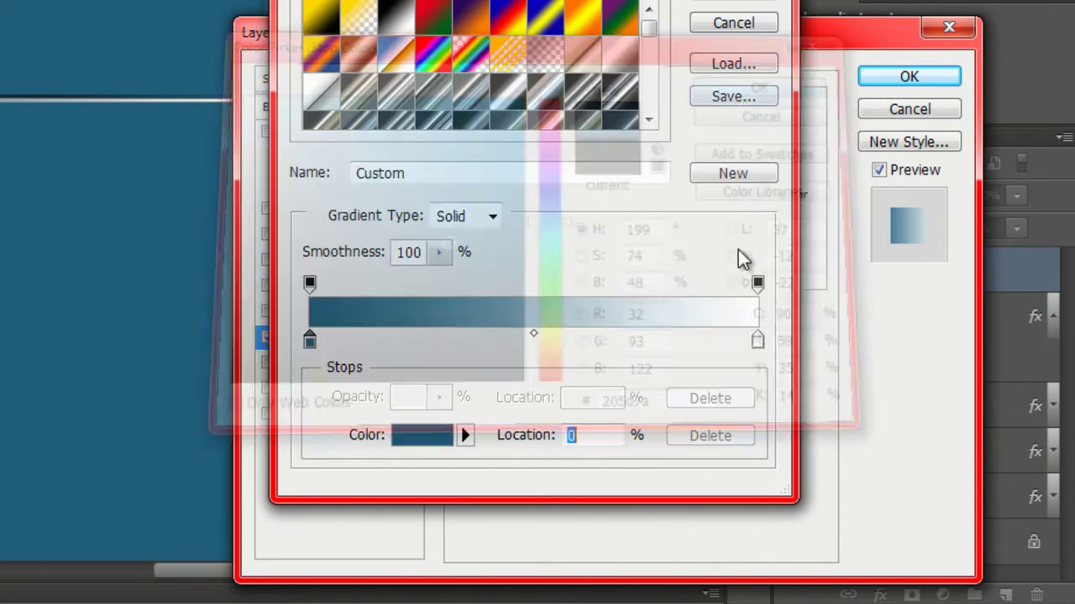
pyautogui.click(756, 340)
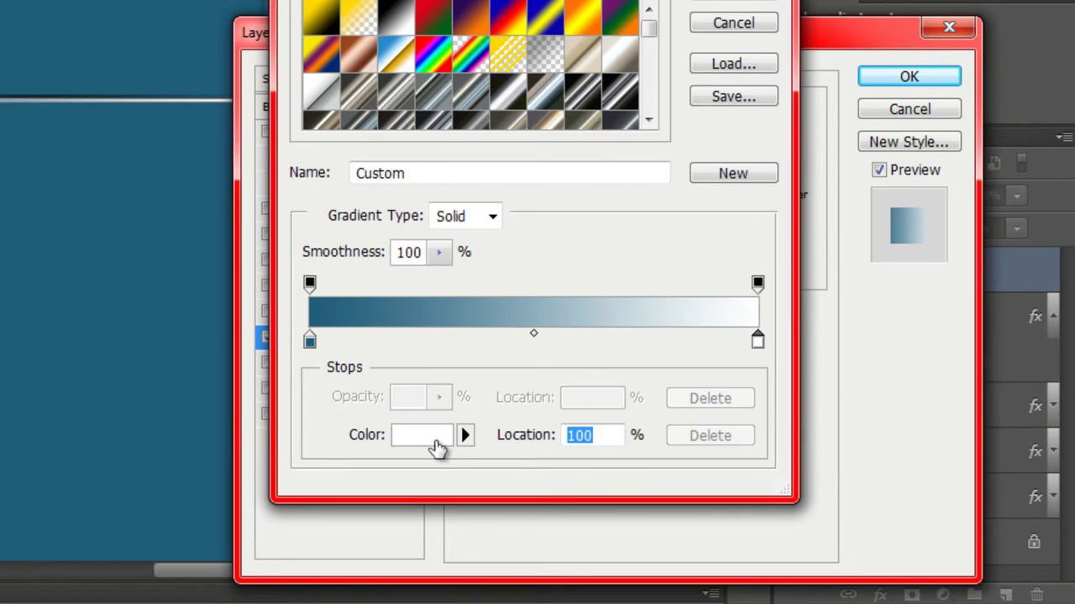
pyautogui.click(432, 438)
pyautogui.doubleClick(646, 407)
pyautogui.hotkey('ctrl', 'v')
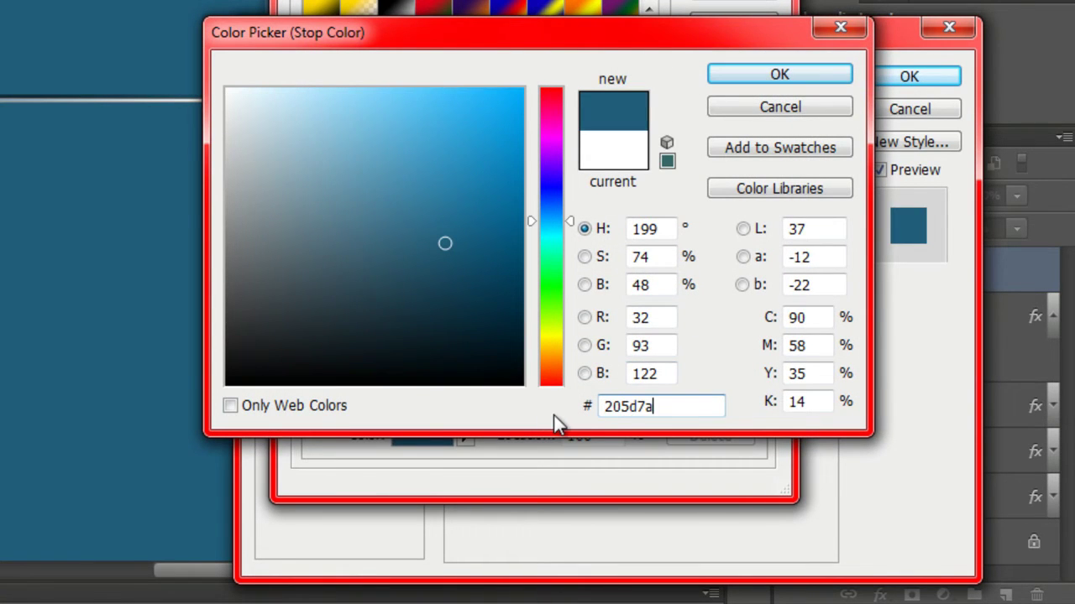
pyautogui.click(769, 77)
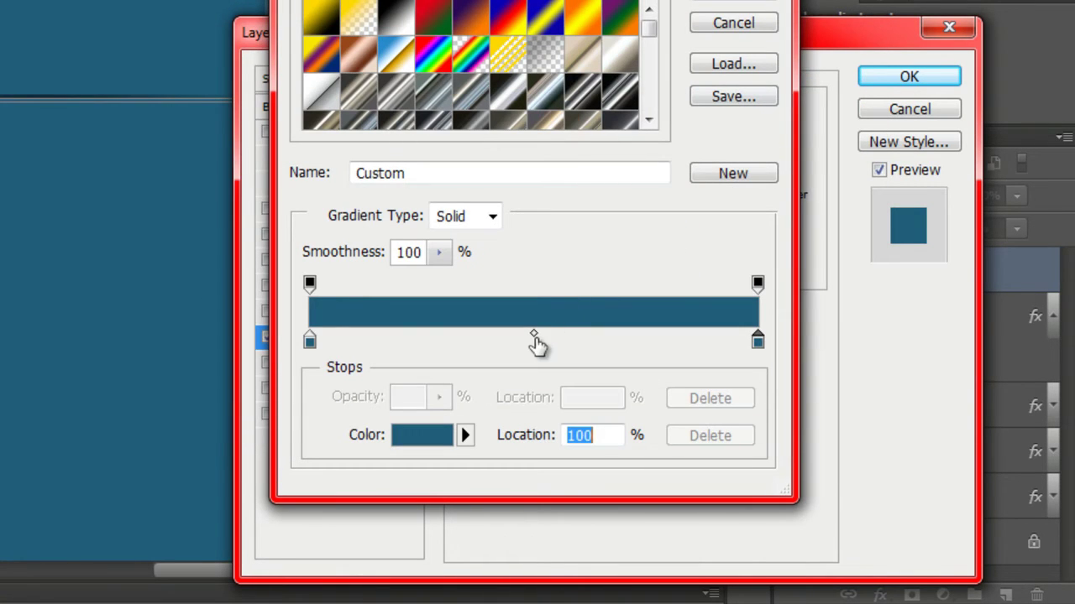
# Add a 50% middle stop coloured light blue 7ca7c5 and accept the gradient.
pyautogui.click(534, 335)
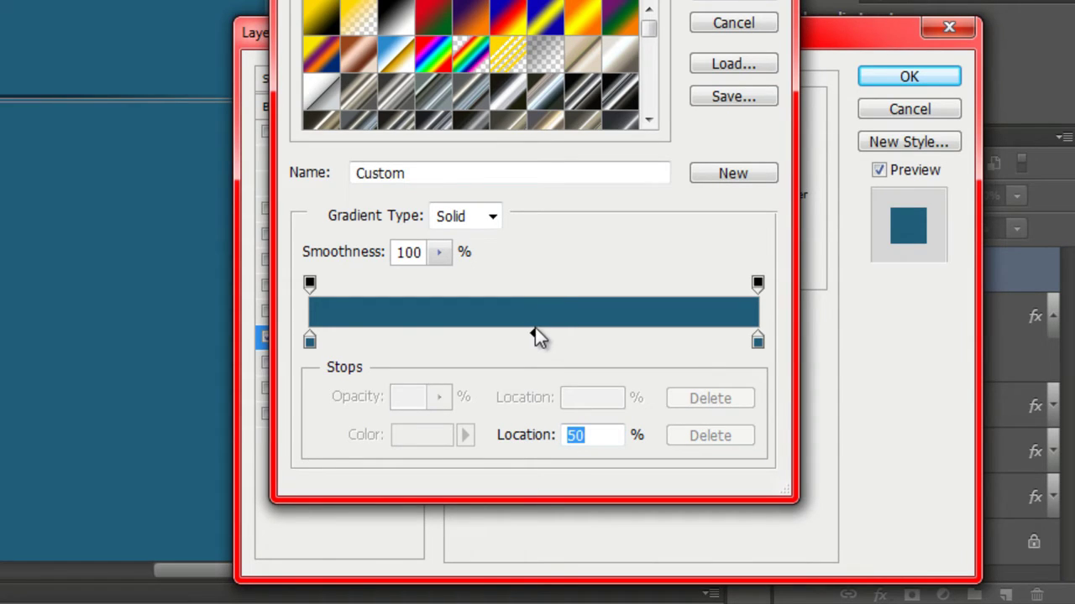
pyautogui.click(540, 339)
pyautogui.moveTo(542, 338); pyautogui.dragTo(536, 337)
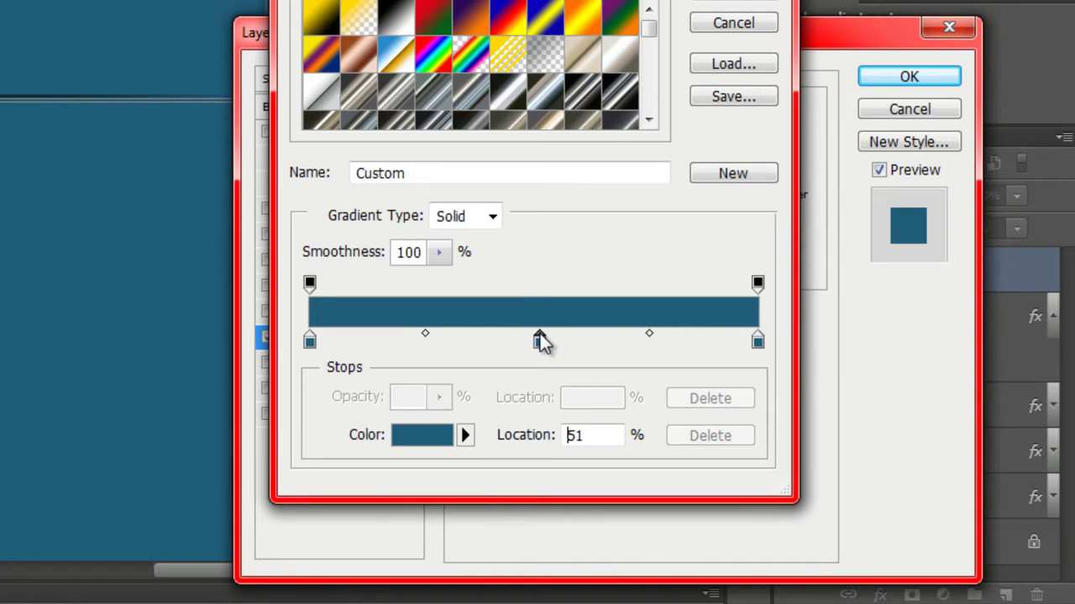
pyautogui.click(416, 443)
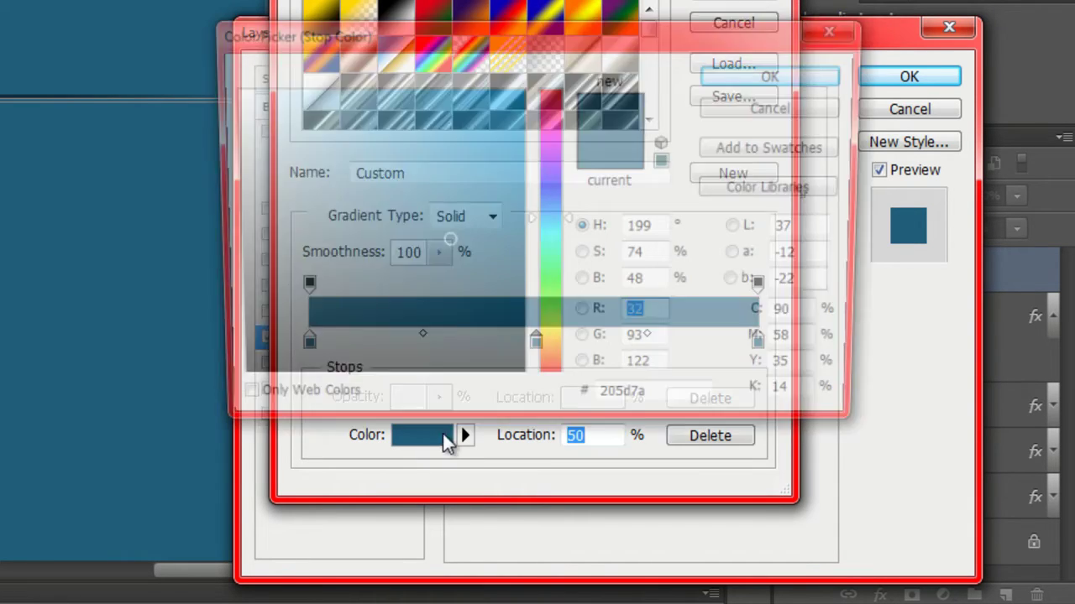
pyautogui.moveTo(655, 406); pyautogui.dragTo(455, 438)
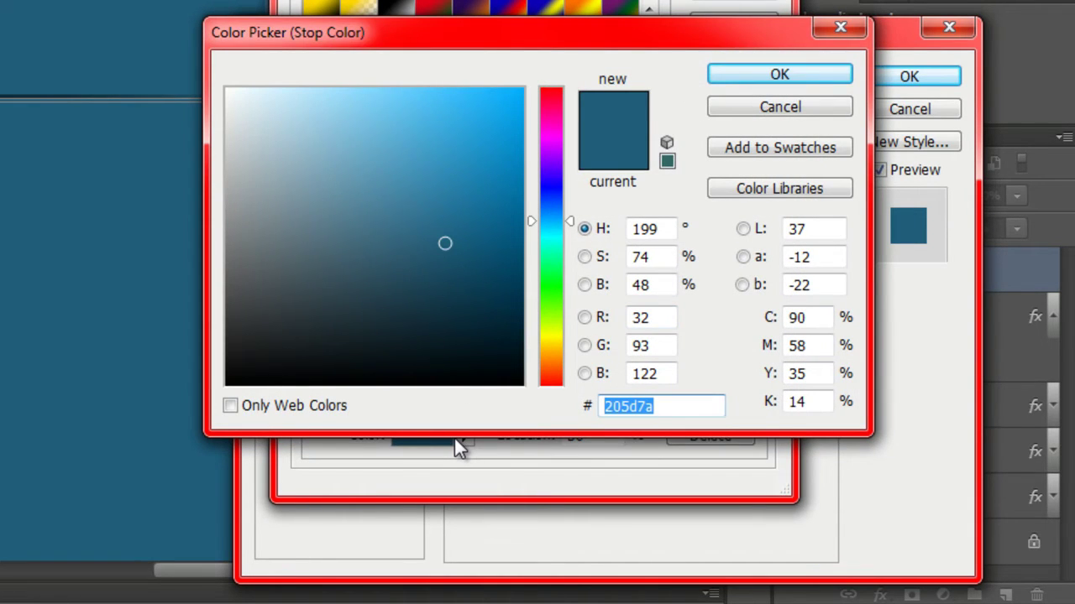
pyautogui.write('7')
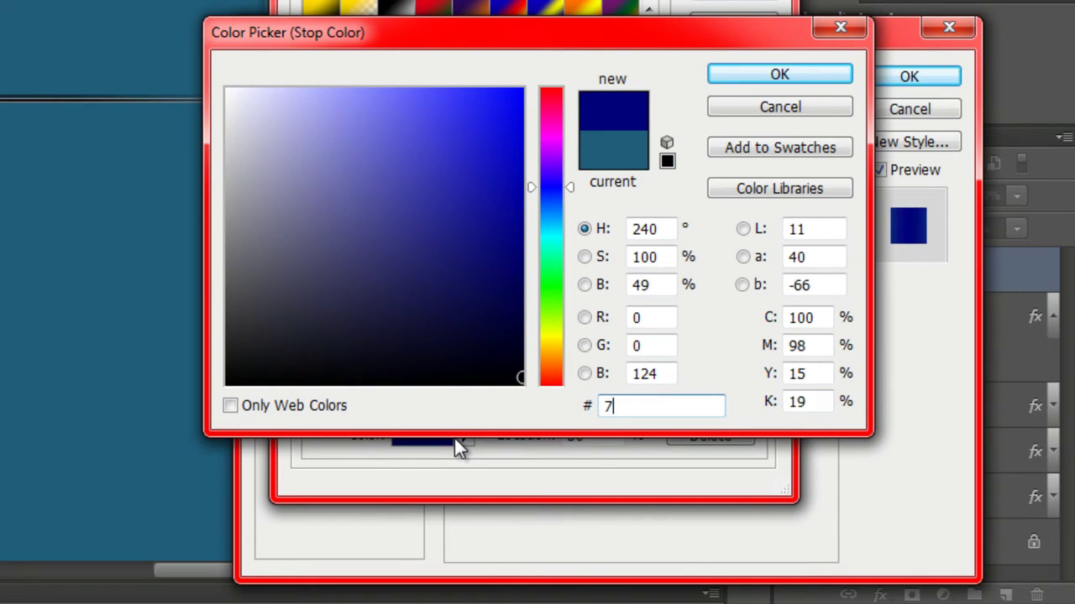
pyautogui.write('ca7c5')
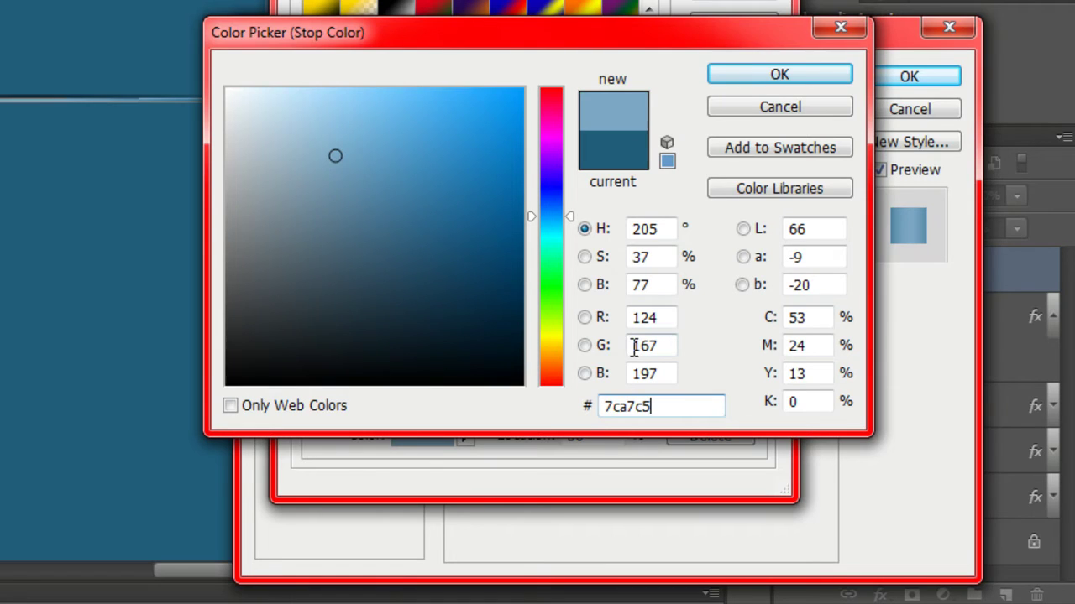
pyautogui.click(755, 76)
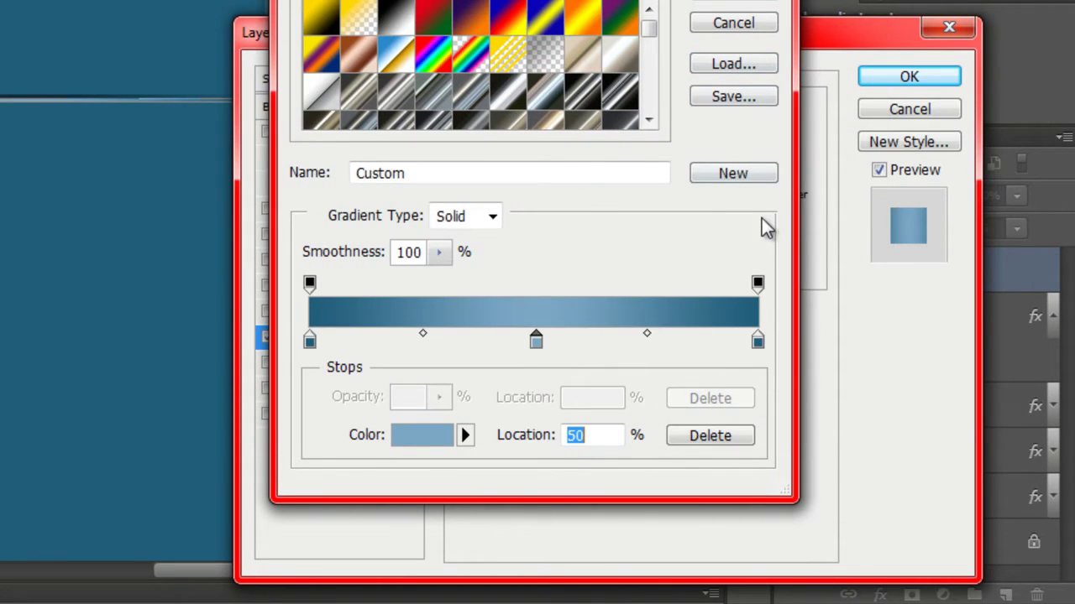
pyautogui.click(751, 4)
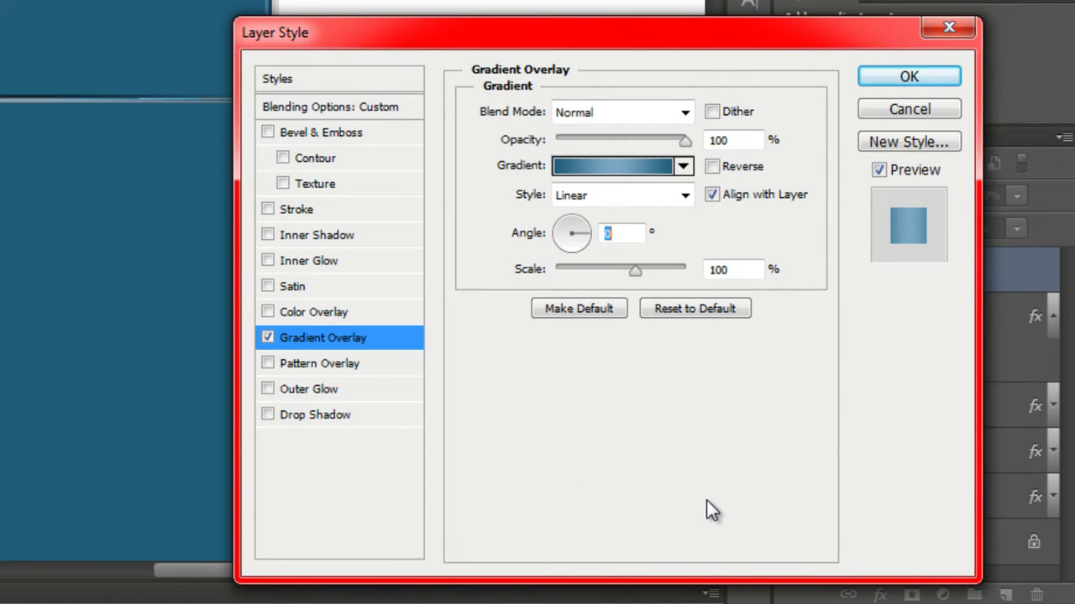
# Apply the gradient overlay to Rectangle 2 copy and collapse both layers' effect lists.
pyautogui.click(893, 78)
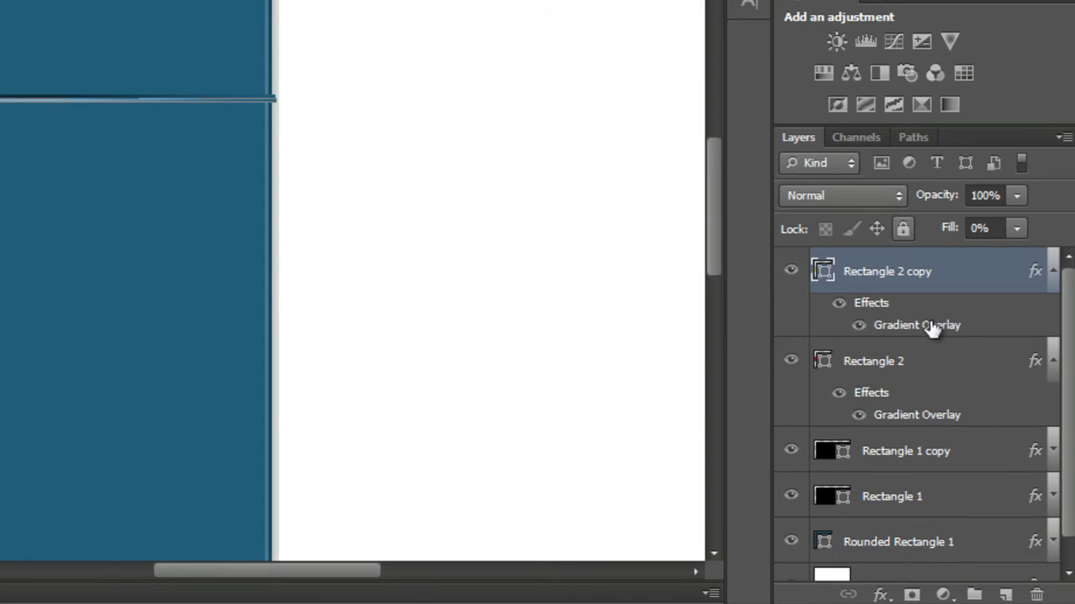
pyautogui.click(974, 577)
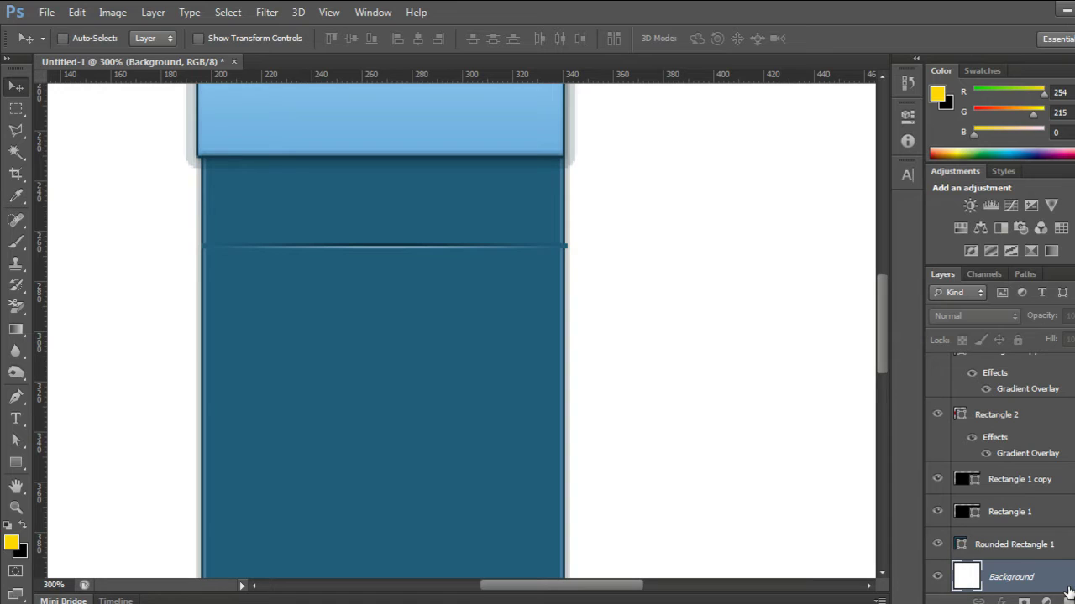
pyautogui.scroll(1, 999, 470)
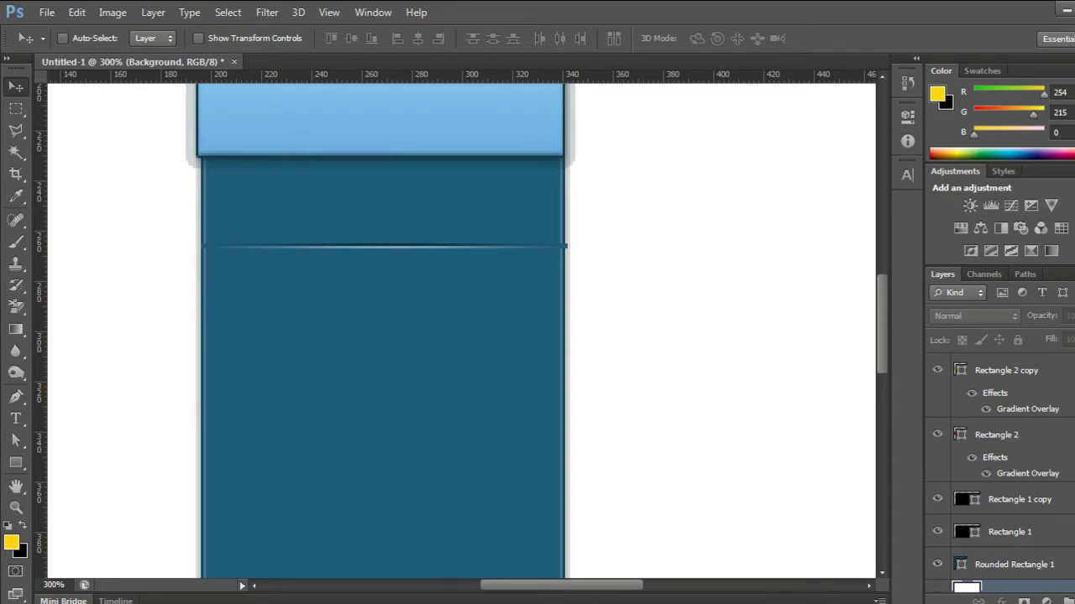
pyautogui.click(1073, 370)
pyautogui.click(1073, 403)
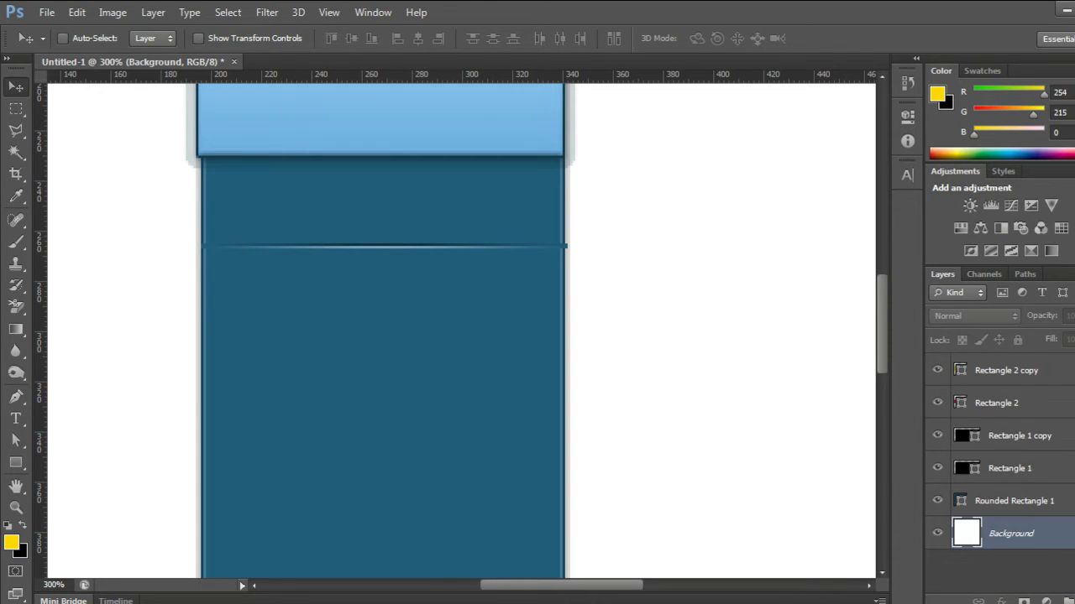
pyautogui.click(1063, 375)
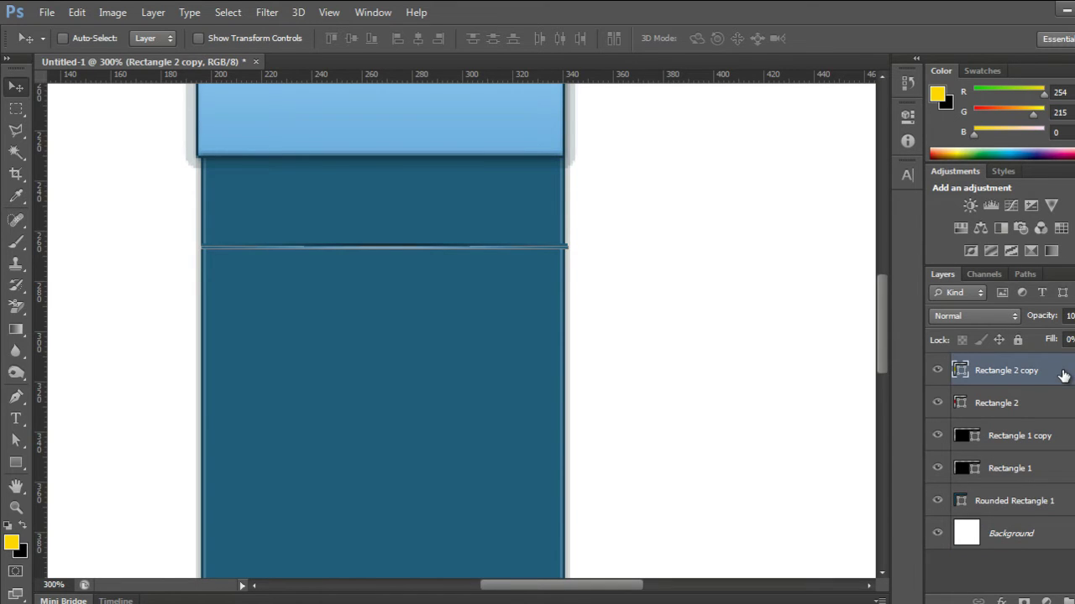
# Set the preferences grid to one gridline every 5 pixels and zoom out to 200%.
pyautogui.click(76, 13)
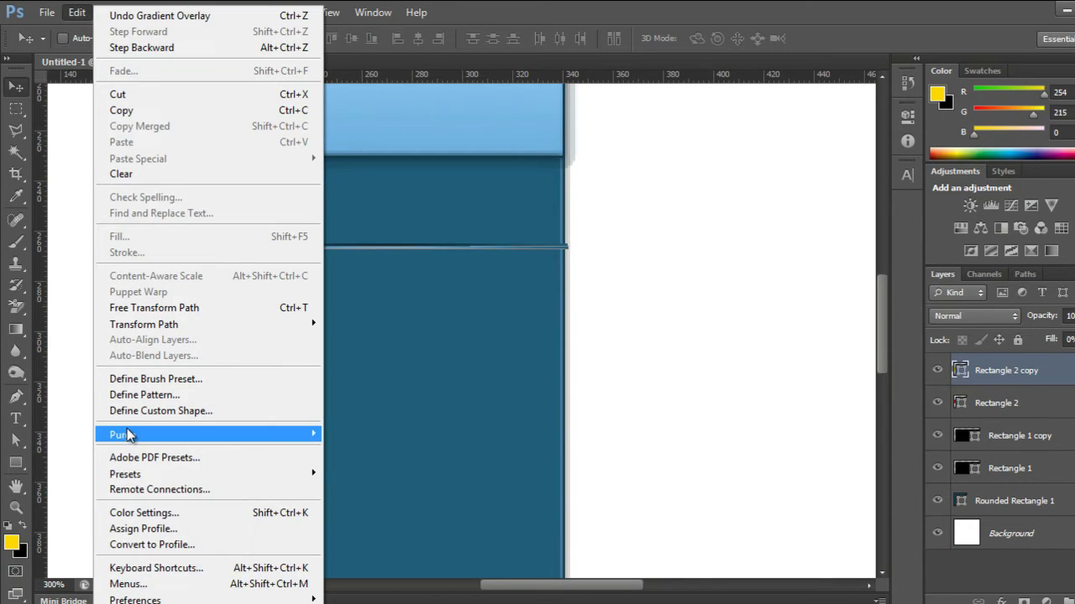
pyautogui.moveTo(134, 598)
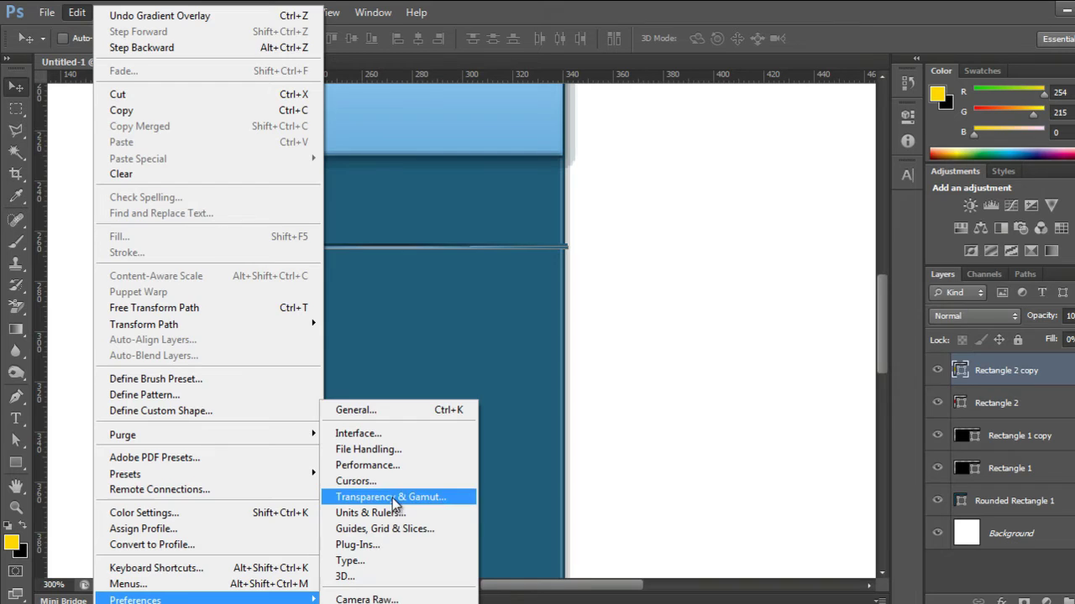
pyautogui.click(393, 527)
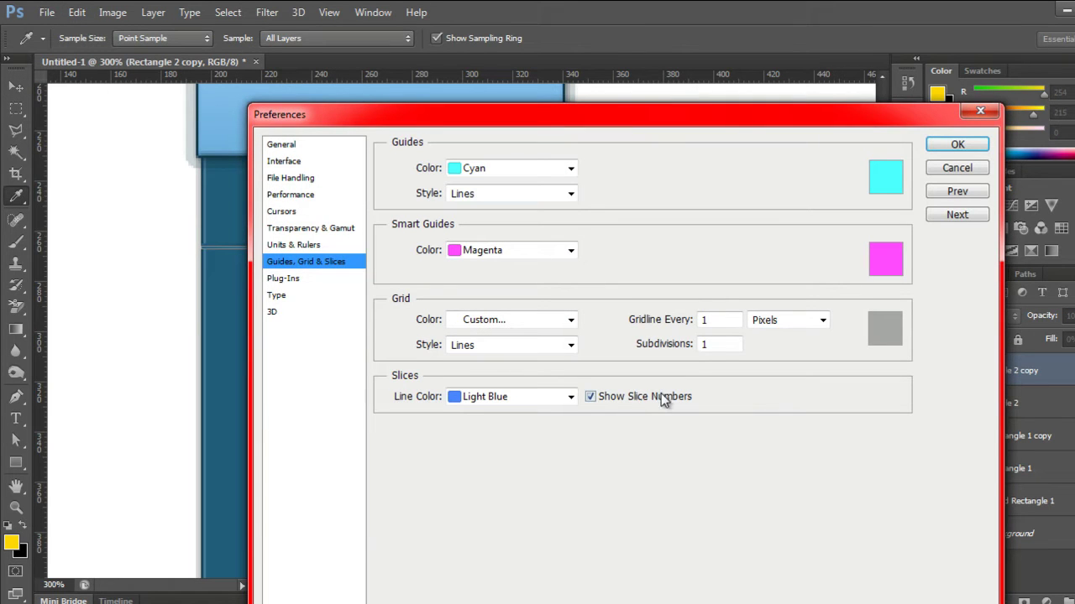
pyautogui.doubleClick(713, 320)
pyautogui.write('5')
pyautogui.click(948, 147)
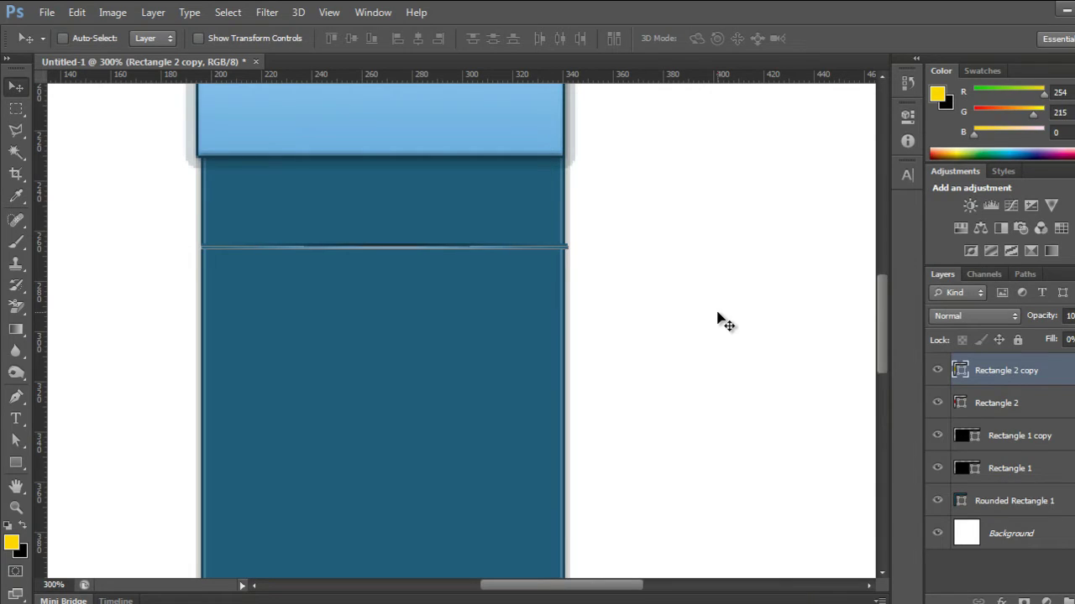
pyautogui.hotkey('ctrl', '-')
pyautogui.hotkey('ctrl', '-')
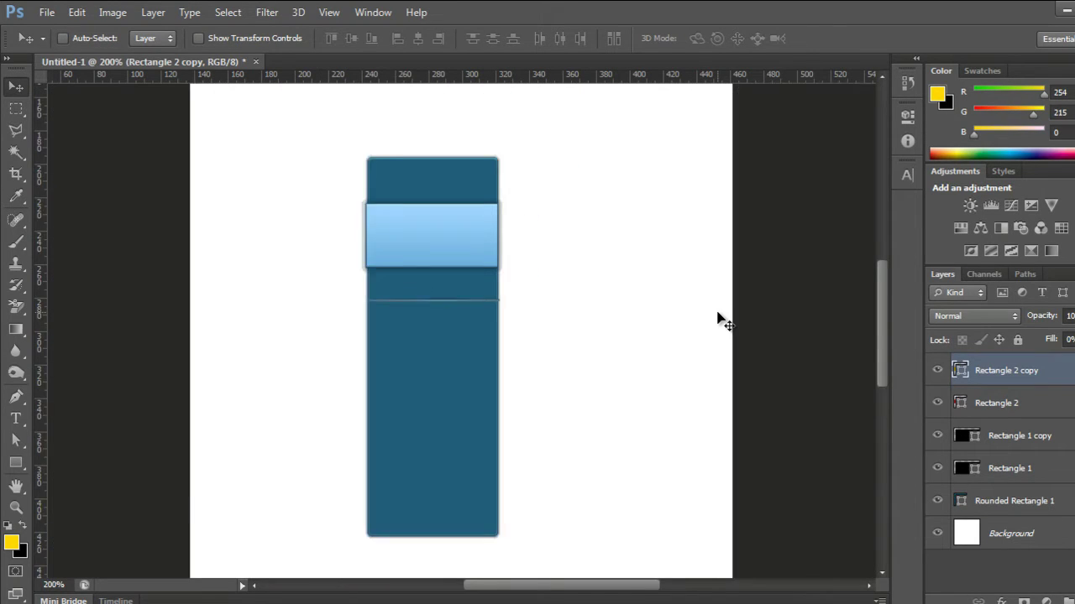
# Group the Rectangle 2 copy and Rectangle 2 divider layers into Group 1.
pyautogui.click(993, 541)
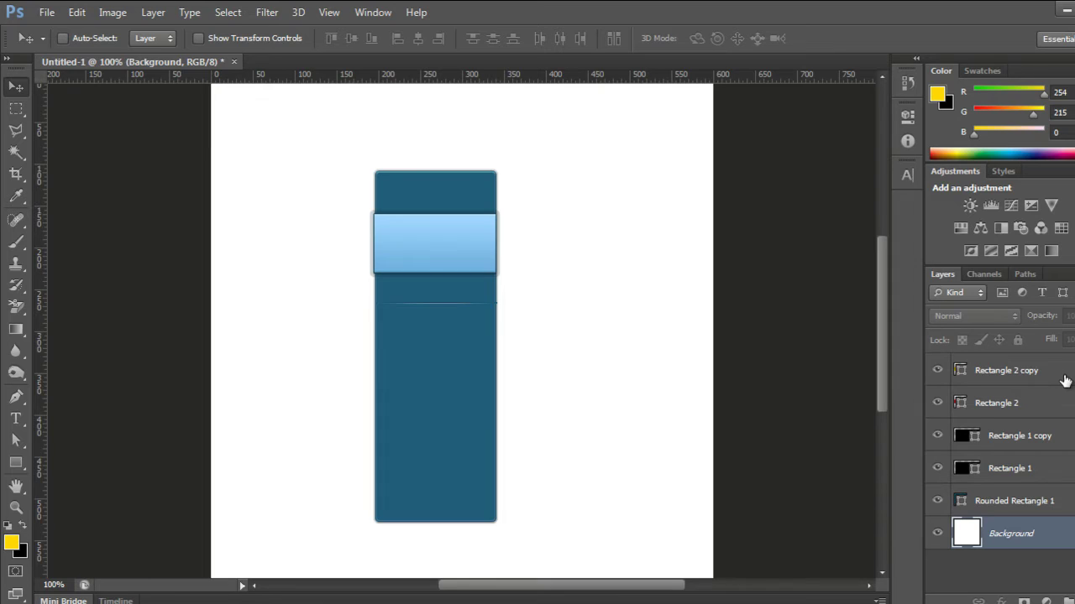
pyautogui.hotkey('ctrl', '0')
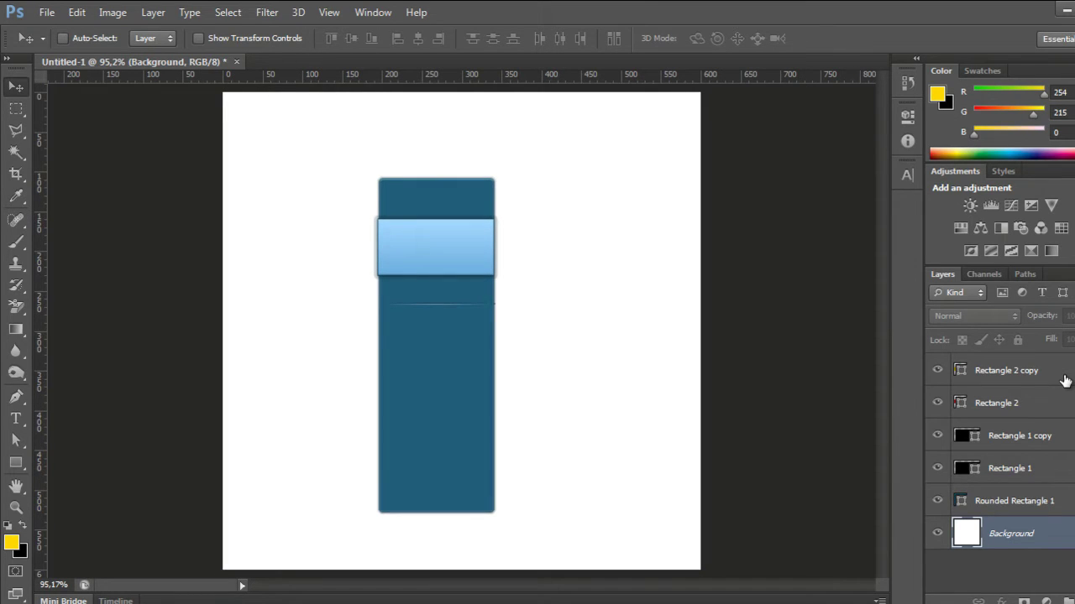
pyautogui.click(1057, 376)
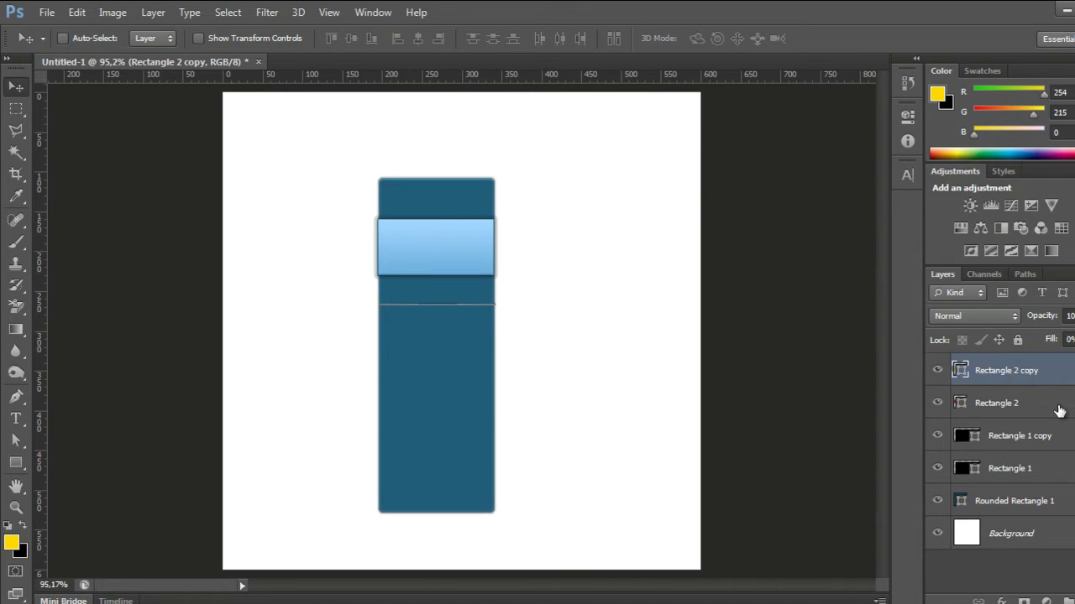
pyautogui.keyDown('shift'); pyautogui.click(1057, 411); pyautogui.keyUp('shift')
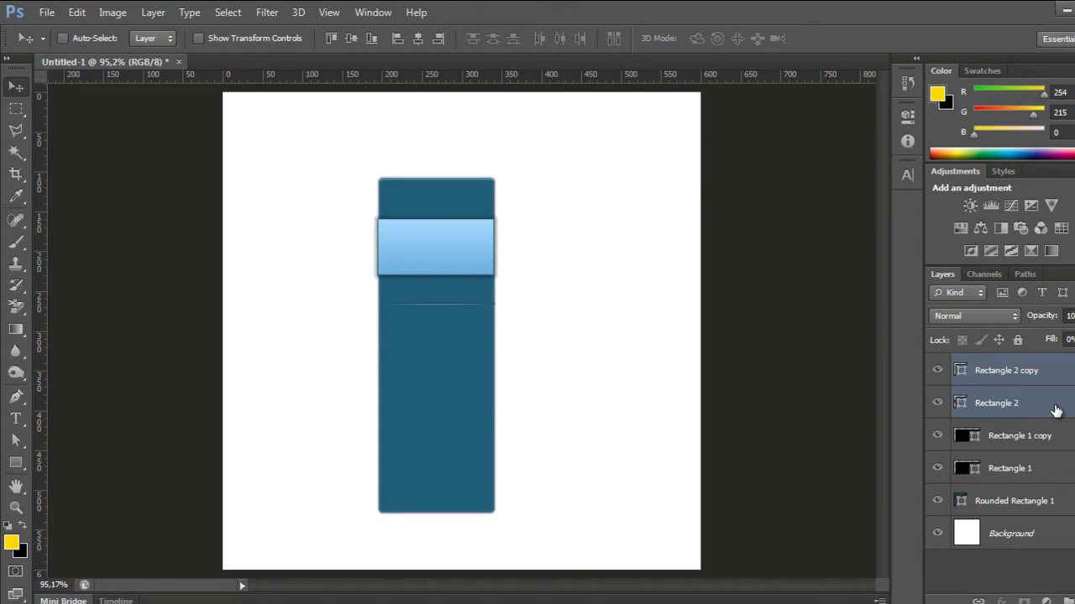
pyautogui.hotkey('ctrl', 'g')
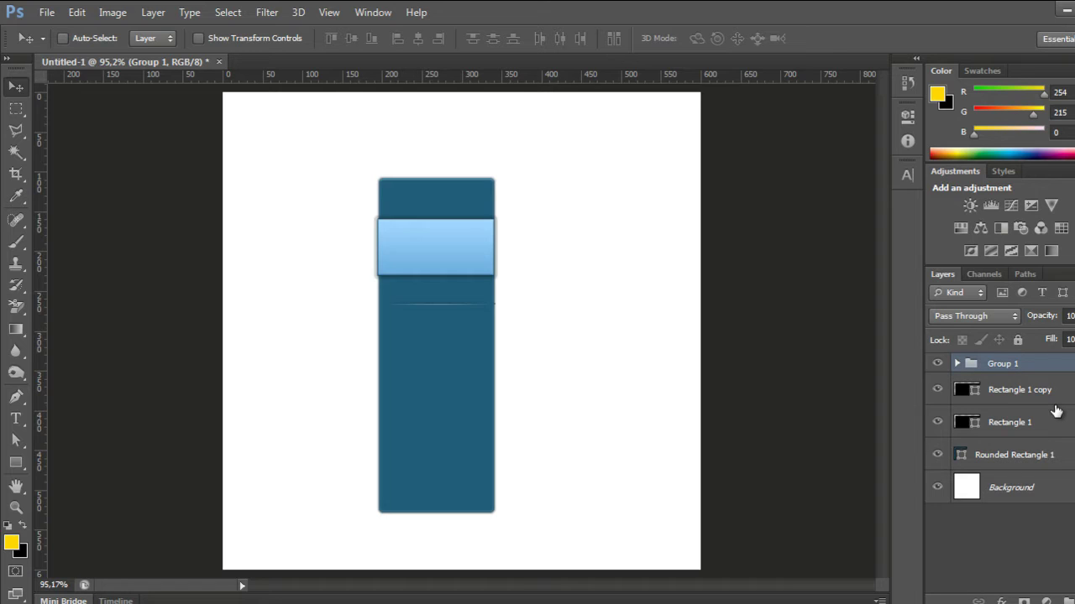
# Duplicate Group 1 as Group 1 copy and nudge it down as a second divider line.
pyautogui.hotkey('ctrl', 'g')
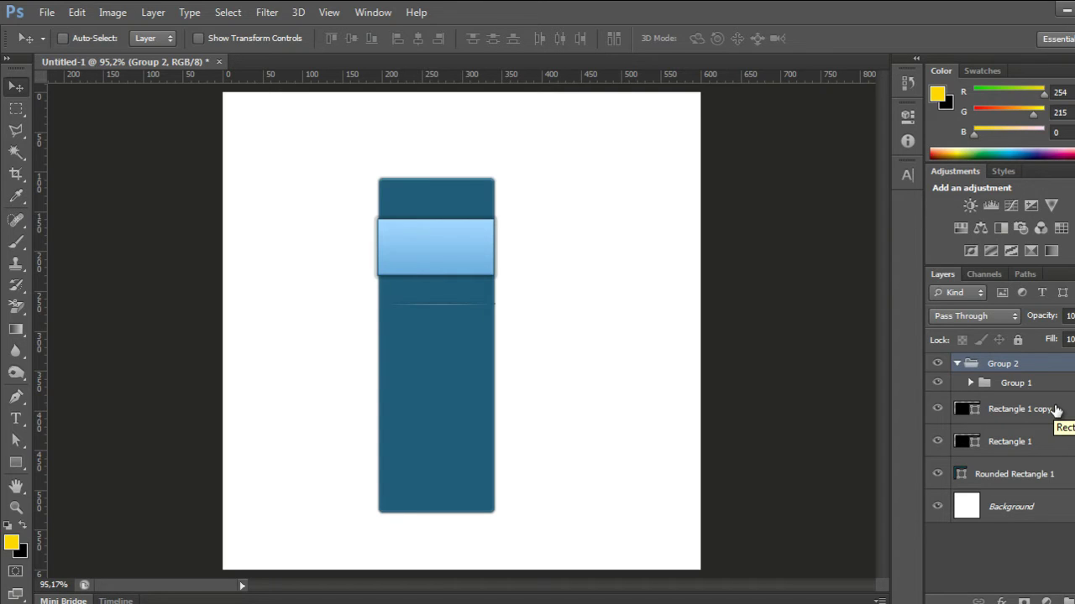
pyautogui.hotkey('ctrl', 'z')
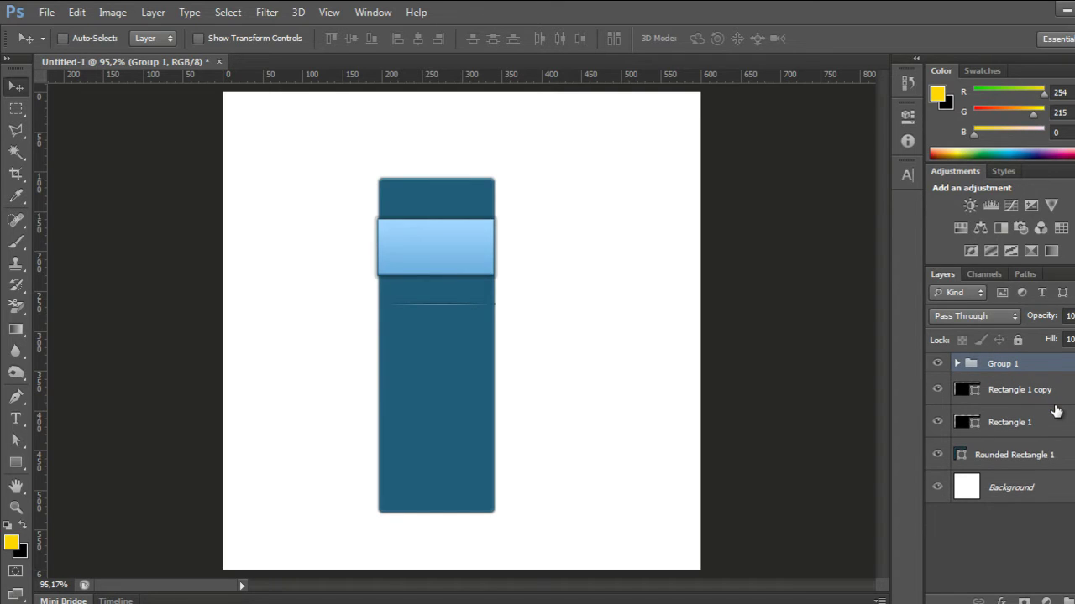
pyautogui.hotkey('ctrl', 'j')
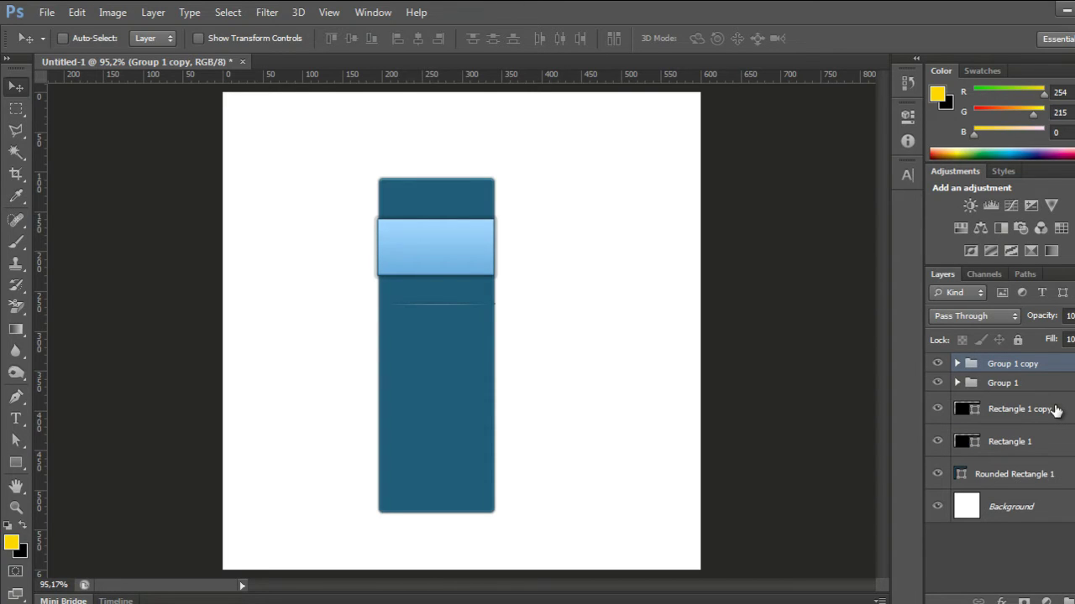
pyautogui.press('Down')
pyautogui.press('Down')
pyautogui.press('Down')
pyautogui.press('Down')
pyautogui.press('Down')
pyautogui.press('Down')
pyautogui.press('Down')
pyautogui.press('Down')
pyautogui.press('Down')
pyautogui.press('Down')
pyautogui.press('Down')
pyautogui.press('Down')
pyautogui.press('Down')
pyautogui.press('Down')
pyautogui.press('Down')
pyautogui.press('Down')
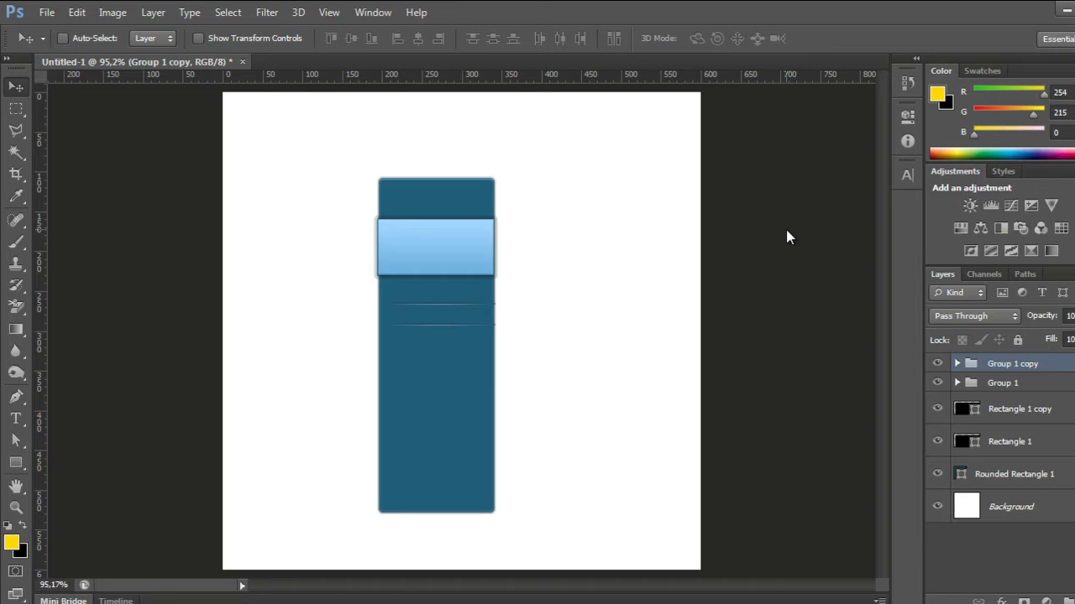
# Duplicate the divider line group repeatedly, nudging each copy down into an evenly spaced stack of seven lines.
pyautogui.press('Down')
pyautogui.hotkey('ctrl', 'j')
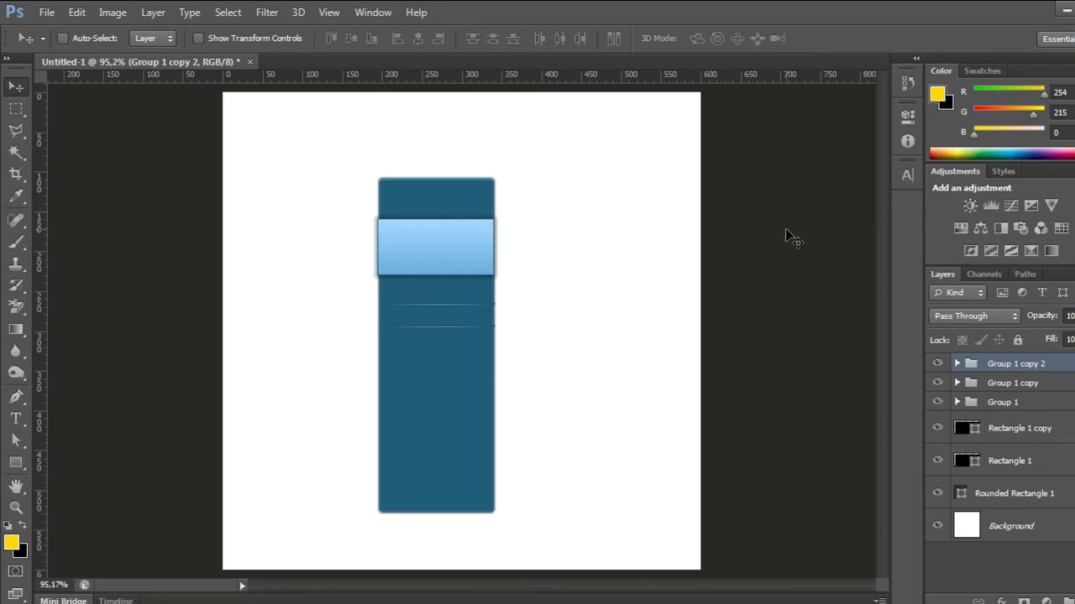
pyautogui.press('Down')
pyautogui.press('Down')
pyautogui.press('Down')
pyautogui.press('Down')
pyautogui.press('Down')
pyautogui.press('Down')
pyautogui.press('Down')
pyautogui.press('Down')
pyautogui.press('Down')
pyautogui.press('Down')
pyautogui.press('Down')
pyautogui.press('Down')
pyautogui.press('Down')
pyautogui.press('Down')
pyautogui.press('Down')
pyautogui.press('Down')
pyautogui.press('Down')
pyautogui.press('Down')
pyautogui.press('Down')
pyautogui.press('Down')
pyautogui.press('Down')
pyautogui.press('Down')
pyautogui.press('Down')
pyautogui.press('Down')
pyautogui.hotkey('alt', 'Down')
pyautogui.press('Down')
pyautogui.press('Down')
pyautogui.press('Down')
pyautogui.press('Down')
pyautogui.press('Down')
pyautogui.press('Down')
pyautogui.press('Down')
pyautogui.press('Down')
pyautogui.press('Down')
pyautogui.press('Down')
pyautogui.press('Down')
pyautogui.press('Down')
pyautogui.press('Down')
pyautogui.press('Down')
pyautogui.press('Down')
pyautogui.press('Down')
pyautogui.press('Down')
pyautogui.press('Down')
pyautogui.press('Down')
pyautogui.press('Down')
pyautogui.press('Down')
pyautogui.press('Down')
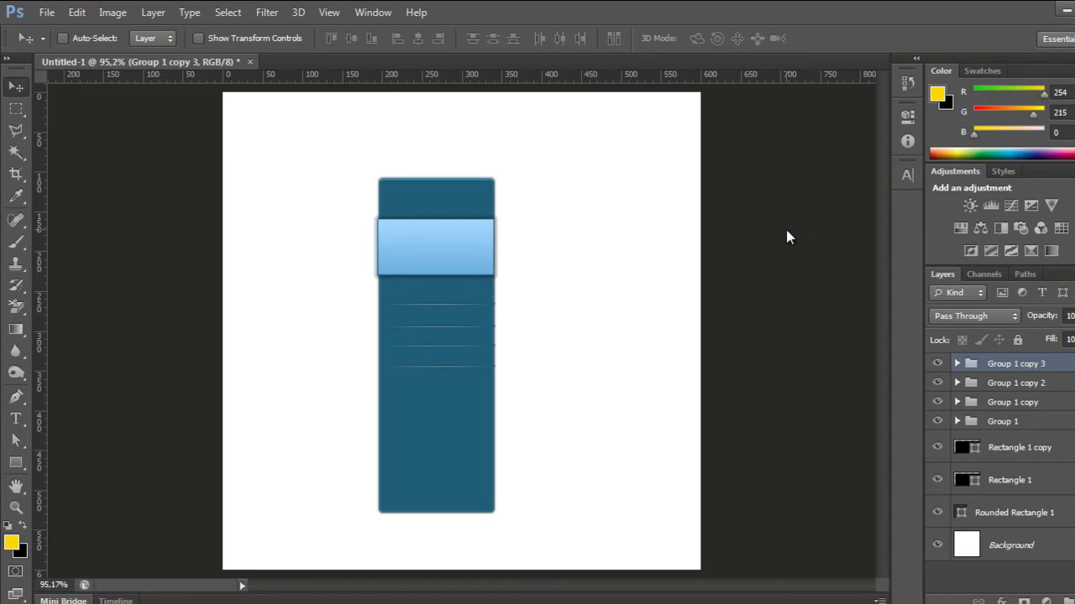
pyautogui.hotkey('alt', 'Down')
pyautogui.press('Down')
pyautogui.press('Down')
pyautogui.press('Down')
pyautogui.press('Down')
pyautogui.press('Down')
pyautogui.press('Down')
pyautogui.press('Down')
pyautogui.press('Down')
pyautogui.press('Down')
pyautogui.press('Down')
pyautogui.press('Down')
pyautogui.press('Down')
pyautogui.press('Down')
pyautogui.press('Down')
pyautogui.press('Down')
pyautogui.press('Down')
pyautogui.press('Down')
pyautogui.press('Down')
pyautogui.press('Down')
pyautogui.press('Down')
pyautogui.press('Down')
pyautogui.press('Down')
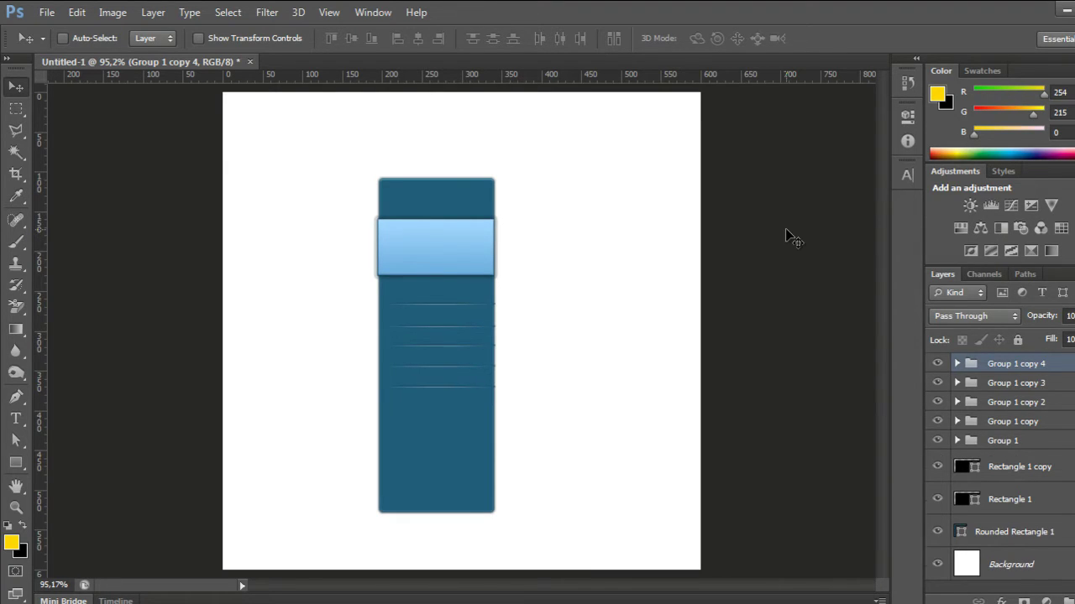
pyautogui.hotkey('ctrl', 'j')
pyautogui.press('Down')
pyautogui.press('Down')
pyautogui.press('Down')
pyautogui.press('Down')
pyautogui.press('Down')
pyautogui.press('Down')
pyautogui.press('Down')
pyautogui.press('Down')
pyautogui.press('Down')
pyautogui.press('Down')
pyautogui.press('Down')
pyautogui.press('Down')
pyautogui.press('Down')
pyautogui.press('Down')
pyautogui.press('Down')
pyautogui.press('Down')
pyautogui.press('Down')
pyautogui.press('Down')
pyautogui.press('Down')
pyautogui.press('Down')
pyautogui.press('Down')
pyautogui.press('Down')
pyautogui.press('Down')
pyautogui.press('Down')
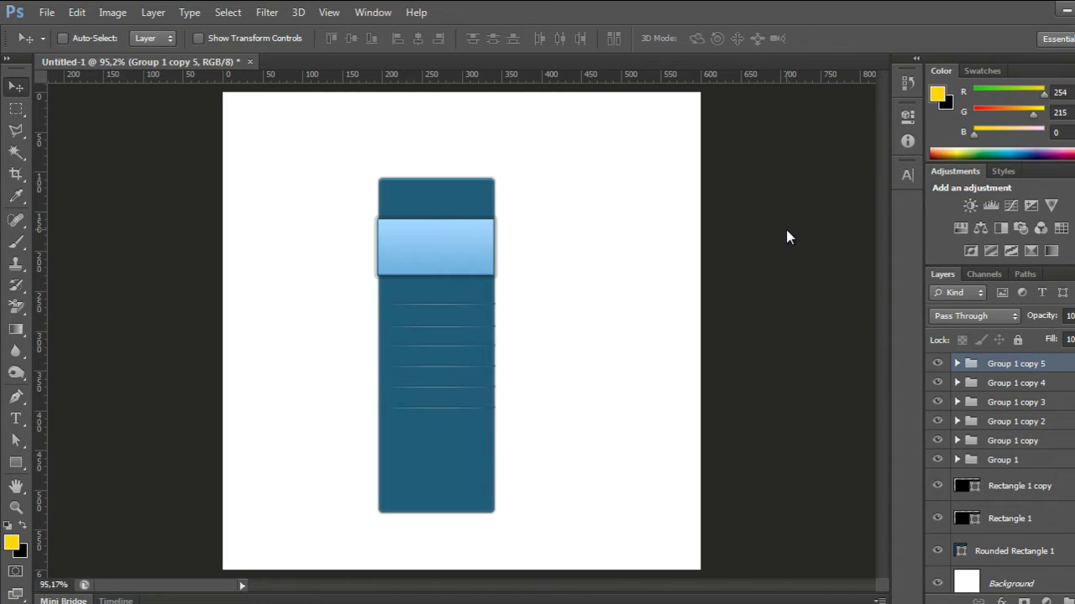
pyautogui.hotkey('ctrl', 'j')
pyautogui.press('Down')
pyautogui.press('Down')
pyautogui.press('Down')
pyautogui.press('Down')
pyautogui.press('Down')
pyautogui.press('Down')
pyautogui.press('Down')
pyautogui.press('Down')
pyautogui.press('Down')
pyautogui.press('Down')
pyautogui.press('Down')
pyautogui.press('Down')
pyautogui.press('Down')
pyautogui.press('Down')
pyautogui.press('Down')
pyautogui.press('Down')
pyautogui.press('Down')
pyautogui.press('Down')
pyautogui.press('Down')
pyautogui.press('Down')
pyautogui.press('Down')
pyautogui.press('Down')
pyautogui.press('Down')
pyautogui.press('Down')
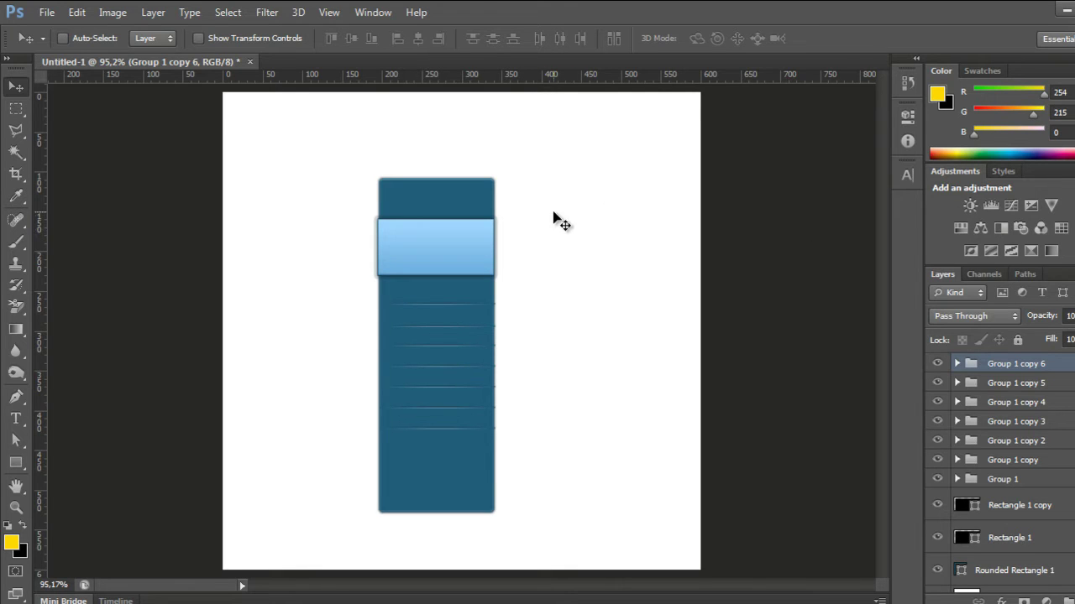
# Change the foreground colour from yellow to light blue a1d8ff in the Color Picker.
pyautogui.click(12, 542)
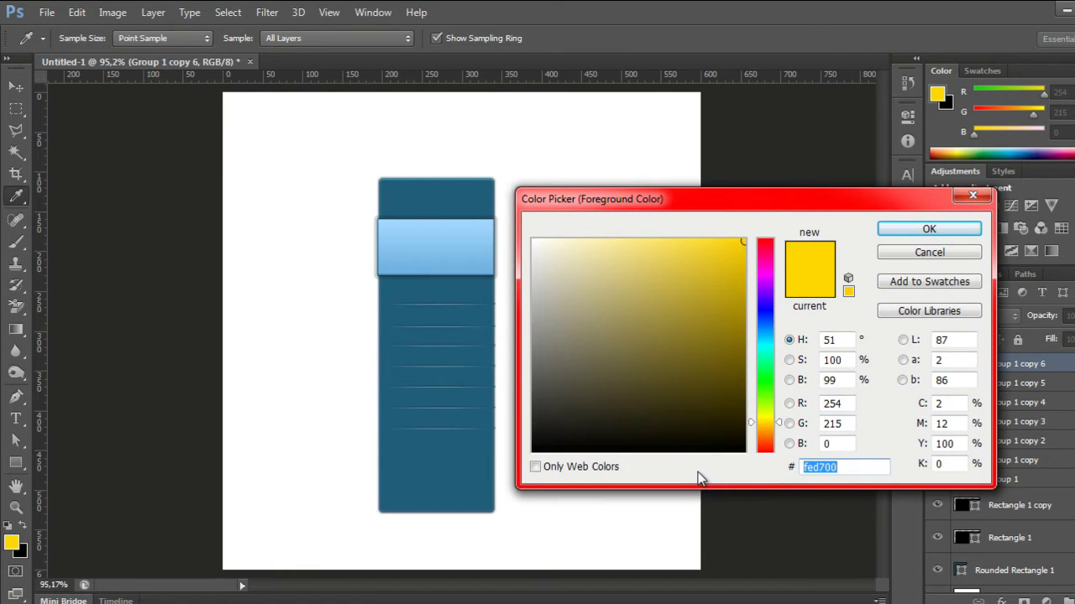
pyautogui.write('a1')
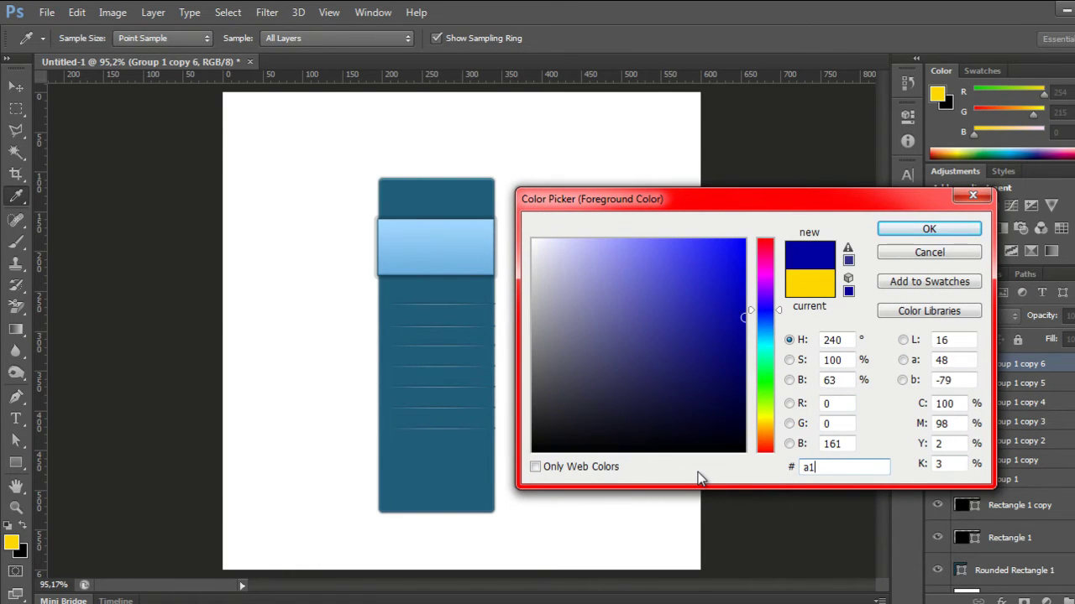
pyautogui.write('d8ff')
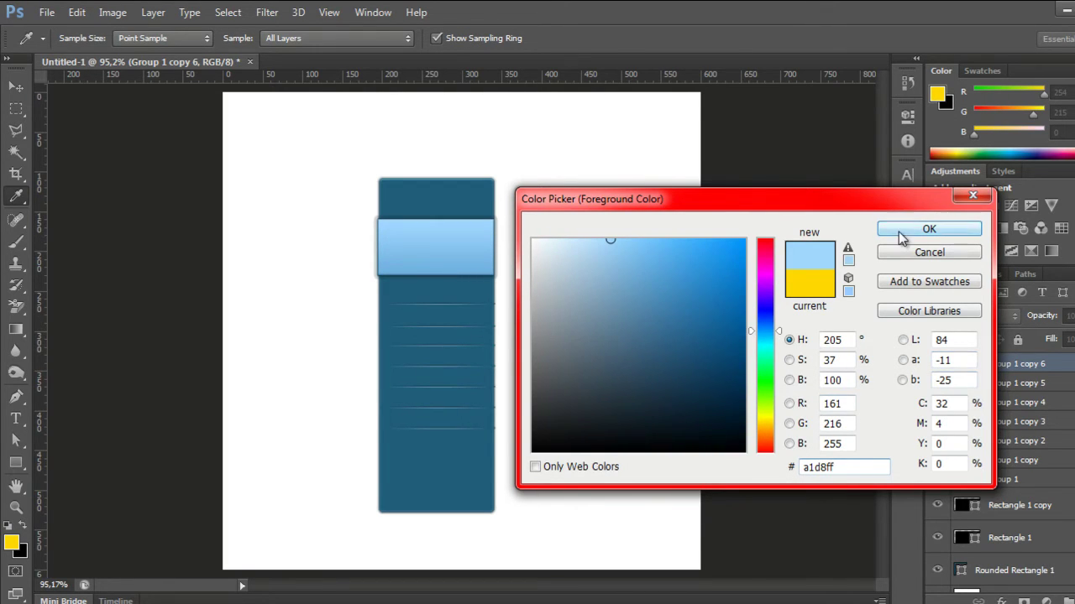
pyautogui.click(901, 238)
pyautogui.press('v')
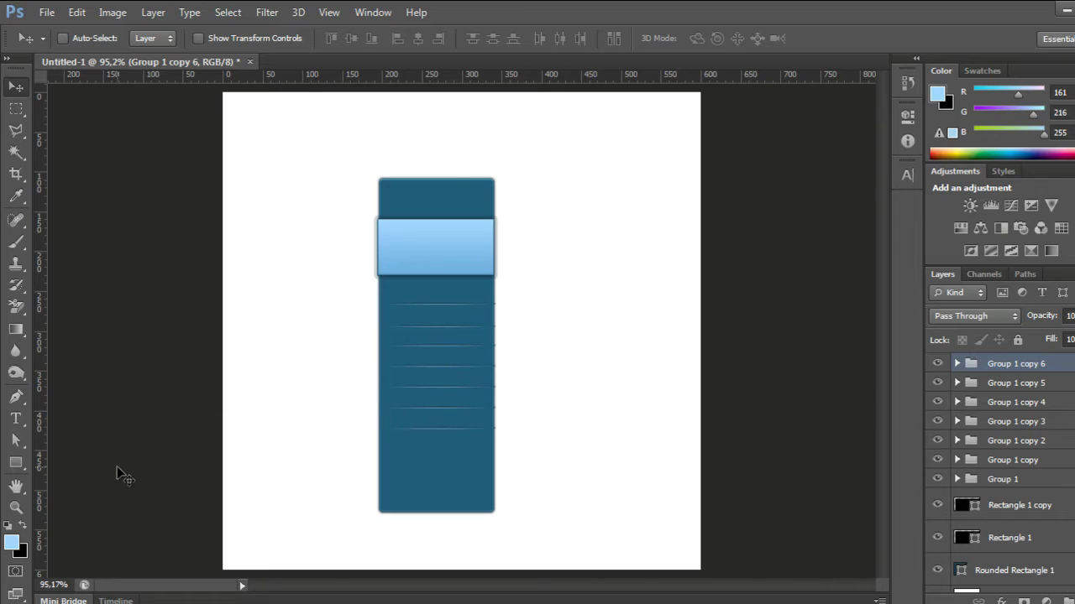
pyautogui.click(12, 467)
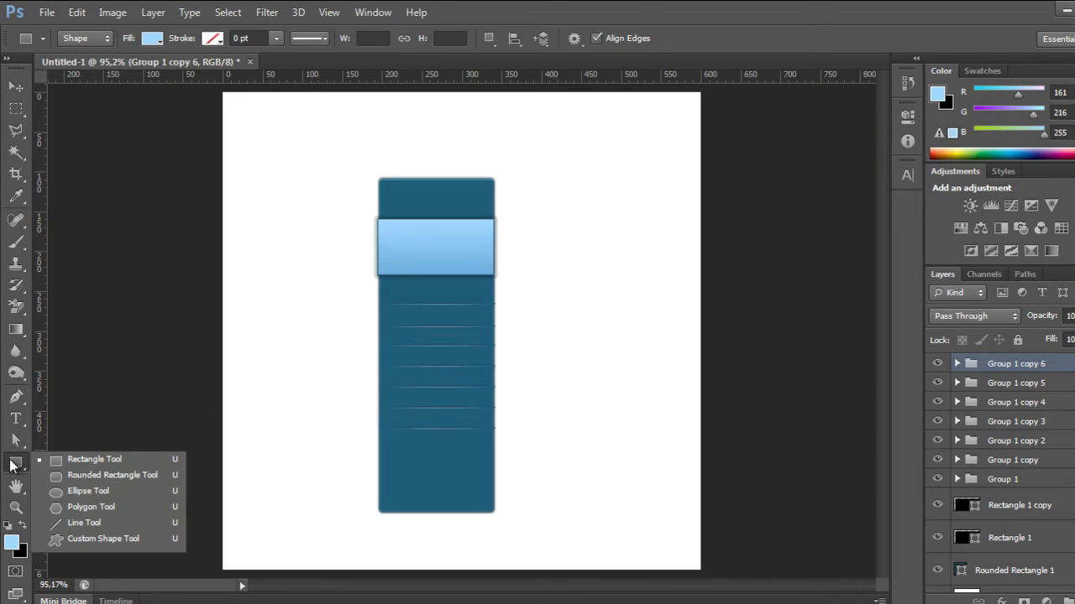
# Draw a roughly 95×25 px rounded rectangle with 3 px corner radius near the column's bottom.
pyautogui.click(77, 477)
pyautogui.click(638, 38)
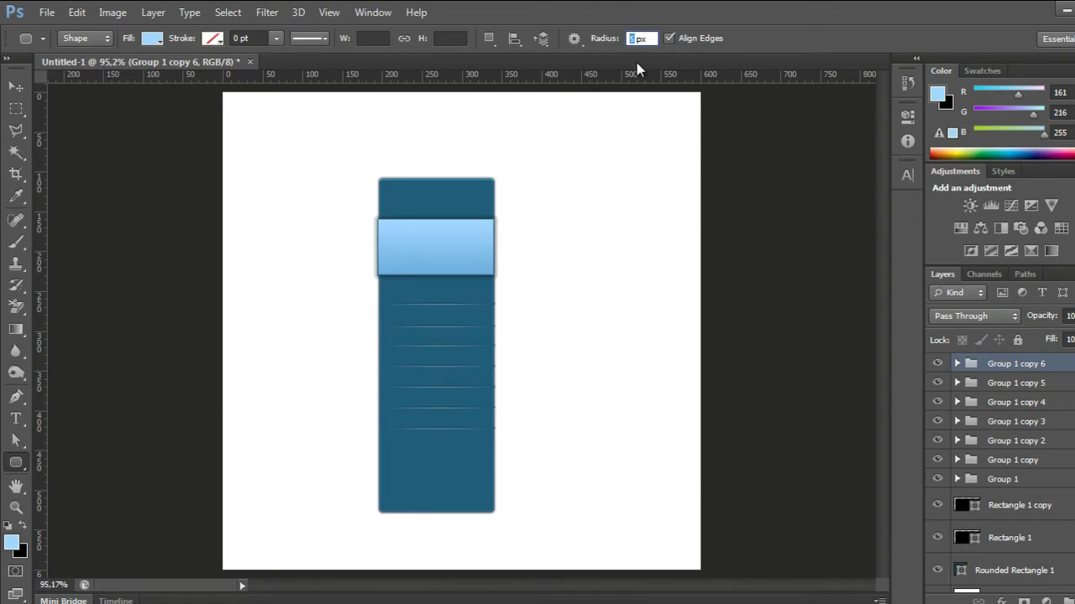
pyautogui.write('3')
pyautogui.press('Return')
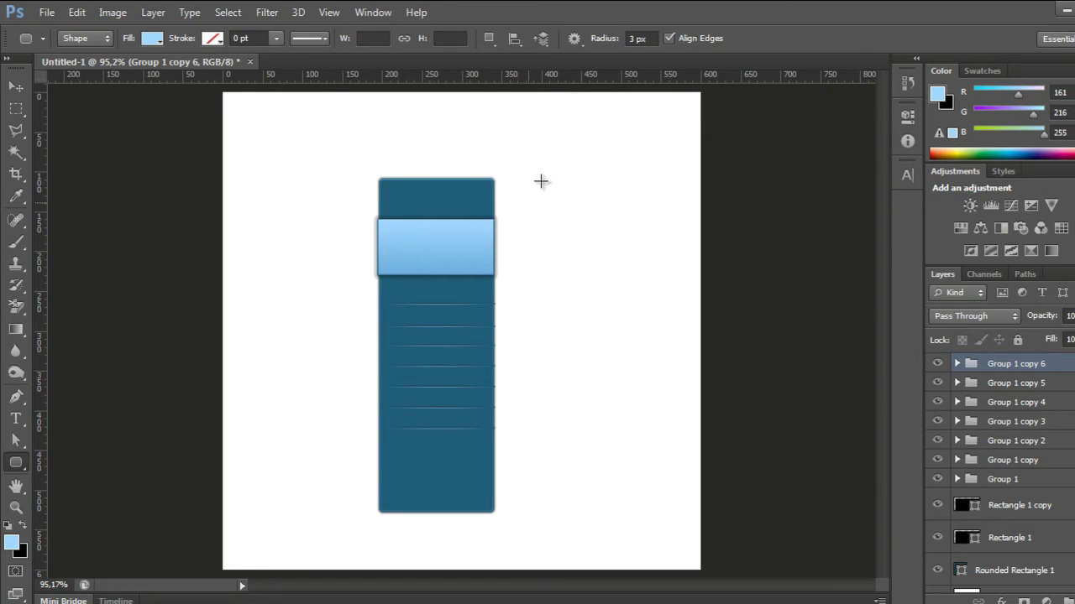
pyautogui.moveTo(384, 464); pyautogui.dragTo(459, 475)
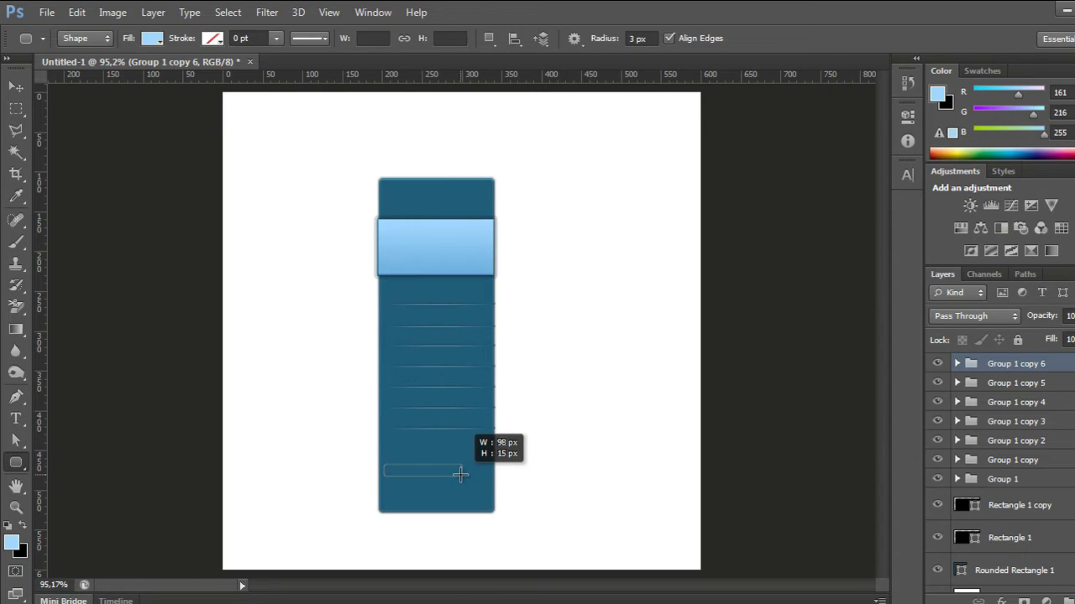
pyautogui.moveTo(459, 475); pyautogui.dragTo(458, 483)
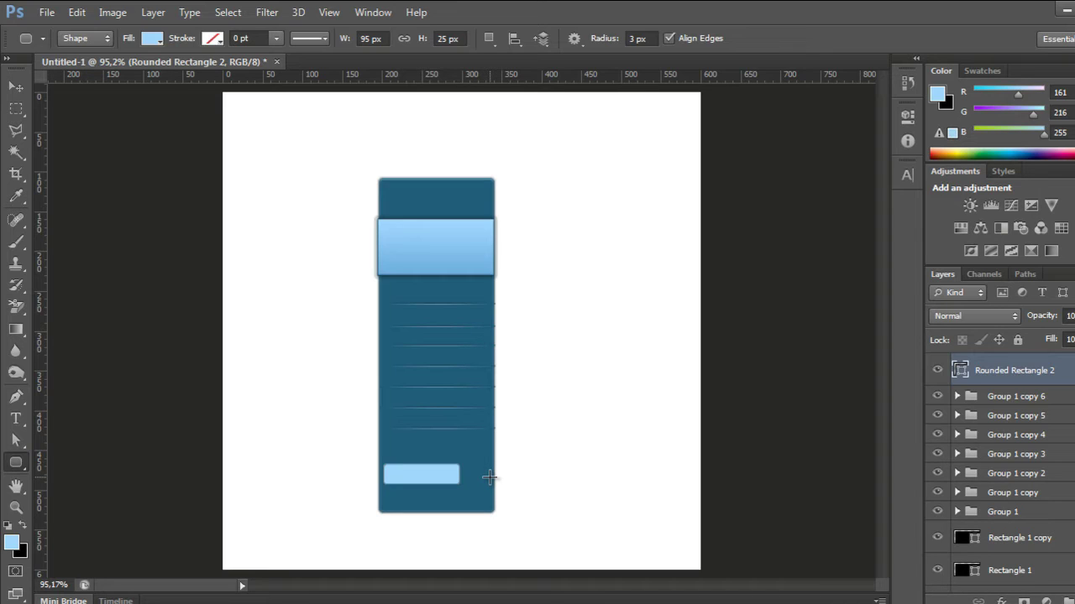
# Move the button so it sits horizontally centred in the dark blue column.
pyautogui.press('v')
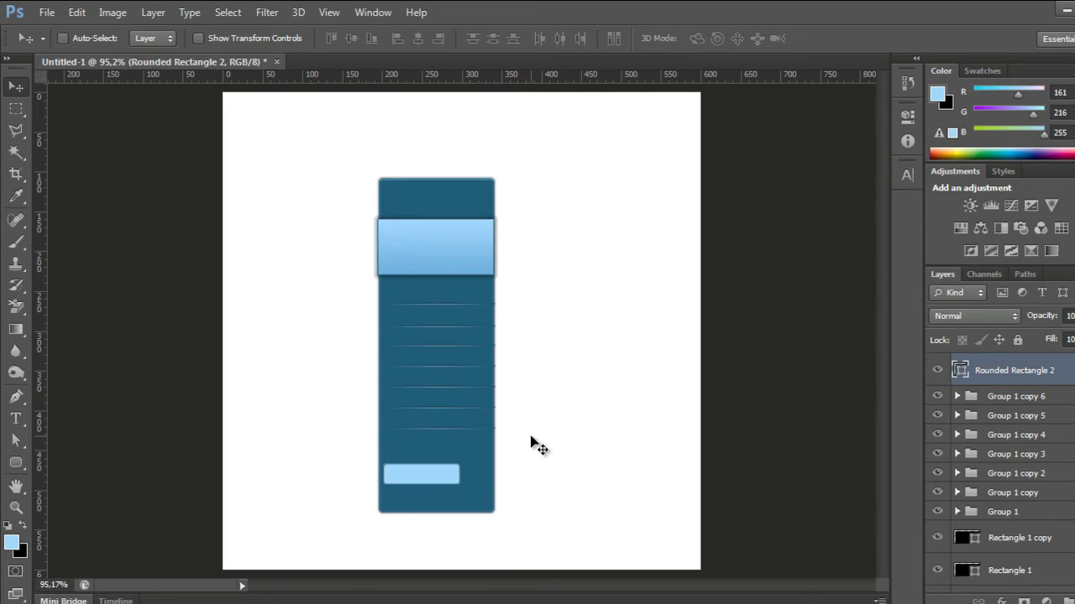
pyautogui.moveTo(438, 480); pyautogui.dragTo(451, 489)
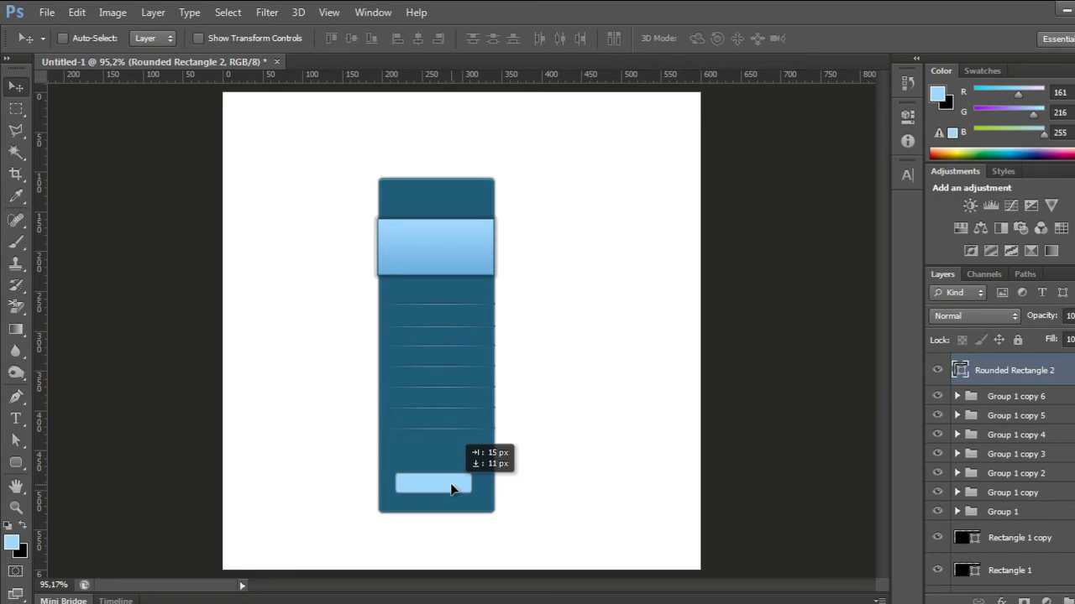
pyautogui.moveTo(451, 489); pyautogui.dragTo(452, 488)
pyautogui.press('Right')
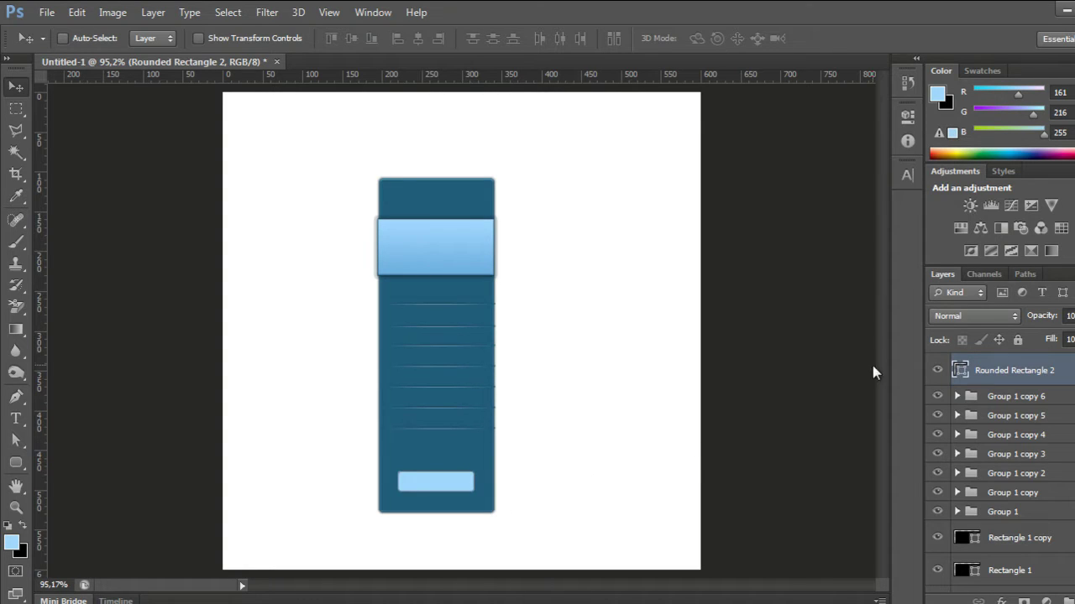
pyautogui.doubleClick(939, 359)
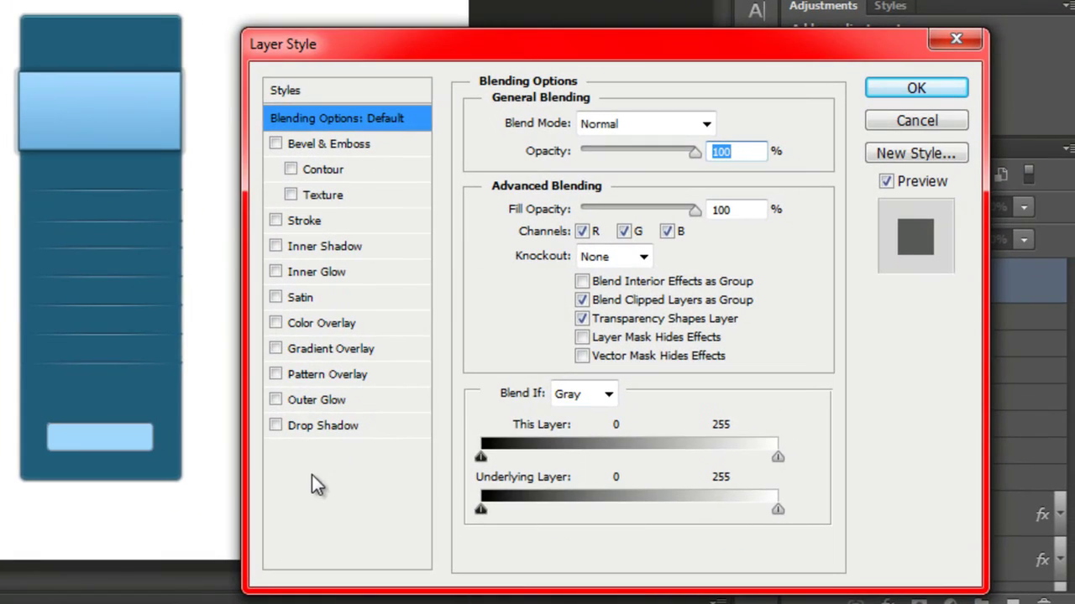
# Enable Drop Shadow in Normal mode with dark teal colour 0b212c.
pyautogui.click(304, 427)
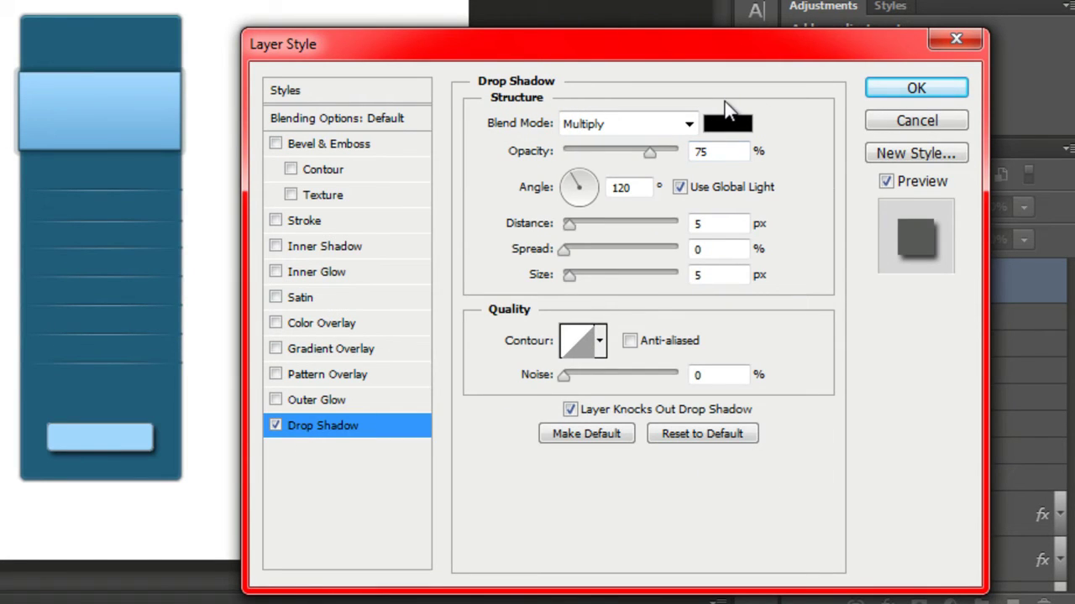
pyautogui.click(688, 123)
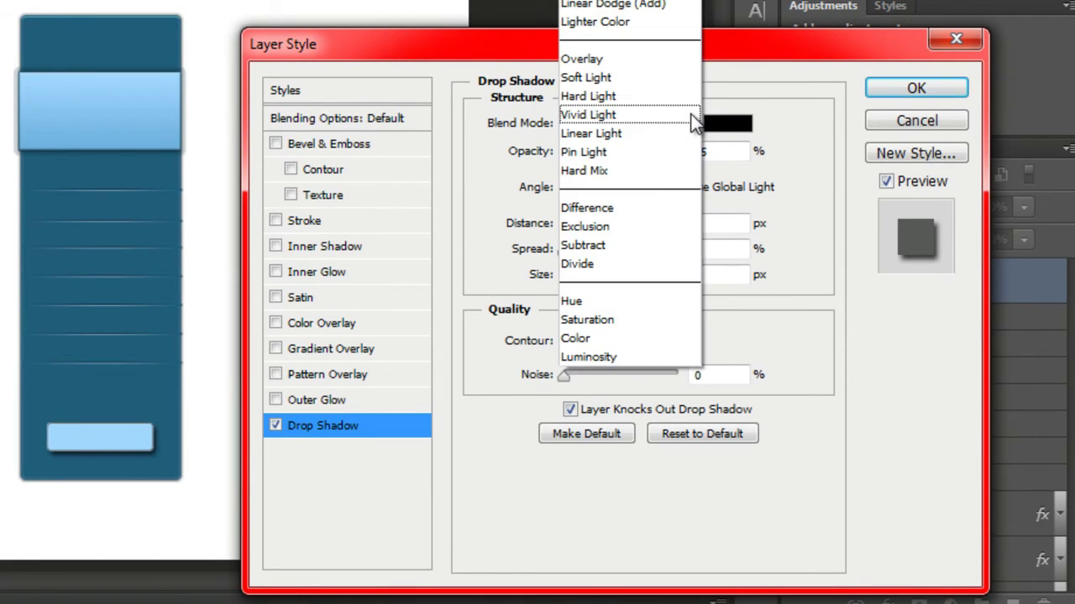
pyautogui.click(751, 142)
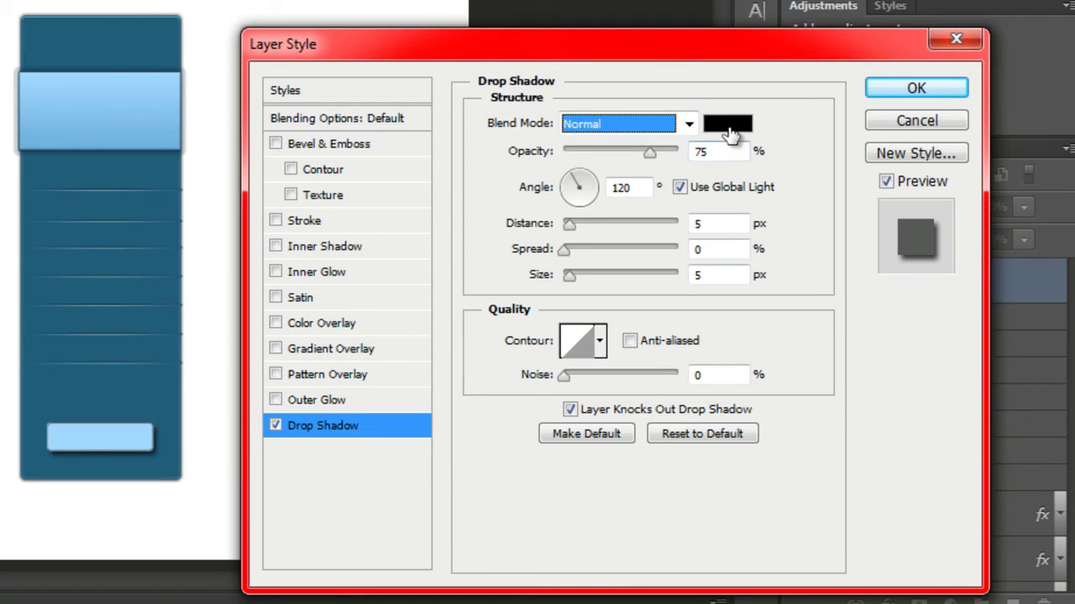
pyautogui.click(722, 124)
pyautogui.moveTo(665, 419); pyautogui.dragTo(571, 420)
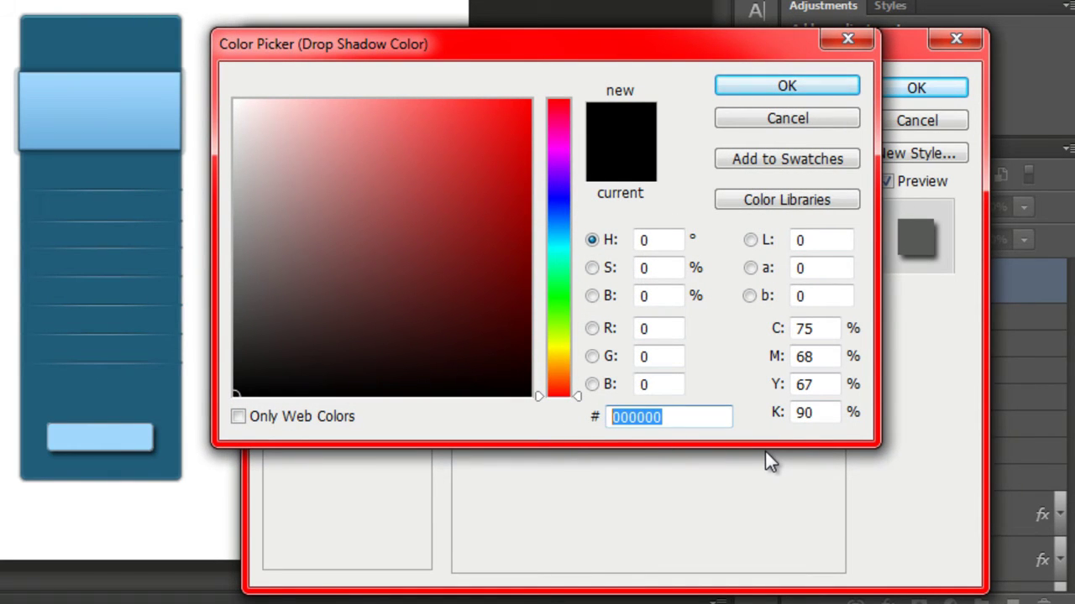
pyautogui.write('0b')
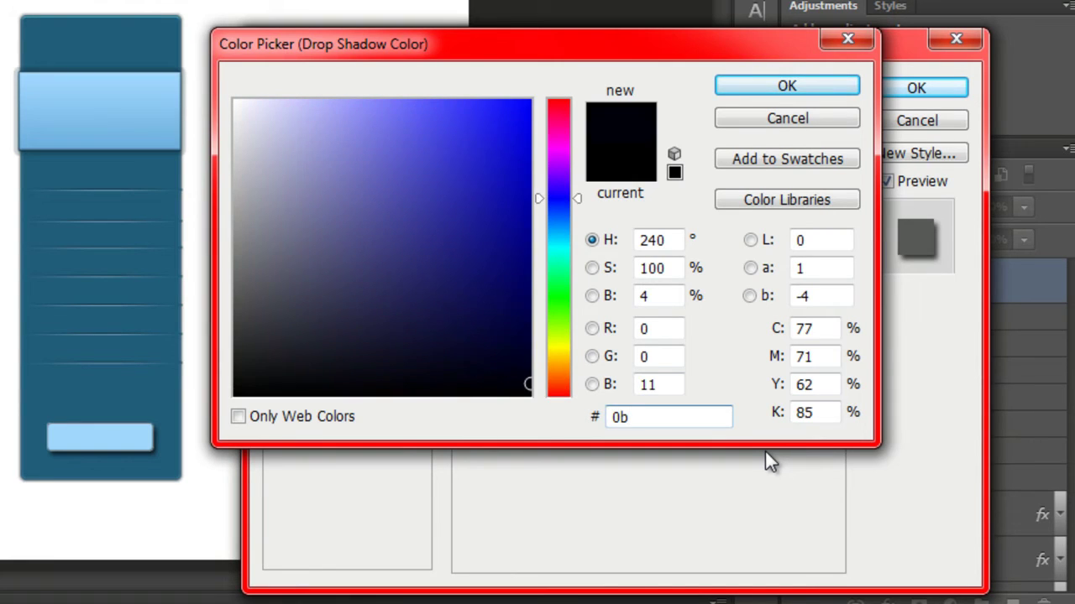
pyautogui.write('212c')
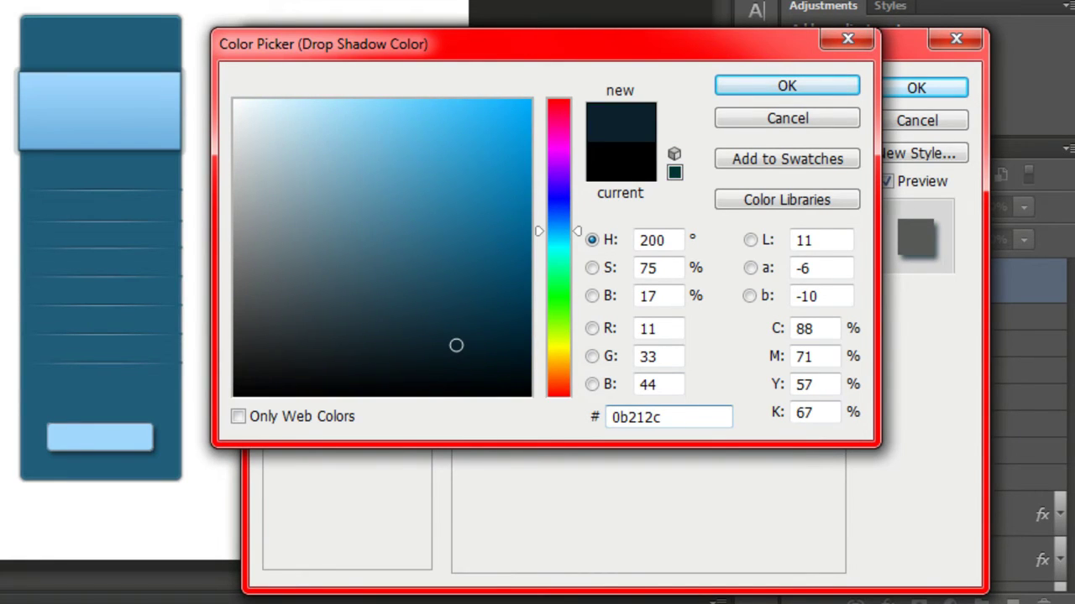
pyautogui.click(823, 89)
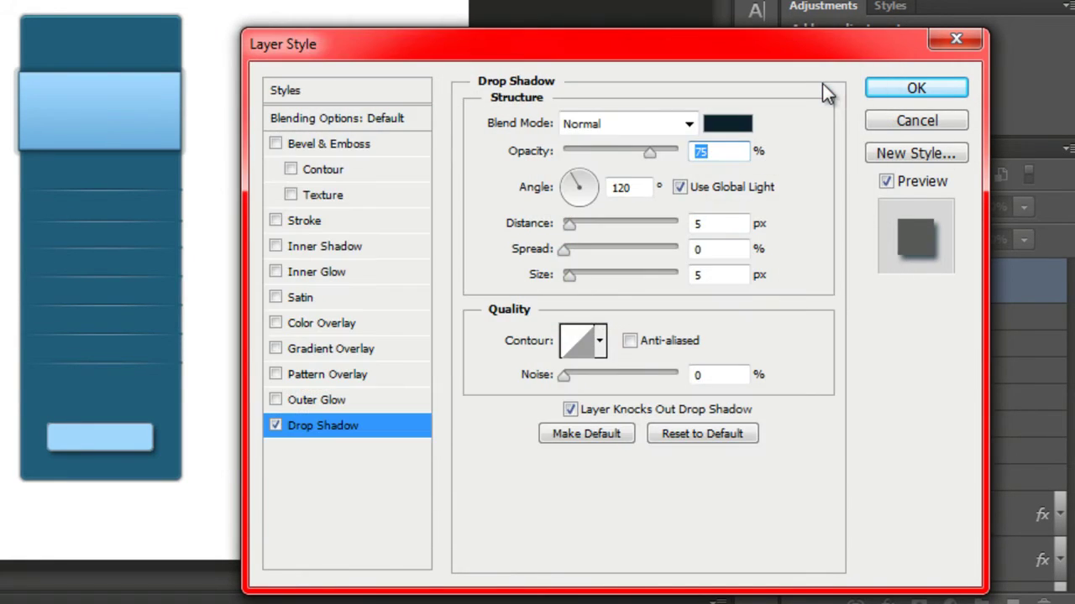
# Set the drop shadow to 100% opacity, 90° local angle, 1 px distance and 3 px size.
pyautogui.moveTo(651, 155); pyautogui.dragTo(677, 153)
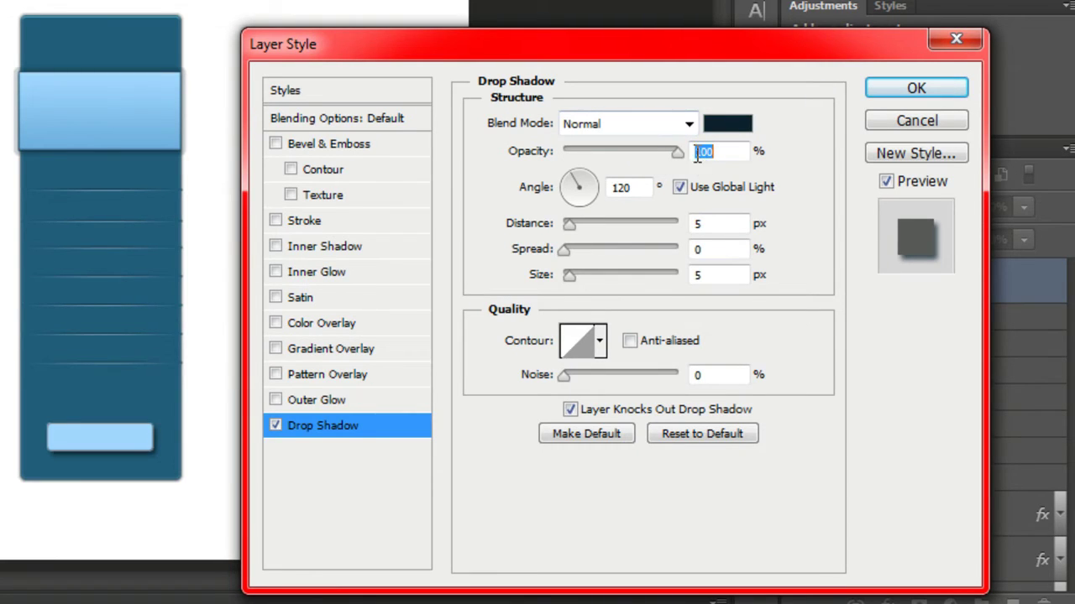
pyautogui.click(679, 187)
pyautogui.click(581, 175)
pyautogui.click(580, 177)
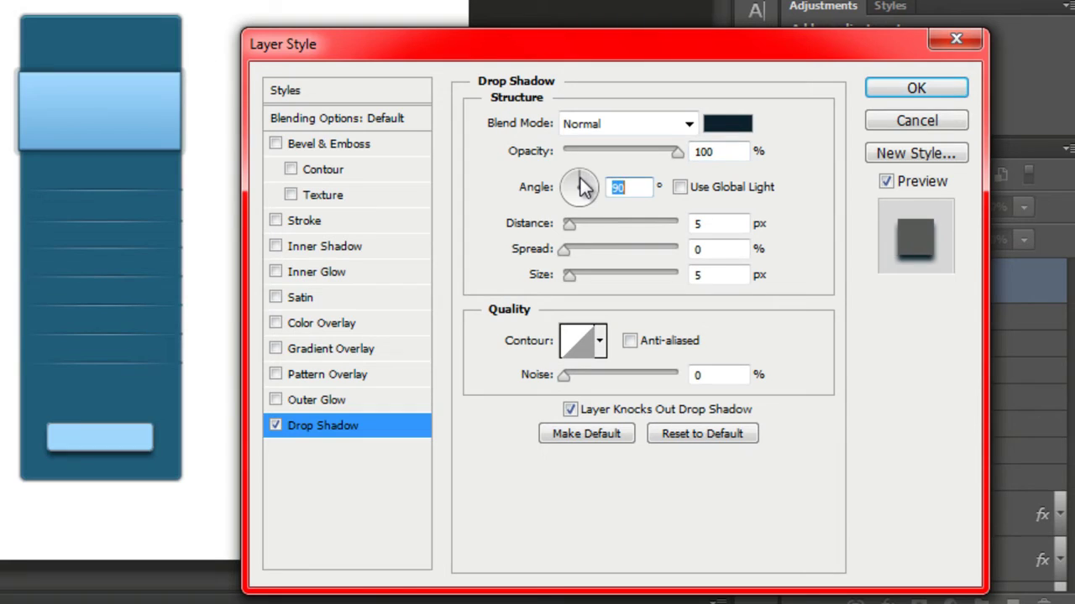
pyautogui.moveTo(570, 225); pyautogui.dragTo(565, 227)
pyautogui.moveTo(569, 274); pyautogui.dragTo(566, 275)
pyautogui.press('Down')
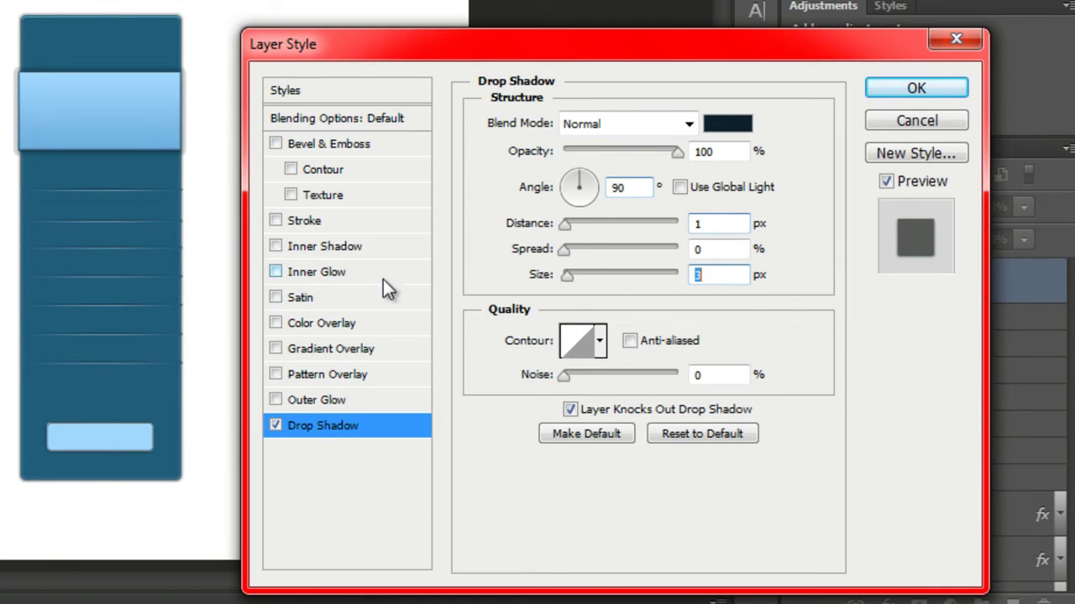
pyautogui.click(339, 247)
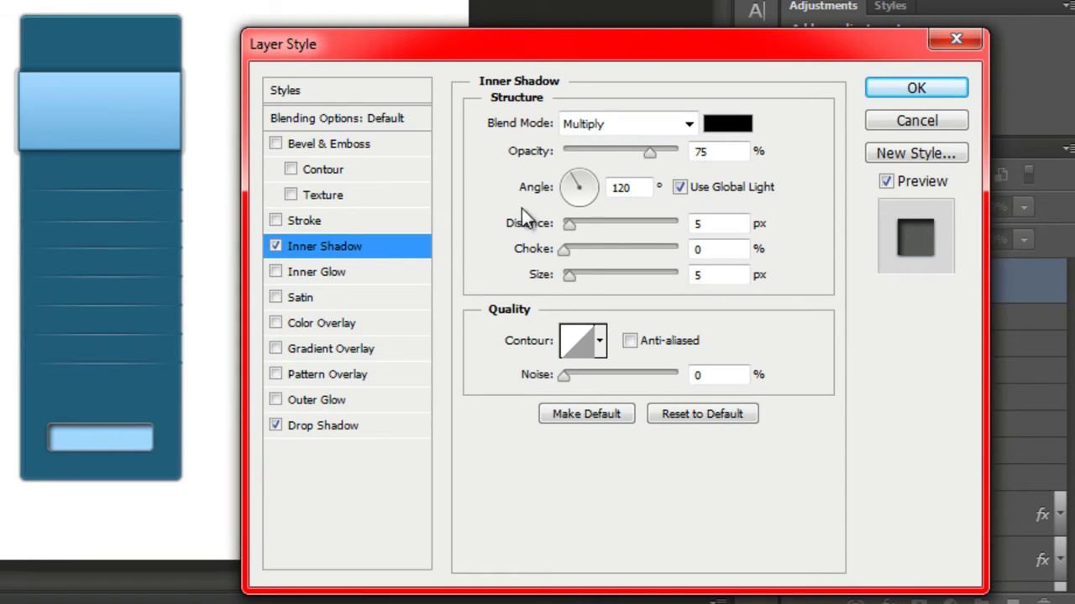
# Set the Inner Shadow to Normal mode with light blue colour cfebff.
pyautogui.click(628, 124)
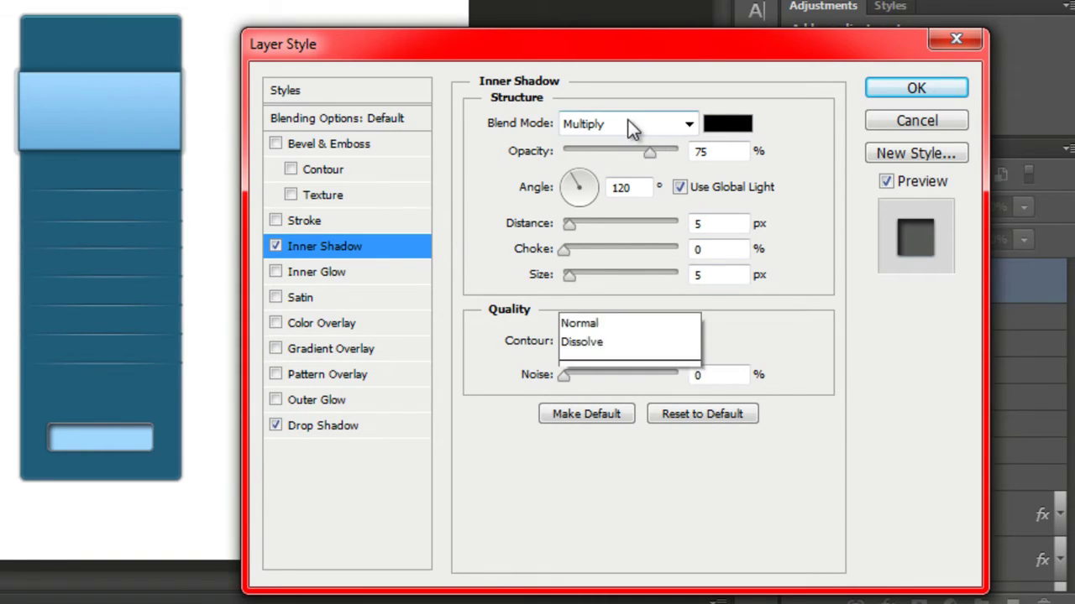
pyautogui.click(697, 25)
pyautogui.click(728, 126)
pyautogui.click(613, 417)
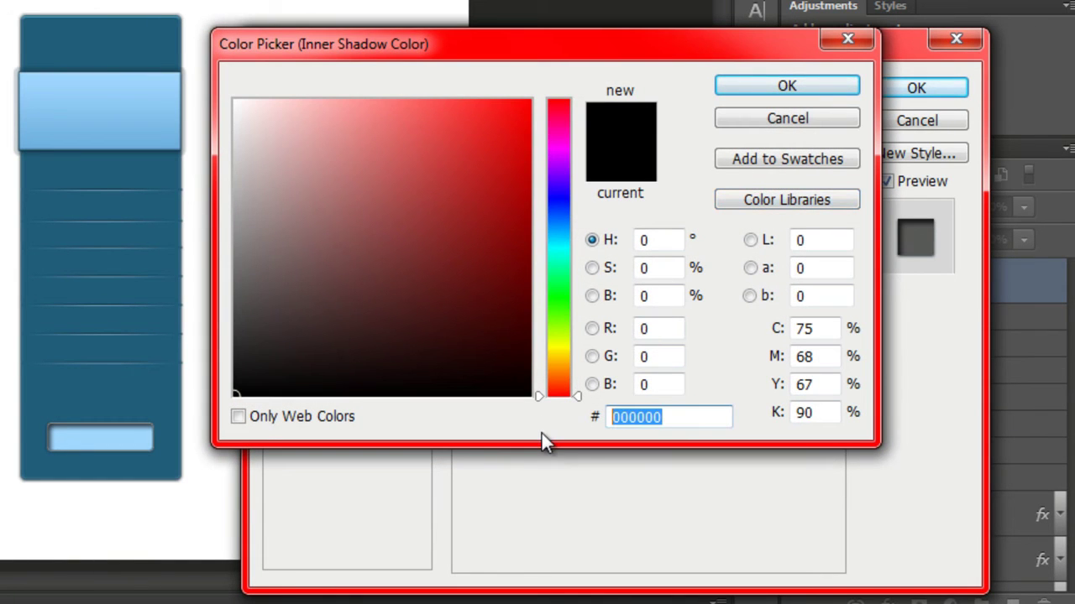
pyautogui.write('cf')
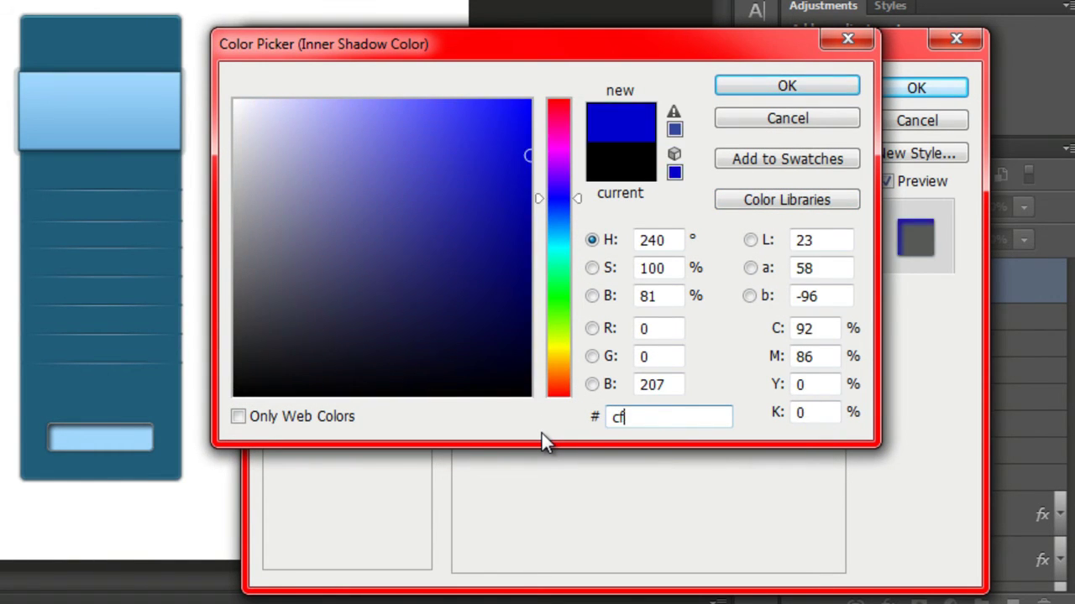
pyautogui.write('ebff')
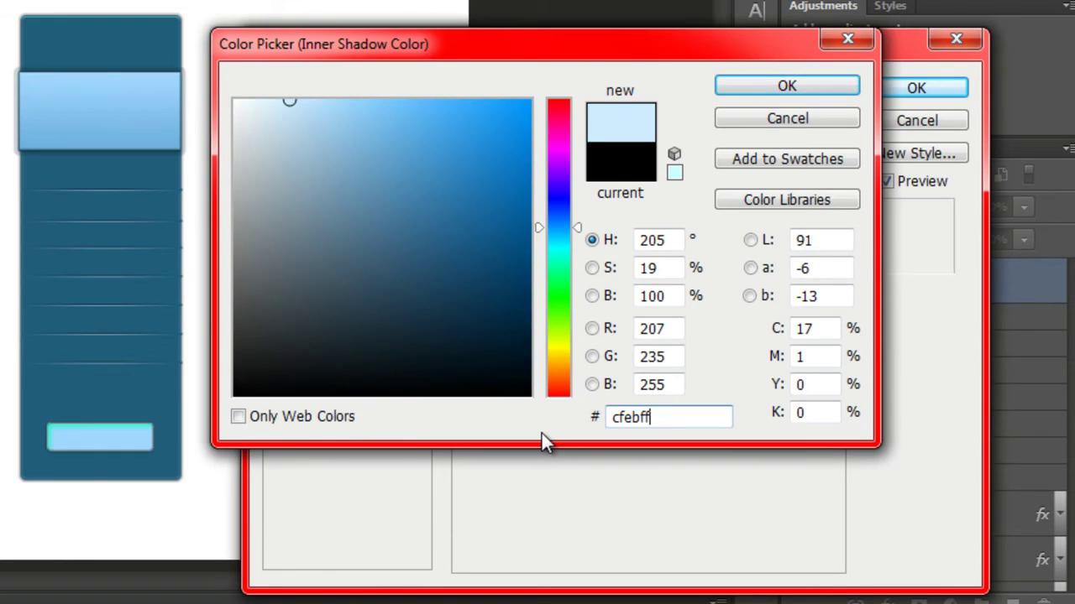
pyautogui.click(769, 87)
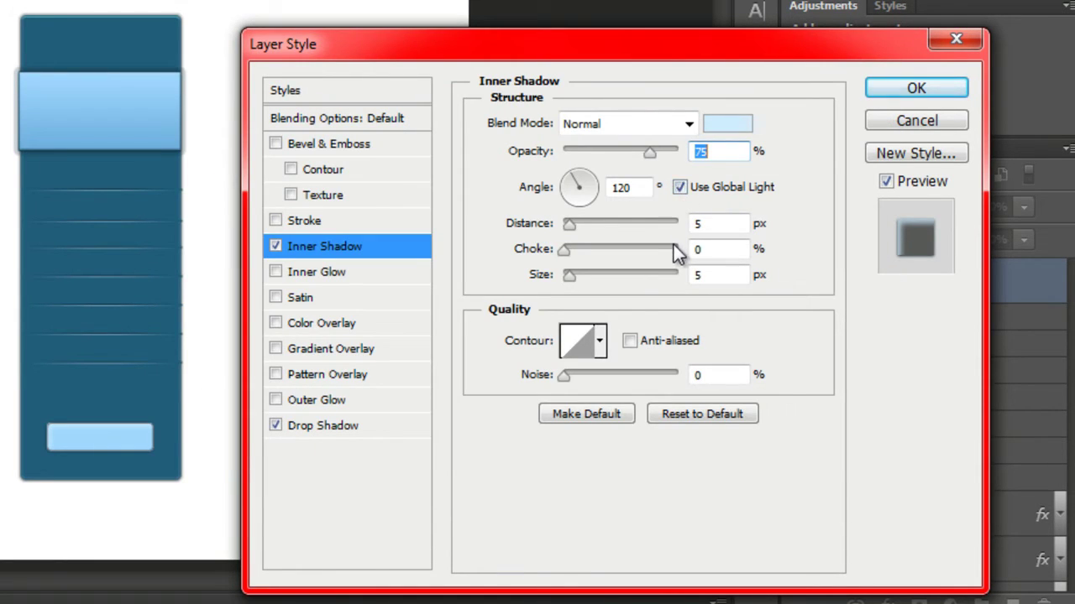
# Give the inner shadow 100% opacity, a 90° local angle, 1 px distance and 0 px size.
pyautogui.hotkey('shift', 'Up')
pyautogui.hotkey('shift', 'Up')
pyautogui.hotkey('shift', 'Up')
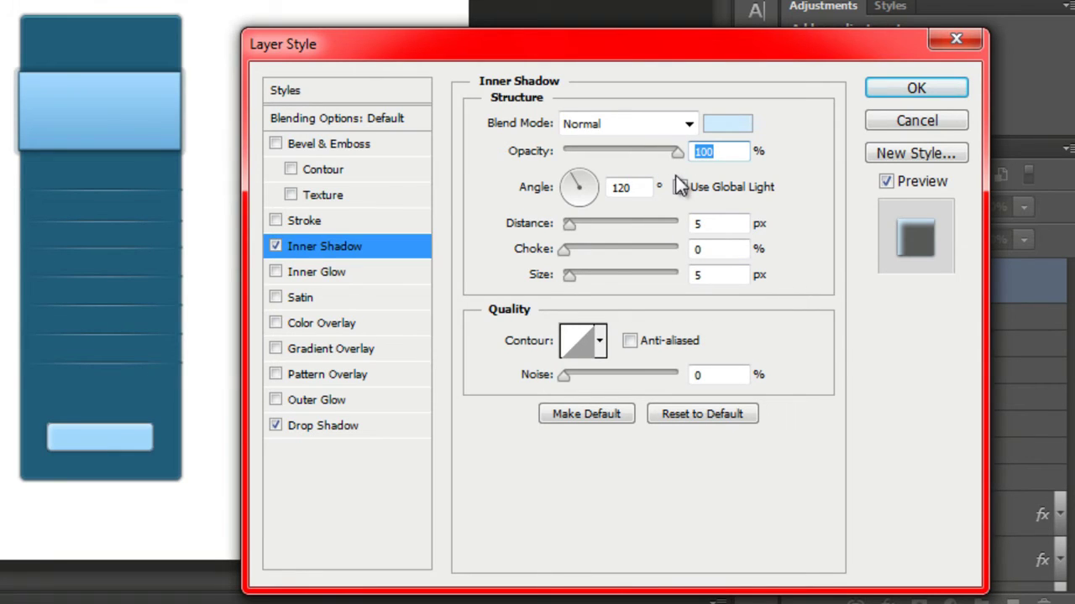
pyautogui.click(679, 187)
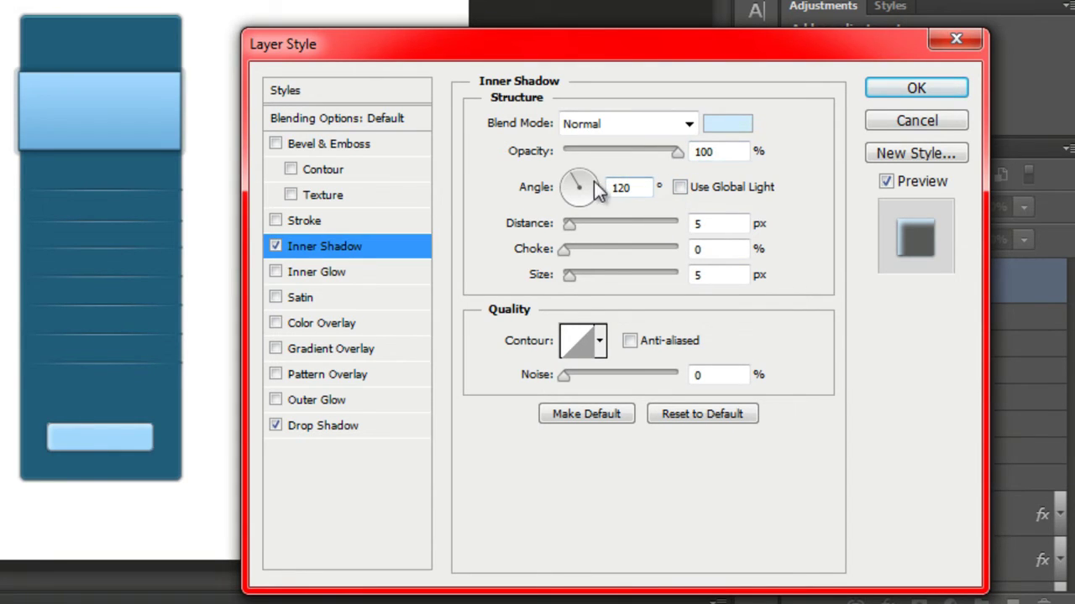
pyautogui.moveTo(576, 182); pyautogui.dragTo(579, 176)
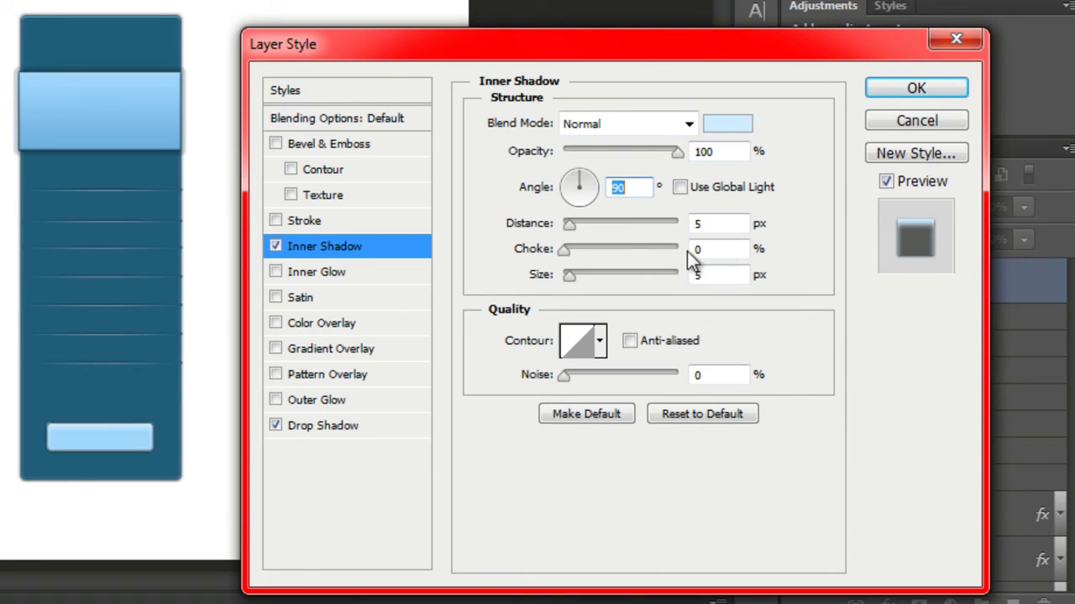
pyautogui.moveTo(569, 227); pyautogui.dragTo(565, 228)
pyautogui.moveTo(568, 277); pyautogui.dragTo(558, 280)
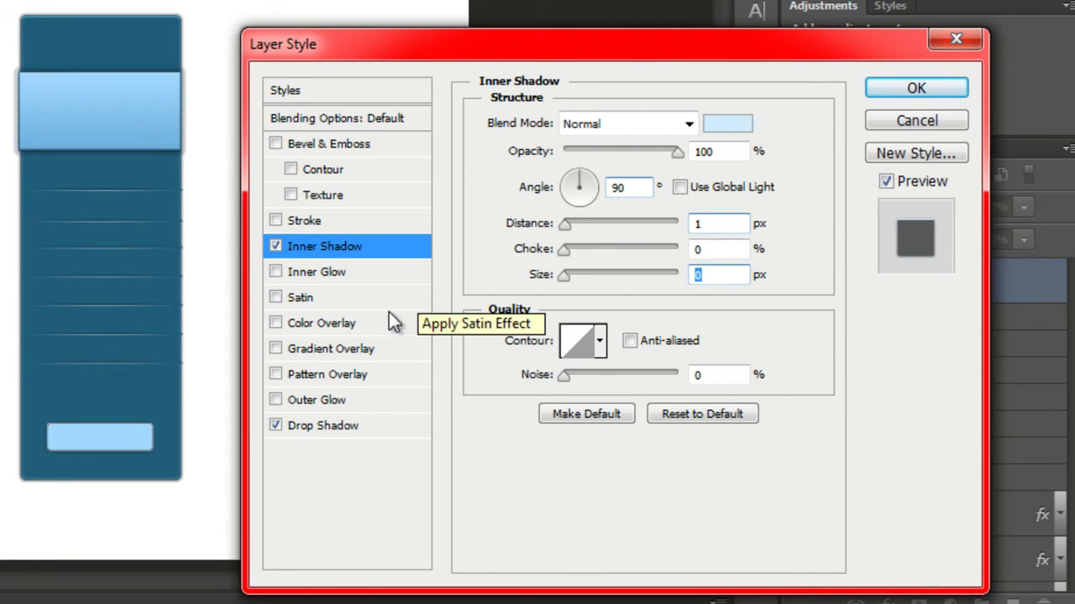
# Enable Outer Glow in Normal mode at 20% opacity.
pyautogui.click(335, 402)
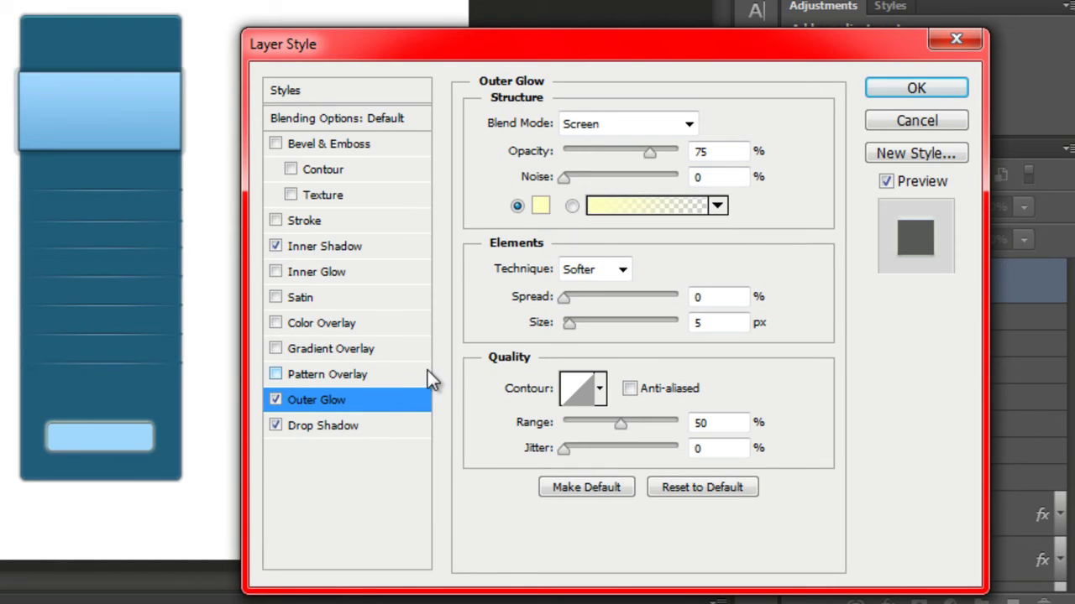
pyautogui.click(687, 124)
pyautogui.press('Escape')
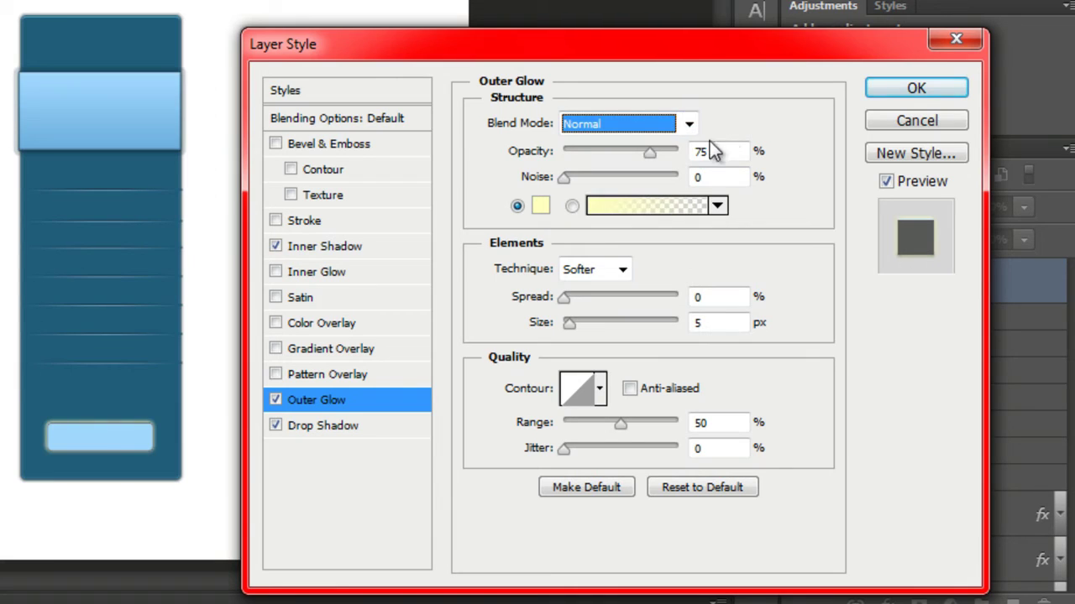
pyautogui.moveTo(649, 152); pyautogui.dragTo(586, 155)
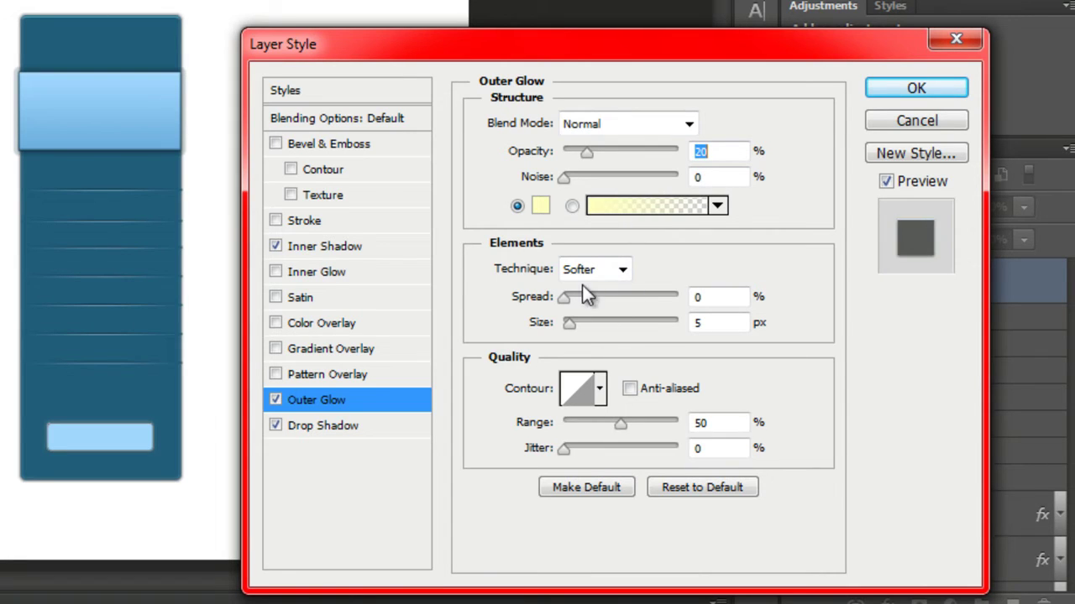
# Set the glow colour to 0f2c3a with 100% spread, and enable Bevel & Emboss.
pyautogui.click(540, 206)
pyautogui.doubleClick(642, 416)
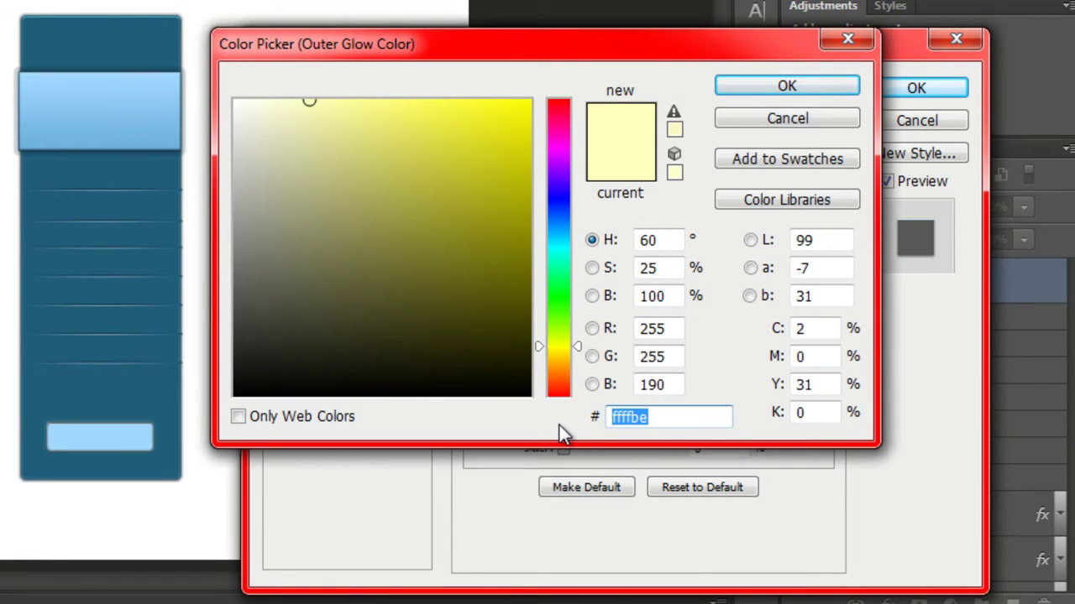
pyautogui.write('0f2')
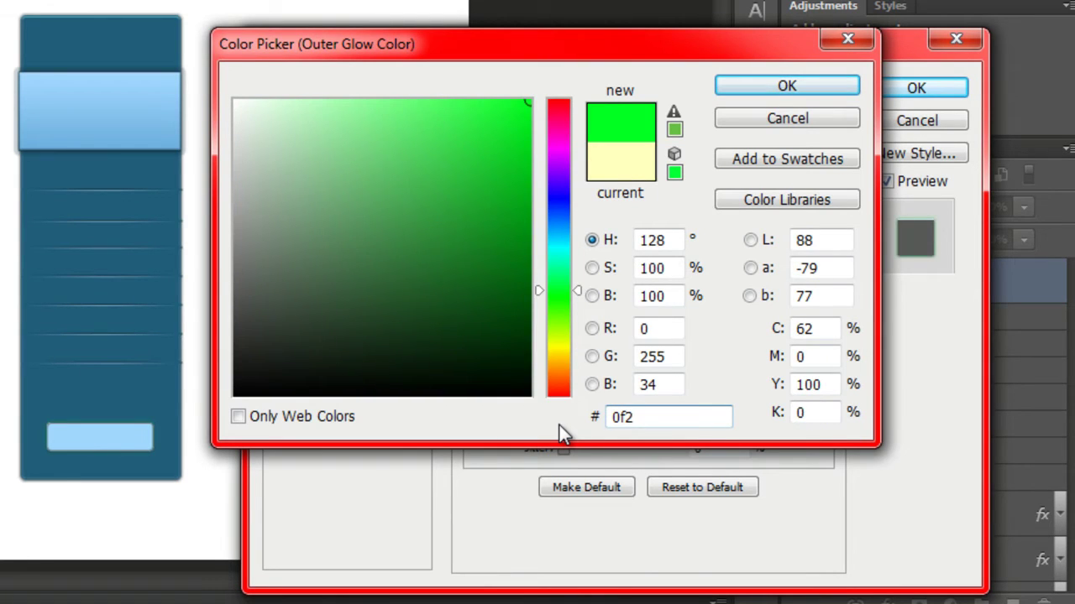
pyautogui.write('c3a')
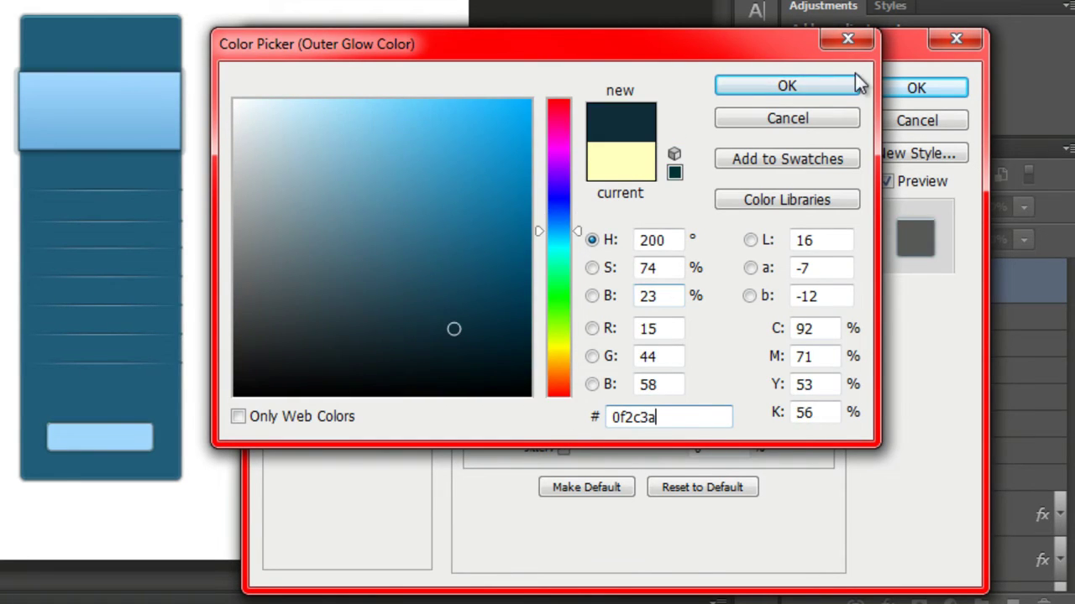
pyautogui.click(809, 85)
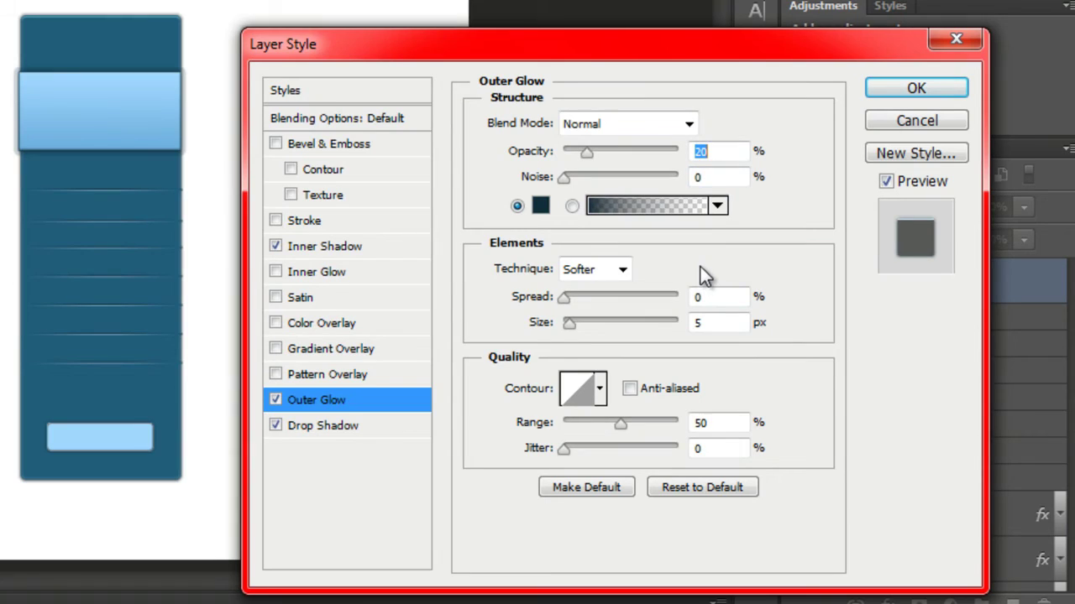
pyautogui.moveTo(567, 298); pyautogui.dragTo(691, 317)
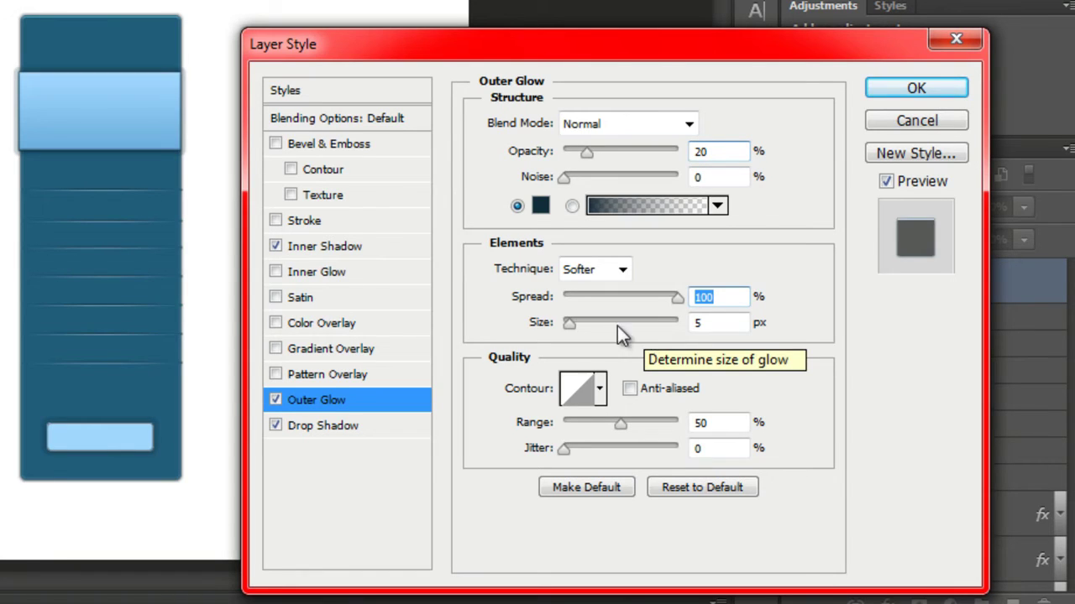
pyautogui.click(340, 144)
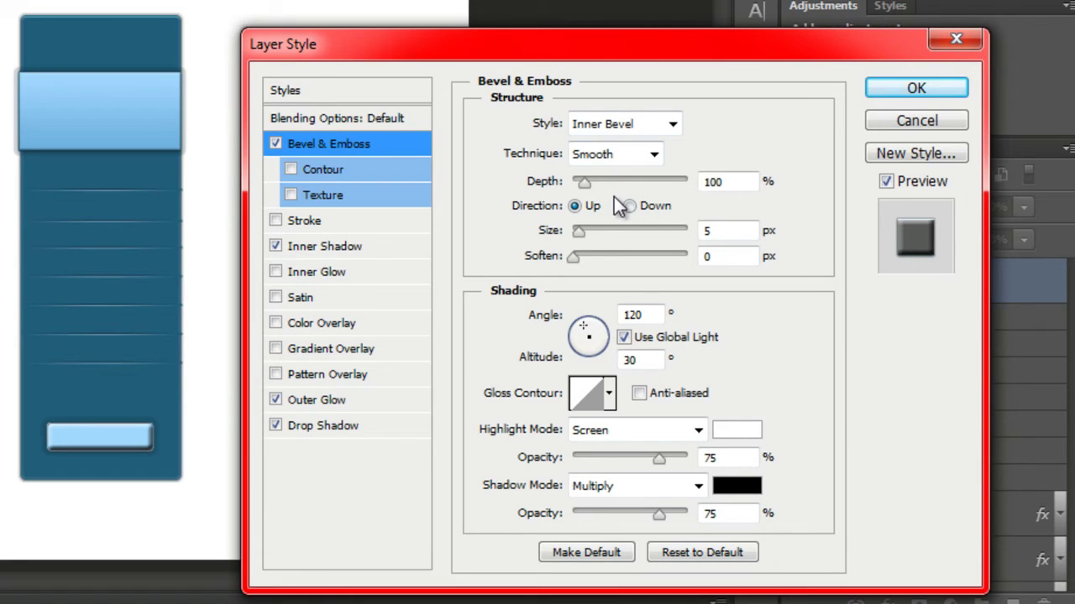
# Set the bevel depth to 70%, size to 1 px and highlight opacity to 0%.
pyautogui.moveTo(585, 188); pyautogui.dragTo(581, 188)
pyautogui.write('70')
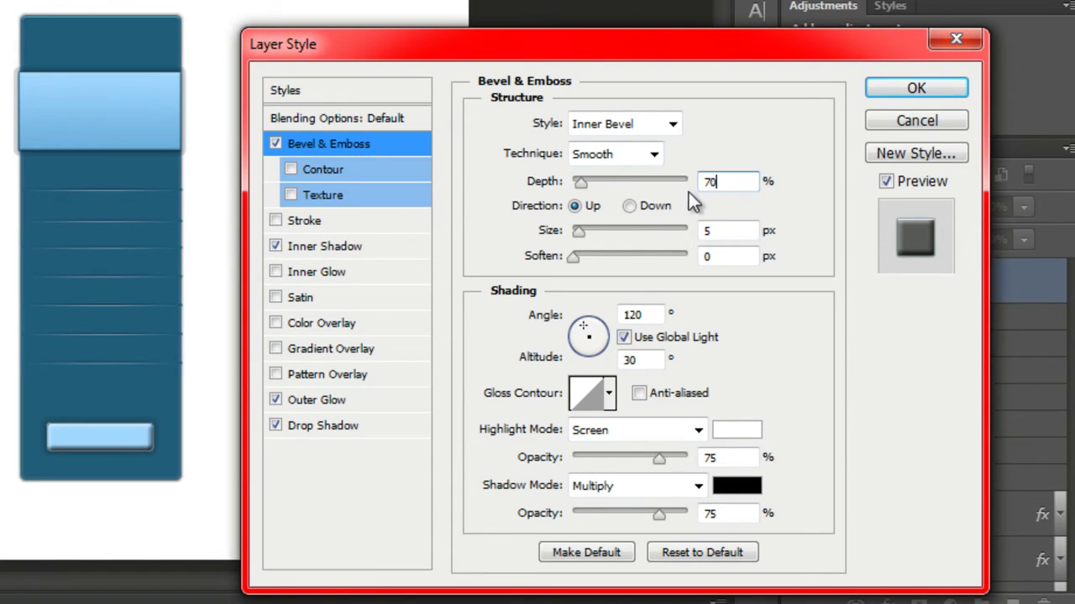
pyautogui.moveTo(583, 232); pyautogui.dragTo(573, 232)
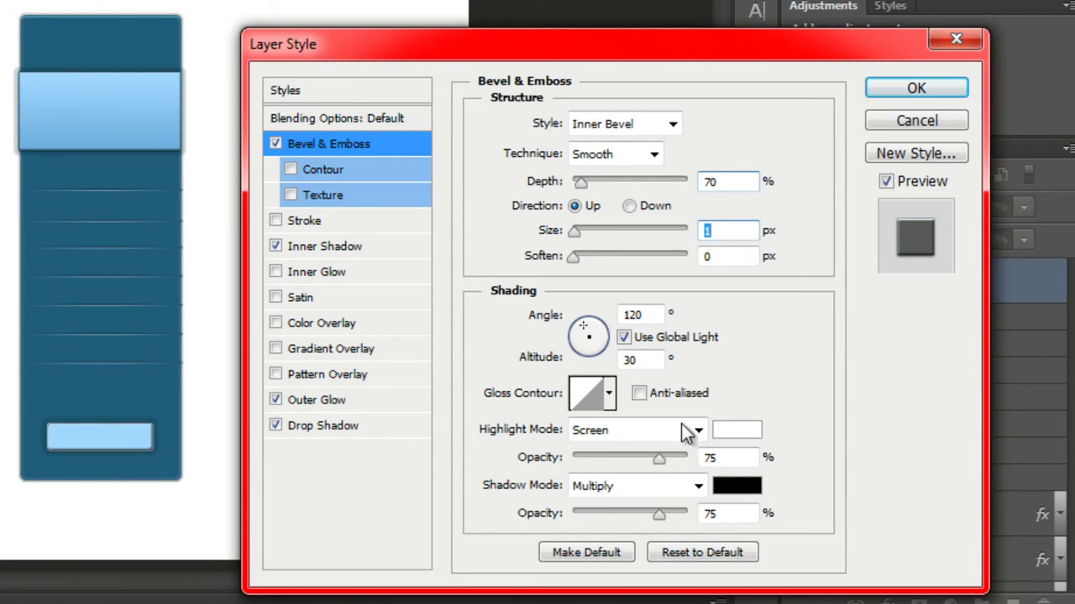
pyautogui.moveTo(659, 458); pyautogui.dragTo(529, 460)
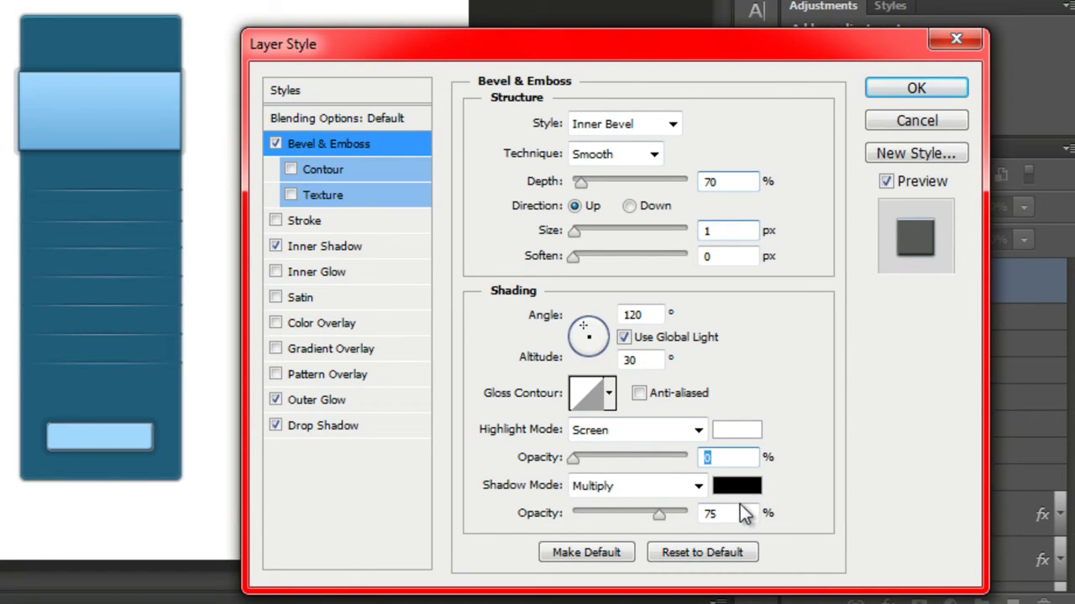
# Make the bevel shadow Normal, colour 0f2c3a at 45% opacity, and enable Gradient Overlay.
pyautogui.click(739, 492)
pyautogui.moveTo(680, 414); pyautogui.dragTo(595, 420)
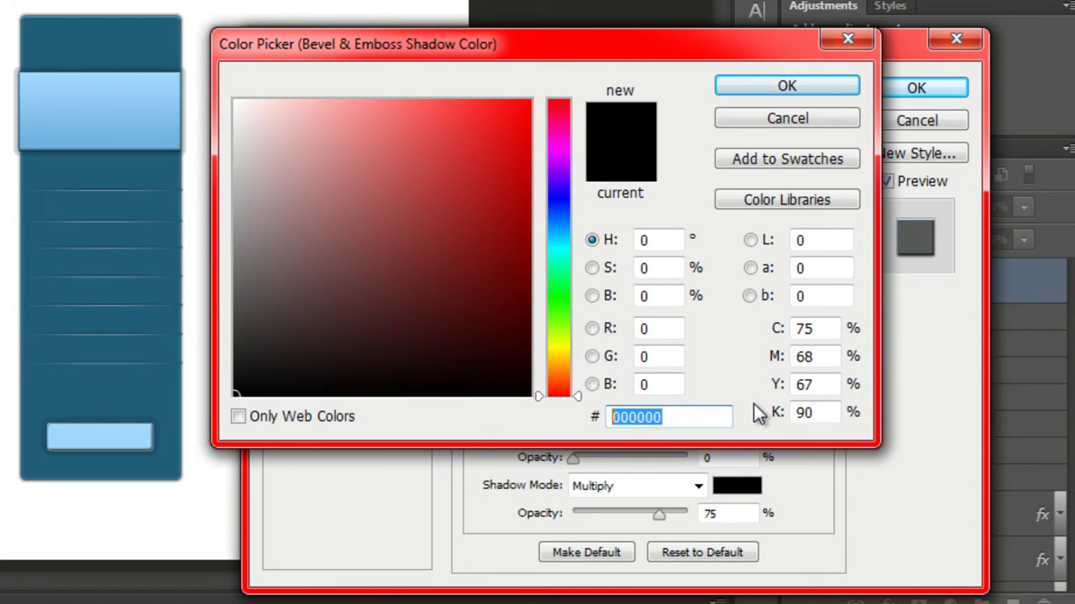
pyautogui.write('0f2')
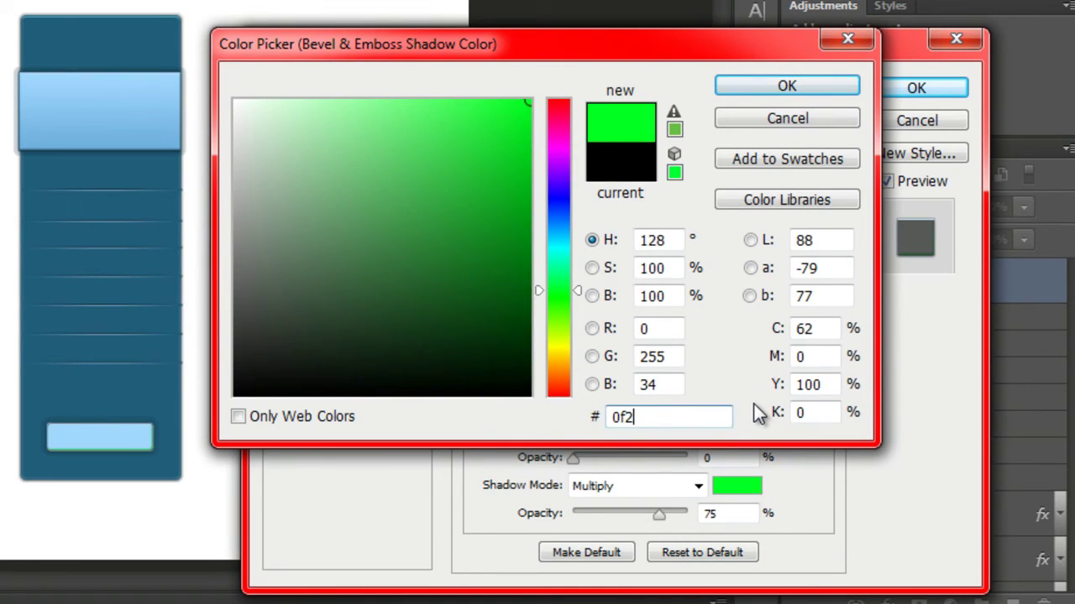
pyautogui.write('c3')
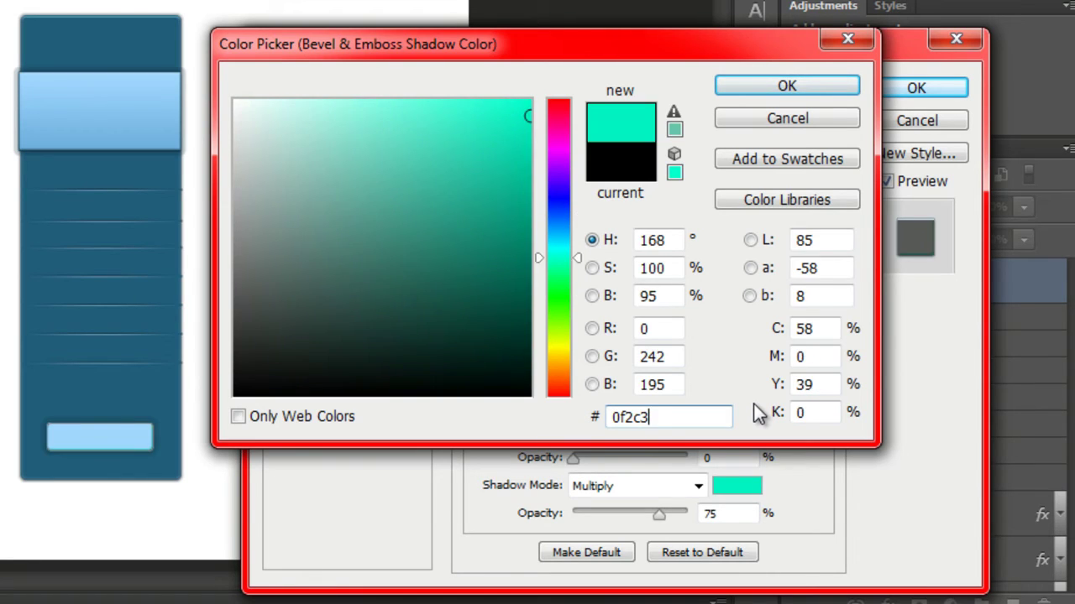
pyautogui.write('a')
pyautogui.click(830, 86)
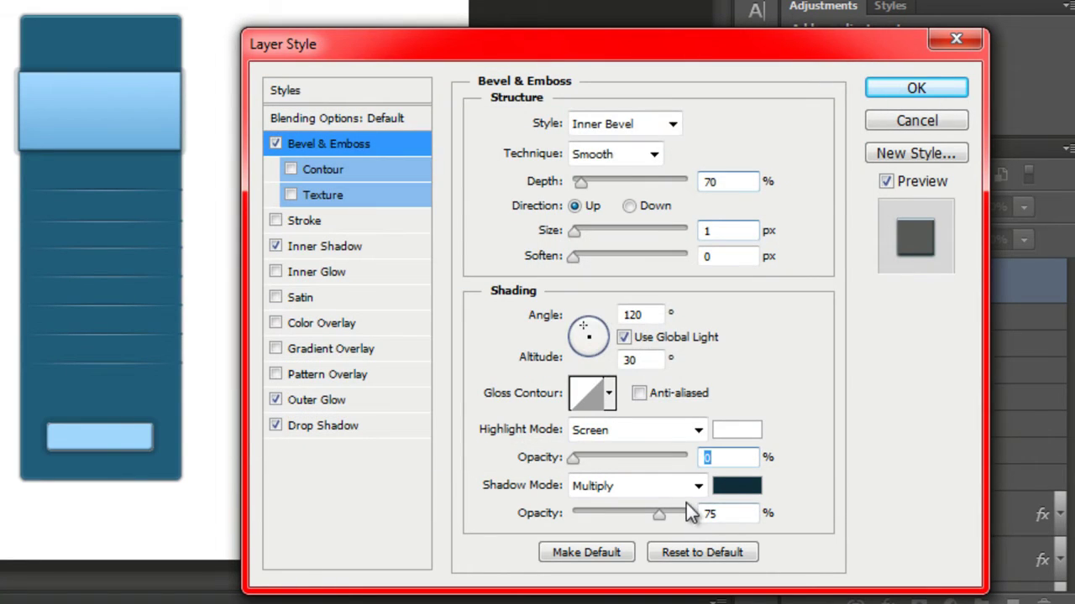
pyautogui.click(697, 487)
pyautogui.click(638, 2)
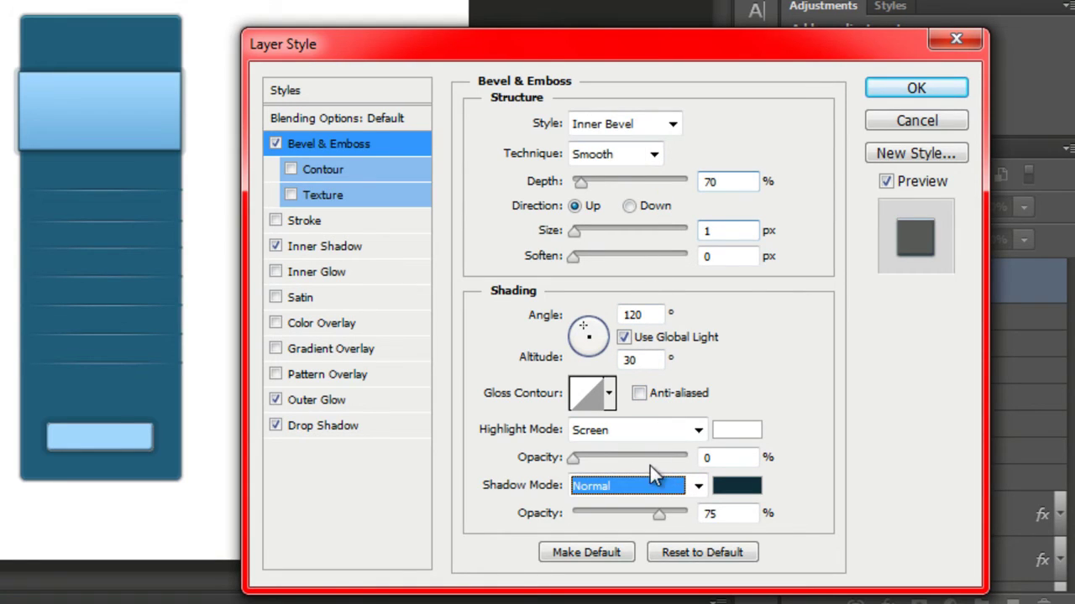
pyautogui.moveTo(658, 520); pyautogui.dragTo(623, 526)
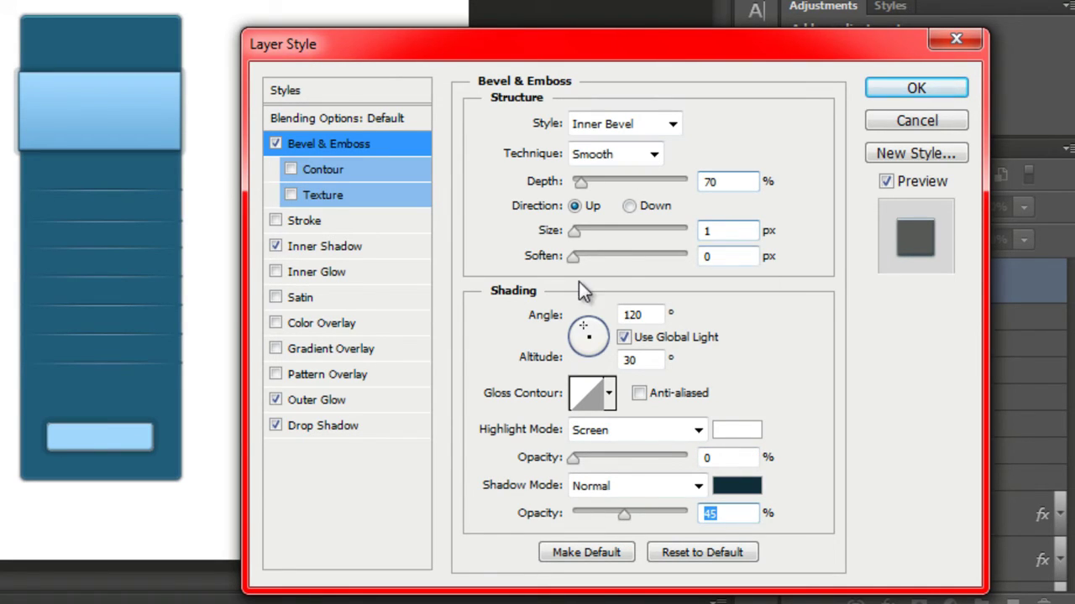
pyautogui.click(318, 351)
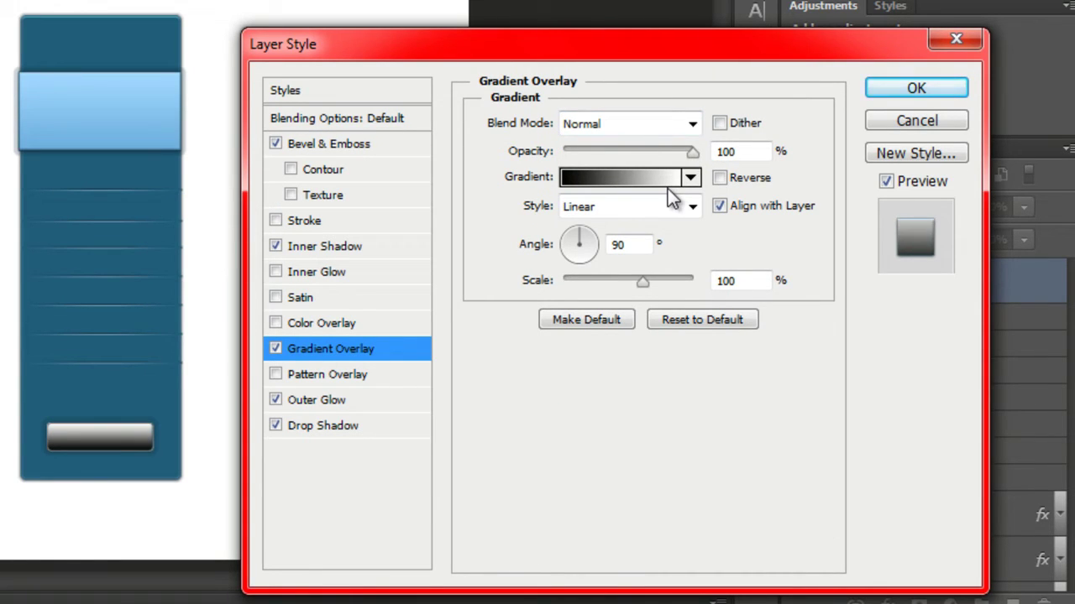
# Set the gradient overlay's left colour stop to 6eafde.
pyautogui.click(616, 171)
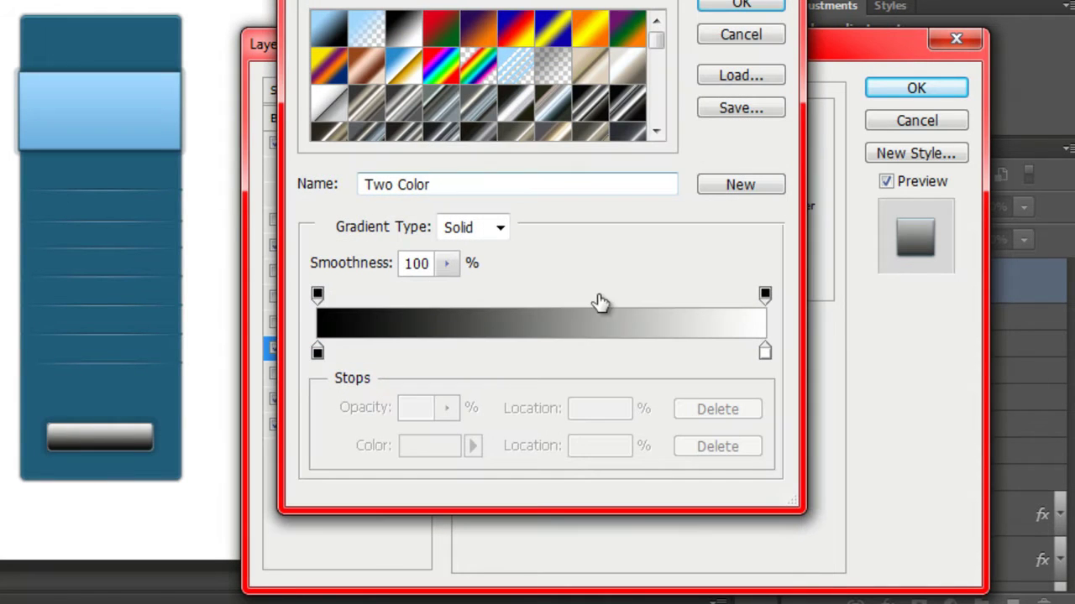
pyautogui.click(317, 351)
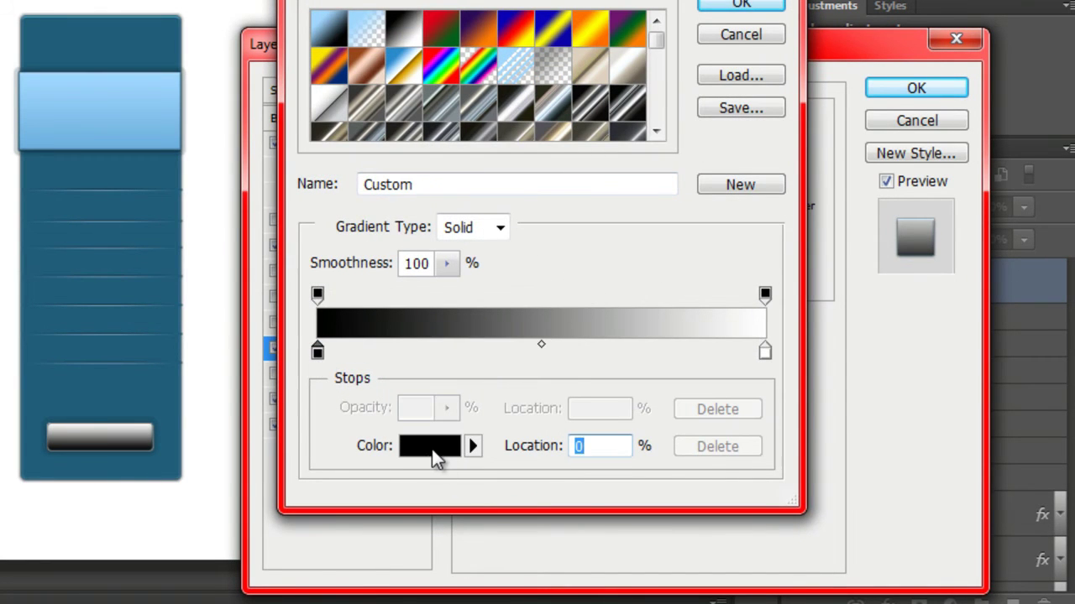
pyautogui.click(434, 457)
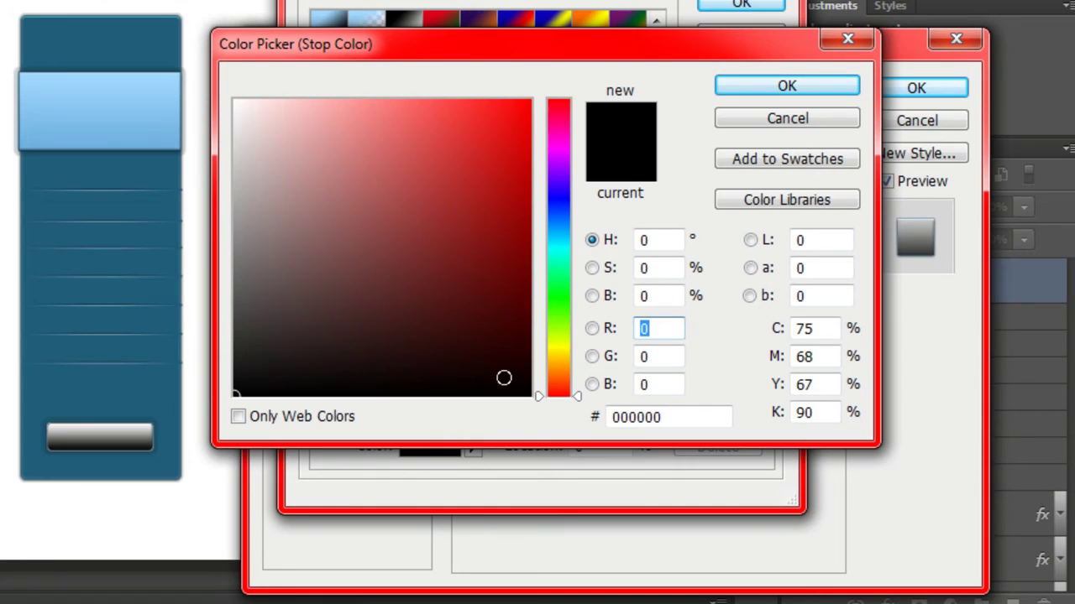
pyautogui.click(680, 417)
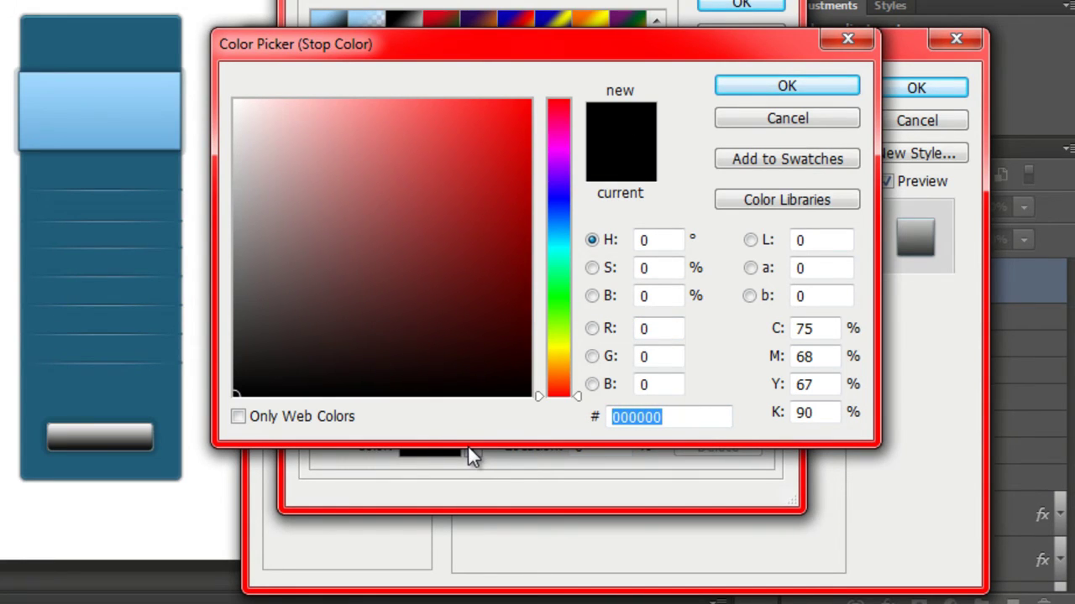
pyautogui.write('6ea')
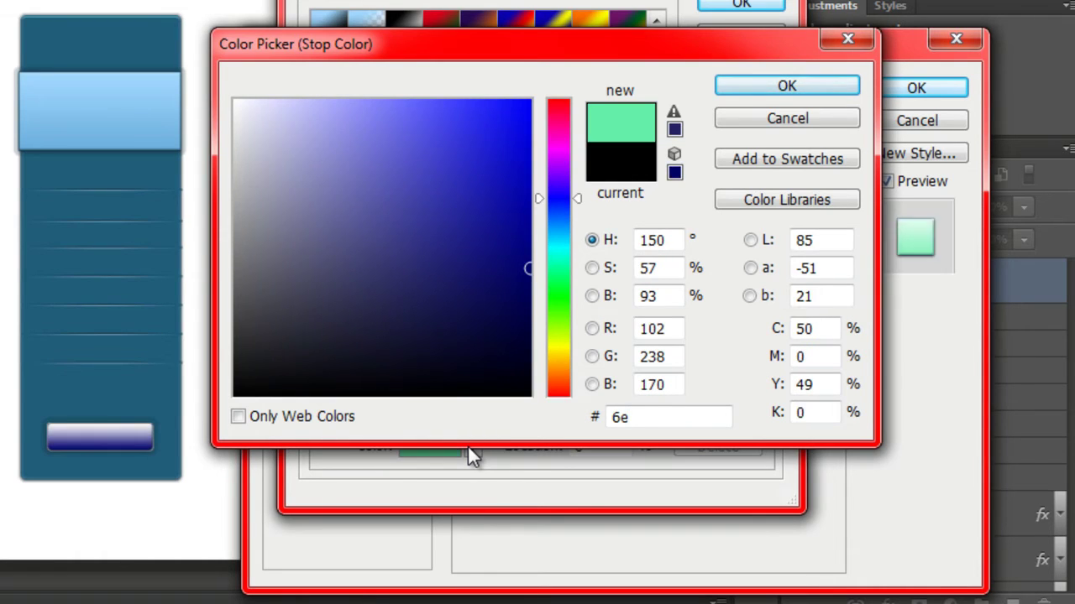
pyautogui.write('fde')
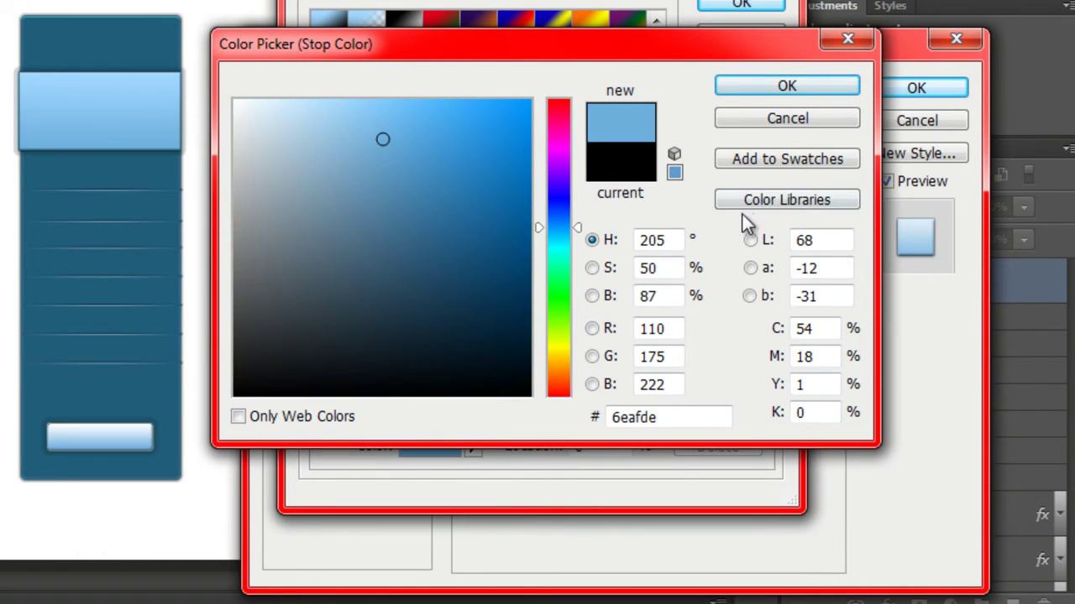
pyautogui.click(767, 87)
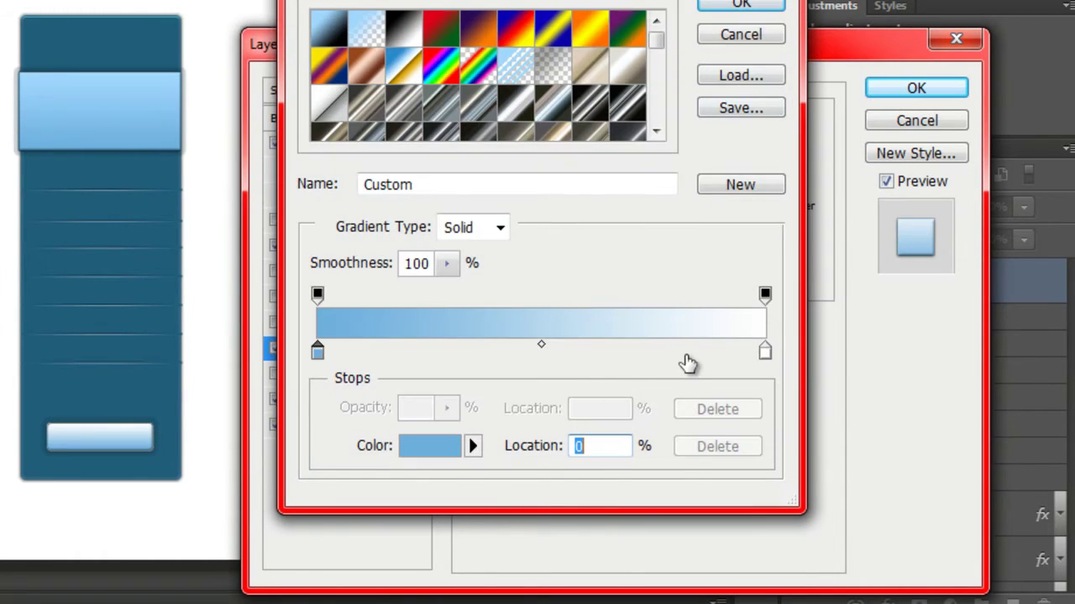
# Set the gradient's end stop to light blue a1d8ff, accept it, and enable Stroke.
pyautogui.click(765, 354)
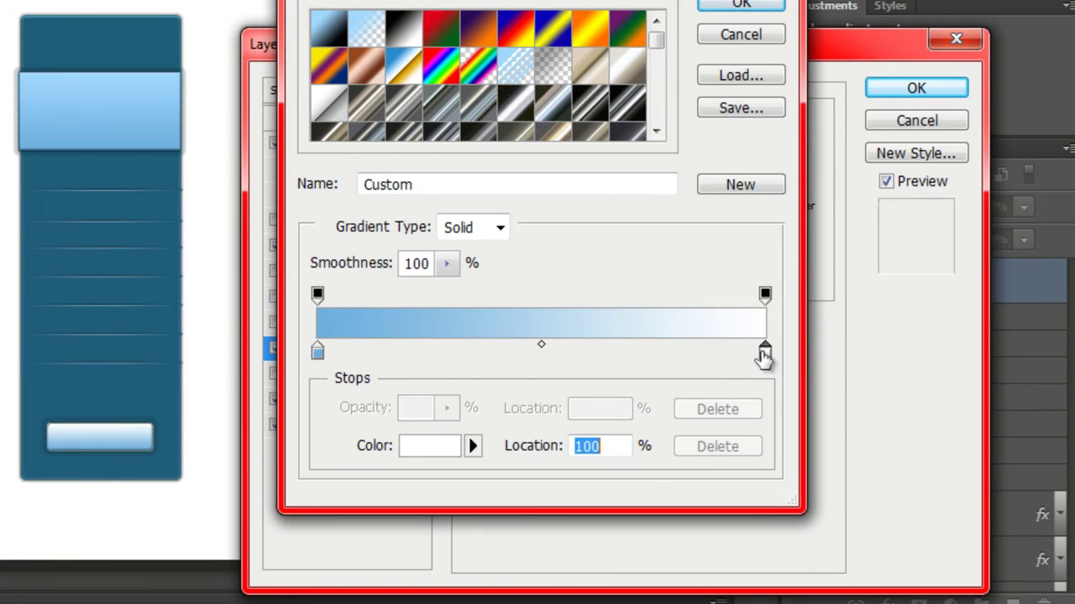
pyautogui.click(430, 446)
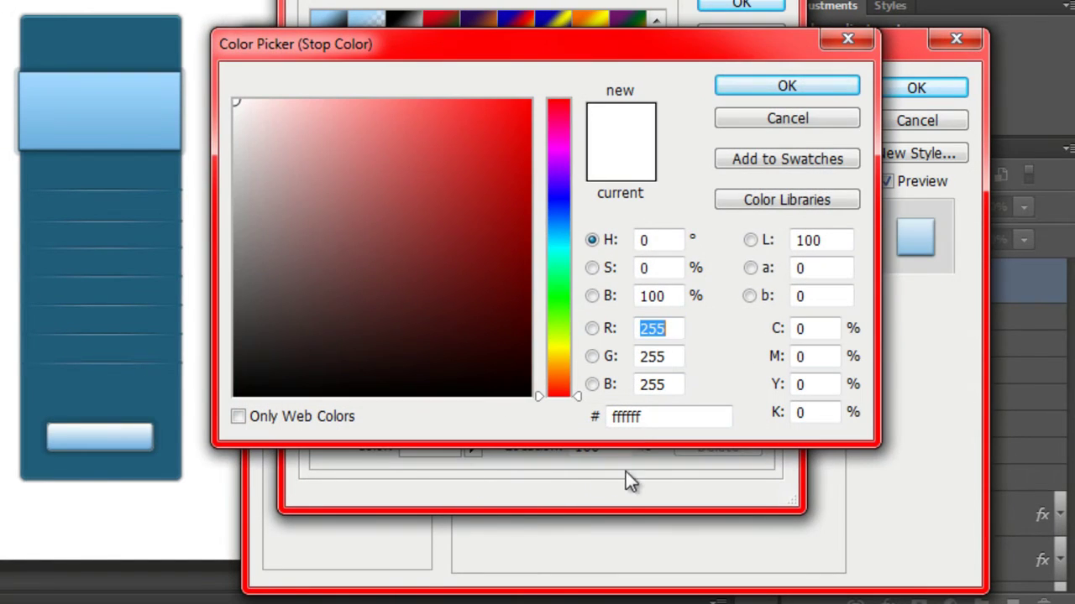
pyautogui.click(663, 417)
pyautogui.write('a1')
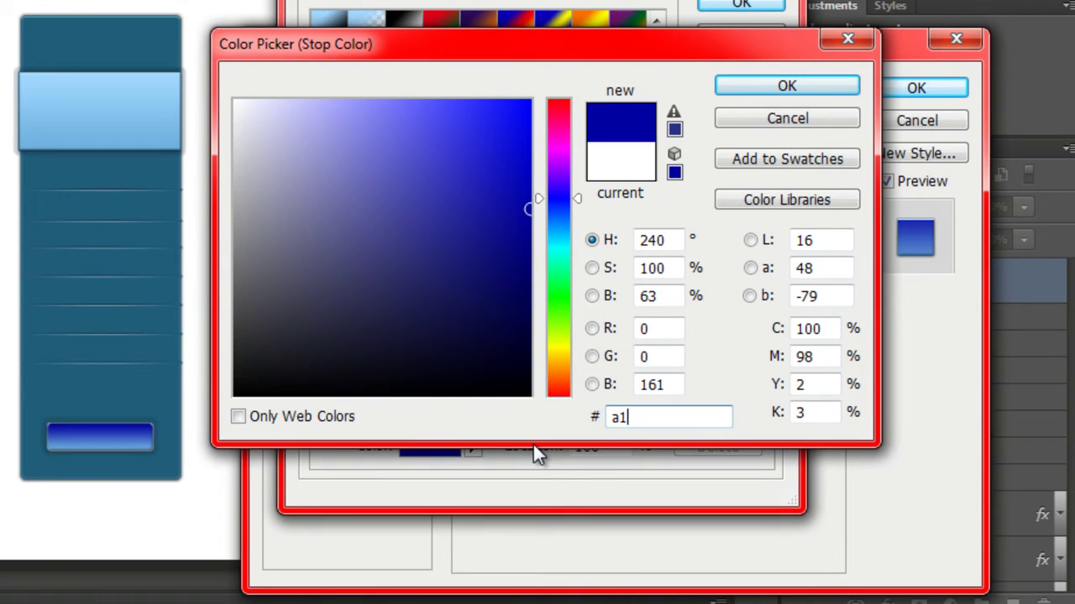
pyautogui.write('dfff')
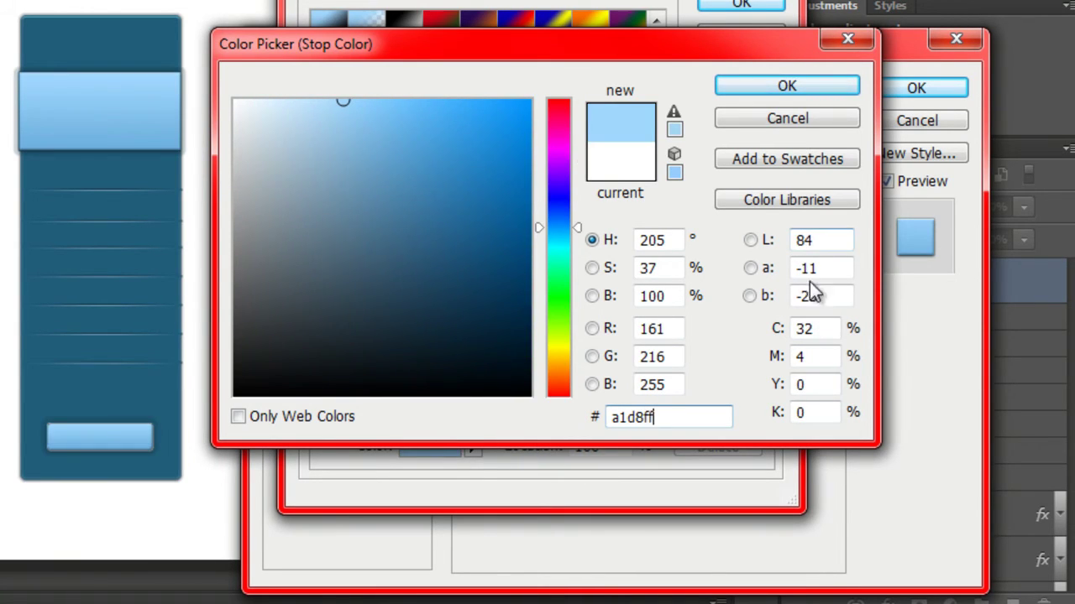
pyautogui.click(747, 86)
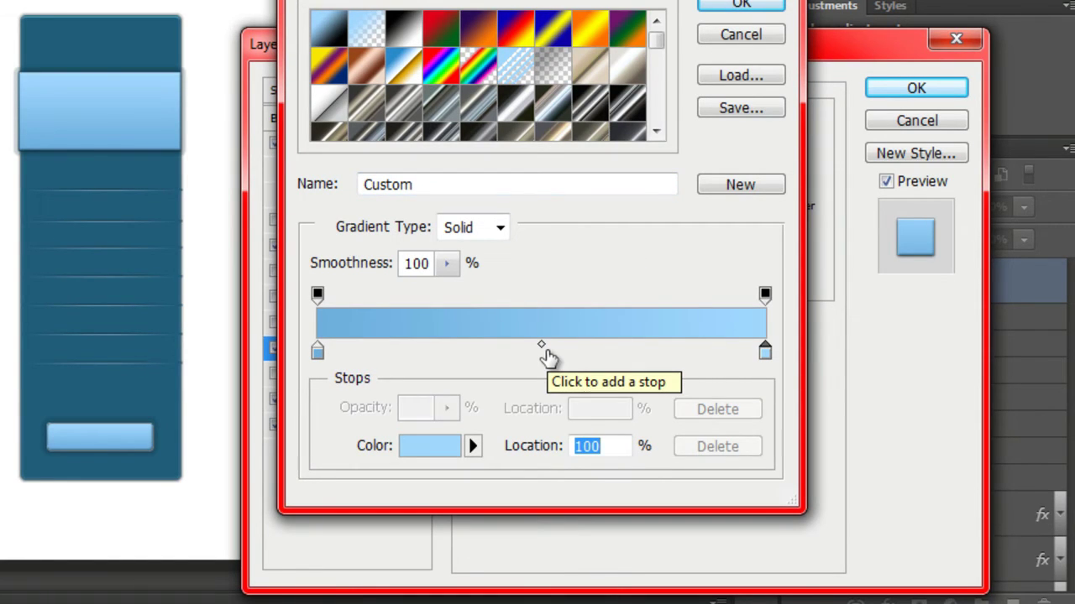
pyautogui.click(772, 7)
pyautogui.click(300, 221)
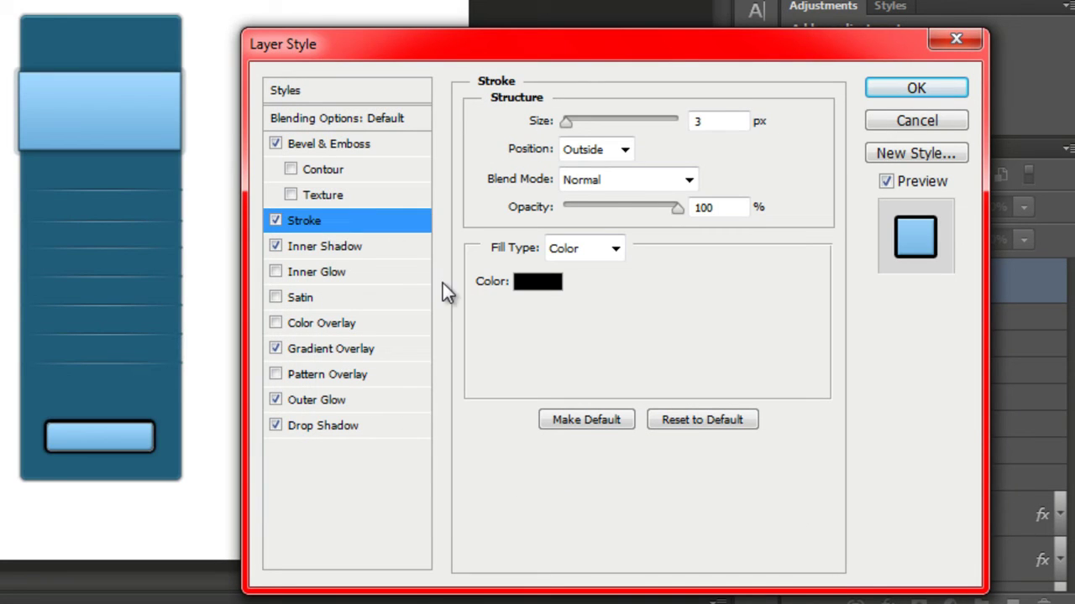
# Make the stroke 1 px wide with a gradient fill at a 90° angle.
pyautogui.doubleClick(712, 121)
pyautogui.write('1')
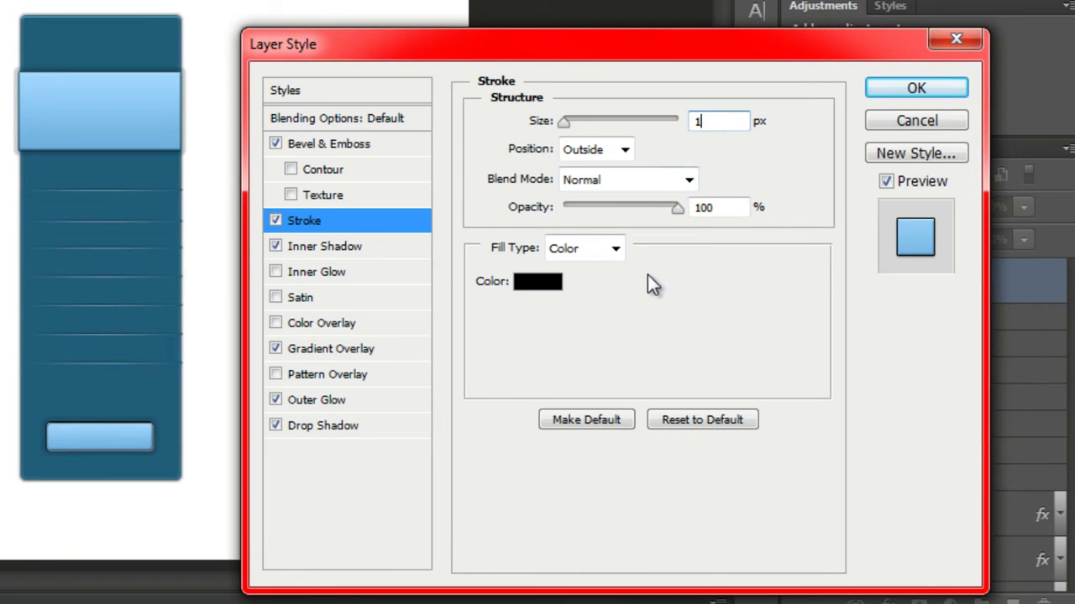
pyautogui.click(613, 255)
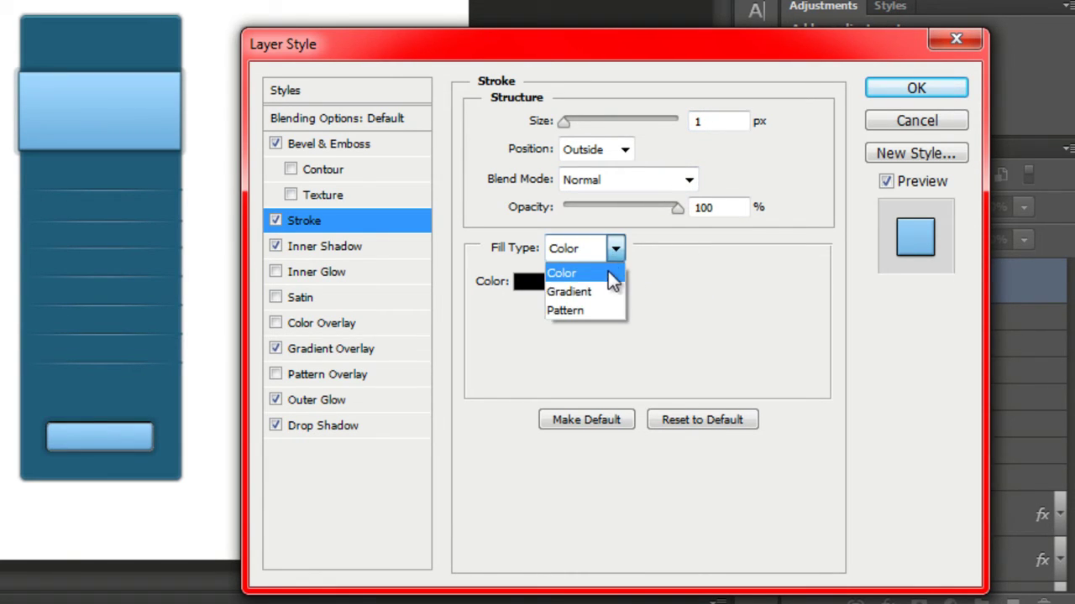
pyautogui.click(602, 293)
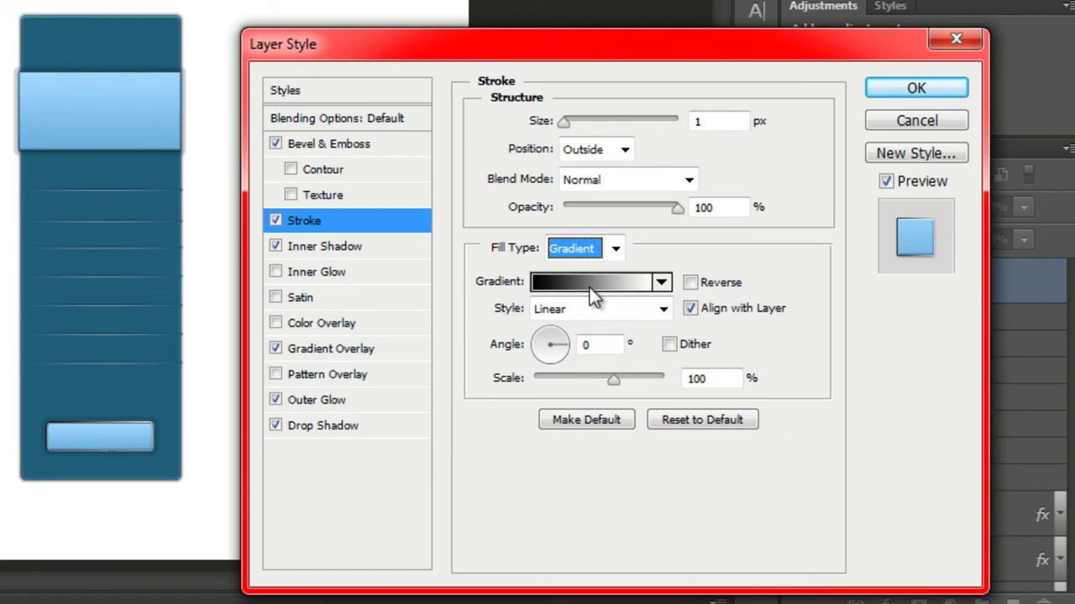
pyautogui.moveTo(556, 346); pyautogui.dragTo(550, 337)
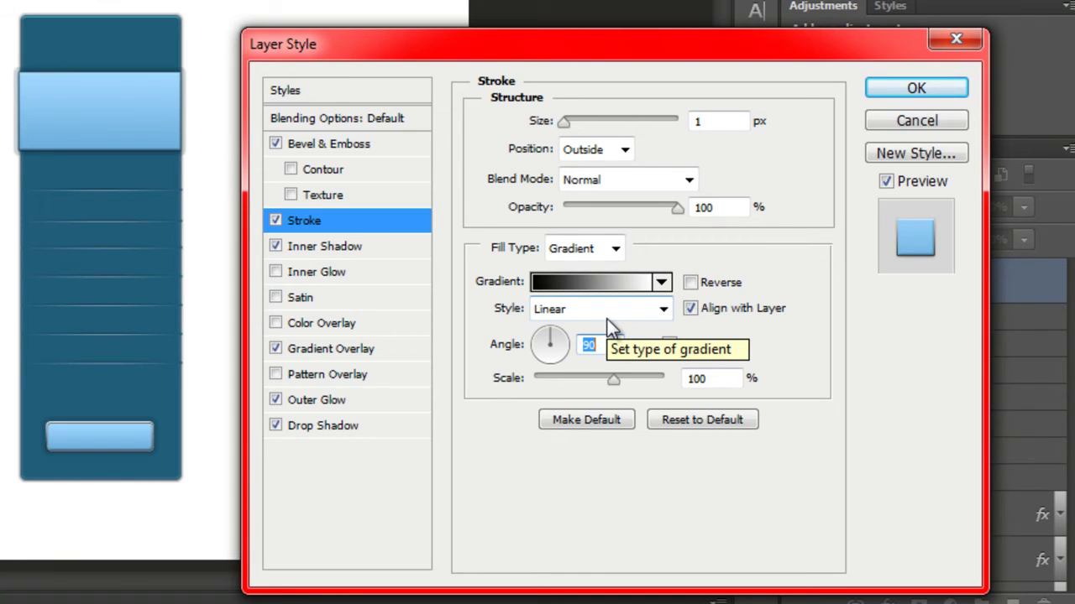
# Set the stroke gradient's start stop to dark teal 13394b.
pyautogui.click(582, 283)
pyautogui.click(318, 351)
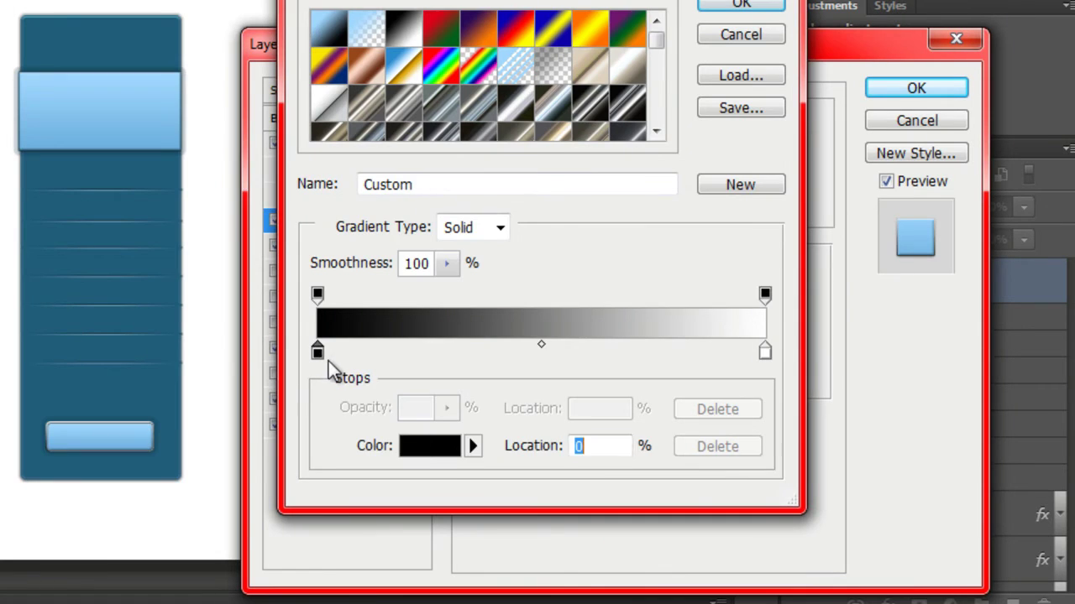
pyautogui.click(434, 454)
pyautogui.moveTo(667, 418); pyautogui.dragTo(542, 428)
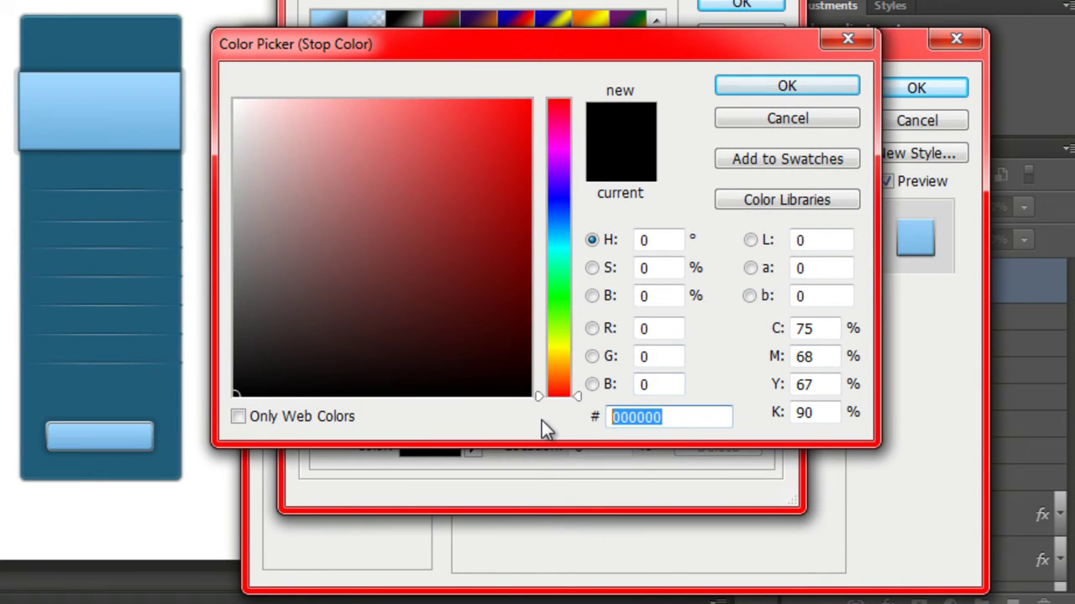
pyautogui.write('1')
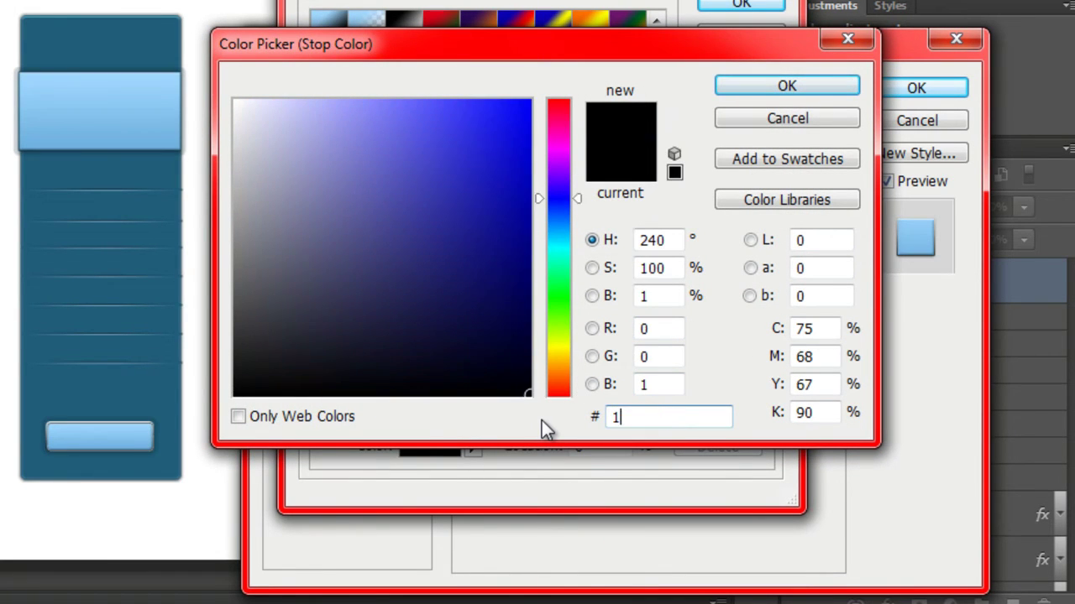
pyautogui.write('339')
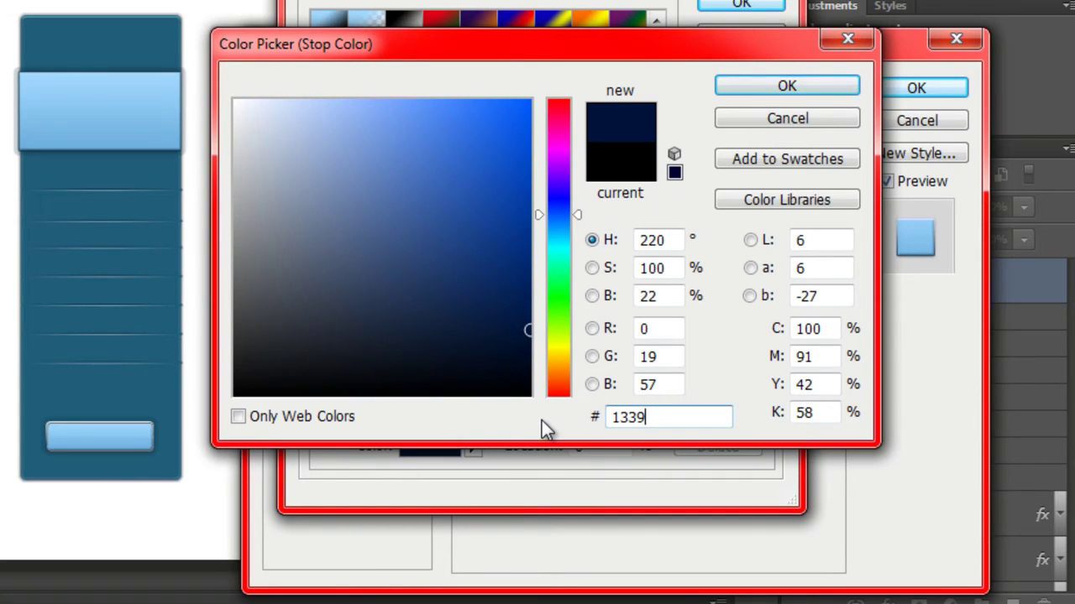
pyautogui.write('4b')
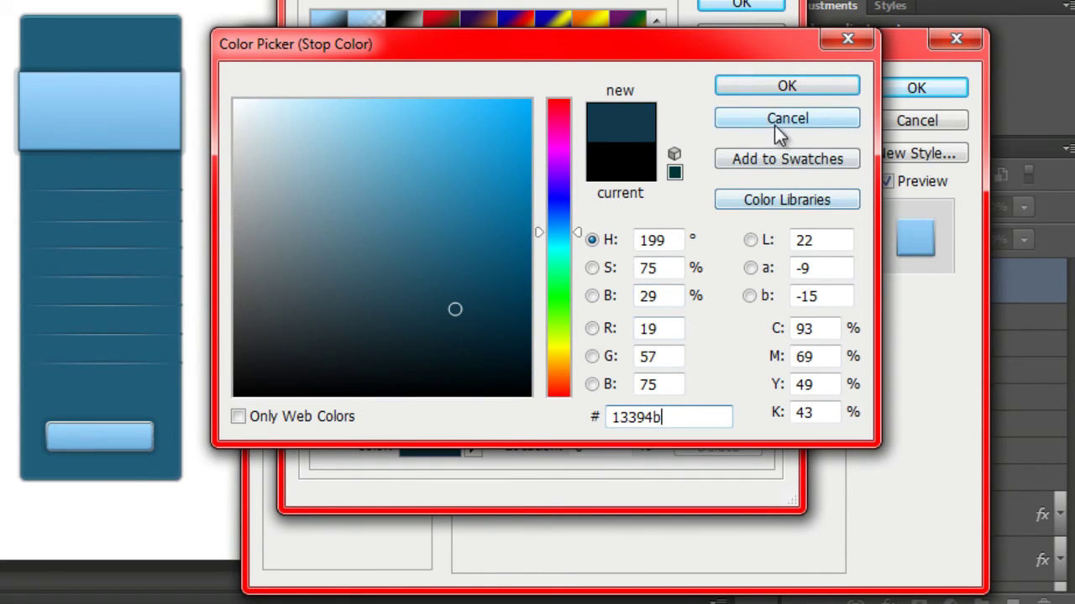
pyautogui.click(758, 91)
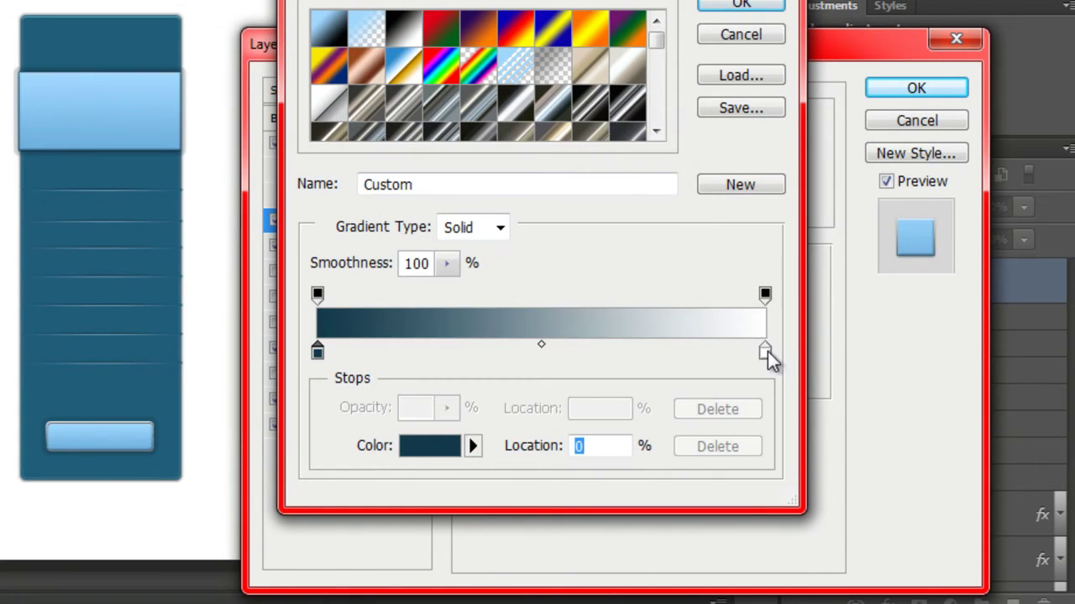
# Set the stroke gradient's end stop to 16455c and apply the layer style.
pyautogui.click(764, 351)
pyautogui.click(437, 446)
pyautogui.doubleClick(658, 415)
pyautogui.write('1')
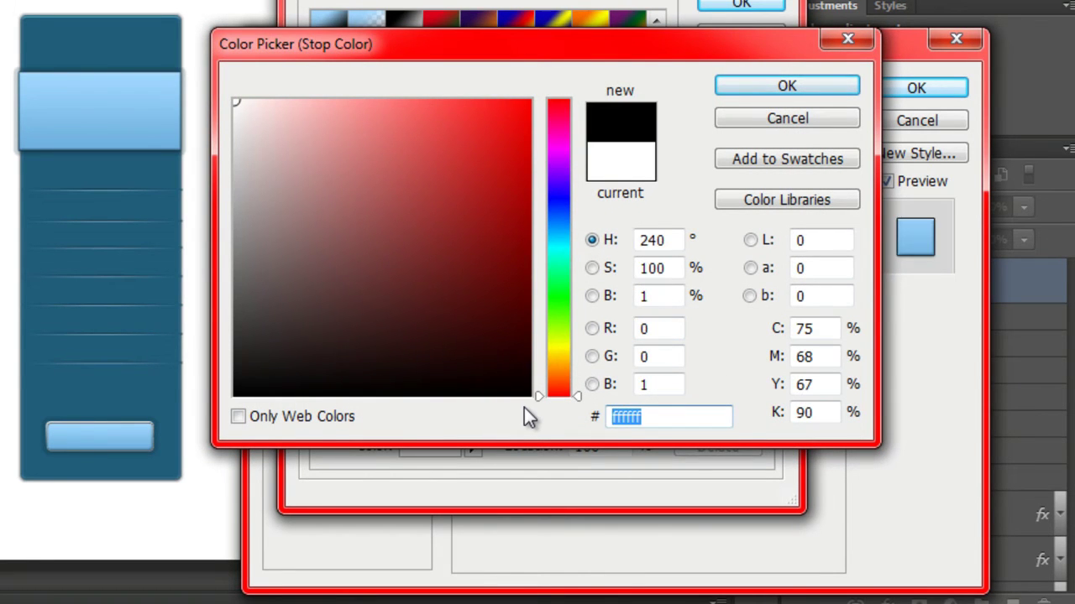
pyautogui.write('645')
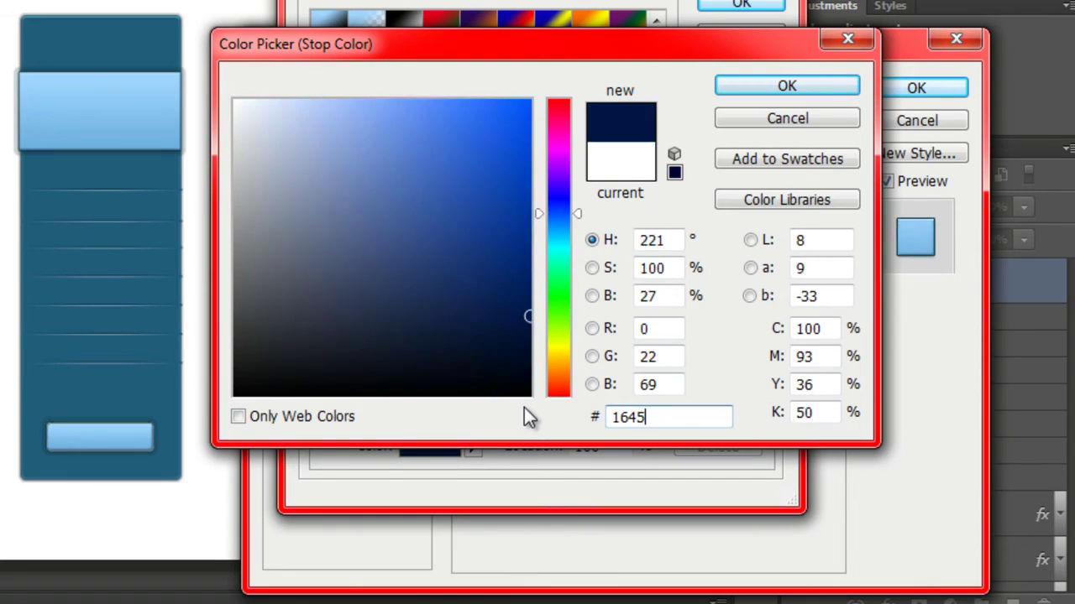
pyautogui.write('5c')
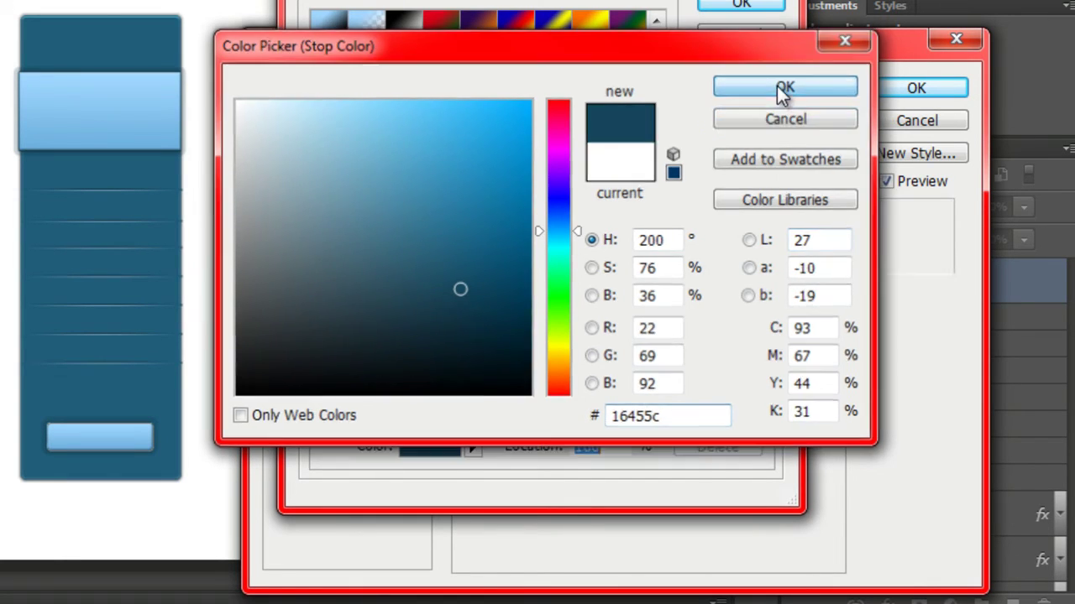
pyautogui.click(781, 87)
pyautogui.click(741, 7)
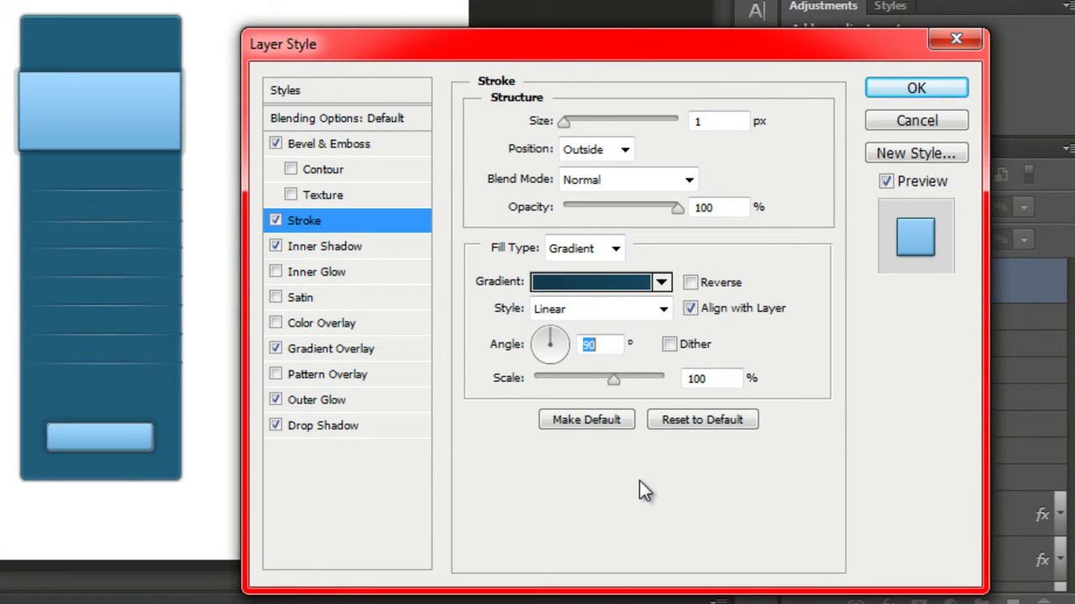
pyautogui.click(917, 89)
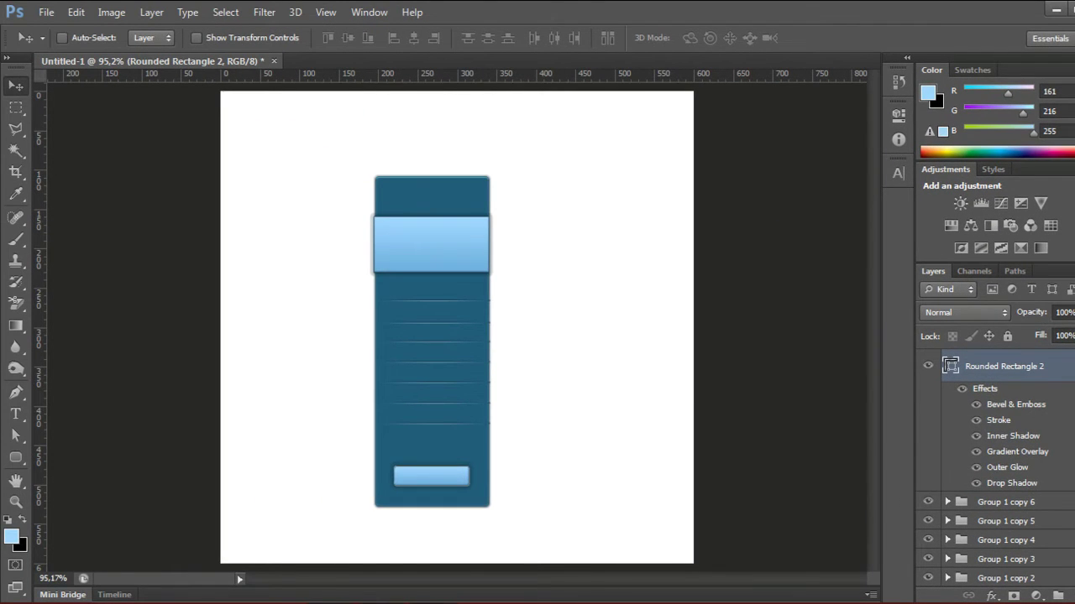
pyautogui.click(1068, 367)
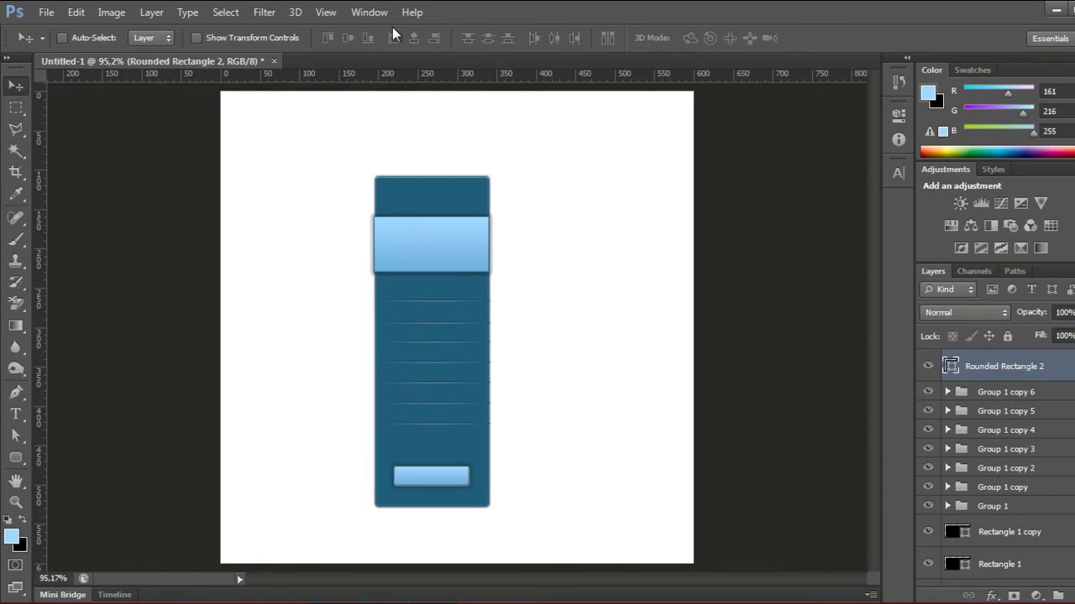
# Show the Character panel and place a new text insertion point at the column's top.
pyautogui.click(370, 12)
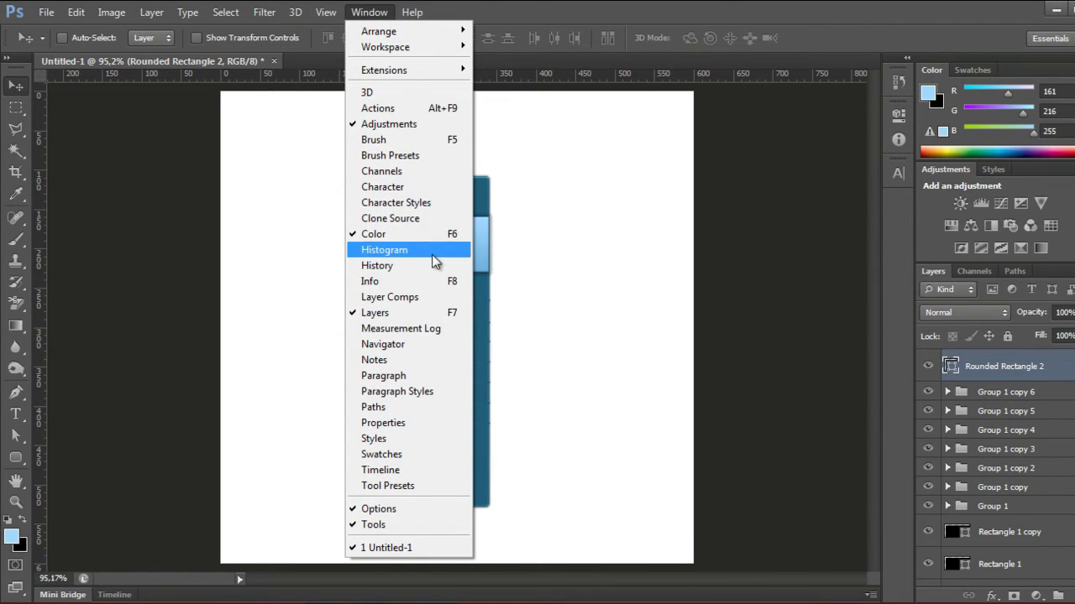
pyautogui.click(424, 187)
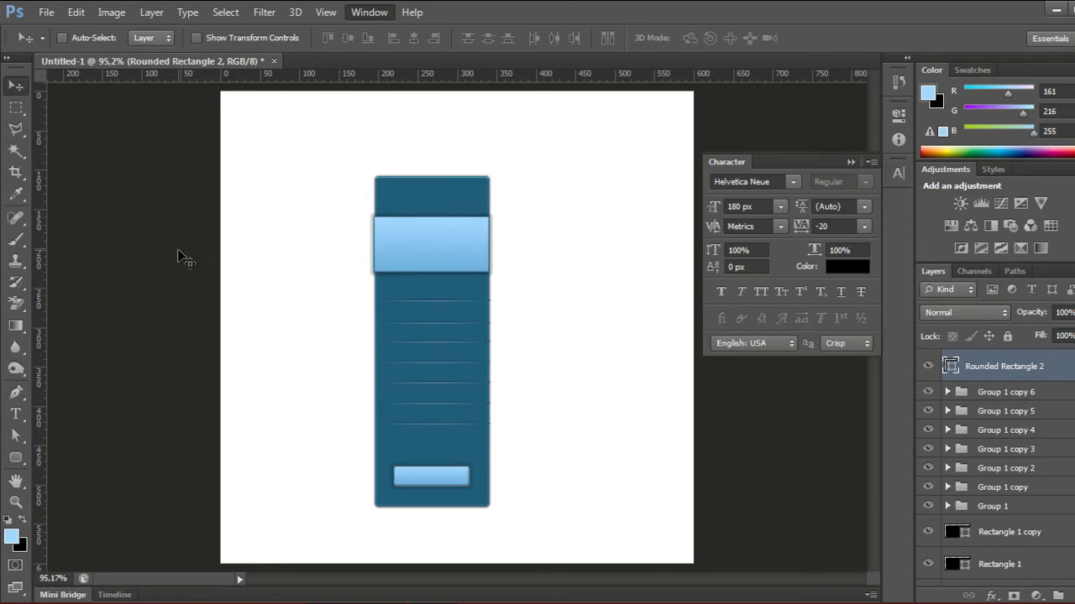
pyautogui.click(16, 414)
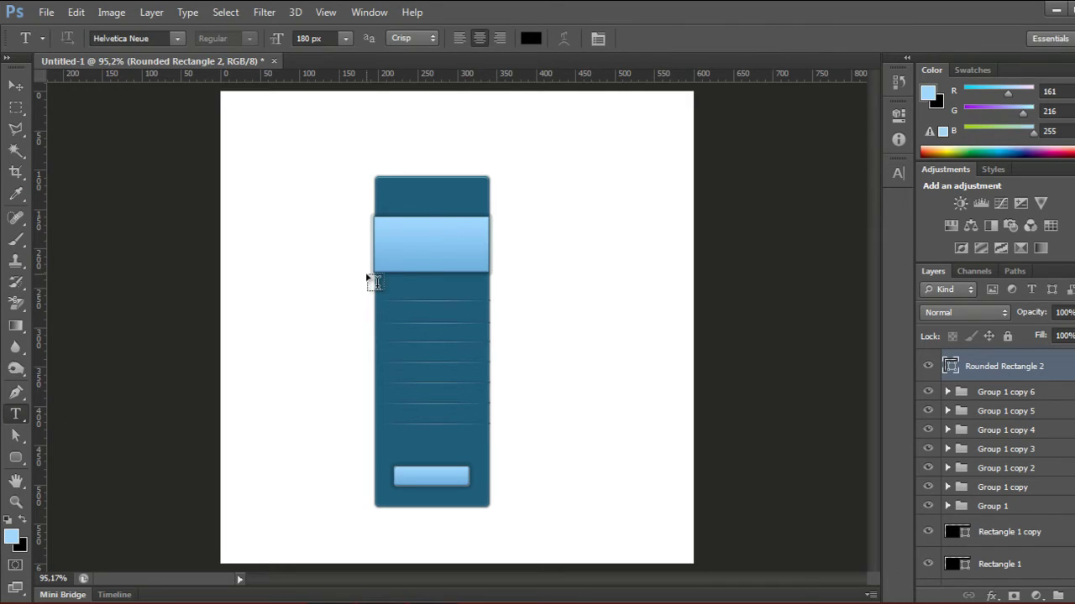
pyautogui.click(399, 192)
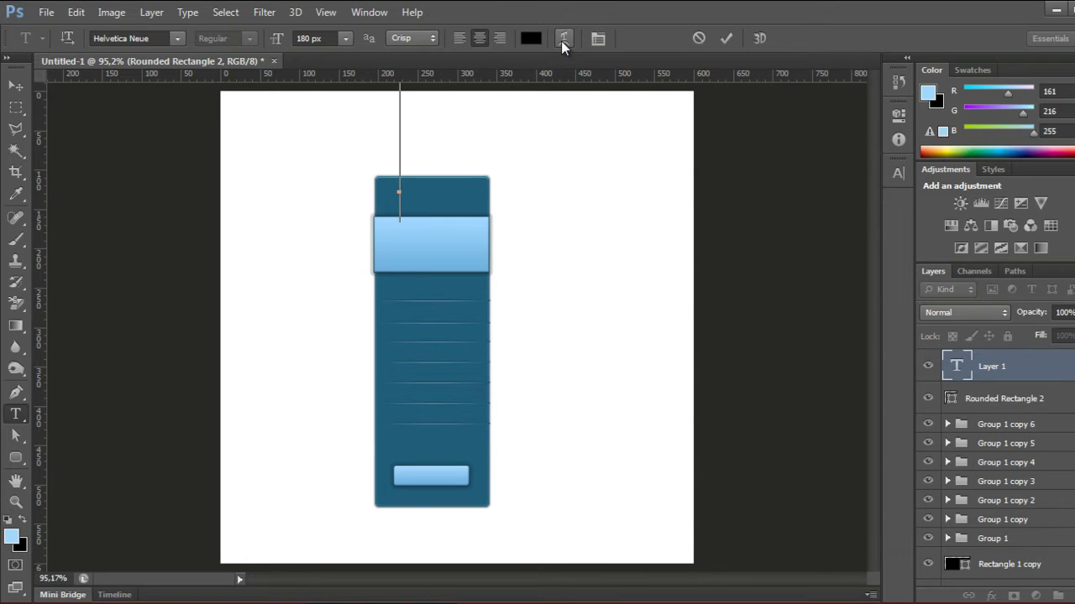
# Set the text to 20 px in pale blue ddf1ff.
pyautogui.click(304, 37)
pyautogui.write('200')
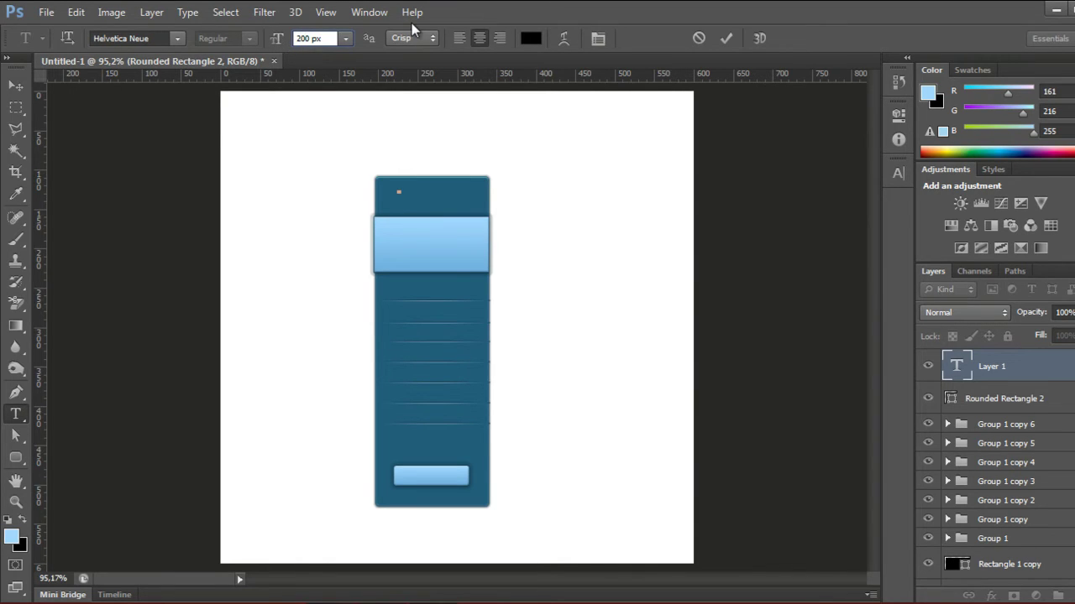
pyautogui.press('BackSpace')
pyautogui.press('Return')
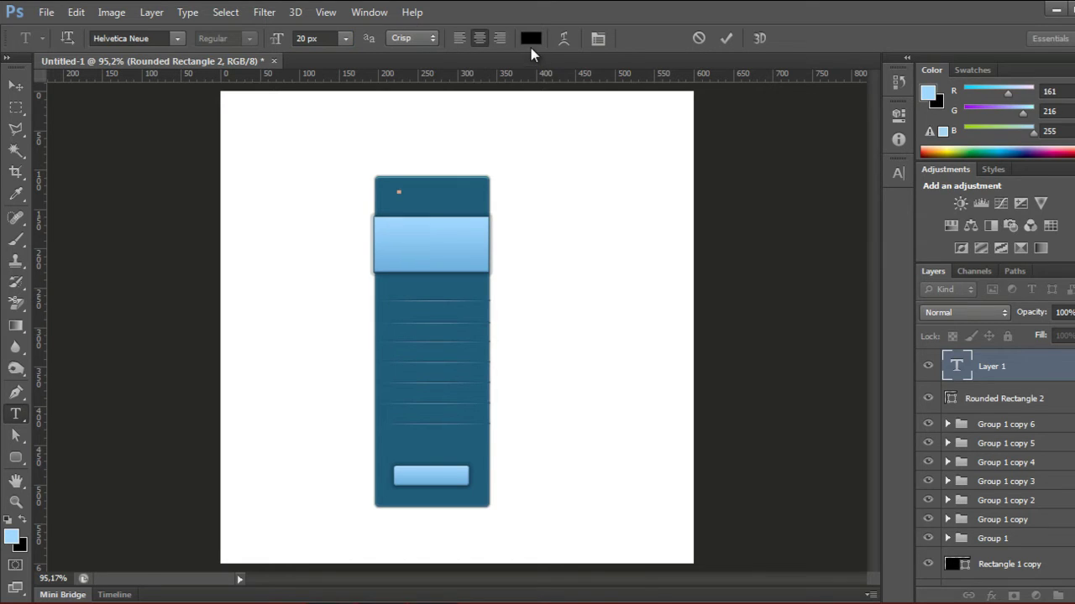
pyautogui.click(531, 38)
pyautogui.click(836, 464)
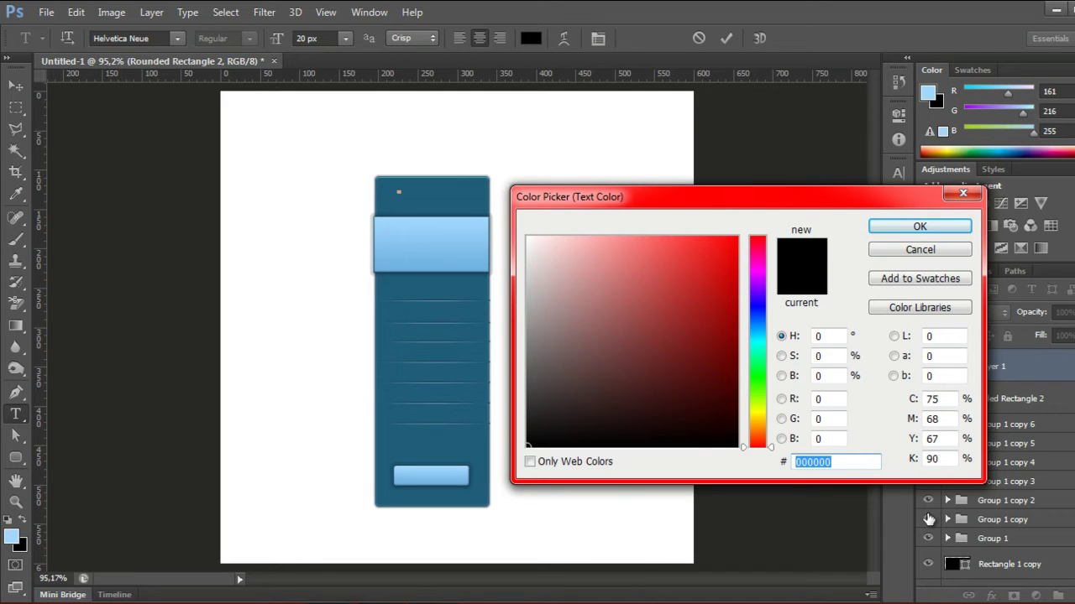
pyautogui.write('dd')
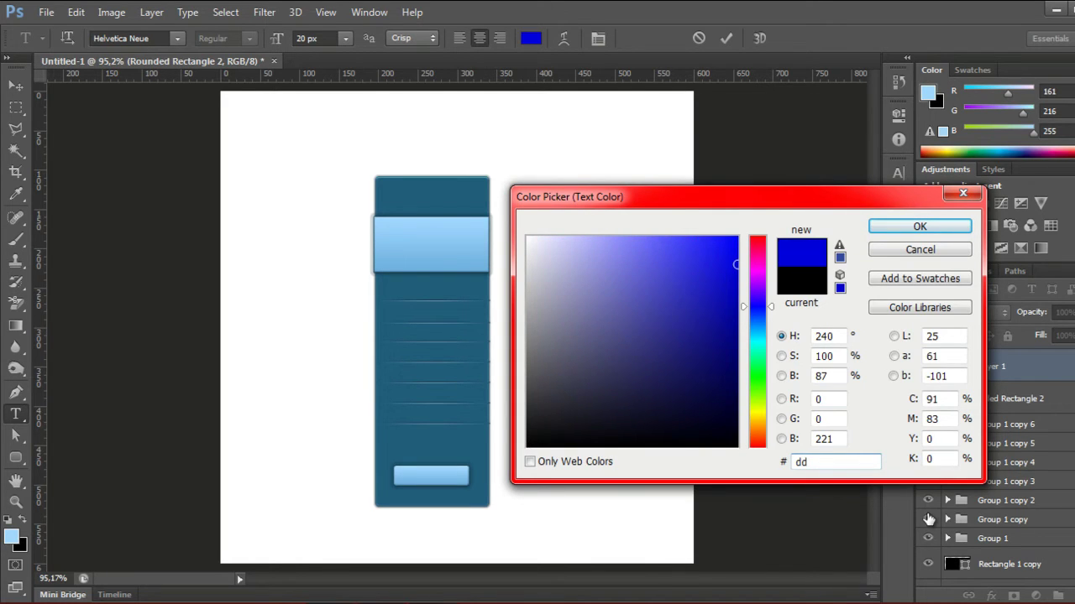
pyautogui.write('f1ff')
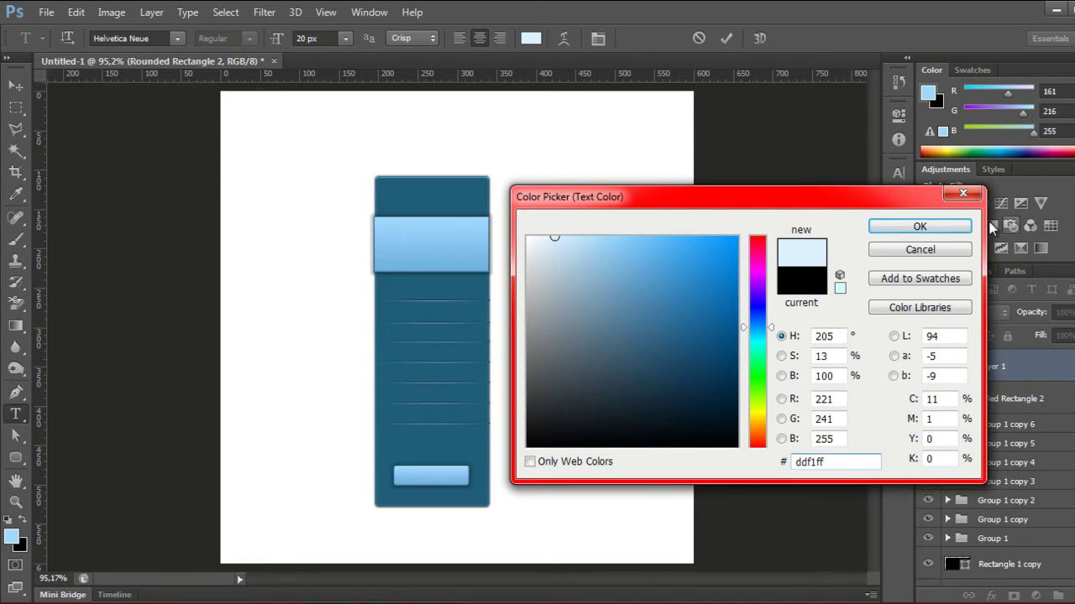
pyautogui.click(934, 227)
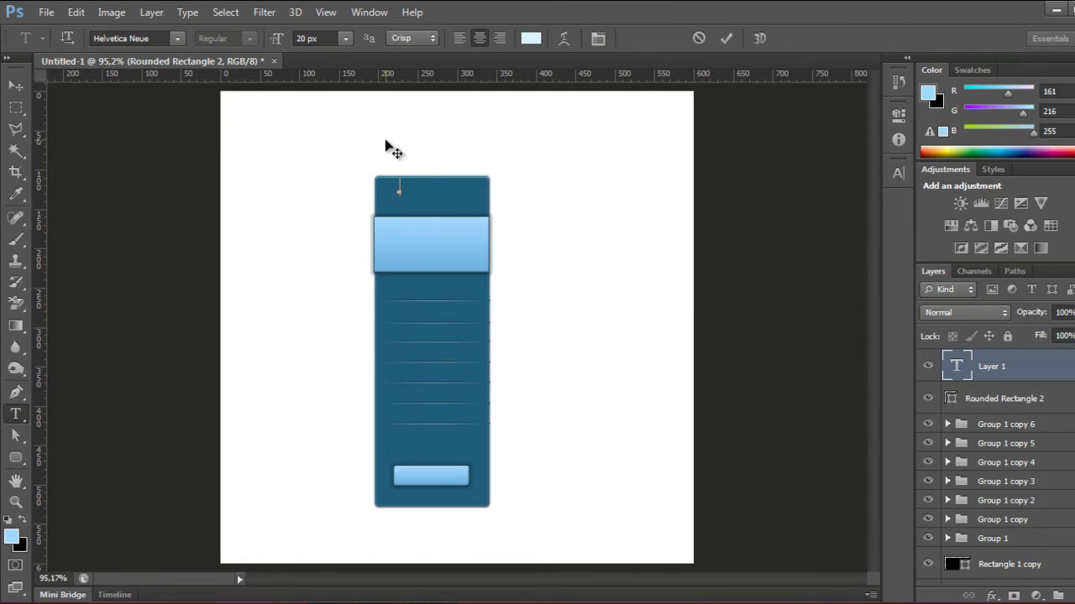
# Add the heading BASIC in Sakkal Majalla and drag it toward the header's centre.
pyautogui.click(177, 38)
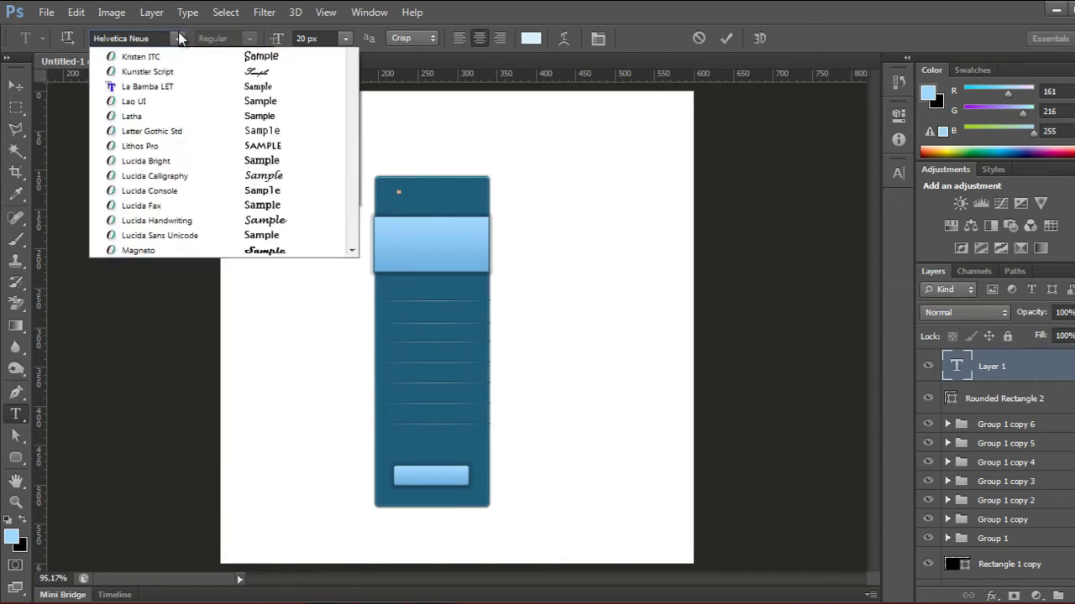
pyautogui.moveTo(353, 225); pyautogui.dragTo(356, 334)
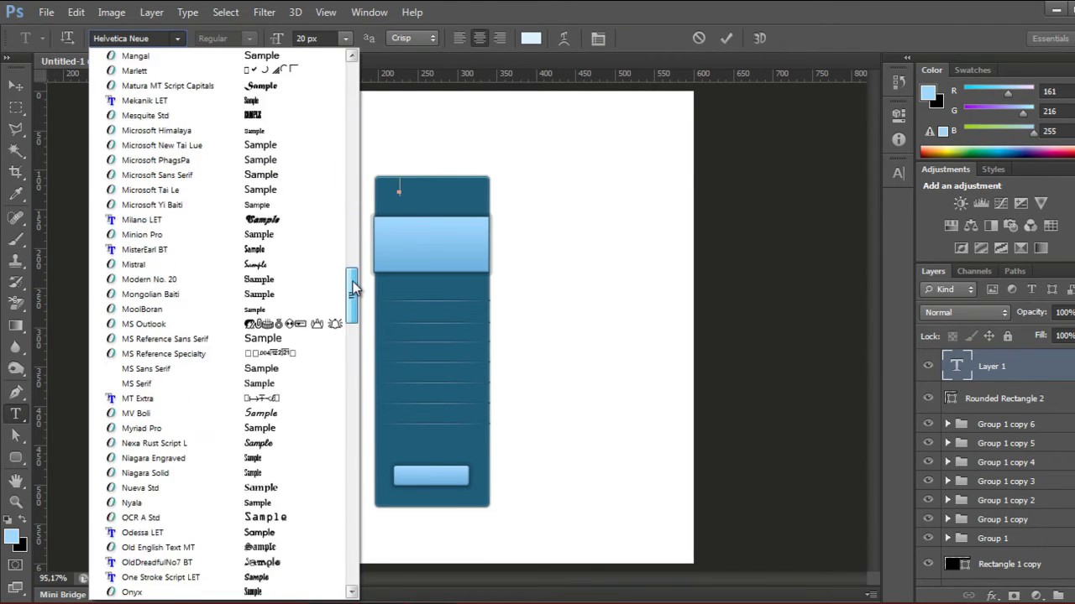
pyautogui.moveTo(354, 327); pyautogui.dragTo(355, 351)
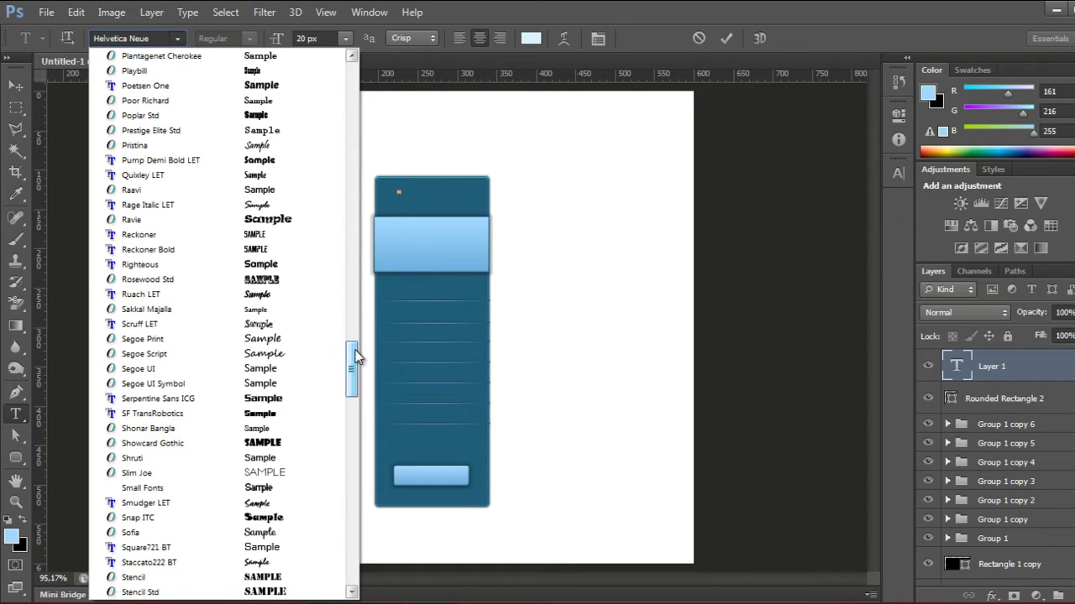
pyautogui.click(200, 309)
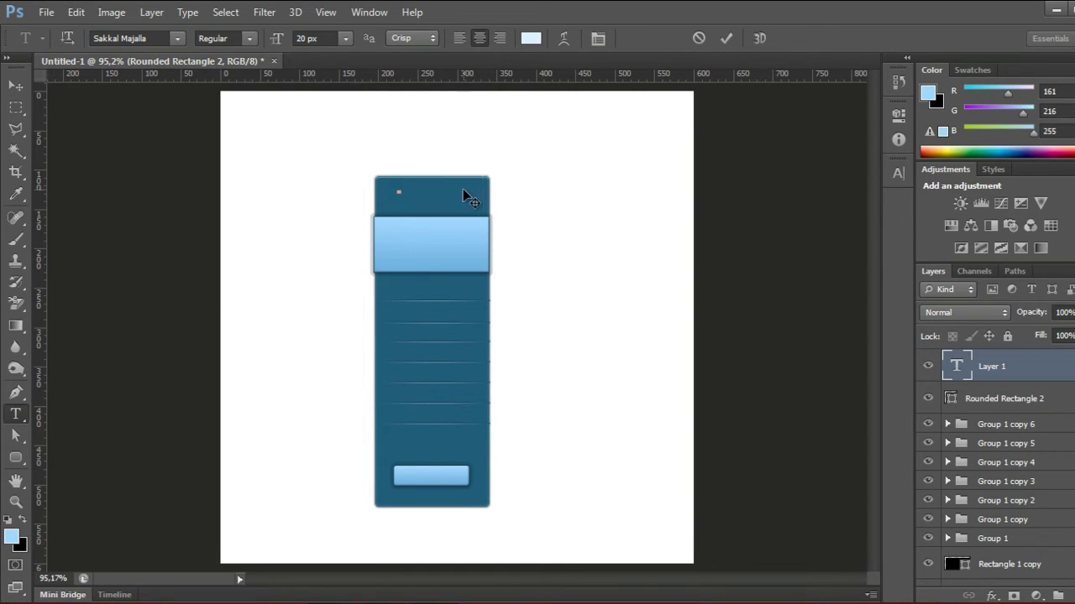
pyautogui.write('BASIC')
pyautogui.click(726, 39)
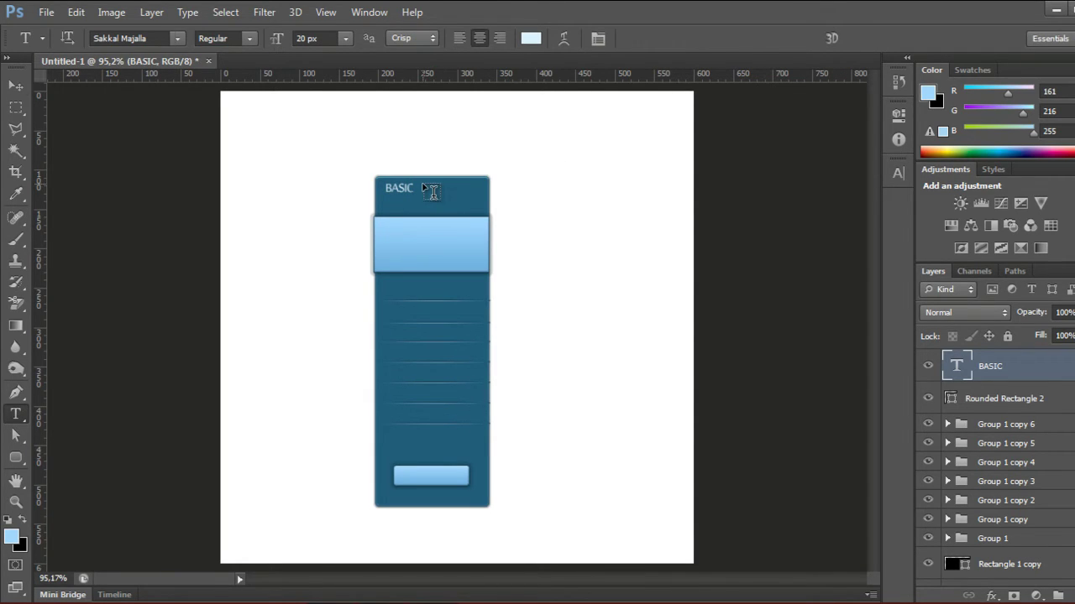
pyautogui.press('v')
pyautogui.moveTo(404, 189); pyautogui.dragTo(429, 198)
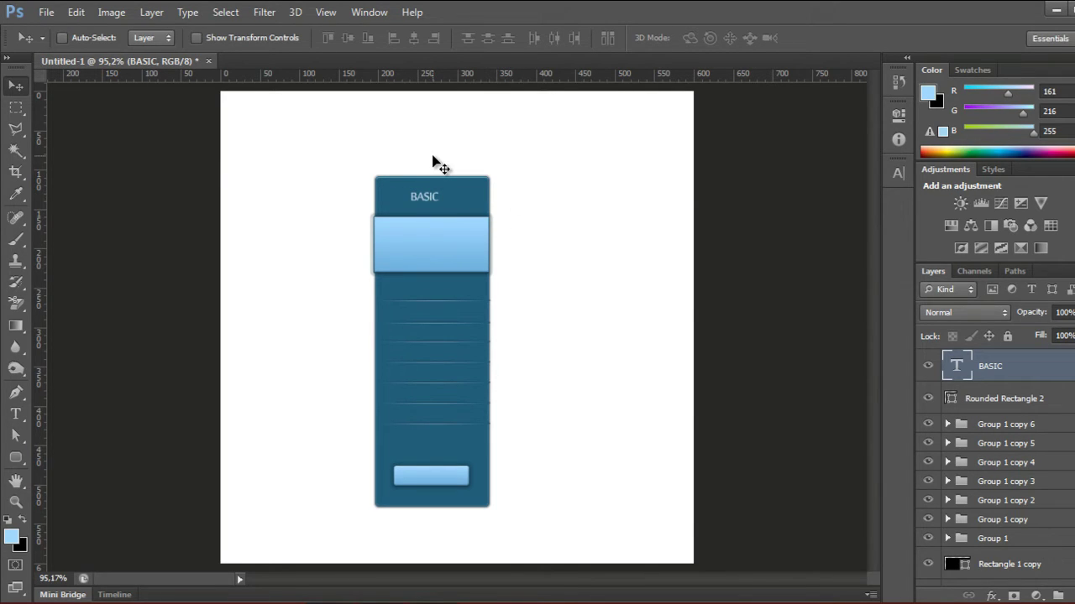
# Set BASIC's tracking to 100 and kerning to 0, then nudge it 6 px right.
pyautogui.click(369, 12)
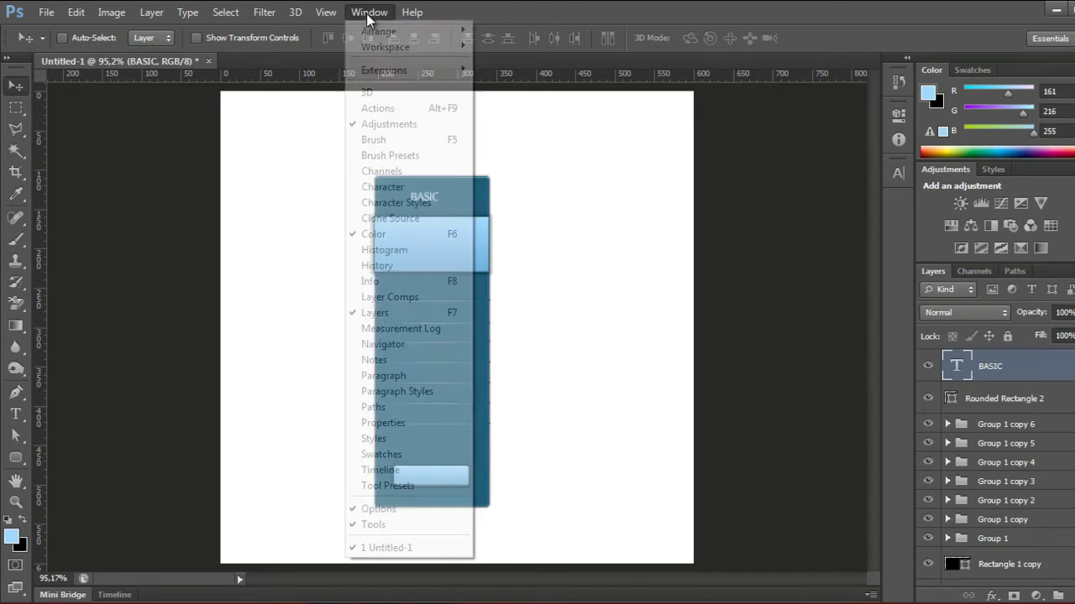
pyautogui.click(411, 187)
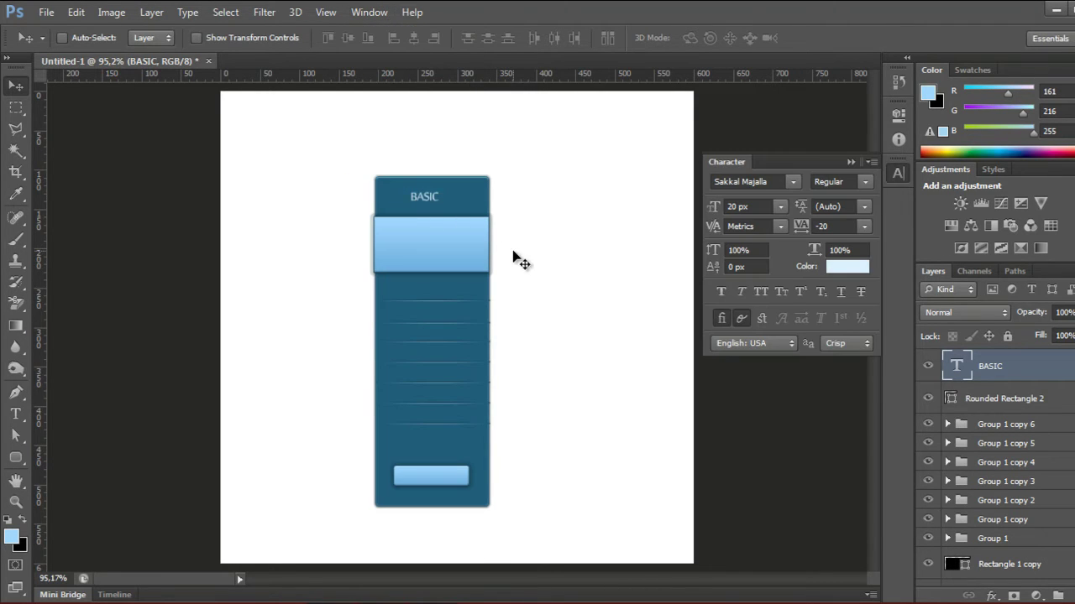
pyautogui.click(865, 232)
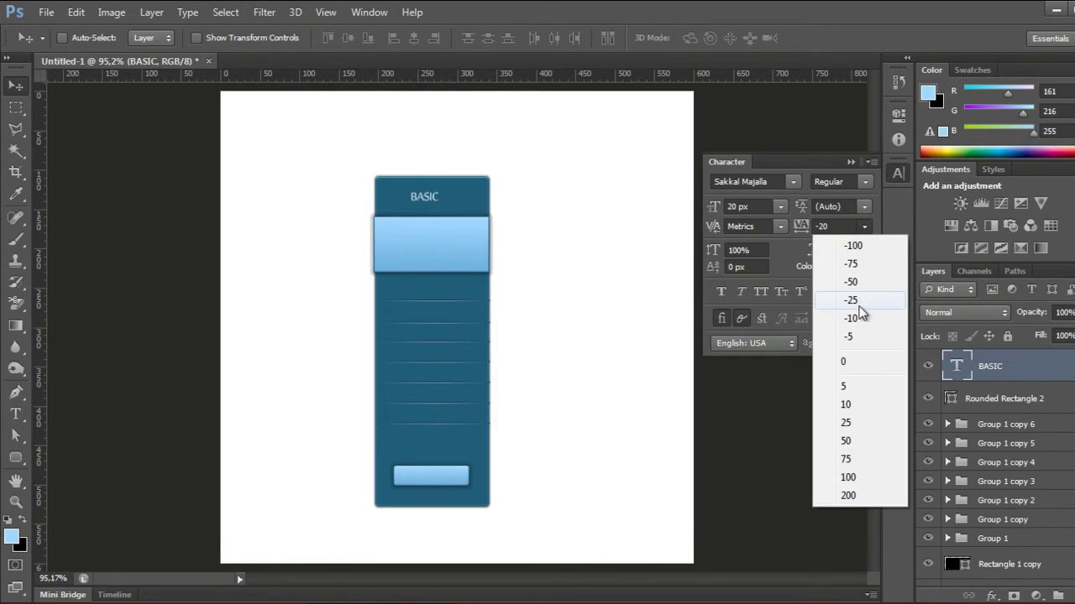
pyautogui.click(848, 477)
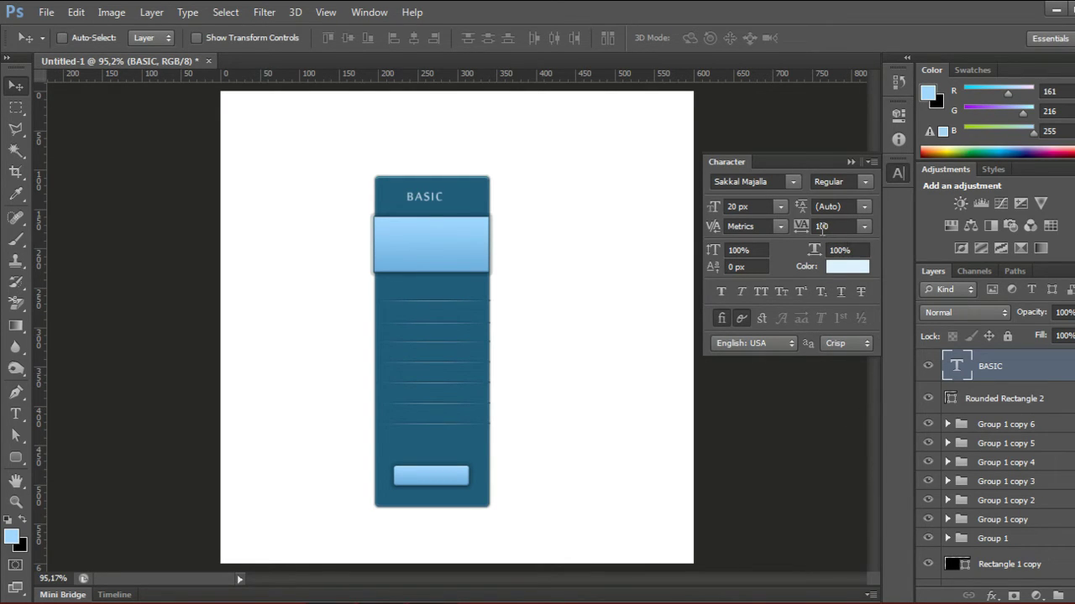
pyautogui.click(782, 226)
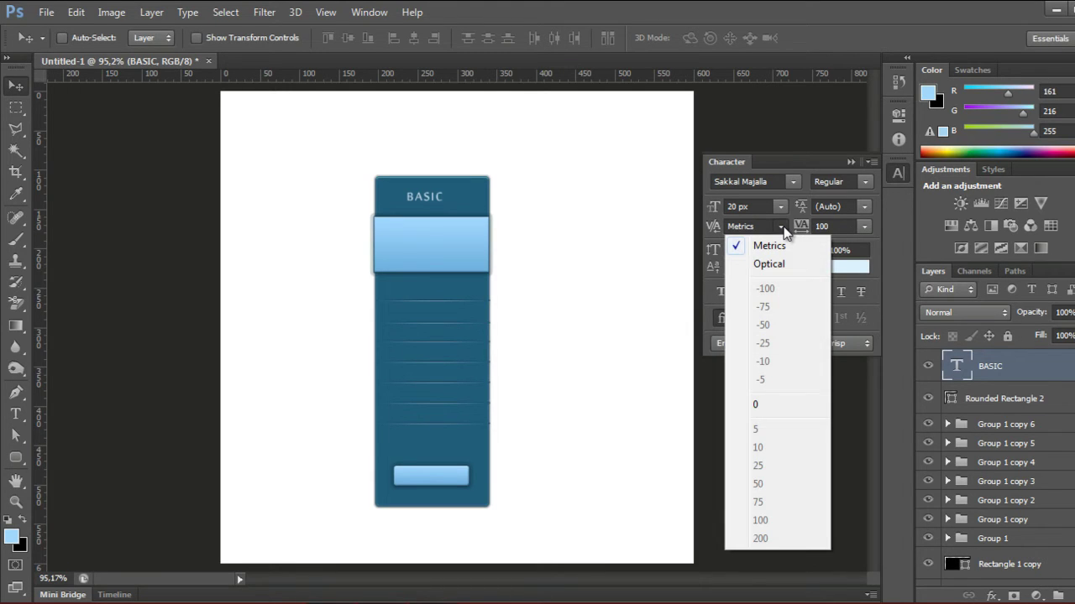
pyautogui.click(789, 405)
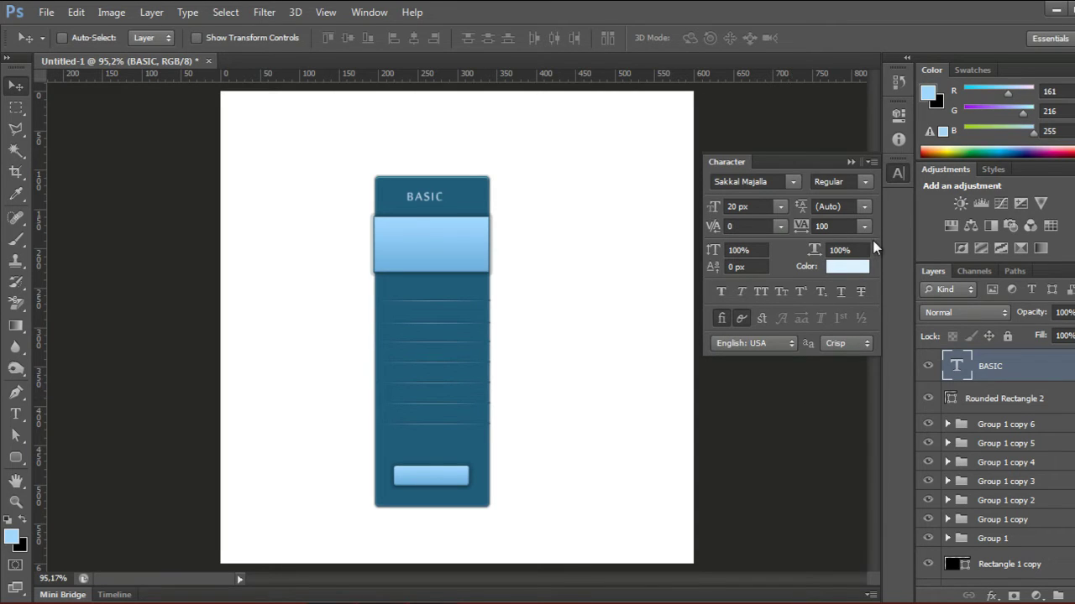
pyautogui.click(851, 162)
pyautogui.moveTo(430, 197); pyautogui.dragTo(435, 199)
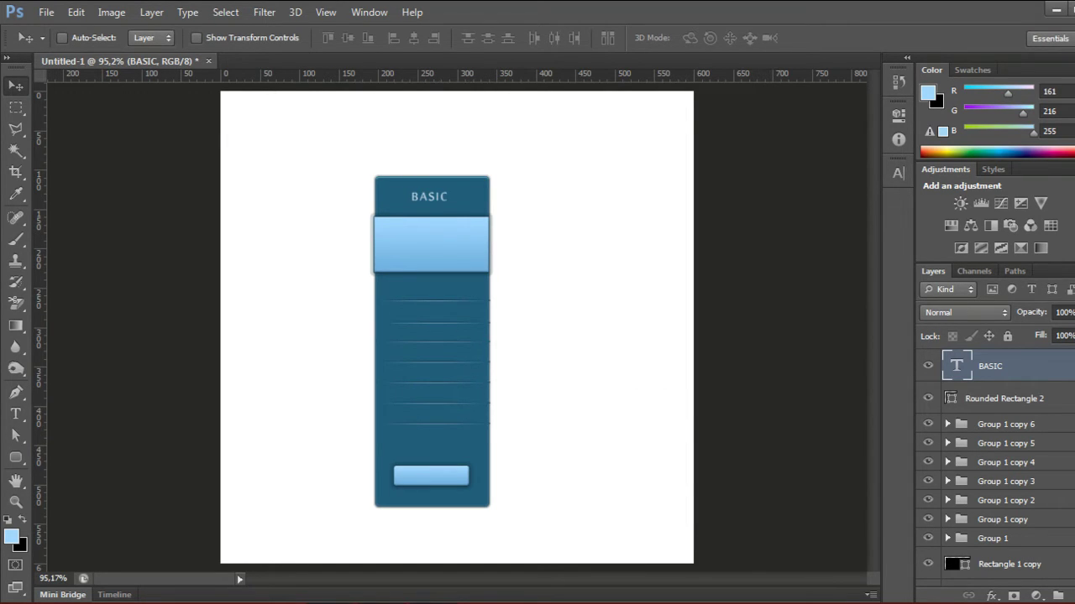
# Nudge the Rectangle 1 header layers and the Group 1 and Group 1 copy separators up.
pyautogui.scroll(-3, 1041, 482)
pyautogui.click(1033, 490)
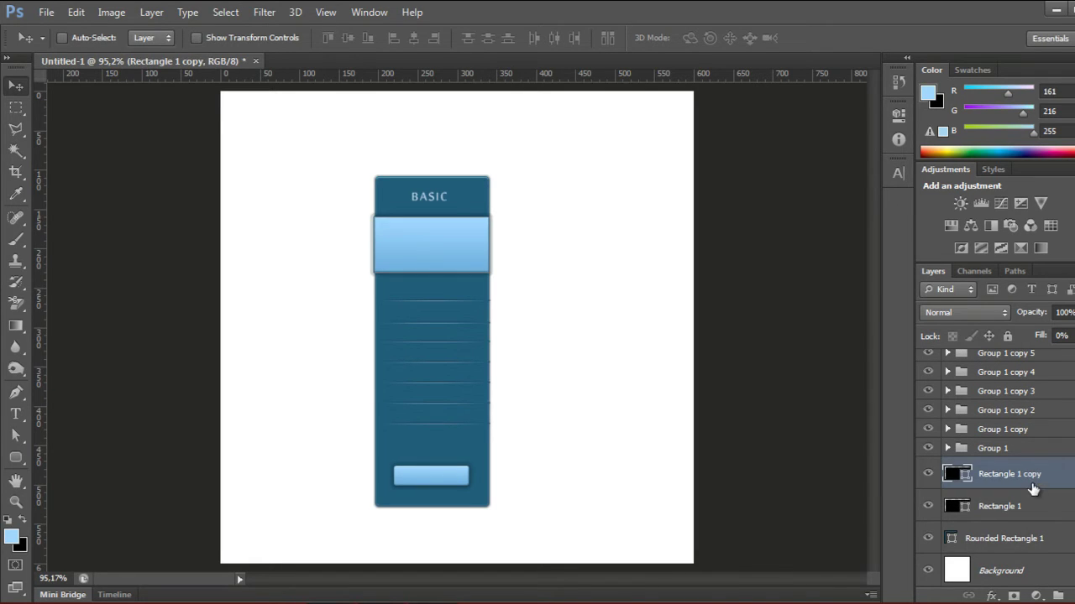
pyautogui.keyDown('shift'); pyautogui.click(1024, 516); pyautogui.keyUp('shift')
pyautogui.press('Up')
pyautogui.press('Up')
pyautogui.press('Up')
pyautogui.press('Up')
pyautogui.press('Up')
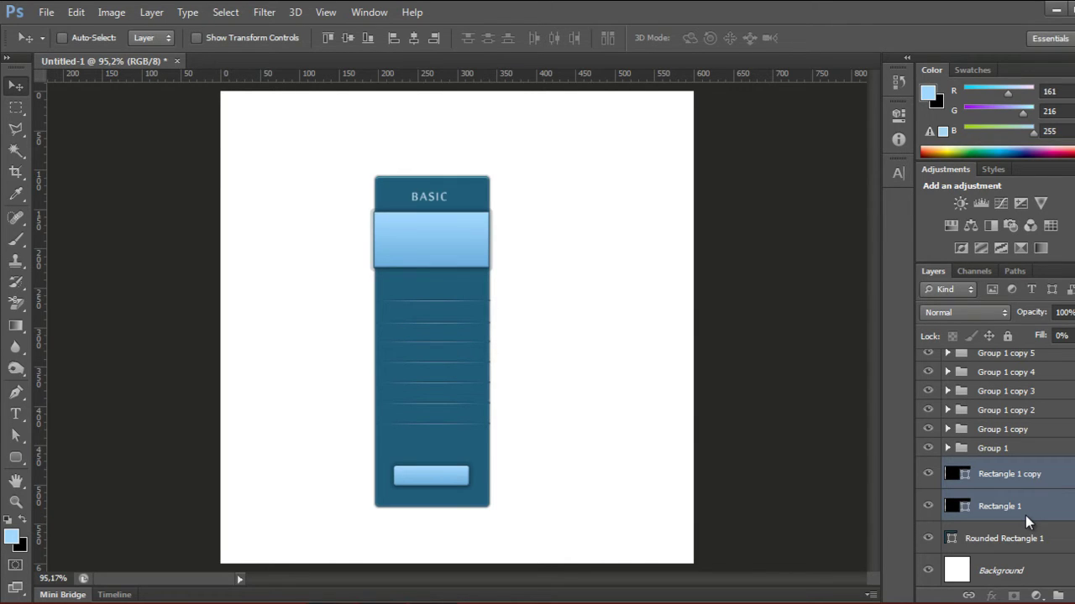
pyautogui.click(1021, 453)
pyautogui.press('Up')
pyautogui.press('Up')
pyautogui.press('Up')
pyautogui.press('Up')
pyautogui.press('Up')
pyautogui.press('Up')
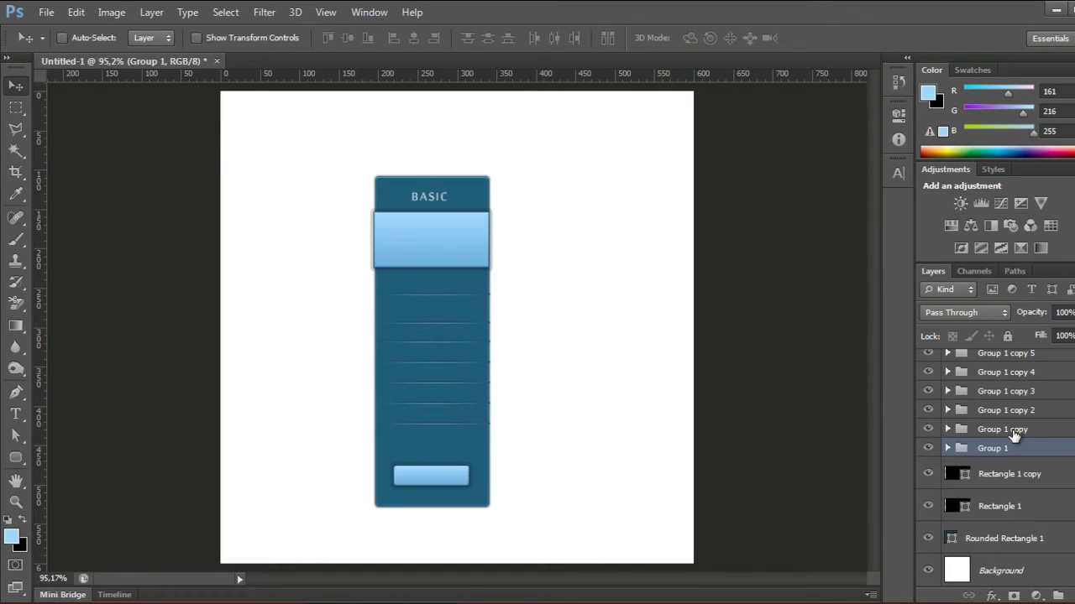
pyautogui.click(1014, 432)
pyautogui.press('Up')
pyautogui.press('Up')
pyautogui.press('Up')
pyautogui.press('Up')
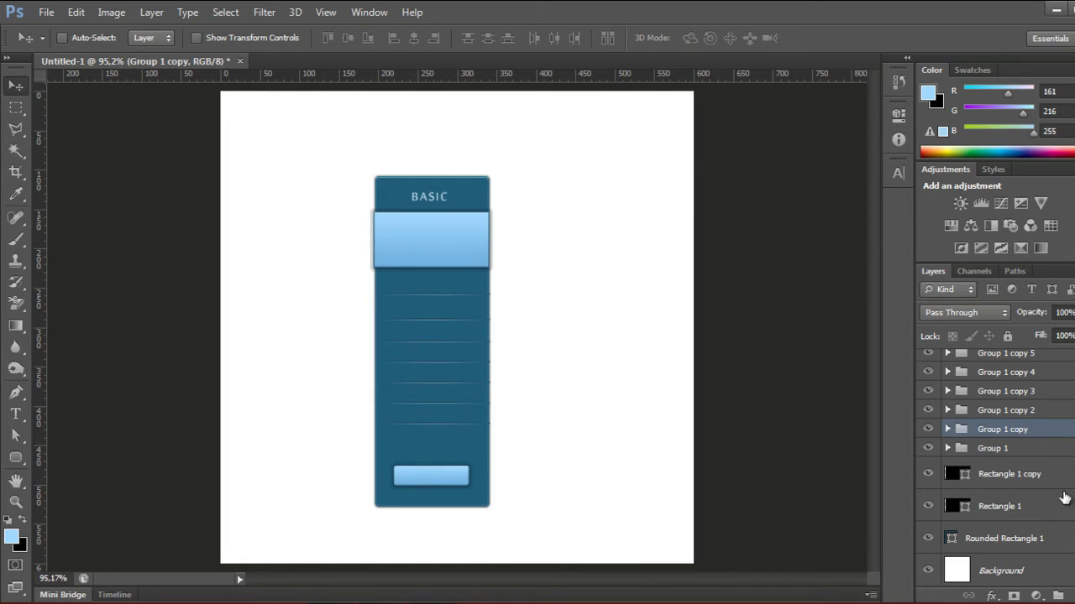
# Nudge separators Group 1 copy 6, 5, 4 and 3 down to even the feature rows.
pyautogui.scroll(2, 1050, 417)
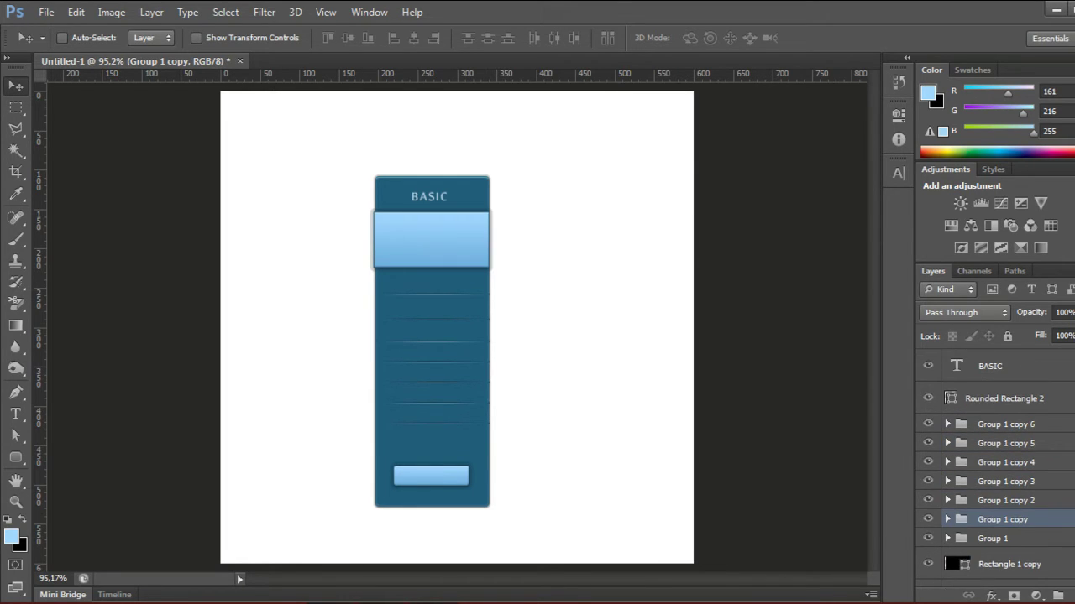
pyautogui.click(1038, 429)
pyautogui.press('Down')
pyautogui.press('Down')
pyautogui.press('Down')
pyautogui.press('Down')
pyautogui.press('Down')
pyautogui.press('Down')
pyautogui.press('Down')
pyautogui.press('Down')
pyautogui.press('Down')
pyautogui.press('Down')
pyautogui.press('Down')
pyautogui.press('Down')
pyautogui.press('Down')
pyautogui.press('Down')
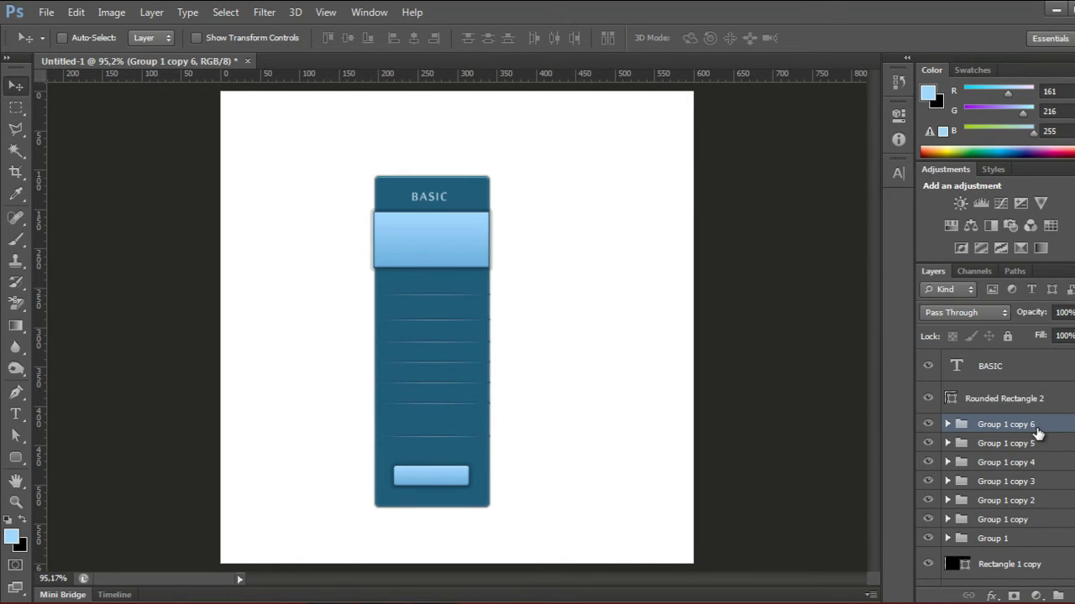
pyautogui.click(1033, 449)
pyautogui.press('Down')
pyautogui.press('Down')
pyautogui.press('Down')
pyautogui.press('Down')
pyautogui.press('Down')
pyautogui.press('Down')
pyautogui.press('Down')
pyautogui.press('Down')
pyautogui.press('Down')
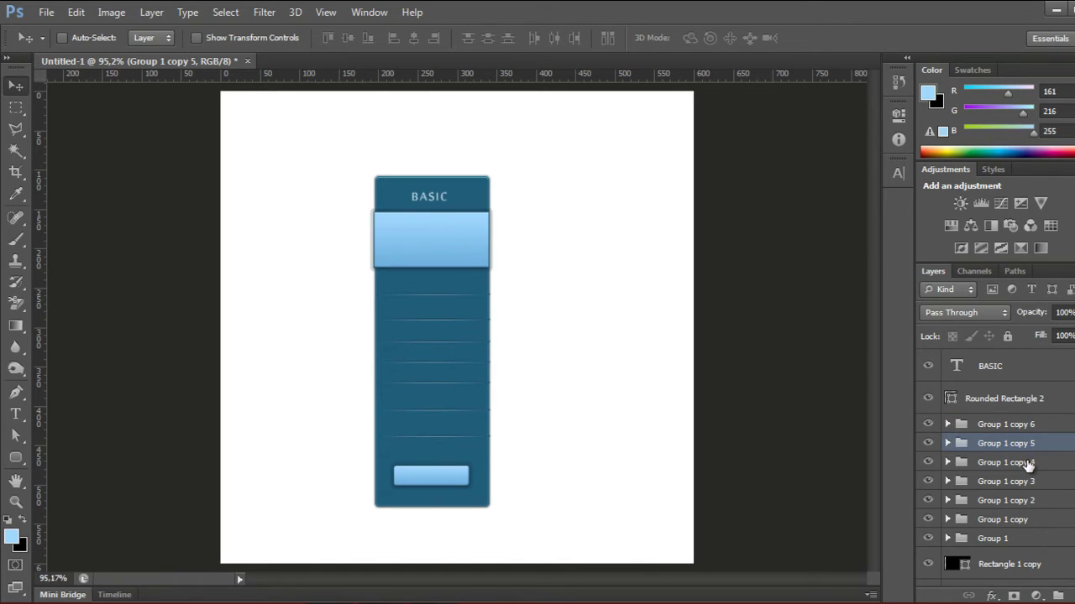
pyautogui.click(1028, 463)
pyautogui.press('Down')
pyautogui.press('Down')
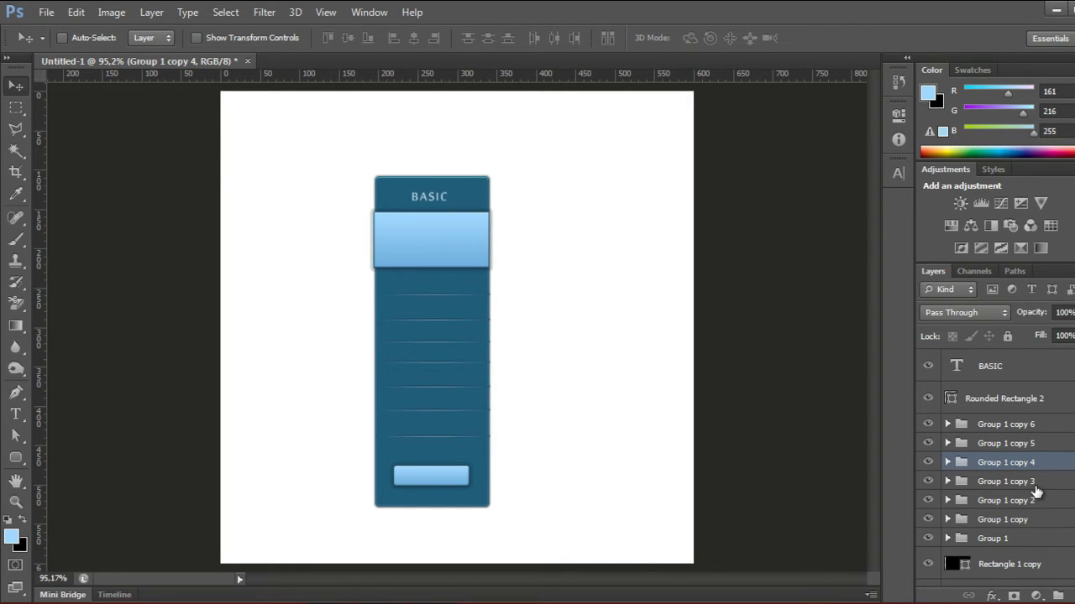
pyautogui.click(1032, 483)
pyautogui.press('Down')
pyautogui.press('Down')
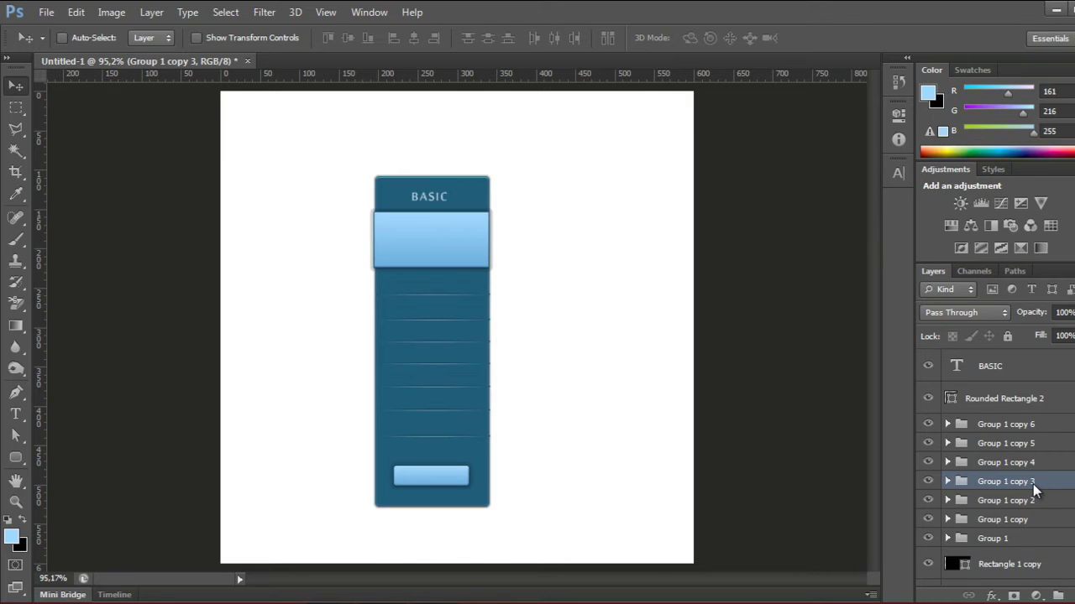
pyautogui.click(1038, 371)
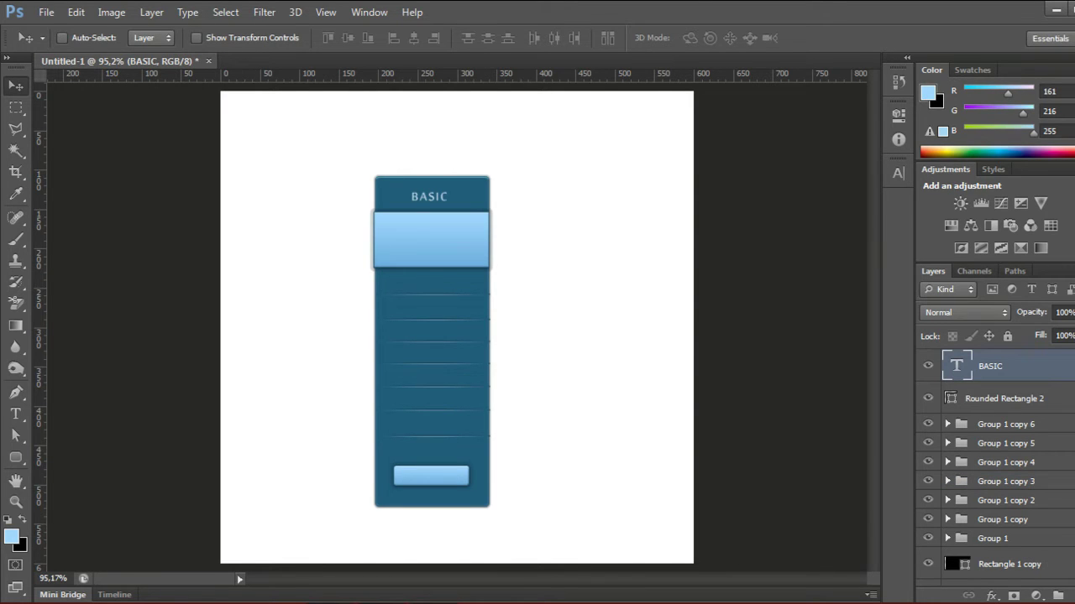
# Add a Normal-mode drop shadow to BASIC with colour #0f2c3a.
pyautogui.doubleClick(918, 352)
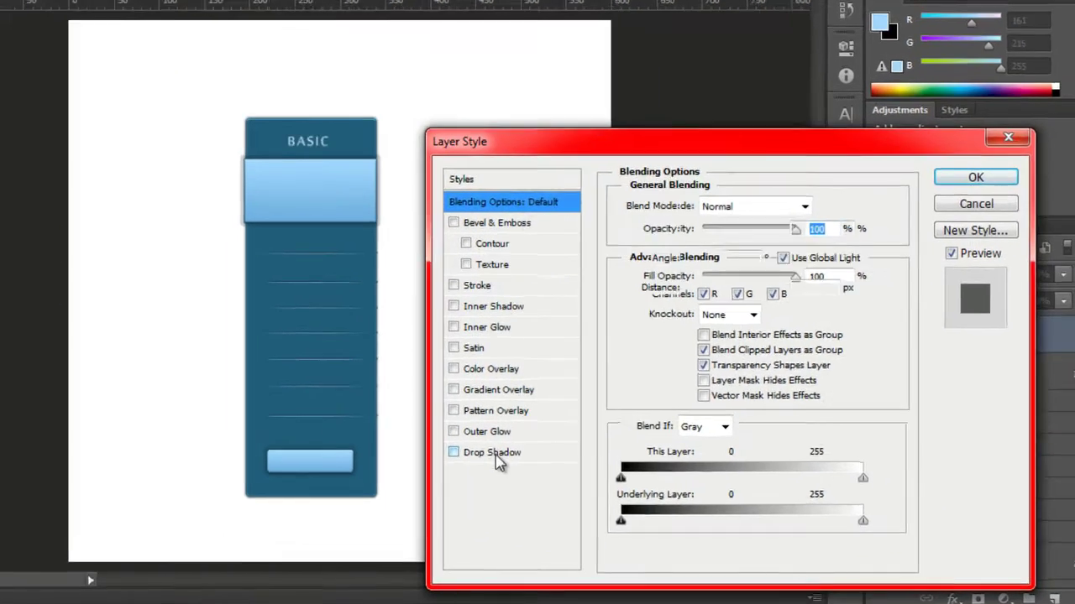
pyautogui.click(496, 456)
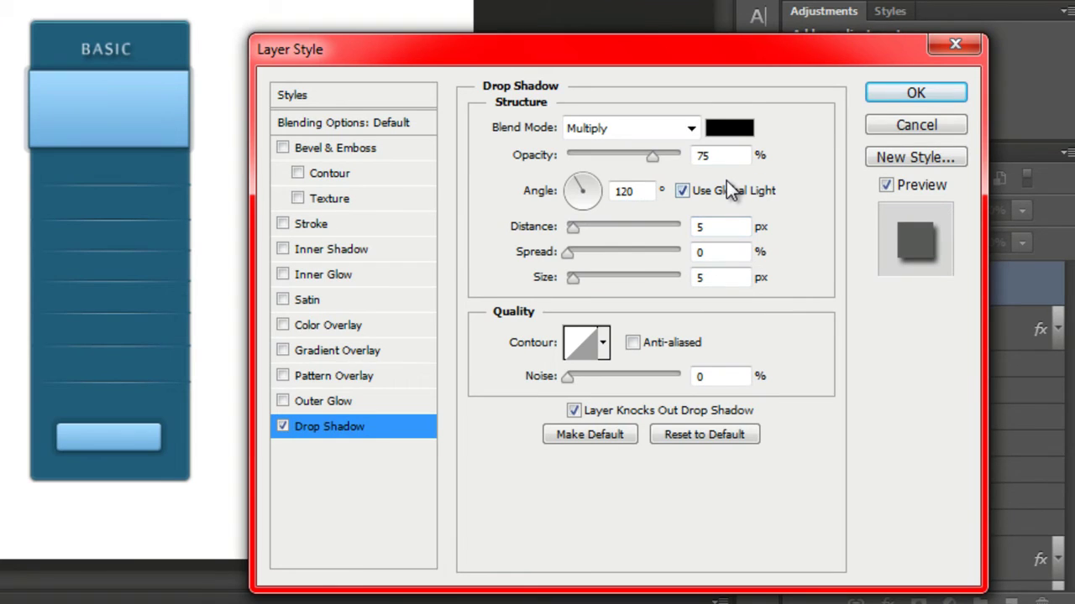
pyautogui.click(690, 128)
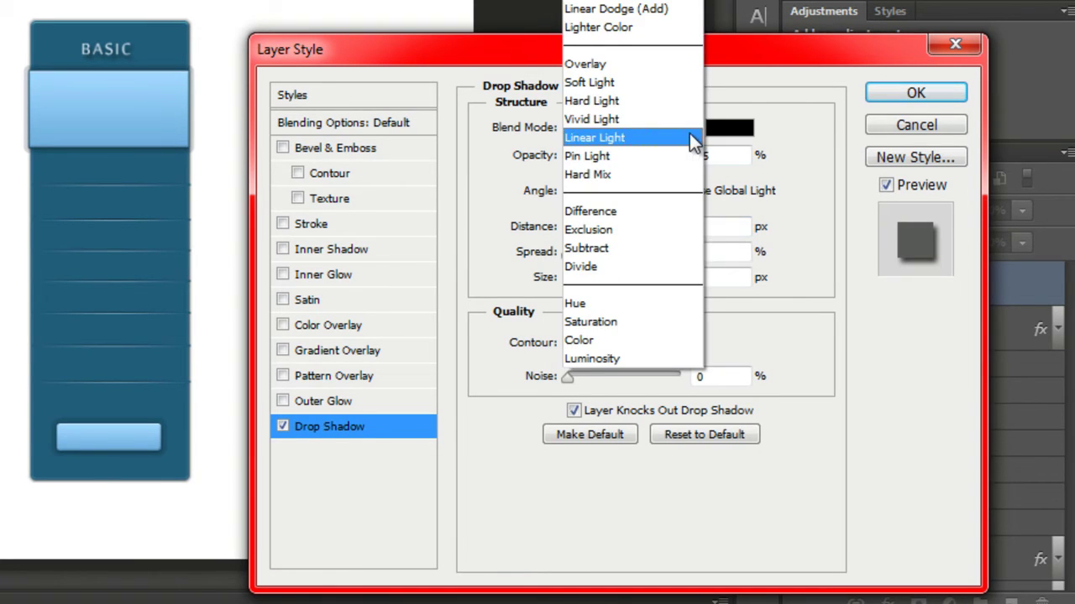
pyautogui.click(621, 3)
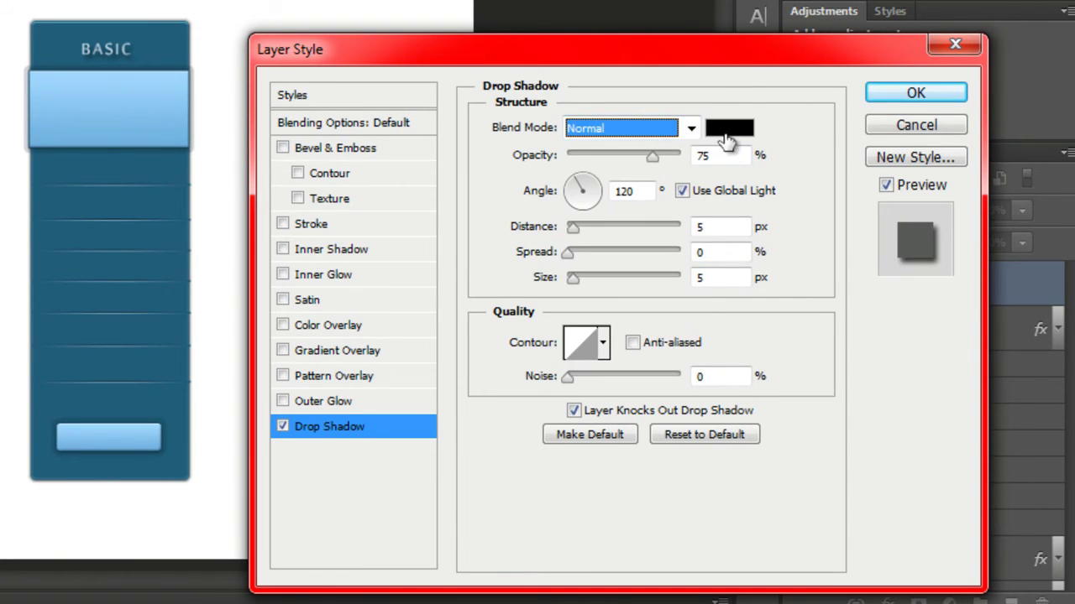
pyautogui.click(727, 134)
pyautogui.click(724, 426)
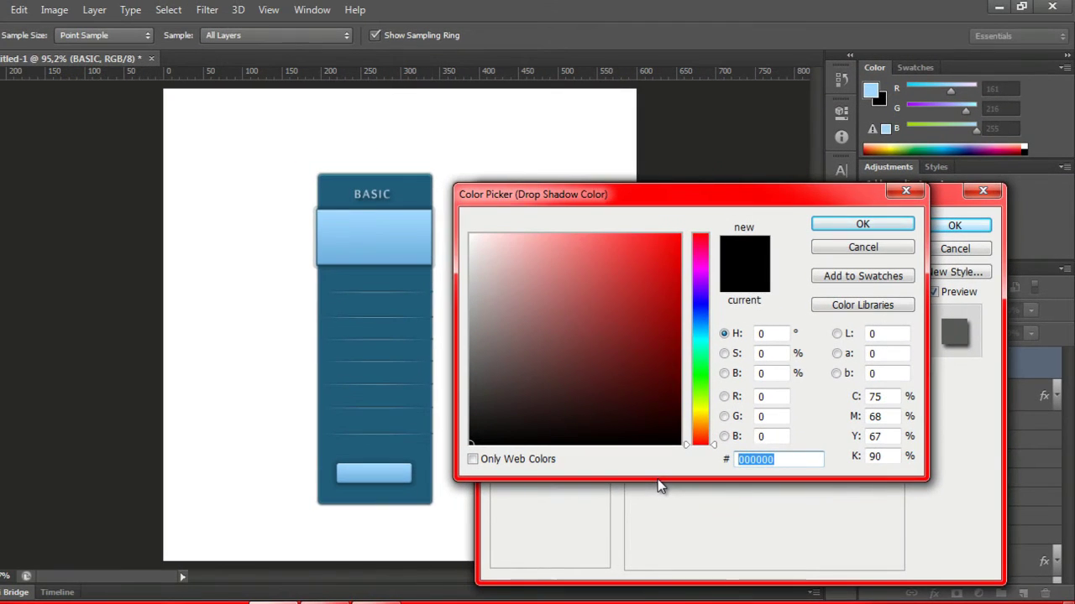
pyautogui.write('0f')
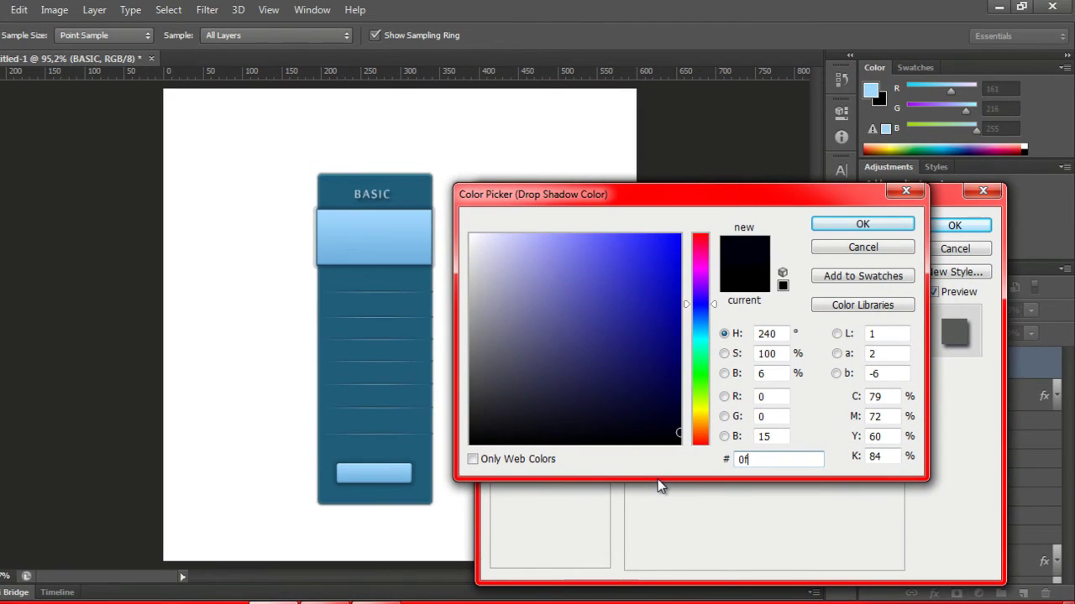
pyautogui.write('2')
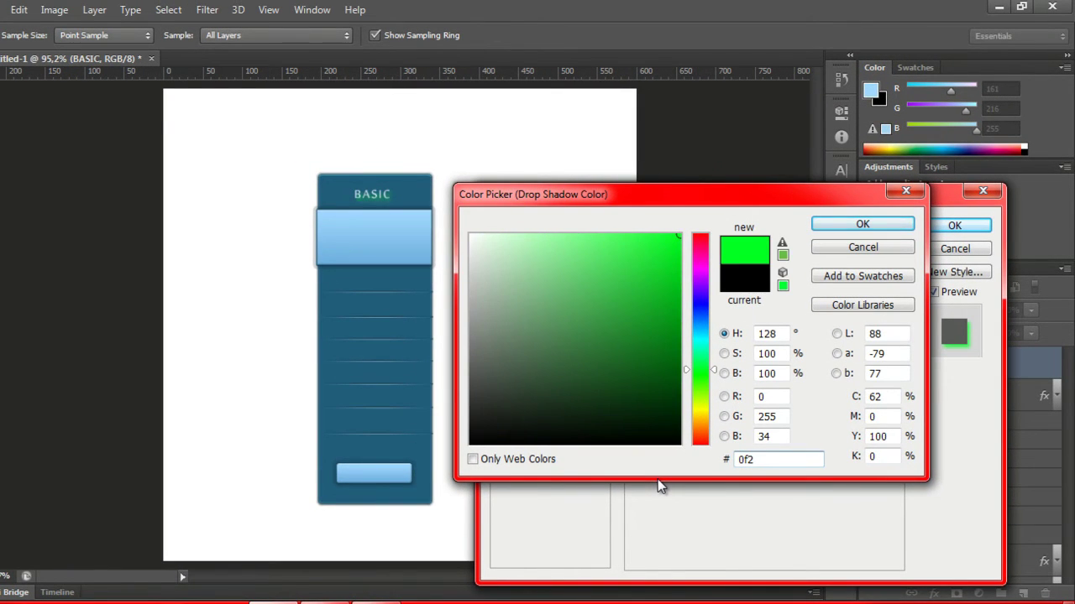
pyautogui.write('c3a')
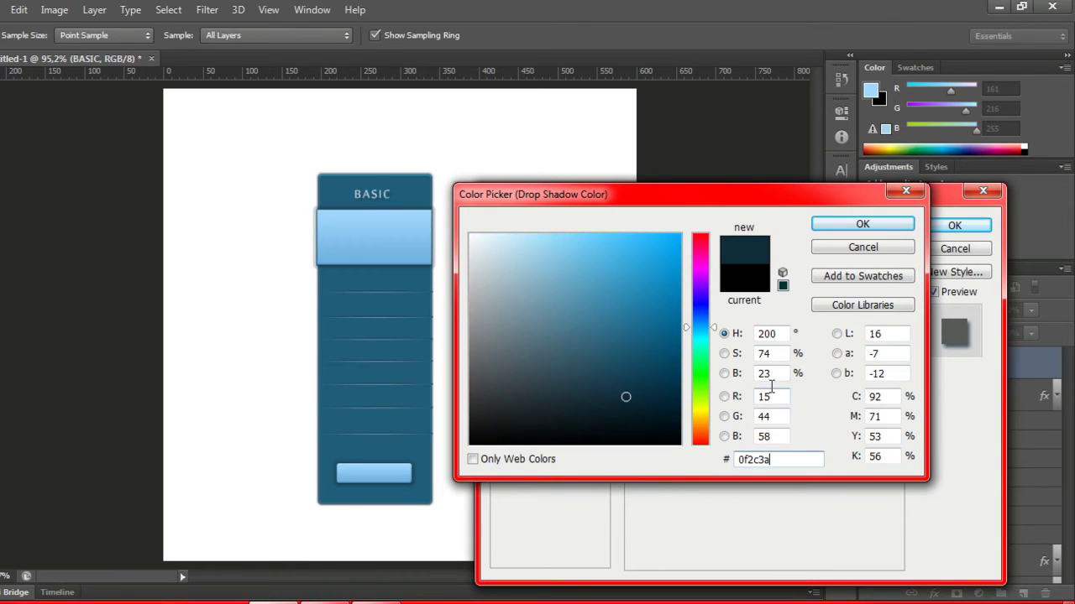
pyautogui.click(837, 222)
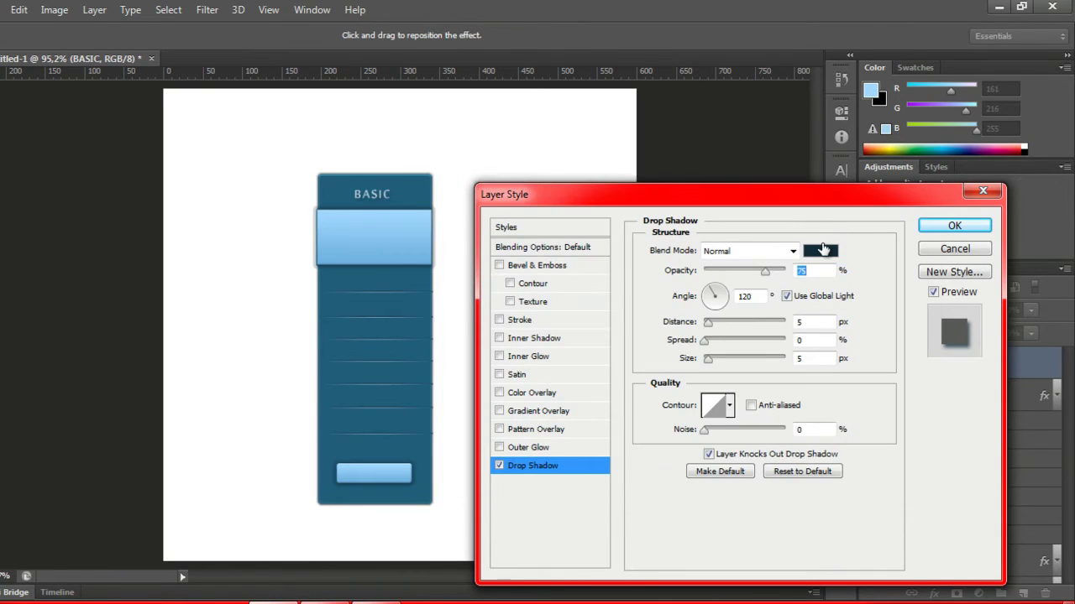
# Set the shadow to 100% opacity, 90° without global light, 1 px distance, size 0, and apply it.
pyautogui.moveTo(765, 271); pyautogui.dragTo(793, 270)
pyautogui.click(788, 296)
pyautogui.click(714, 289)
pyautogui.moveTo(718, 295); pyautogui.dragTo(714, 290)
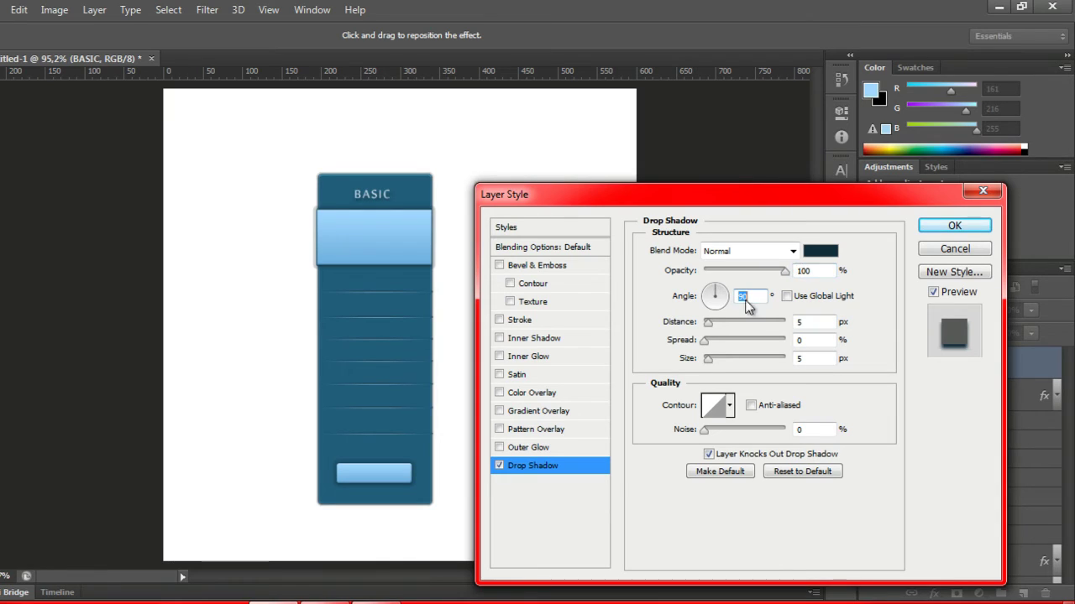
pyautogui.press('Tab')
pyautogui.write('1')
pyautogui.press('Tab')
pyautogui.press('Tab')
pyautogui.write('0')
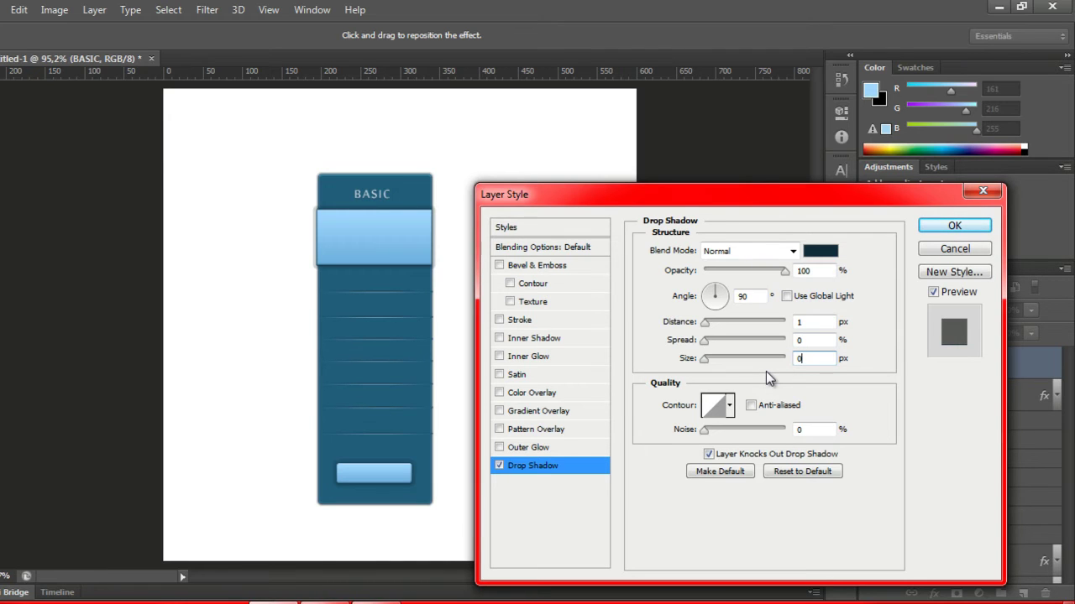
pyautogui.click(954, 225)
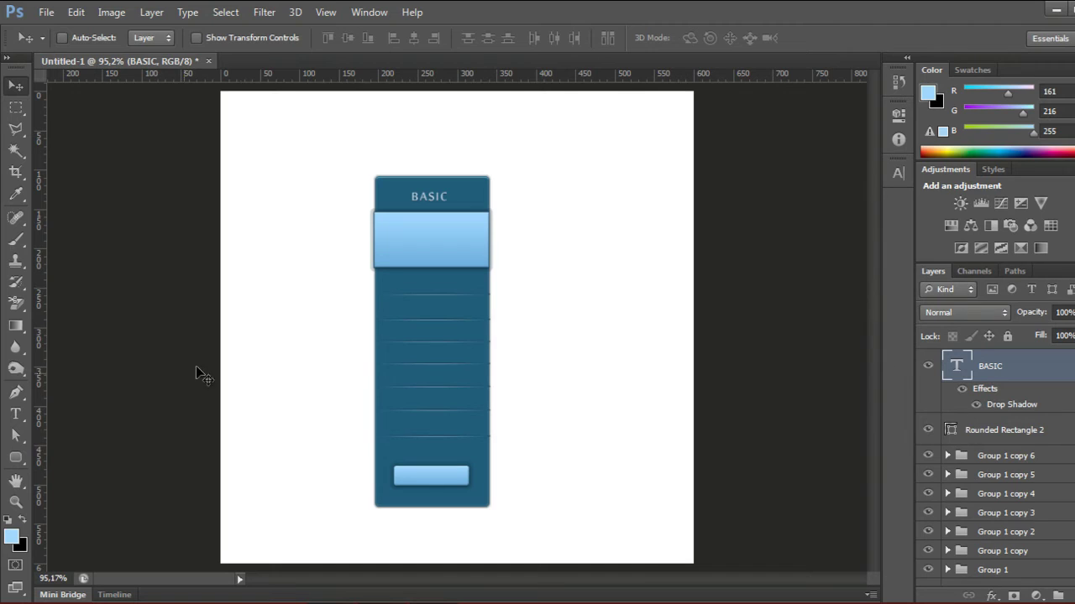
# Start a text layer in the light-blue price box with text colour #205d7a.
pyautogui.click(15, 414)
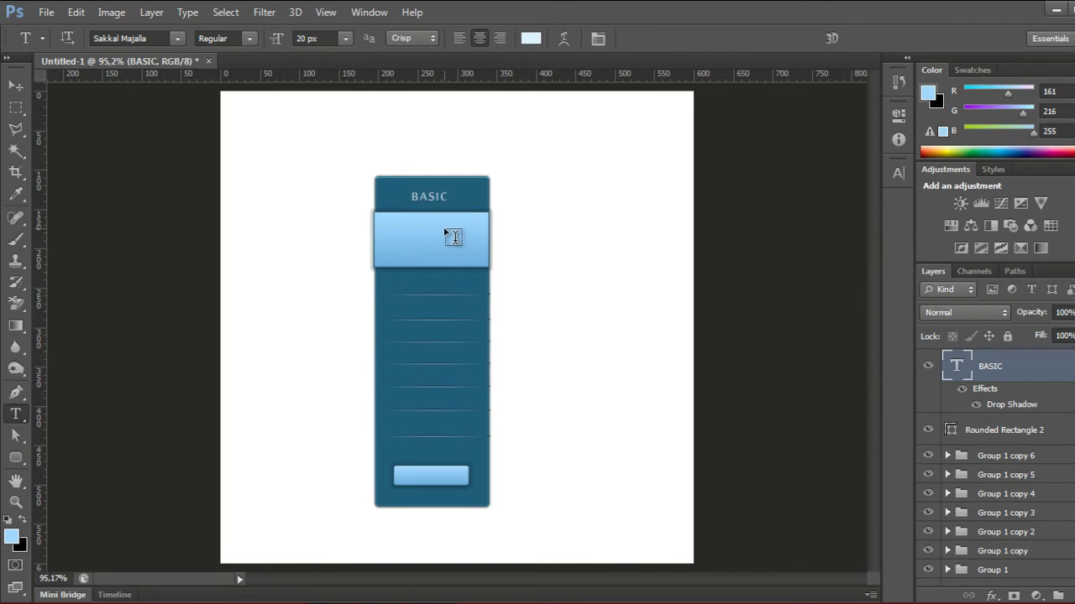
pyautogui.click(394, 240)
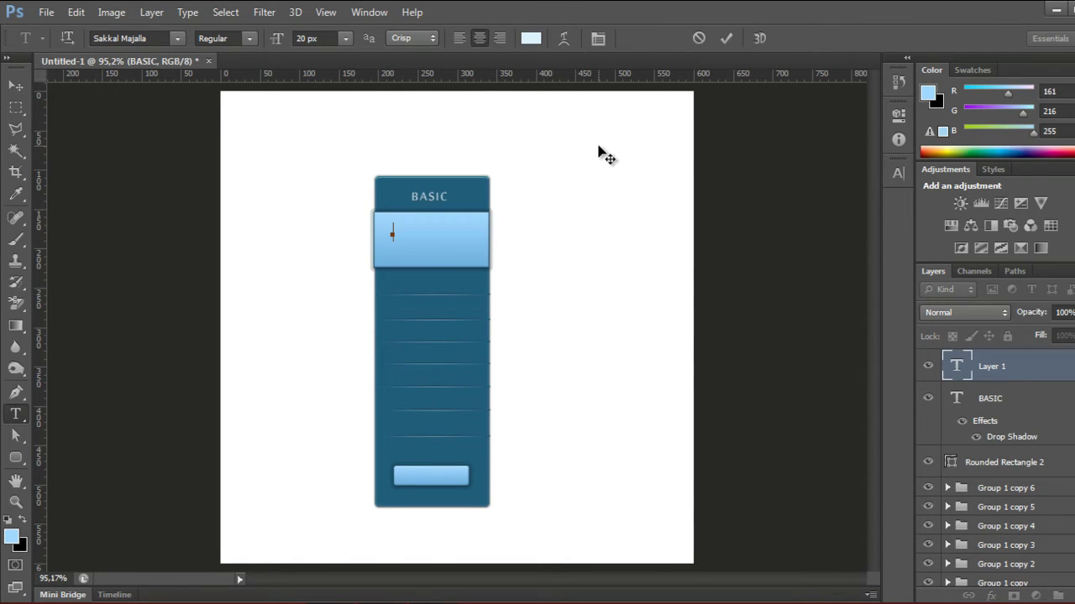
pyautogui.click(531, 38)
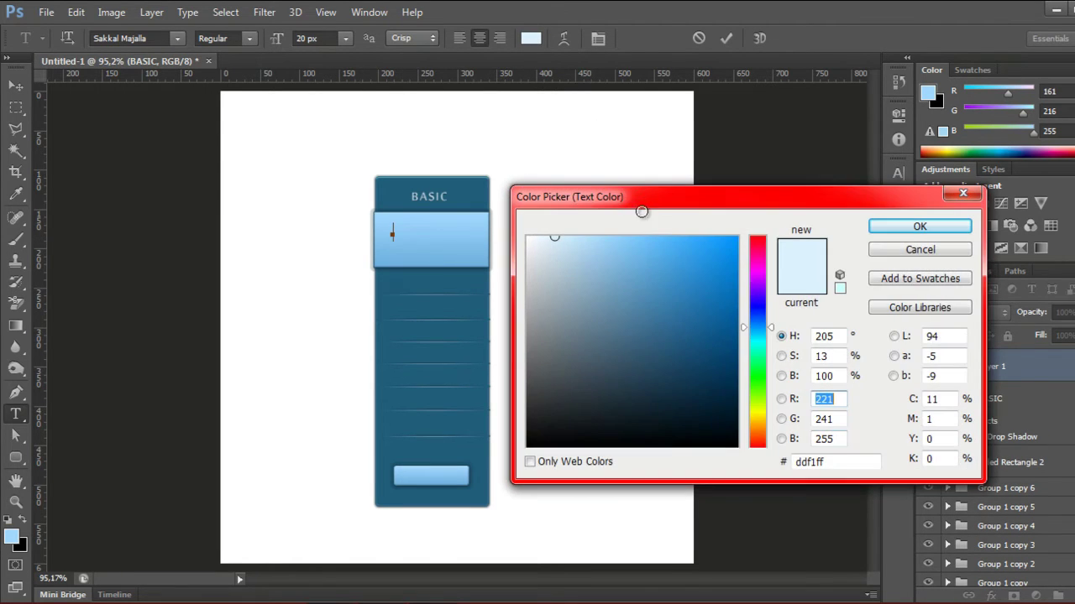
pyautogui.click(834, 459)
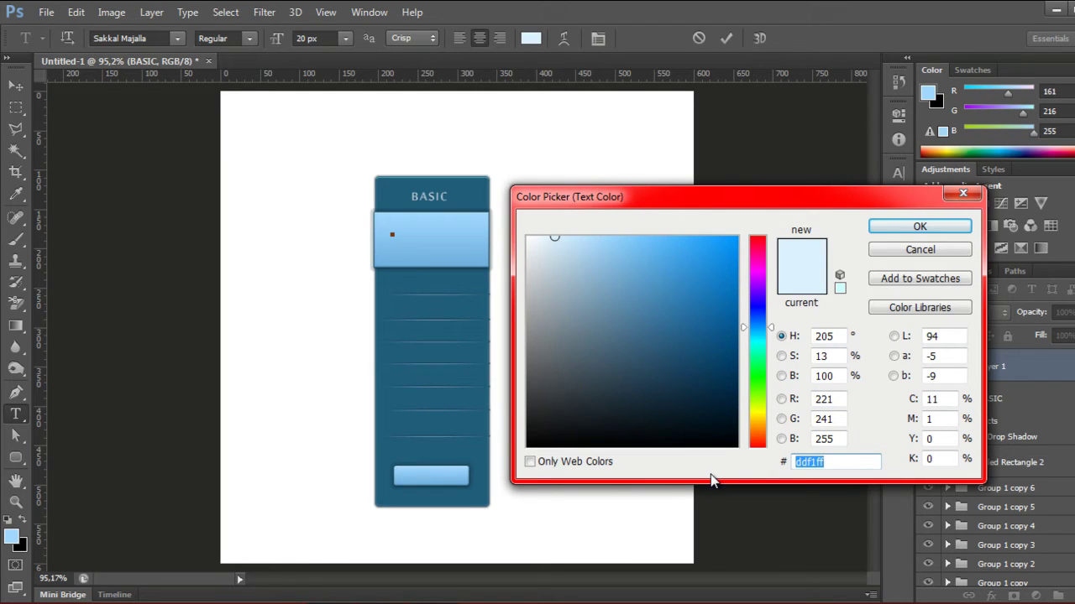
pyautogui.write('205d')
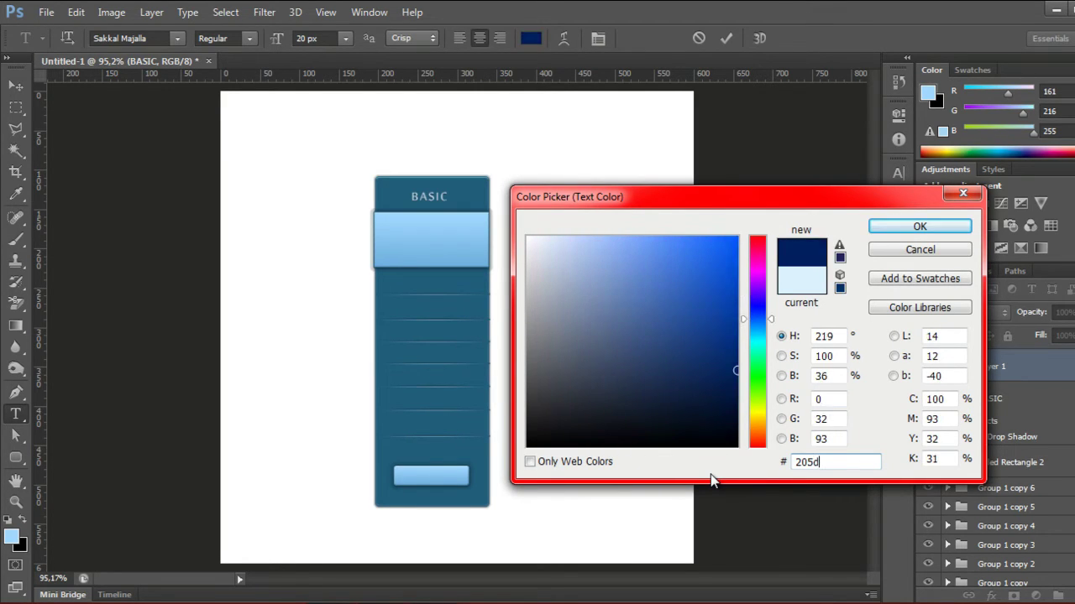
pyautogui.write('7a')
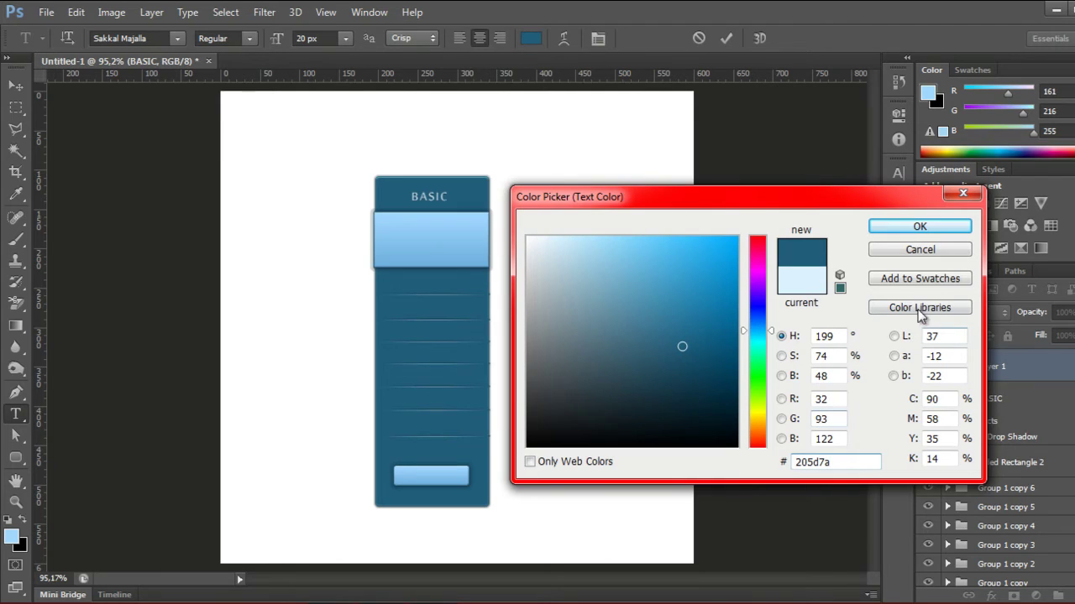
pyautogui.click(917, 227)
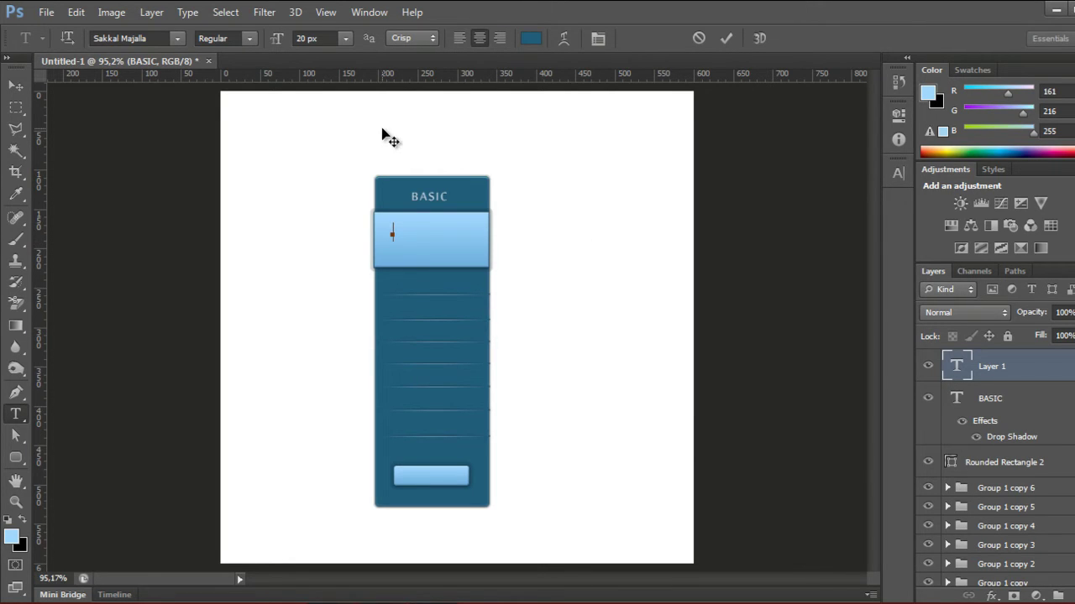
# Set the new text layer's font to Calibri at 35 px.
pyautogui.click(178, 39)
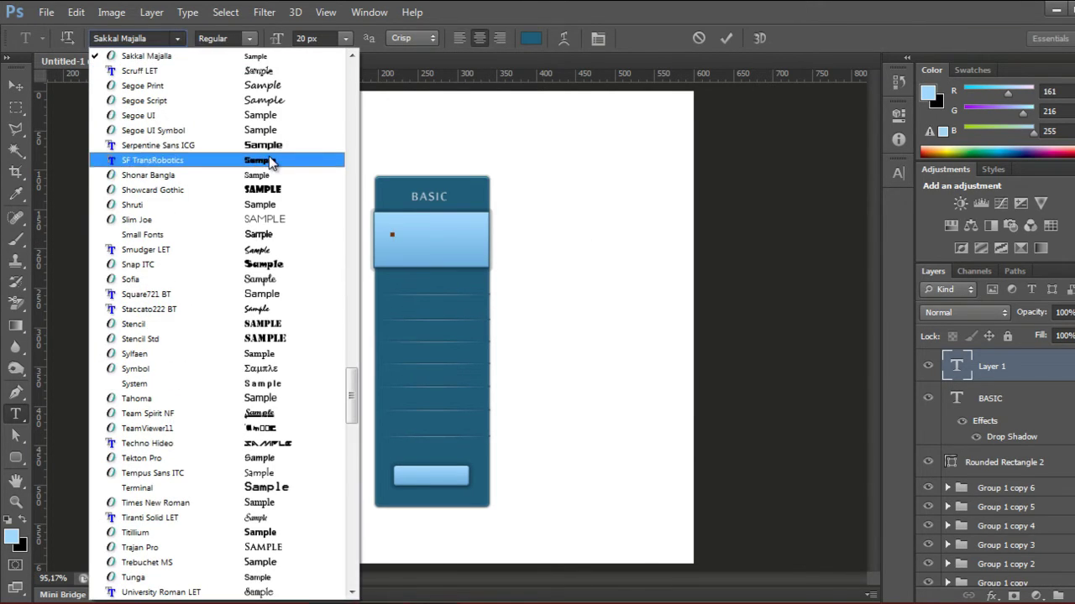
pyautogui.moveTo(352, 399)
pyautogui.mouseDown()
pyautogui.moveTo(318, 72)
pyautogui.moveTo(320, 131)
pyautogui.mouseUp()
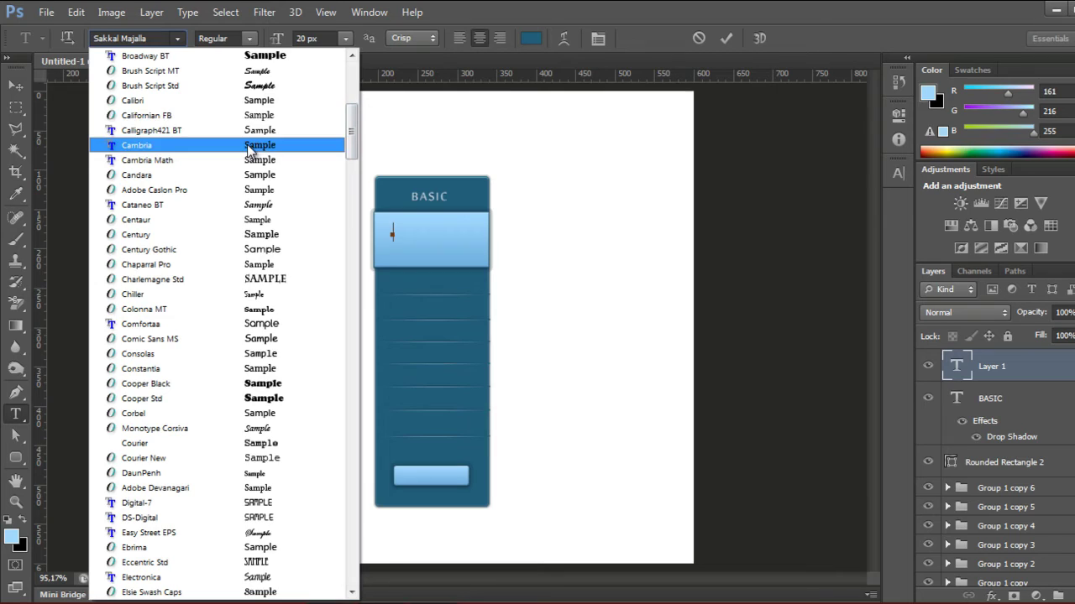
pyautogui.click(161, 100)
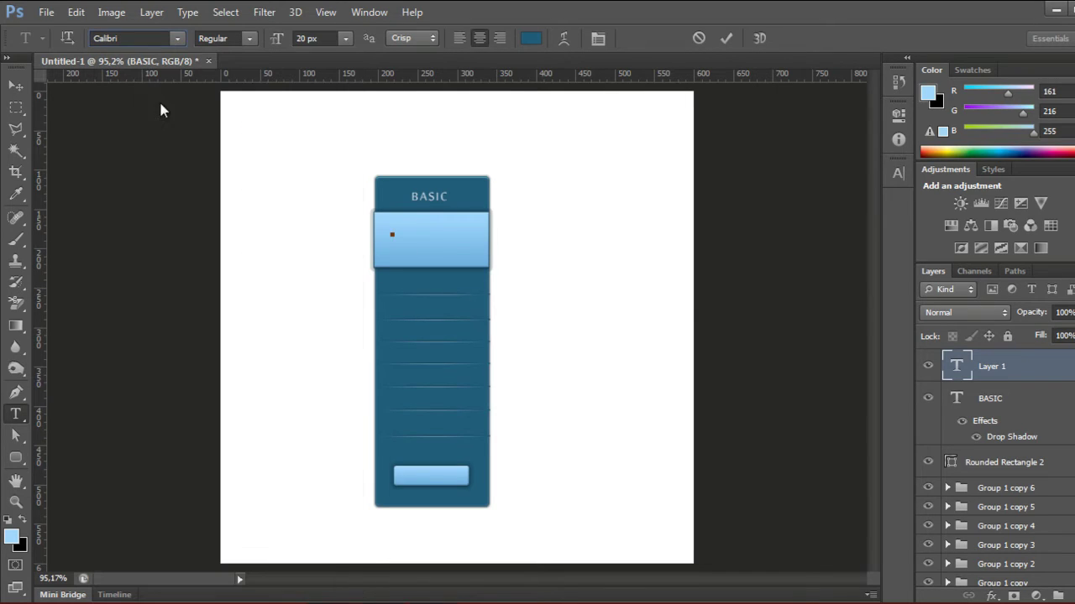
pyautogui.click(301, 37)
pyautogui.write('3')
pyautogui.press('Return')
pyautogui.click(310, 38)
pyautogui.write('5')
pyautogui.press('Return')
pyautogui.click(346, 38)
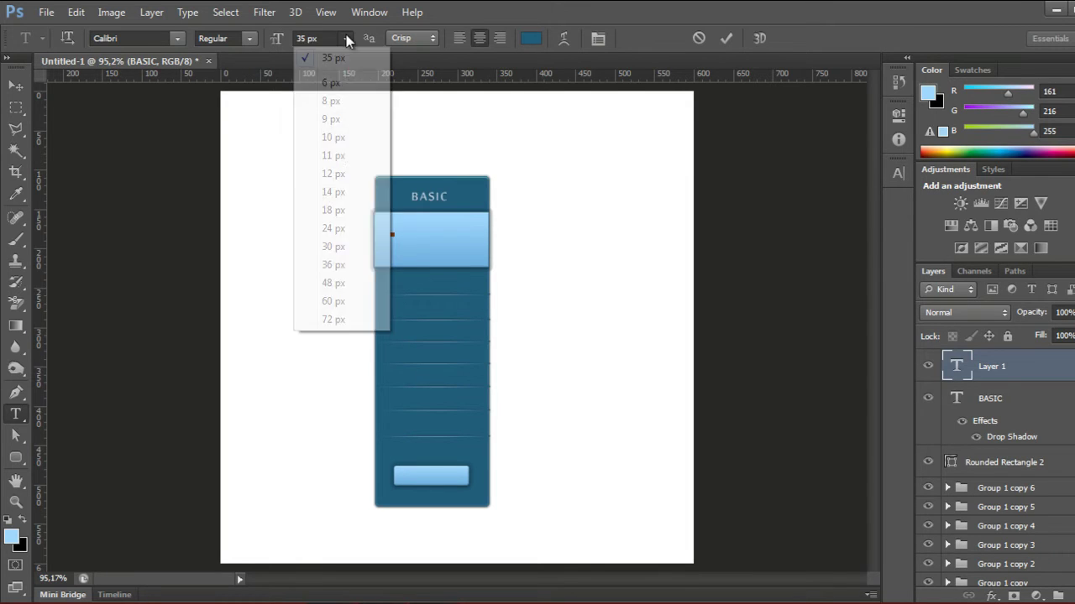
pyautogui.click(346, 38)
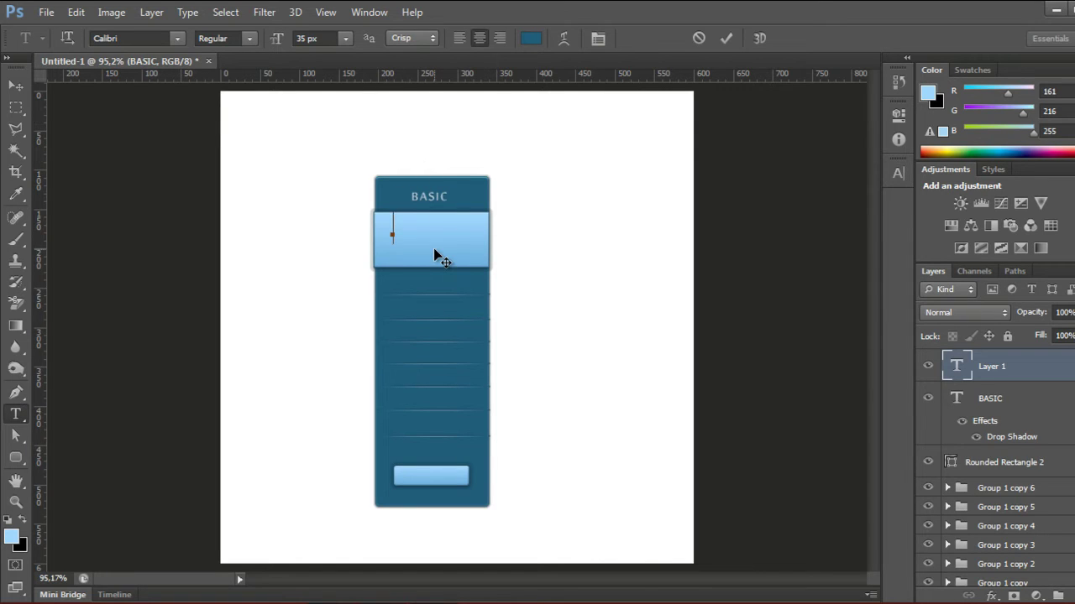
# Type the price 2.95$, commit it, and centre it in the light-blue box.
pyautogui.write('2.95$')
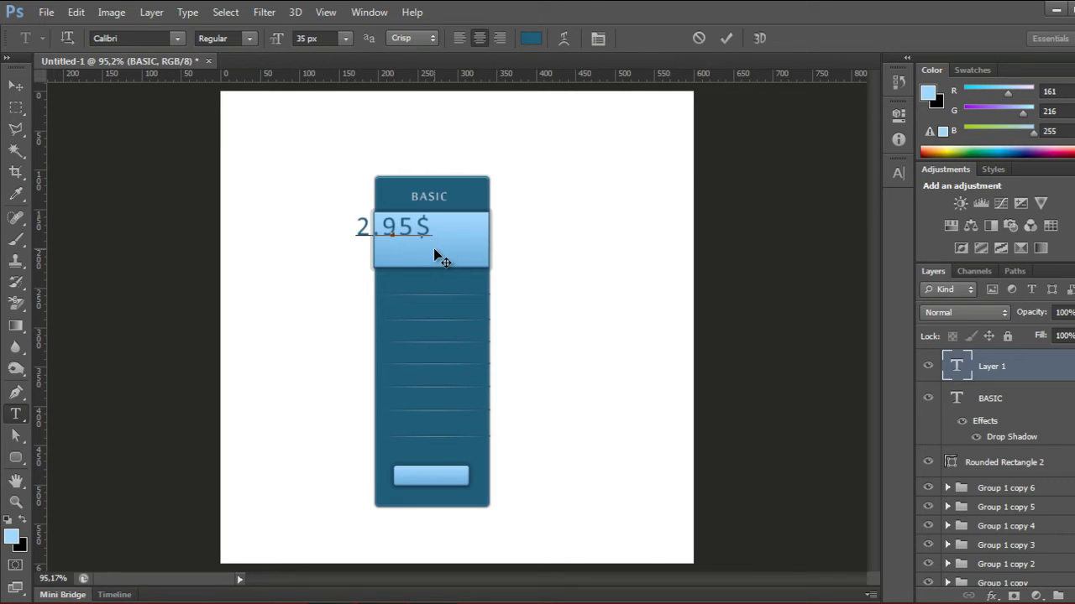
pyautogui.click(726, 40)
pyautogui.press('v')
pyautogui.moveTo(409, 225); pyautogui.dragTo(442, 239)
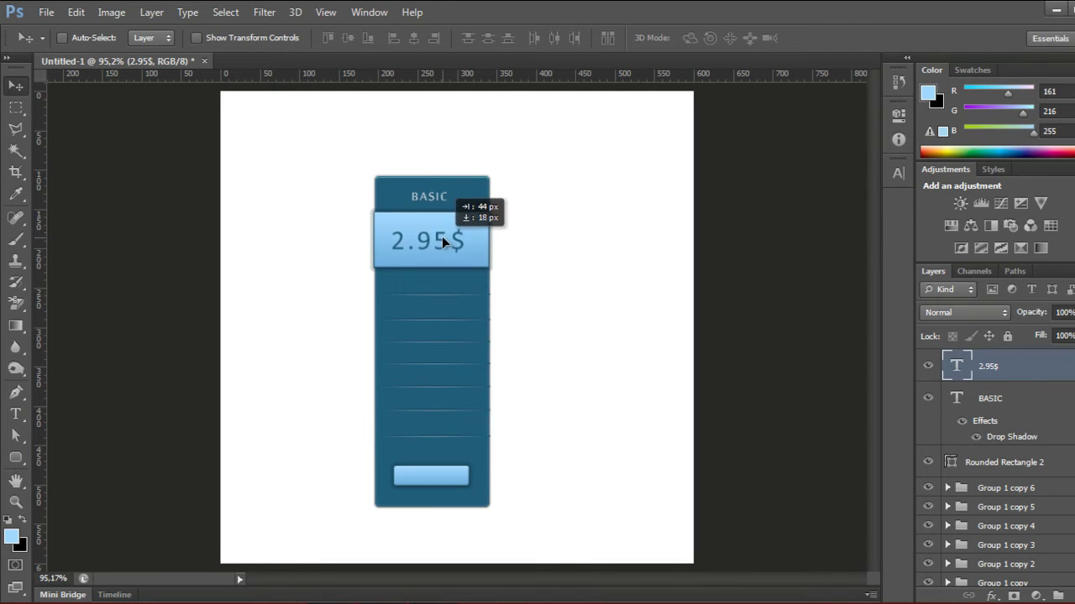
pyautogui.moveTo(443, 241); pyautogui.dragTo(445, 238)
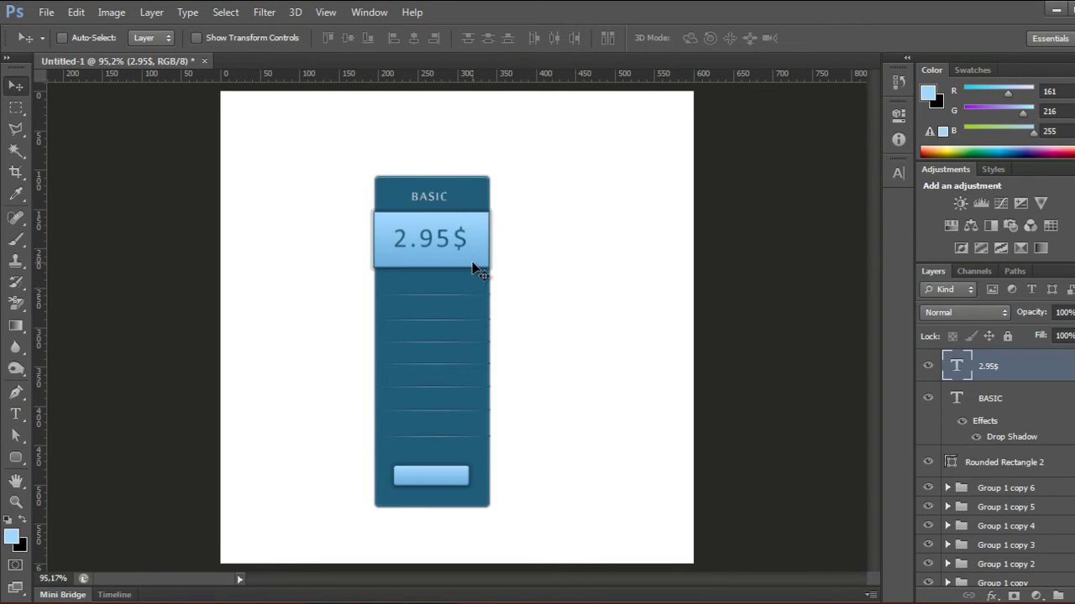
pyautogui.click(370, 11)
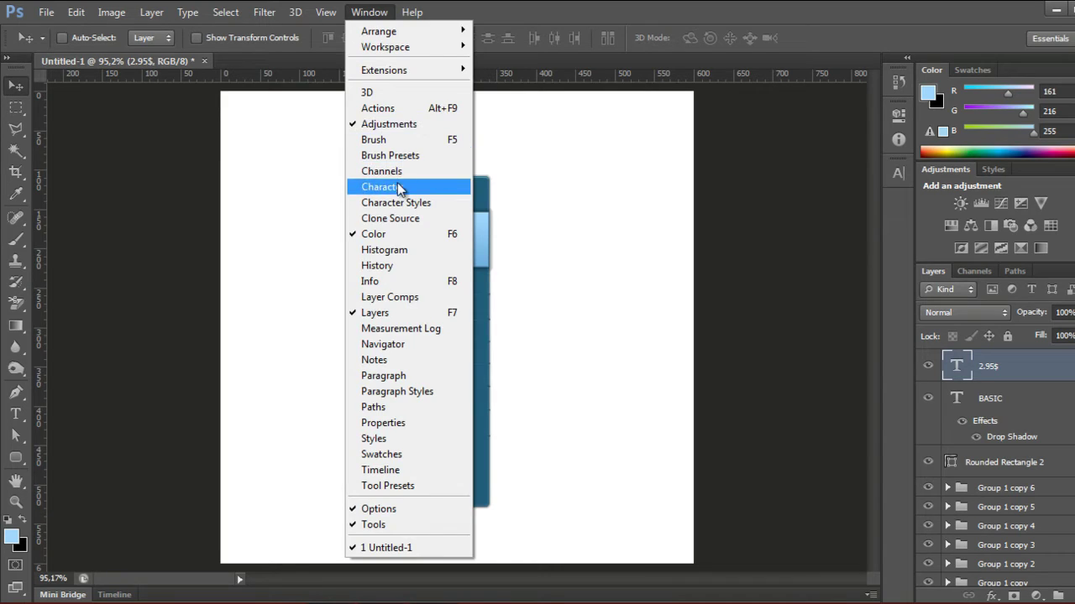
pyautogui.click(399, 188)
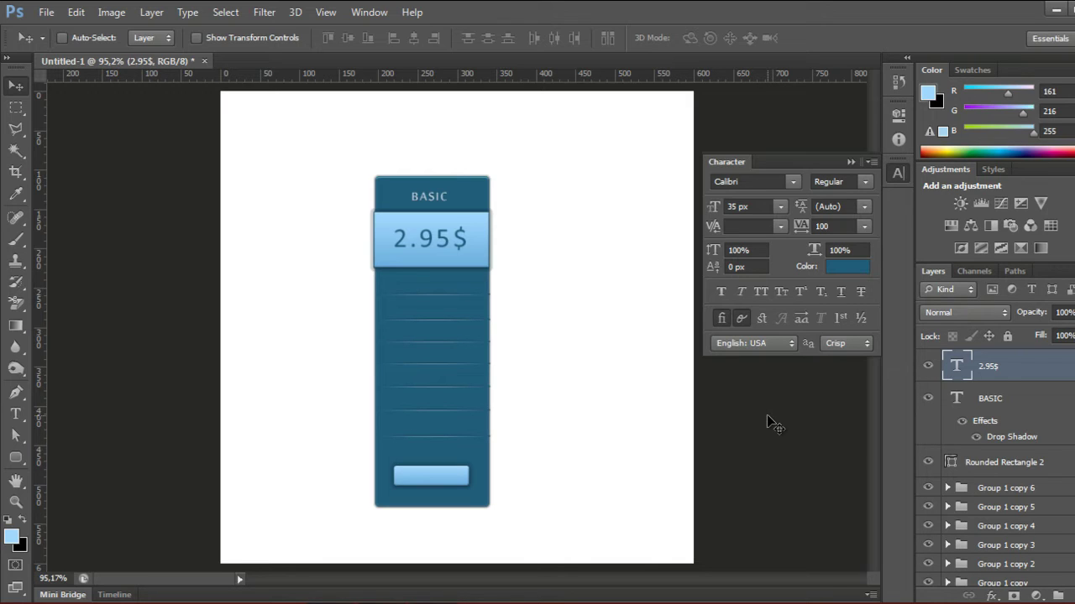
pyautogui.click(851, 161)
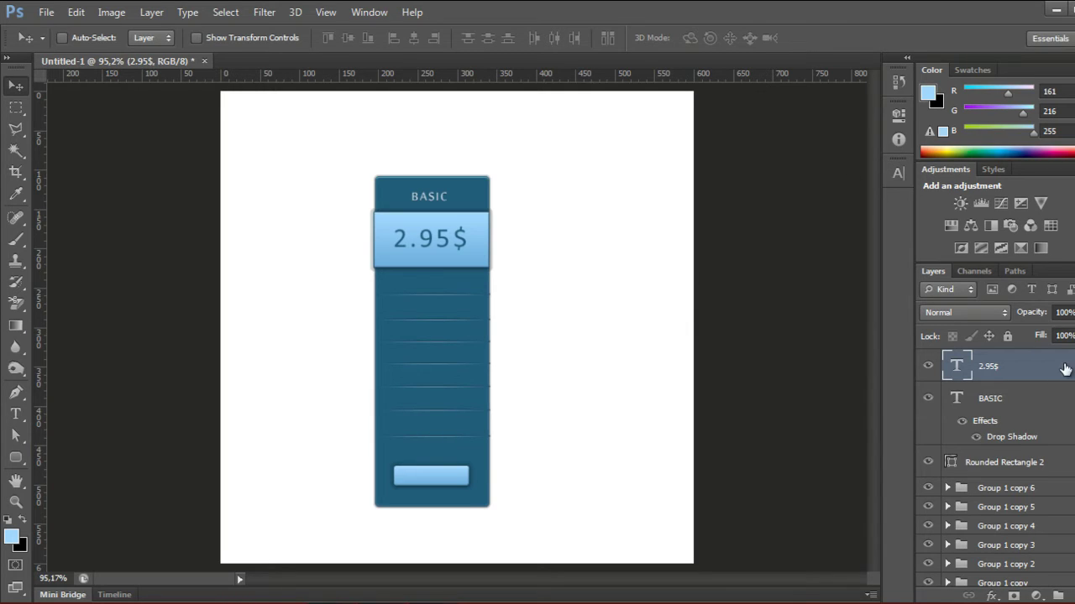
# Add a white, Overlay-mode drop shadow to the 2.95$ price.
pyautogui.doubleClick(1033, 366)
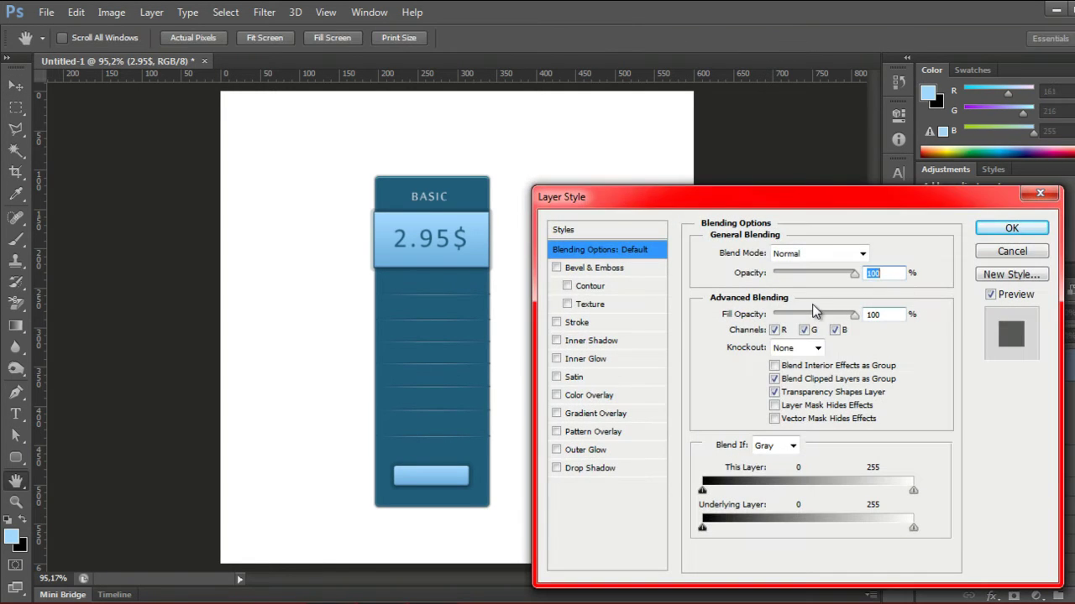
pyautogui.click(598, 471)
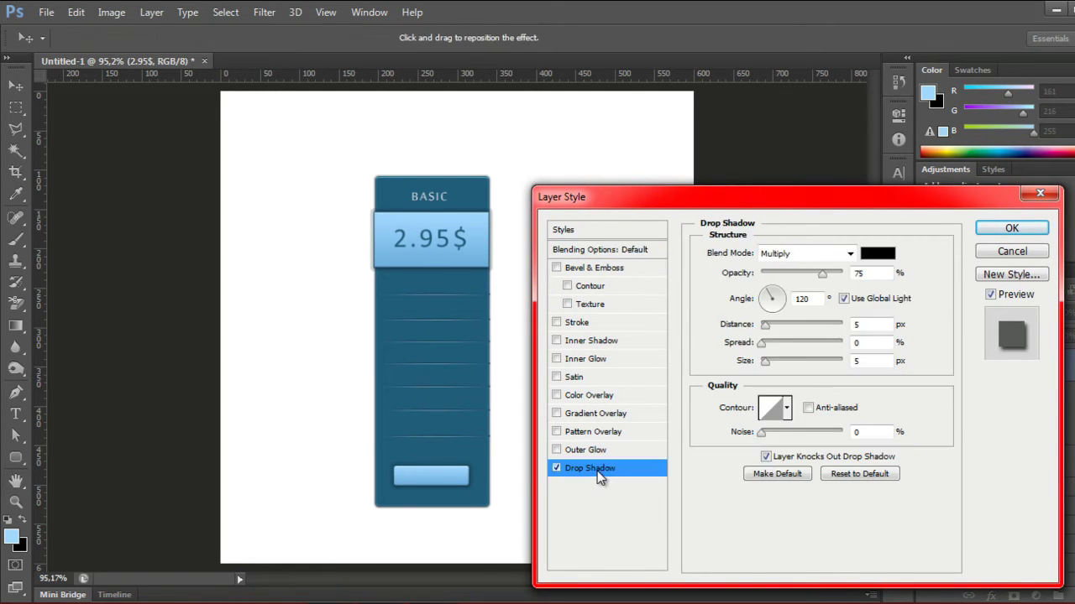
pyautogui.click(850, 253)
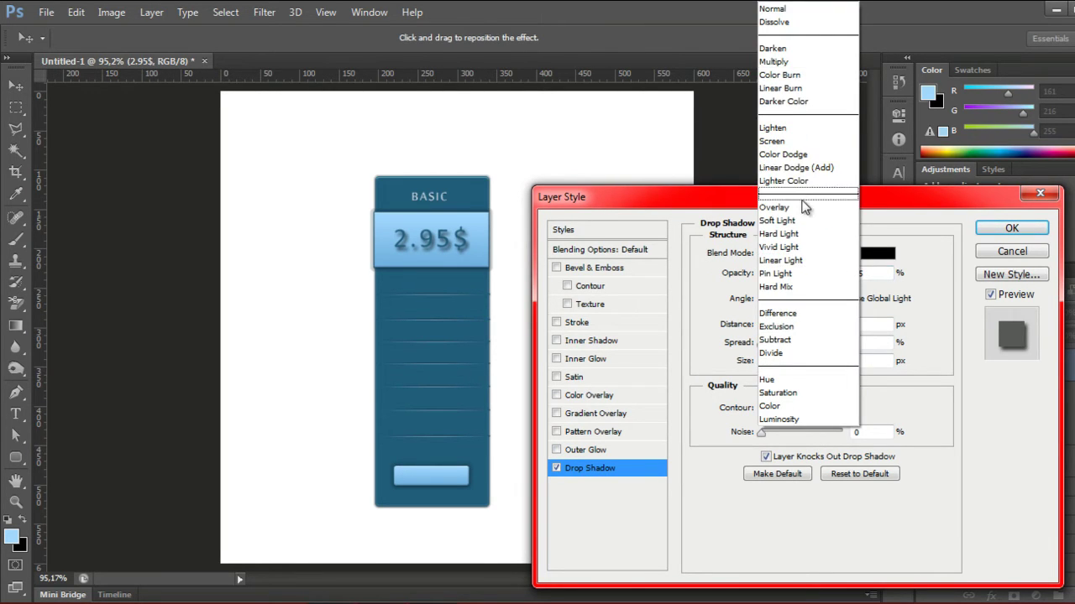
pyautogui.click(802, 208)
pyautogui.click(878, 252)
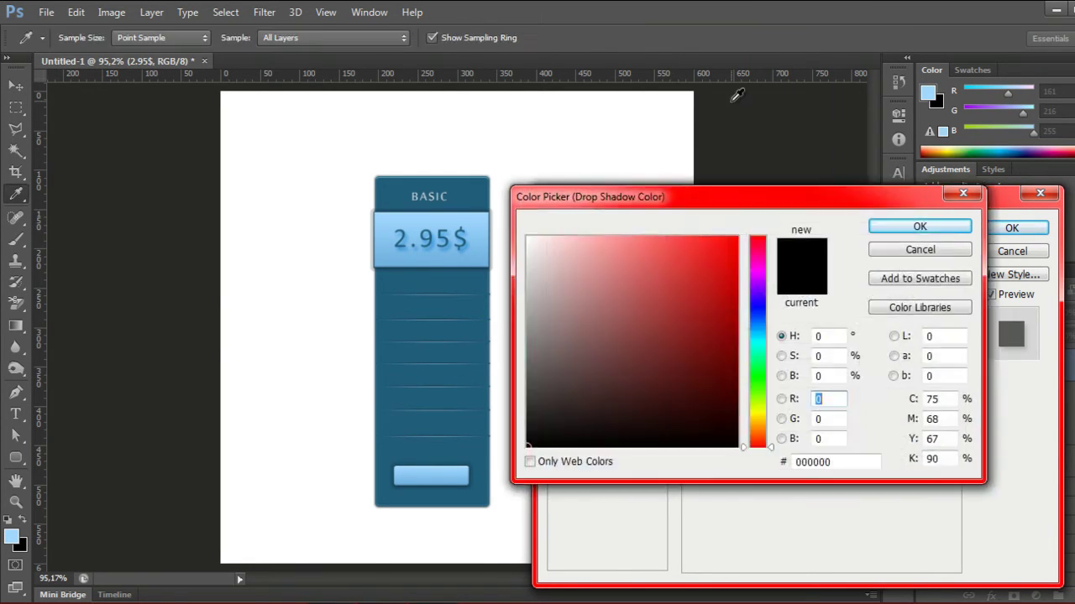
pyautogui.moveTo(536, 253); pyautogui.dragTo(526, 236)
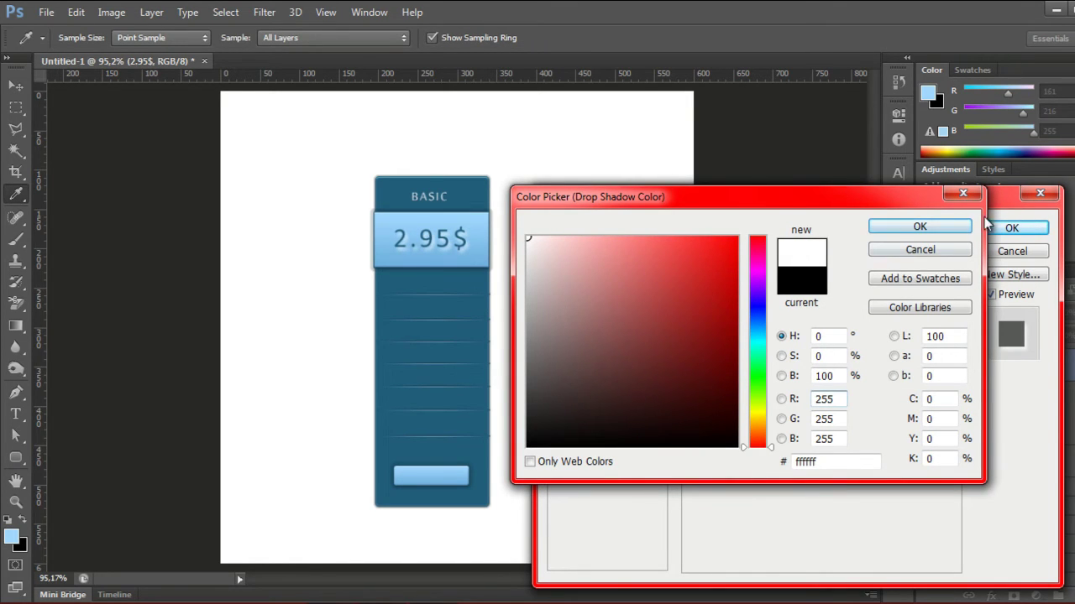
pyautogui.click(919, 228)
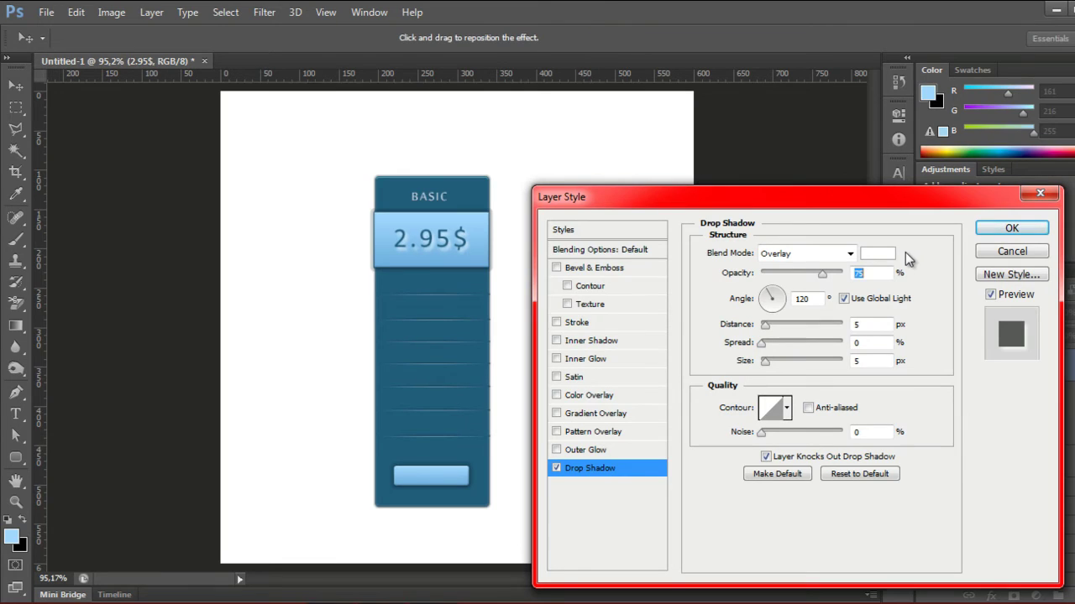
# Set the price shadow to 80% opacity, 90° without global light, 1 px distance, size 0.
pyautogui.moveTo(823, 275); pyautogui.dragTo(824, 275)
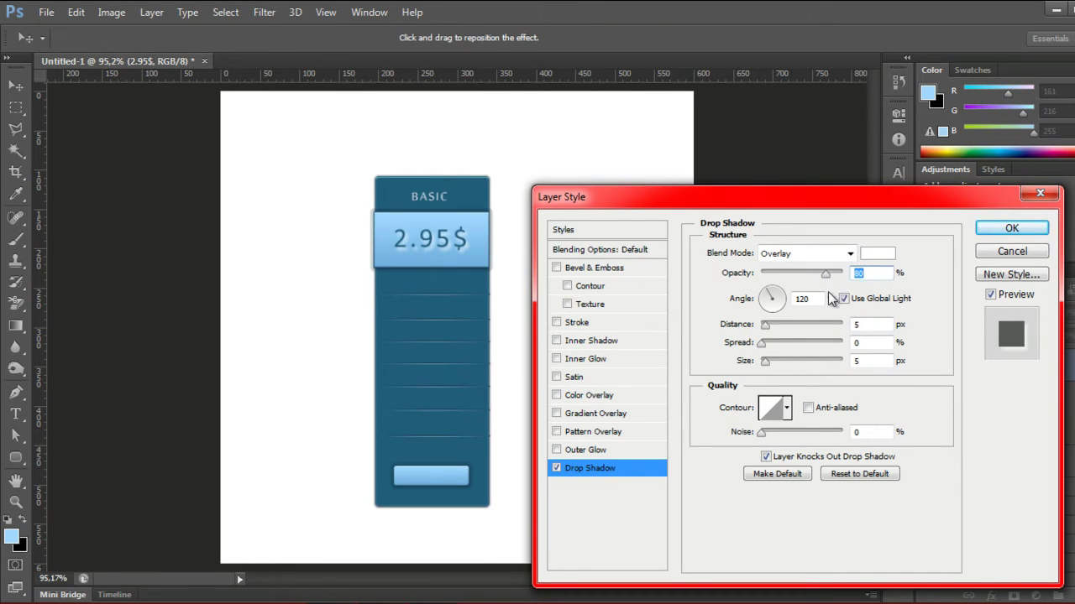
pyautogui.click(844, 300)
pyautogui.click(773, 296)
pyautogui.moveTo(776, 303); pyautogui.dragTo(773, 300)
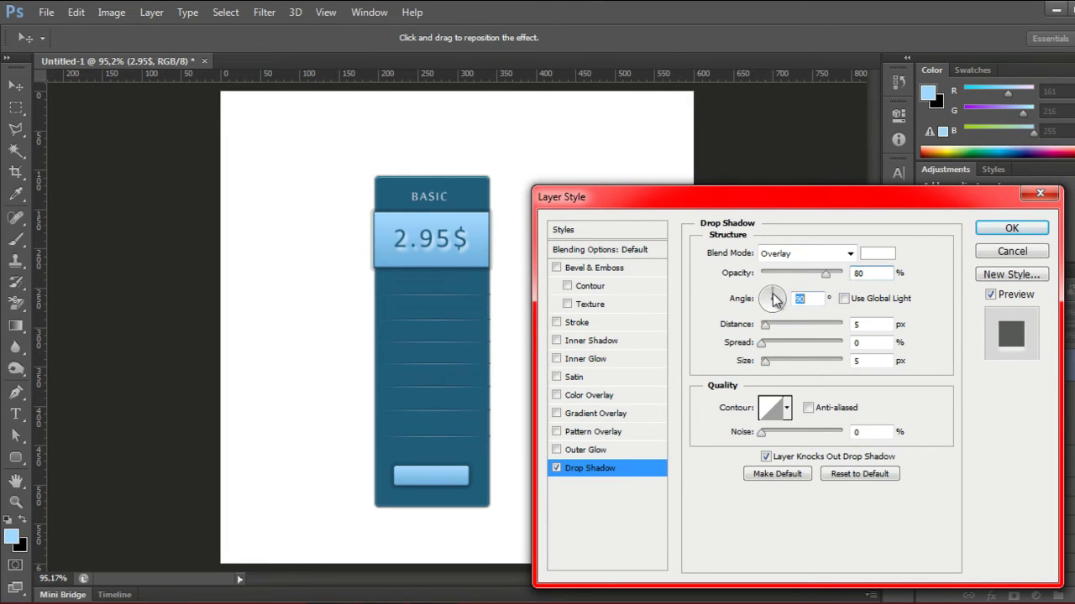
pyautogui.click(858, 324)
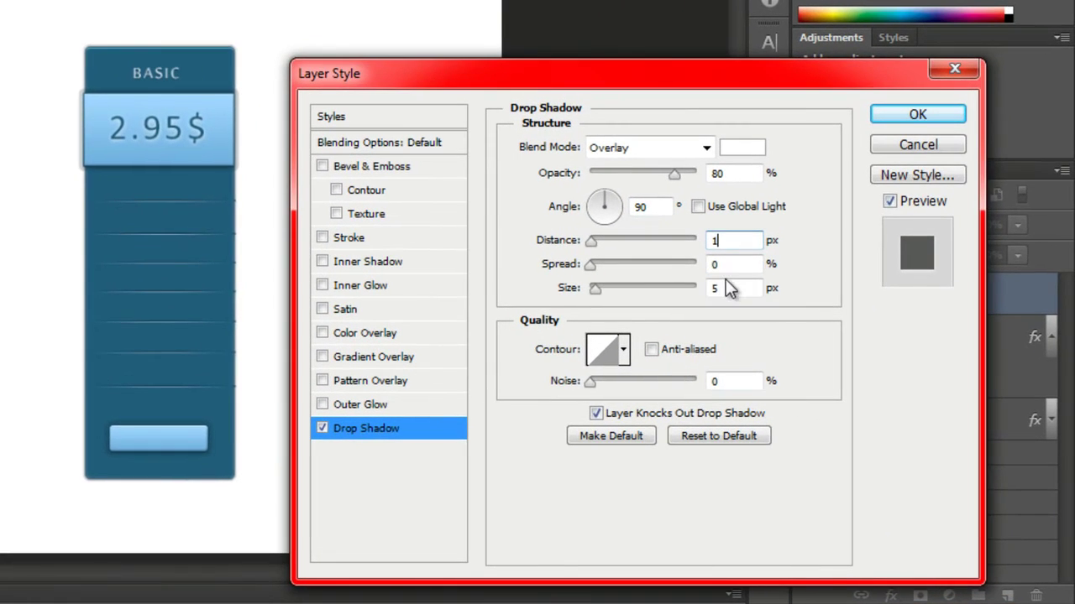
pyautogui.click(734, 240)
pyautogui.write('1')
pyautogui.doubleClick(729, 288)
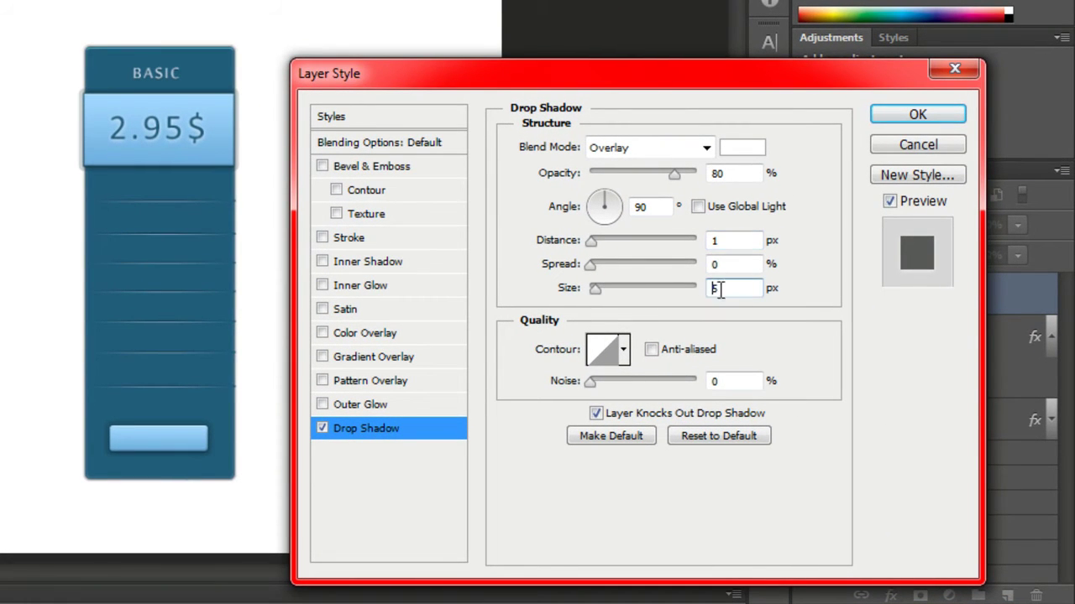
pyautogui.write('0')
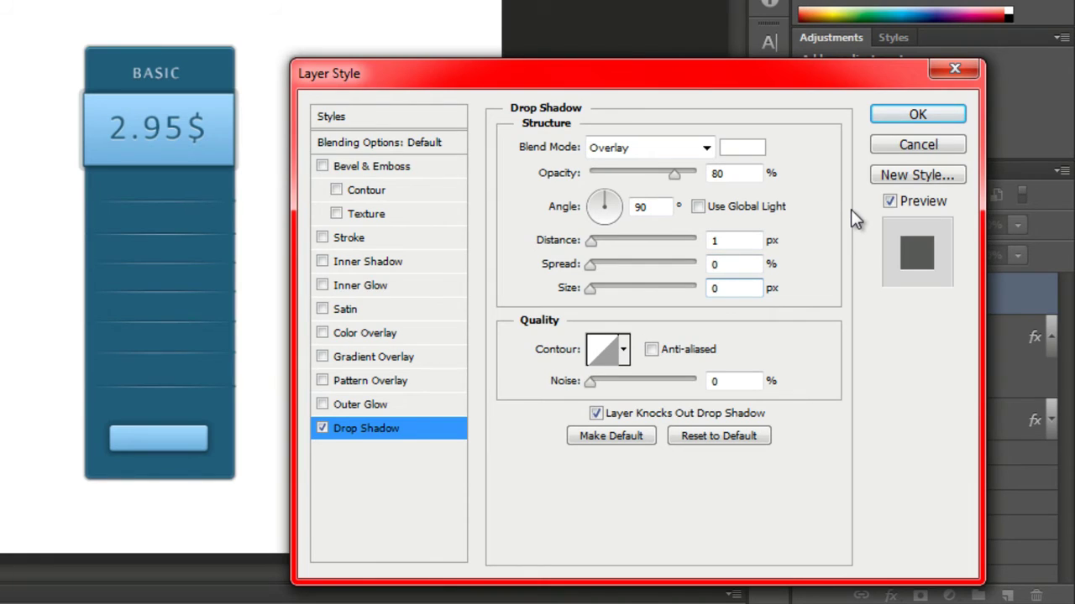
# Add a Normal-mode inner shadow in #0f2c3a to the 2.95$ price.
pyautogui.click(383, 262)
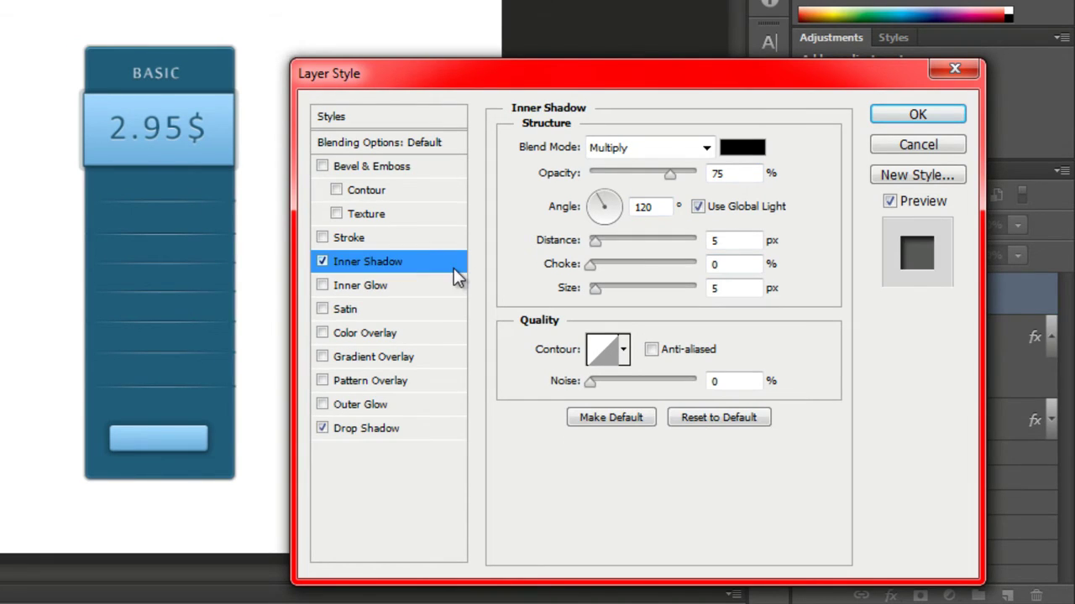
pyautogui.click(680, 151)
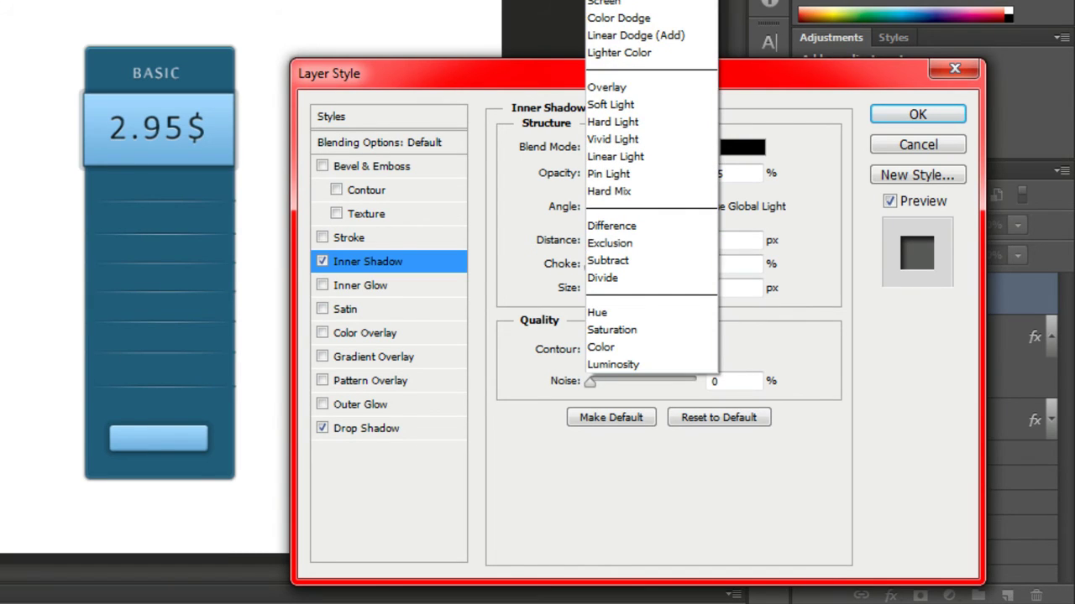
pyautogui.press('Escape')
pyautogui.click(730, 149)
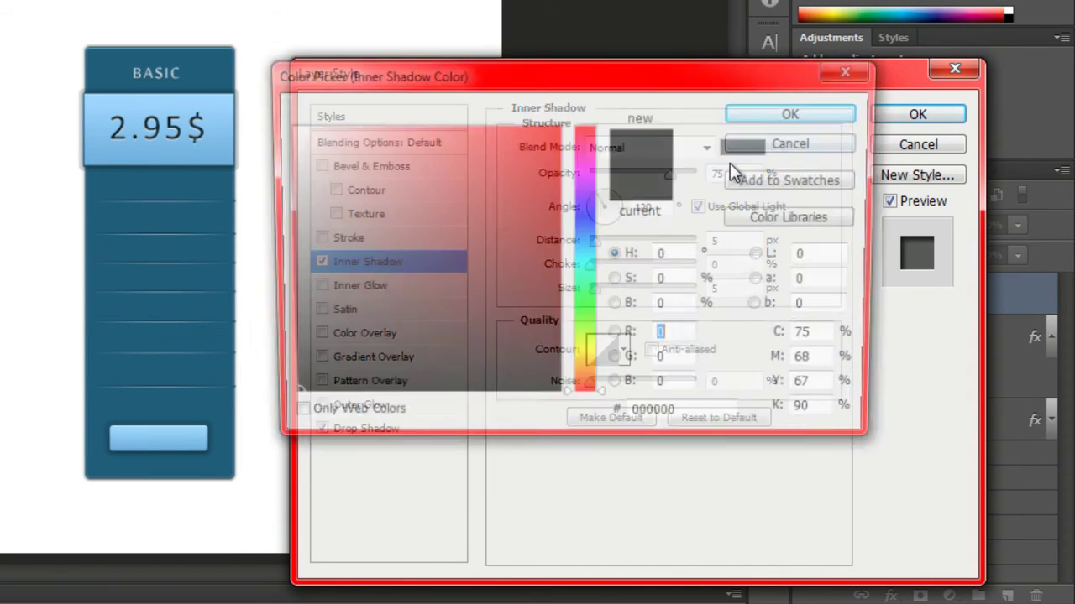
pyautogui.doubleClick(700, 421)
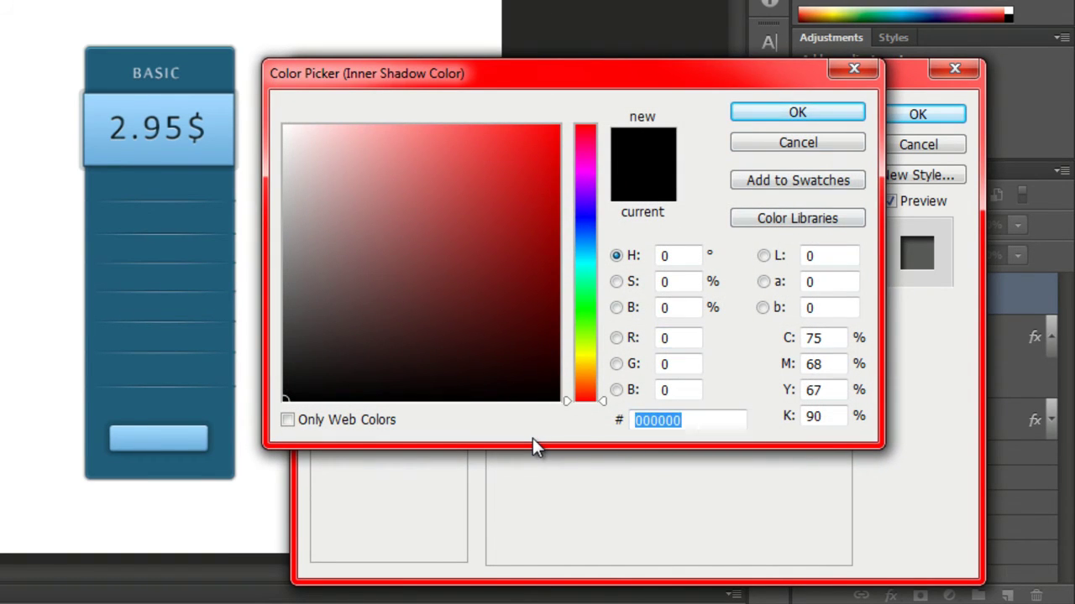
pyautogui.write('0f')
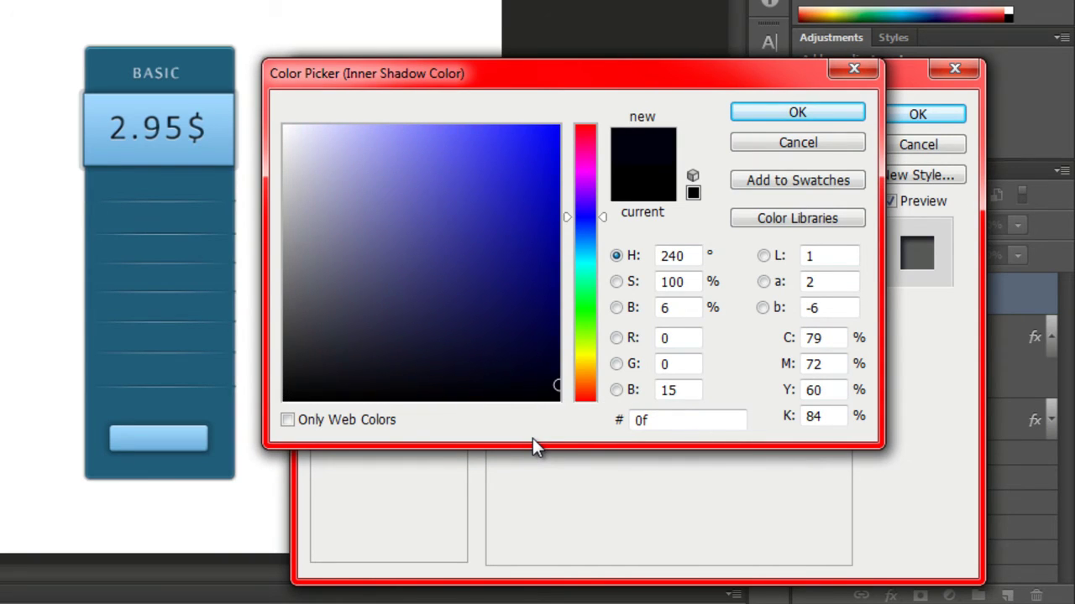
pyautogui.write('2c')
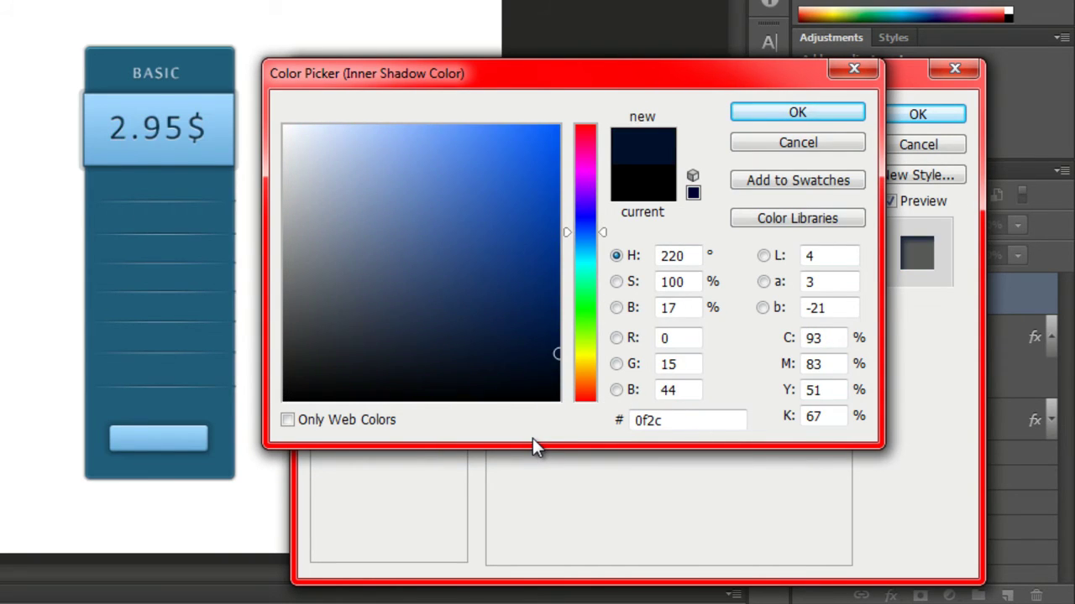
pyautogui.write('3a')
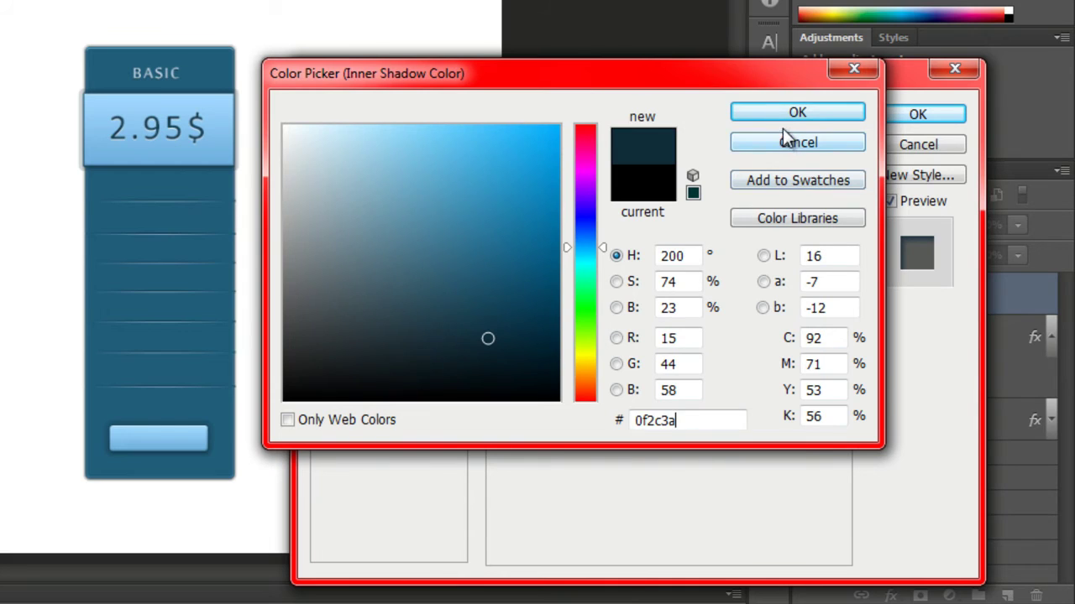
pyautogui.click(779, 115)
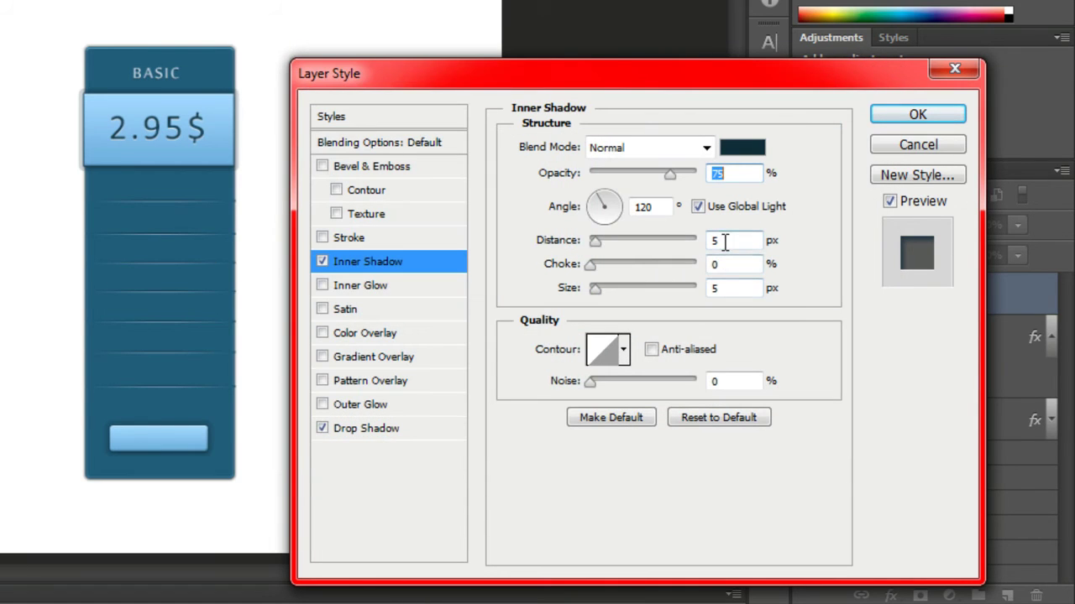
# Set the inner shadow to 90° without global light, 2 px distance and size 0.
pyautogui.click(698, 207)
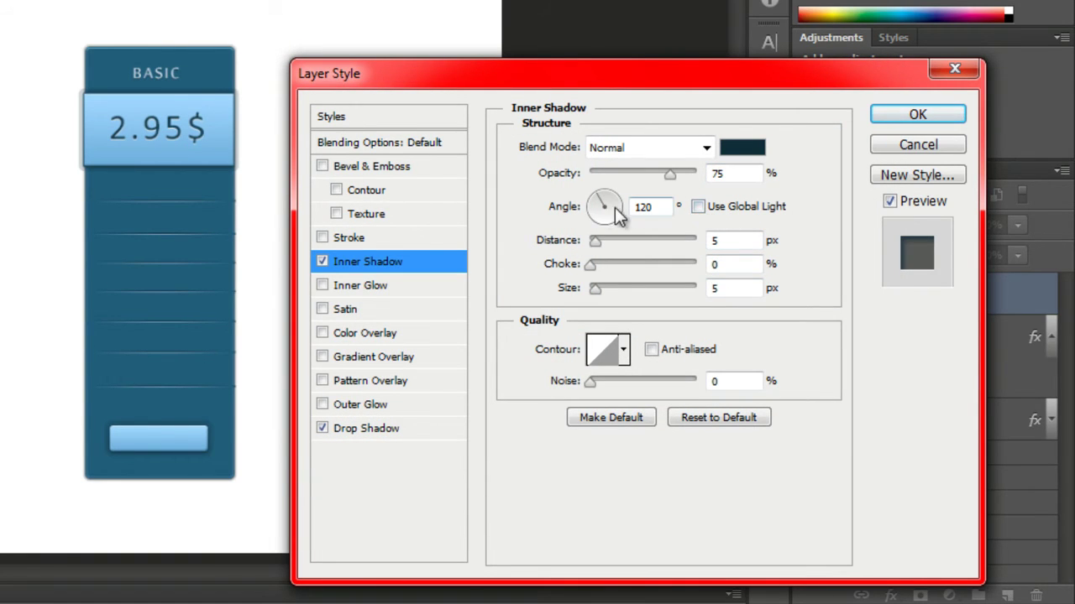
pyautogui.moveTo(599, 205); pyautogui.dragTo(608, 209)
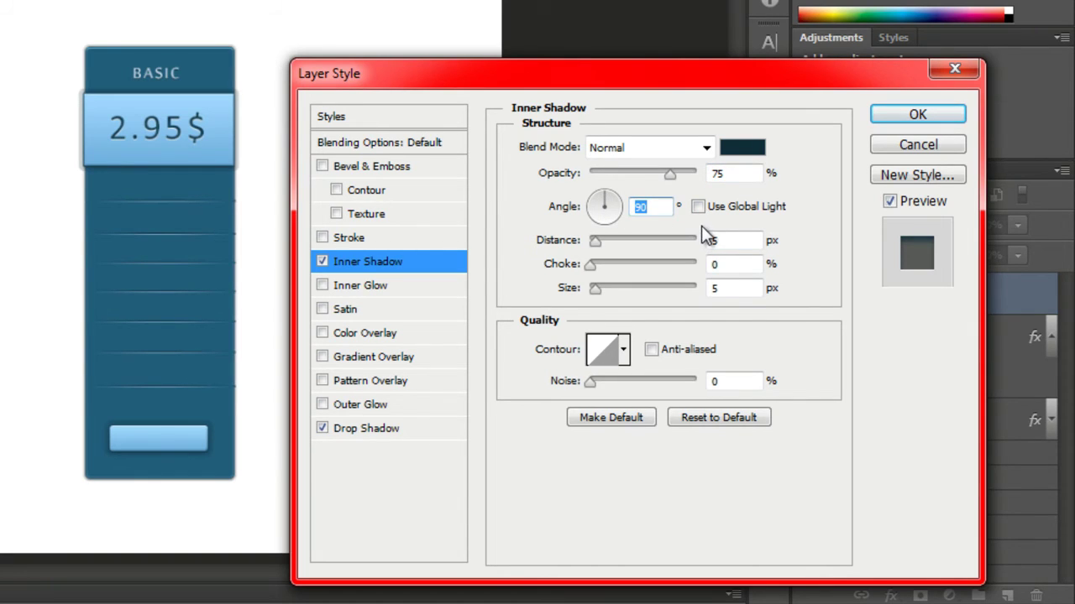
pyautogui.moveTo(595, 241); pyautogui.dragTo(591, 242)
pyautogui.moveTo(595, 289); pyautogui.dragTo(586, 291)
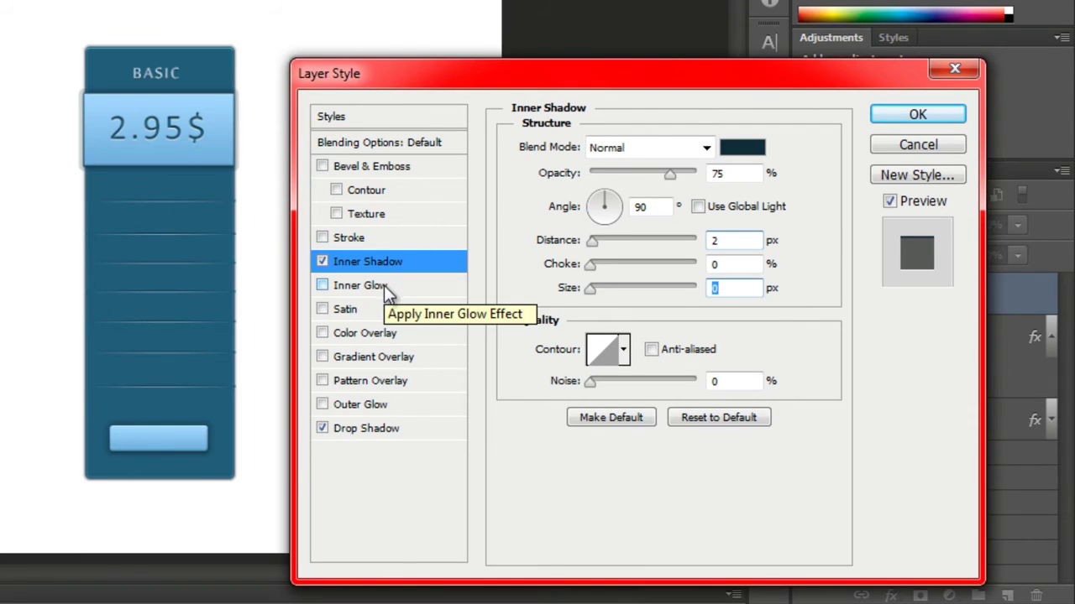
pyautogui.click(424, 288)
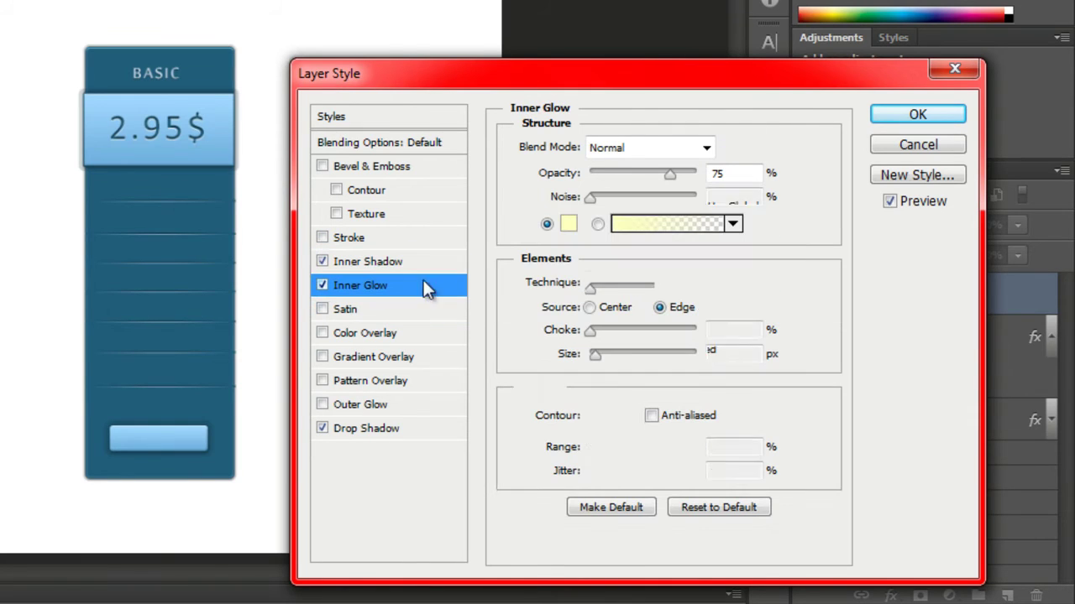
# Set the price's inner glow to Normal, 30% opacity, #0f2c3a, 3 px size, and apply the effects.
pyautogui.click(652, 147)
pyautogui.click(638, 17)
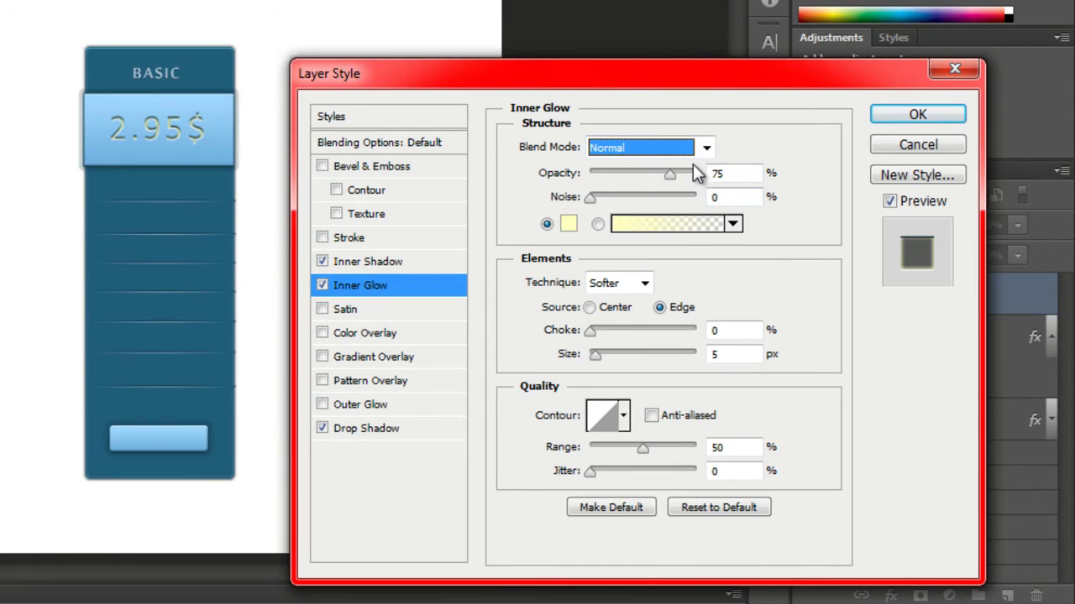
pyautogui.moveTo(670, 174); pyautogui.dragTo(621, 174)
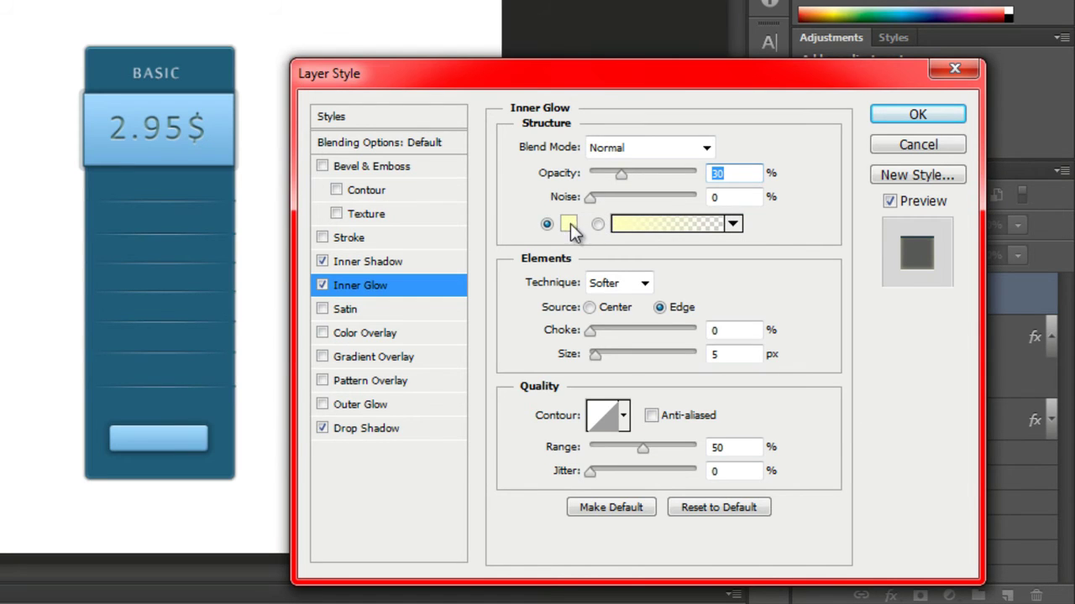
pyautogui.click(569, 224)
pyautogui.click(676, 422)
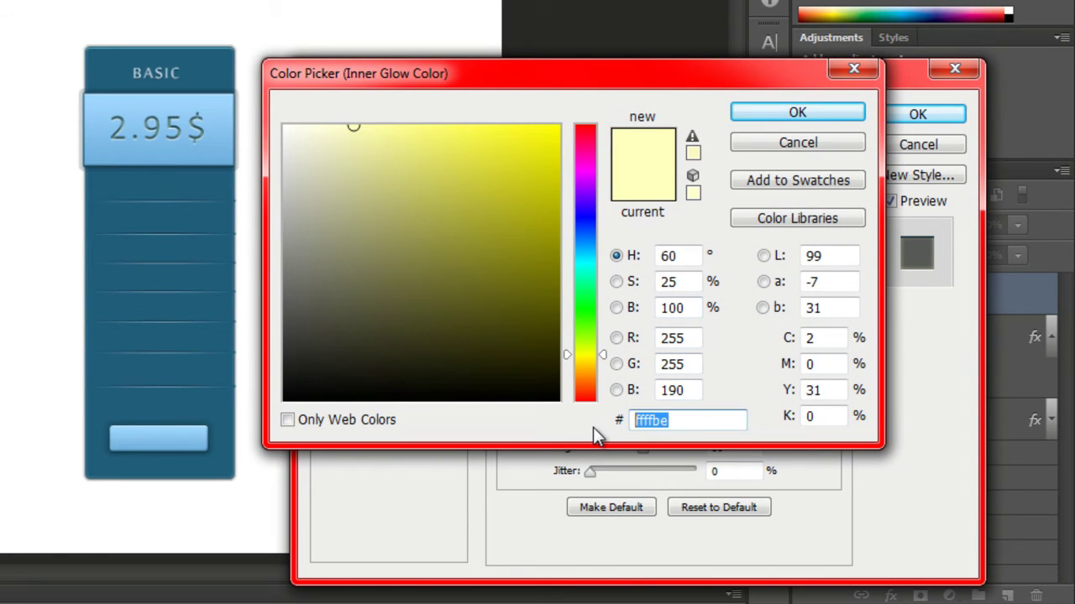
pyautogui.write('0')
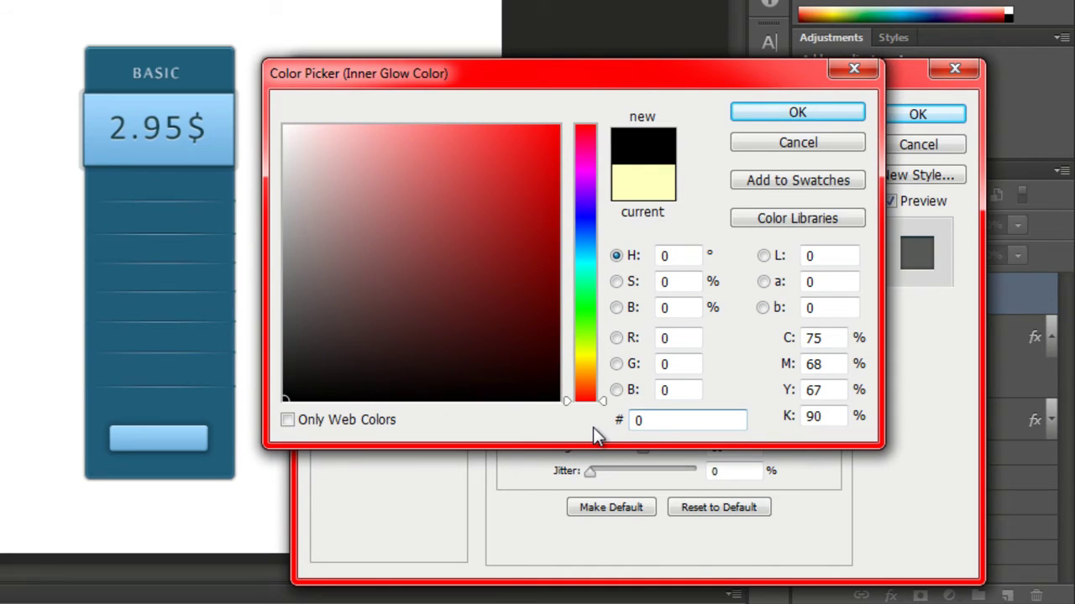
pyautogui.write('f2c')
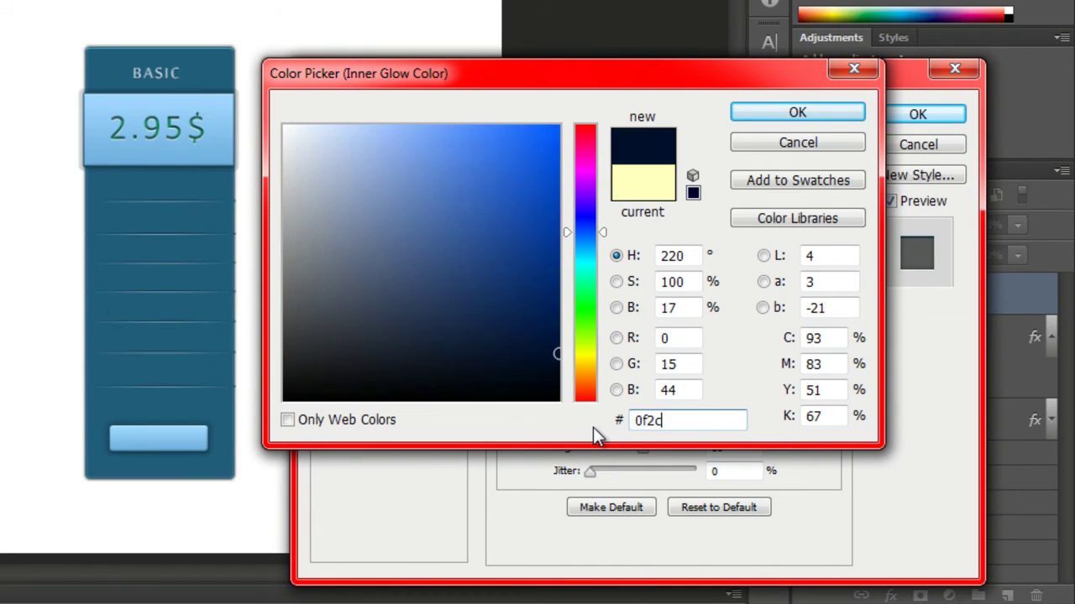
pyautogui.write('3a')
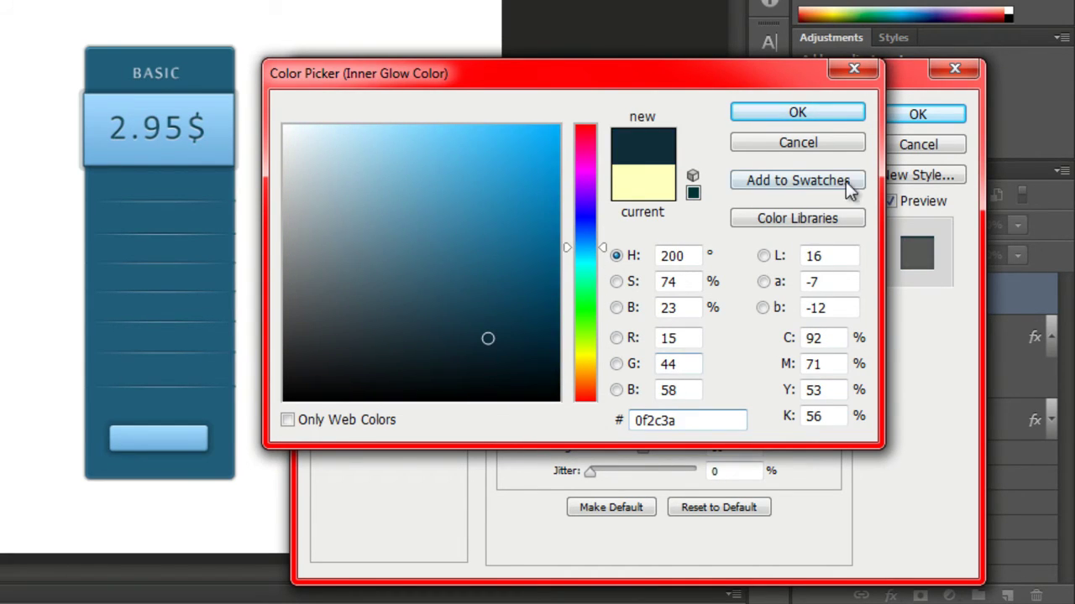
pyautogui.click(846, 113)
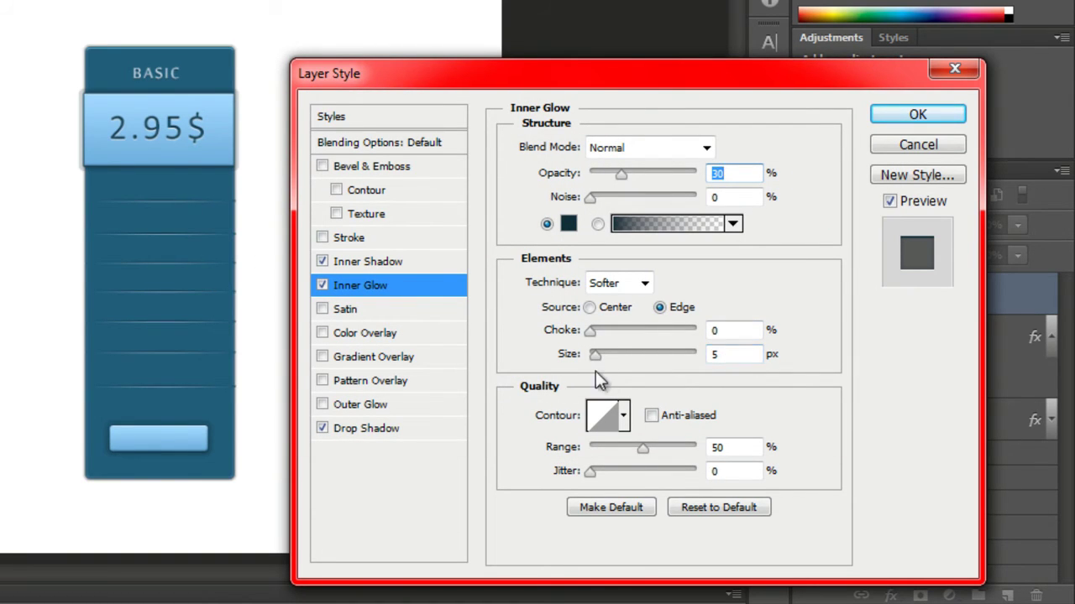
pyautogui.moveTo(595, 358); pyautogui.dragTo(592, 358)
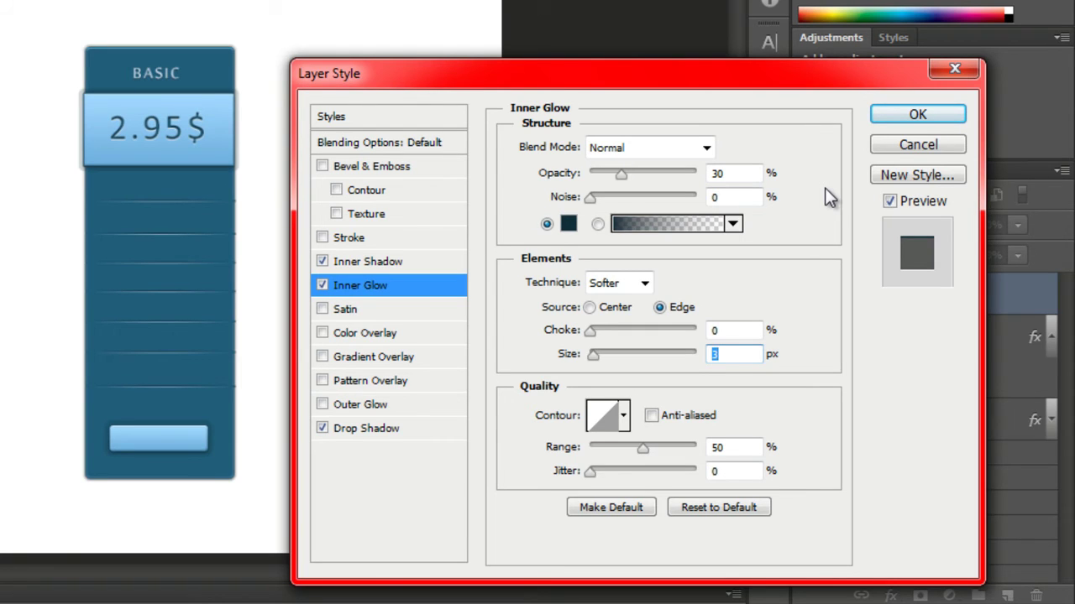
pyautogui.click(914, 113)
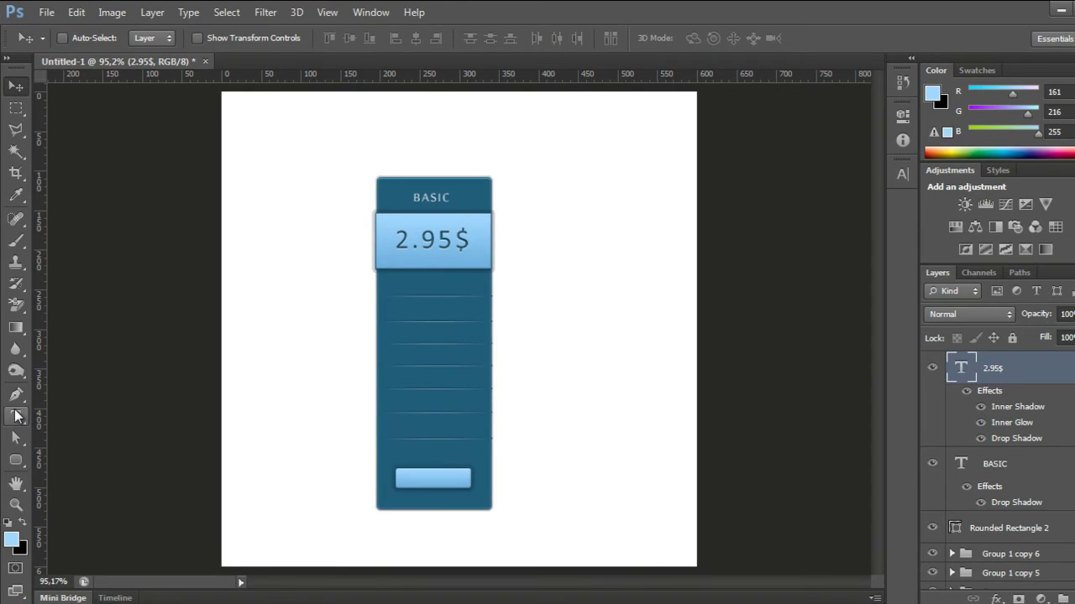
# Start a new text line below the price band with pale blue ddf1ff text colour.
pyautogui.click(8, 415)
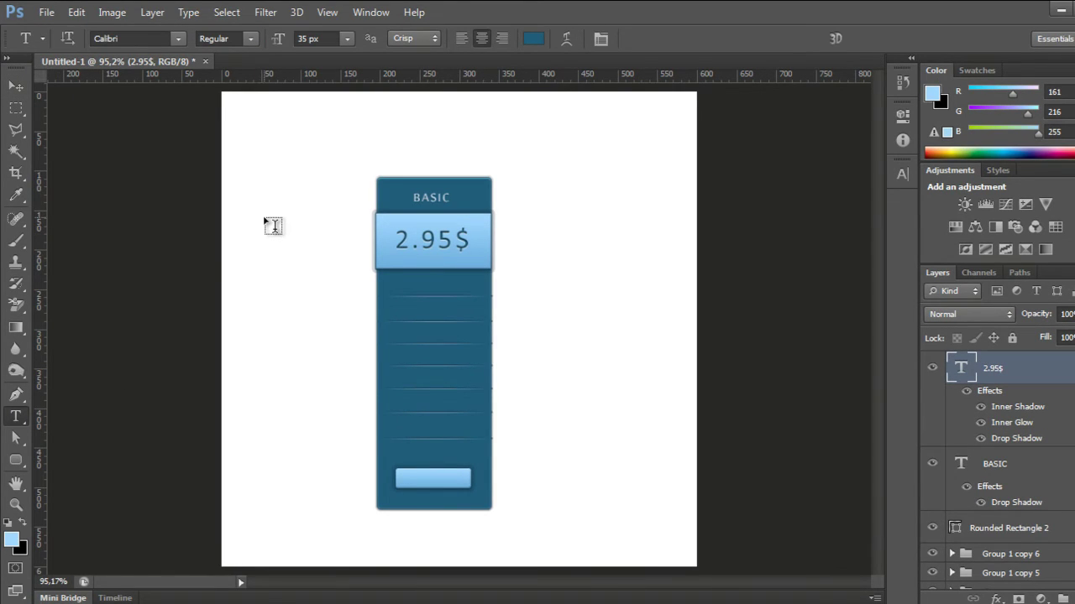
pyautogui.click(534, 37)
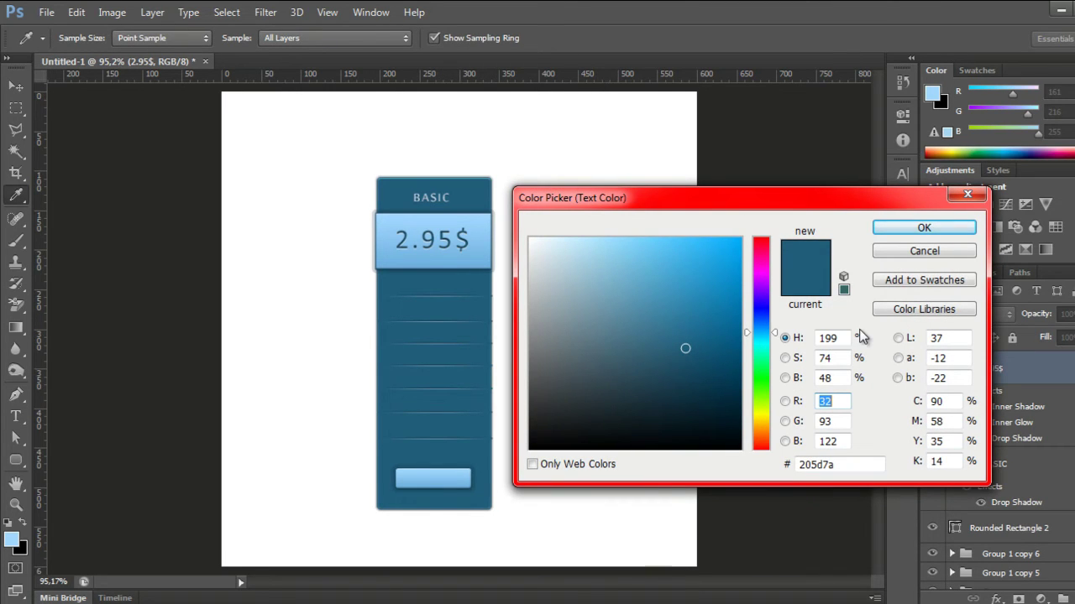
pyautogui.click(924, 252)
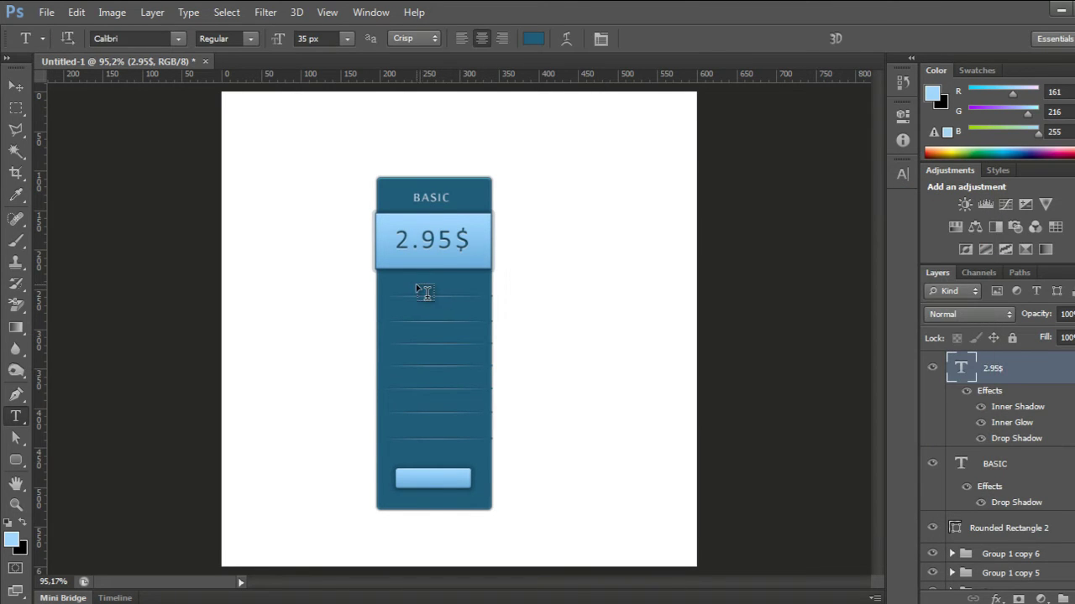
pyautogui.click(403, 285)
pyautogui.click(534, 38)
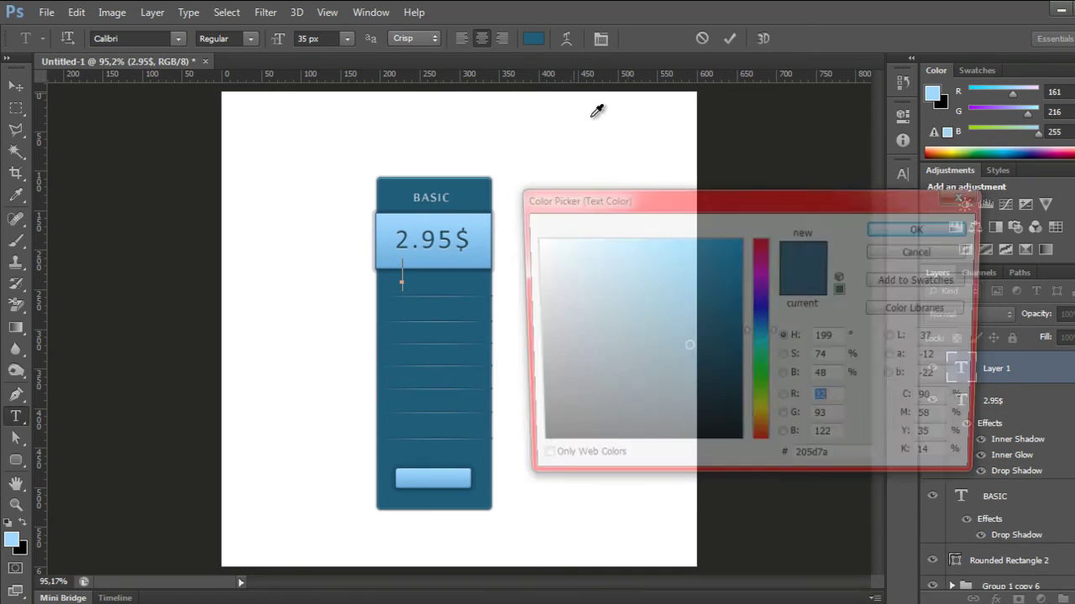
pyautogui.doubleClick(858, 464)
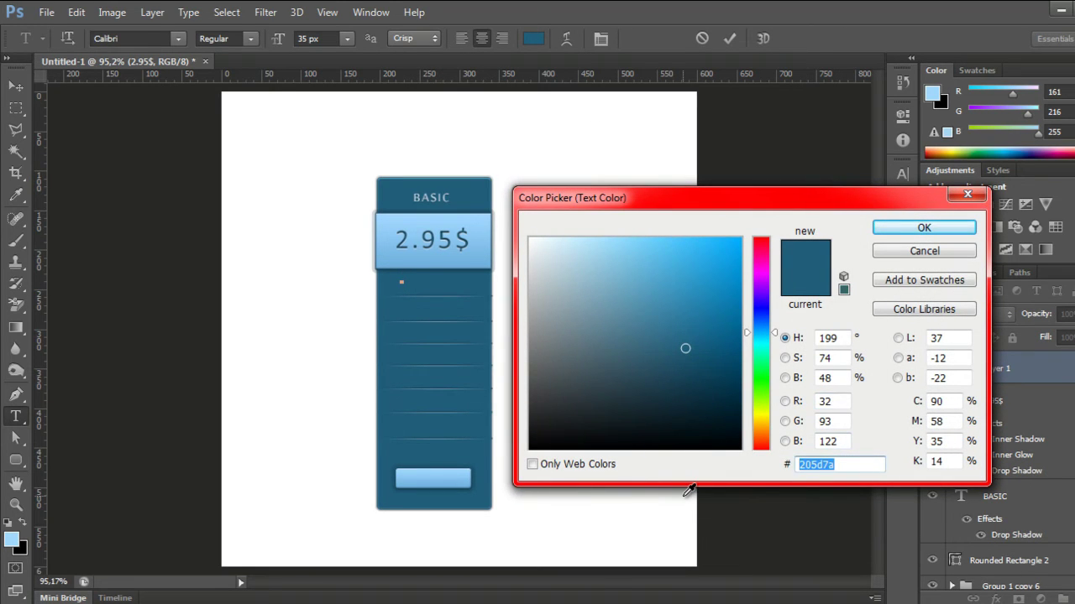
pyautogui.write('dd')
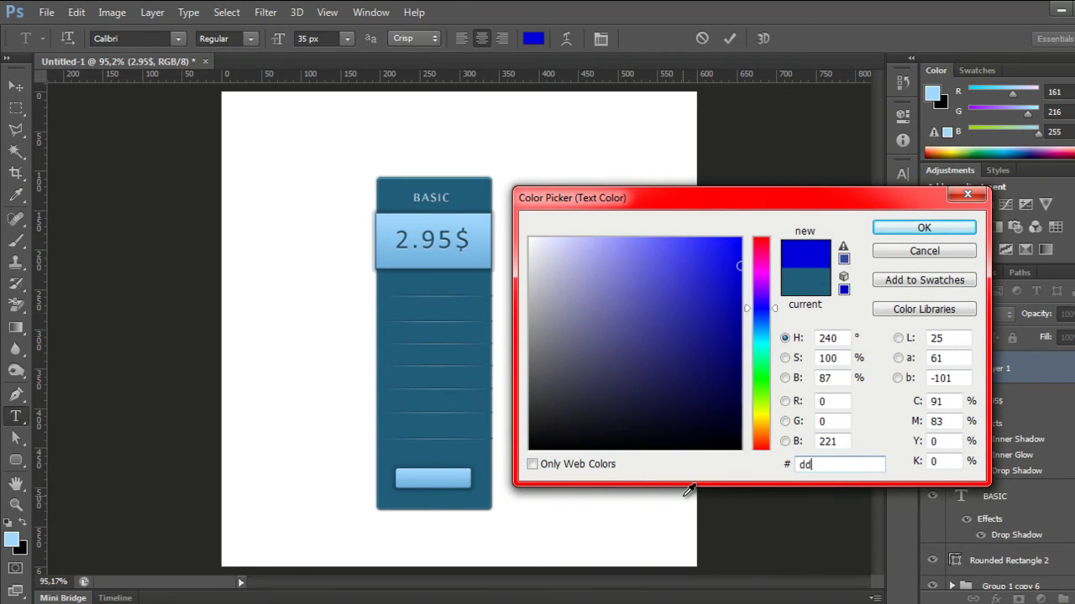
pyautogui.write('f1f')
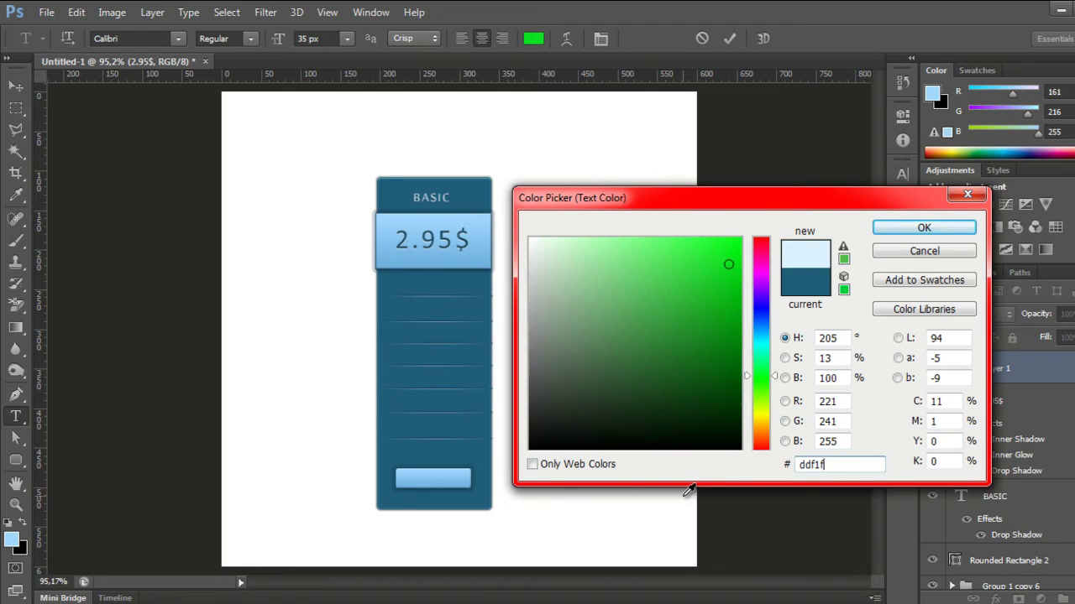
pyautogui.write('f')
pyautogui.click(903, 233)
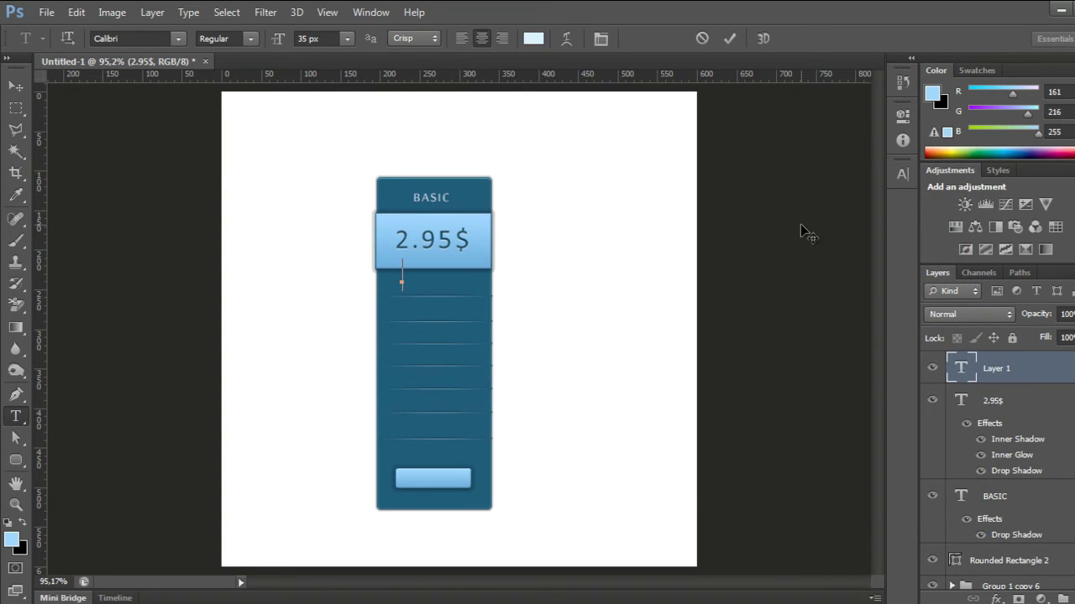
# Type '5GB Disk Space' in Corbel 11 px below the price box.
pyautogui.click(179, 39)
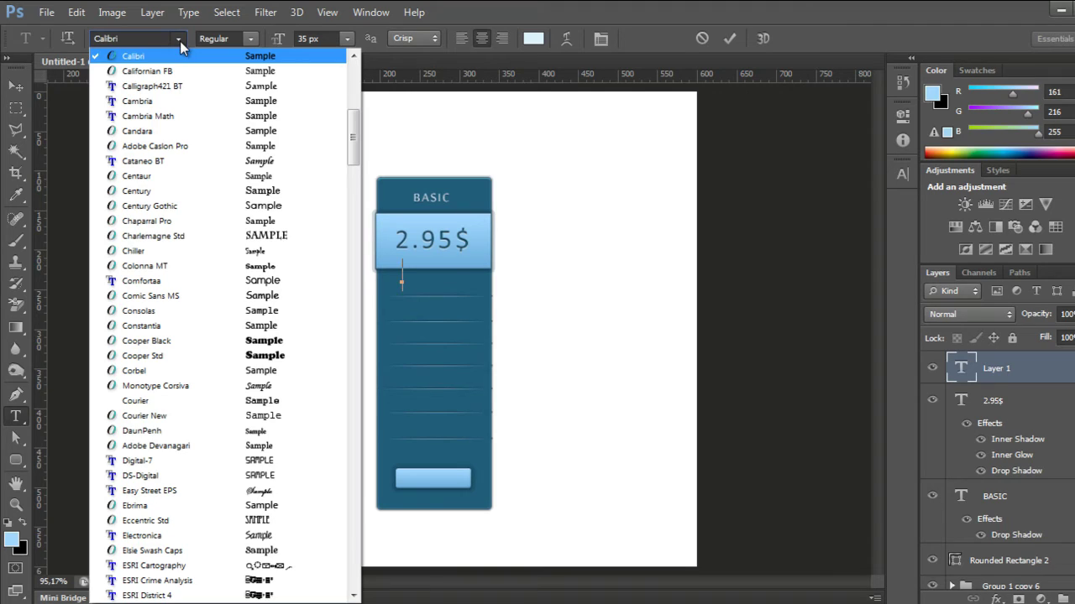
pyautogui.click(144, 371)
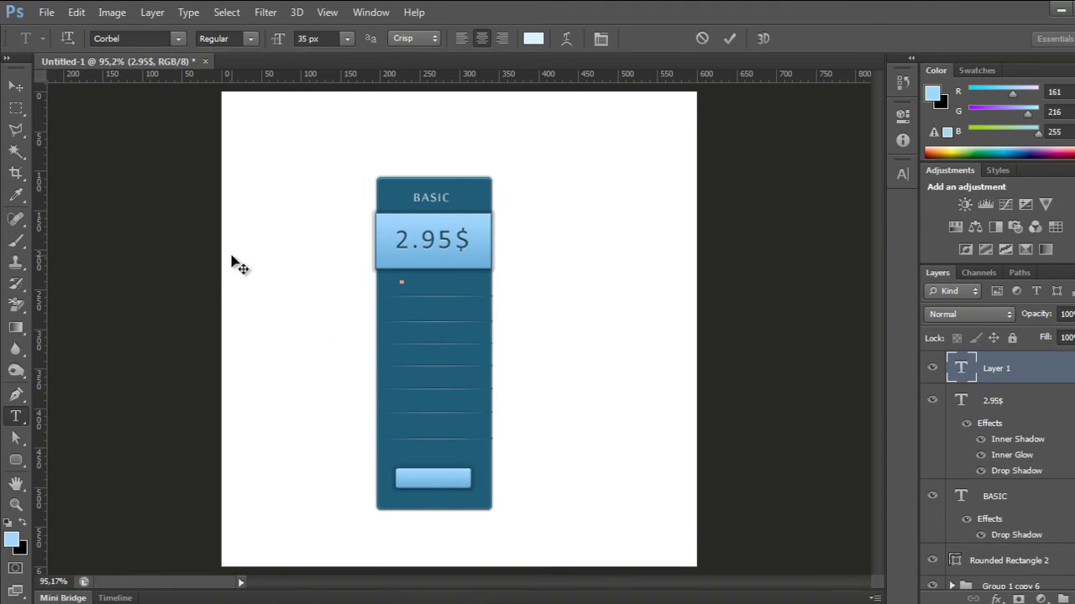
pyautogui.click(305, 38)
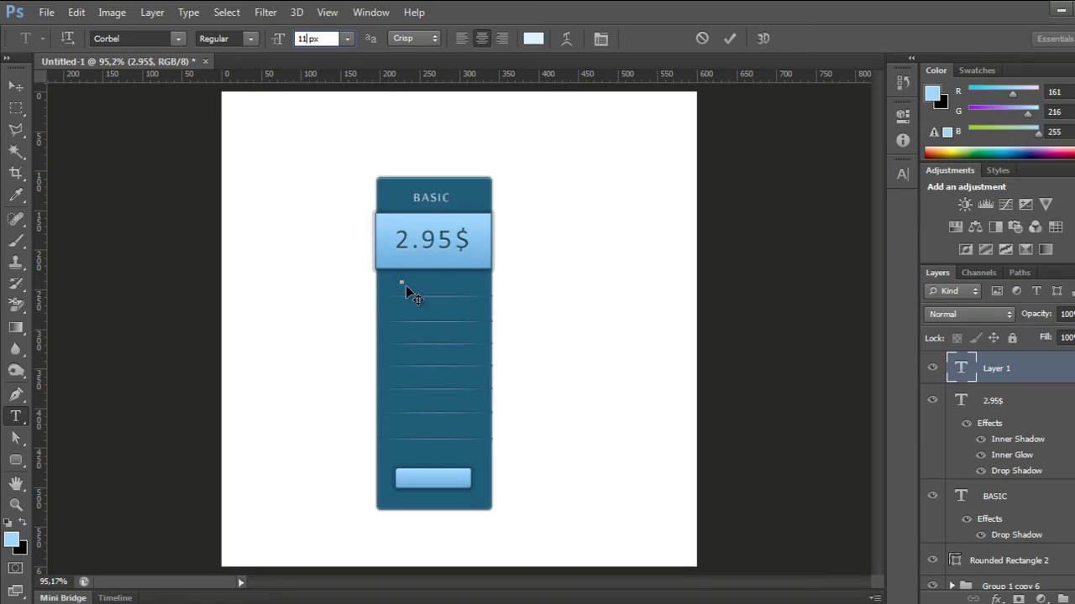
pyautogui.write('11')
pyautogui.press('Return')
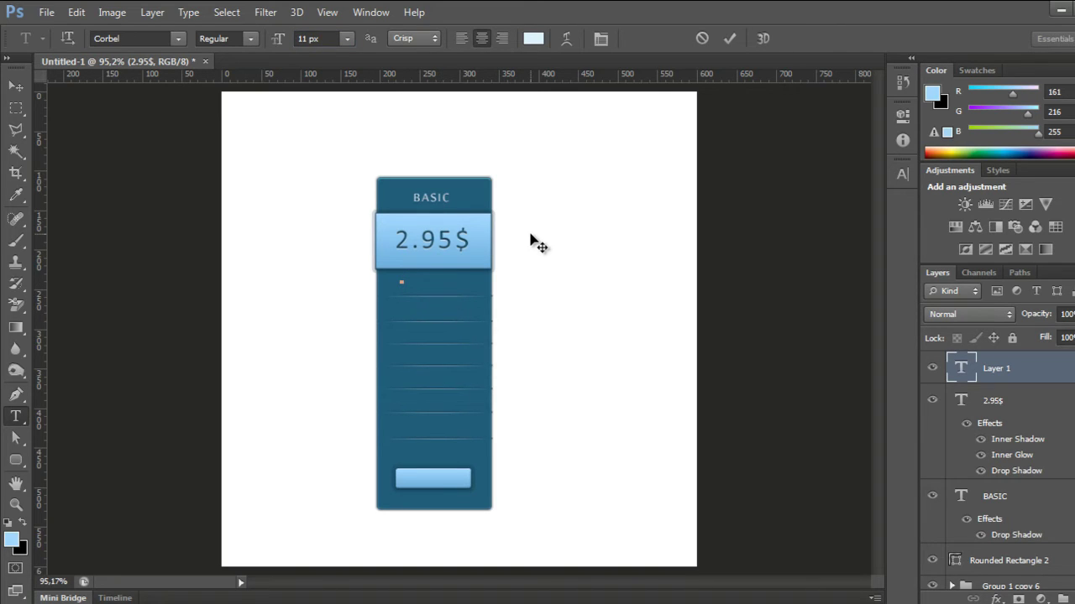
pyautogui.write('5GB')
pyautogui.write(' Disk')
pyautogui.write(' Space')
pyautogui.click(729, 39)
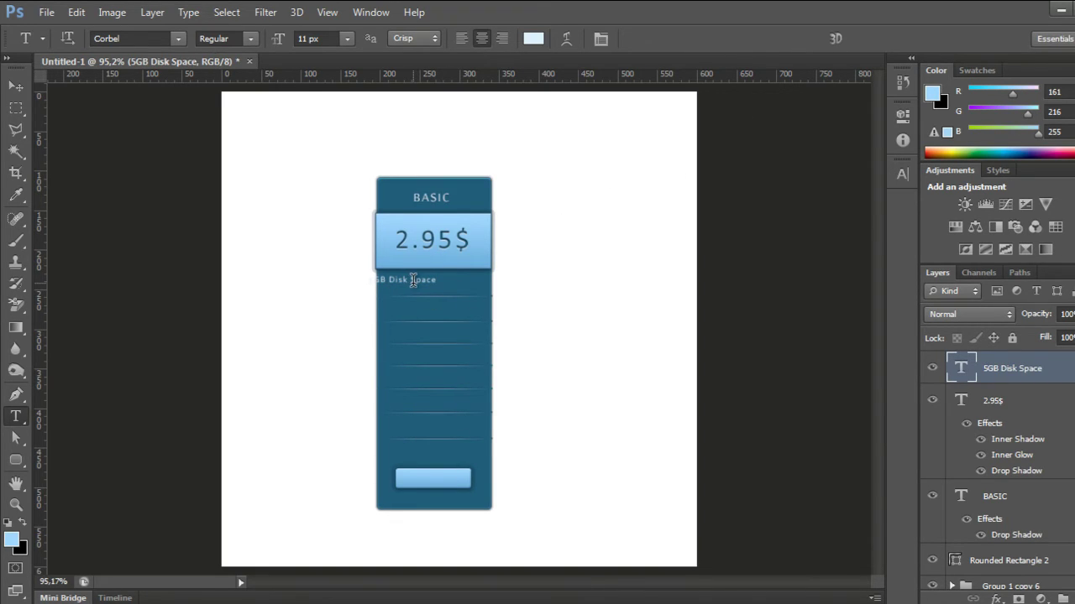
# Centre the '5GB Disk Space' line under the price box.
pyautogui.press('v')
pyautogui.moveTo(424, 284); pyautogui.dragTo(445, 307)
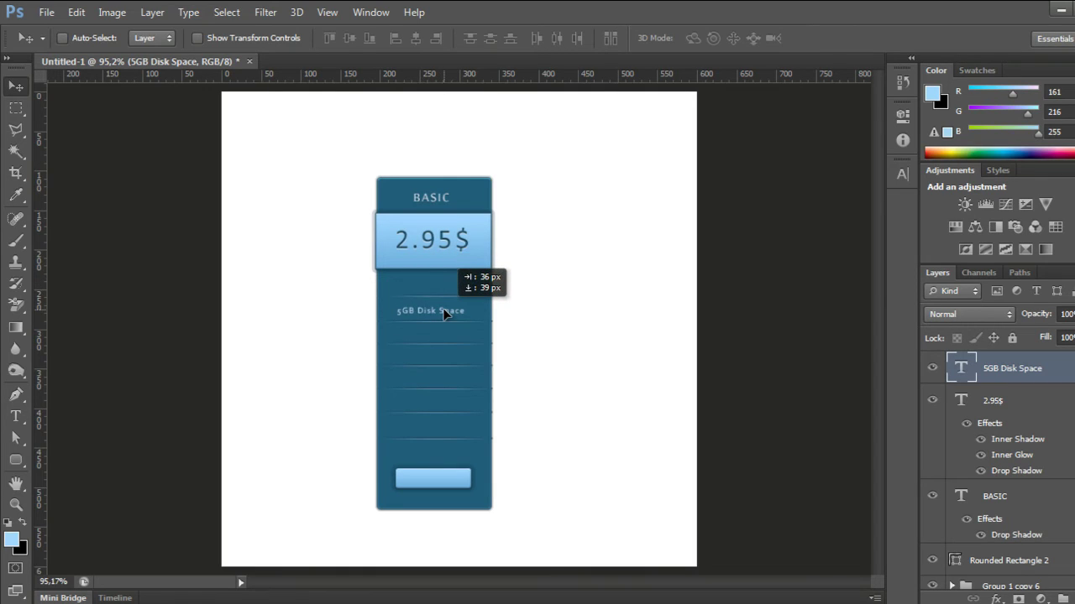
pyautogui.moveTo(445, 310); pyautogui.dragTo(445, 310)
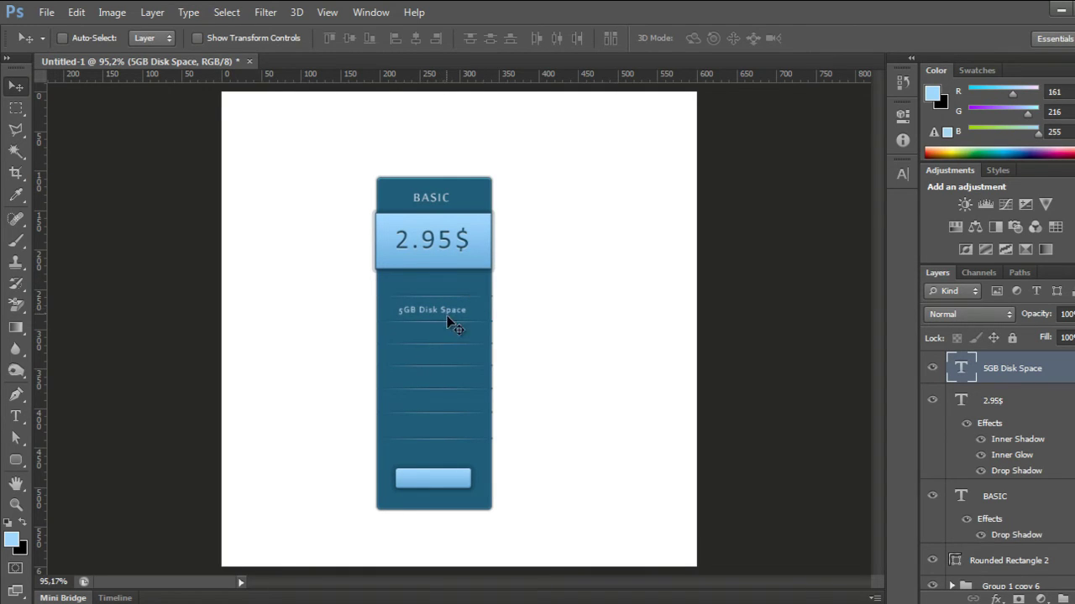
pyautogui.moveTo(448, 312); pyautogui.dragTo(449, 310)
pyautogui.click(16, 416)
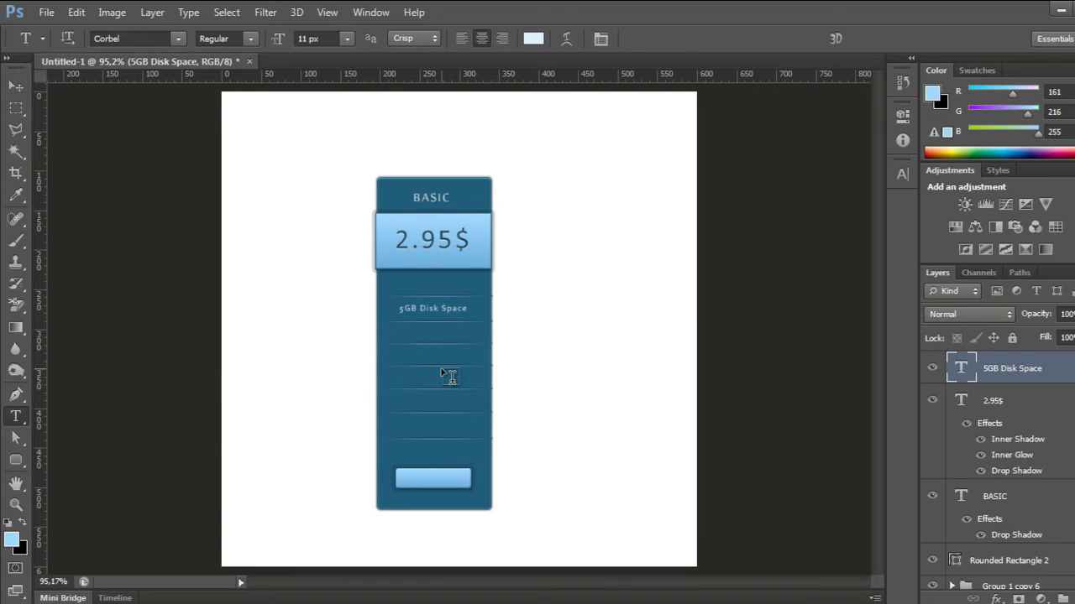
# Add '50GB Bandwith/Month' below '5GB Disk Space' and centre it in its row.
pyautogui.click(399, 329)
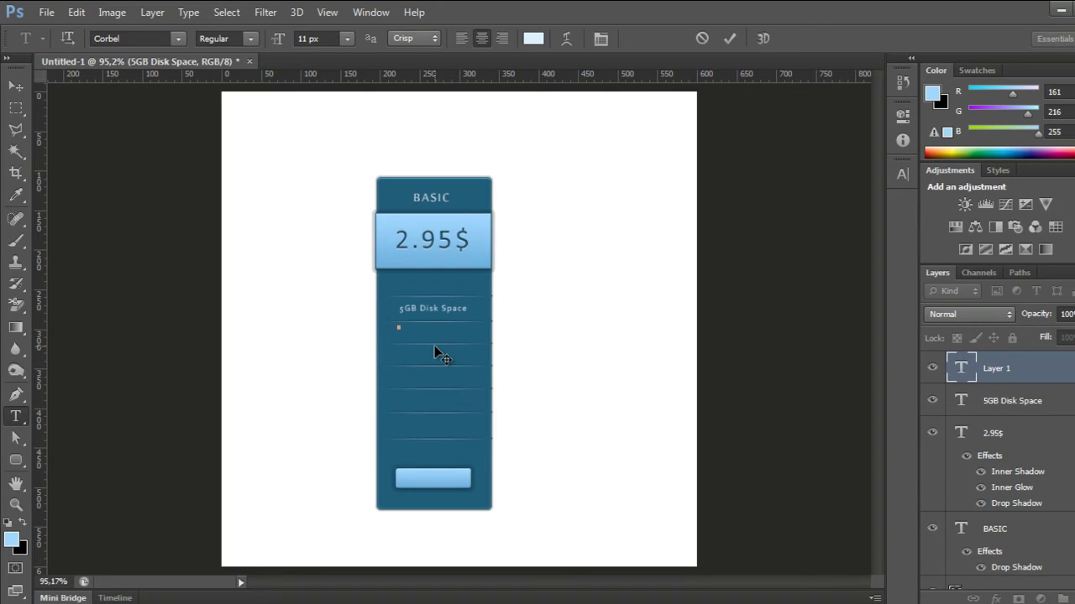
pyautogui.write('250GB')
pyautogui.write(' Bandwith')
pyautogui.write('/Month')
pyautogui.click(730, 38)
pyautogui.press('v')
pyautogui.moveTo(430, 328); pyautogui.dragTo(463, 331)
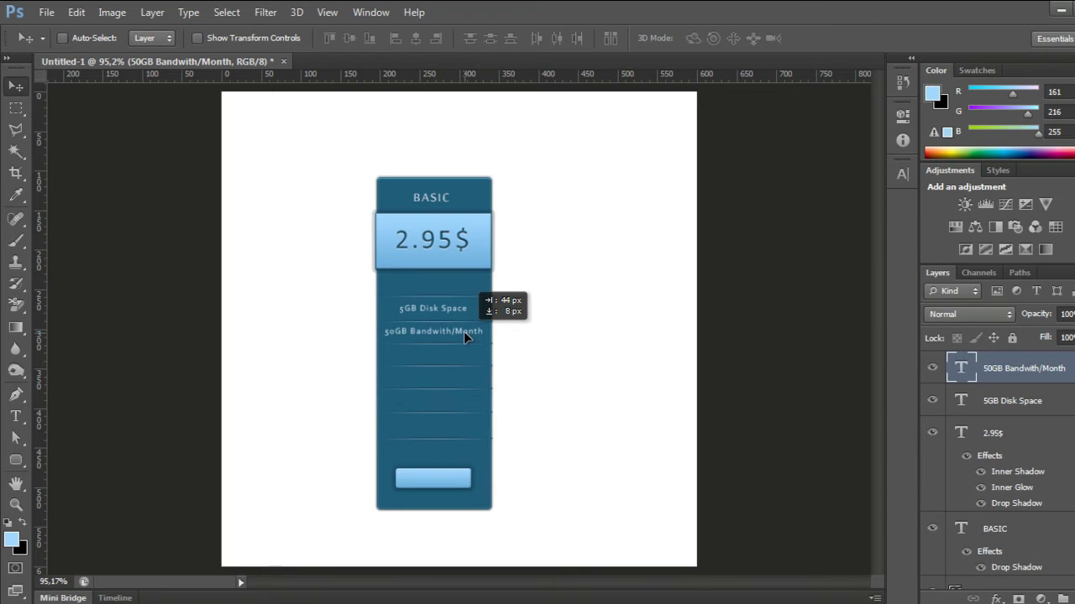
pyautogui.moveTo(464, 332); pyautogui.dragTo(465, 333)
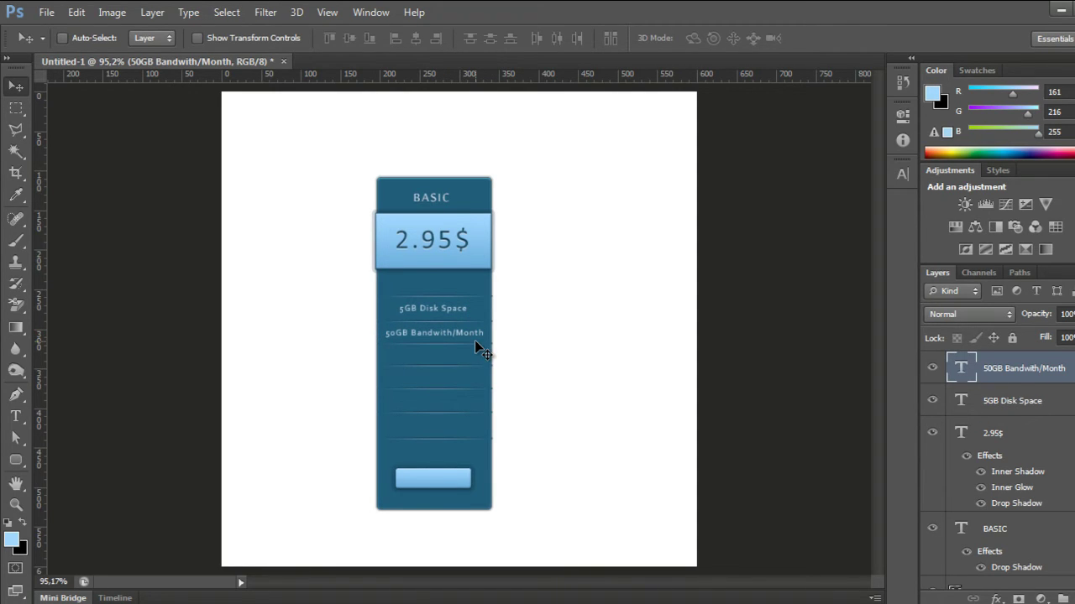
pyautogui.click(15, 417)
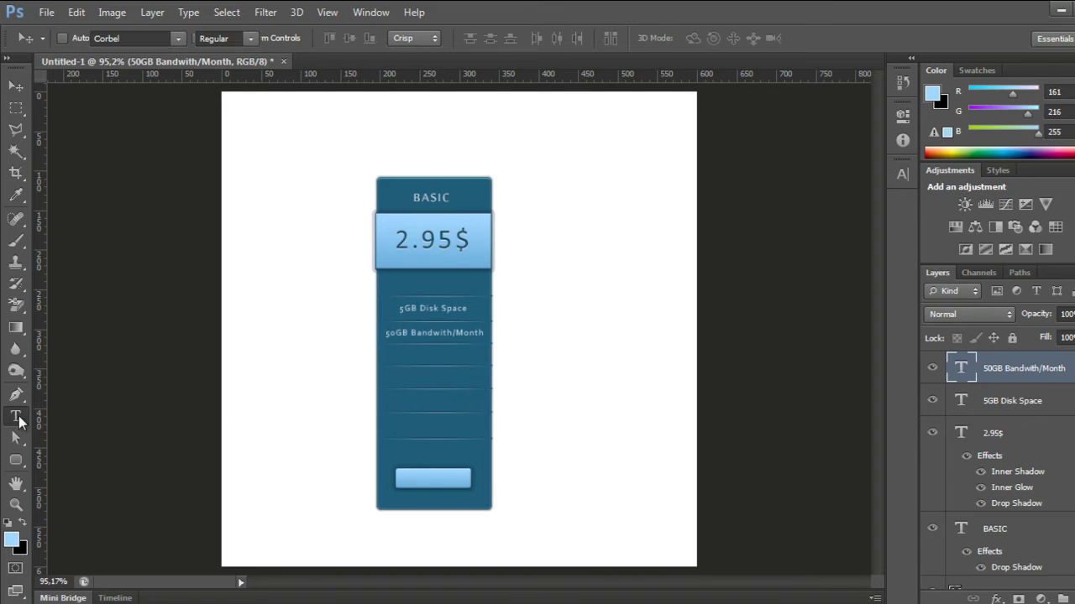
# Add 'Unlimited e-mail accounts' below and centre it in its row.
pyautogui.click(407, 361)
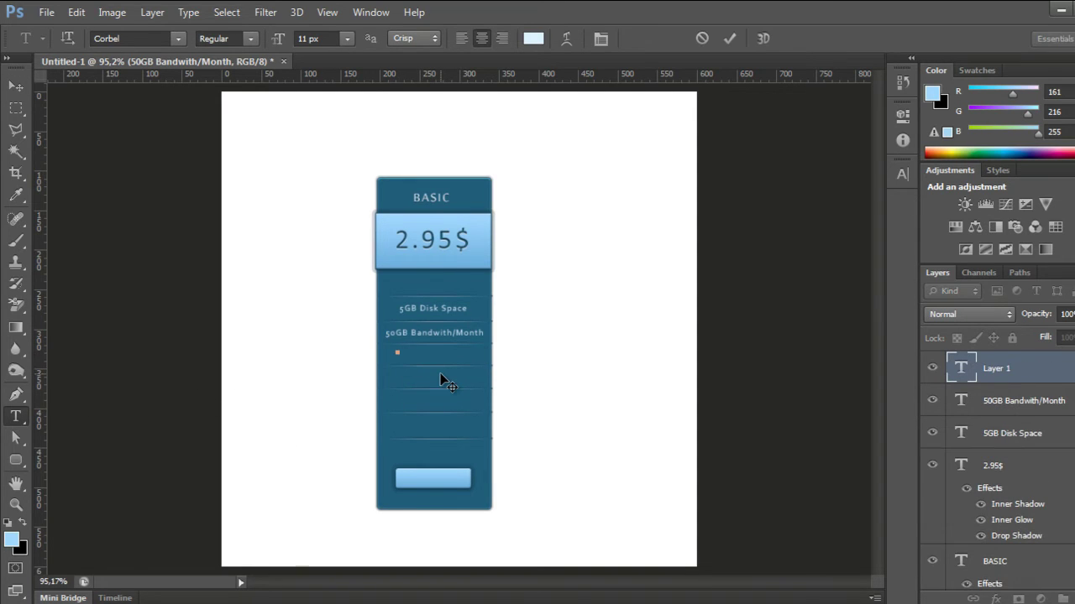
pyautogui.write('1 Do')
pyautogui.write('mited')
pyautogui.write(' Do')
pyautogui.write('m')
pyautogui.write('ail')
pyautogui.write(' accounts')
pyautogui.click(729, 38)
pyautogui.press('v')
pyautogui.moveTo(431, 351); pyautogui.dragTo(466, 354)
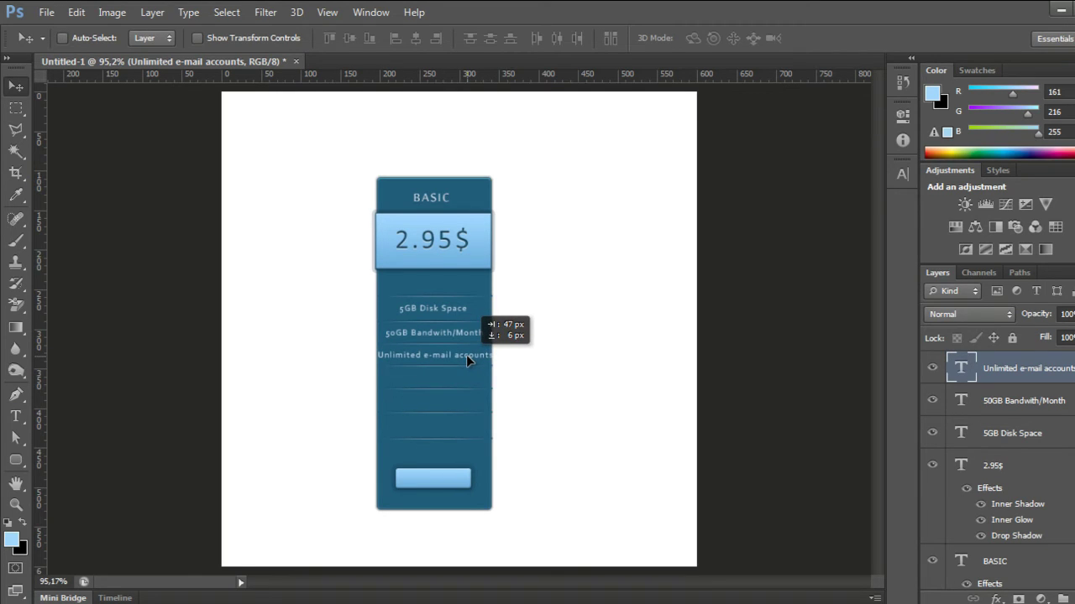
pyautogui.moveTo(466, 354); pyautogui.dragTo(466, 354)
pyautogui.press('Left')
pyautogui.press('Left')
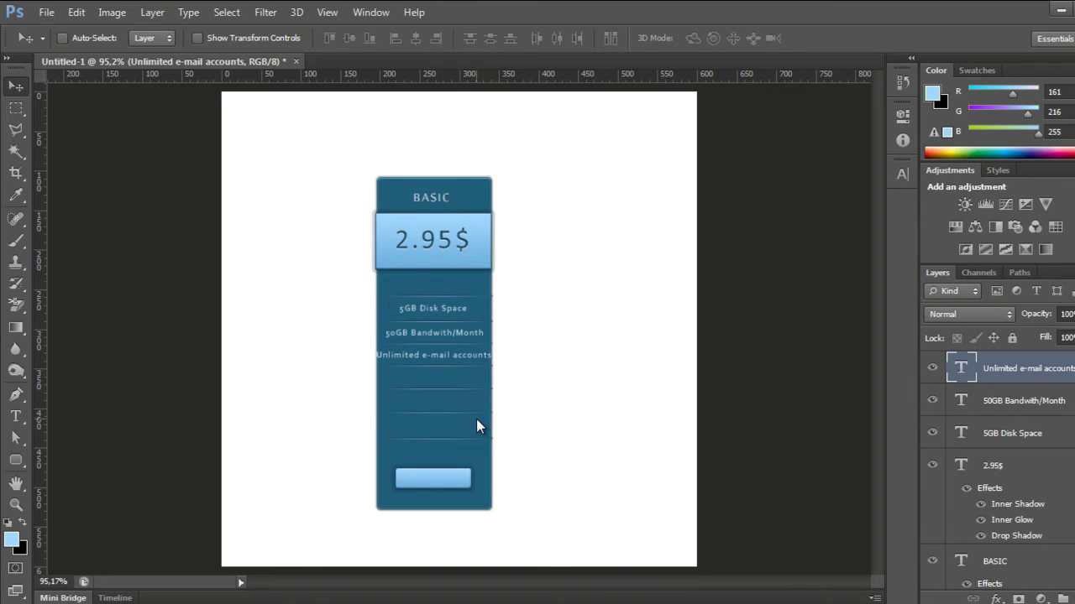
pyautogui.click(16, 417)
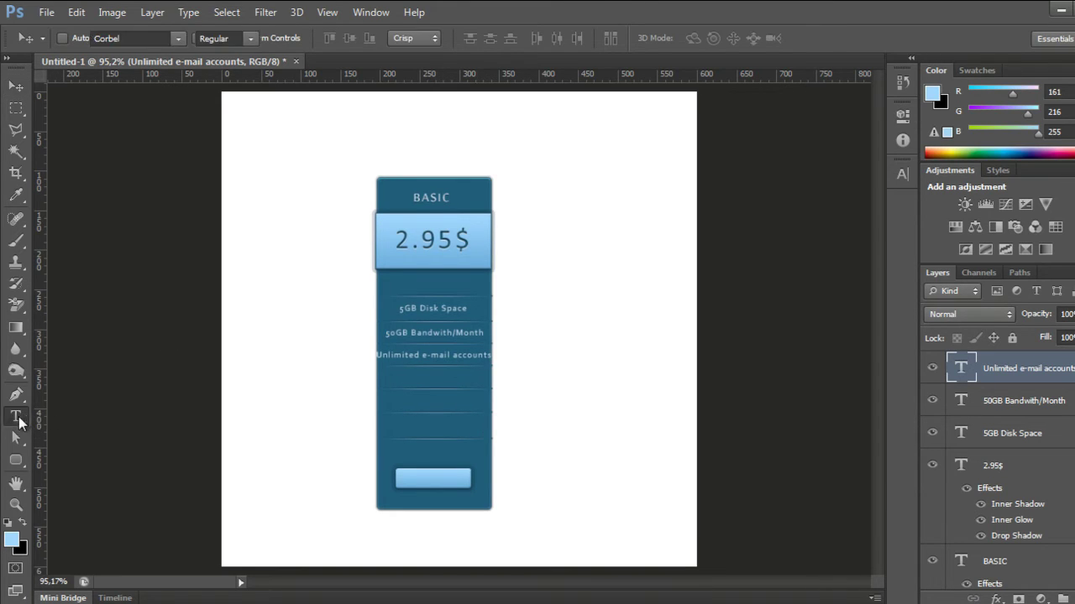
# Add 'PHP 5 enabled' below the previous lines and centre it.
pyautogui.click(390, 374)
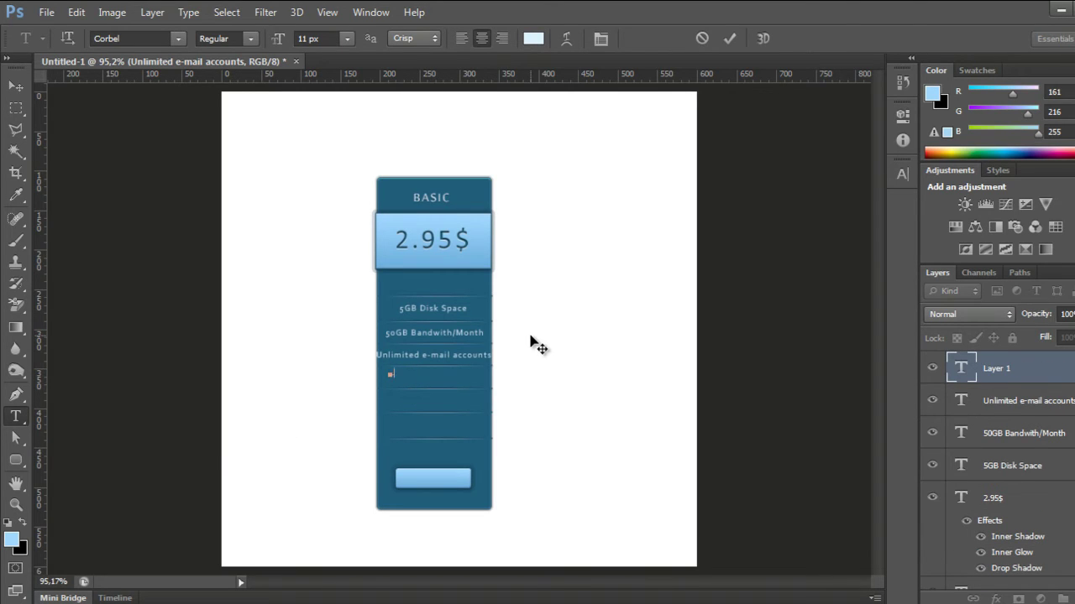
pyautogui.write('PHP 5')
pyautogui.write(' enabled')
pyautogui.click(727, 38)
pyautogui.press('v')
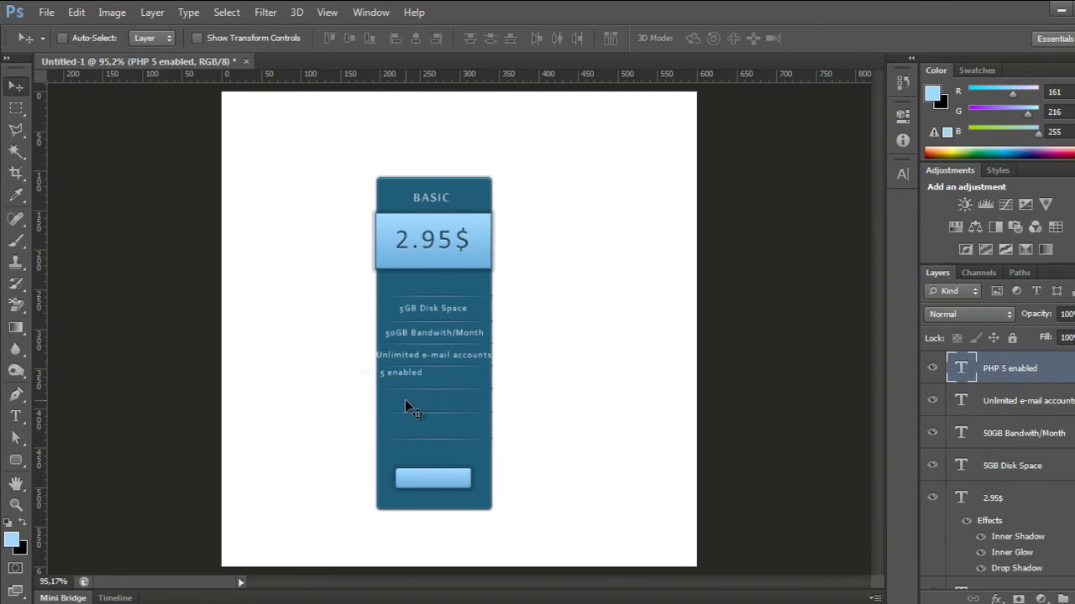
pyautogui.moveTo(401, 382); pyautogui.dragTo(441, 382)
pyautogui.click(16, 416)
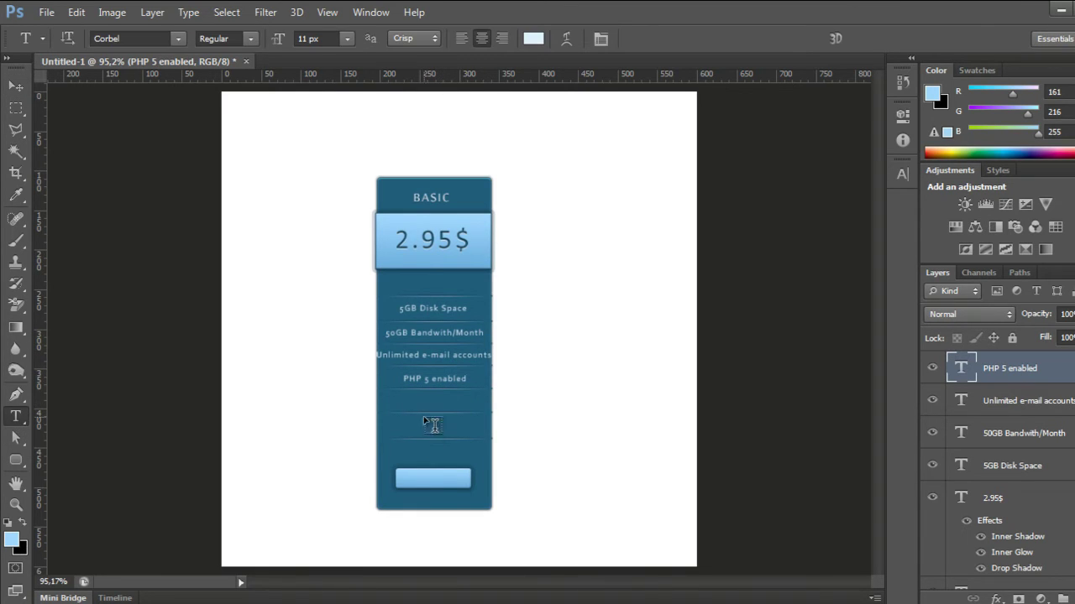
# Add 'Host up to 10 domains' below and centre it in its row.
pyautogui.click(397, 396)
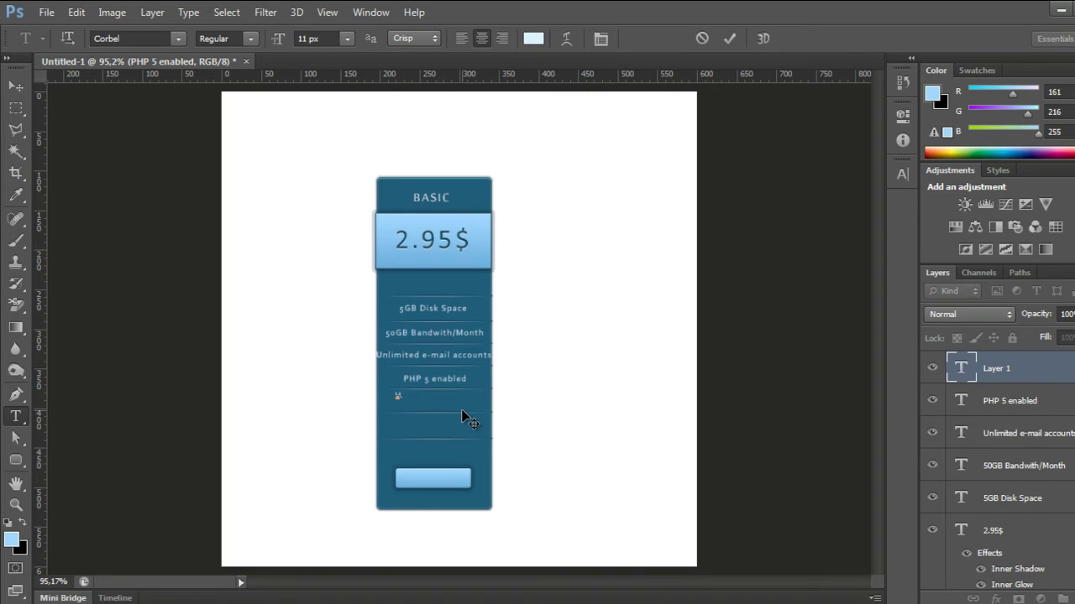
pyautogui.write('ax Inputo 10 domains')
pyautogui.click(728, 39)
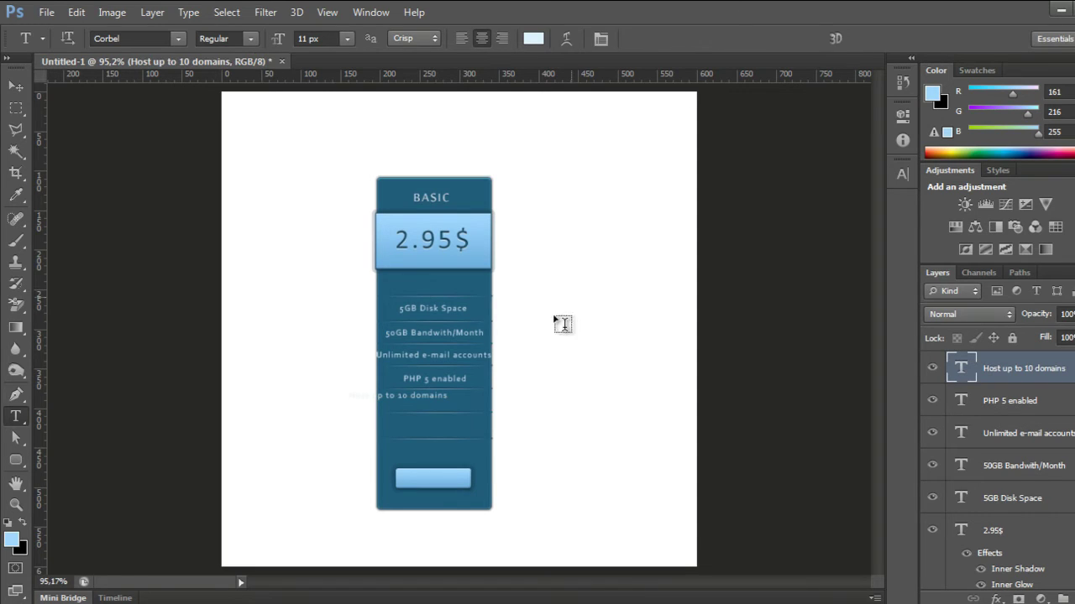
pyautogui.press('v')
pyautogui.moveTo(419, 401); pyautogui.dragTo(449, 403)
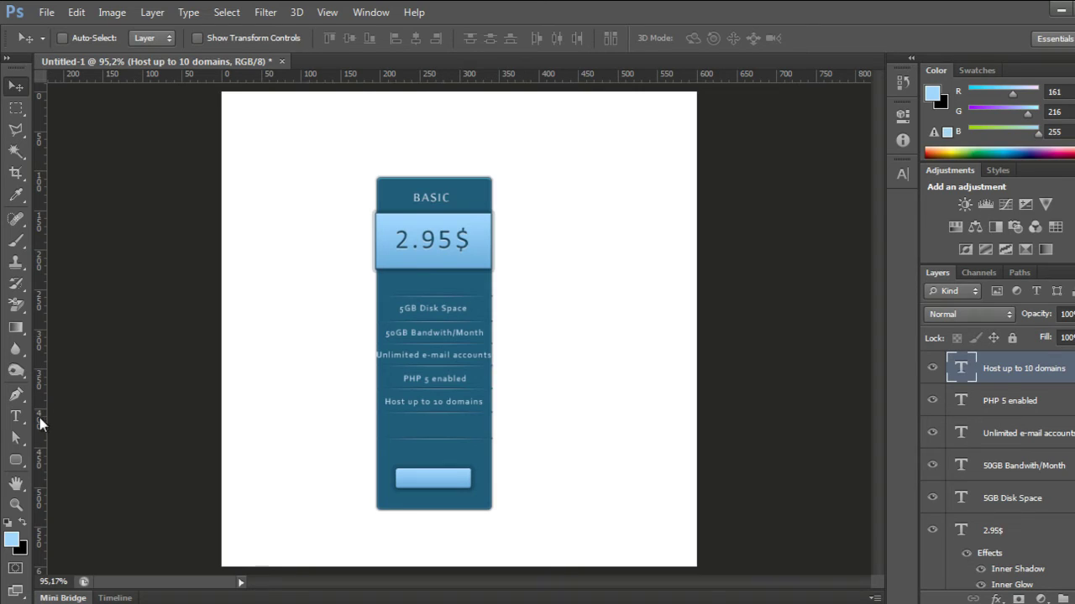
pyautogui.click(15, 416)
# Add 'Free domain' as the last row and centre it.
pyautogui.click(410, 429)
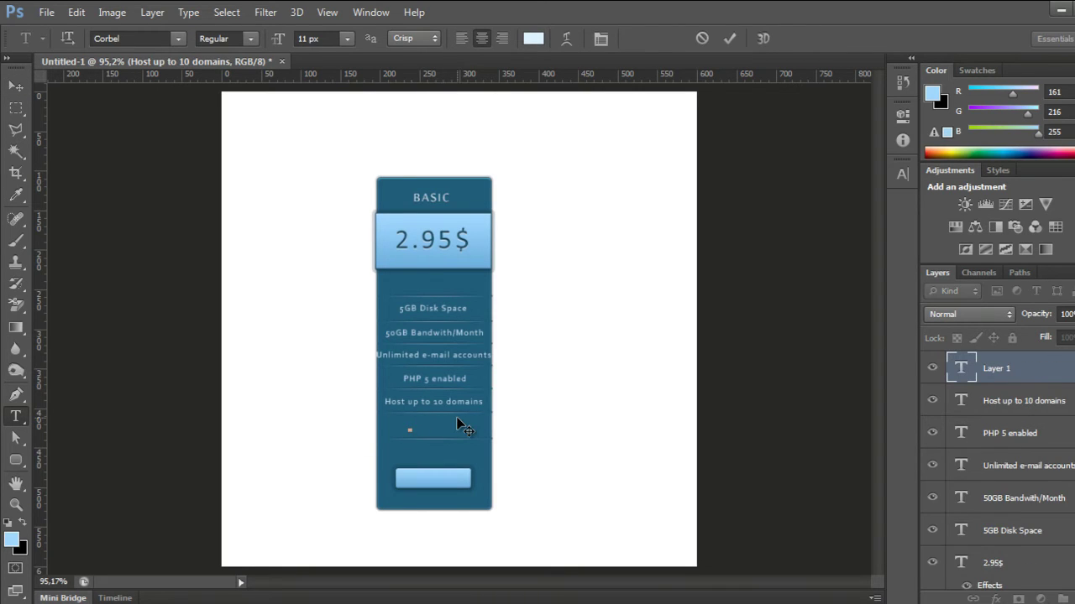
pyautogui.write('Free ')
pyautogui.write('domain')
pyautogui.click(729, 38)
pyautogui.press('v')
pyautogui.moveTo(420, 430); pyautogui.dragTo(446, 430)
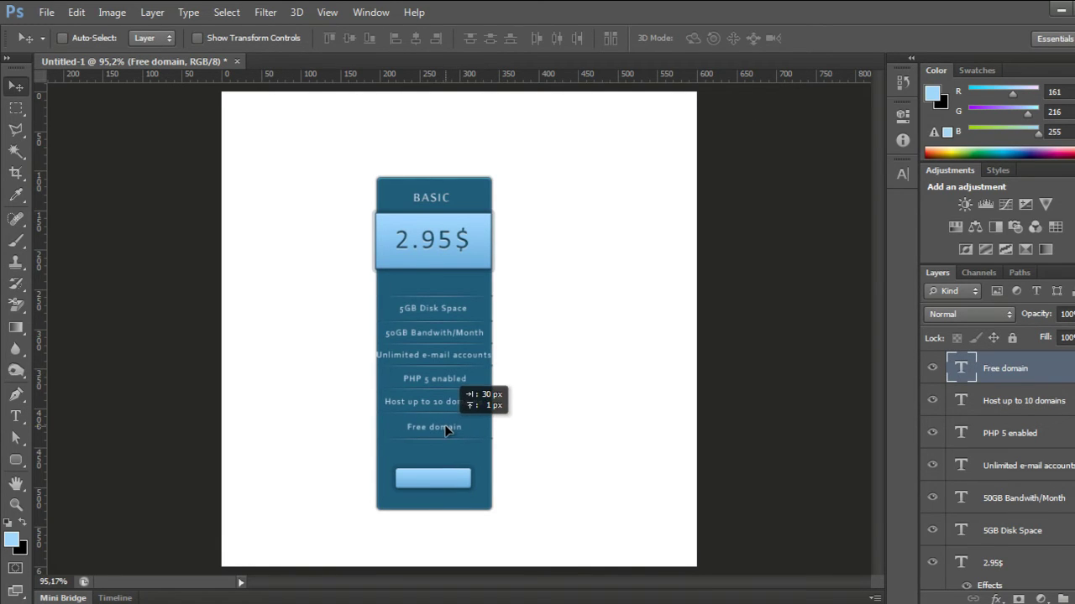
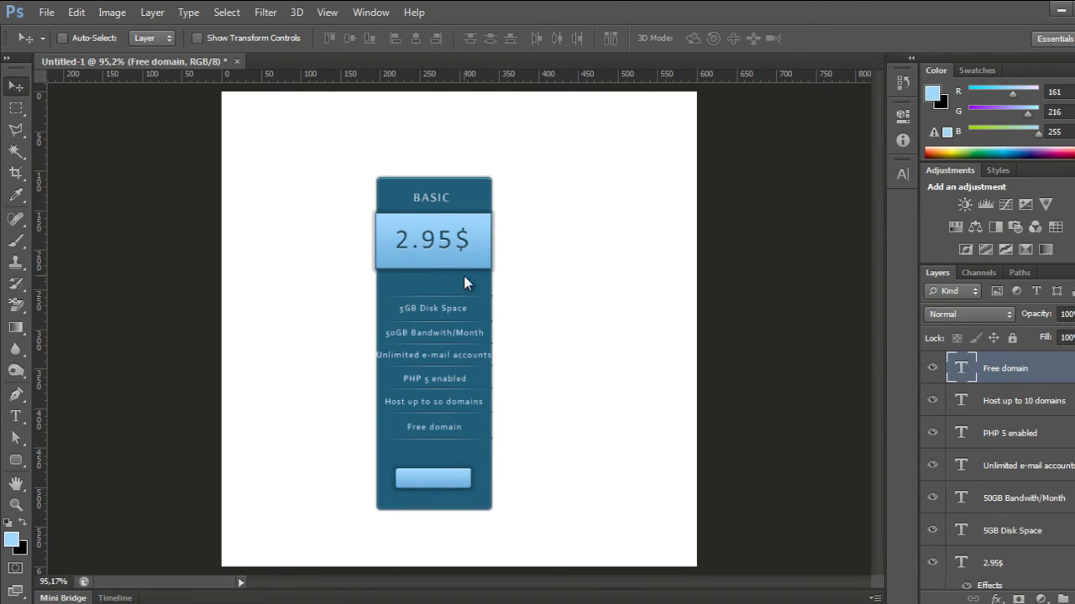
# Set tracking to 0 on the Free domain and Host up to 10 domains lines.
pyautogui.click(374, 14)
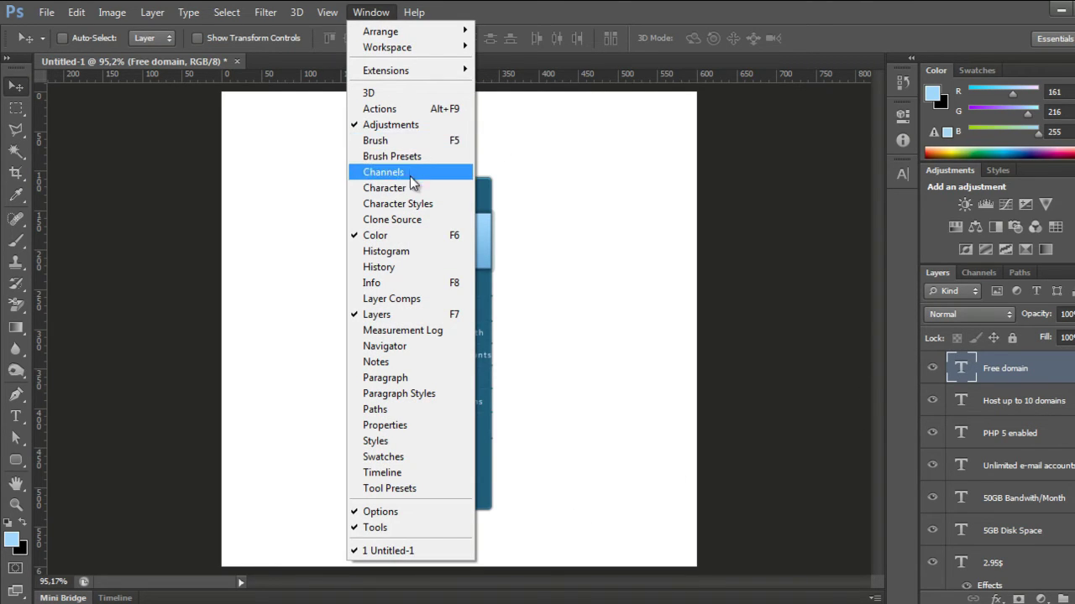
pyautogui.click(407, 188)
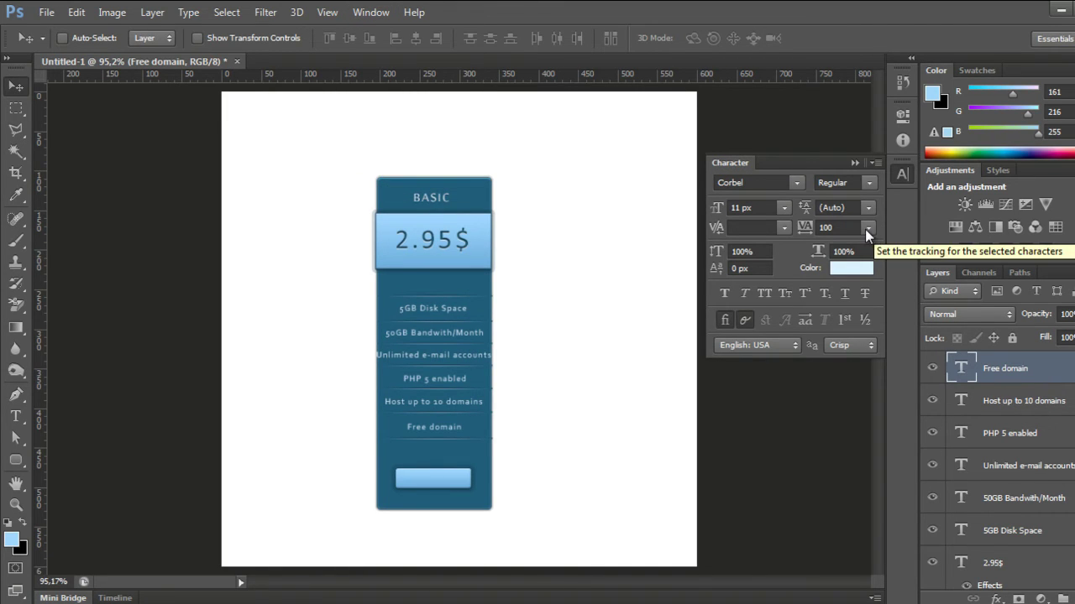
pyautogui.click(866, 229)
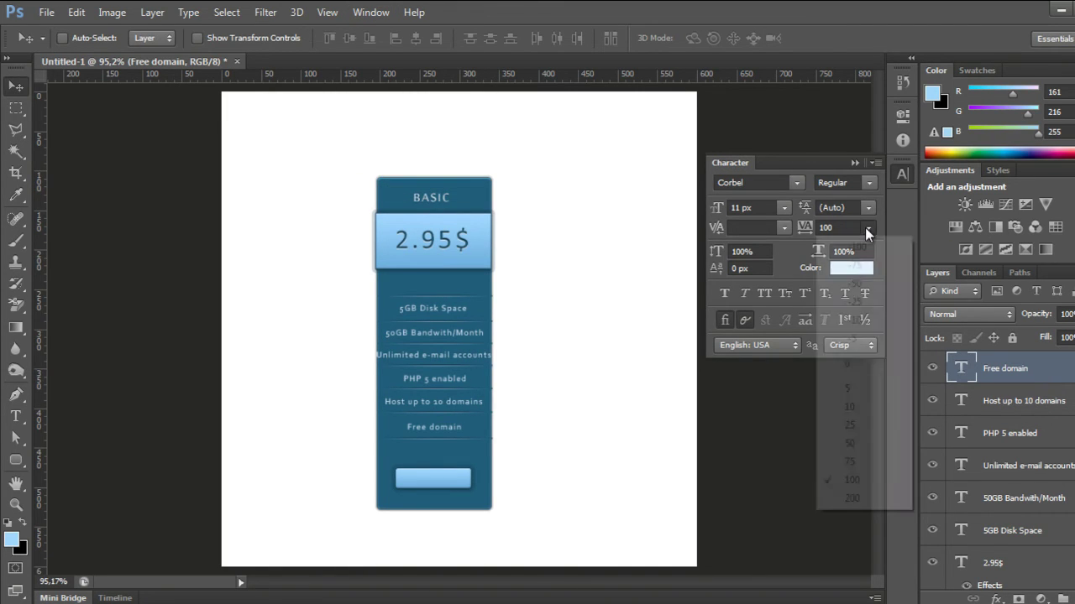
pyautogui.click(852, 373)
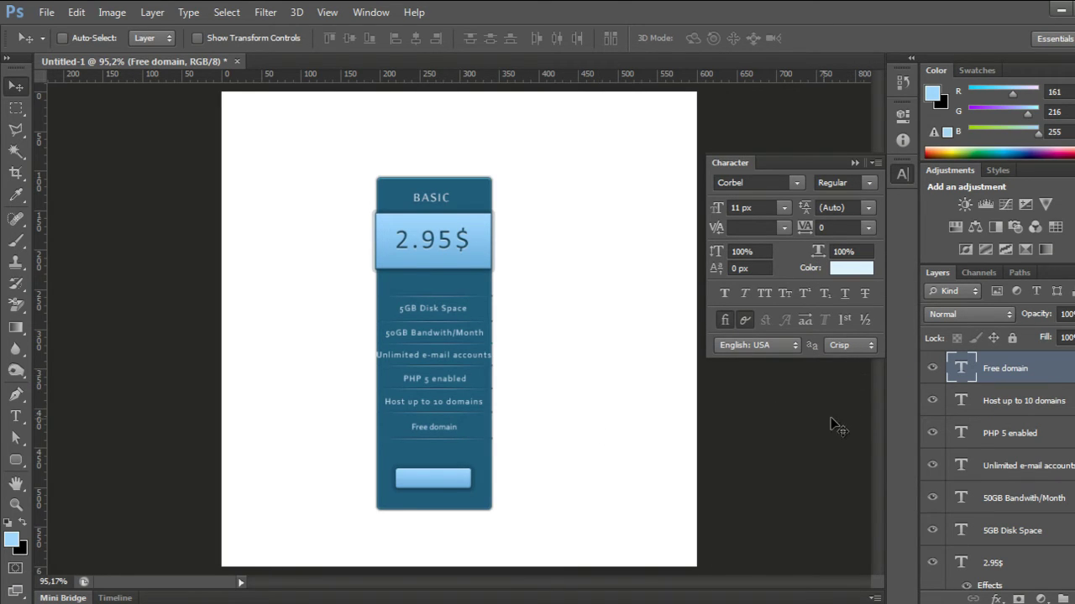
pyautogui.click(1009, 408)
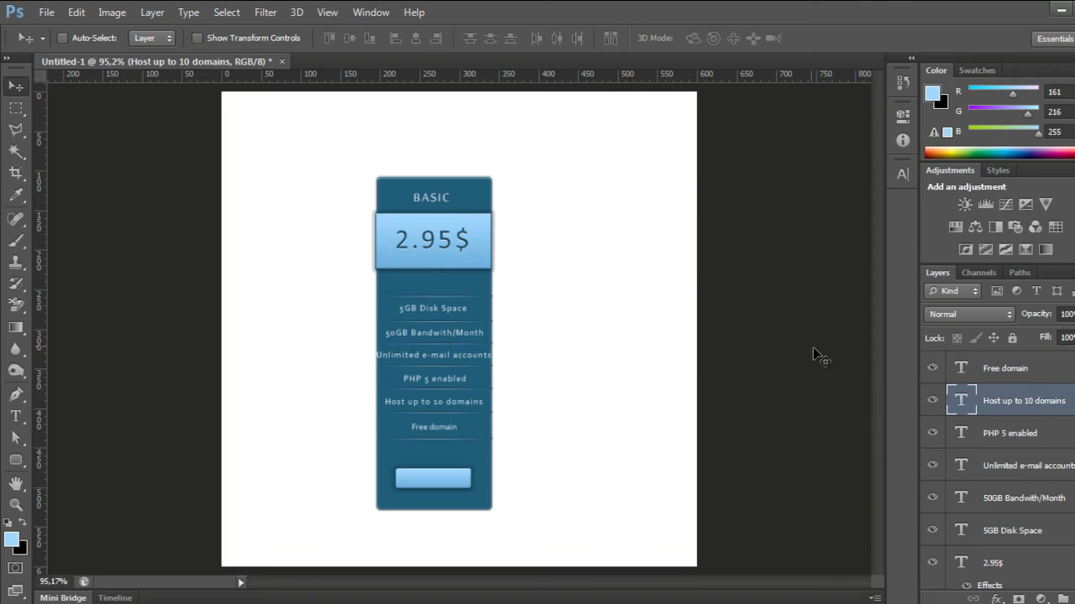
pyautogui.click(370, 12)
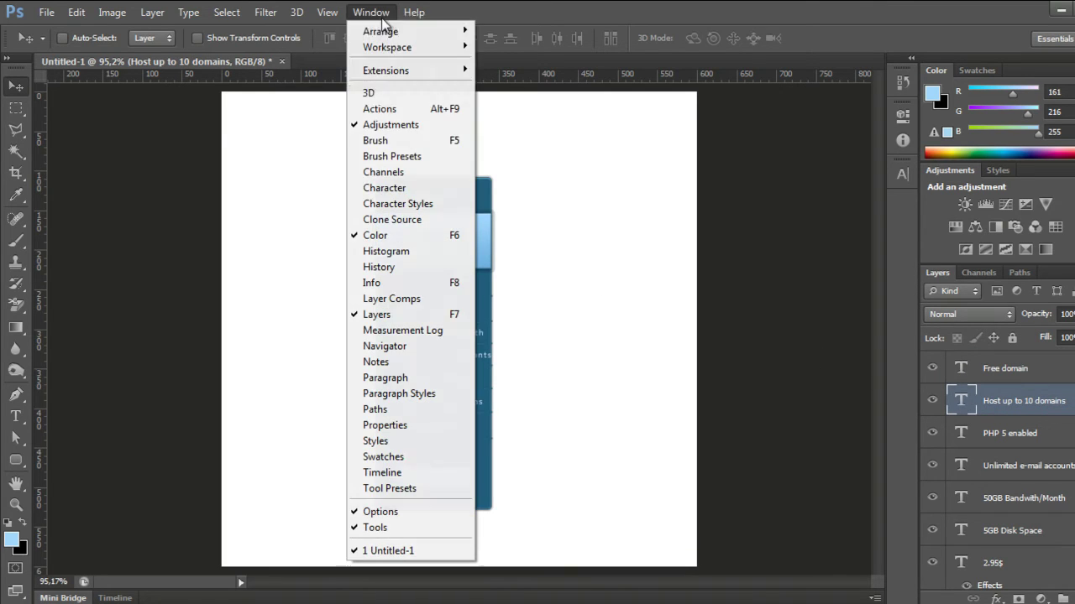
pyautogui.click(417, 189)
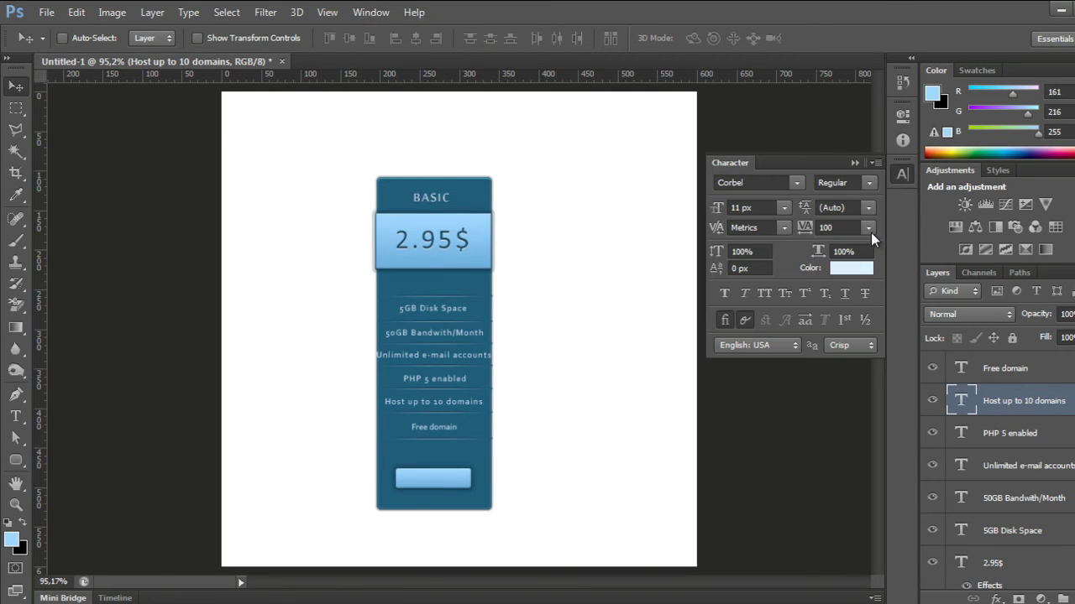
pyautogui.click(869, 228)
pyautogui.click(848, 363)
# Set tracking to 0 on the PHP 5 enabled and Unlimited e-mail accounts lines.
pyautogui.click(996, 435)
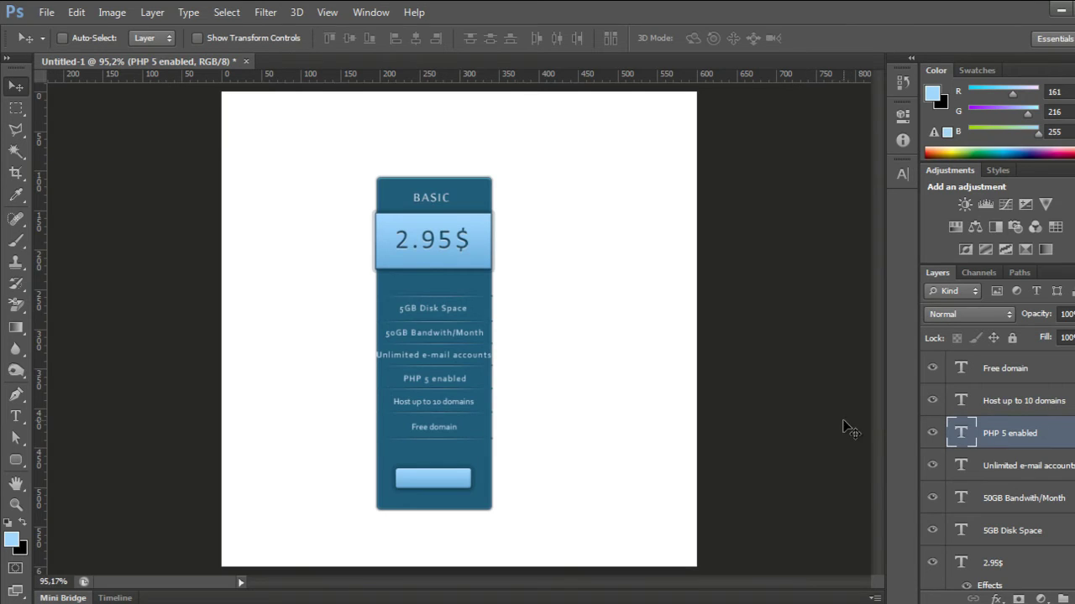
pyautogui.click(376, 13)
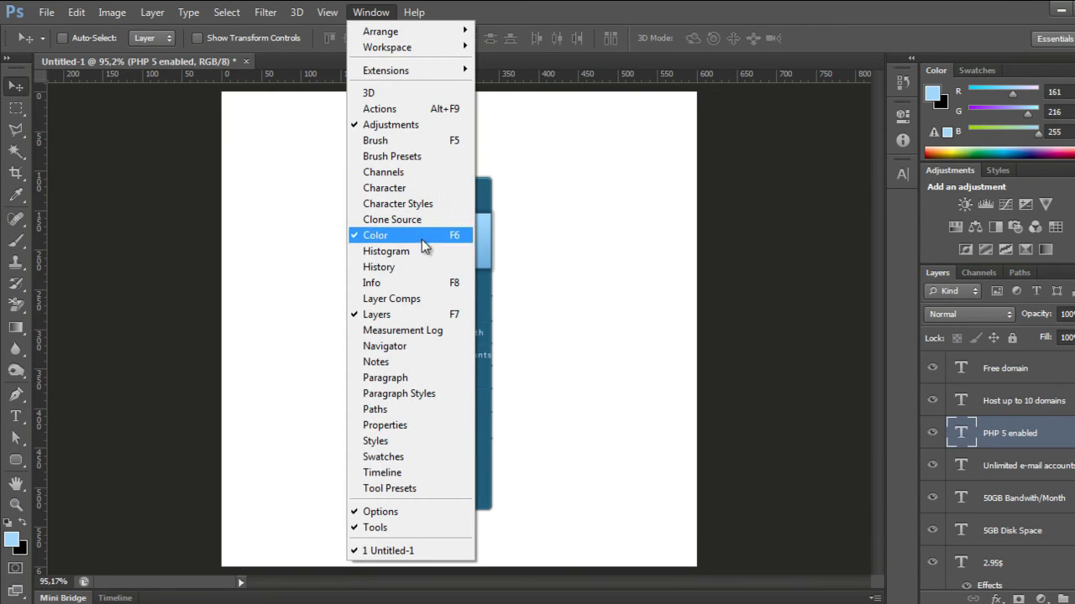
pyautogui.click(386, 188)
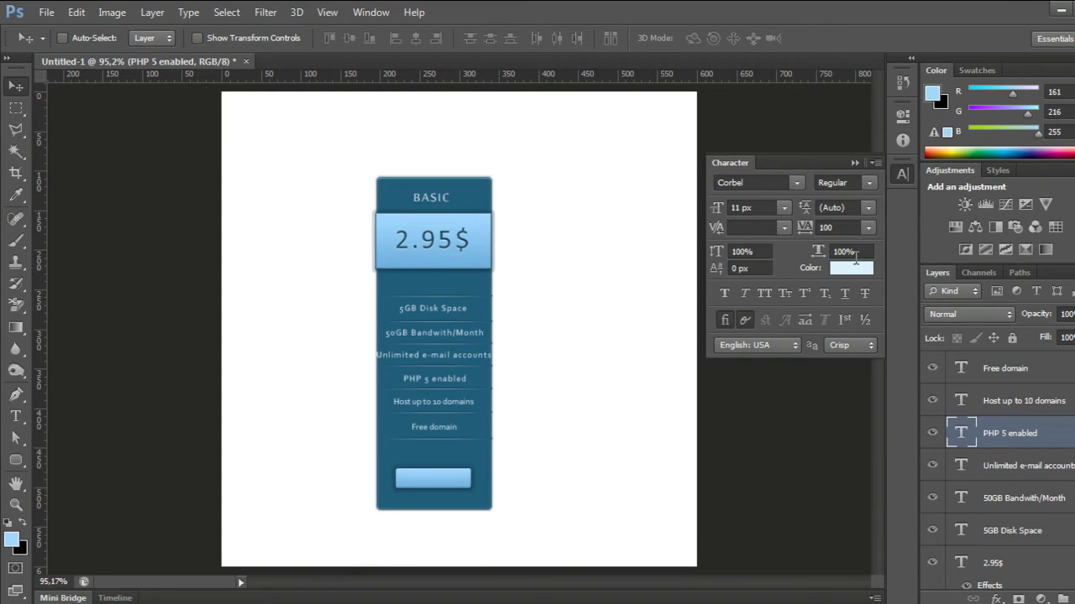
pyautogui.click(867, 228)
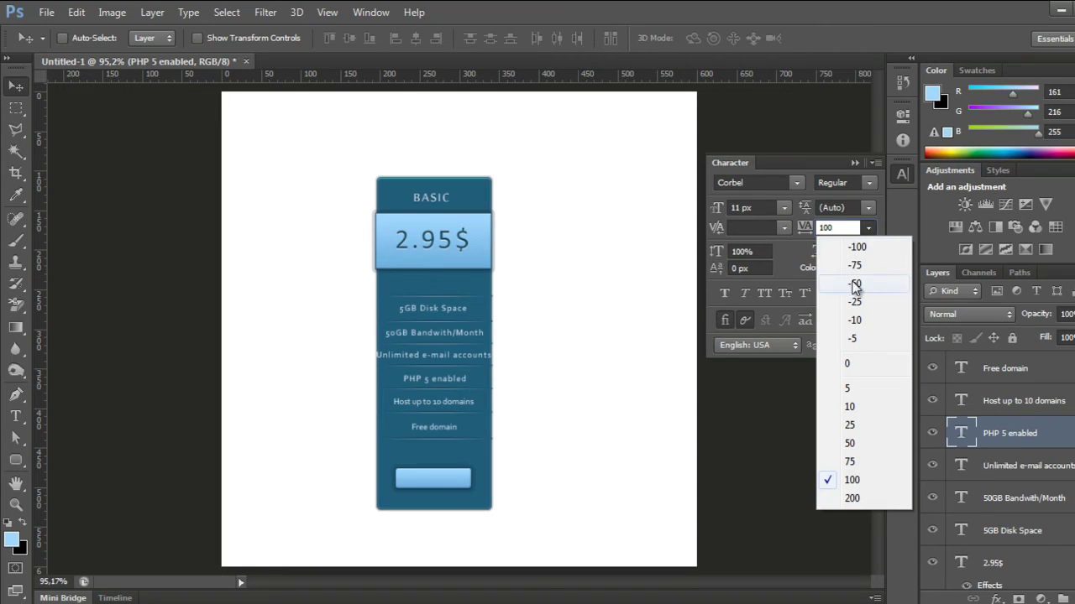
pyautogui.click(856, 364)
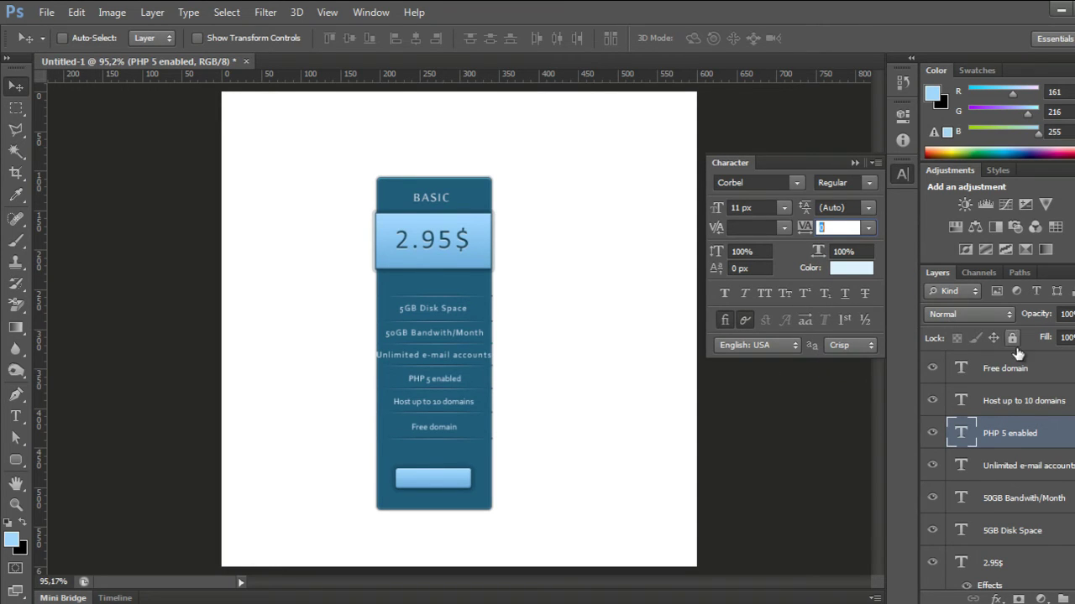
pyautogui.click(1031, 466)
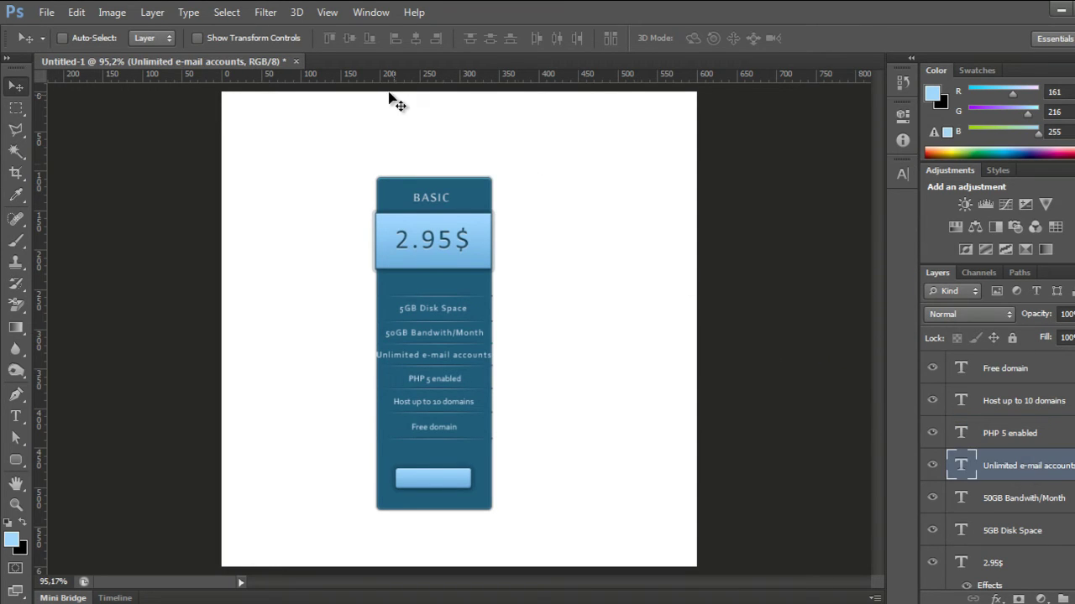
pyautogui.click(370, 11)
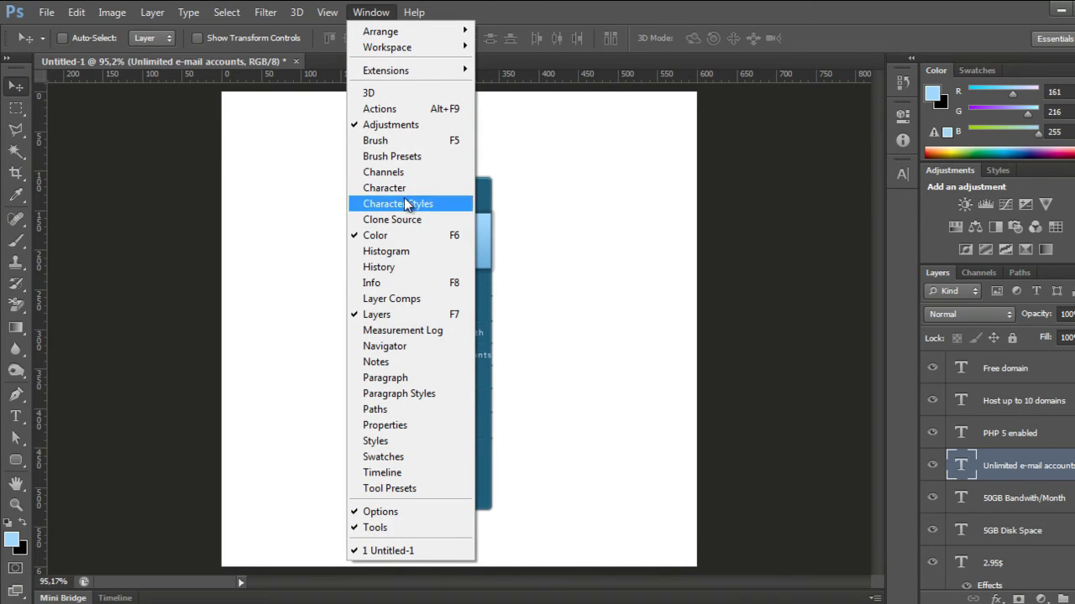
pyautogui.click(403, 188)
pyautogui.click(868, 233)
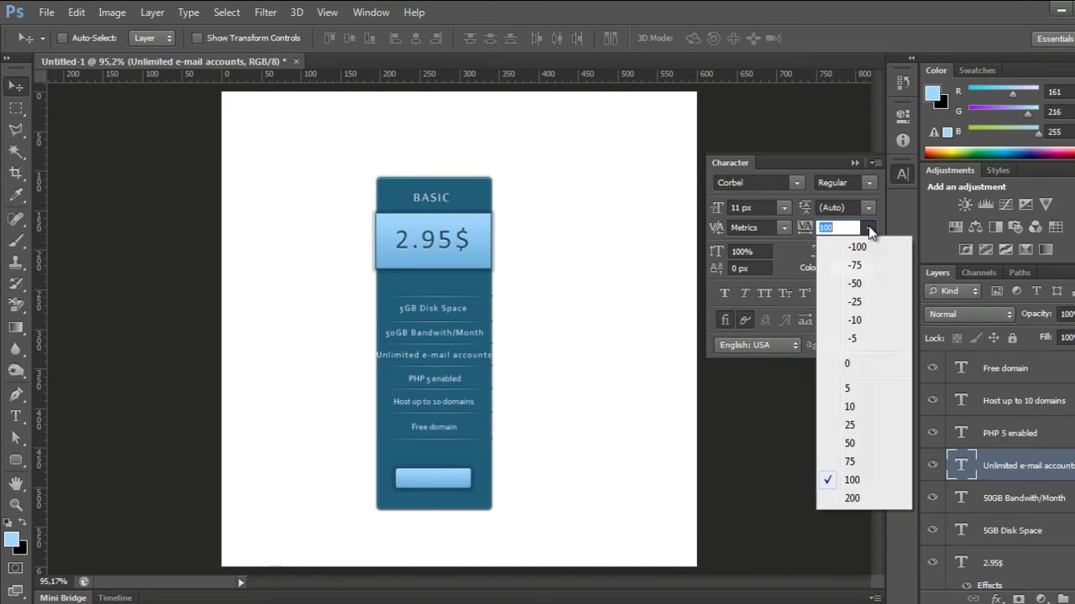
pyautogui.click(850, 362)
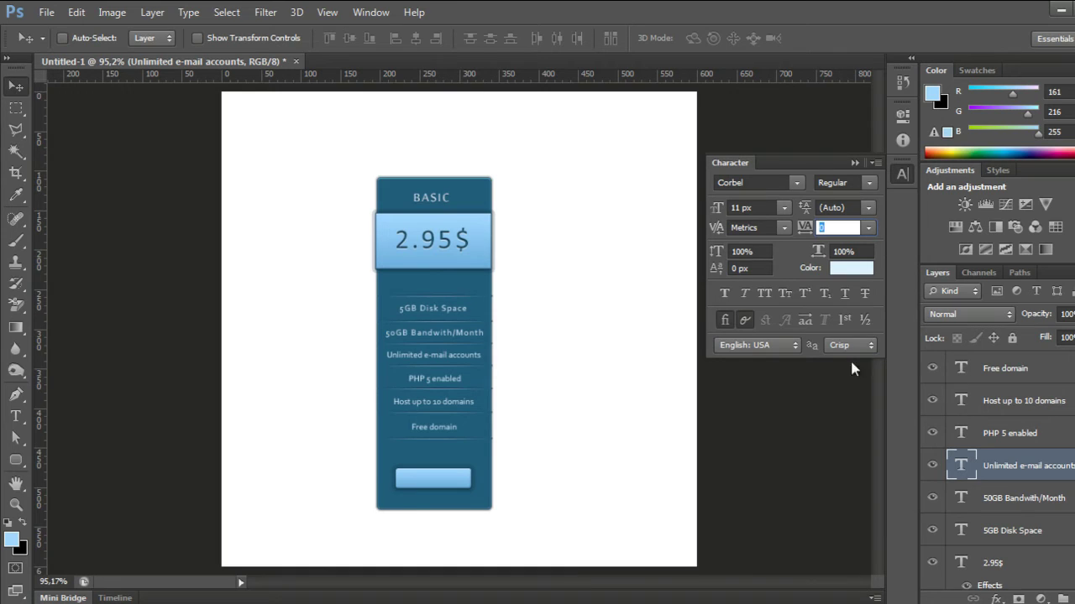
pyautogui.click(1018, 502)
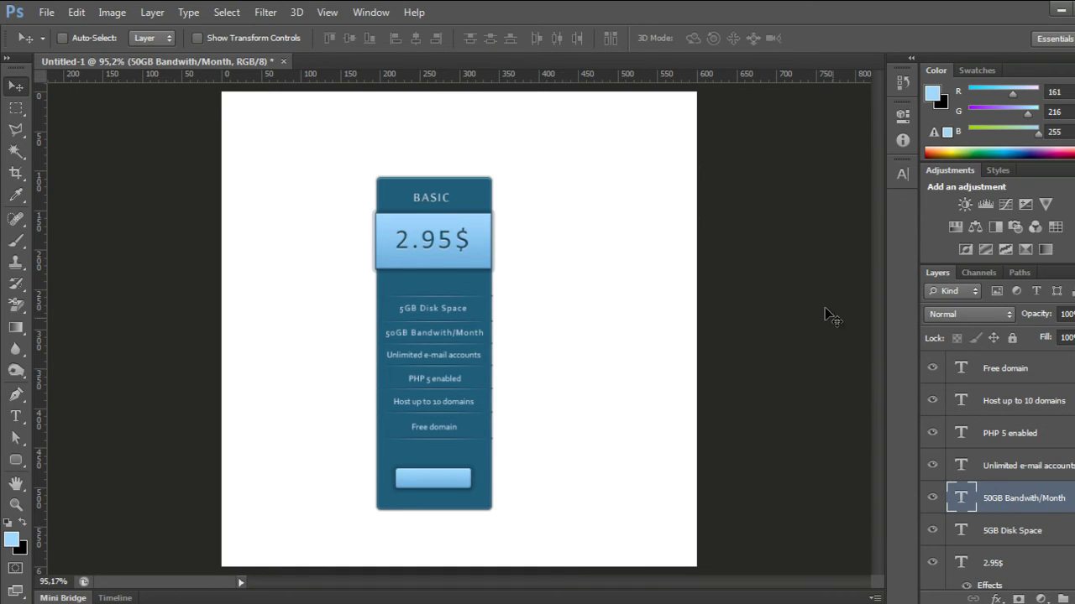
# Set tracking to 0 on the 50GB Bandwith/Month and 5GB Disk Space lines.
pyautogui.click(371, 12)
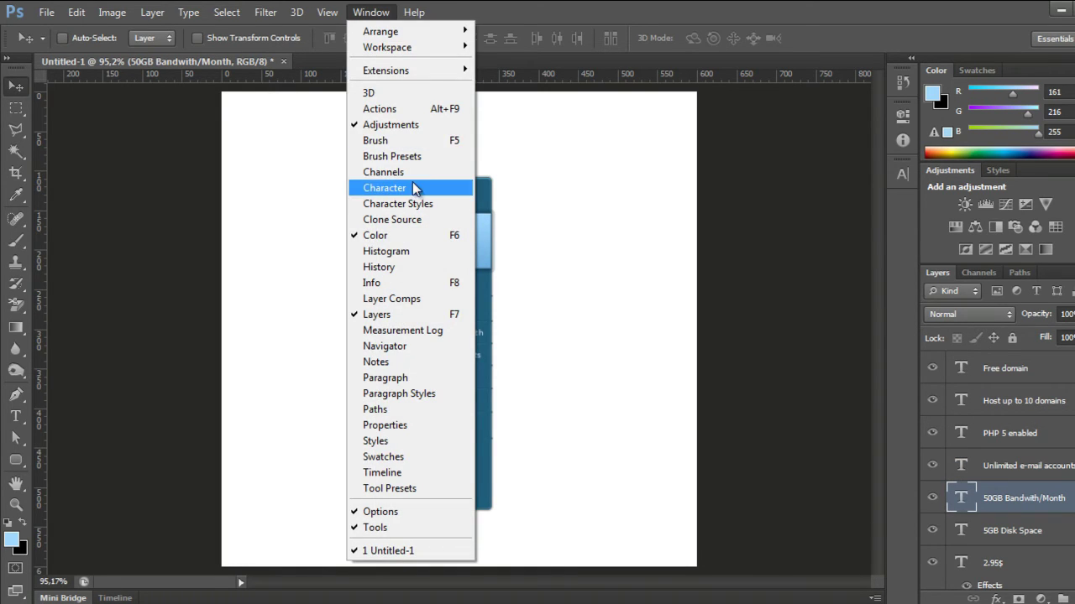
pyautogui.click(410, 185)
pyautogui.click(871, 228)
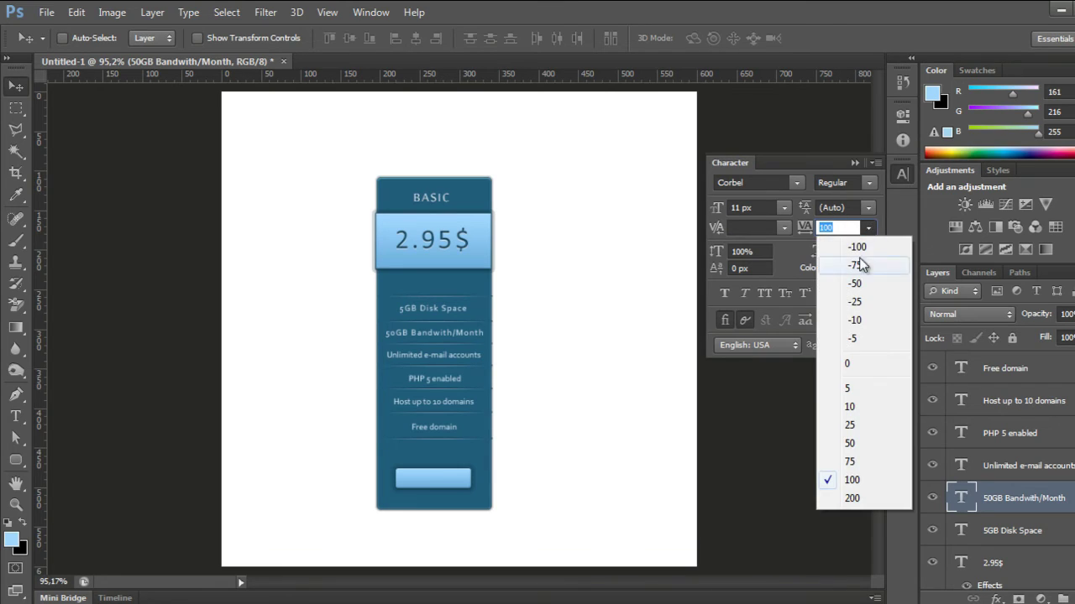
pyautogui.click(845, 363)
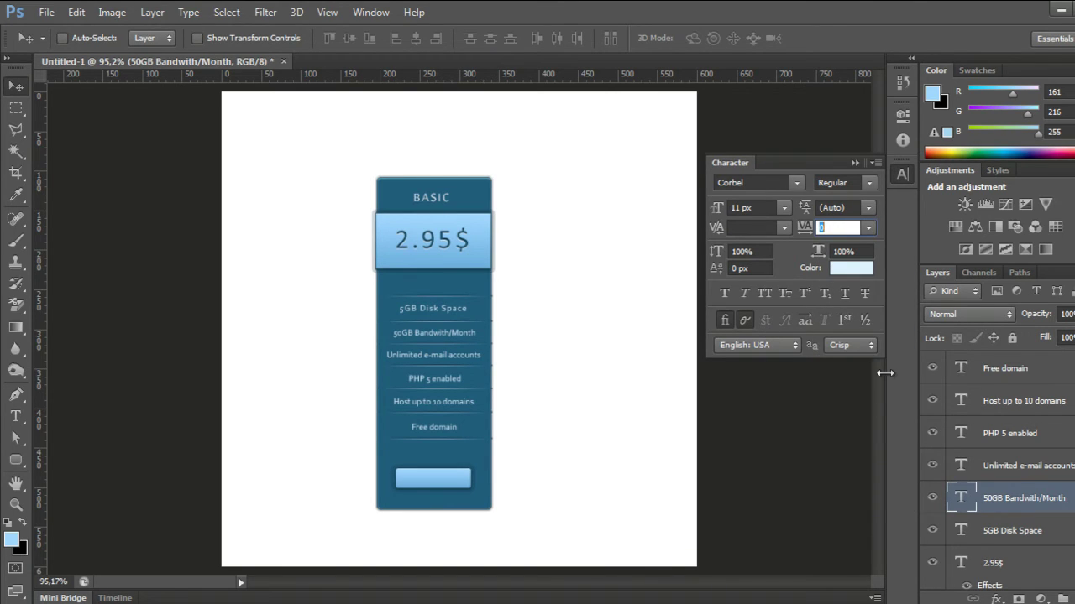
pyautogui.click(1029, 534)
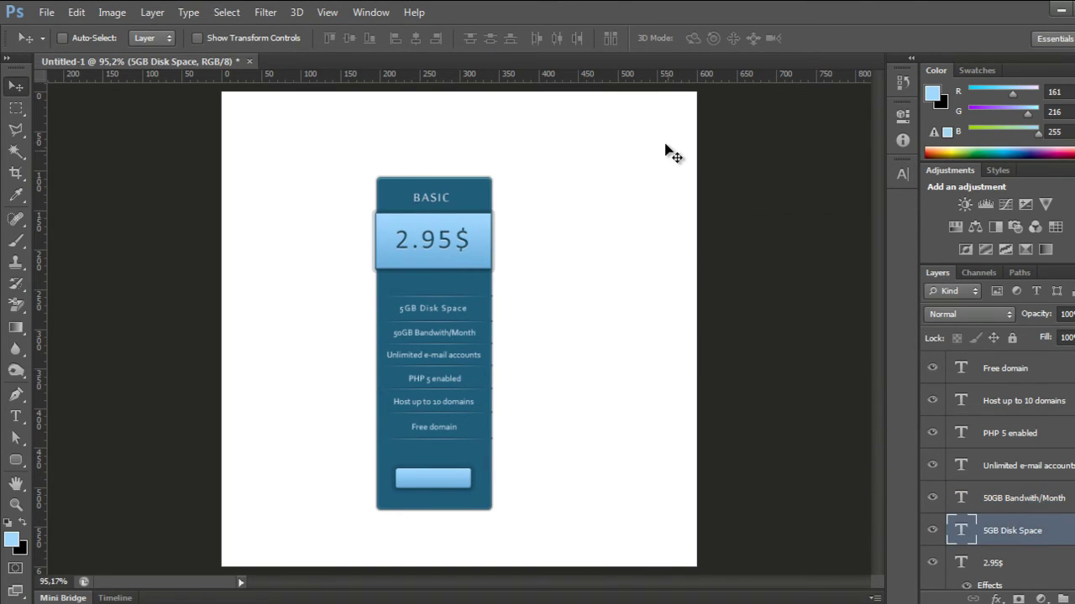
pyautogui.click(370, 12)
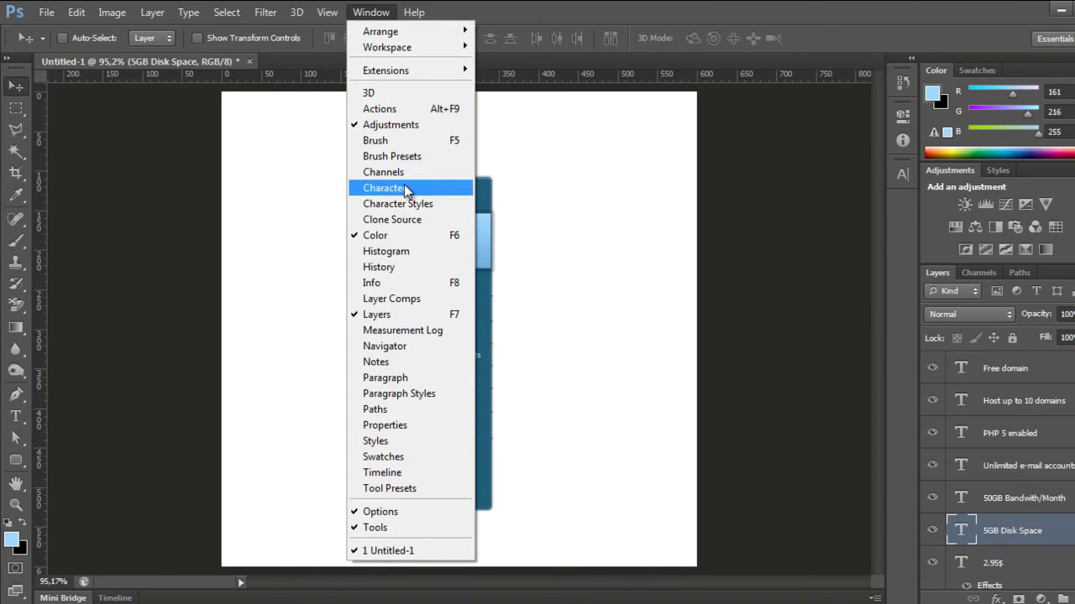
pyautogui.click(408, 192)
pyautogui.click(868, 227)
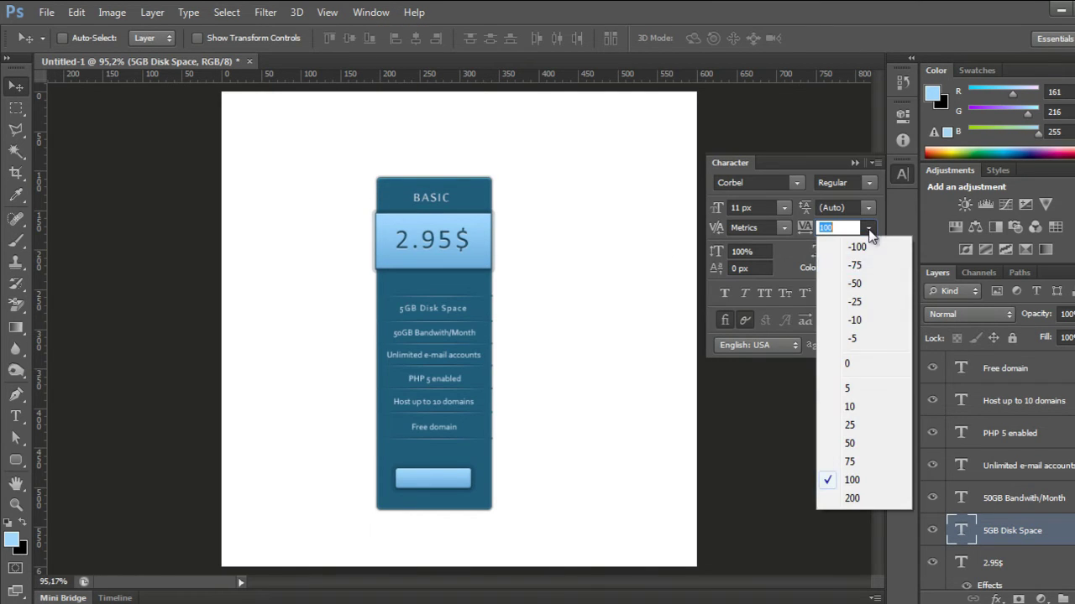
pyautogui.click(853, 365)
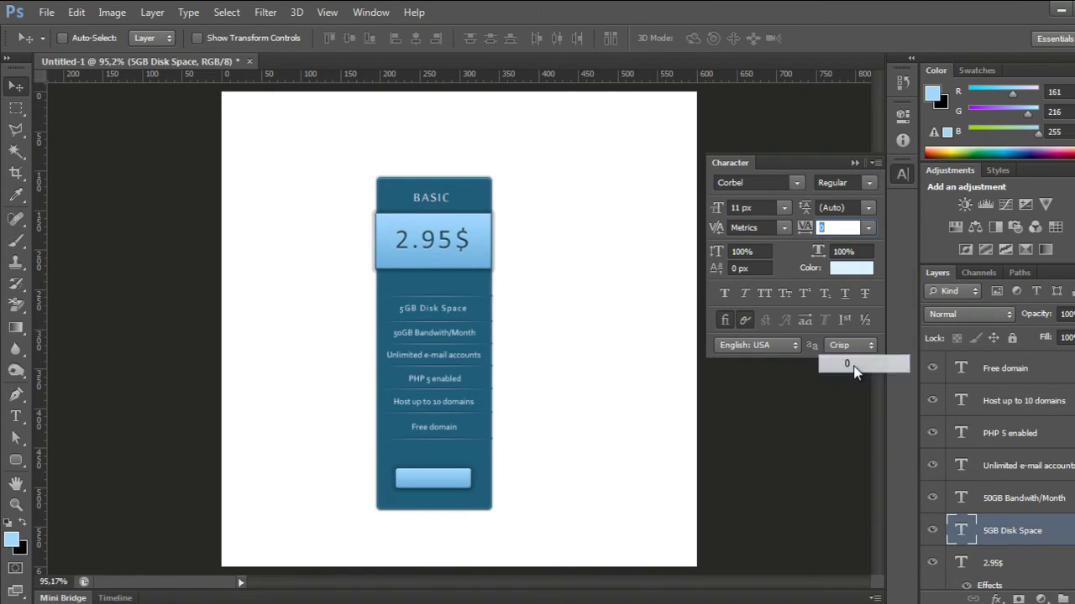
pyautogui.click(807, 401)
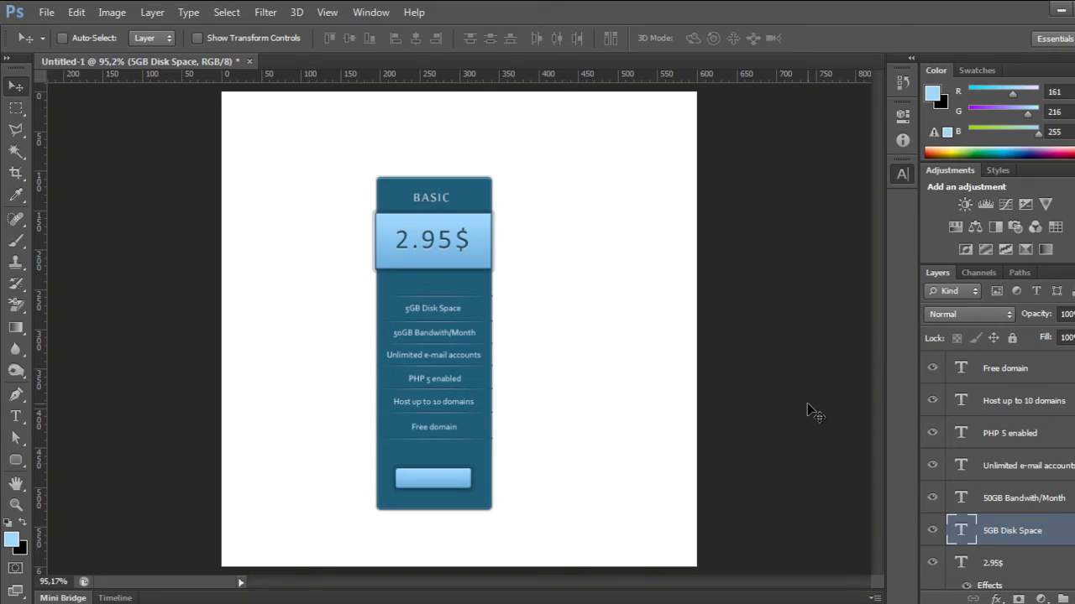
# Set the 2.95$ price text's tracking to 0.
pyautogui.click(987, 566)
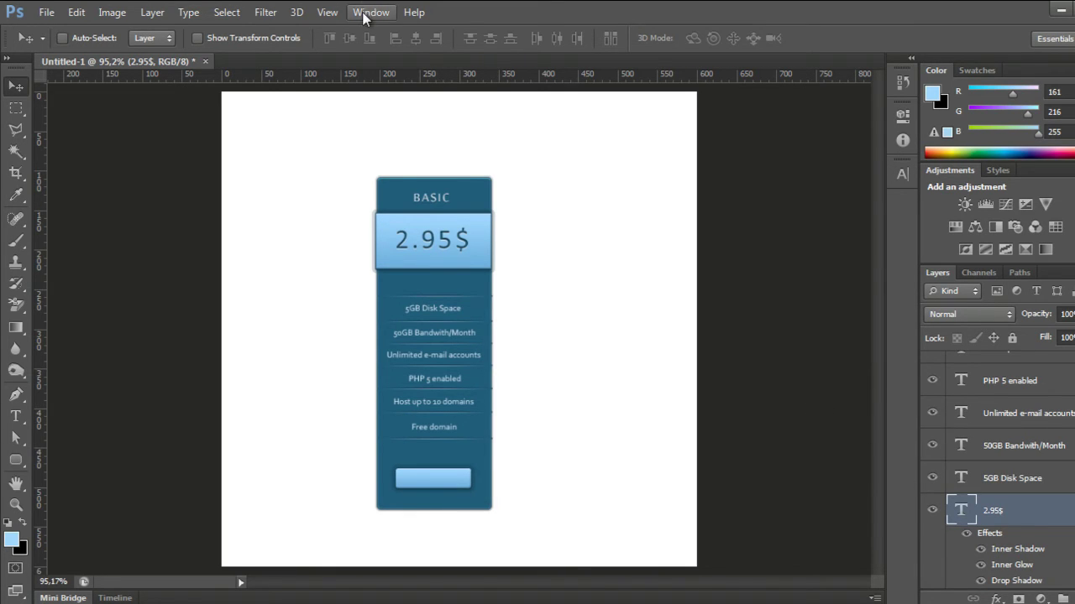
pyautogui.click(371, 12)
pyautogui.click(434, 192)
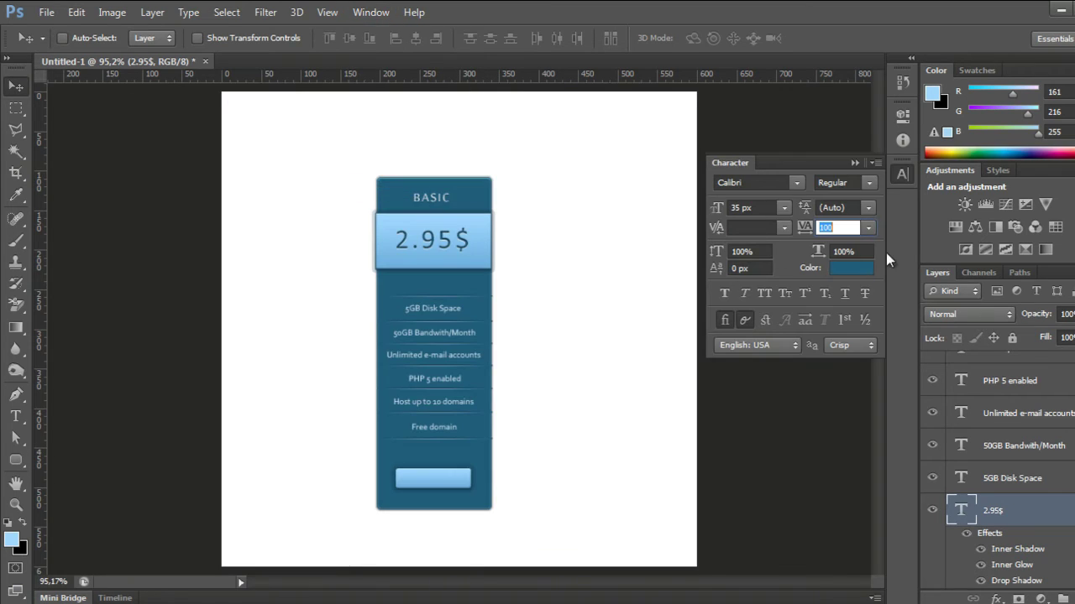
pyautogui.click(870, 229)
pyautogui.click(864, 363)
pyautogui.click(805, 401)
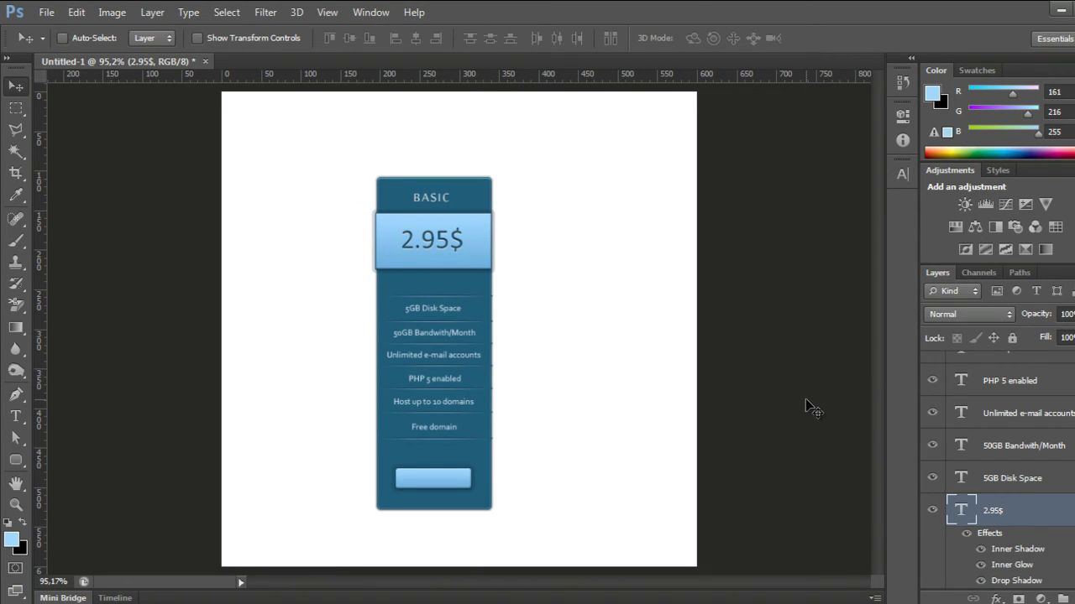
# Collapse the 2.95$ effects list and select the 5GB Disk Space layer.
pyautogui.click(1067, 511)
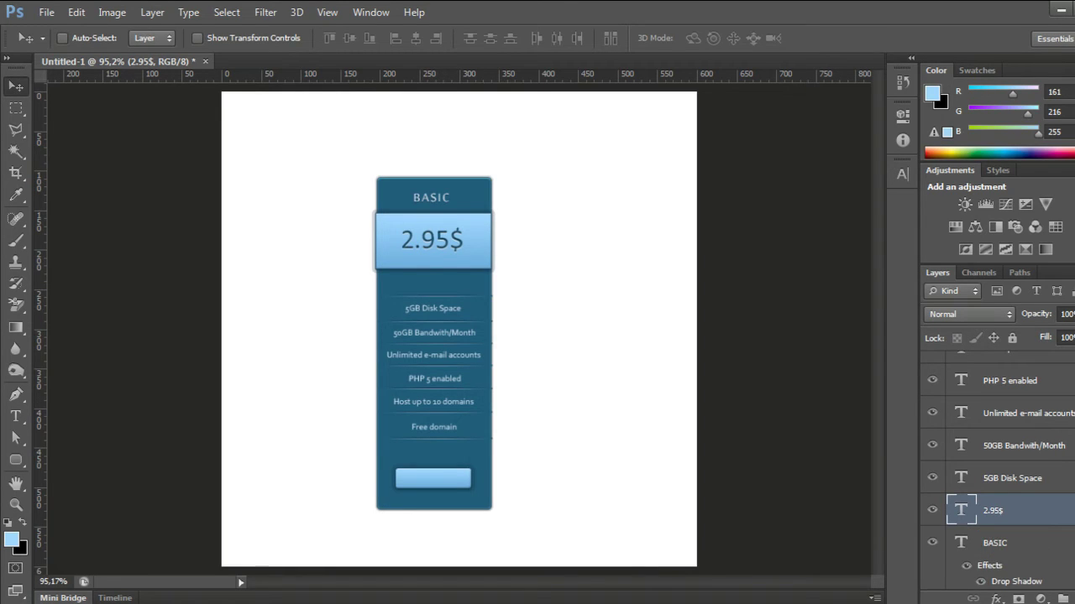
pyautogui.scroll(1, 1071, 378)
pyautogui.scroll(1, 1071, 379)
pyautogui.click(1071, 378)
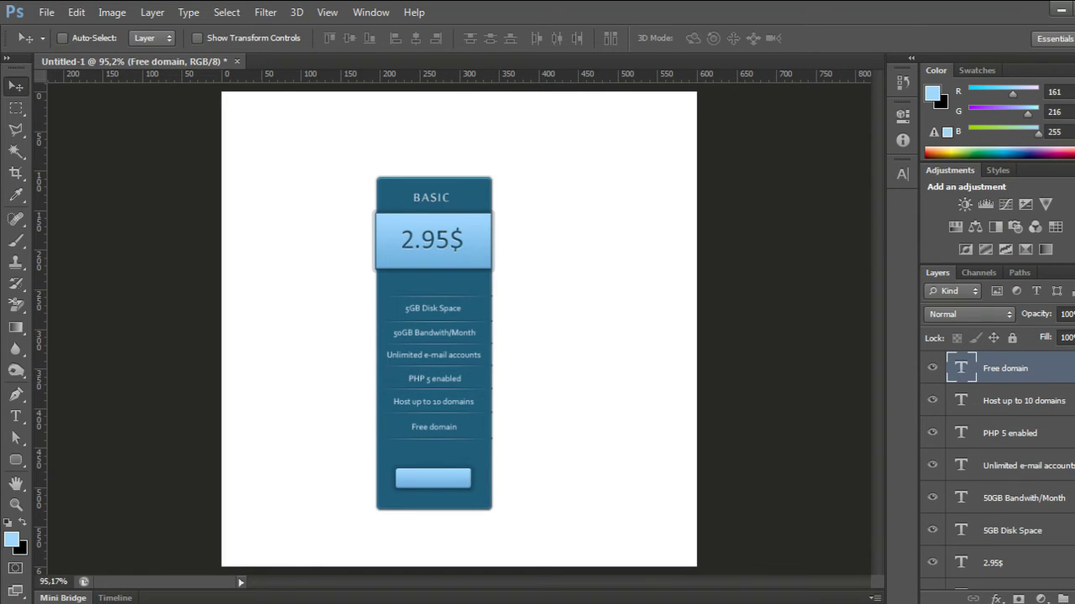
pyautogui.scroll(-2, 998, 470)
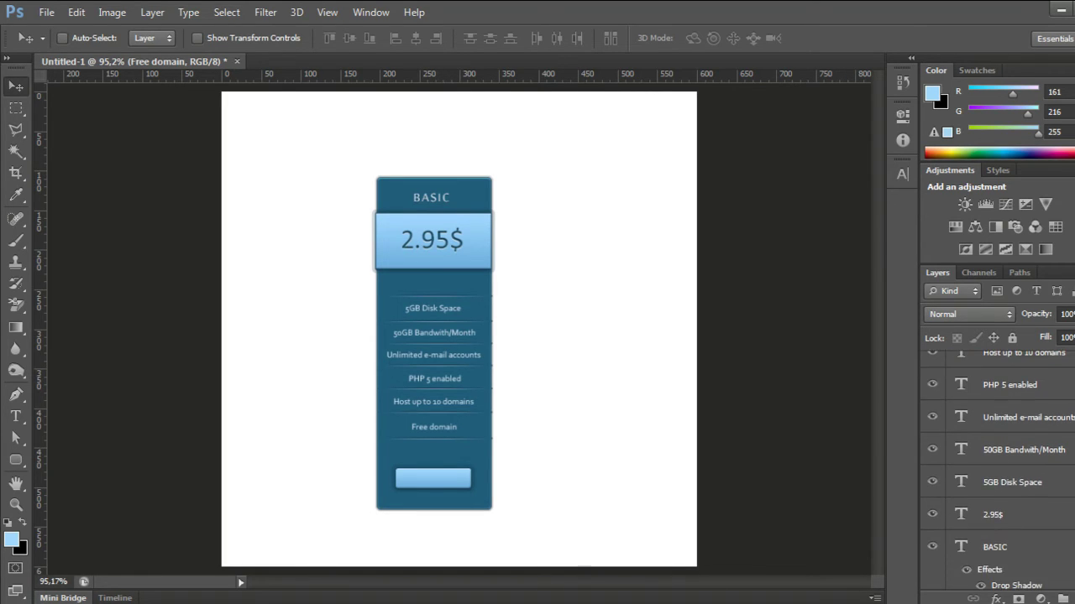
pyautogui.click(1065, 489)
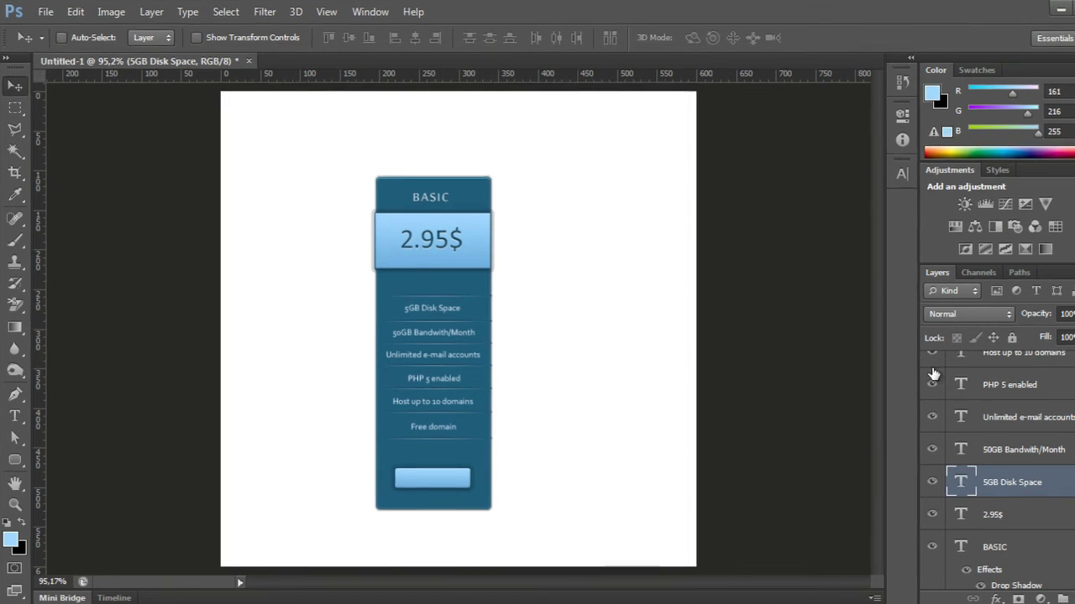
# Add a Normal-blend drop shadow coloured #0f2c3a to the 5GB Disk Space text.
pyautogui.doubleClick(1062, 487)
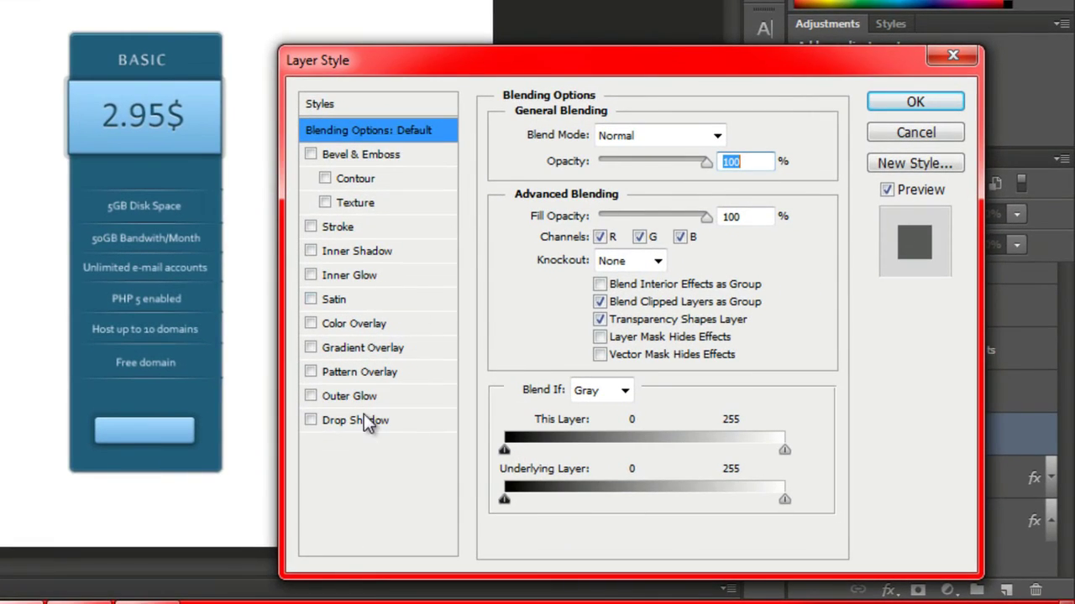
pyautogui.click(361, 420)
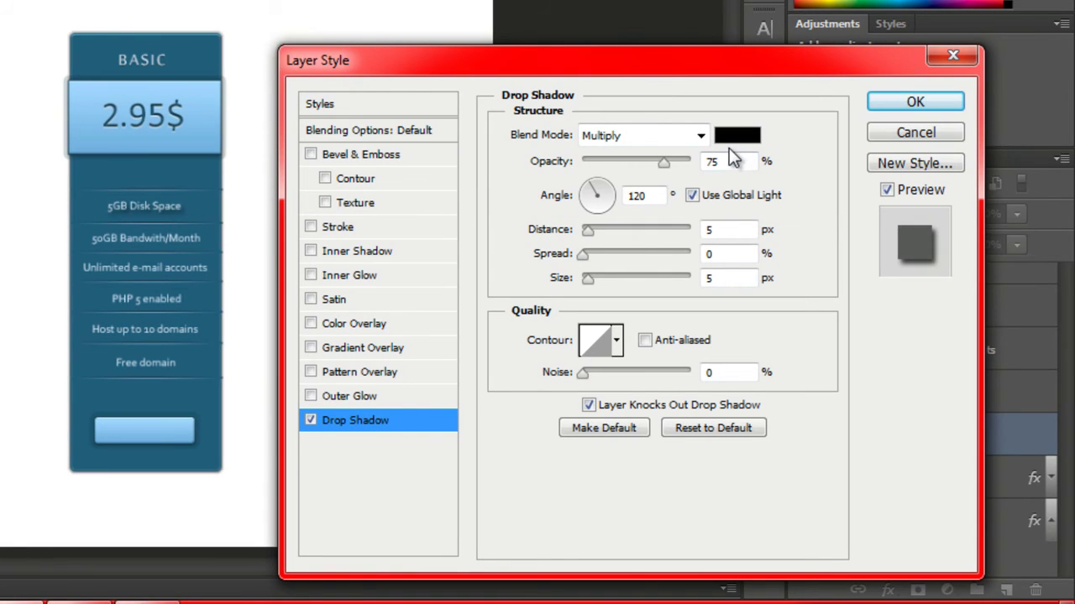
pyautogui.click(705, 136)
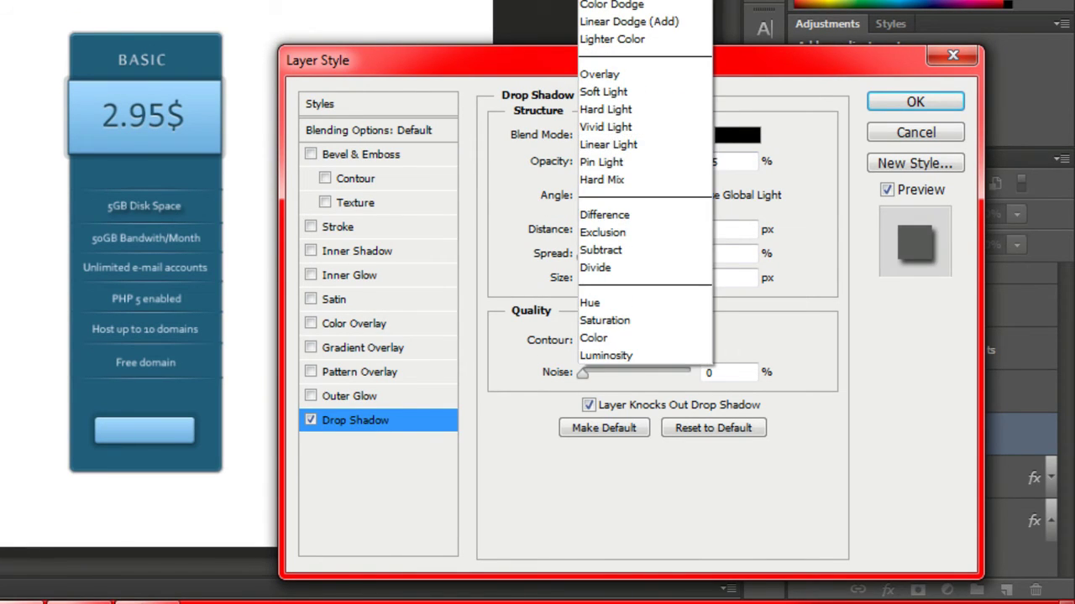
pyautogui.click(722, 74)
pyautogui.click(737, 134)
pyautogui.moveTo(719, 412); pyautogui.dragTo(576, 426)
pyautogui.write('0')
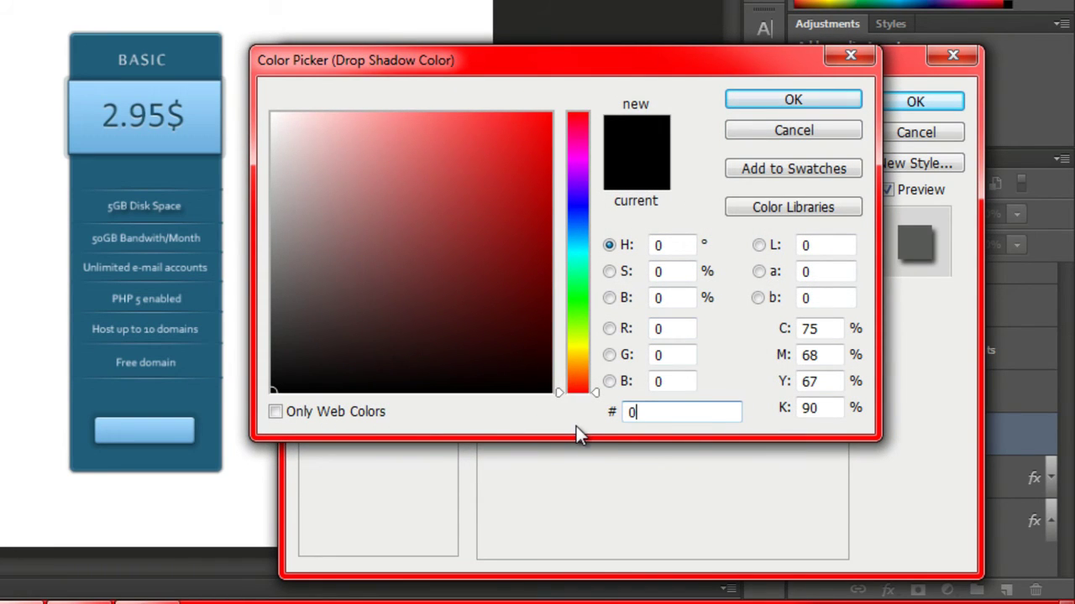
pyautogui.write('f2')
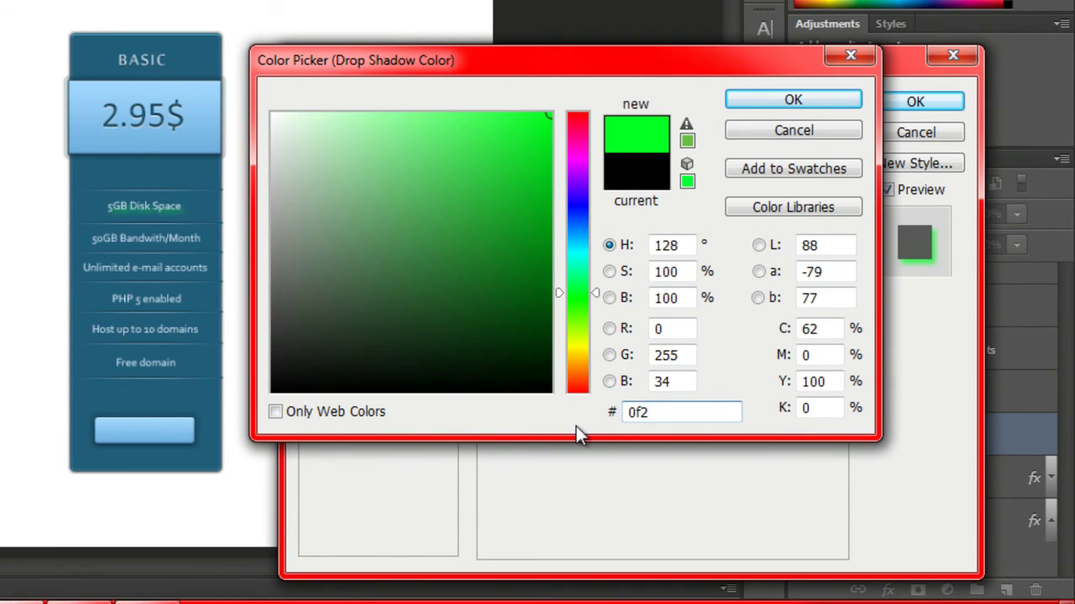
pyautogui.write('c3a')
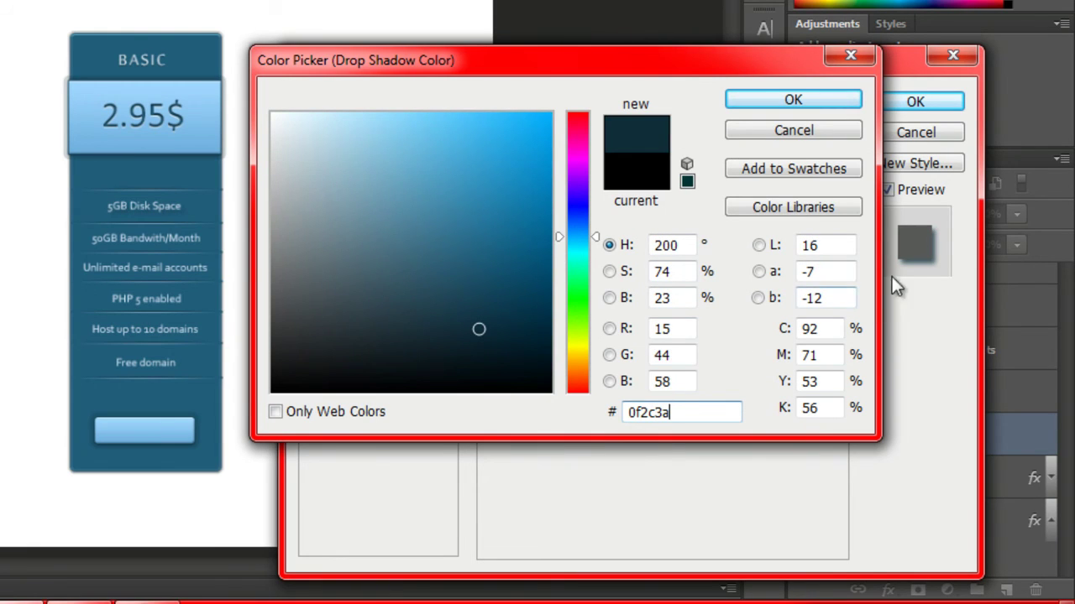
pyautogui.click(765, 100)
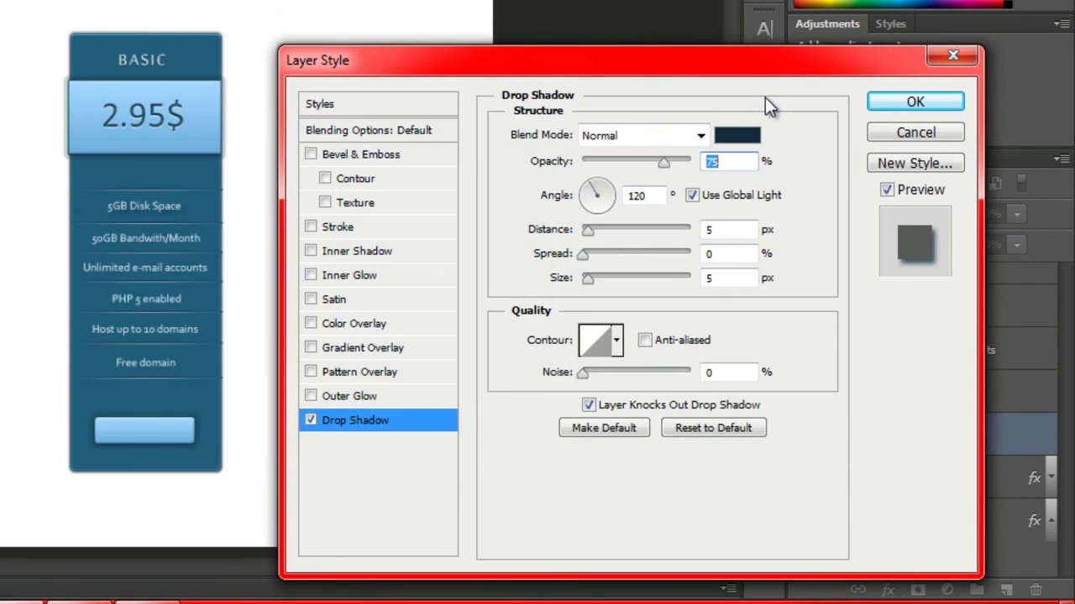
# Set the shadow to 90° without Global Light, 100% opacity, 0 px size, 1 px distance.
pyautogui.click(691, 195)
pyautogui.moveTo(598, 203); pyautogui.dragTo(598, 187)
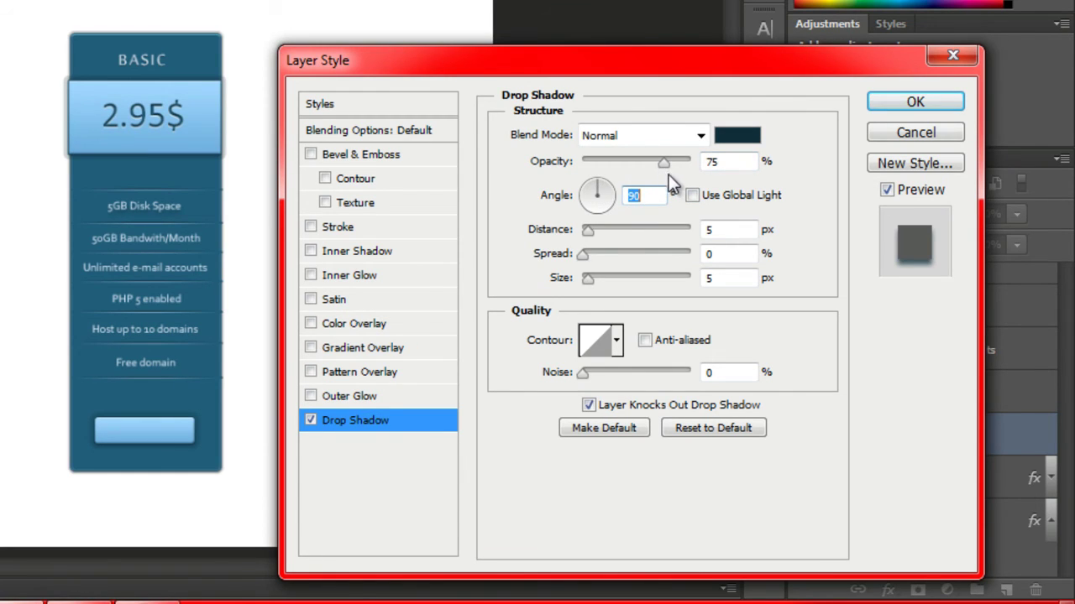
pyautogui.moveTo(664, 162); pyautogui.dragTo(719, 157)
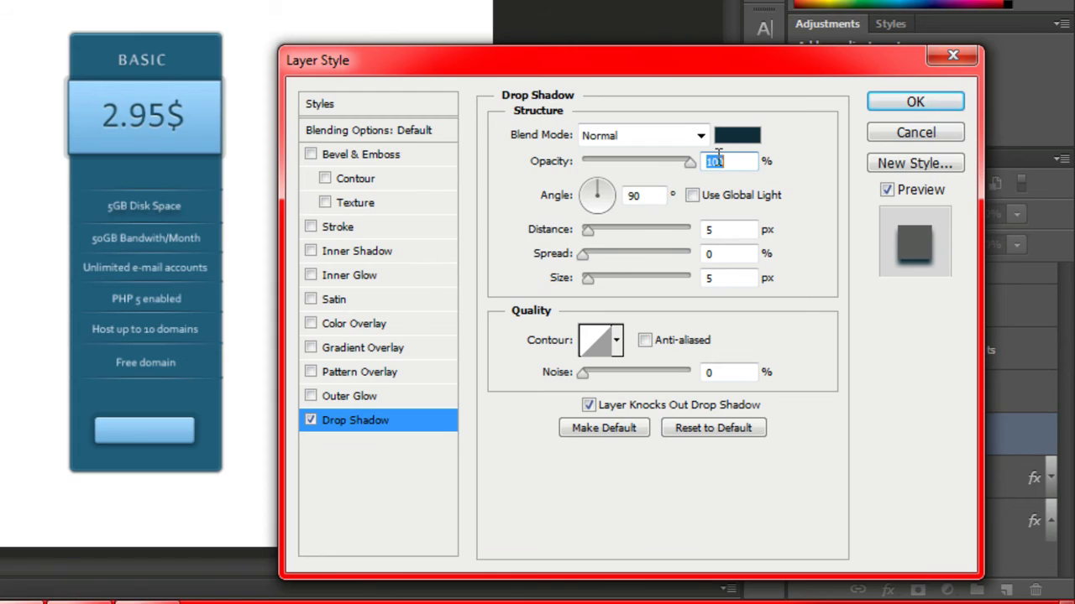
pyautogui.moveTo(589, 277); pyautogui.dragTo(564, 279)
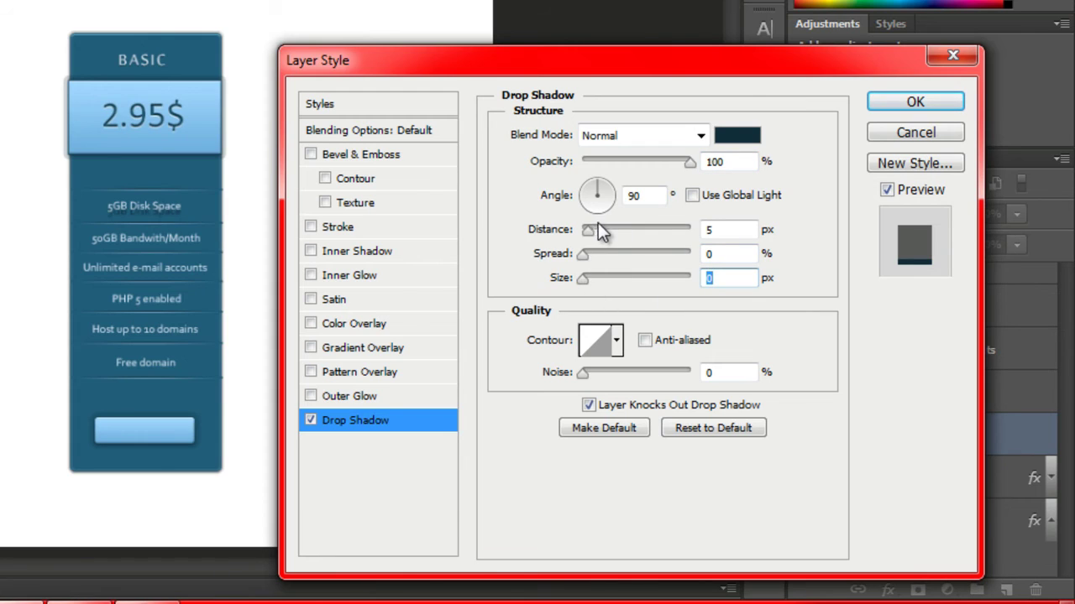
pyautogui.moveTo(598, 230); pyautogui.dragTo(586, 231)
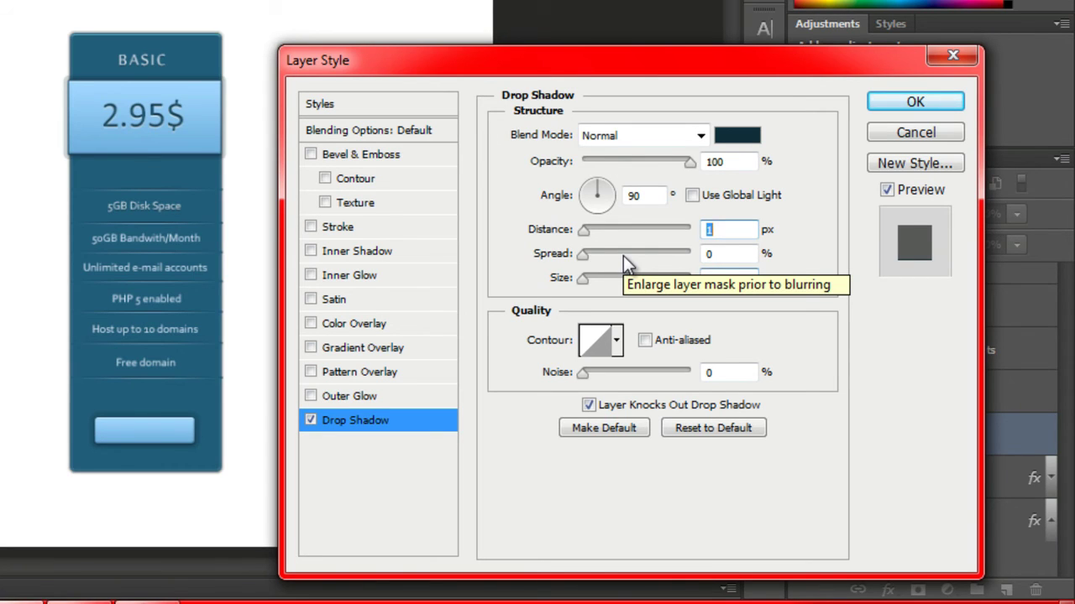
pyautogui.click(913, 104)
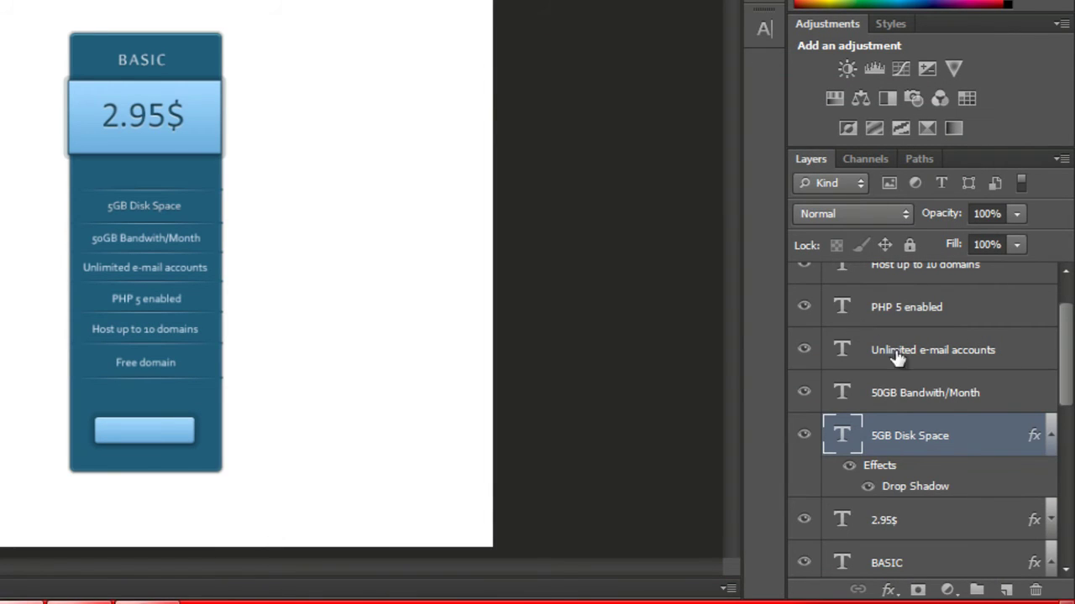
# Copy the 5GB Disk Space style onto 50GB Bandwidth/Month, Unlimited e-mail accounts and PHP 5 enabled.
pyautogui.rightClick(1003, 438)
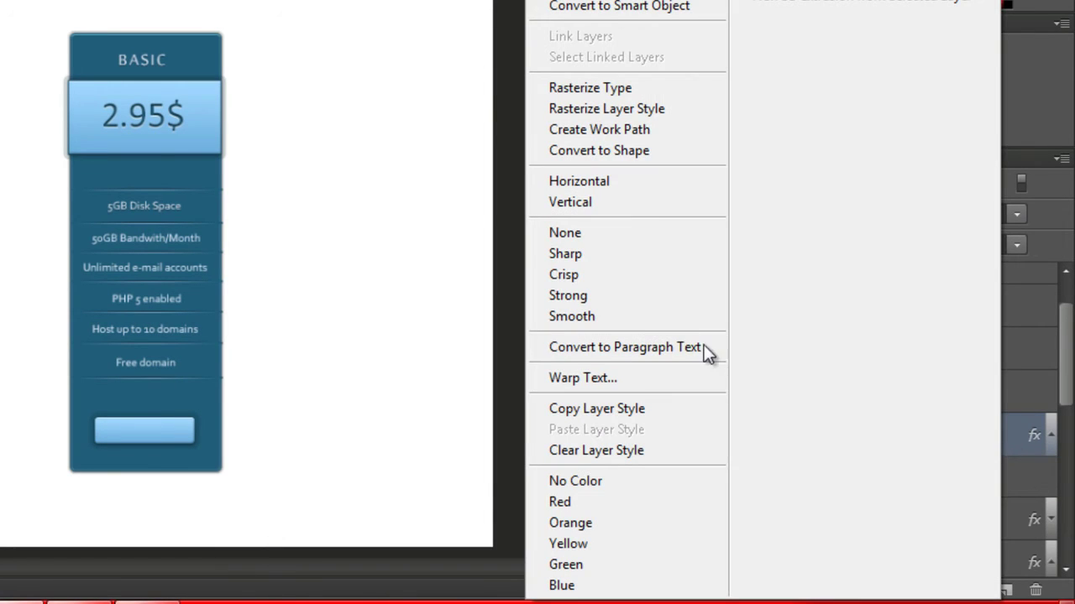
pyautogui.click(605, 408)
pyautogui.rightClick(997, 396)
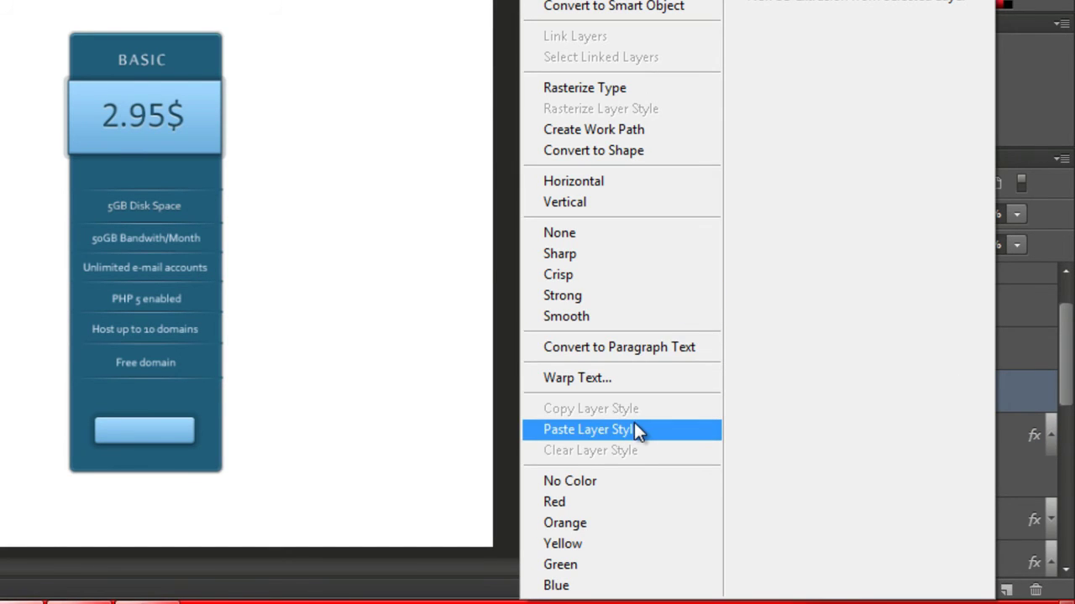
pyautogui.click(635, 429)
pyautogui.click(978, 356)
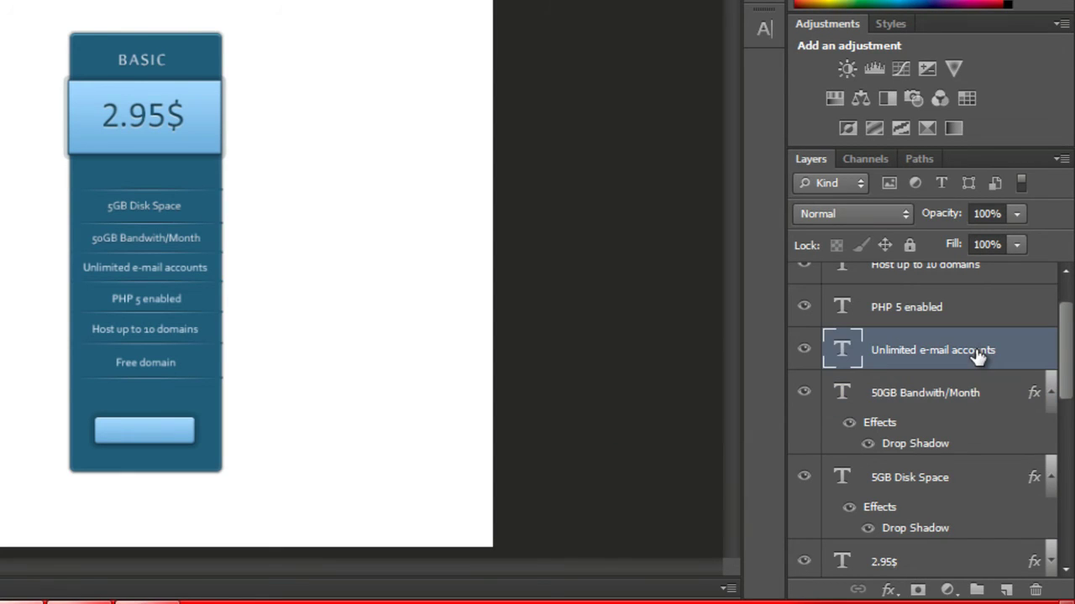
pyautogui.rightClick(978, 356)
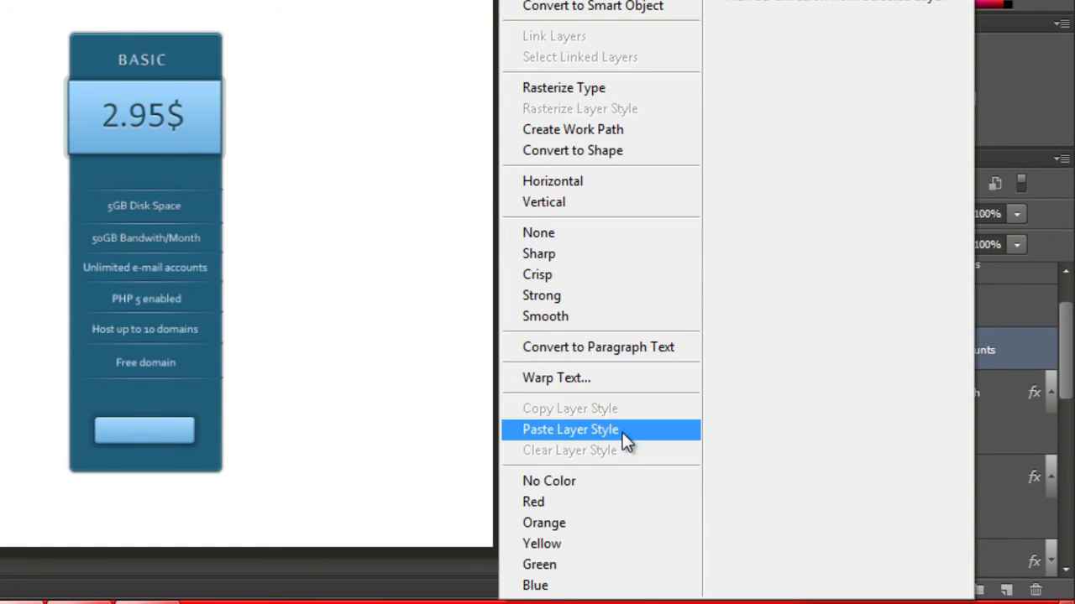
pyautogui.click(622, 430)
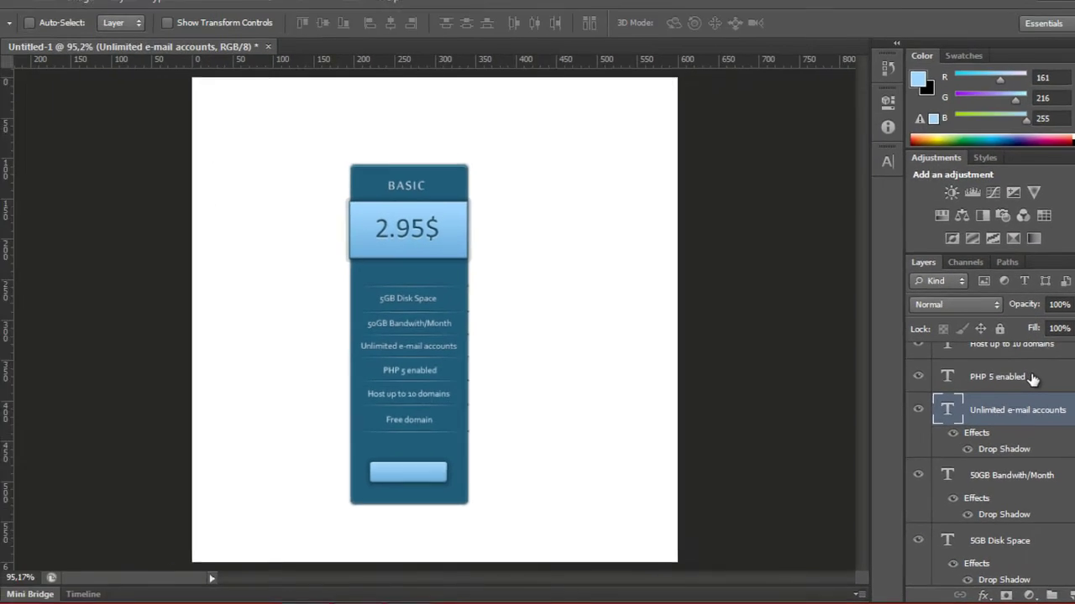
pyautogui.click(1033, 380)
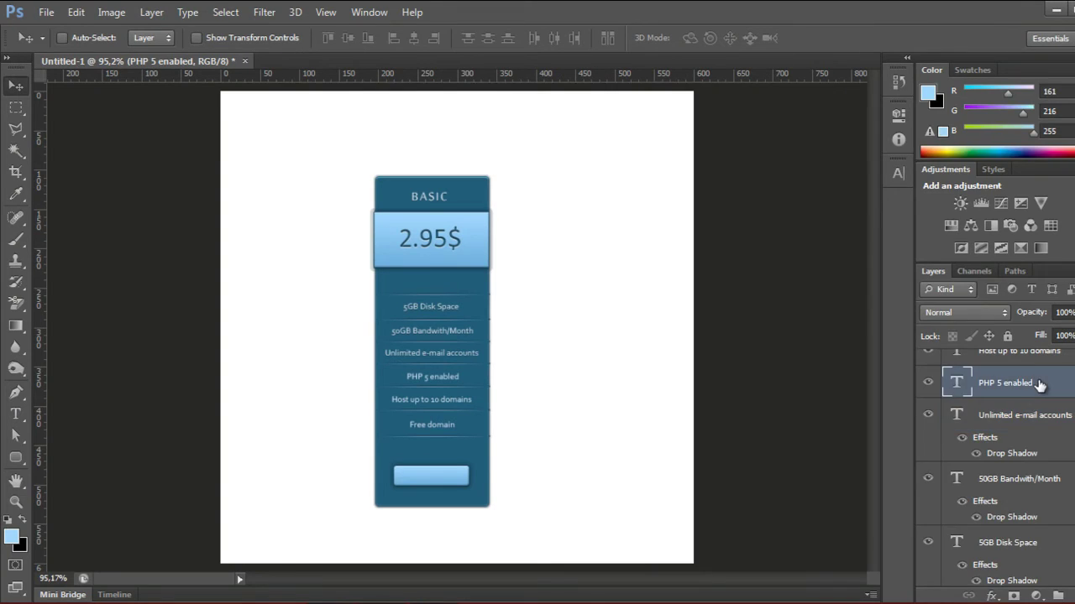
pyautogui.rightClick(1035, 382)
pyautogui.click(697, 476)
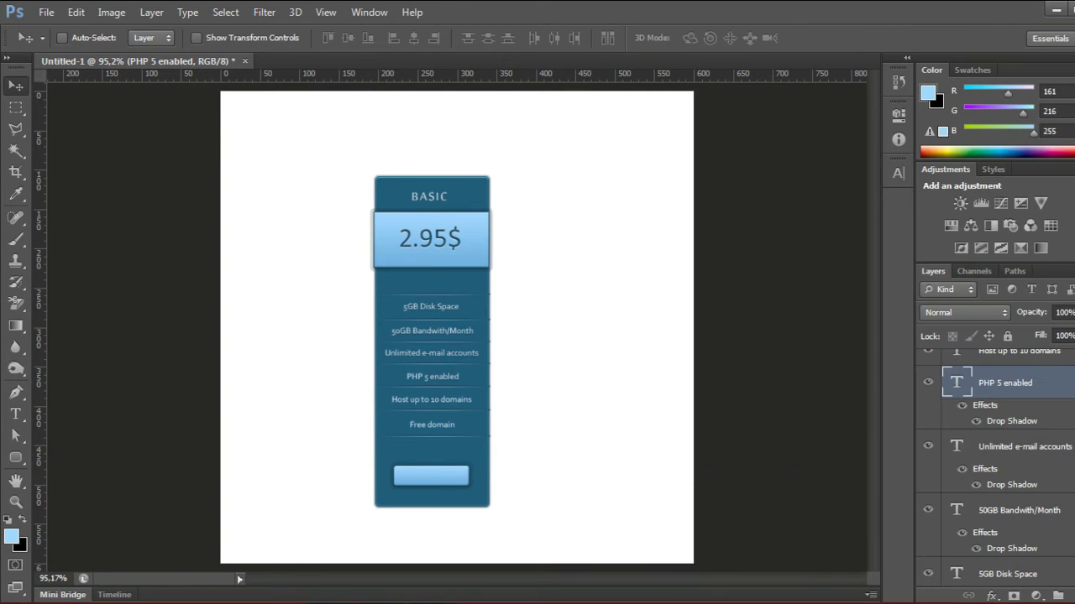
# Paste the same shadow style onto Host up to 10 domains and Free domain.
pyautogui.scroll(1, 1066, 403)
pyautogui.click(1070, 403)
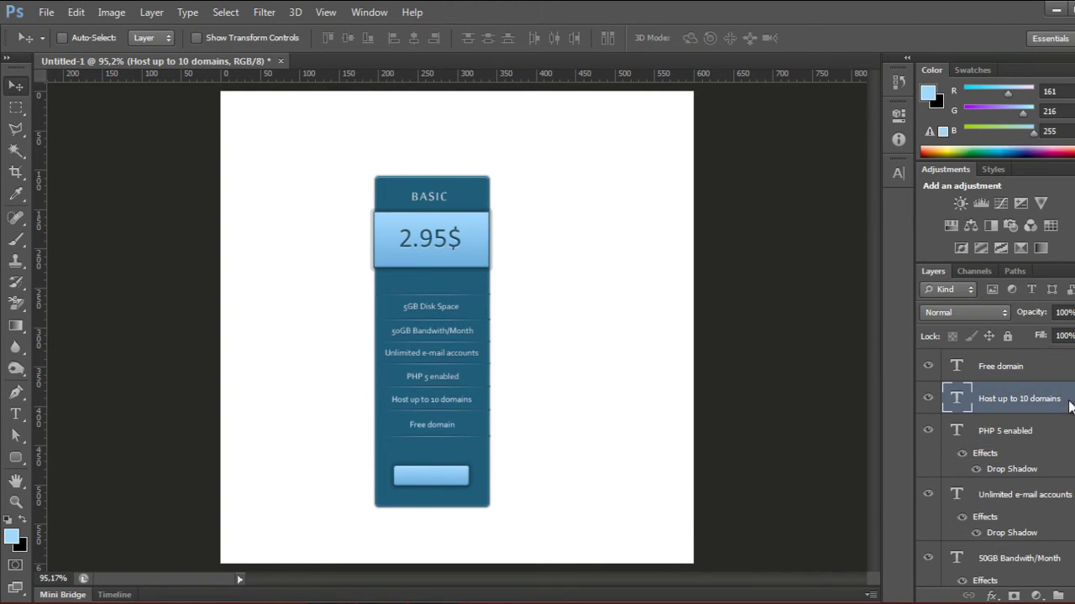
pyautogui.rightClick(1070, 403)
pyautogui.click(792, 475)
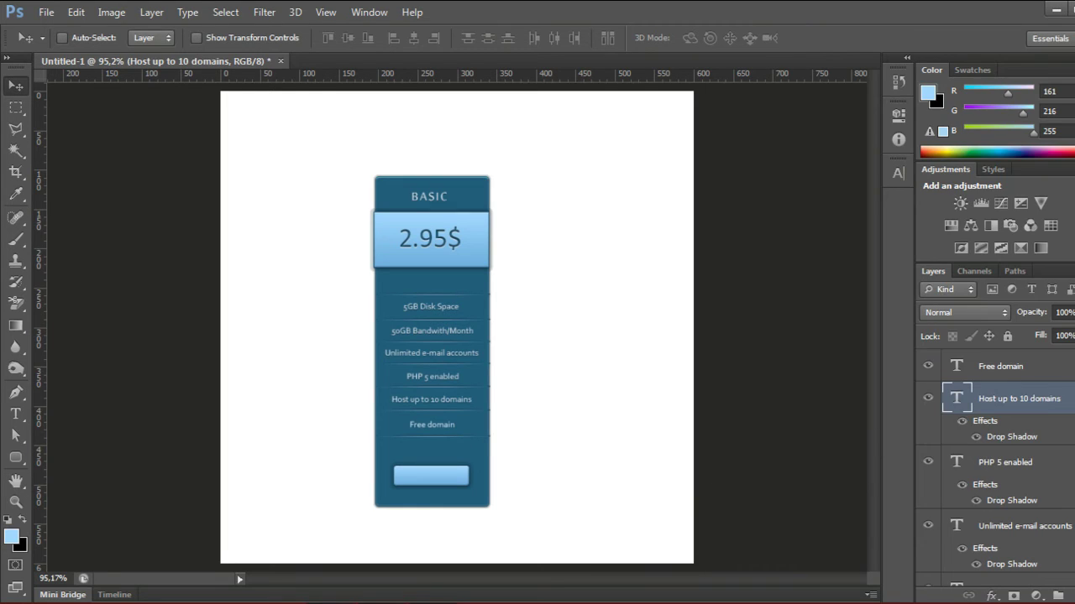
pyautogui.click(1041, 366)
pyautogui.rightClick(1041, 366)
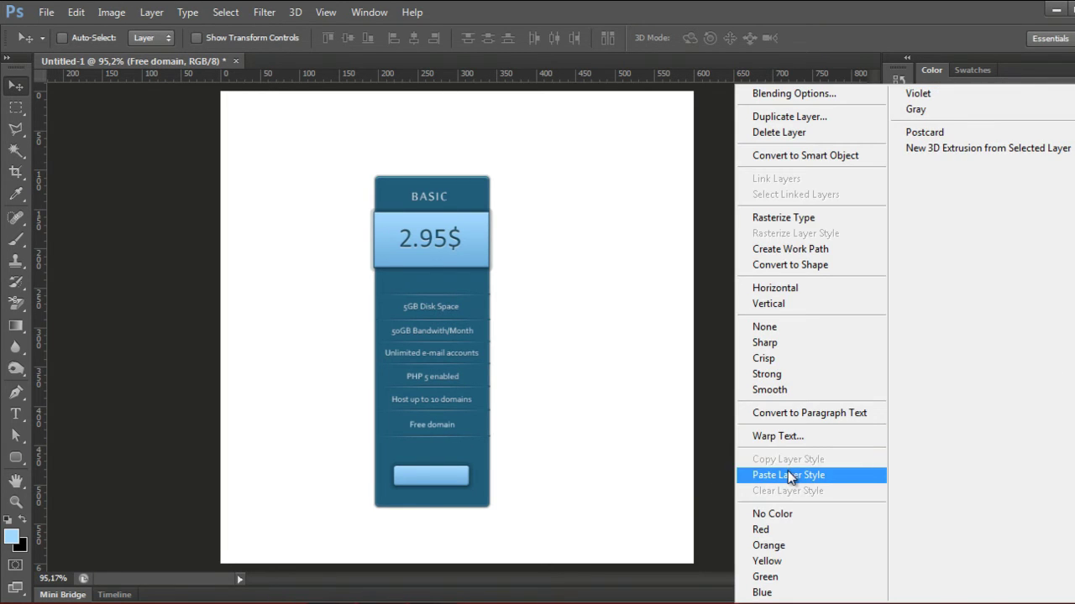
pyautogui.click(789, 475)
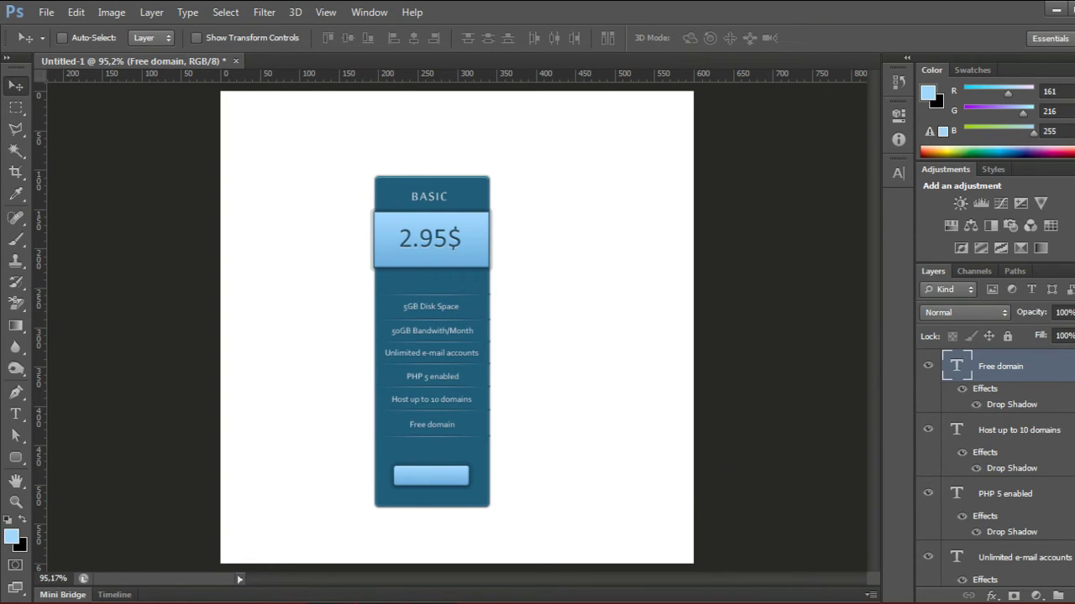
# Collapse the effects lists of all six feature layers.
pyautogui.click(1071, 366)
pyautogui.click(1071, 398)
pyautogui.click(1071, 430)
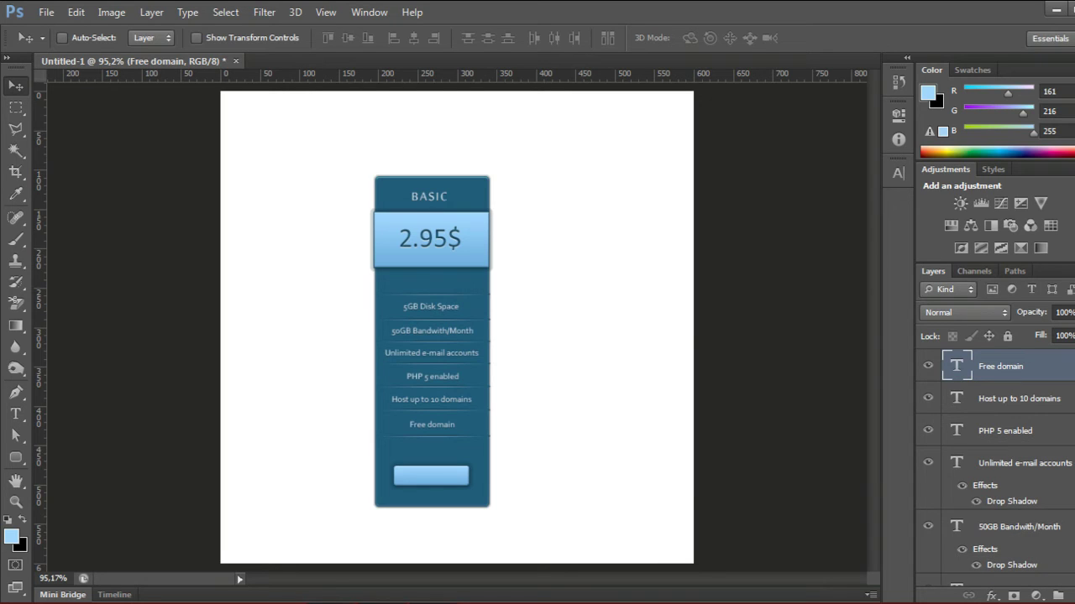
pyautogui.click(1072, 463)
pyautogui.click(1071, 494)
pyautogui.click(1071, 527)
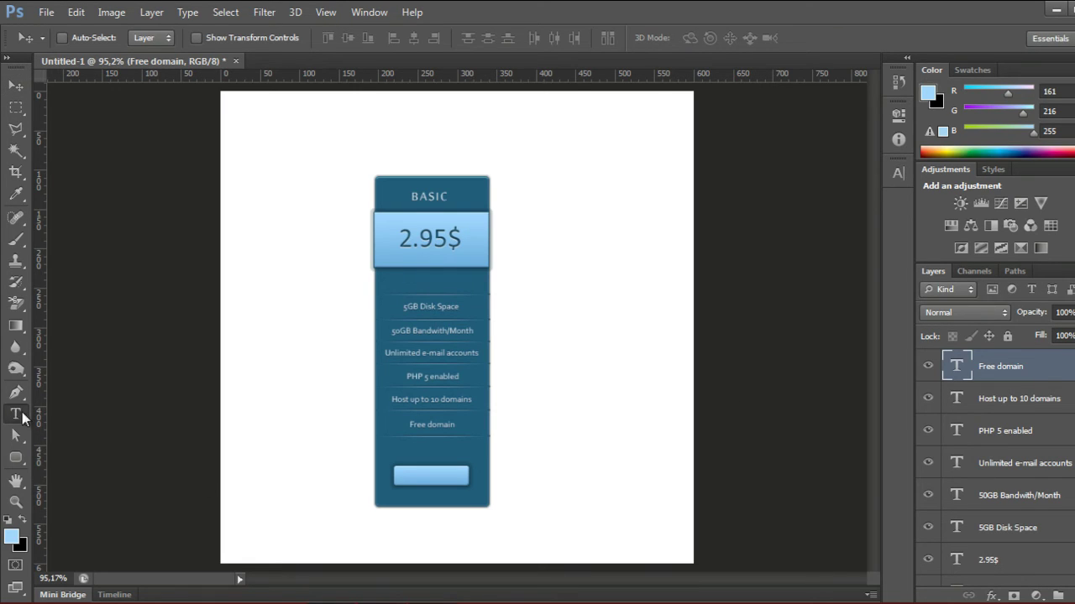
# Start a text label on the Basic button with text colour #205d7a.
pyautogui.click(15, 414)
pyautogui.click(412, 475)
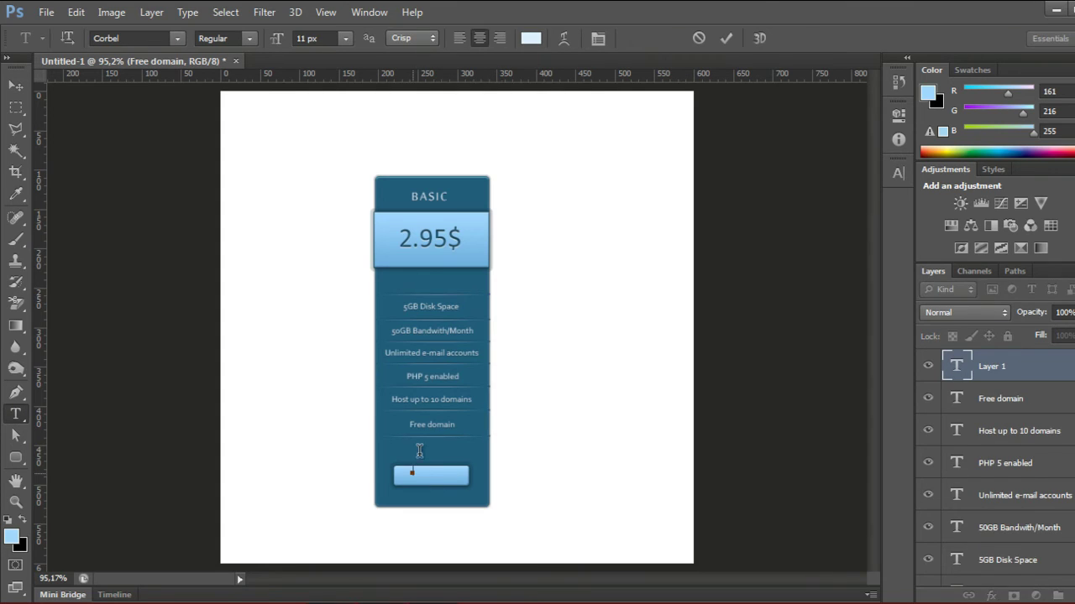
pyautogui.click(531, 39)
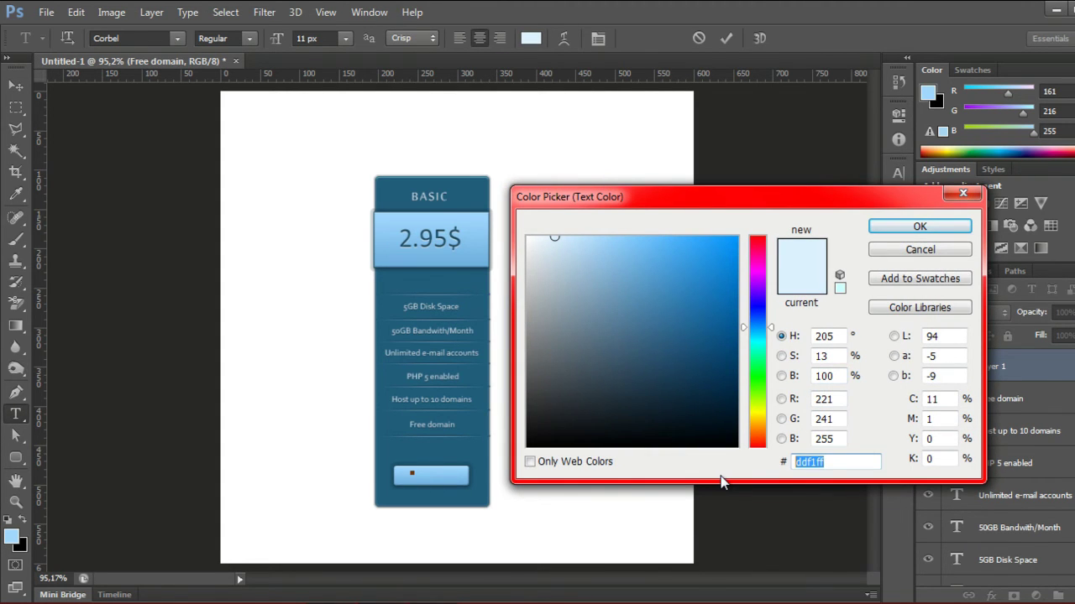
pyautogui.write('205d7a')
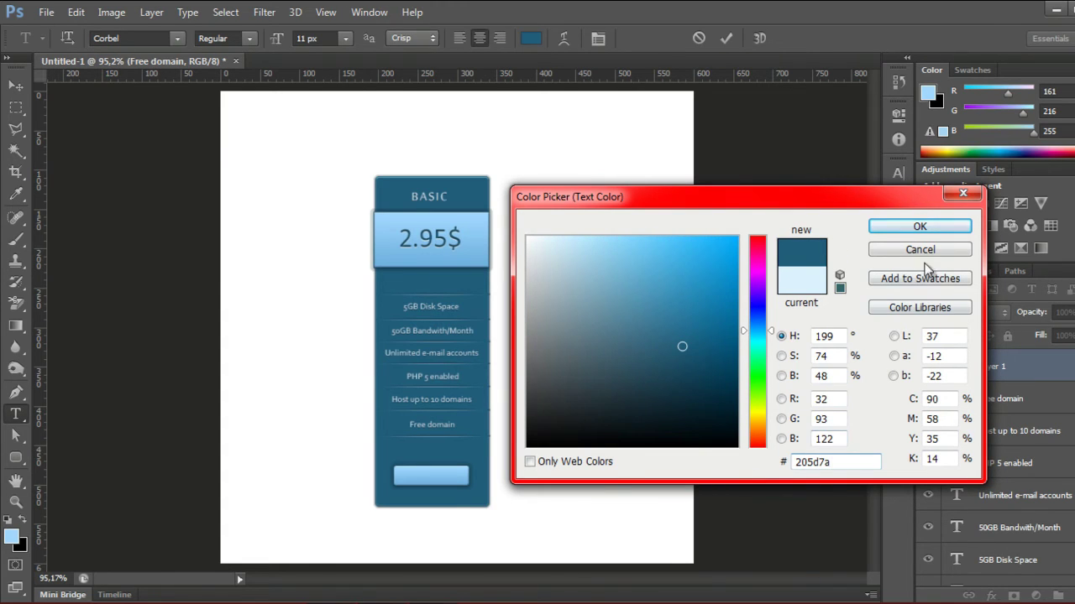
pyautogui.click(908, 229)
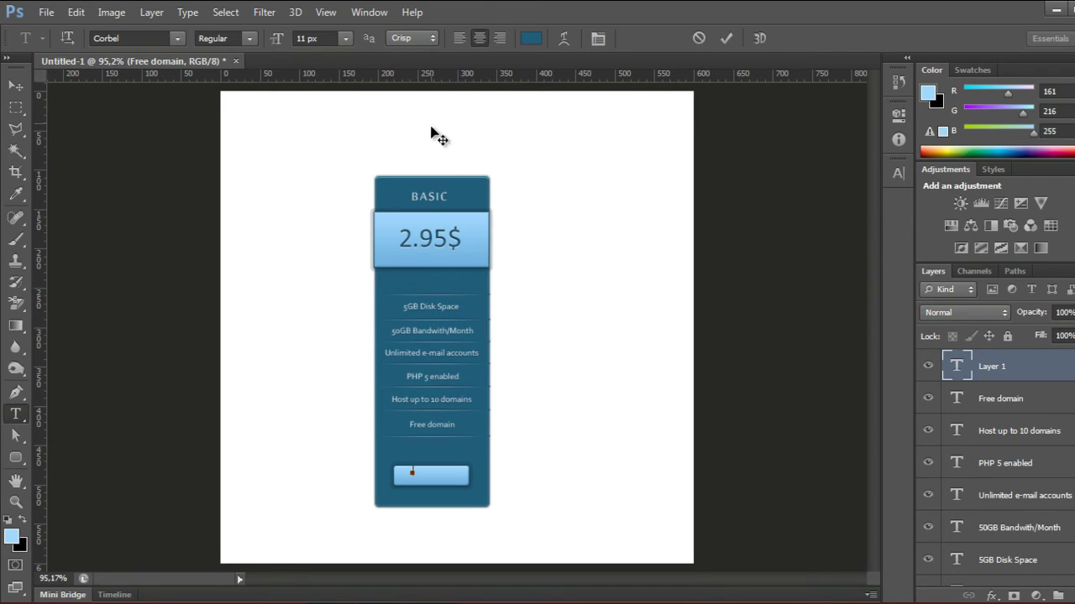
# Type ORDER NOW at 12 px font size and commit the text.
pyautogui.click(305, 37)
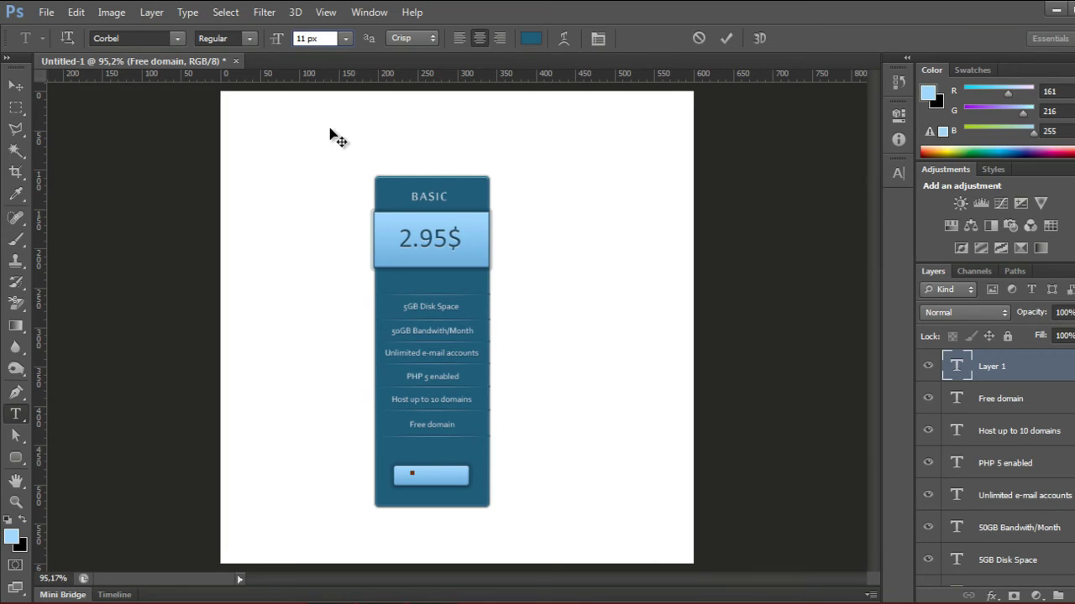
pyautogui.press('Up')
pyautogui.press('Return')
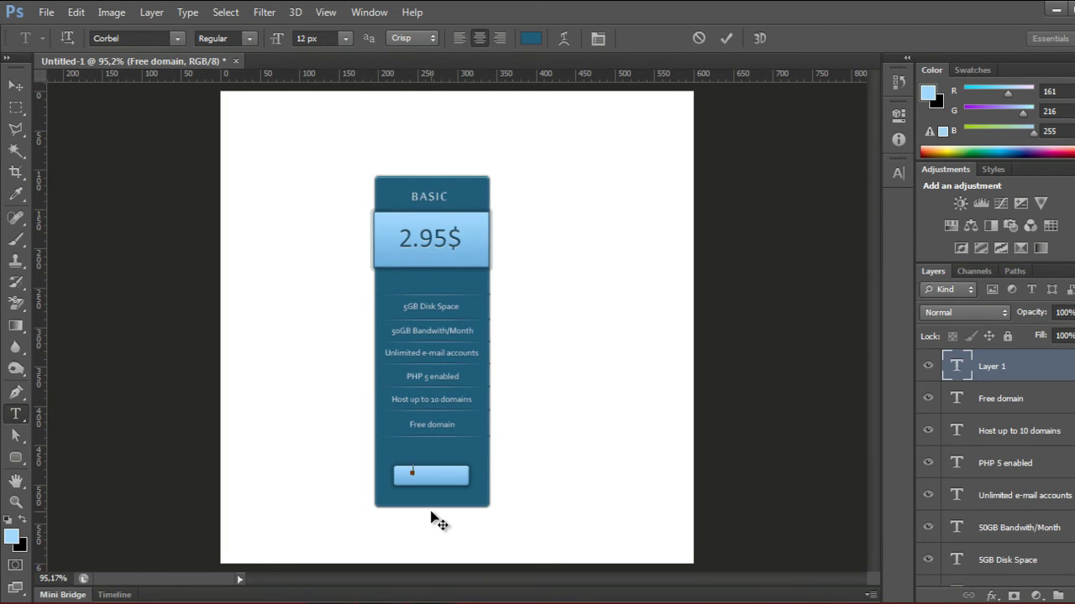
pyautogui.write('ORDER ')
pyautogui.write('NOW')
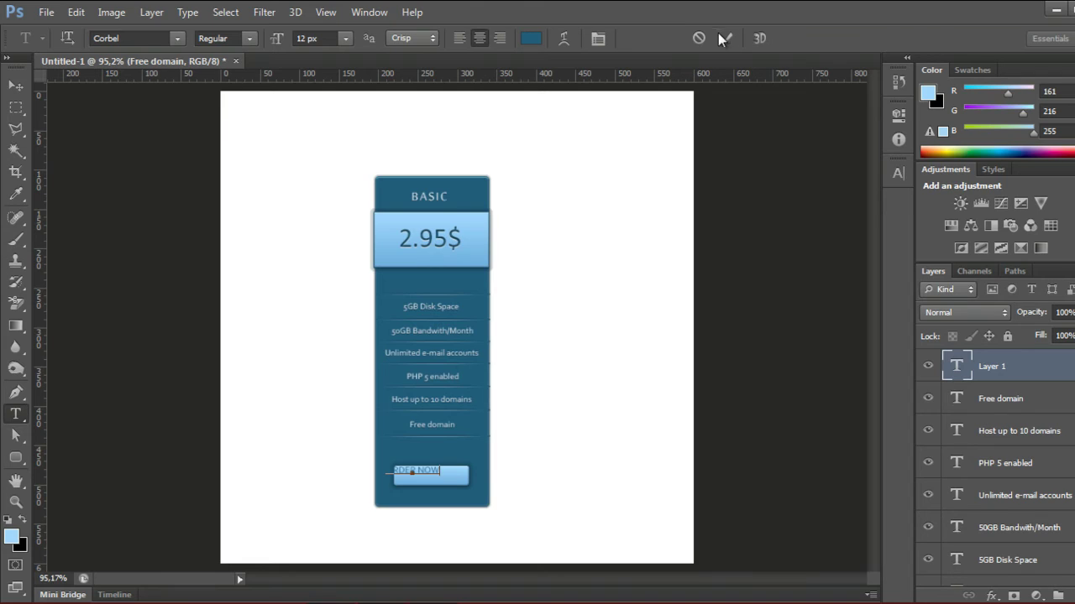
pyautogui.click(723, 39)
# Centre the ORDER NOW label inside the button, nudging it a pixel up and right.
pyautogui.press('v')
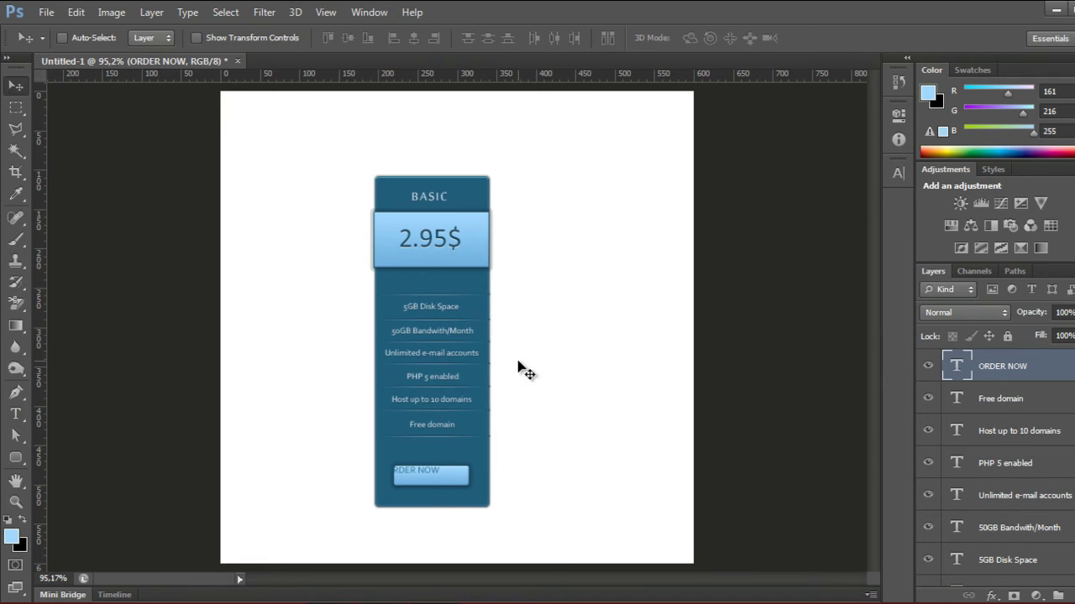
pyautogui.moveTo(427, 480); pyautogui.dragTo(437, 475)
pyautogui.press('Up')
pyautogui.press('Right')
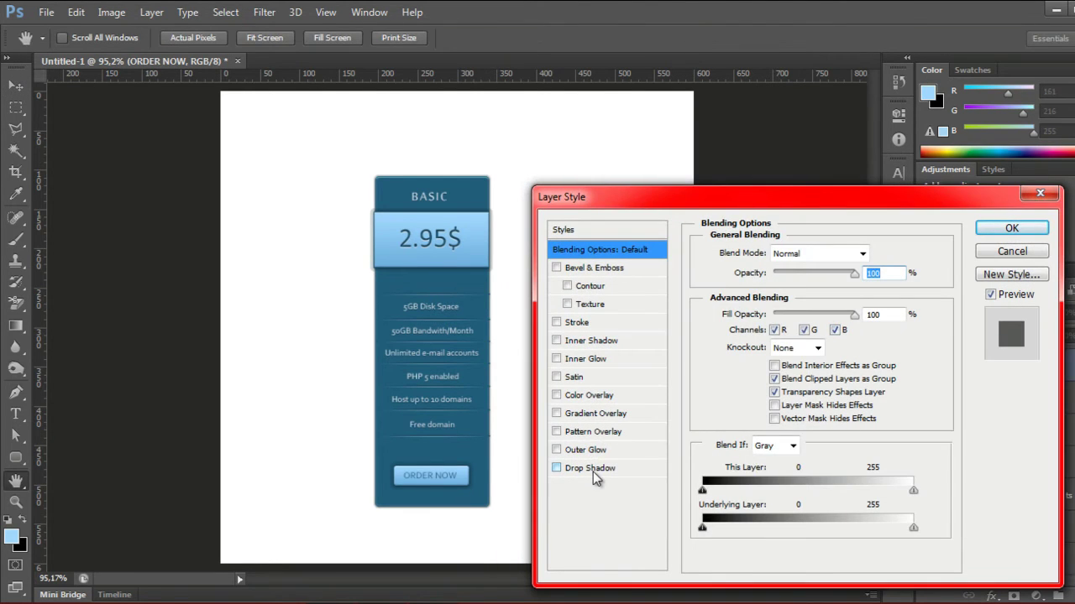
# Add a white Overlay drop shadow to ORDER NOW: 90°, no Global Light, 1 px distance, 0 size.
pyautogui.click(590, 468)
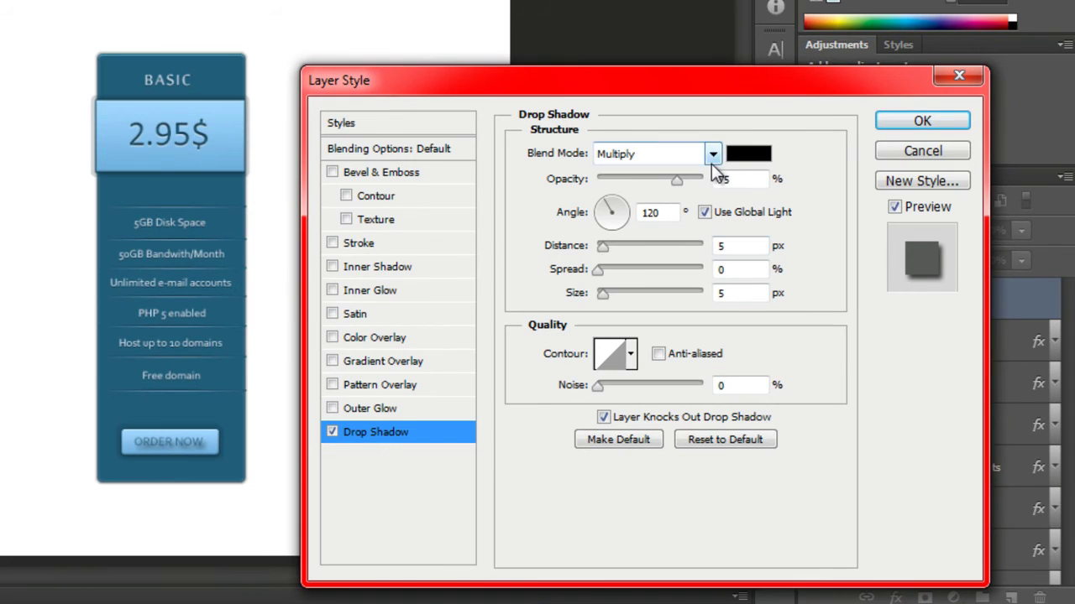
pyautogui.click(713, 152)
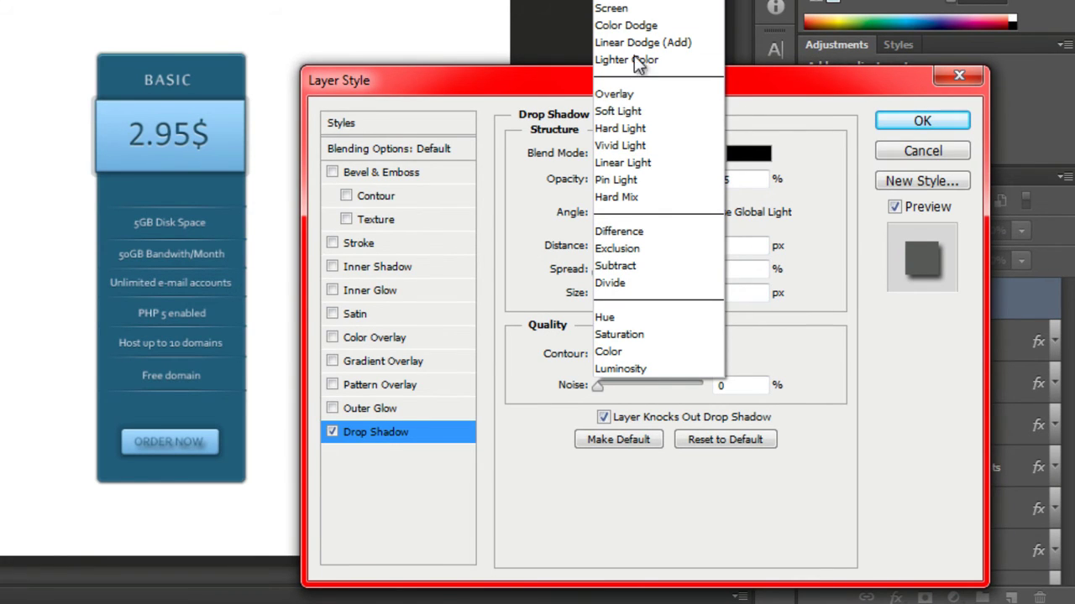
pyautogui.click(625, 94)
pyautogui.click(748, 153)
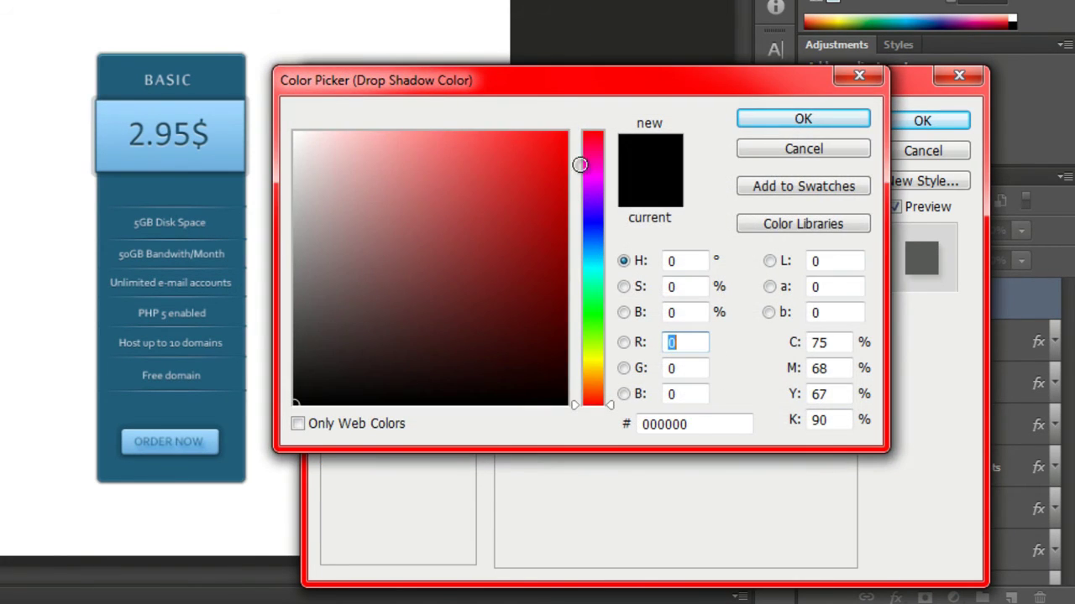
pyautogui.moveTo(300, 151); pyautogui.dragTo(288, 132)
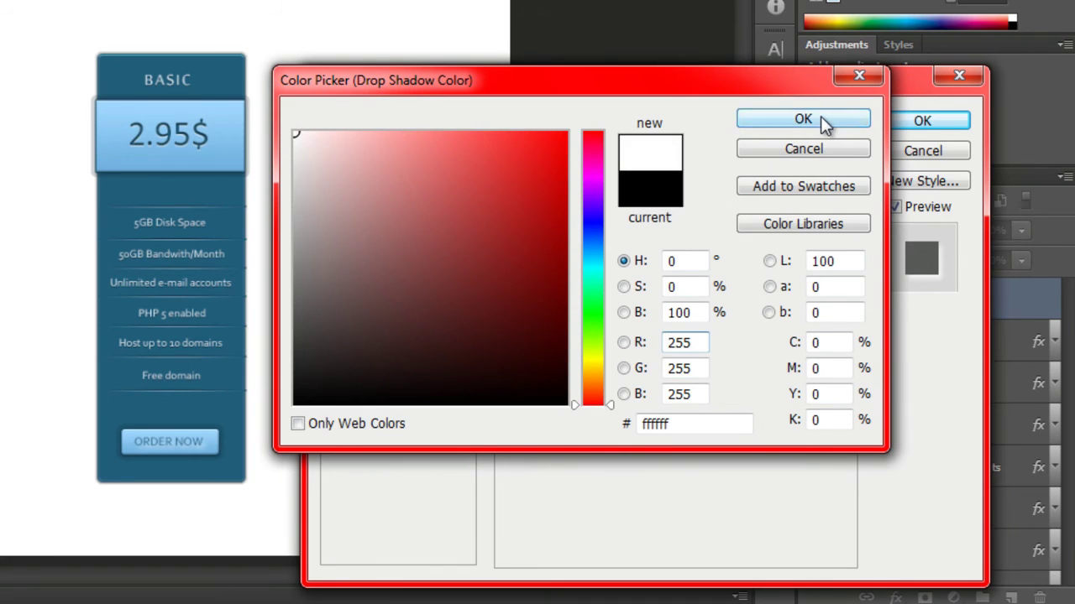
pyautogui.click(820, 117)
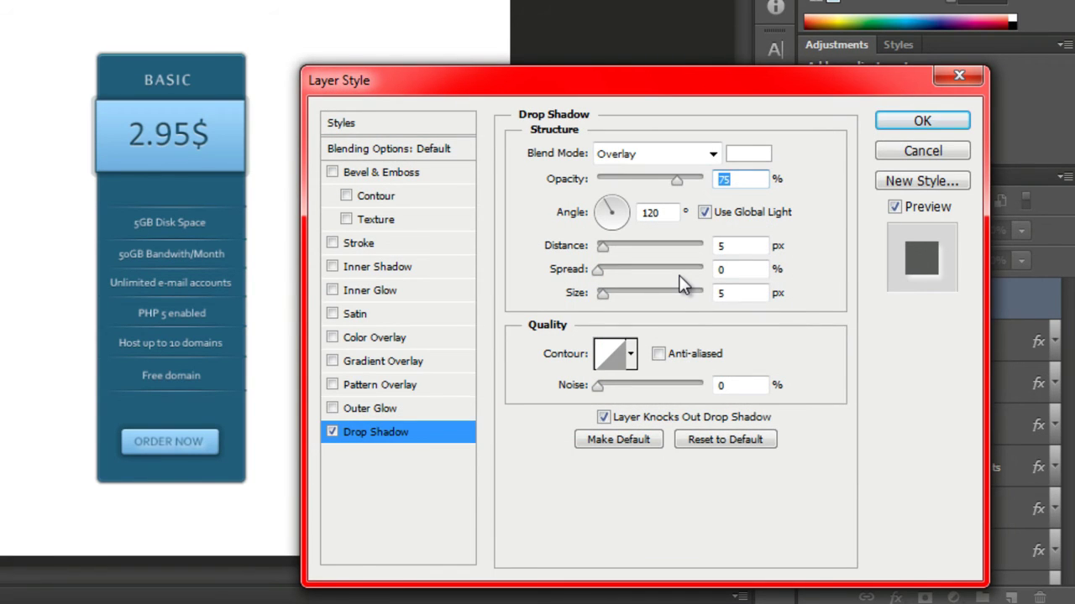
pyautogui.click(705, 213)
pyautogui.moveTo(612, 211); pyautogui.dragTo(612, 210)
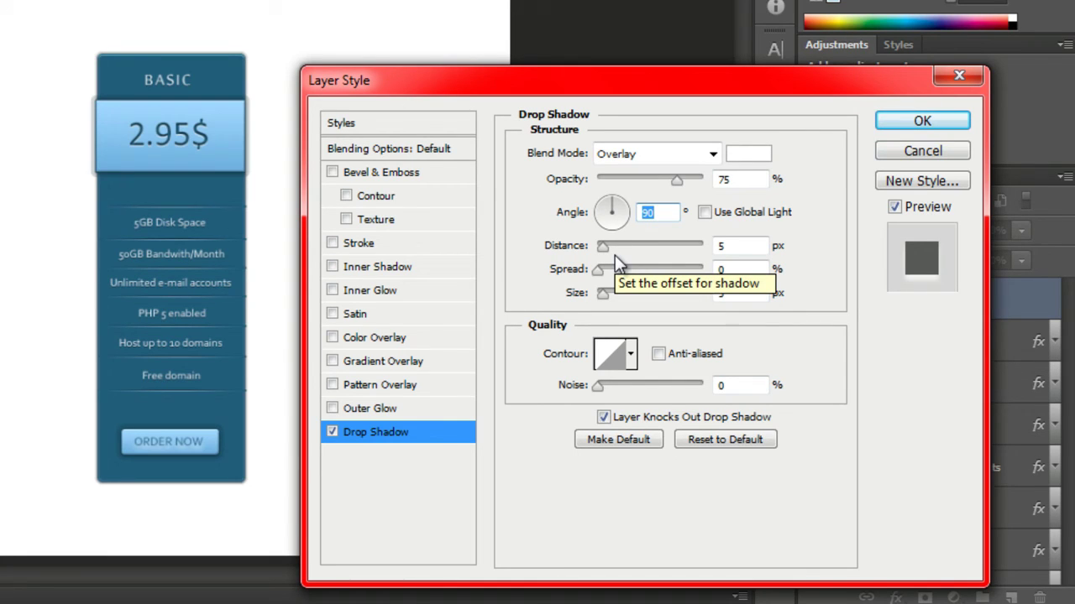
pyautogui.moveTo(603, 245); pyautogui.dragTo(597, 294)
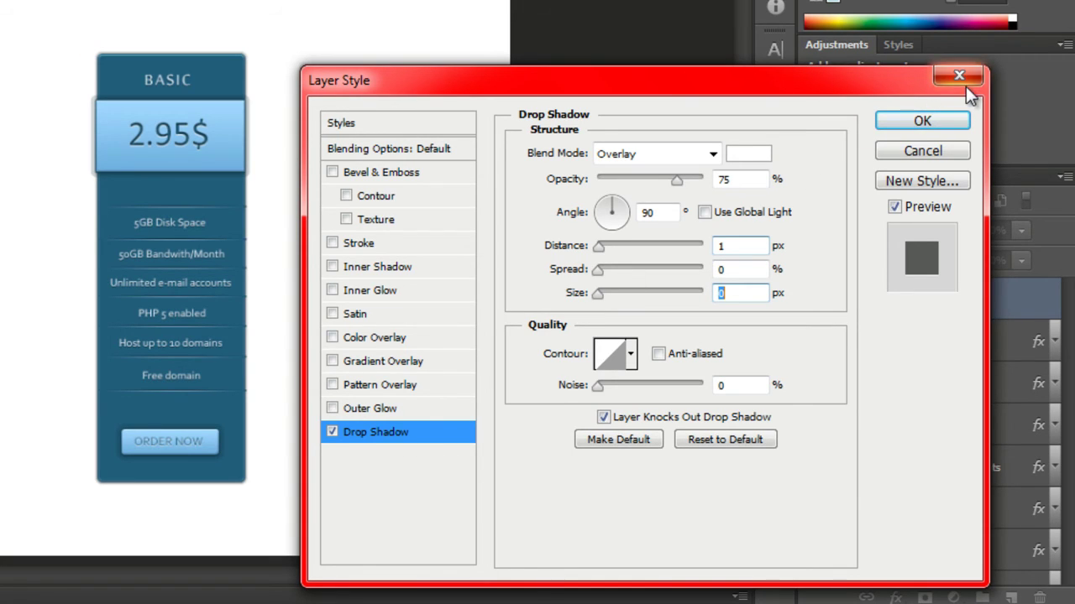
pyautogui.click(933, 126)
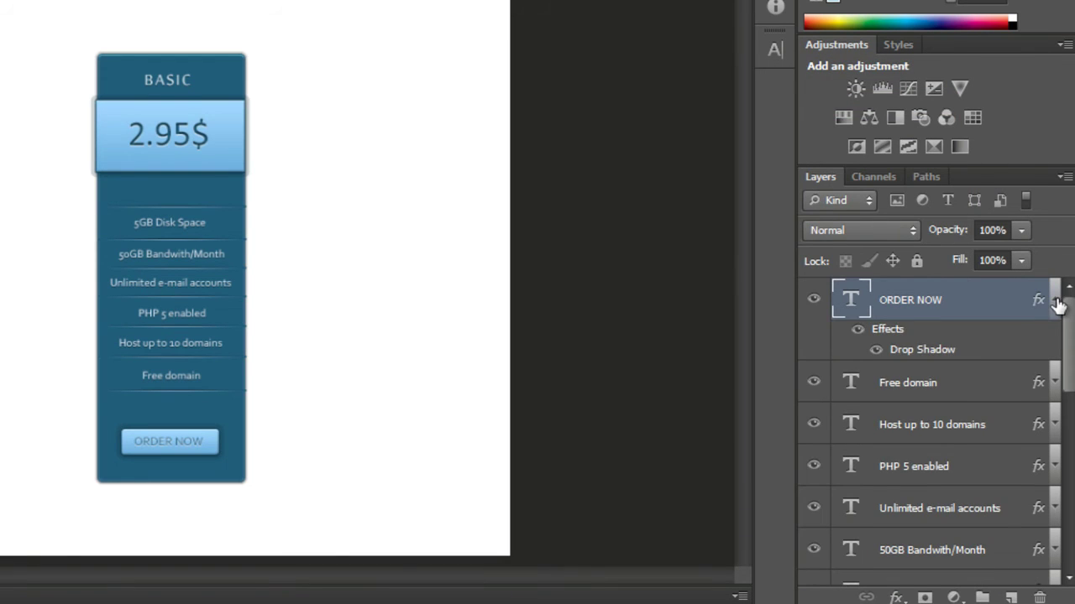
# Collapse the ORDER NOW and BASIC effects lists and group the card's text layers.
pyautogui.click(1056, 301)
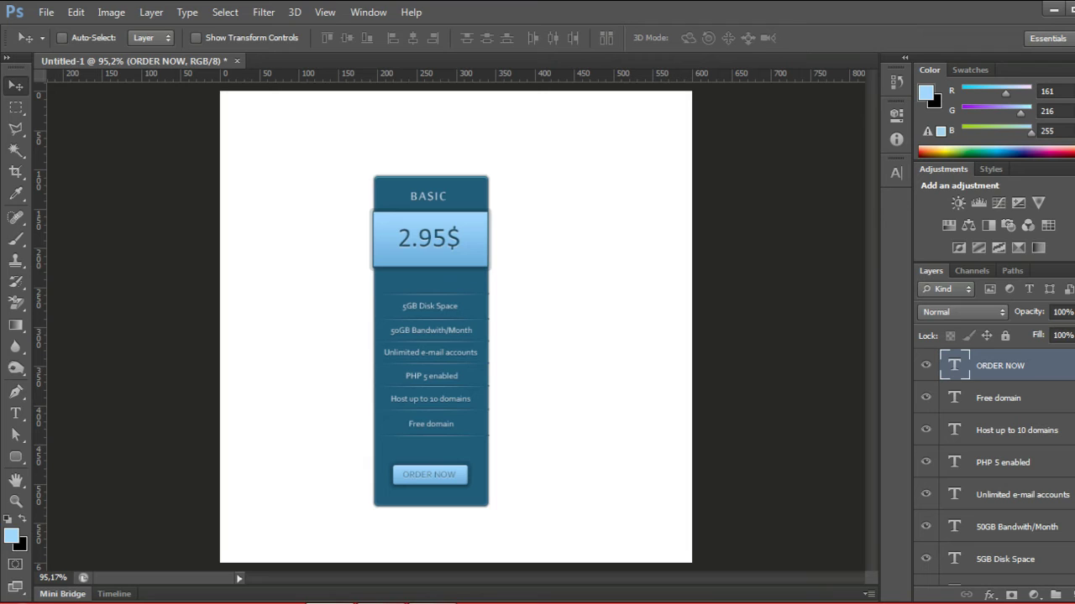
pyautogui.scroll(-3, 994, 471)
pyautogui.scroll(-1, 994, 470)
pyautogui.scroll(-1, 994, 470)
pyautogui.click(1070, 474)
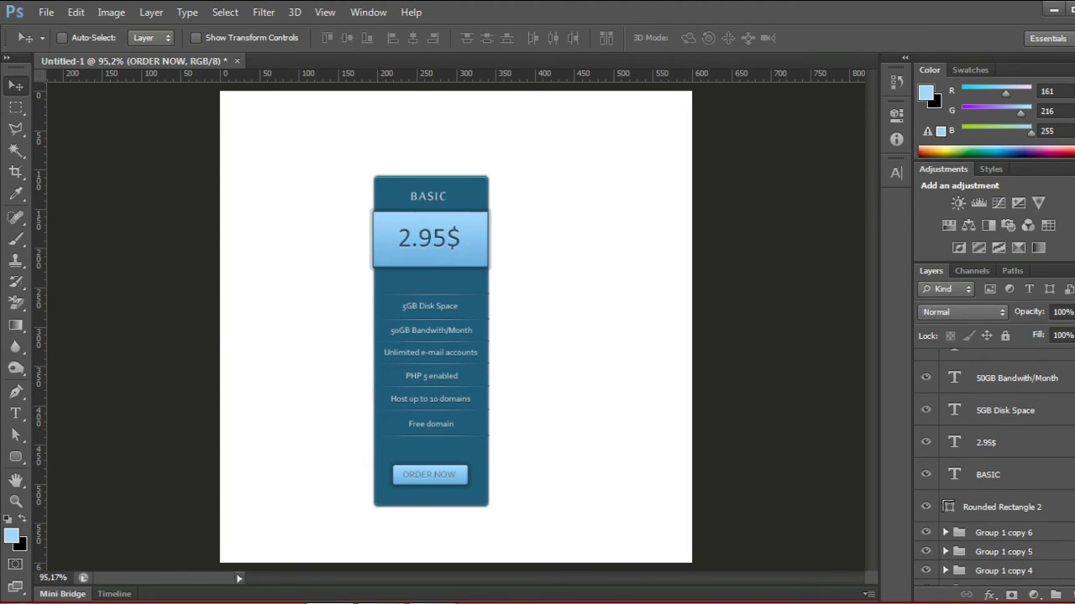
pyautogui.scroll(-1, 994, 471)
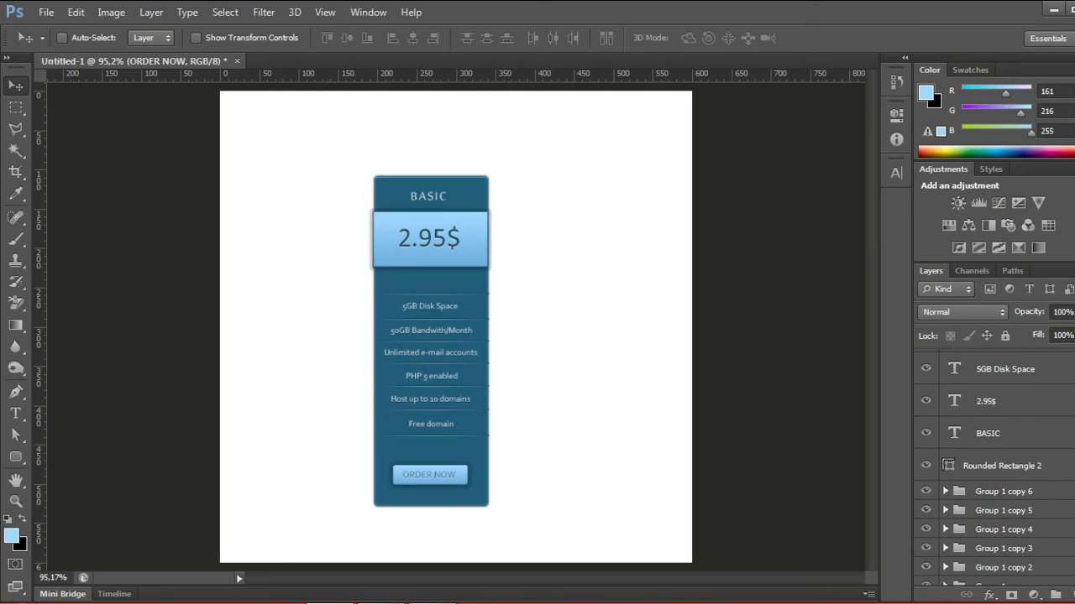
pyautogui.scroll(-2, 994, 470)
pyautogui.scroll(-3, 994, 470)
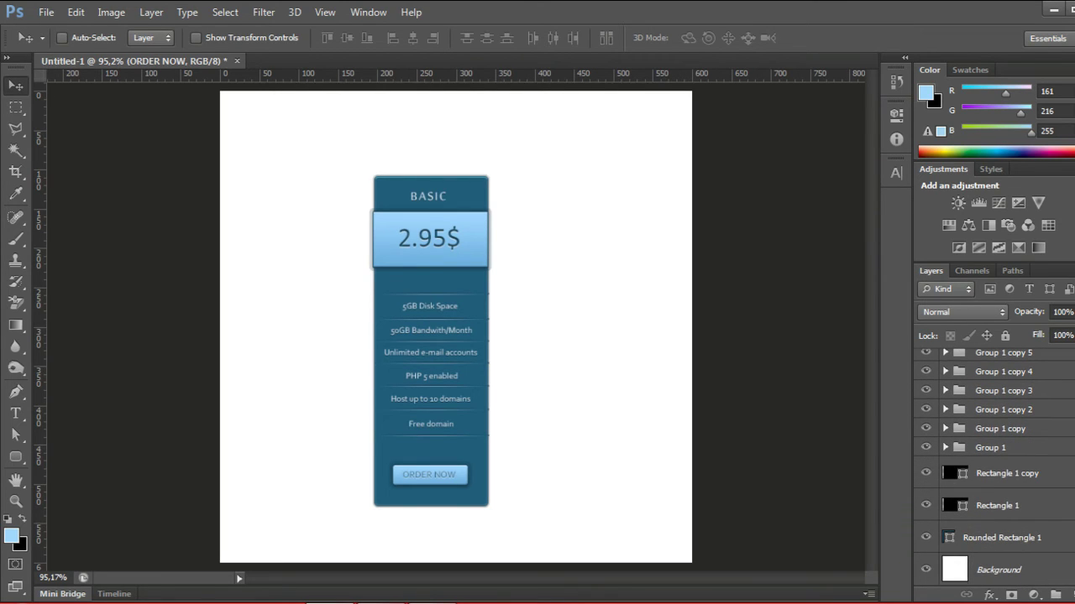
pyautogui.scroll(6, 994, 470)
pyautogui.scroll(2, 994, 470)
pyautogui.scroll(-1, 994, 470)
pyautogui.scroll(-2, 994, 470)
pyautogui.scroll(-1, 994, 470)
pyautogui.scroll(-1, 994, 470)
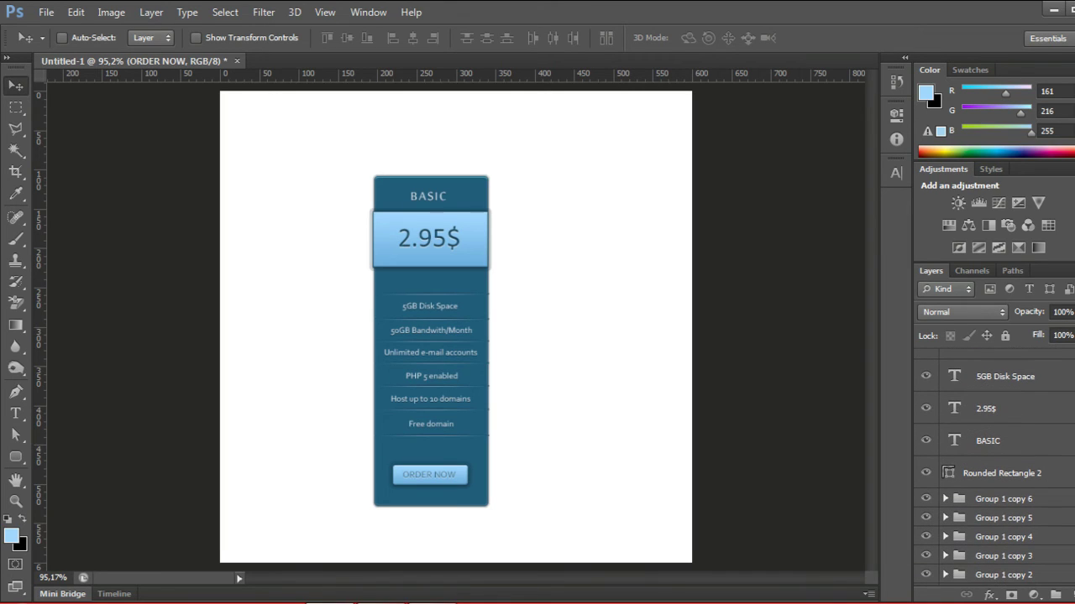
pyautogui.keyDown('shift'); pyautogui.click(1061, 445); pyautogui.keyUp('shift')
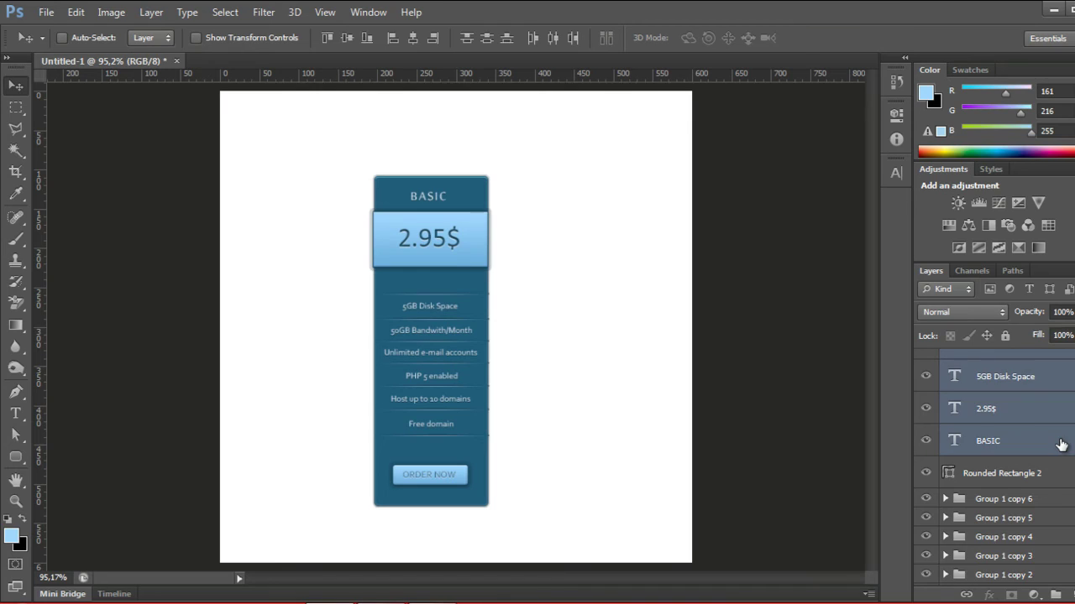
pyautogui.hotkey('ctrl', 'g')
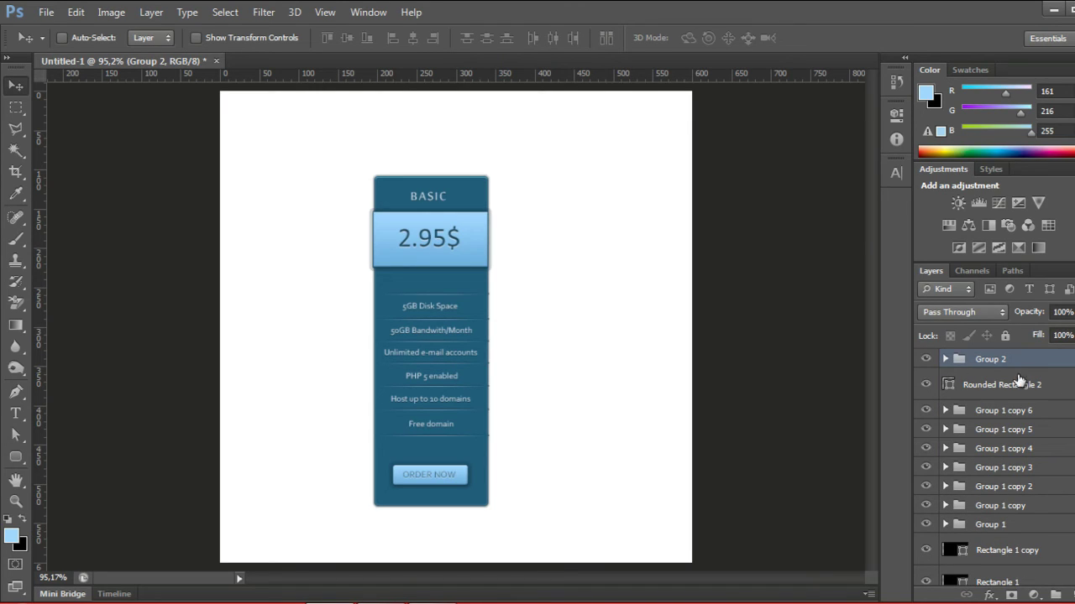
# Check Rounded Rectangle 2 and Group 1, then group Group 2 through Rounded Rectangle 1 into Group 3.
pyautogui.click(926, 384)
pyautogui.click(926, 385)
pyautogui.click(926, 524)
pyautogui.click(926, 525)
pyautogui.scroll(-2, 991, 466)
pyautogui.scroll(-2, 991, 466)
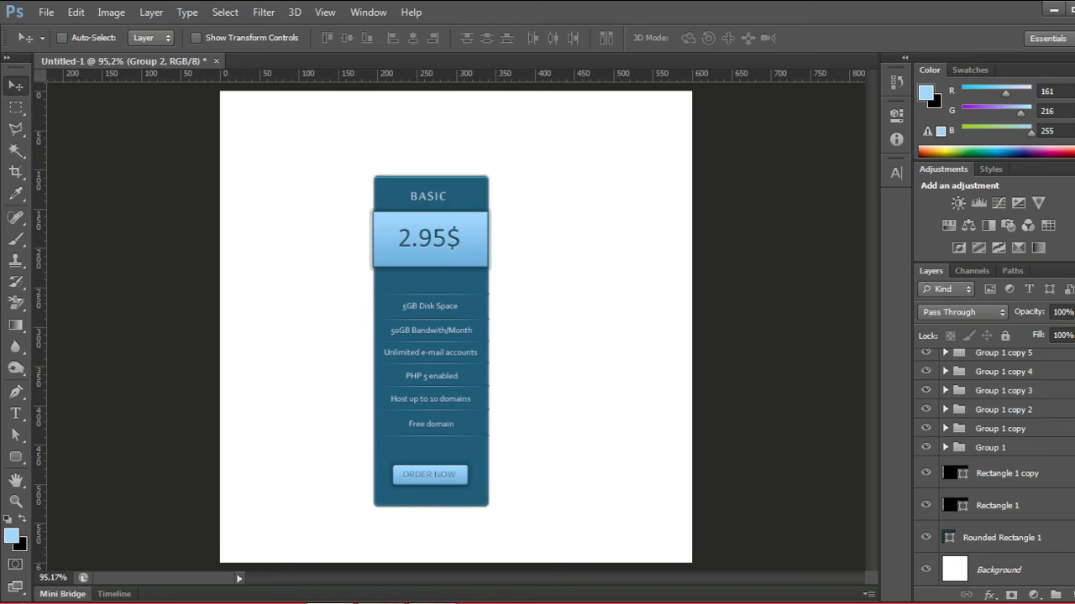
pyautogui.click(1065, 542)
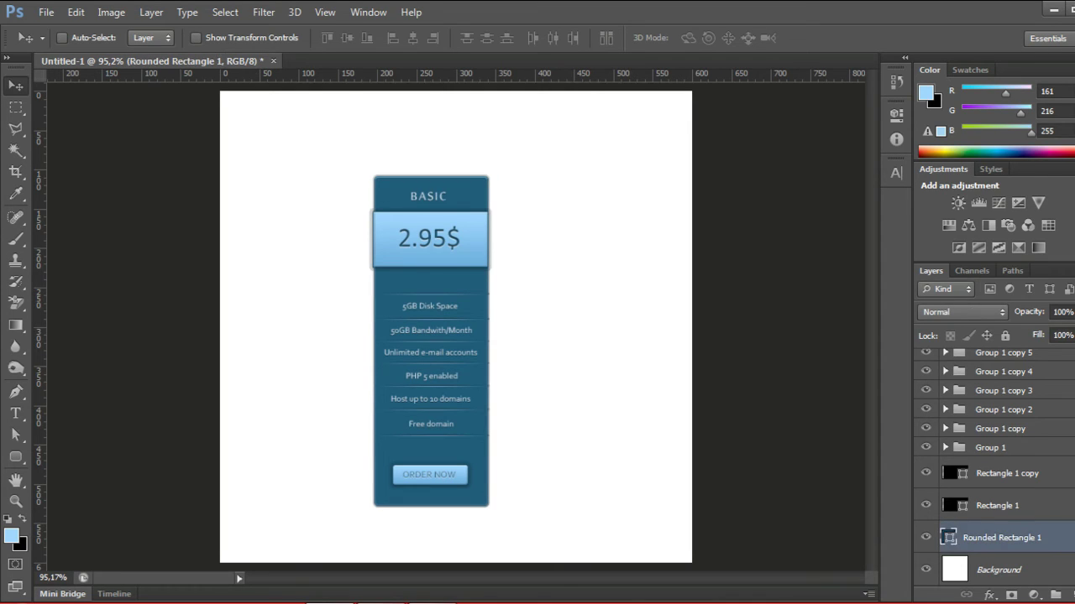
pyautogui.scroll(2, 991, 462)
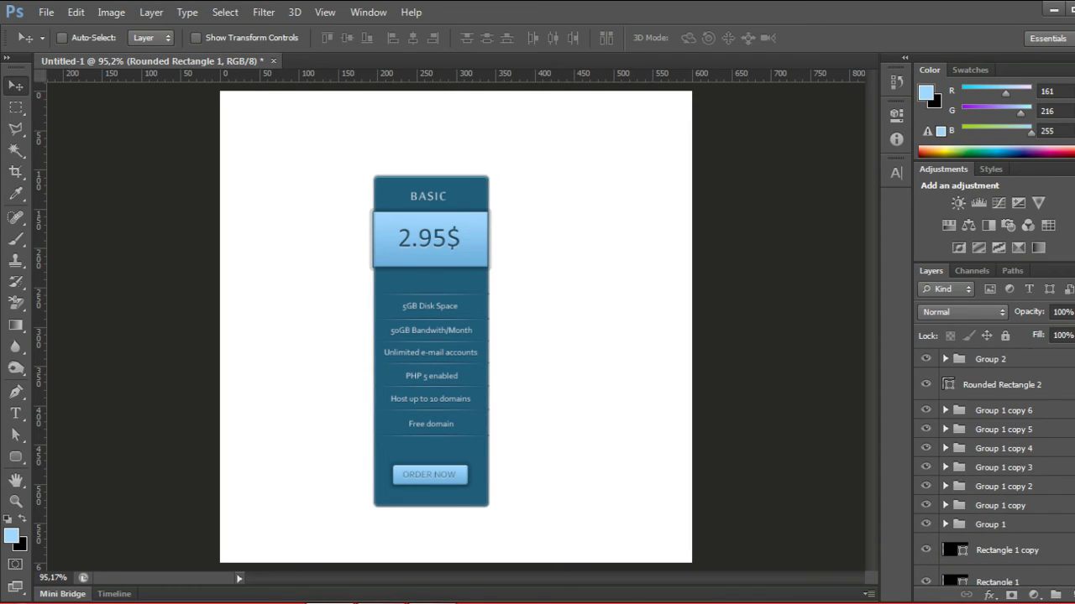
pyautogui.keyDown('shift'); pyautogui.click(1041, 368); pyautogui.keyUp('shift')
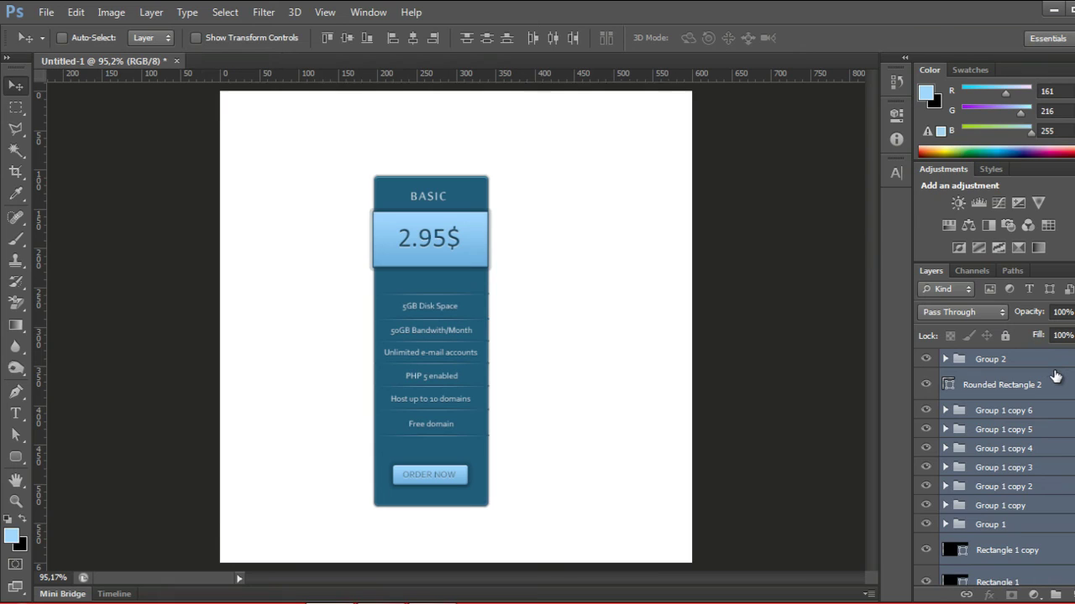
pyautogui.hotkey('ctrl', 'g')
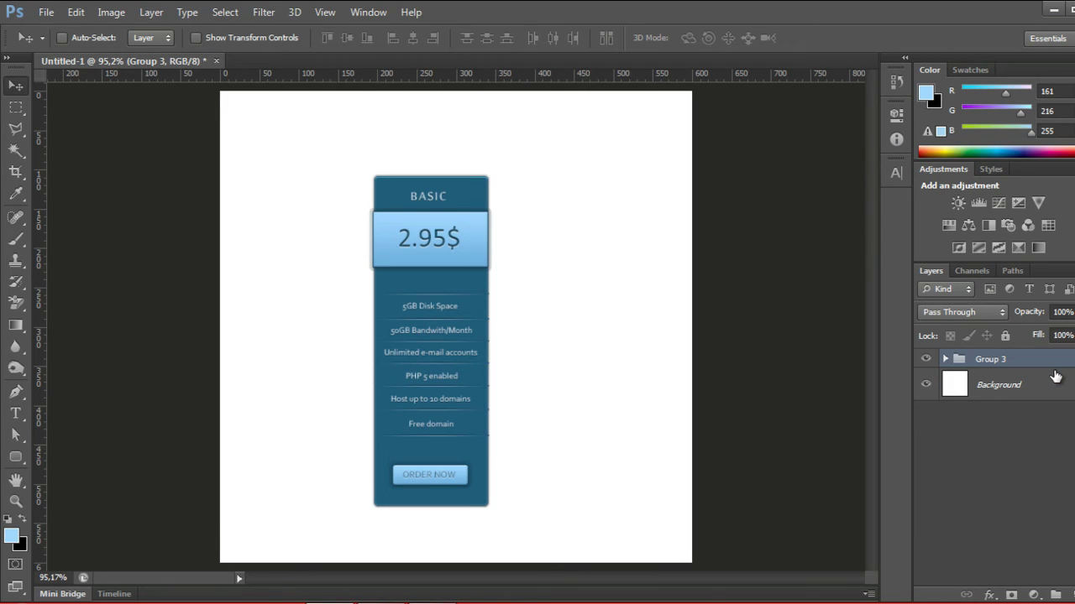
# Shift the original pricing card slightly to the left.
pyautogui.press('Left')
pyautogui.press('Left')
pyautogui.press('Left')
pyautogui.press('Left')
pyautogui.press('Left')
pyautogui.press('Left')
pyautogui.press('Left')
pyautogui.press('Left')
pyautogui.press('Left')
pyautogui.moveTo(450, 297); pyautogui.dragTo(361, 287)
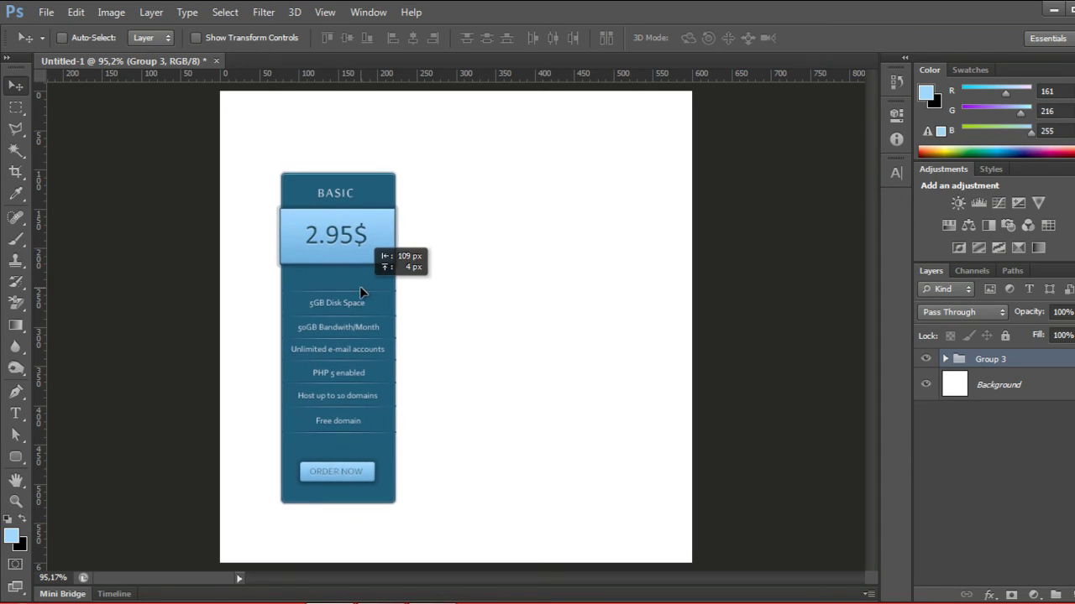
pyautogui.moveTo(359, 287); pyautogui.dragTo(343, 286)
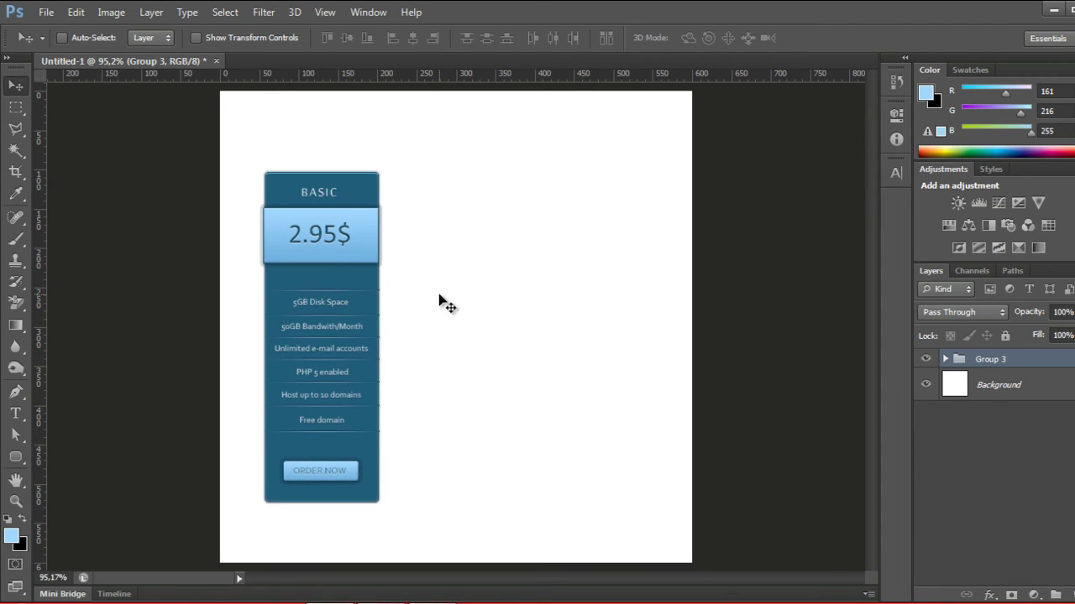
# Duplicate the pricing card group and place the copy just right of the original.
pyautogui.hotkey('ctrl', 'j')
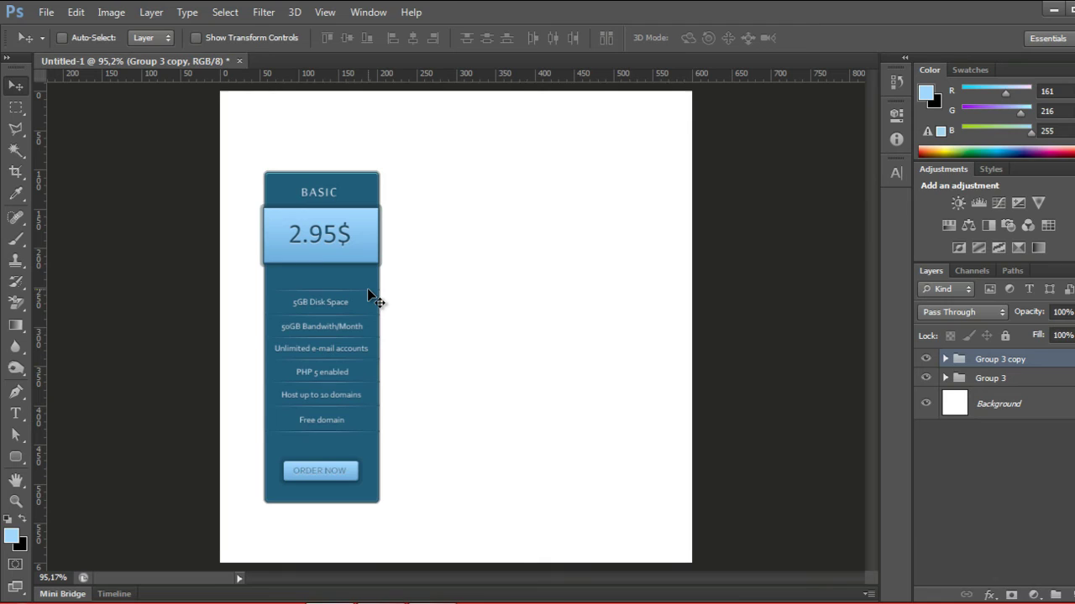
pyautogui.moveTo(367, 290); pyautogui.dragTo(492, 307)
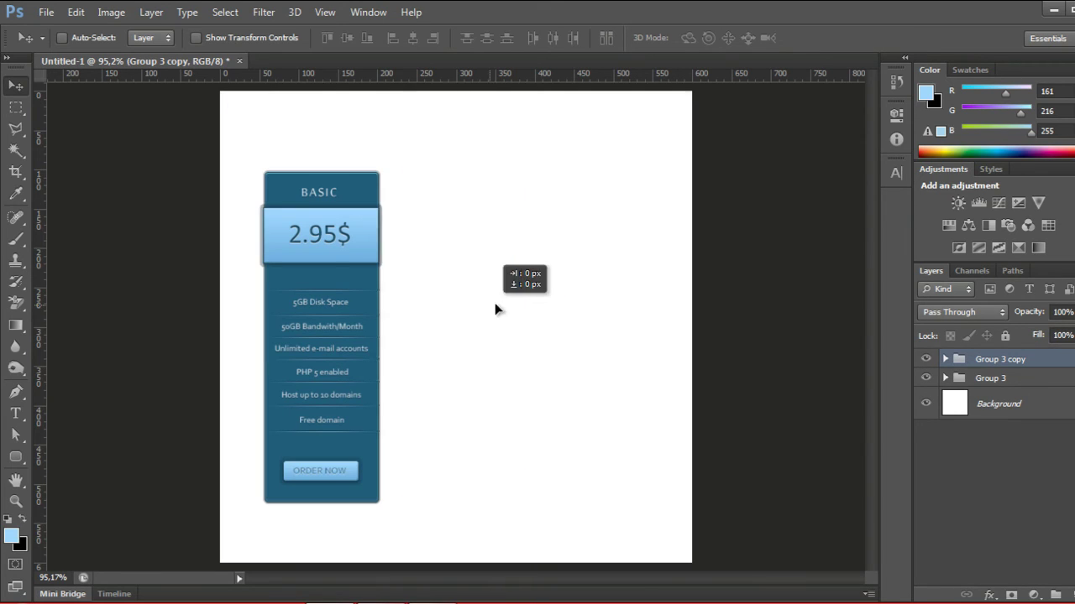
pyautogui.moveTo(492, 307); pyautogui.dragTo(561, 315)
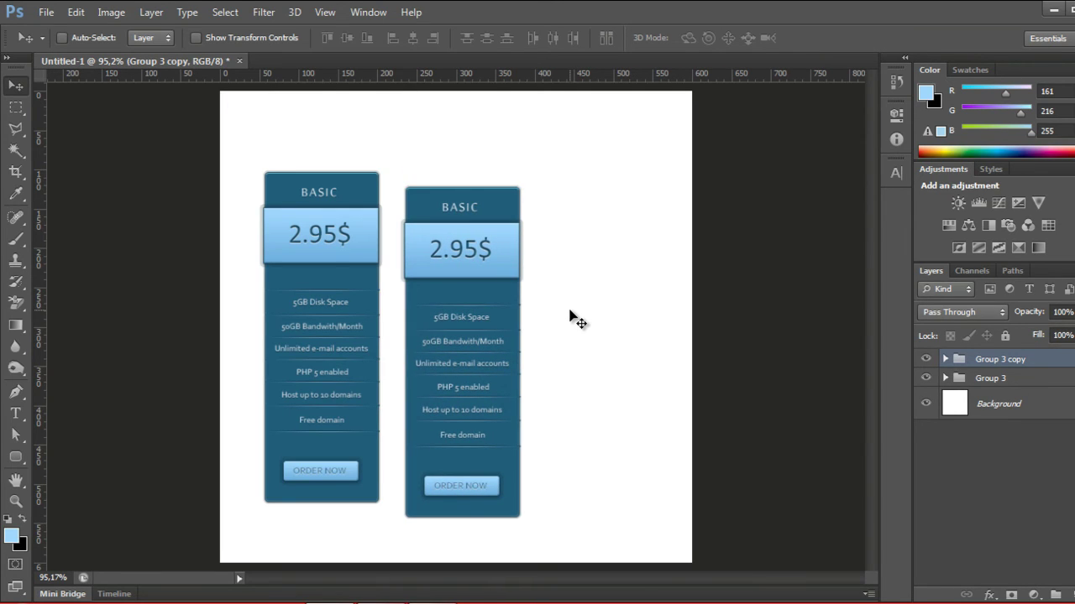
pyautogui.hotkey('ctrl', 'z')
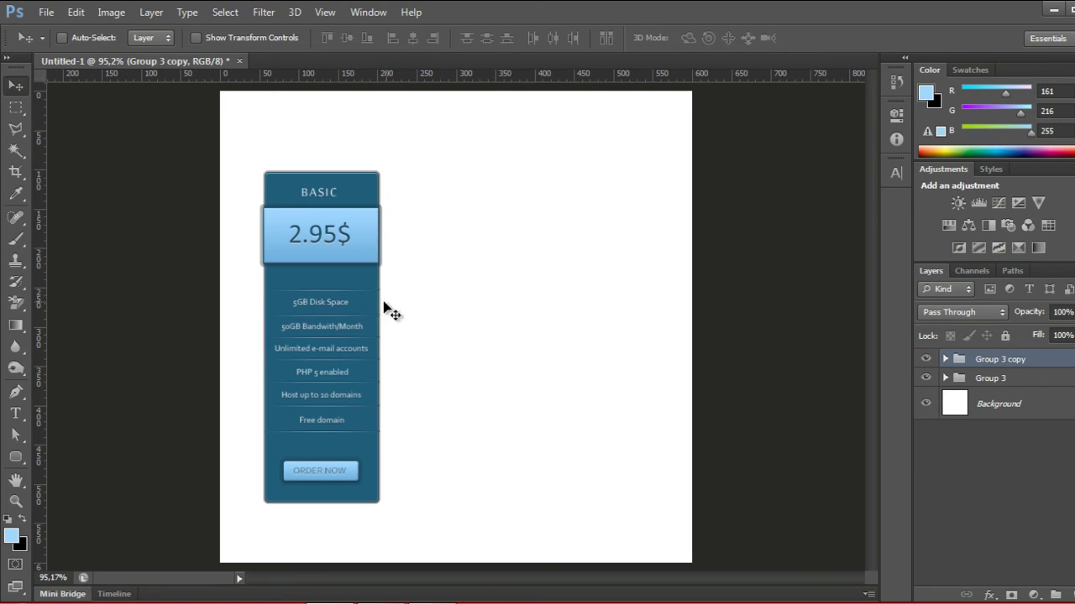
pyautogui.moveTo(364, 286); pyautogui.dragTo(467, 294)
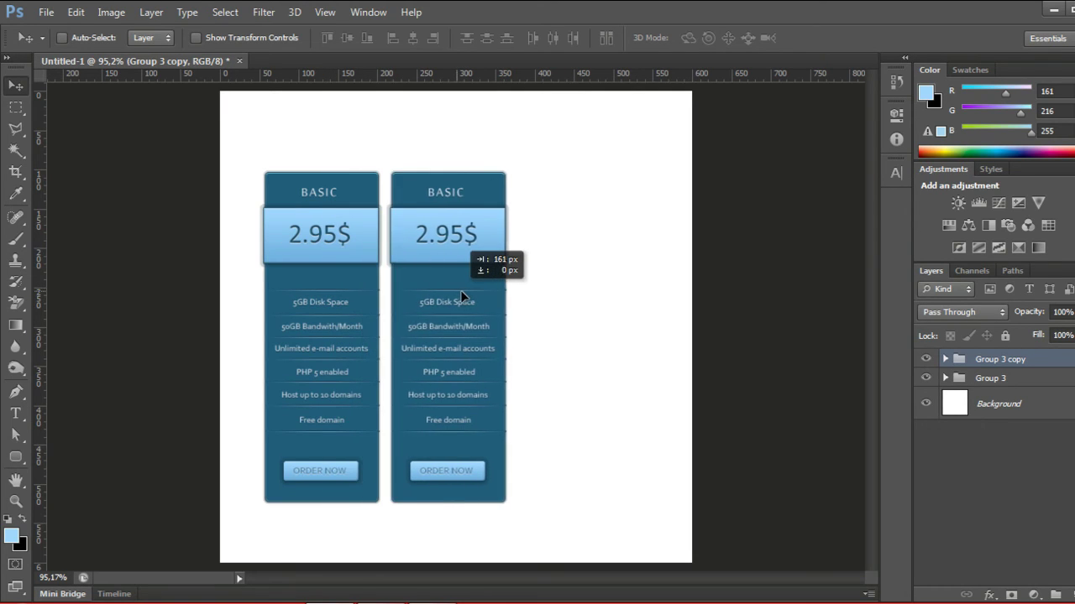
pyautogui.moveTo(468, 295); pyautogui.dragTo(475, 295)
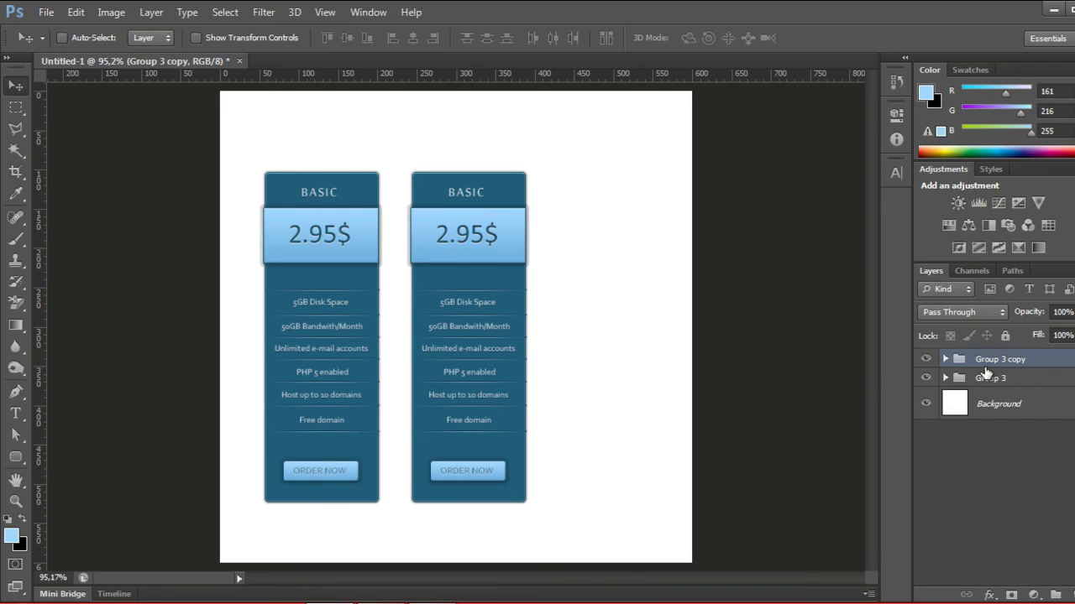
# Expand Group 3 copy and Group 2 to reveal the card's text layers.
pyautogui.click(945, 359)
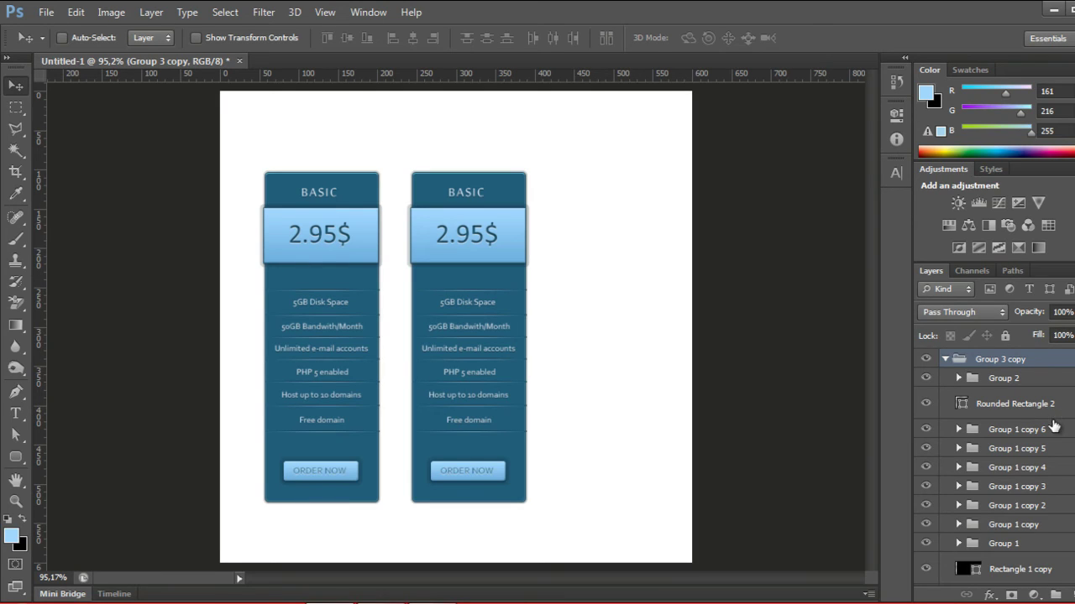
pyautogui.click(958, 378)
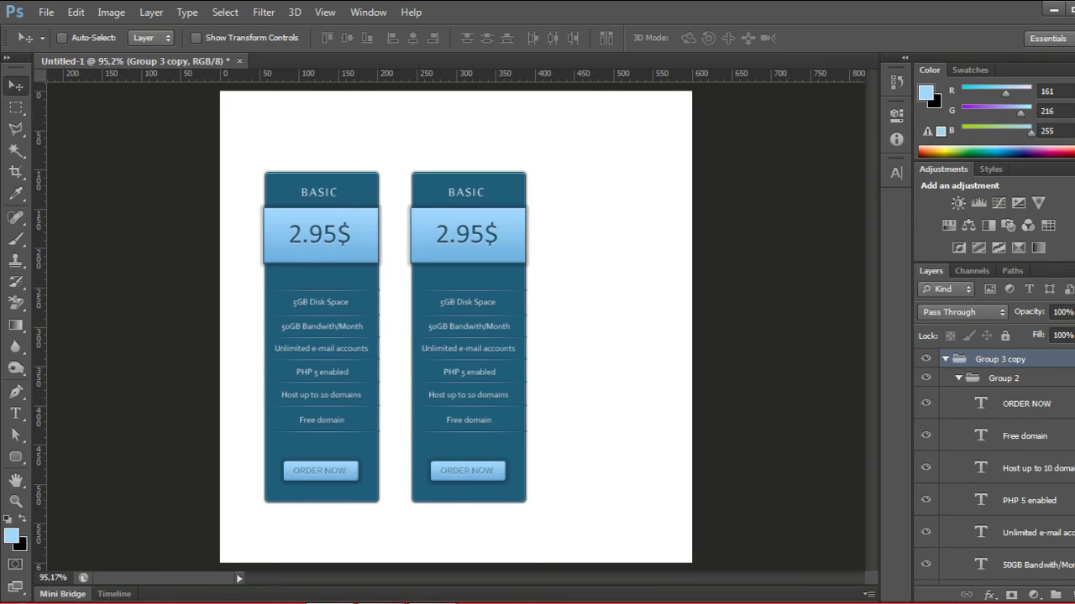
pyautogui.scroll(-2, 994, 462)
pyautogui.scroll(-3, 994, 462)
pyautogui.scroll(-2, 994, 461)
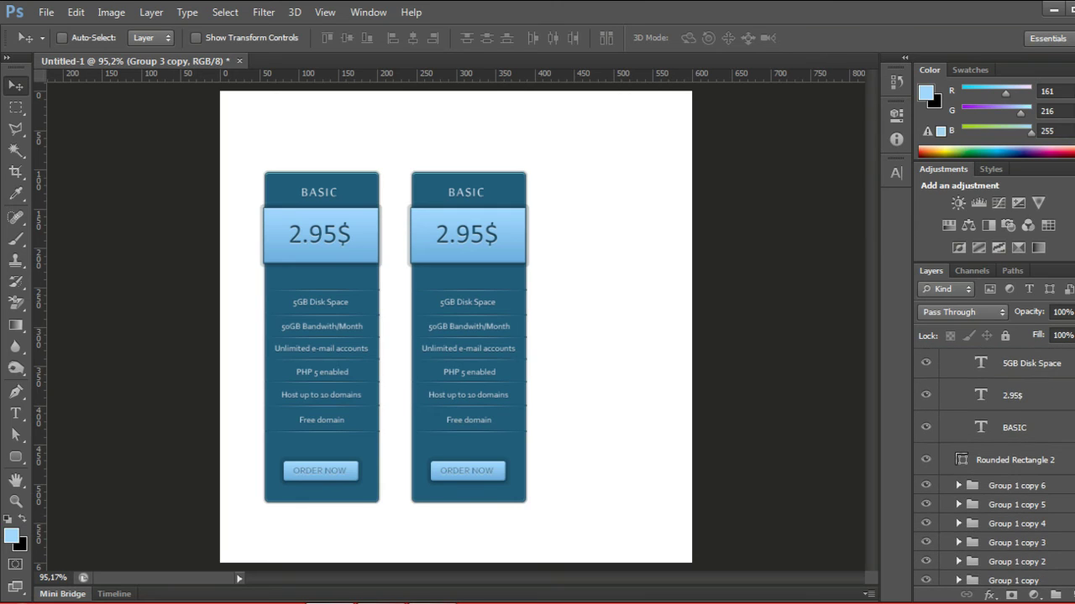
# Retitle the second card's BASIC header to STANDARD and nudge it slightly right.
pyautogui.doubleClick(981, 429)
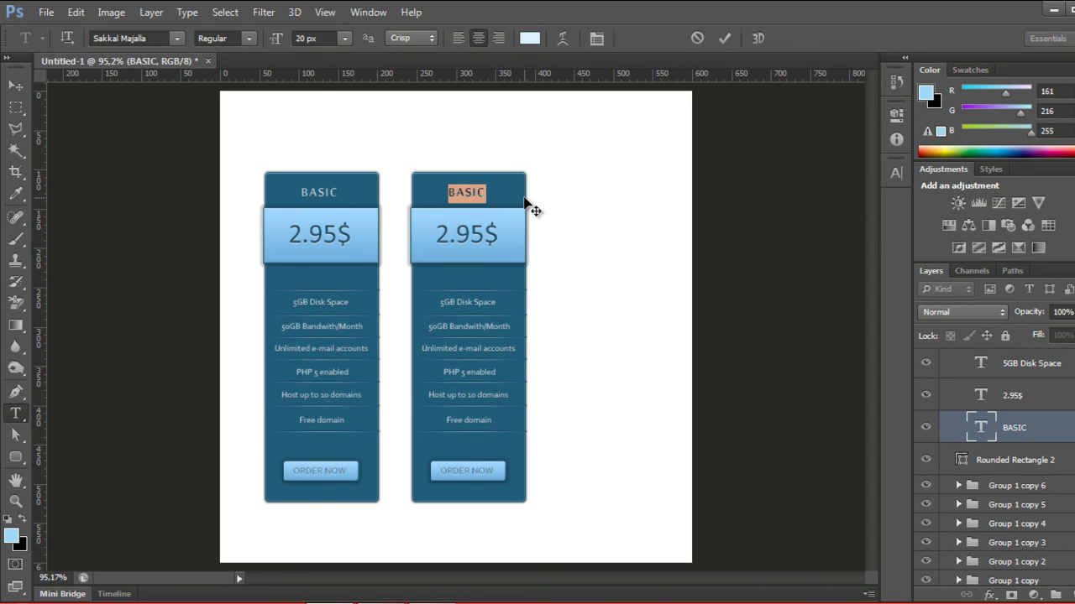
pyautogui.write('S')
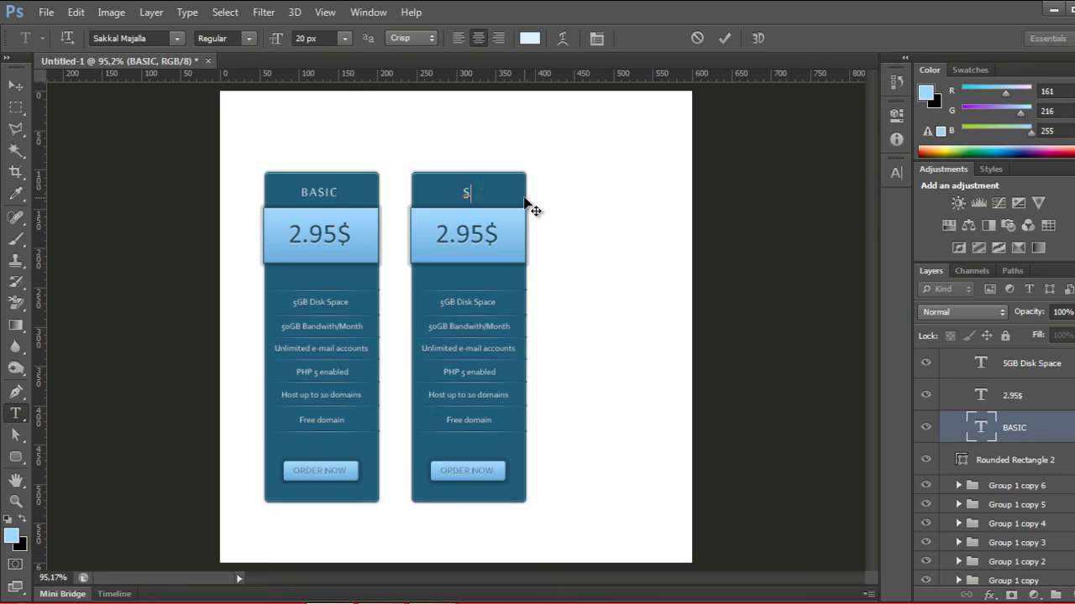
pyautogui.write('TANDARD')
pyautogui.click(724, 38)
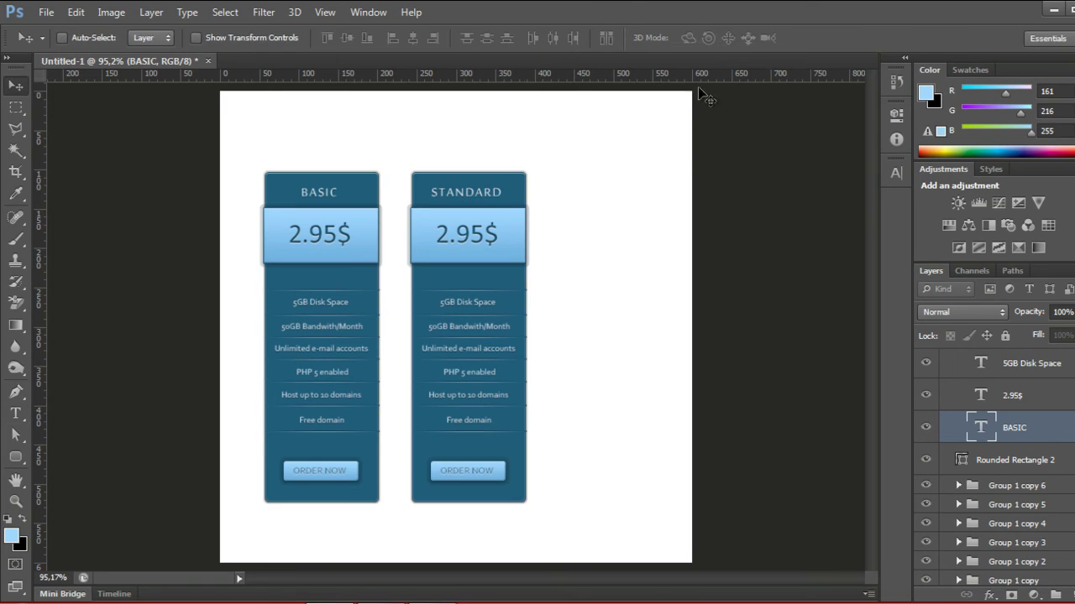
pyautogui.press('Right')
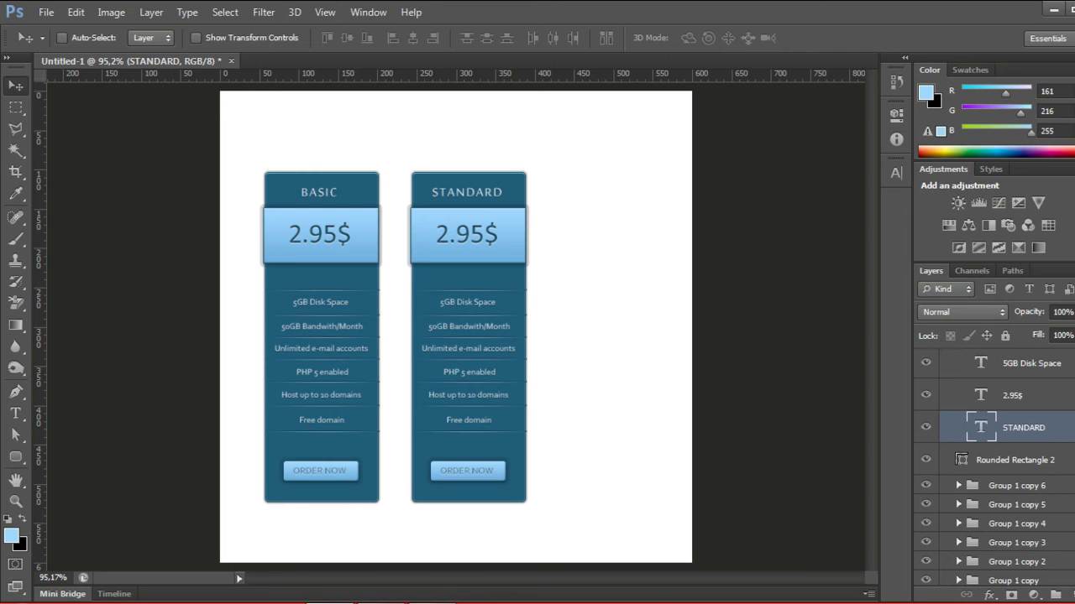
# Change the second card's price from 2.95$ to 4.95$.
pyautogui.doubleClick(1051, 402)
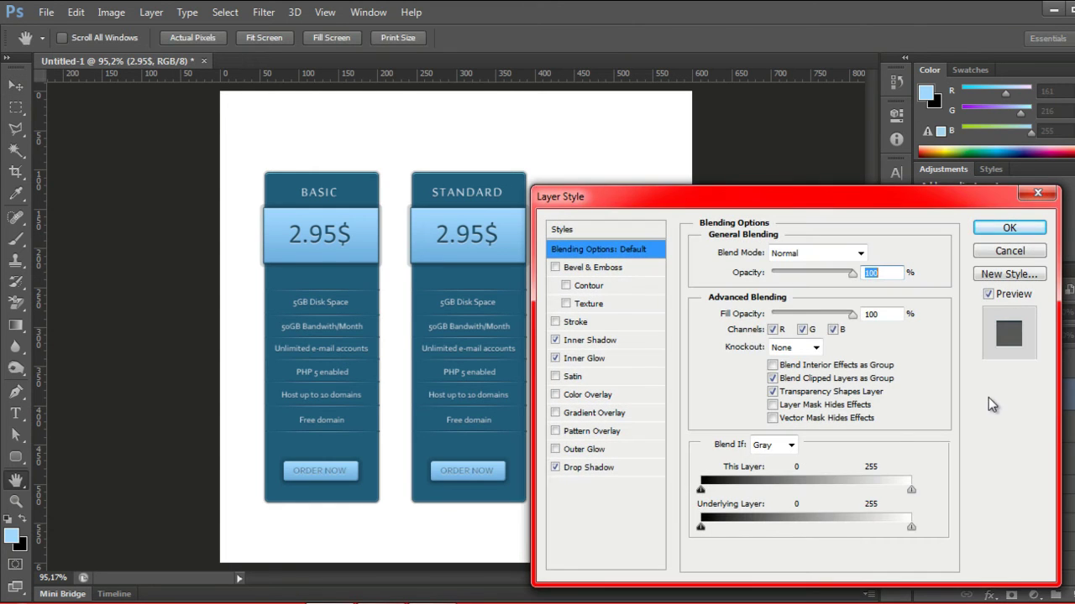
pyautogui.click(1009, 251)
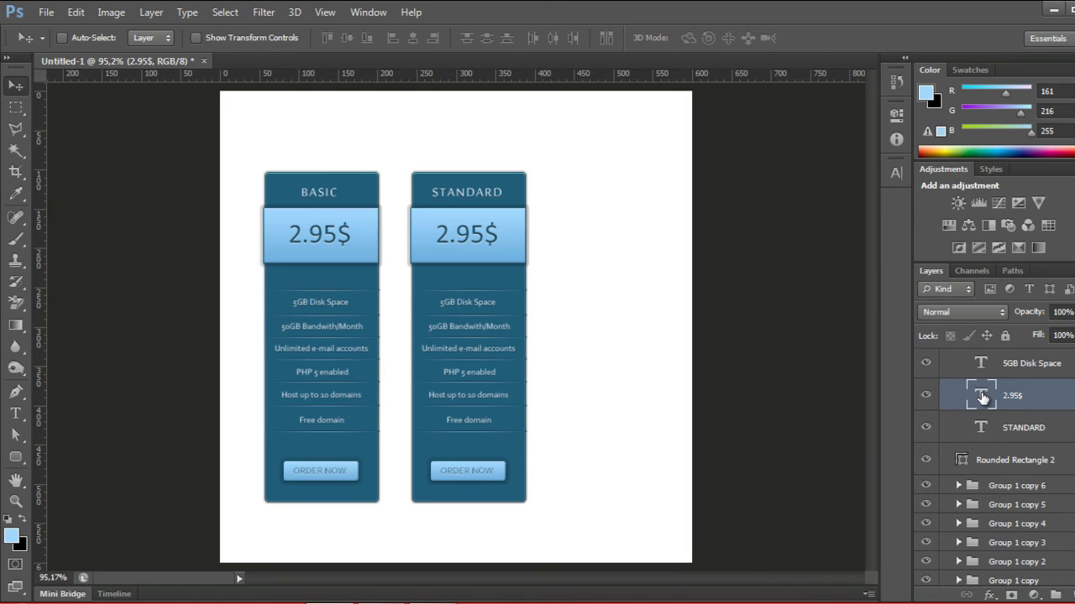
pyautogui.doubleClick(982, 397)
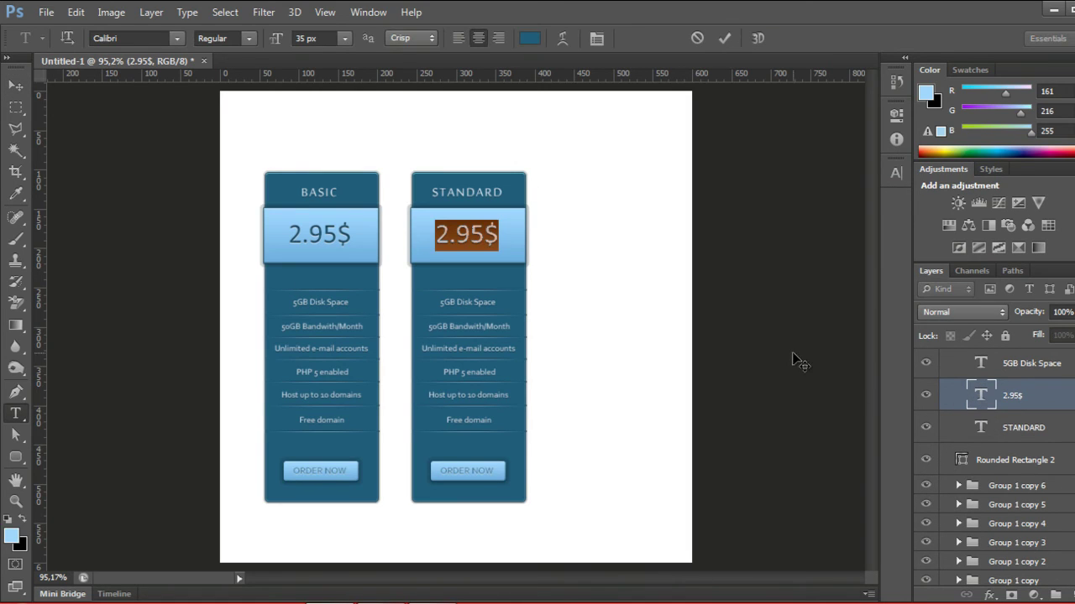
pyautogui.write('4.')
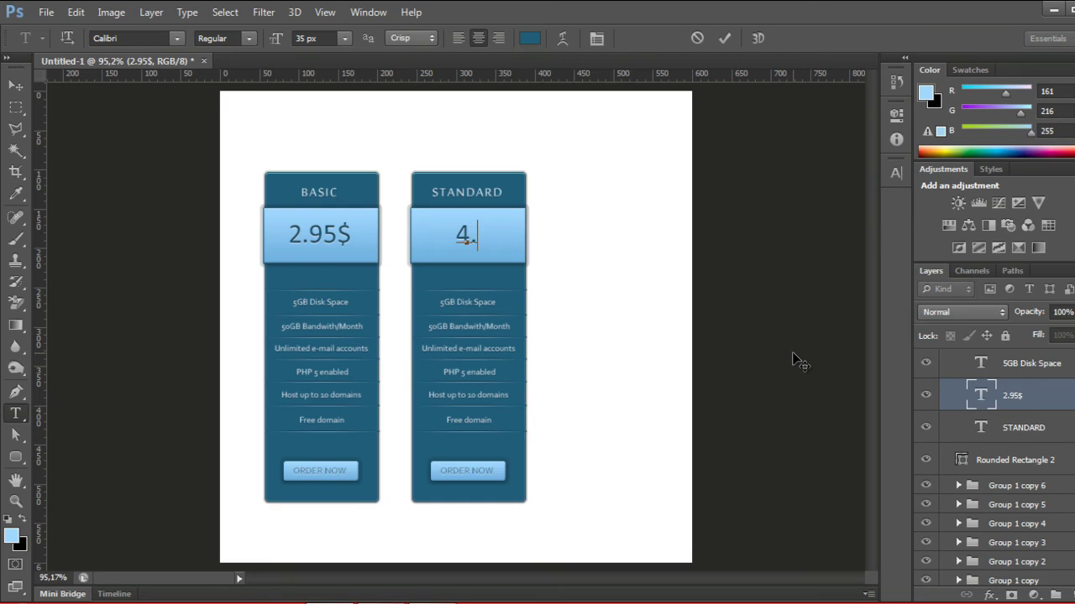
pyautogui.write('95')
pyautogui.write('$')
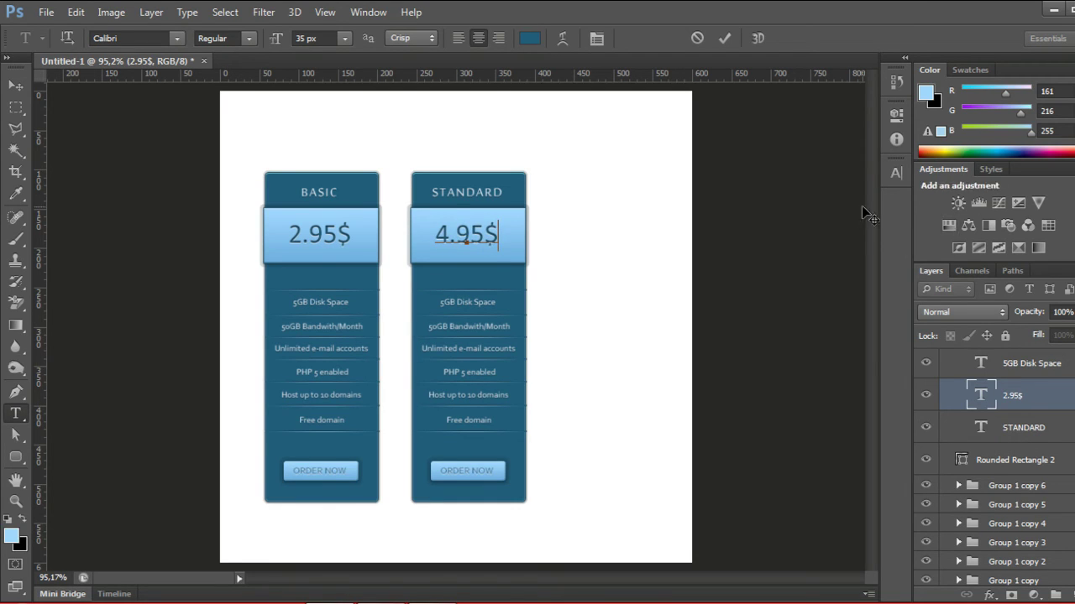
pyautogui.click(725, 39)
pyautogui.press('v')
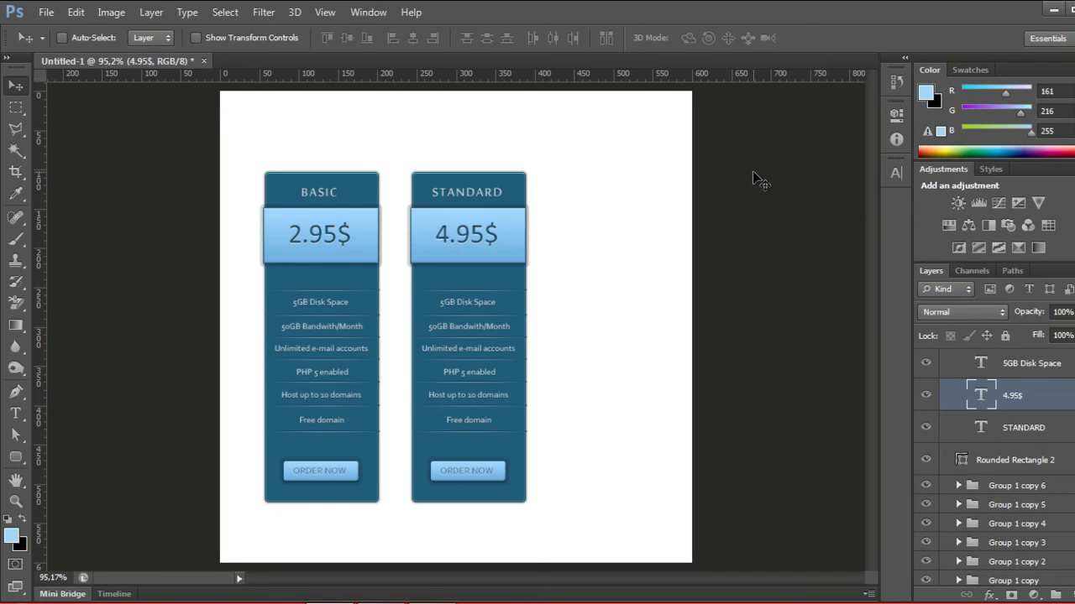
# Change the STANDARD card's disk space line to 25GB Disk Space.
pyautogui.doubleClick(988, 362)
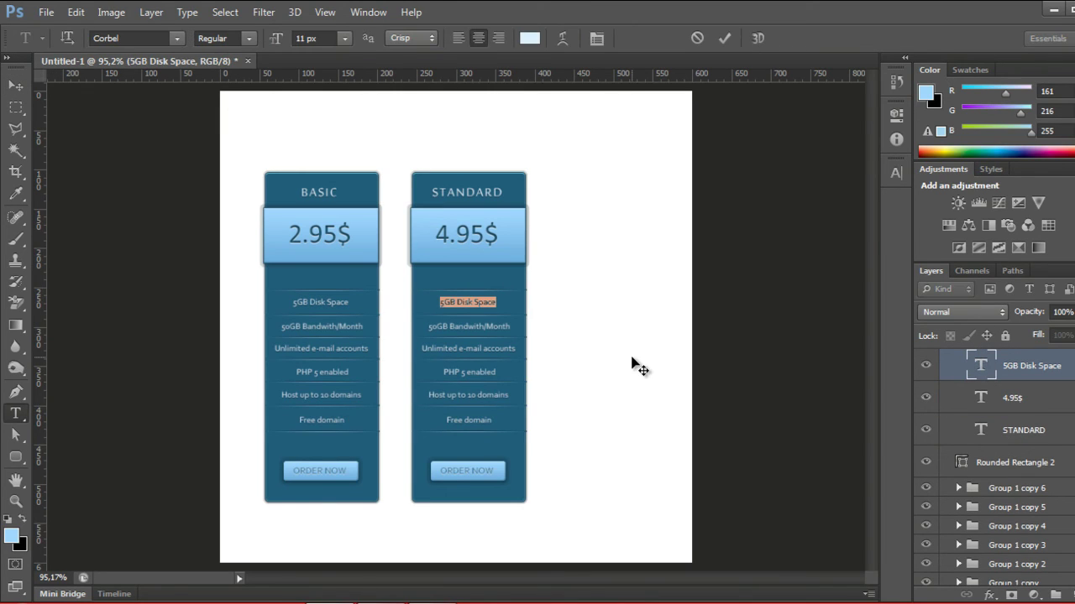
pyautogui.press('Left')
pyautogui.write('1')
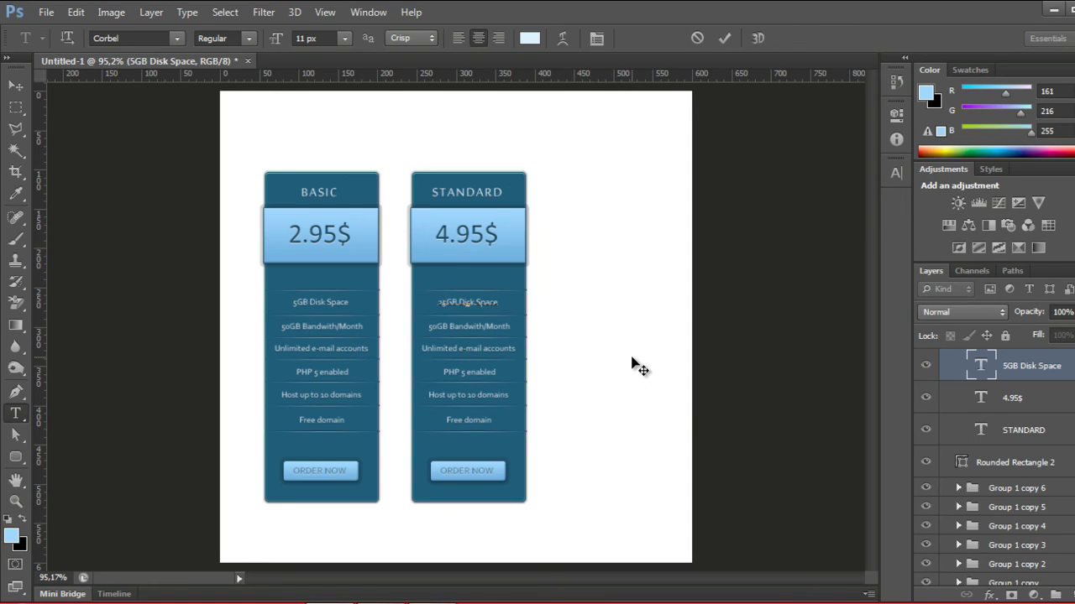
pyautogui.click(724, 38)
pyautogui.press('v')
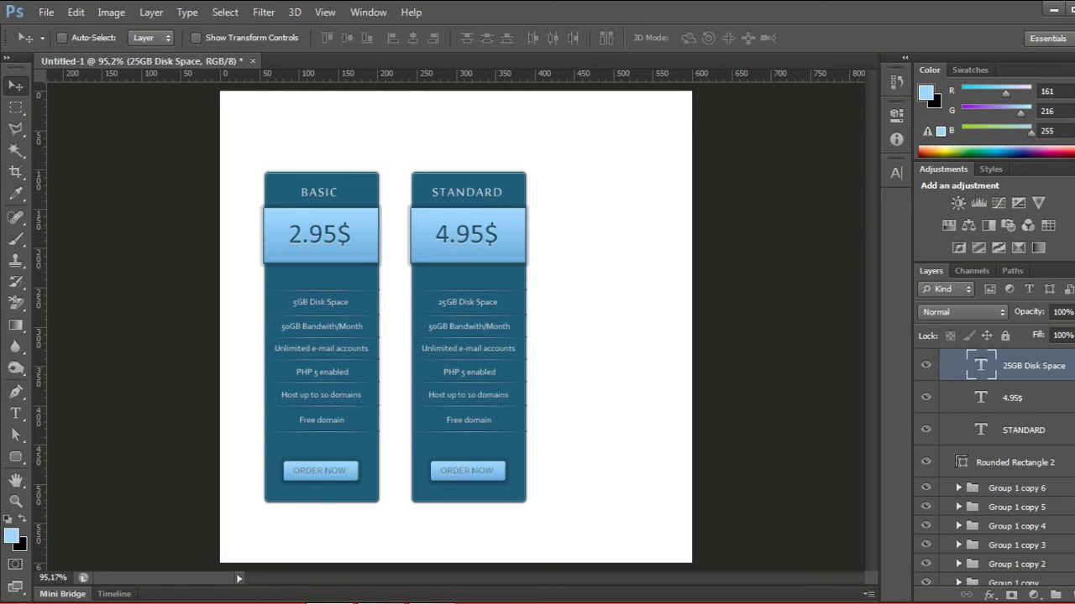
# Change the STANDARD card's bandwidth line to 250GB Bandwith/Month.
pyautogui.scroll(3, 982, 435)
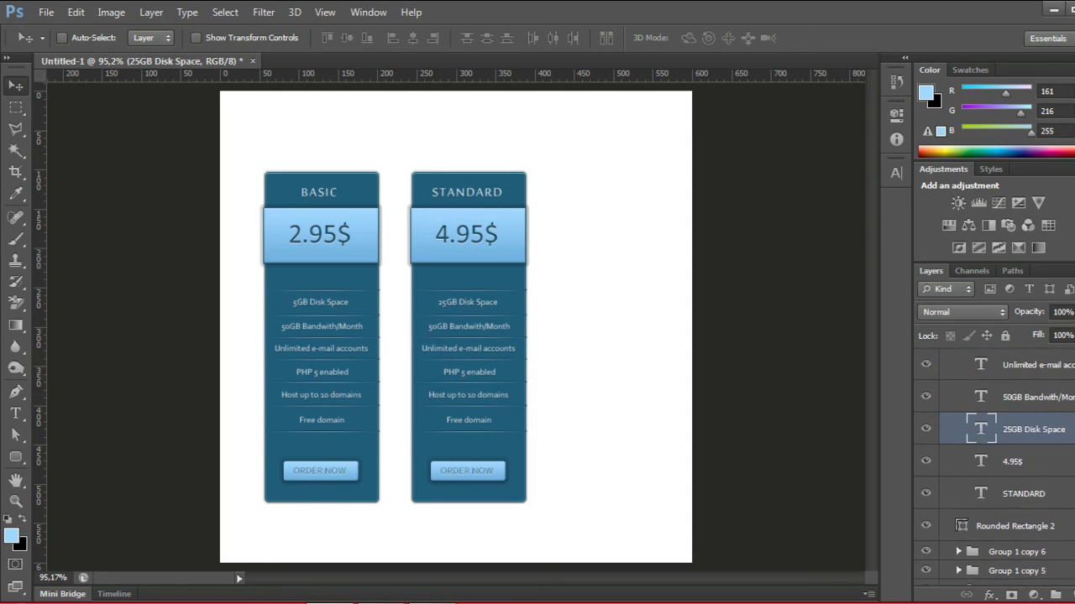
pyautogui.doubleClick(982, 435)
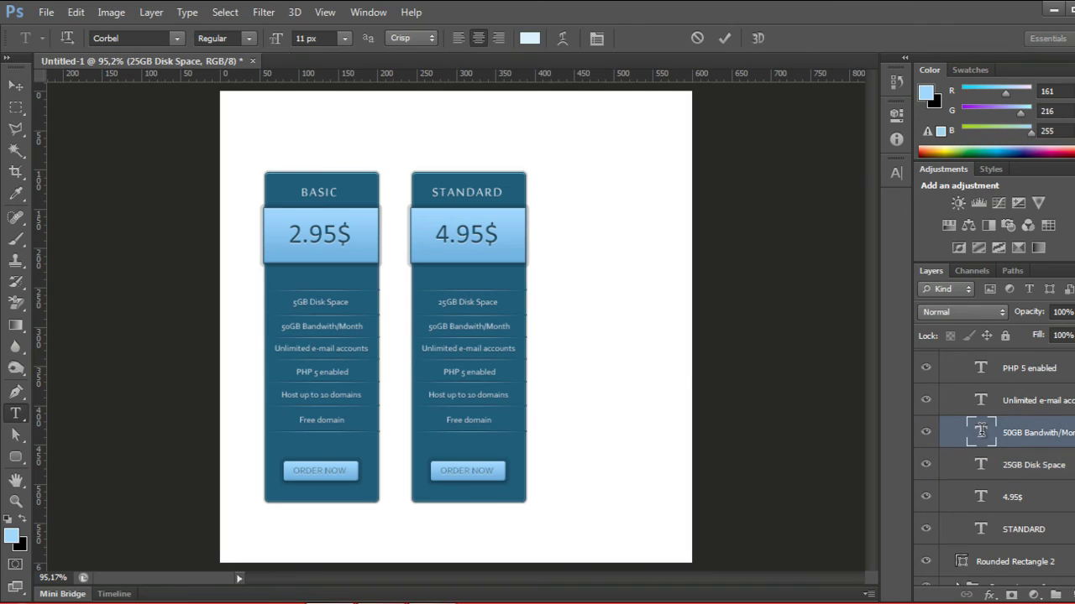
pyautogui.click(431, 327)
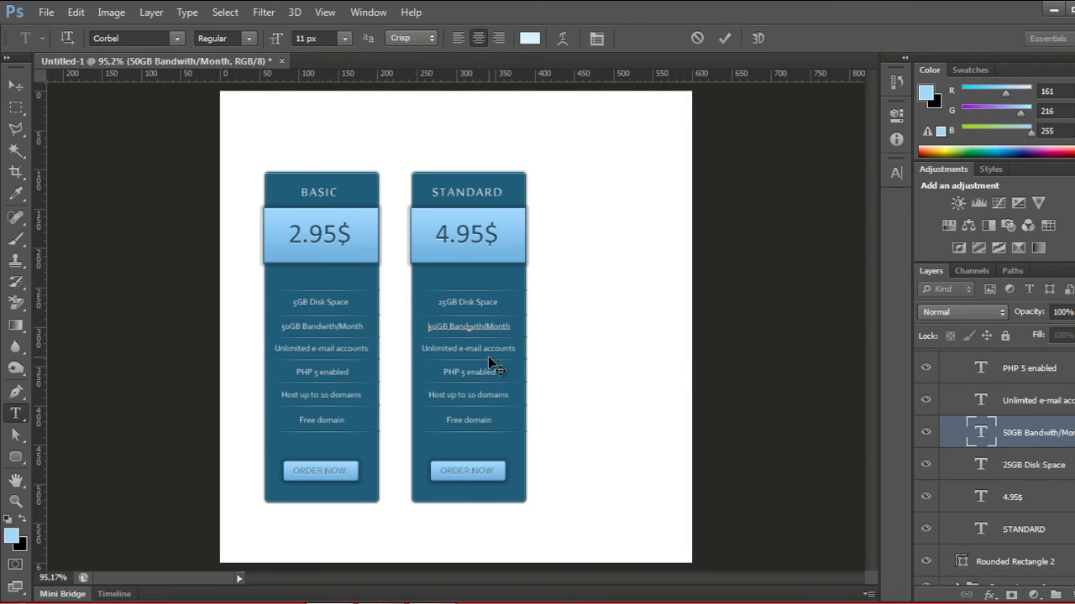
pyautogui.write('2')
pyautogui.click(724, 38)
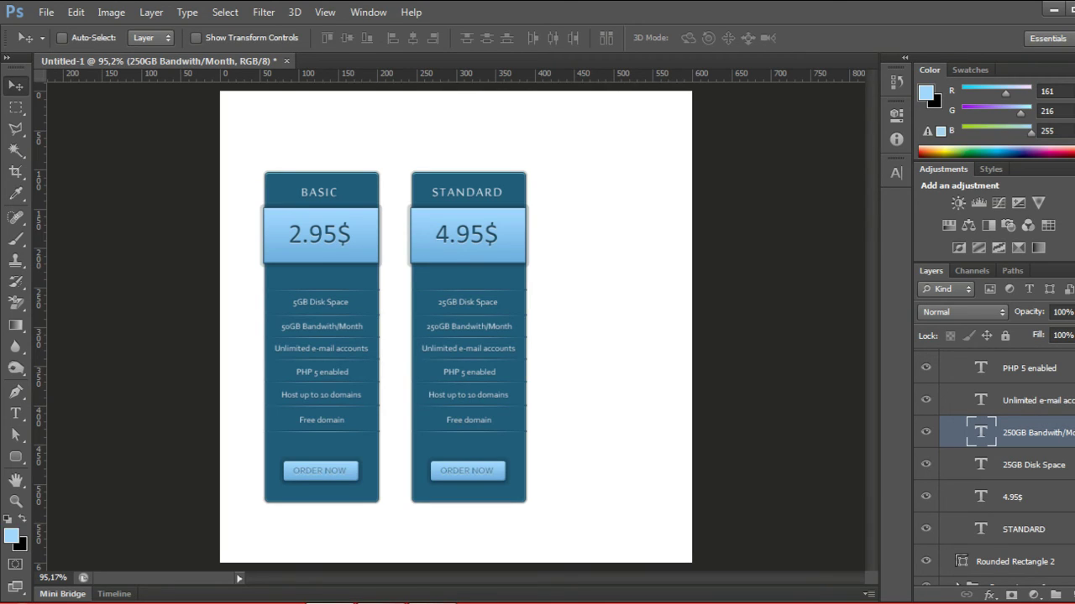
pyautogui.scroll(1, 991, 462)
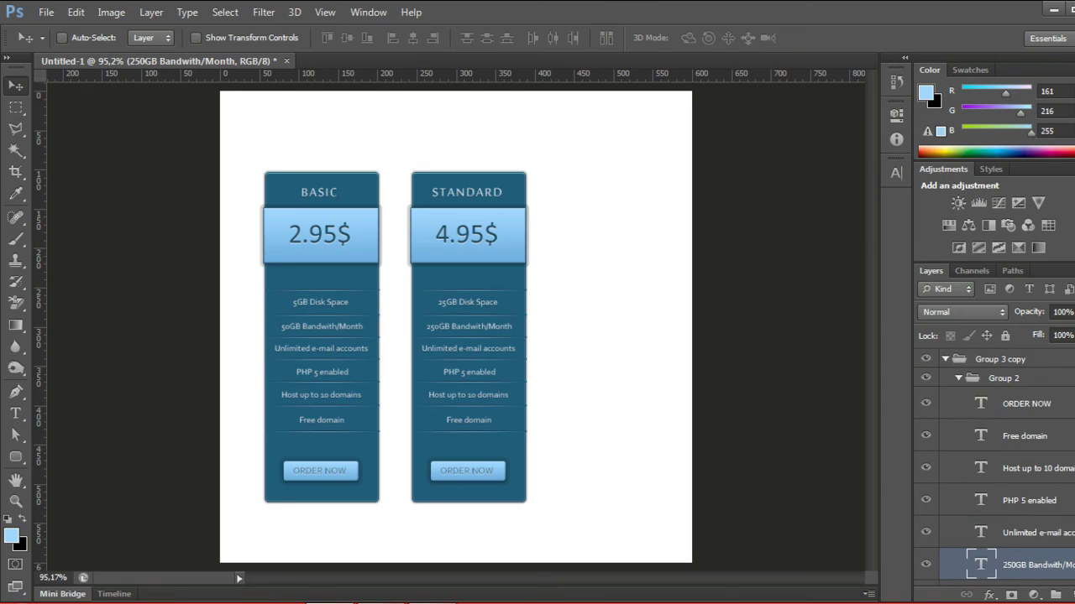
# Collapse the groups, duplicate Group 3 copy, and drag the copy right as a third column.
pyautogui.click(958, 379)
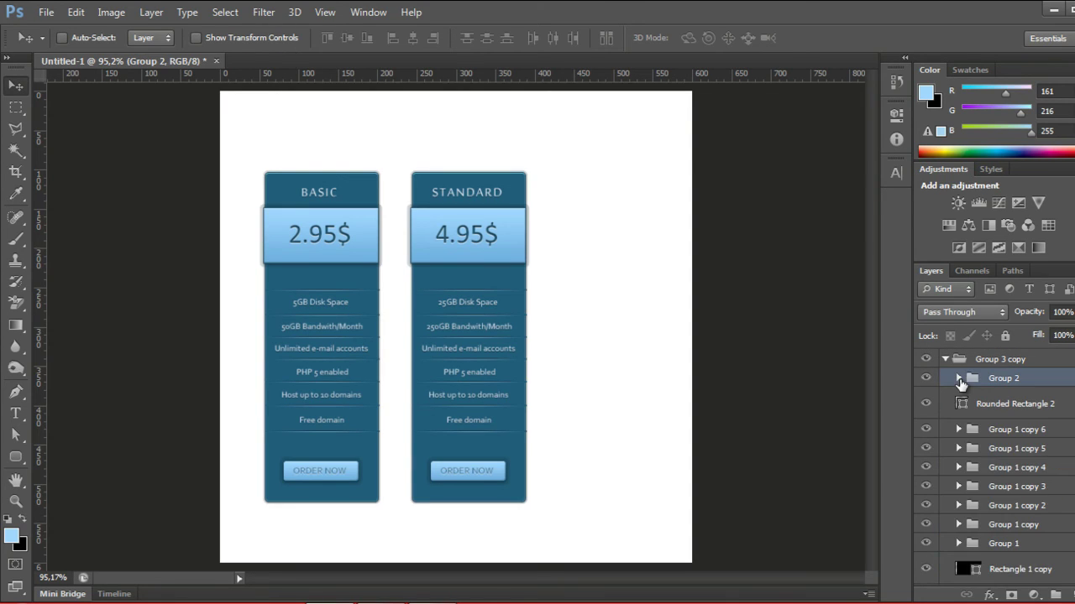
pyautogui.click(945, 359)
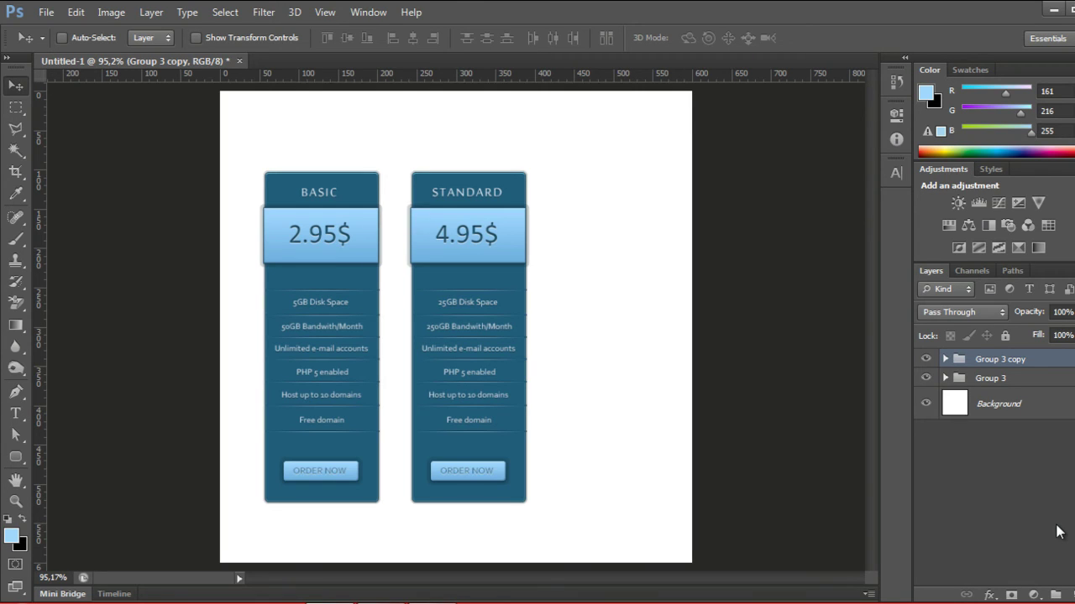
pyautogui.hotkey('ctrl', 'j')
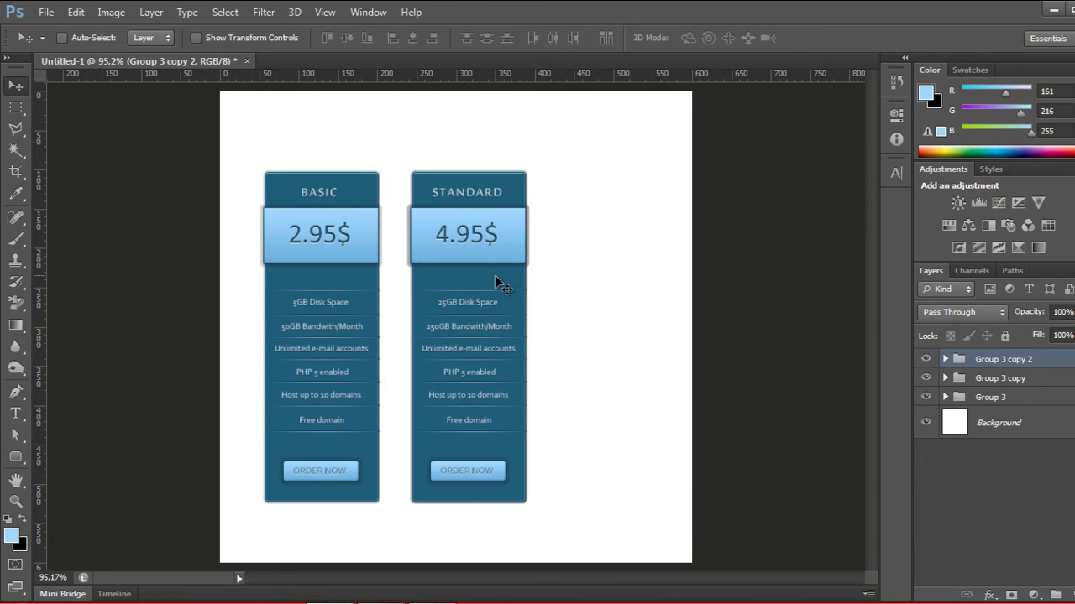
pyautogui.moveTo(540, 283); pyautogui.dragTo(637, 285)
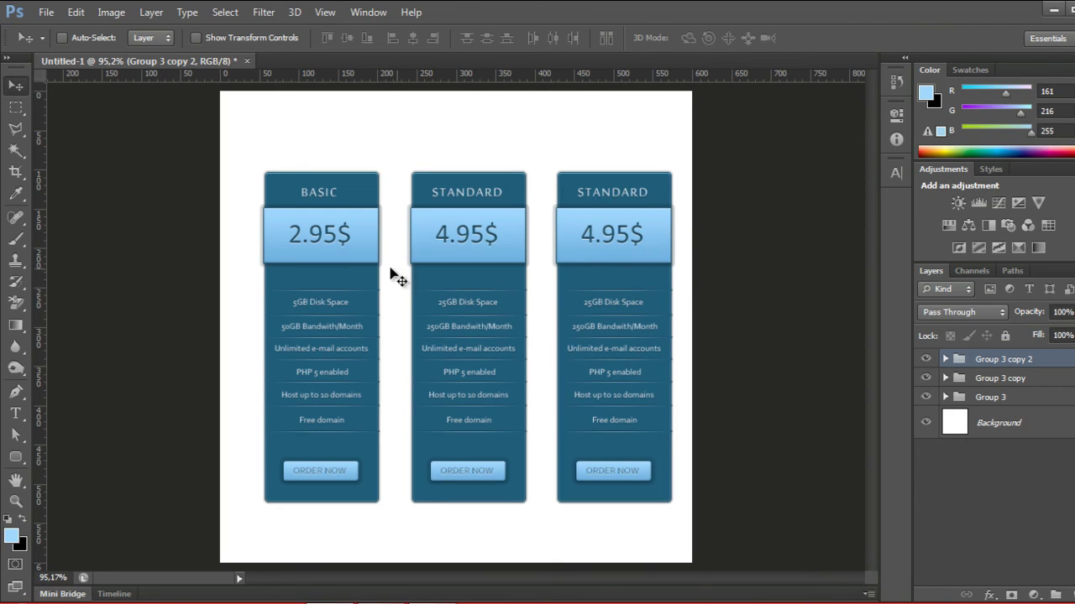
# Fine-tune the BASIC card's horizontal position with small drags and arrow-key nudges.
pyautogui.click(979, 400)
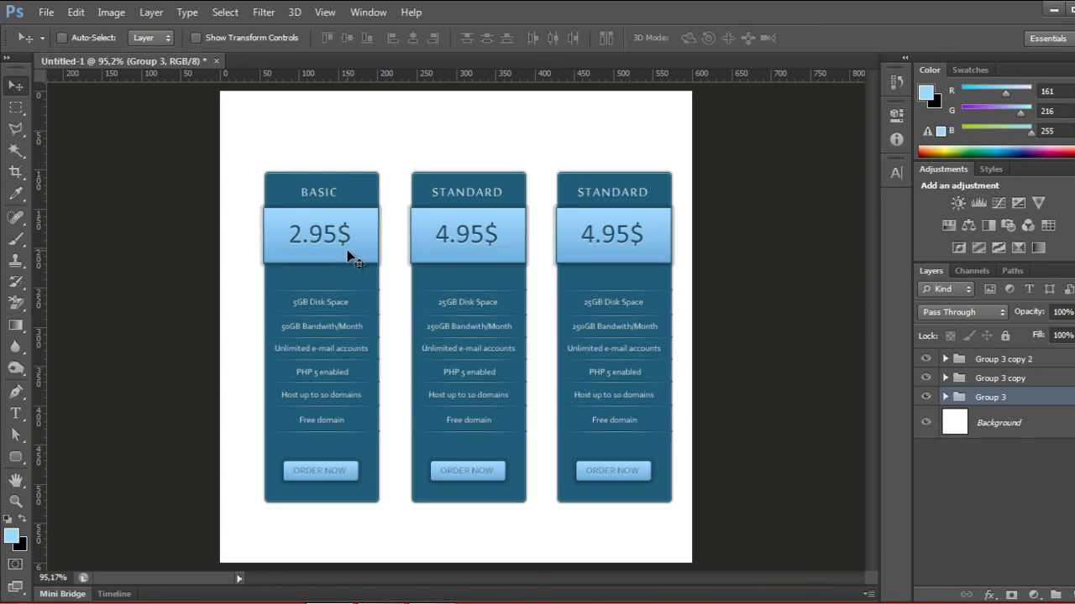
pyautogui.moveTo(344, 250); pyautogui.dragTo(318, 251)
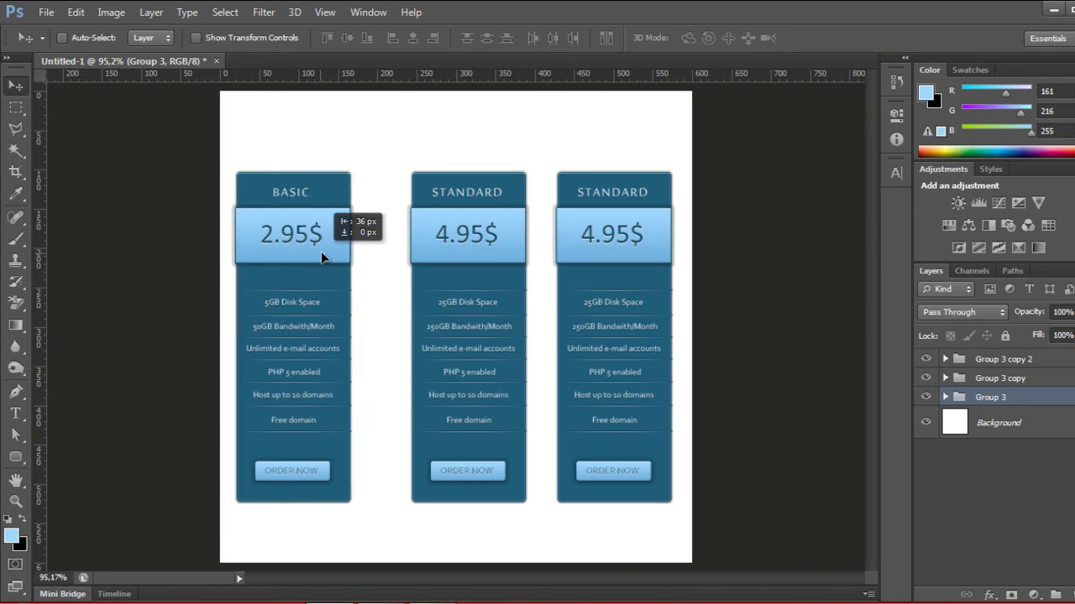
pyautogui.moveTo(319, 253); pyautogui.dragTo(350, 259)
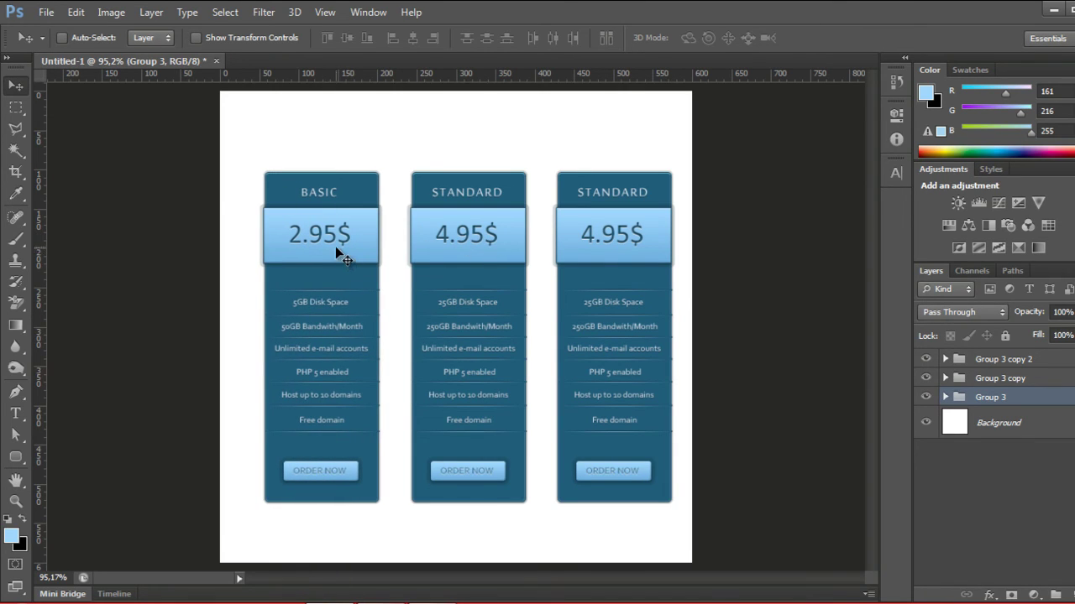
pyautogui.hotkey('shift', 'Left')
pyautogui.hotkey('shift', 'Left')
pyautogui.press('Left')
pyautogui.press('Left')
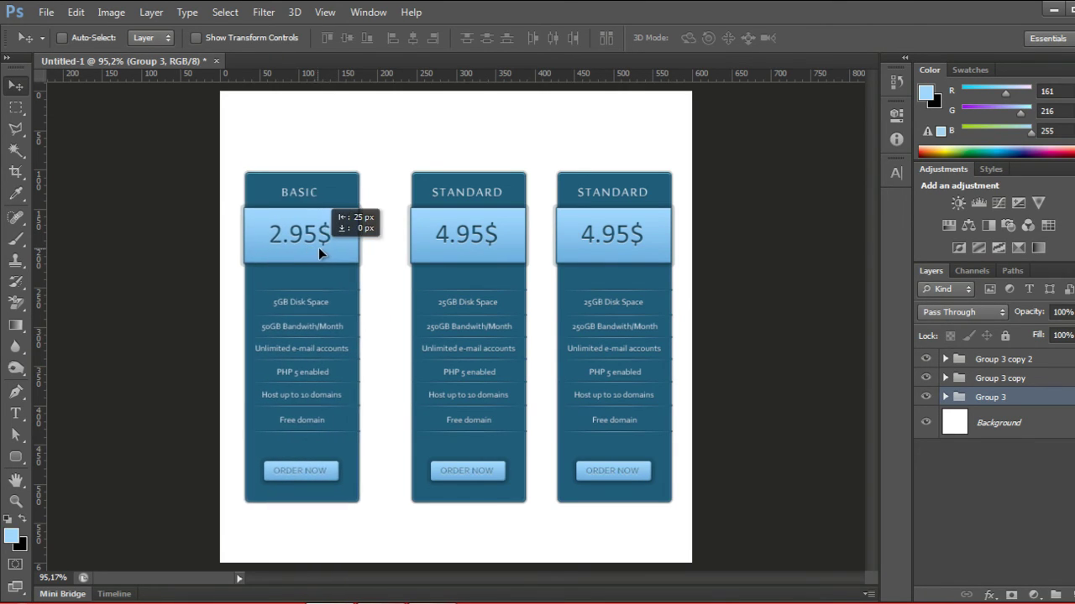
pyautogui.press('Right')
pyautogui.press('Right')
pyautogui.press('Right')
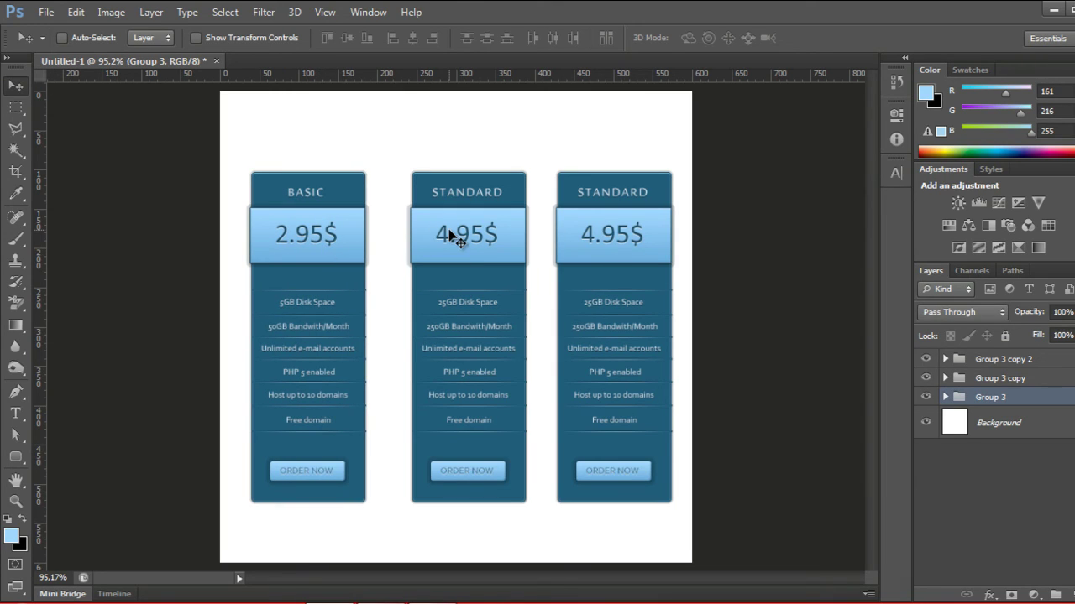
pyautogui.hotkey('shift', 'Left')
pyautogui.press('Left')
pyautogui.press('Right')
pyautogui.press('Right')
pyautogui.press('Right')
pyautogui.press('Right')
pyautogui.press('Right')
pyautogui.press('Right')
pyautogui.press('Right')
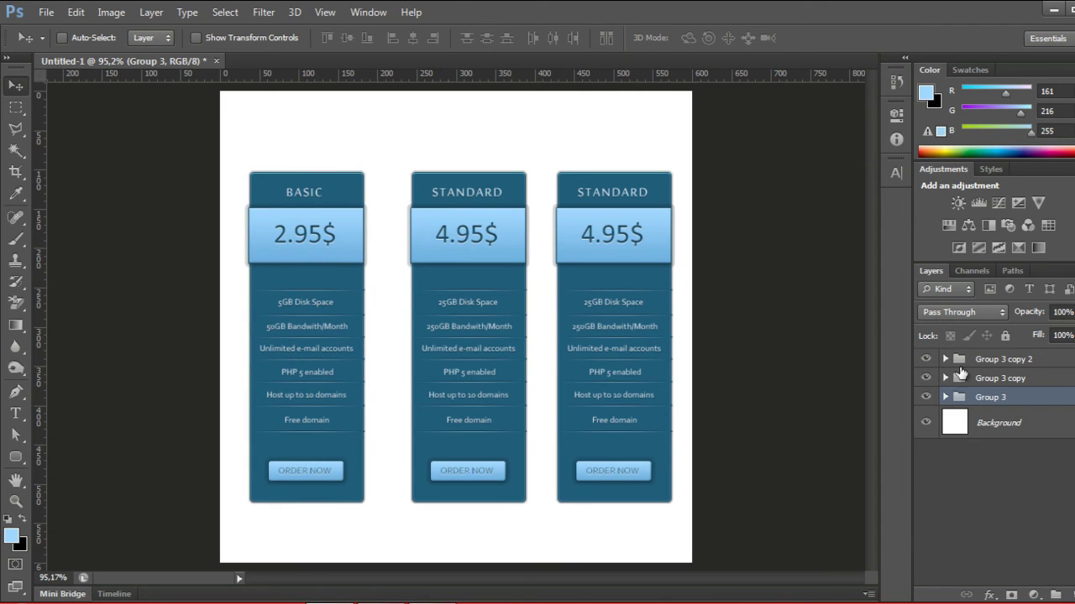
# Nudge the middle STANDARD card and the right-hand card left to even the gaps.
pyautogui.click(965, 379)
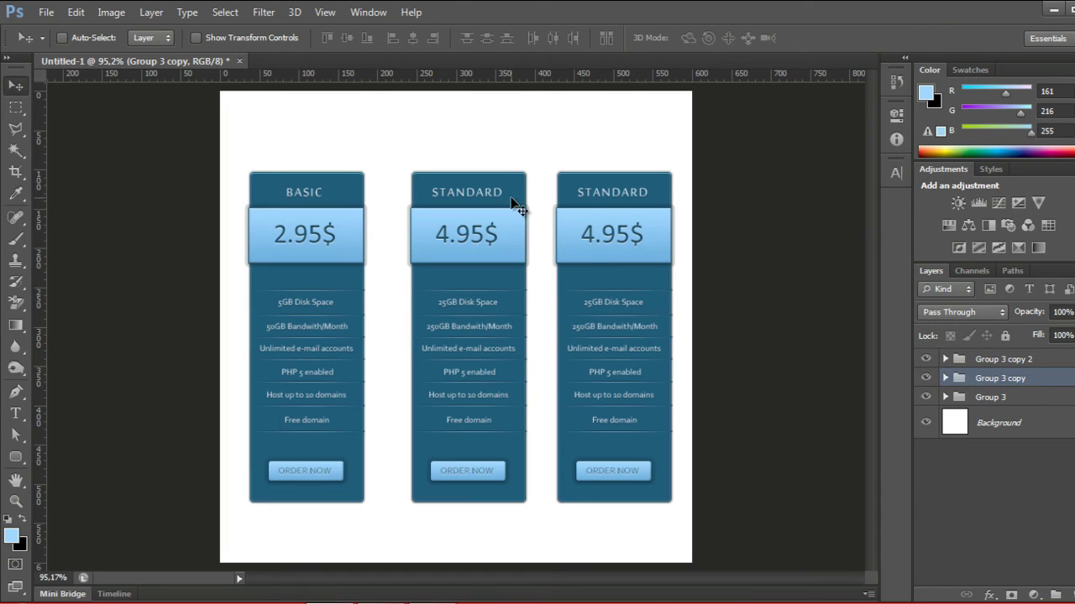
pyautogui.press('Left')
pyautogui.press('Left')
pyautogui.press('Left')
pyautogui.press('Left')
pyautogui.press('Left')
pyautogui.press('Left')
pyautogui.press('Left')
pyautogui.press('Left')
pyautogui.press('Left')
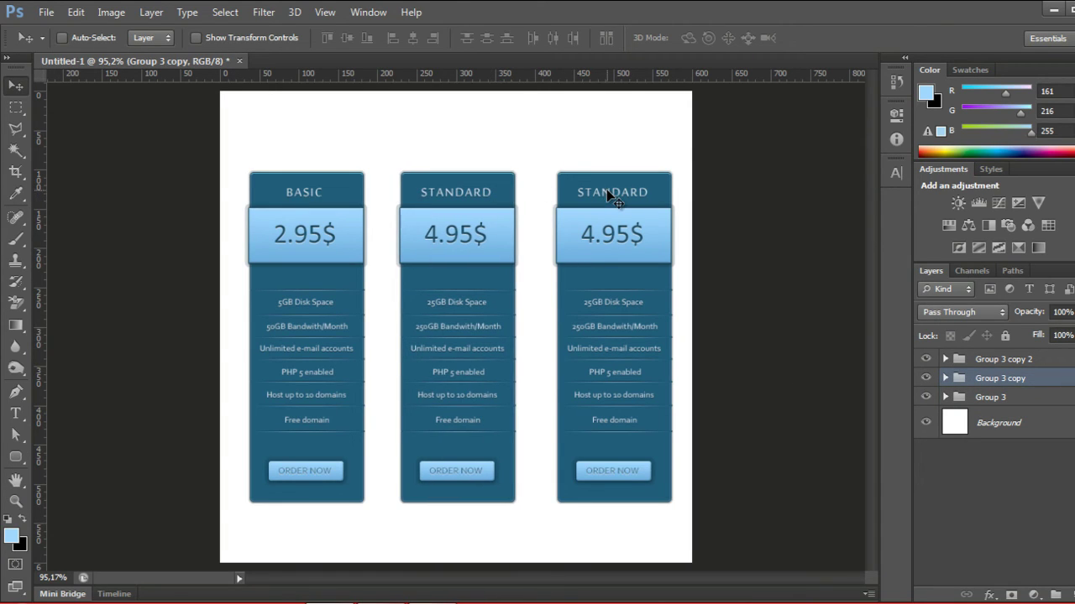
pyautogui.click(999, 359)
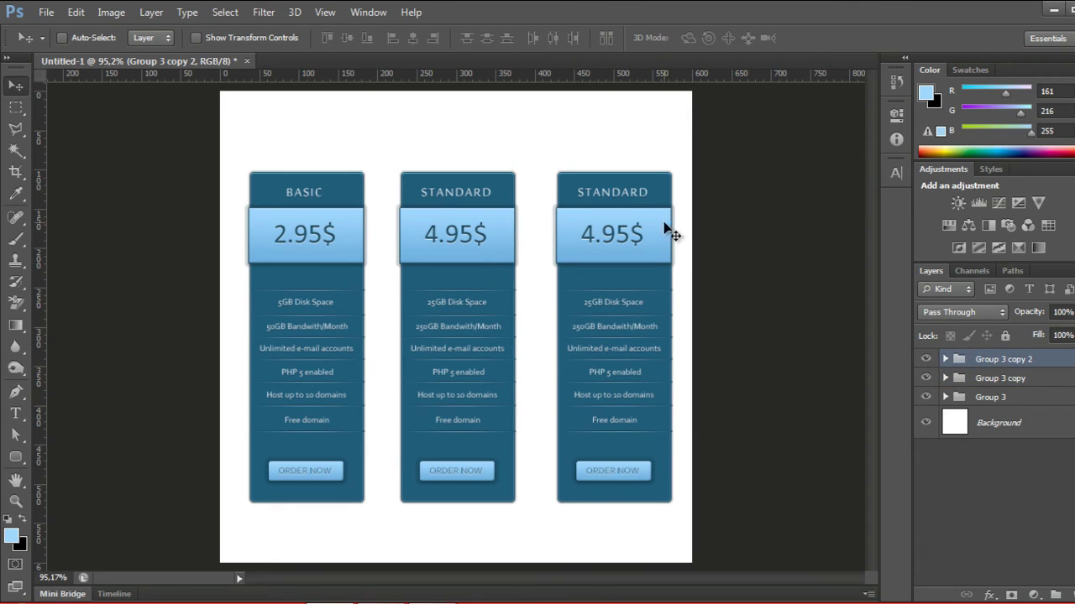
pyautogui.press('Left')
pyautogui.press('Left')
pyautogui.press('Left')
pyautogui.press('Left')
pyautogui.press('Left')
pyautogui.press('Left')
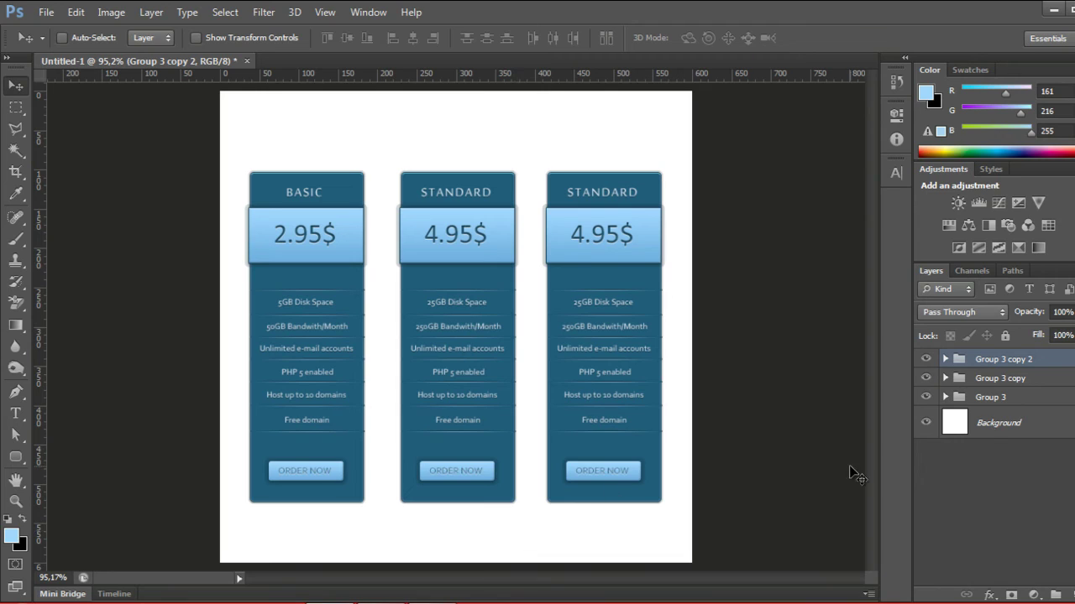
pyautogui.click(947, 360)
# Retitle the third card's header to PREMIUM and nudge it slightly right and up.
pyautogui.click(958, 379)
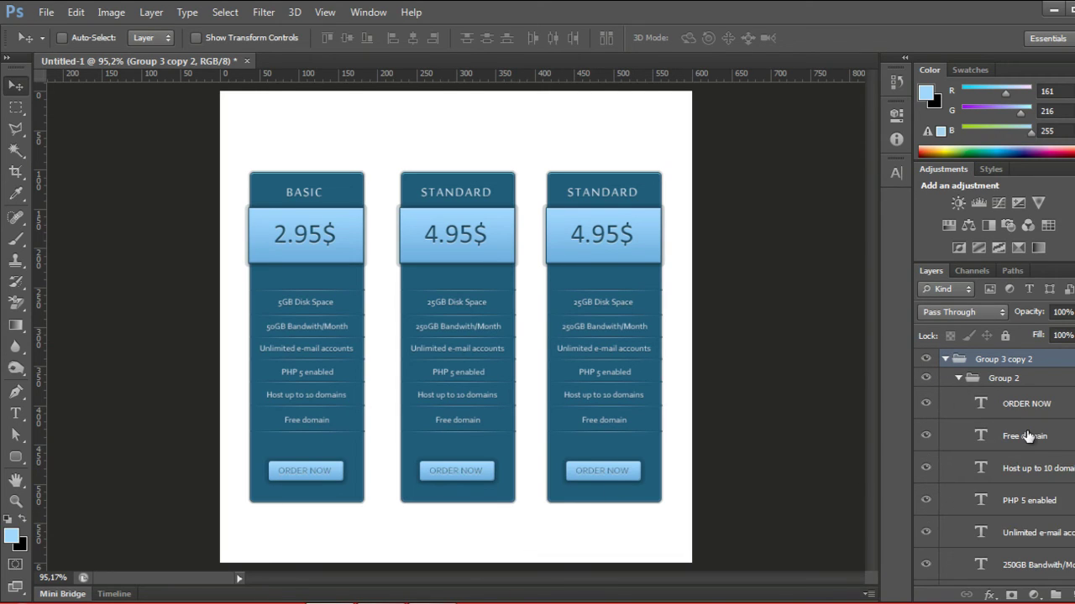
pyautogui.scroll(-5, 991, 470)
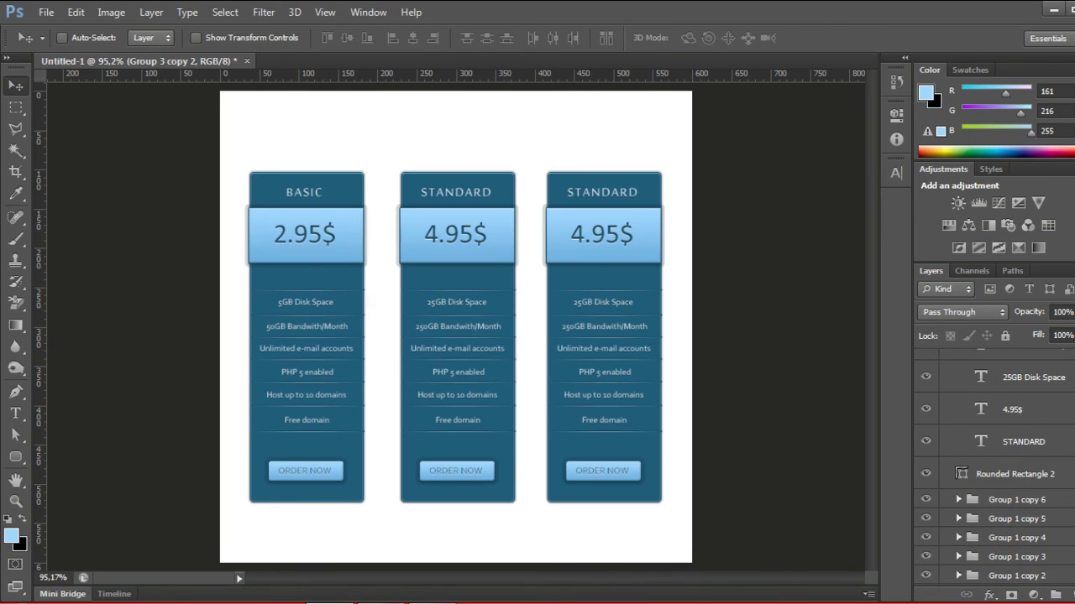
pyautogui.doubleClick(981, 442)
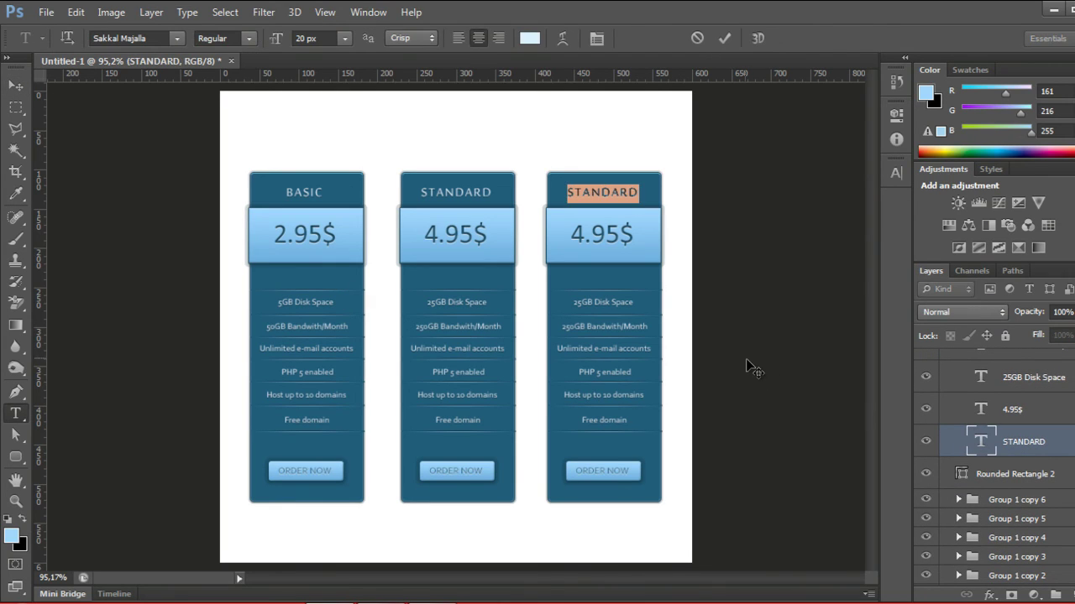
pyautogui.write('PRE')
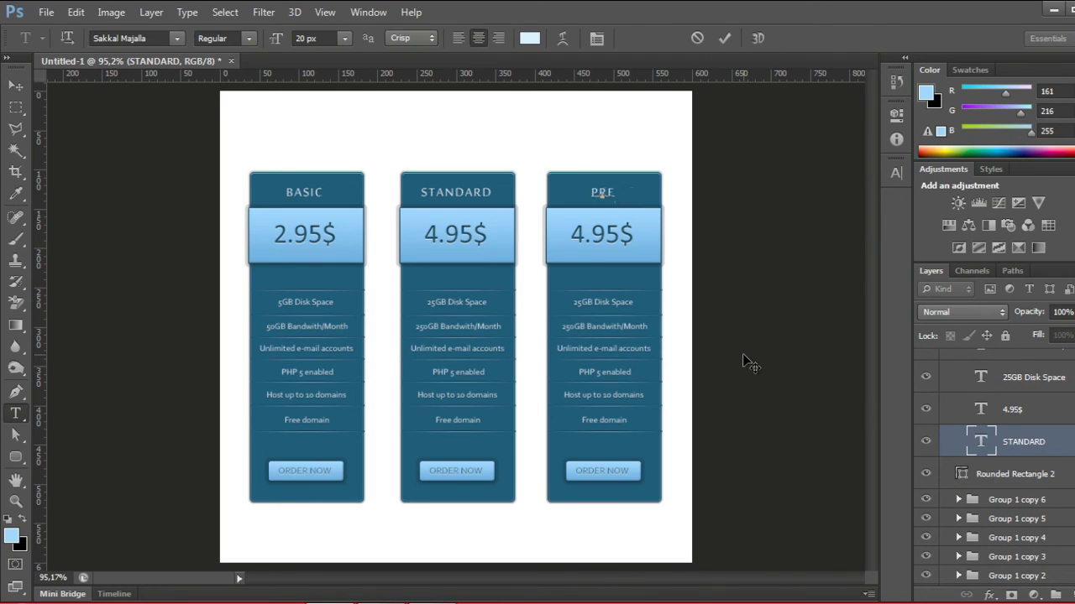
pyautogui.write('MIUM')
pyautogui.click(725, 38)
pyautogui.press('v')
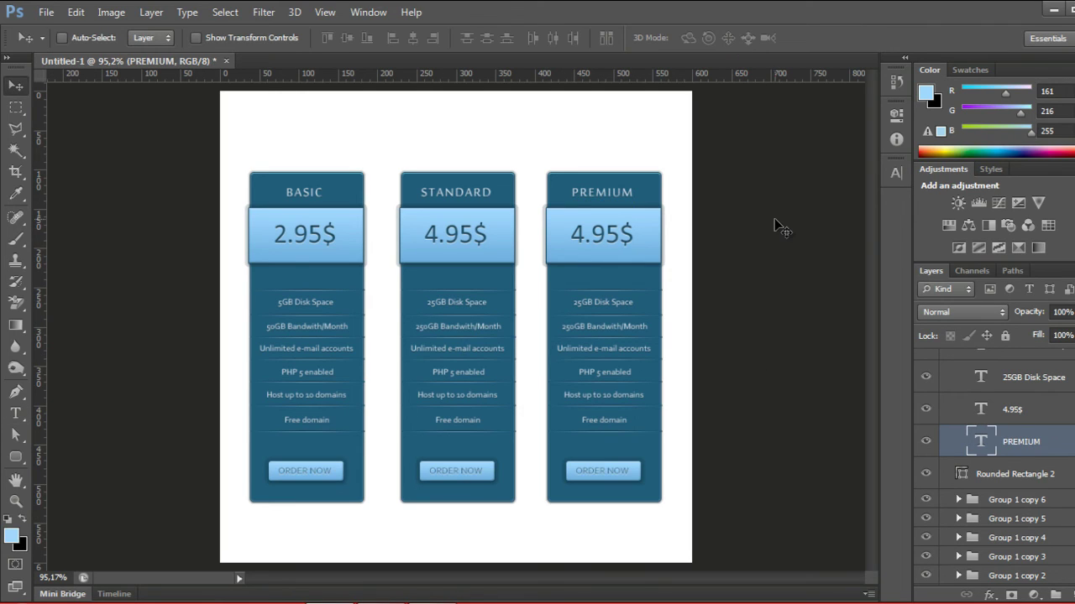
pyautogui.press('Right')
pyautogui.press('Right')
pyautogui.press('Up')
# Change the third card's price from 4.95$ to 9.95$.
pyautogui.click(981, 410)
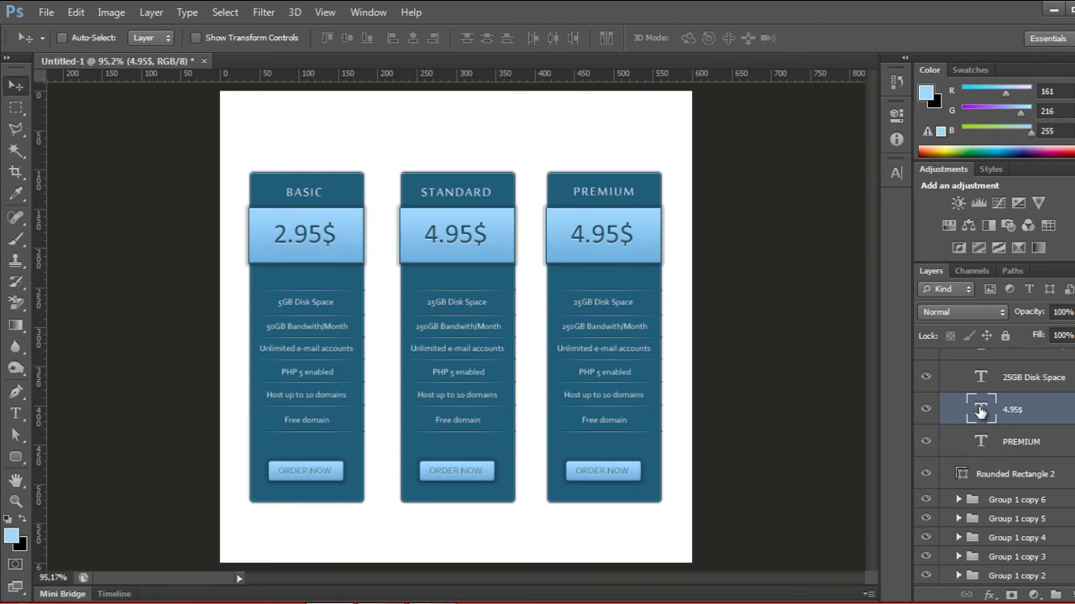
pyautogui.doubleClick(981, 410)
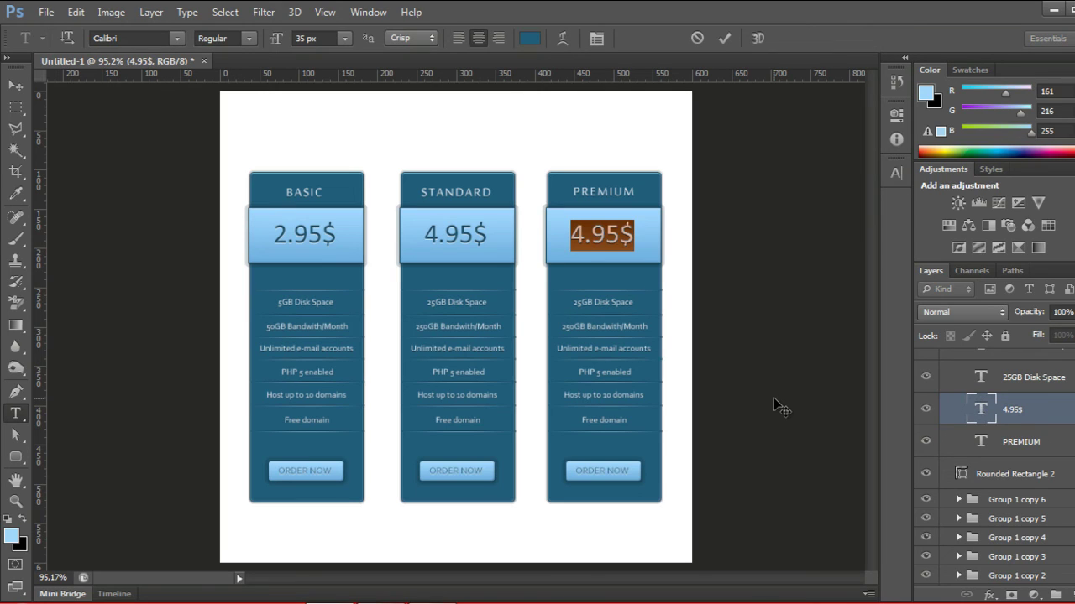
pyautogui.write('9.95')
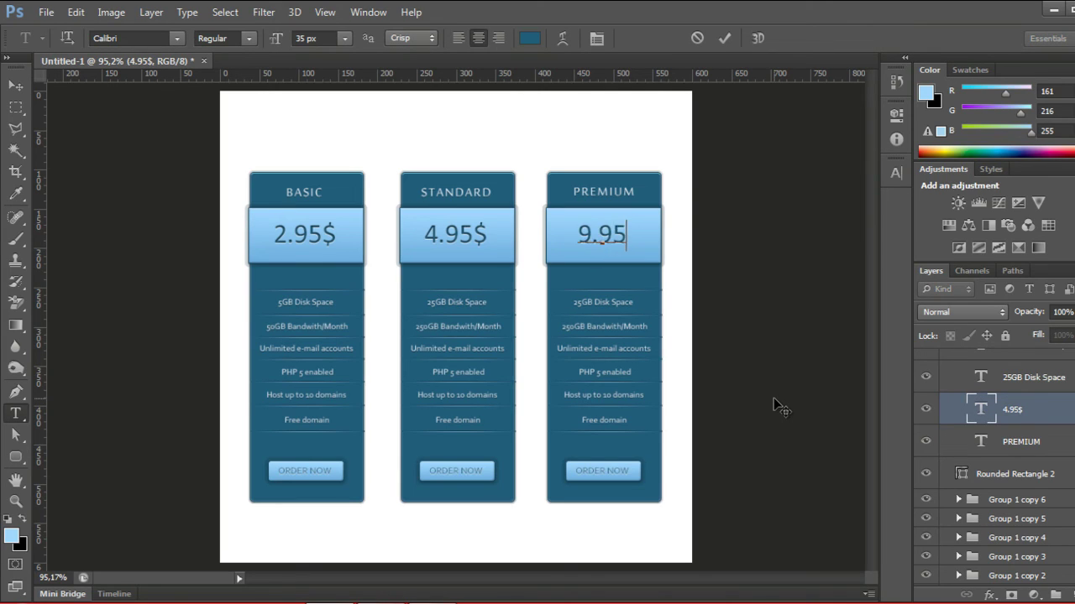
pyautogui.write('$')
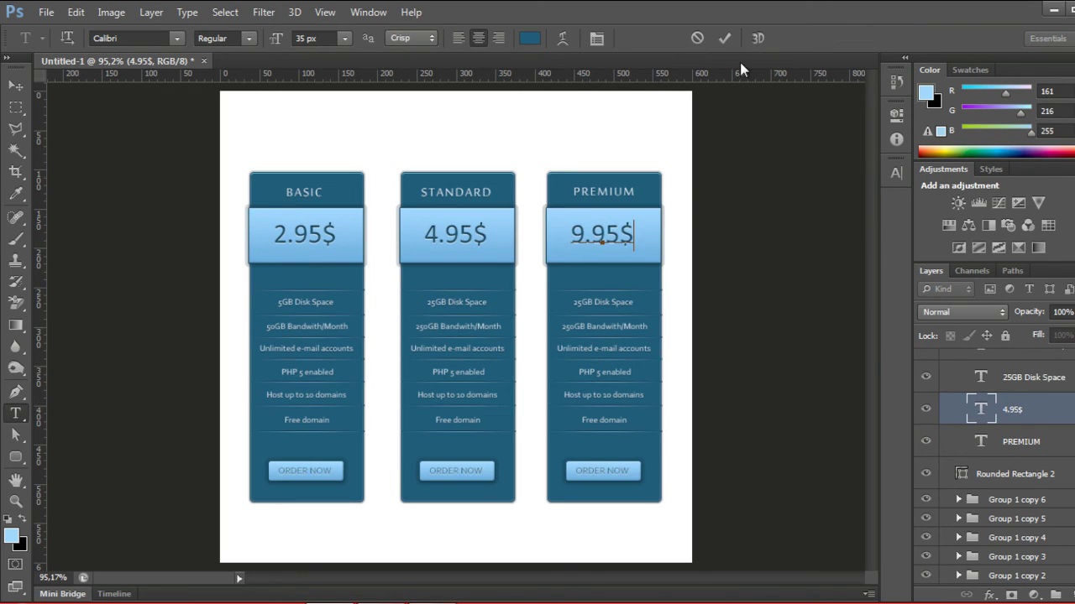
pyautogui.click(725, 39)
pyautogui.press('v')
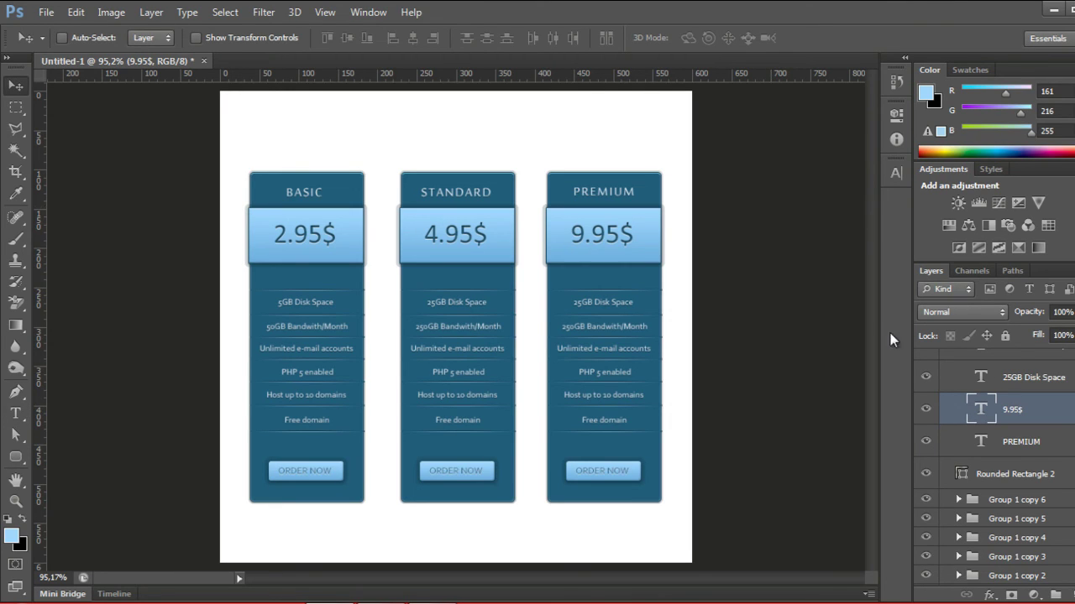
# Change the third card's disk space line from 25GB to 50GB Disk Space.
pyautogui.scroll(1, 989, 441)
pyautogui.scroll(1, 989, 440)
pyautogui.scroll(1, 989, 441)
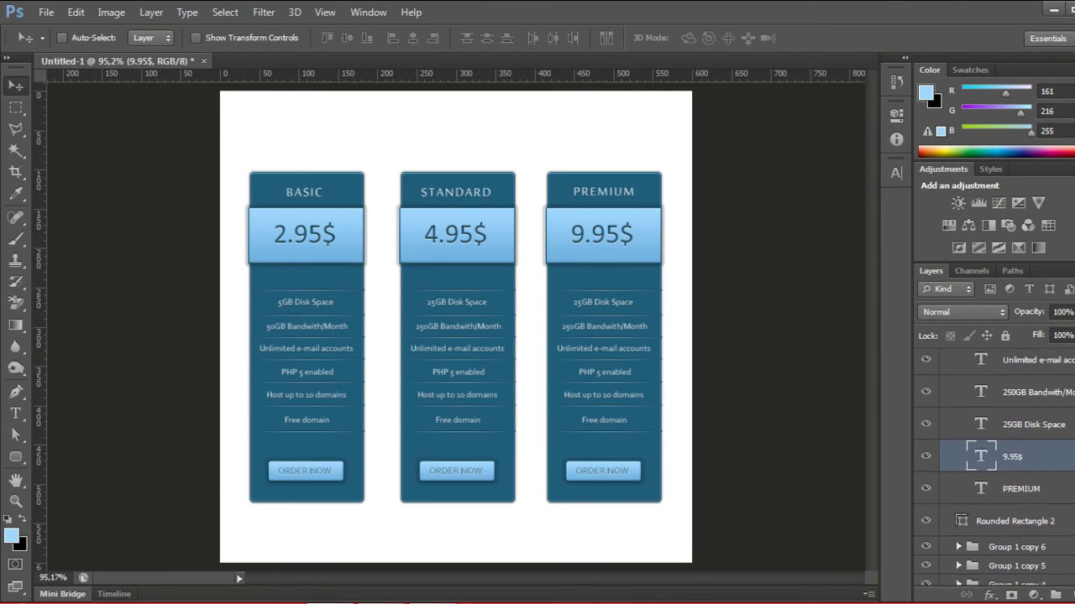
pyautogui.doubleClick(980, 424)
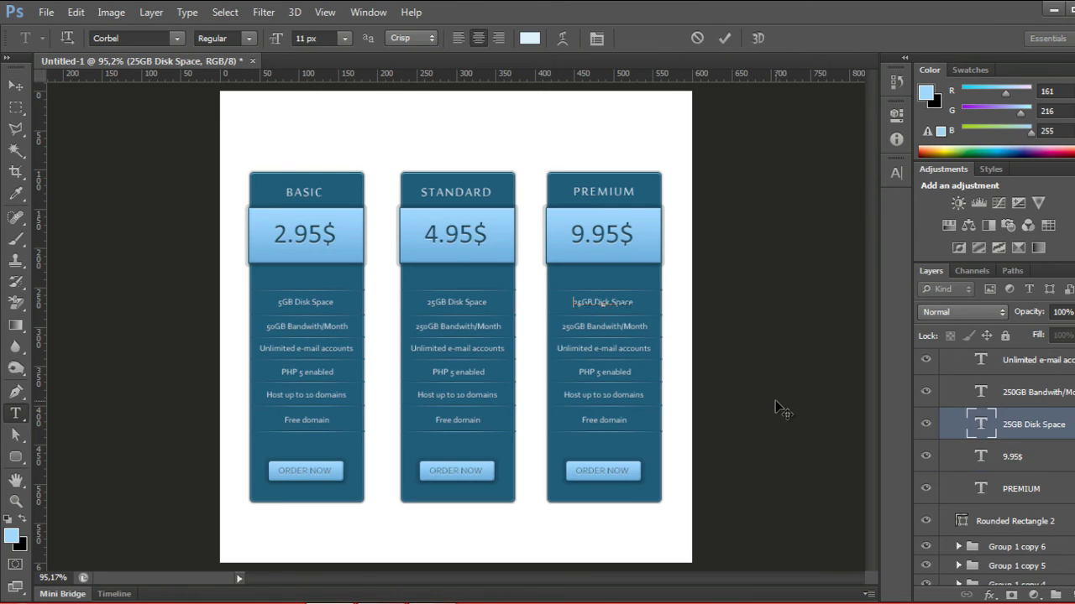
pyautogui.press('BackSpace')
pyautogui.write('0')
pyautogui.click(724, 38)
pyautogui.press('v')
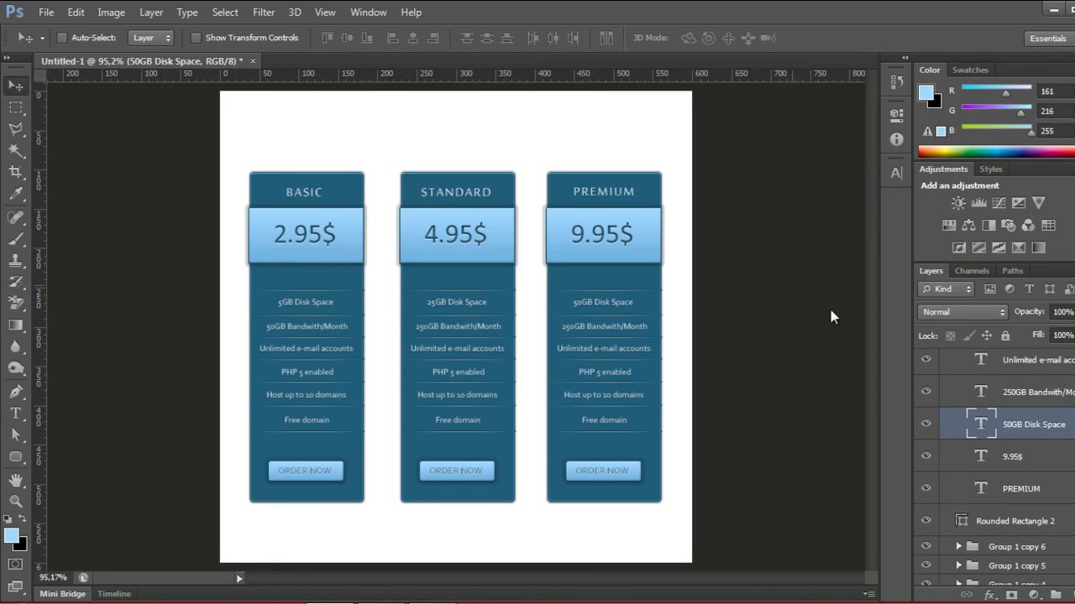
# Change the third card's bandwidth line from 250GB to 500GB Bandwidth/Month.
pyautogui.doubleClick(980, 392)
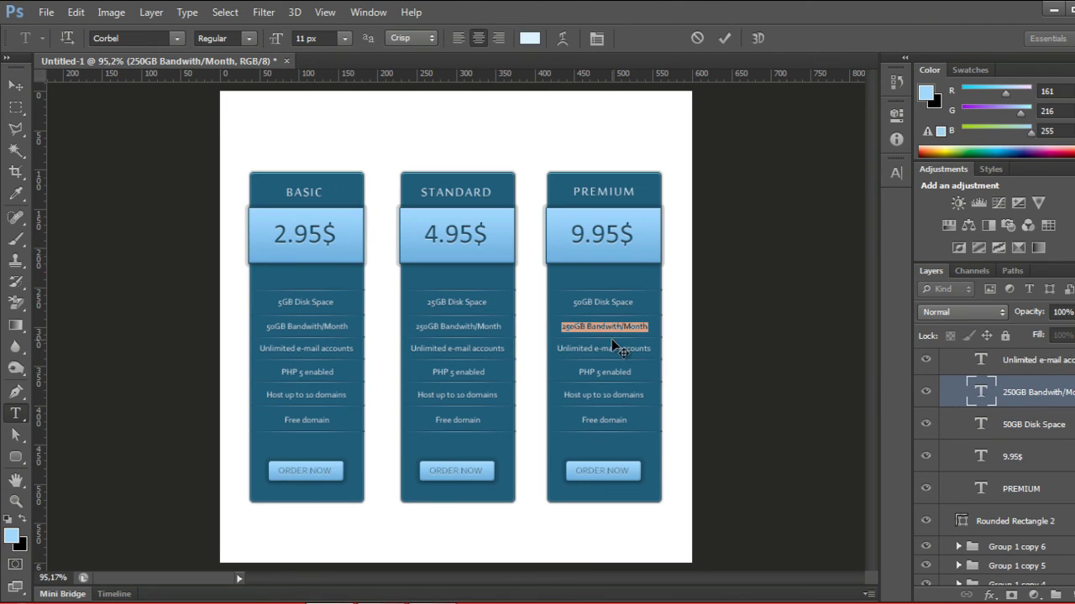
pyautogui.click(572, 327)
pyautogui.press('BackSpace')
pyautogui.write('0')
pyautogui.click(723, 38)
pyautogui.press('v')
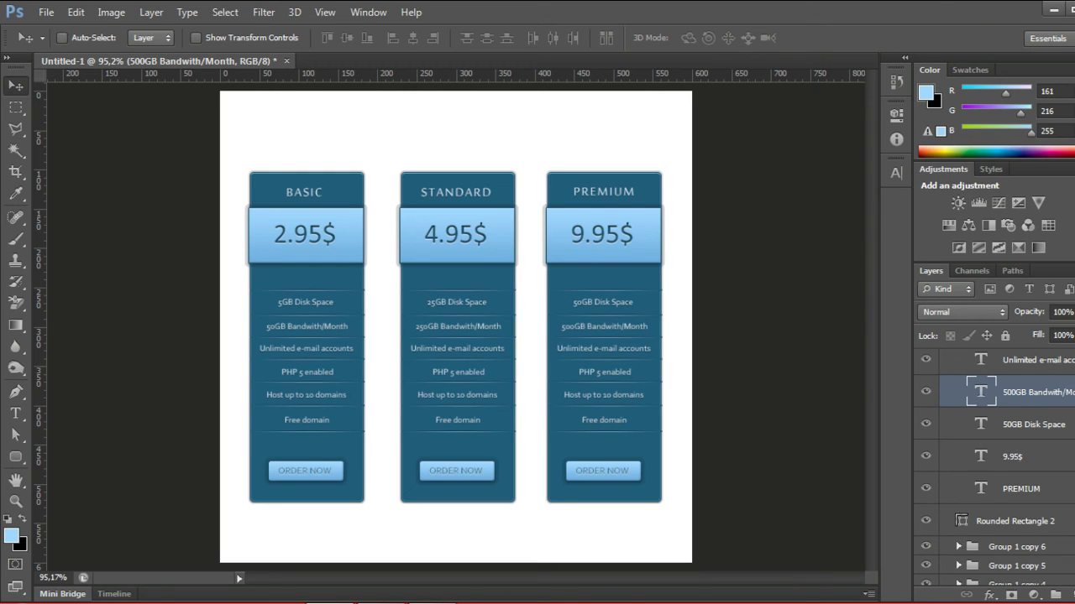
# Replace the third card's Host up to 10 domains line with Full reseller interface.
pyautogui.scroll(2, 990, 454)
pyautogui.scroll(2, 990, 454)
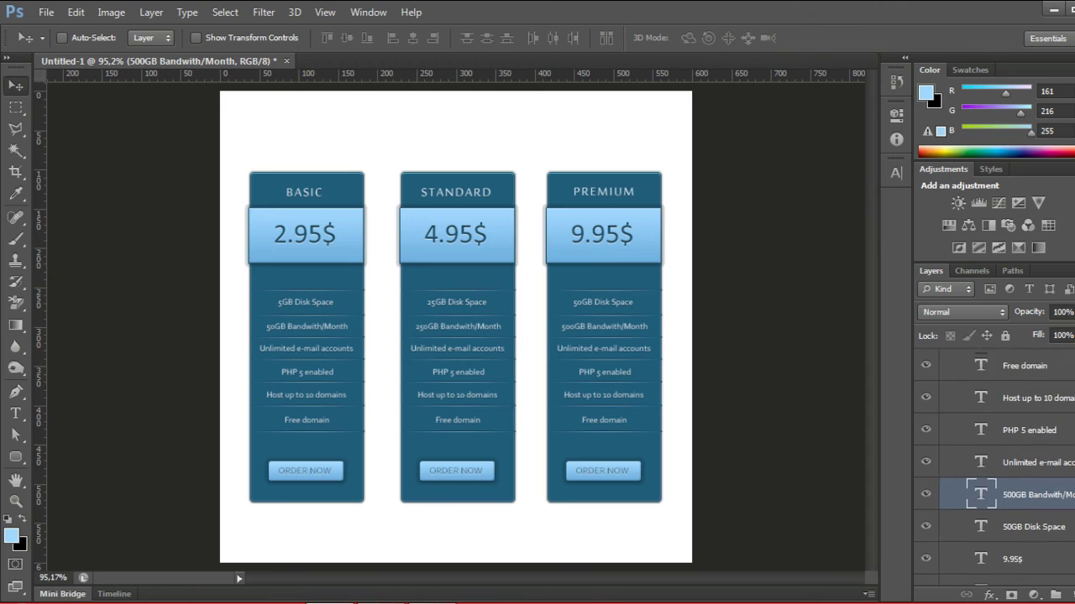
pyautogui.click(983, 430)
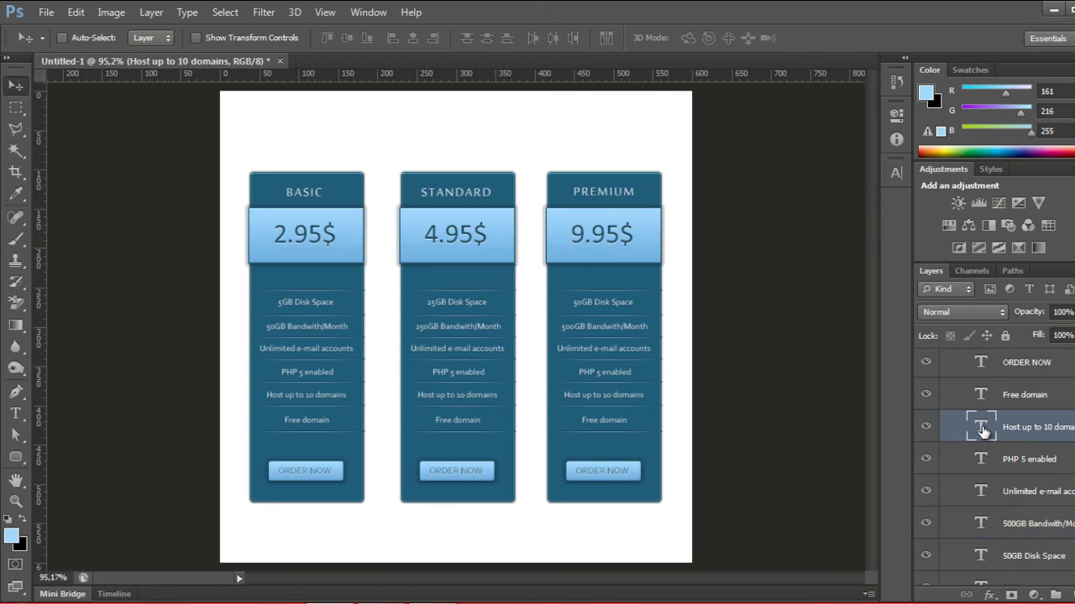
pyautogui.doubleClick(981, 428)
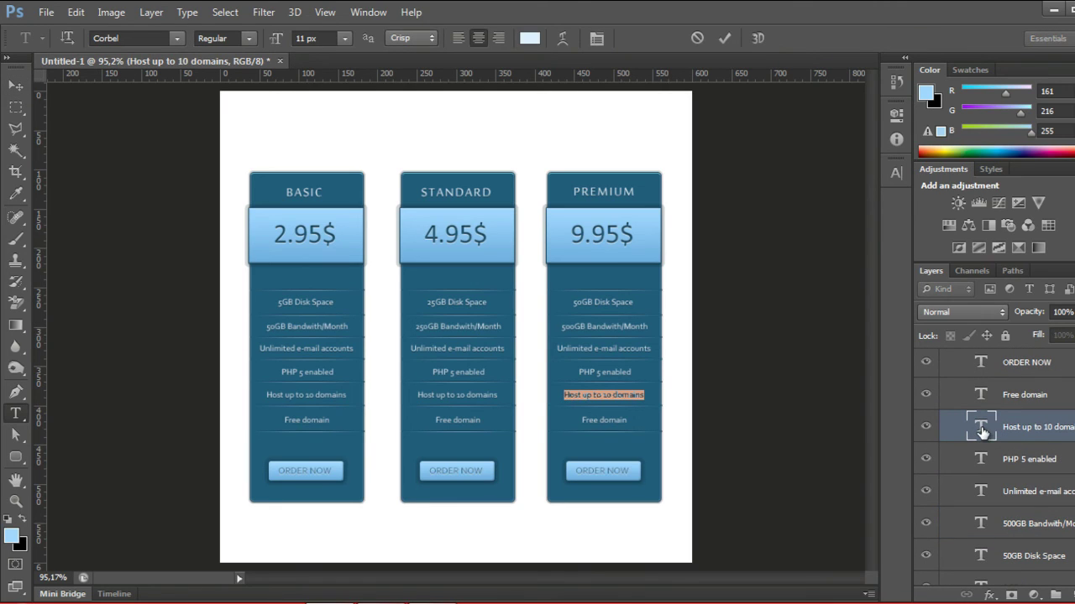
pyautogui.write('Full')
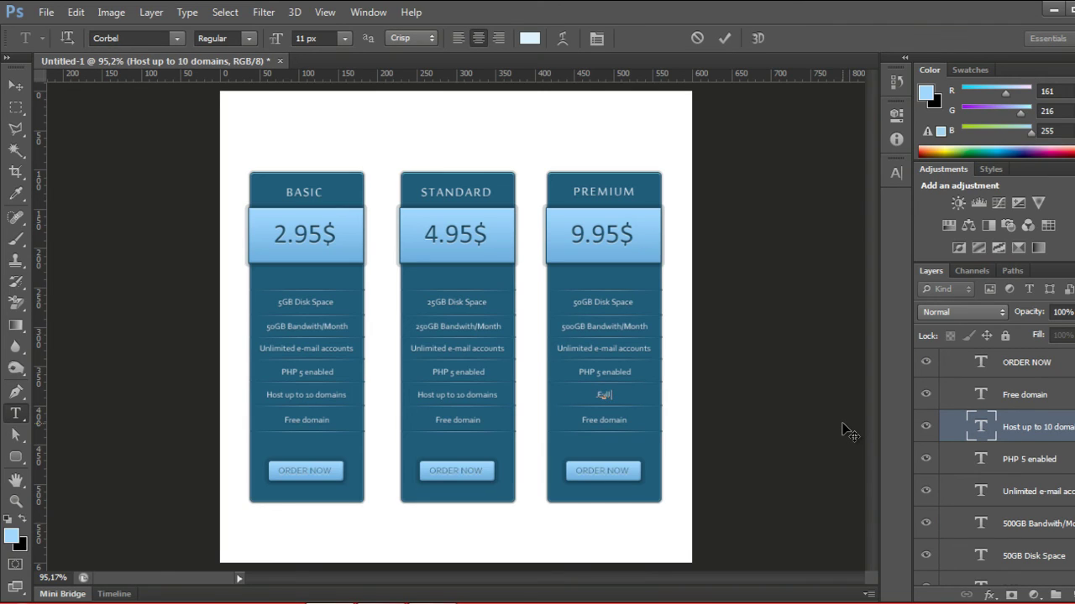
pyautogui.write(' acce')
pyautogui.write('ss')
pyautogui.write(' interface')
pyautogui.click(724, 39)
pyautogui.press('v')
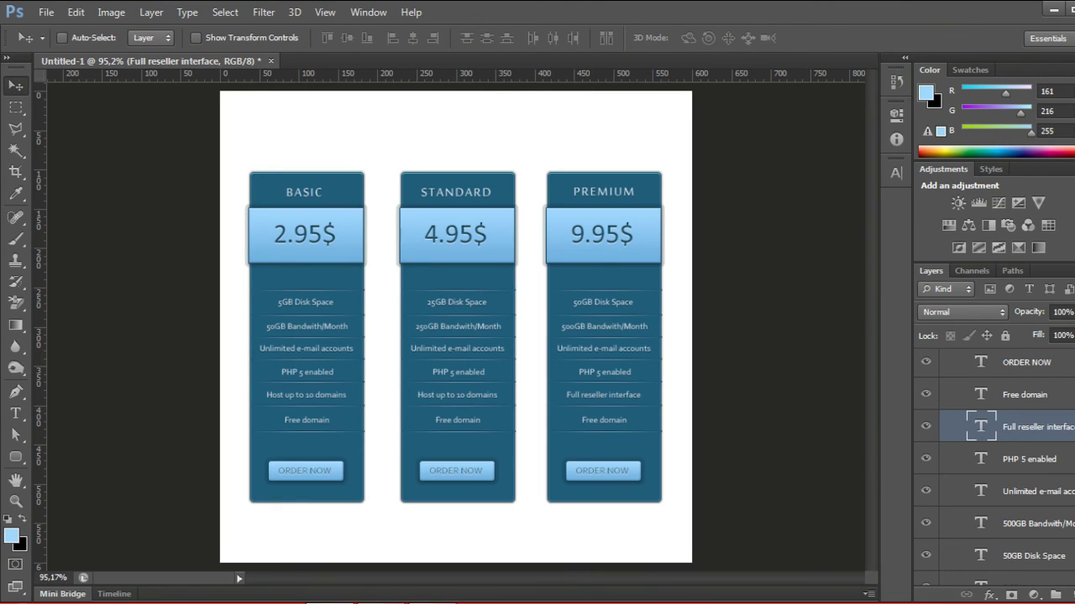
# Collapse the third card's groups and expand the middle card's text layers.
pyautogui.scroll(2, 990, 445)
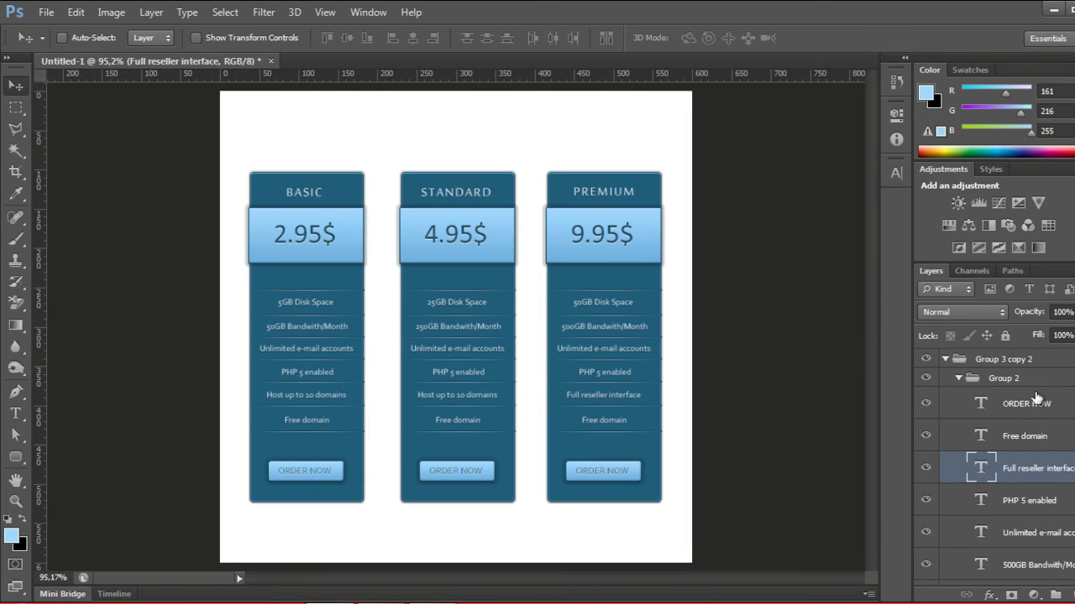
pyautogui.click(958, 379)
pyautogui.click(945, 359)
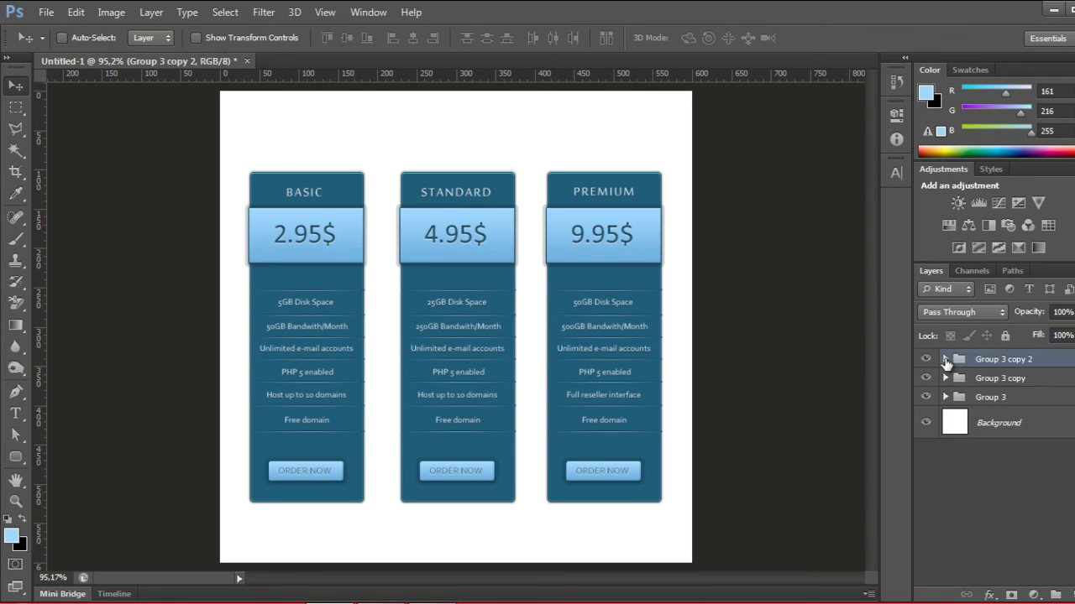
pyautogui.click(945, 378)
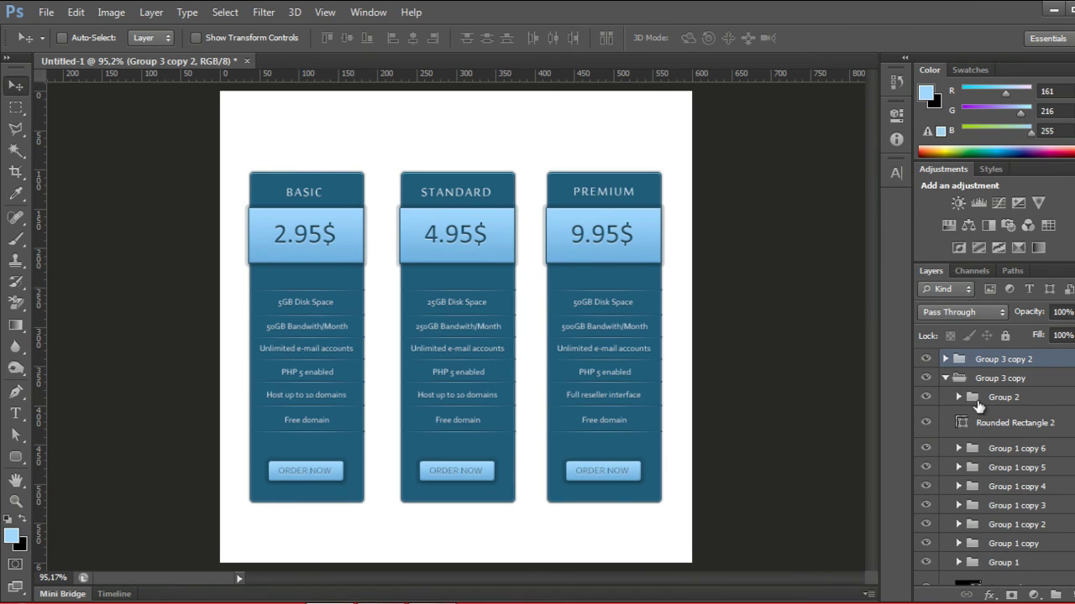
pyautogui.click(957, 398)
pyautogui.scroll(-1, 991, 471)
pyautogui.scroll(-2, 990, 470)
pyautogui.scroll(1, 990, 470)
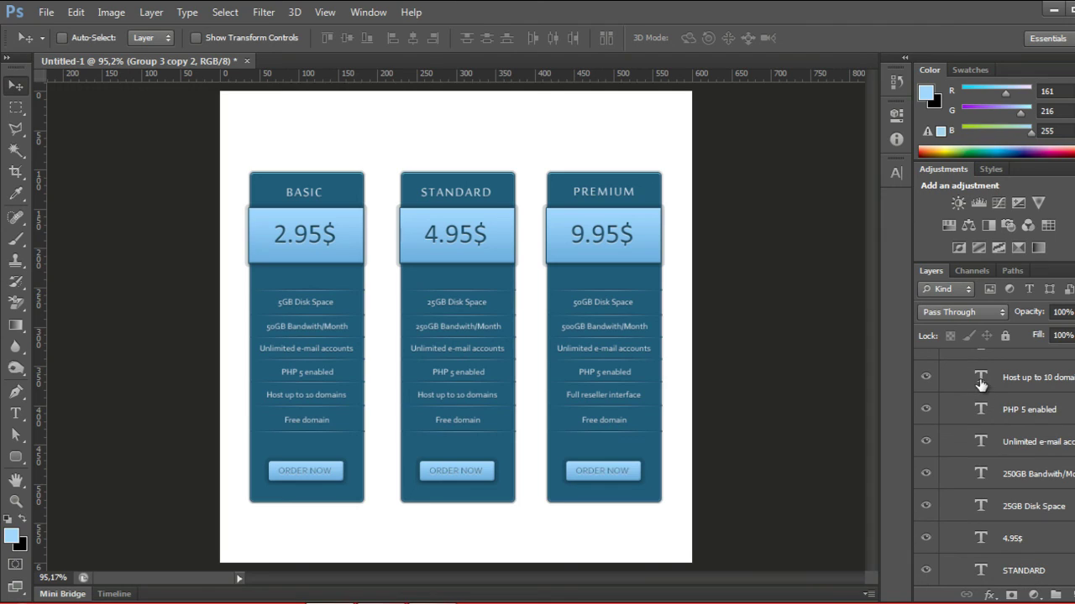
# Rewrite the Standard card's domains line as Host unlimited domains and collapse its groups.
pyautogui.doubleClick(979, 380)
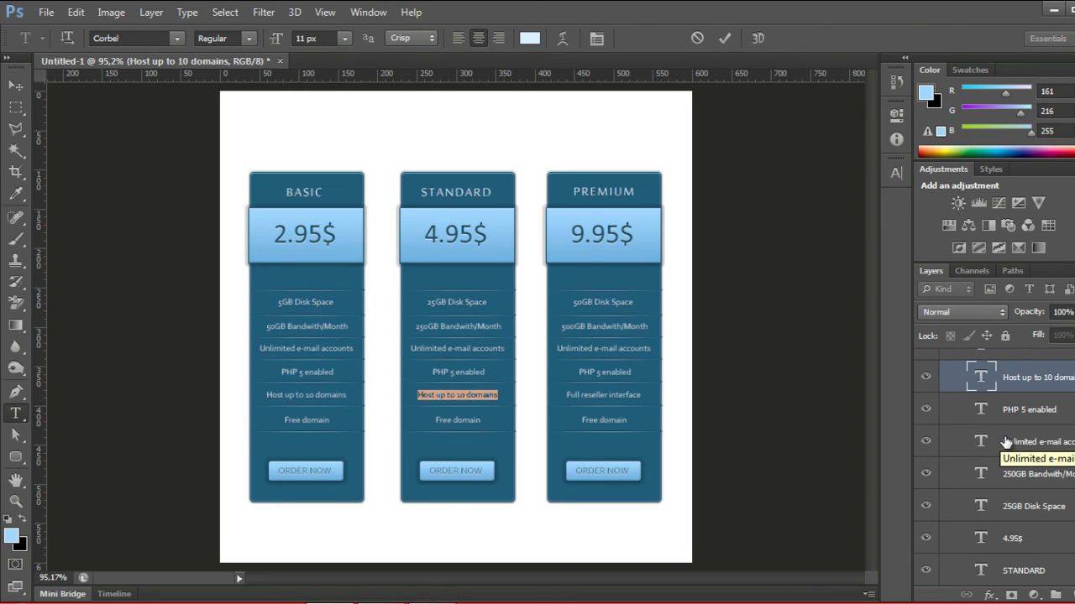
pyautogui.hotkey('ctrl', 'v')
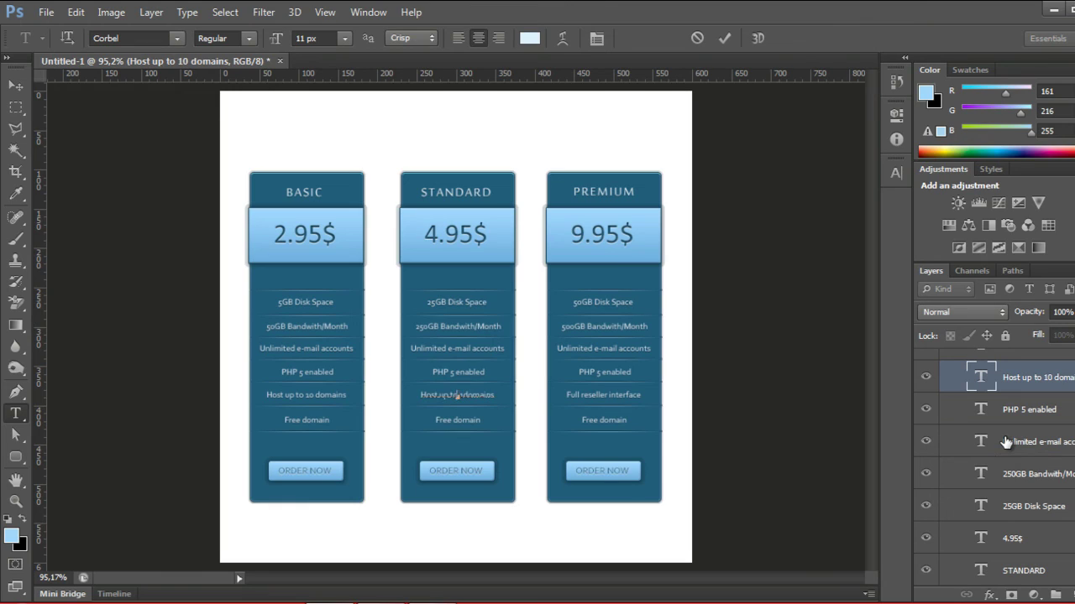
pyautogui.write('Unlimited')
pyautogui.write('st')
pyautogui.write(' up to 10')
pyautogui.write('m')
pyautogui.write('ited')
pyautogui.click(724, 37)
pyautogui.press('v')
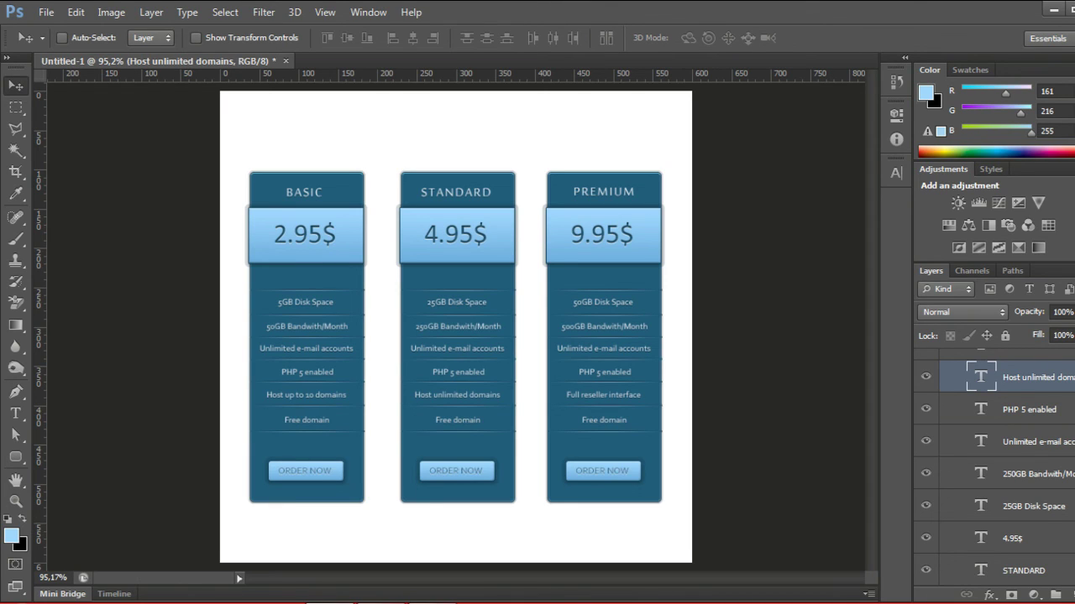
pyautogui.scroll(3, 973, 420)
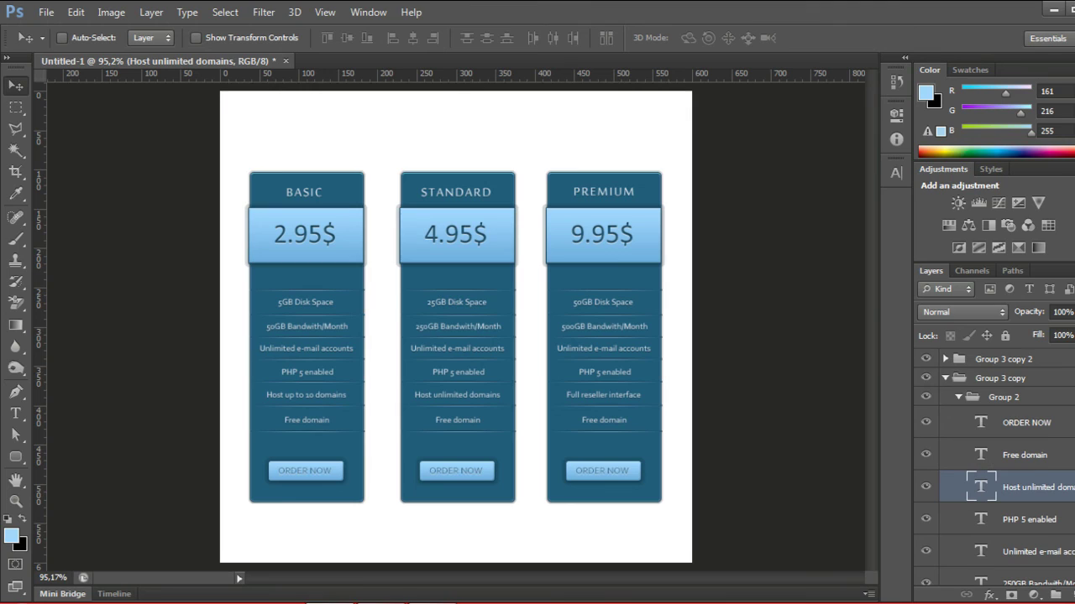
pyautogui.click(959, 398)
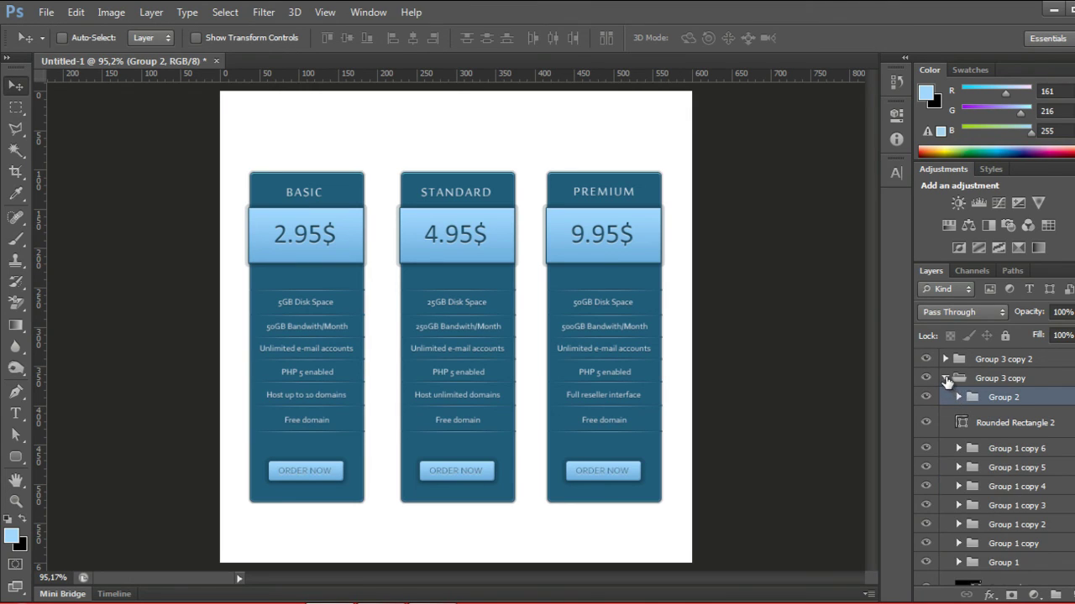
pyautogui.click(945, 378)
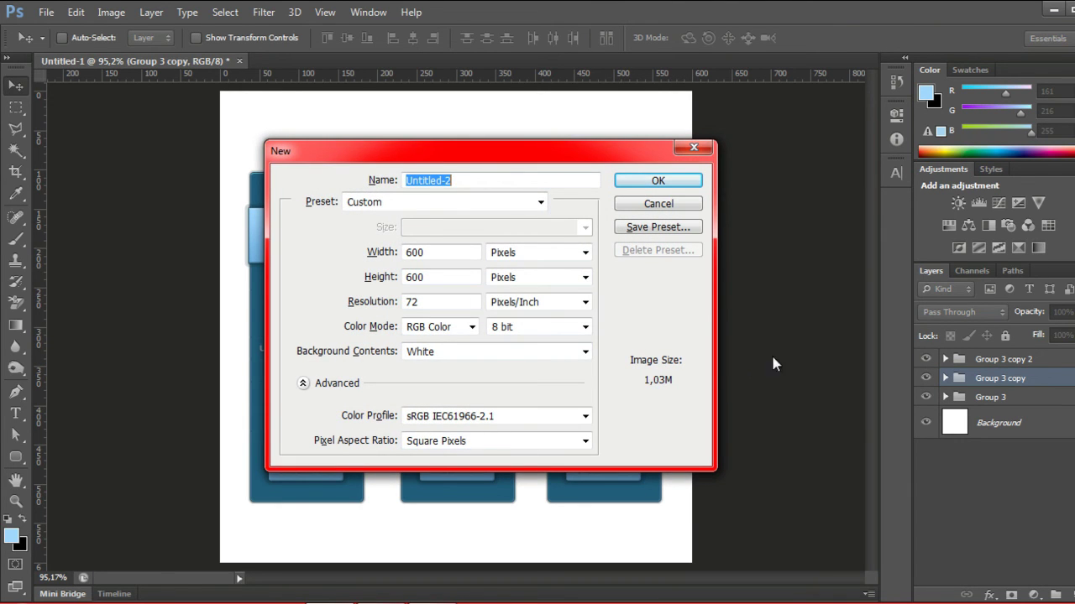
# Create a 10 by 10 px document and zoom in on it.
pyautogui.click(359, 267)
pyautogui.write('10')
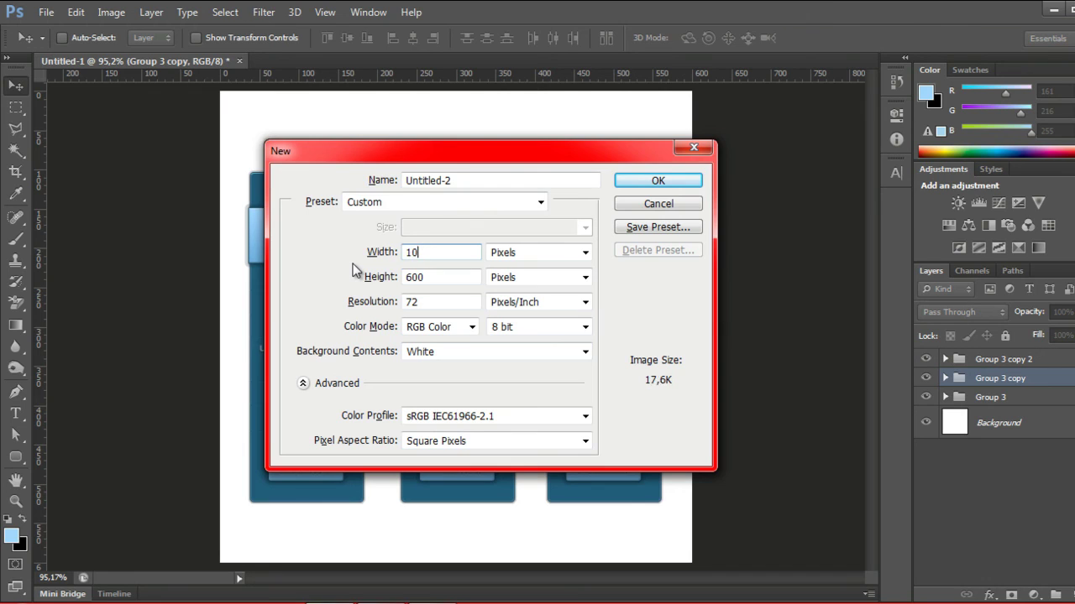
pyautogui.press('Tab')
pyautogui.write('10')
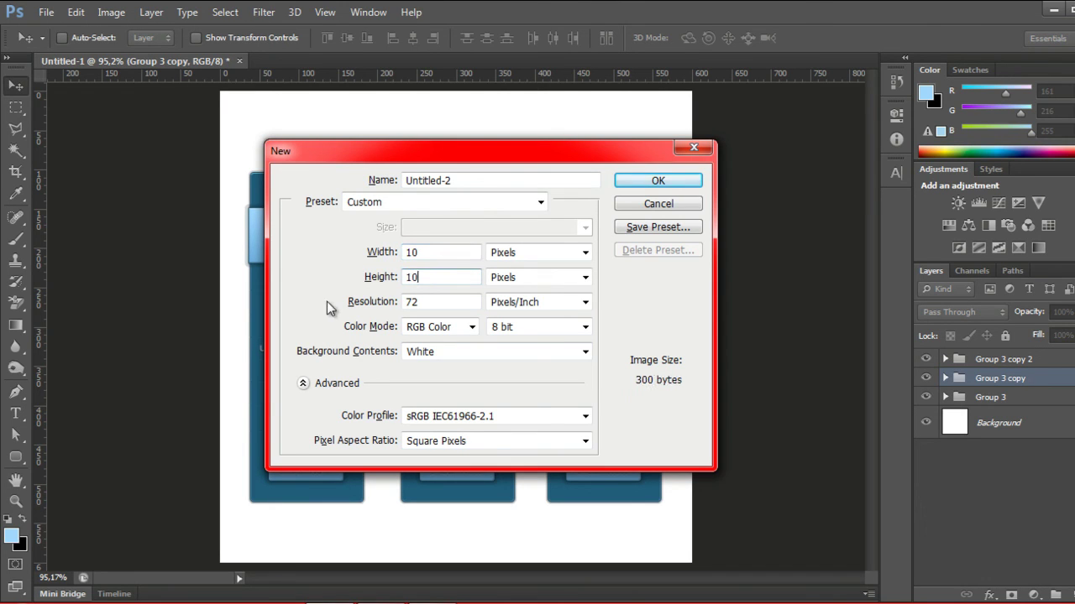
pyautogui.click(658, 181)
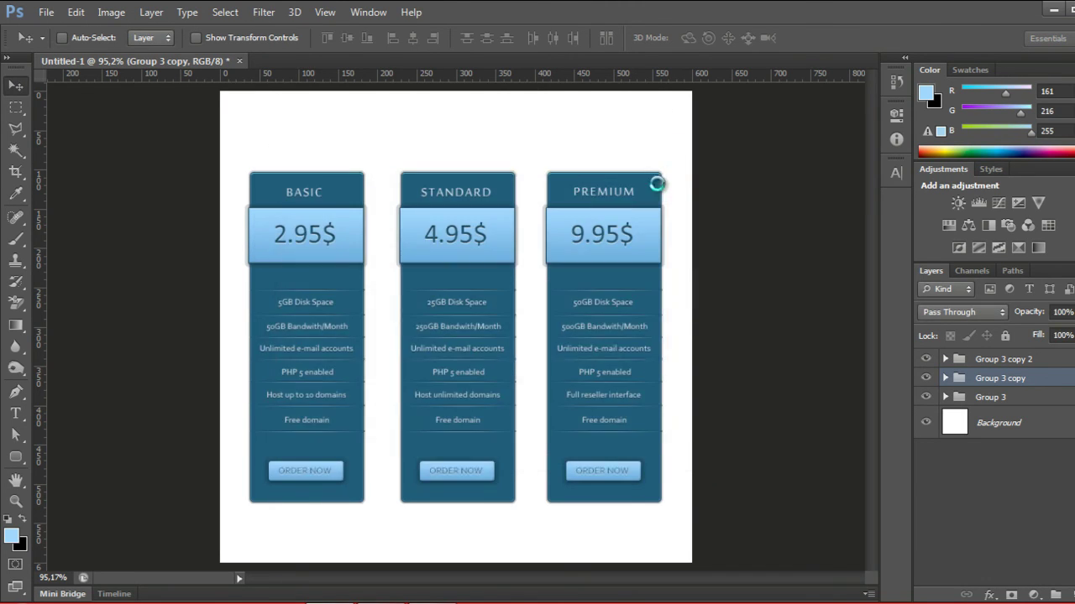
pyautogui.hotkey('ctrl', '+')
pyautogui.hotkey('ctrl', '+')
pyautogui.hotkey('ctrl', '+')
pyautogui.hotkey('ctrl', '+')
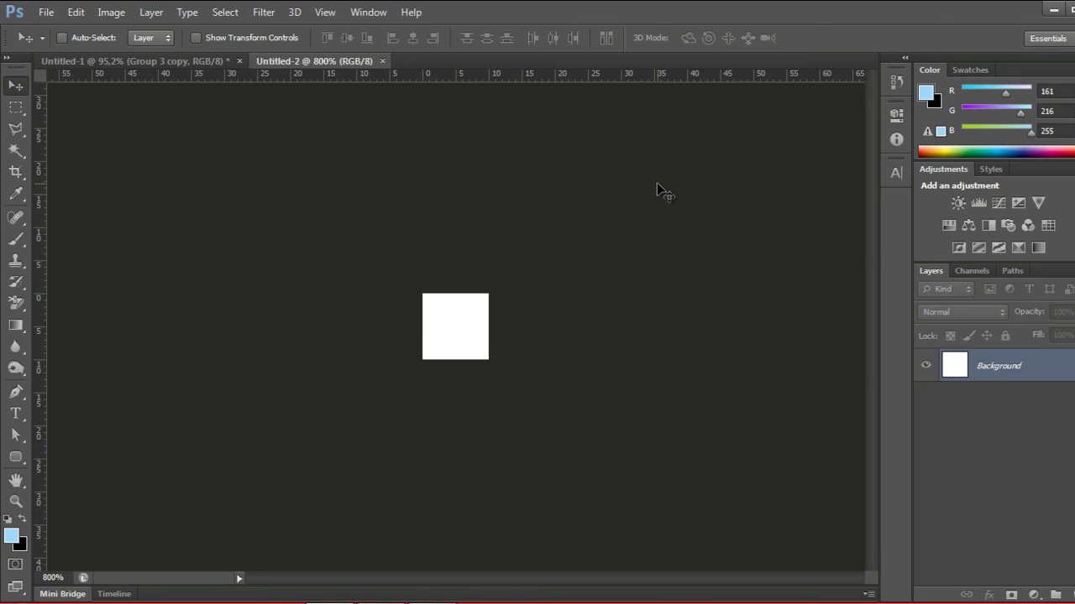
# Convert the Background into Layer 0 with no colour label and Normal blend mode.
pyautogui.doubleClick(1012, 373)
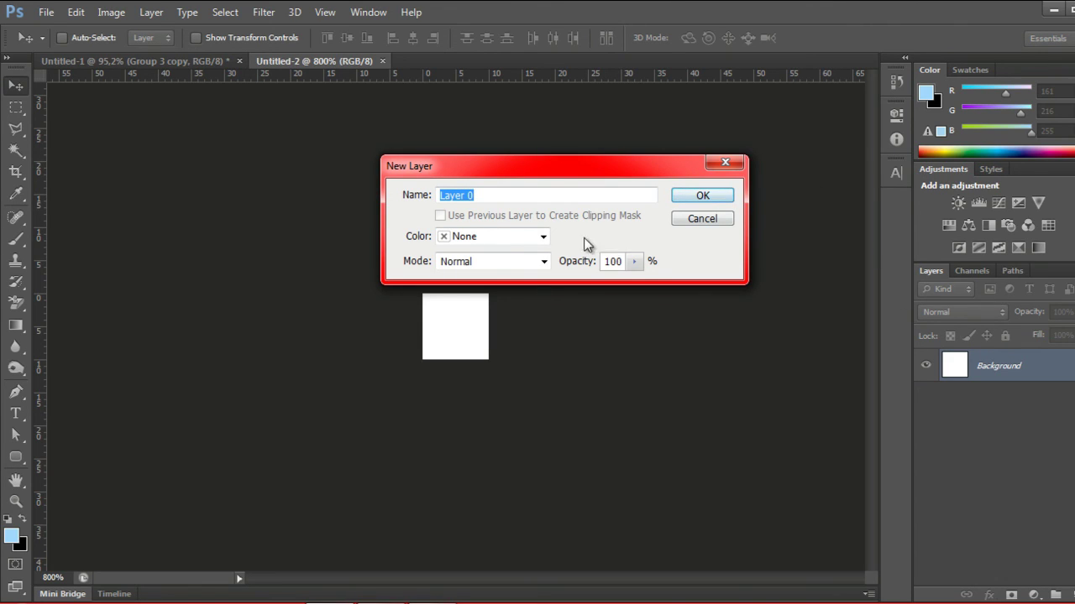
pyautogui.click(544, 238)
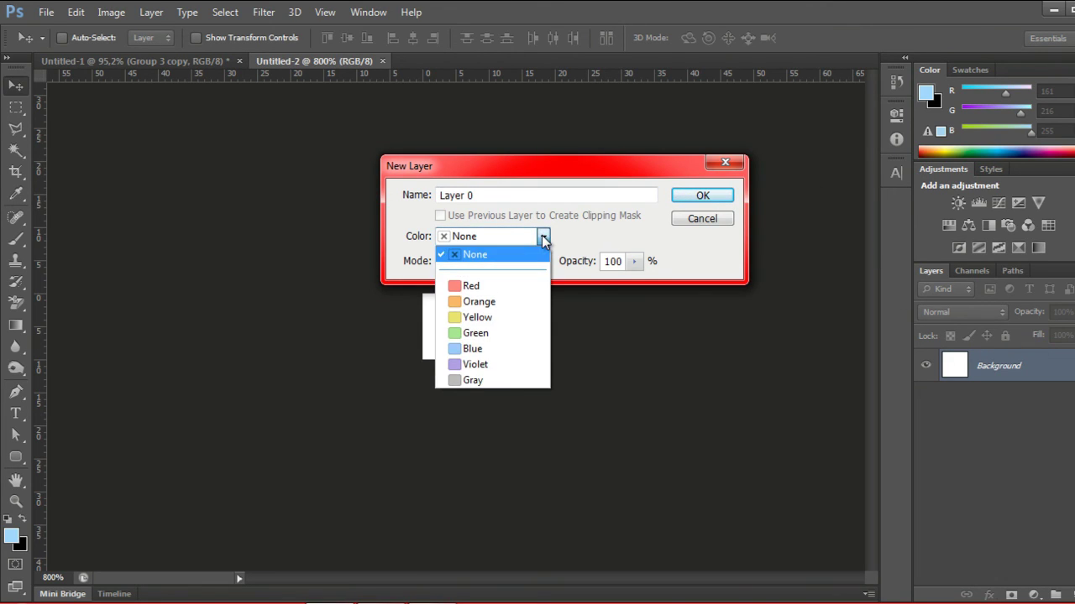
pyautogui.click(543, 237)
pyautogui.click(544, 261)
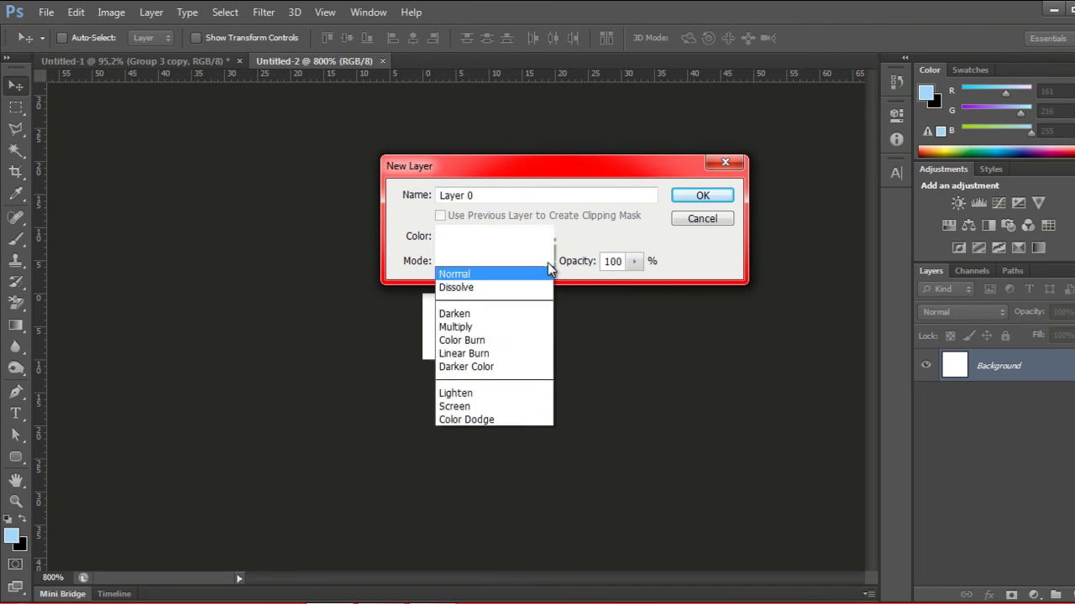
pyautogui.click(607, 239)
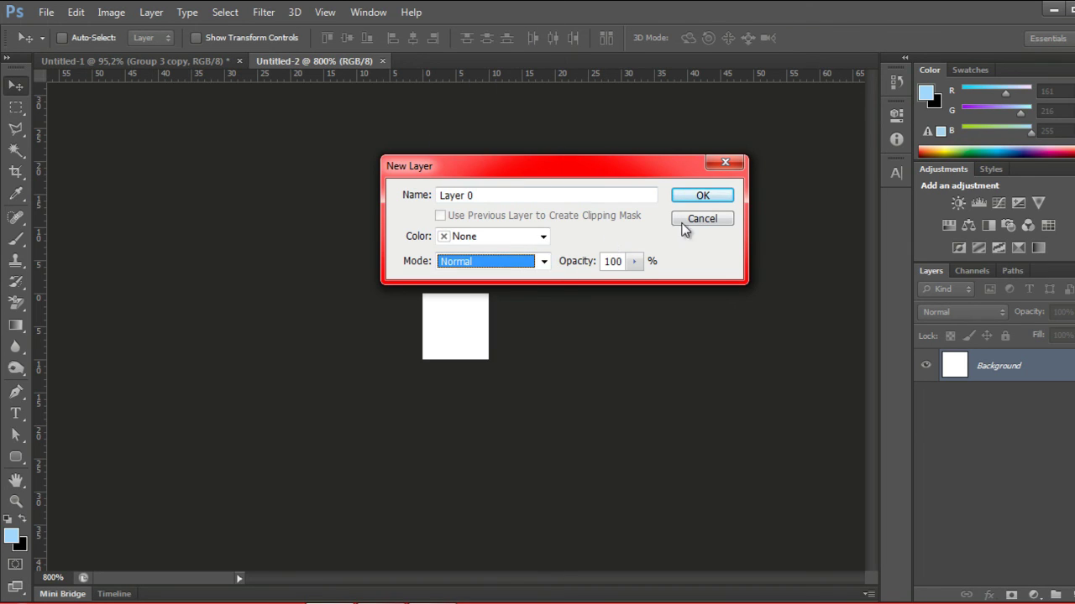
pyautogui.click(702, 194)
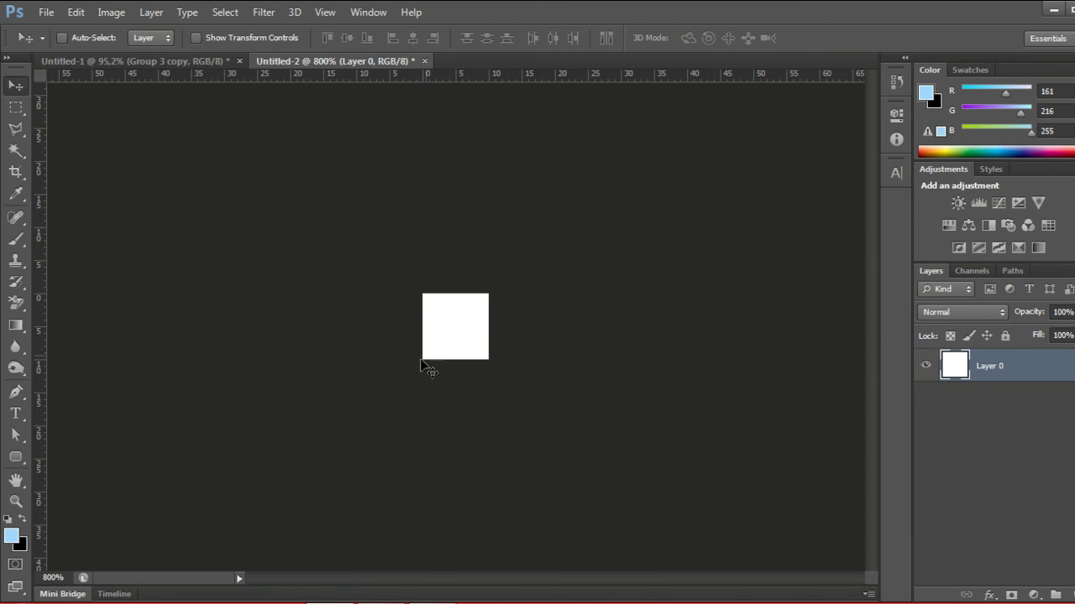
# Erase the whole white square to transparency with the Magic Eraser Tool.
pyautogui.click(11, 301)
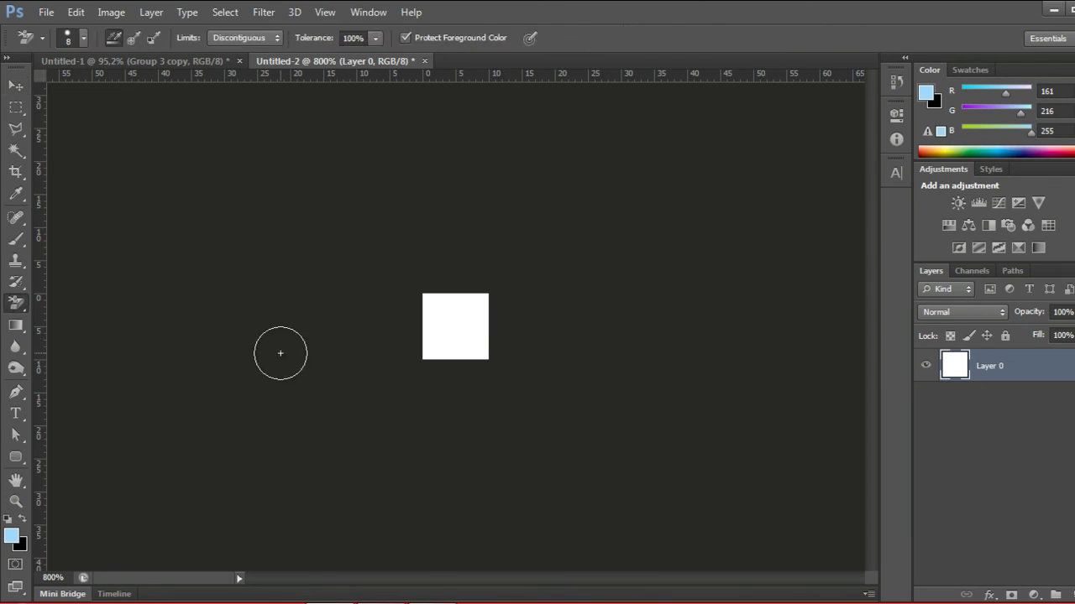
pyautogui.click(442, 331)
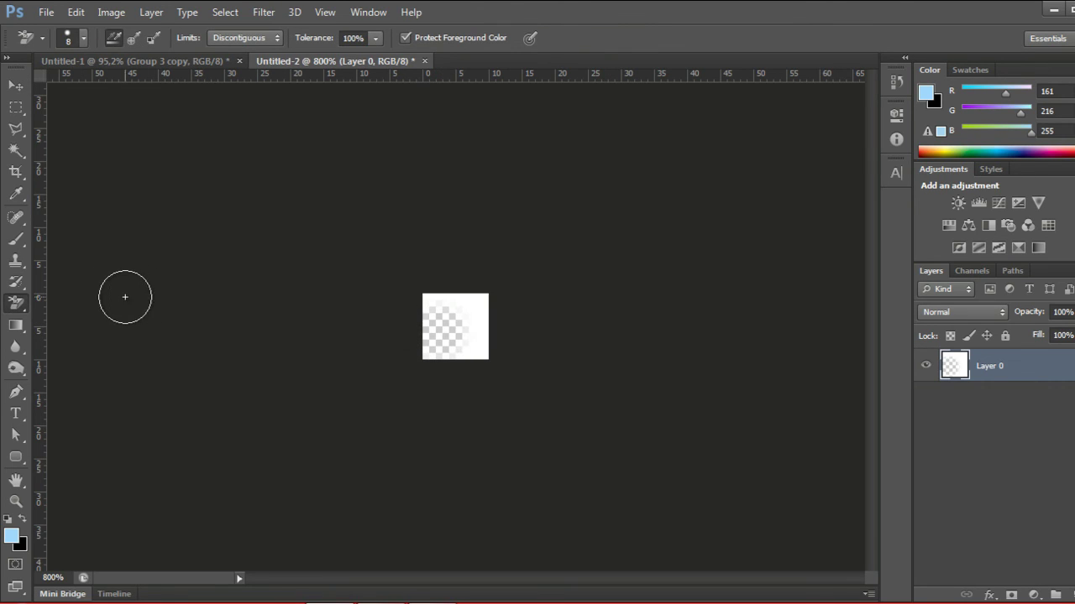
pyautogui.hotkey('ctrl', 'z')
pyautogui.rightClick(23, 310)
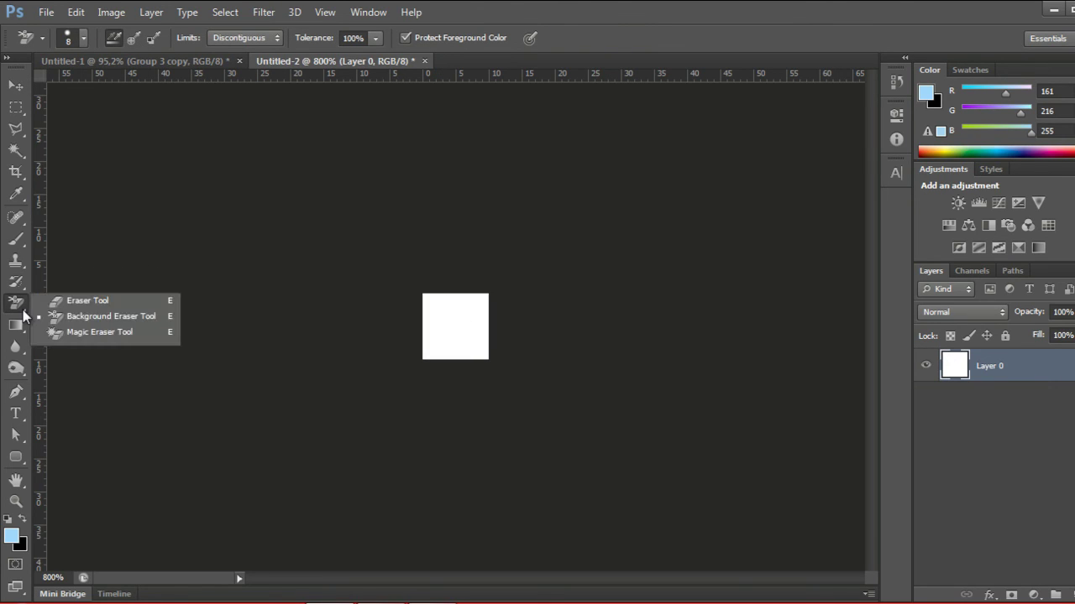
pyautogui.click(92, 333)
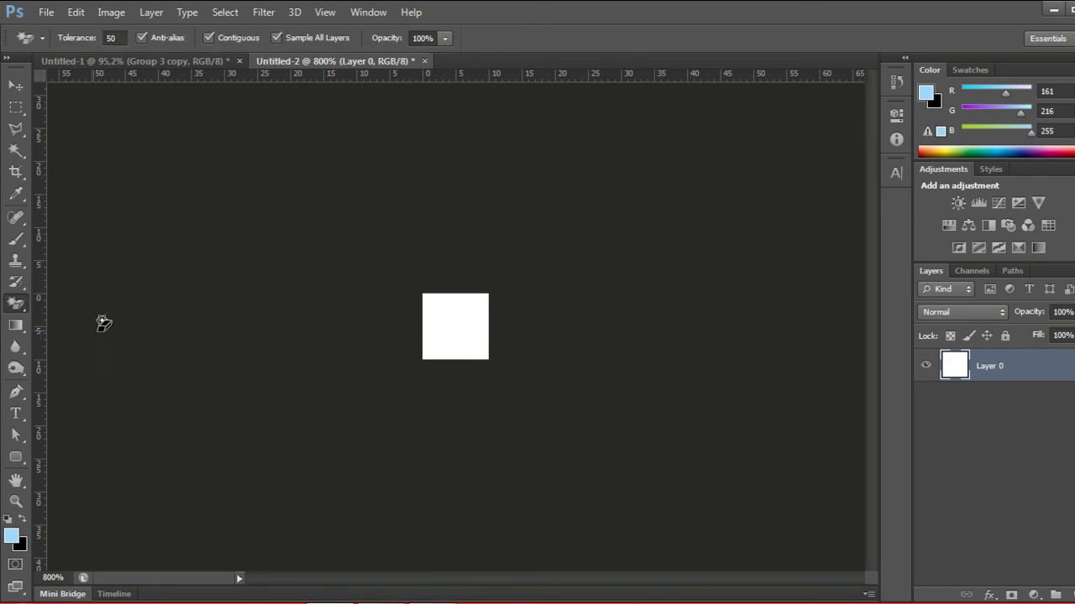
pyautogui.click(461, 331)
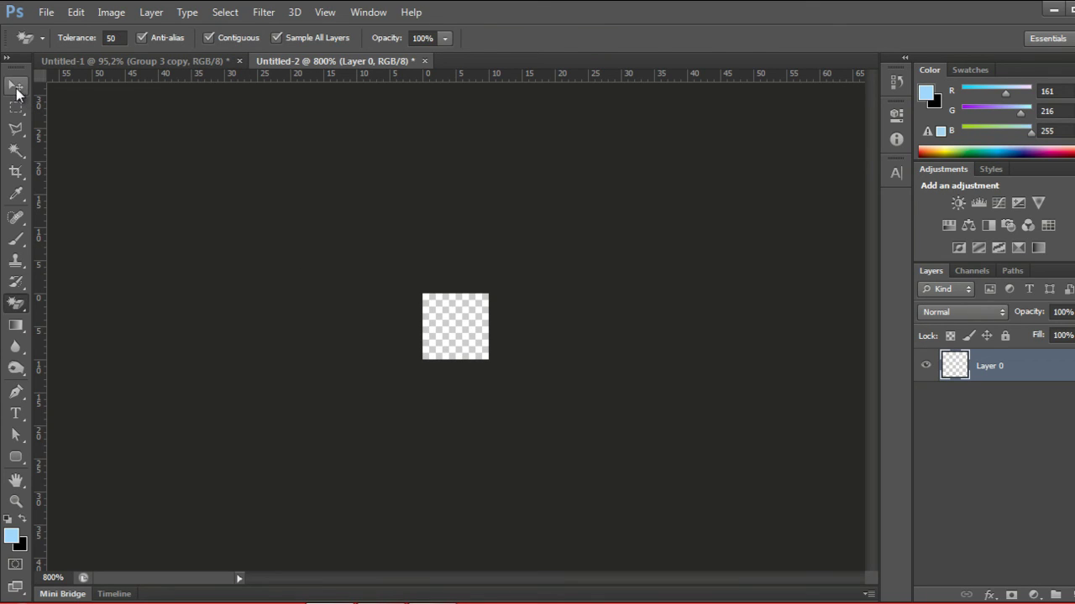
# Switch to the Move tool and show the grid via View > Show > Grid.
pyautogui.click(16, 86)
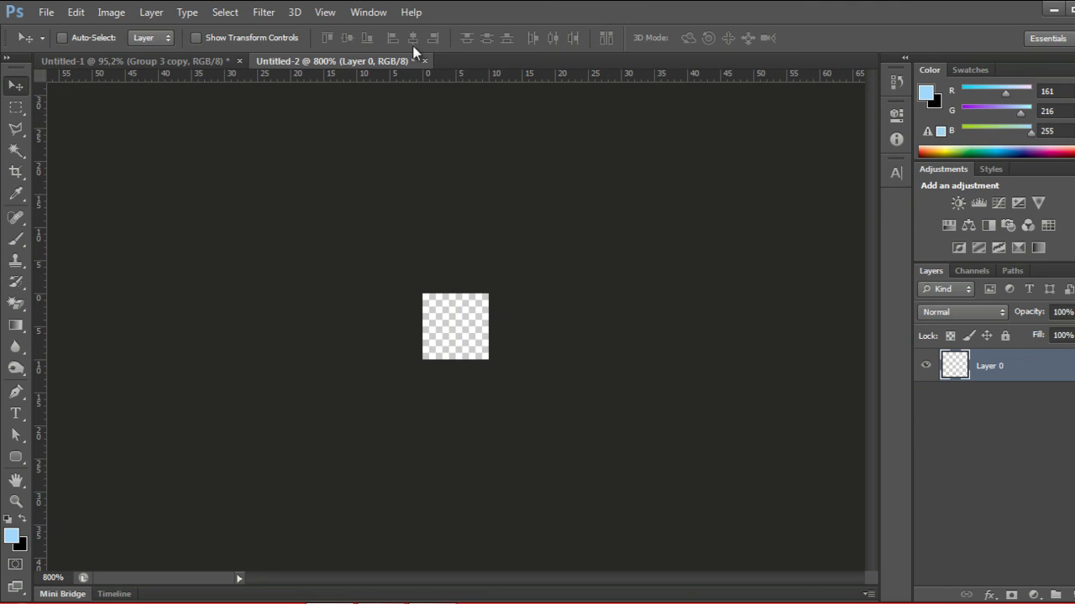
pyautogui.click(367, 12)
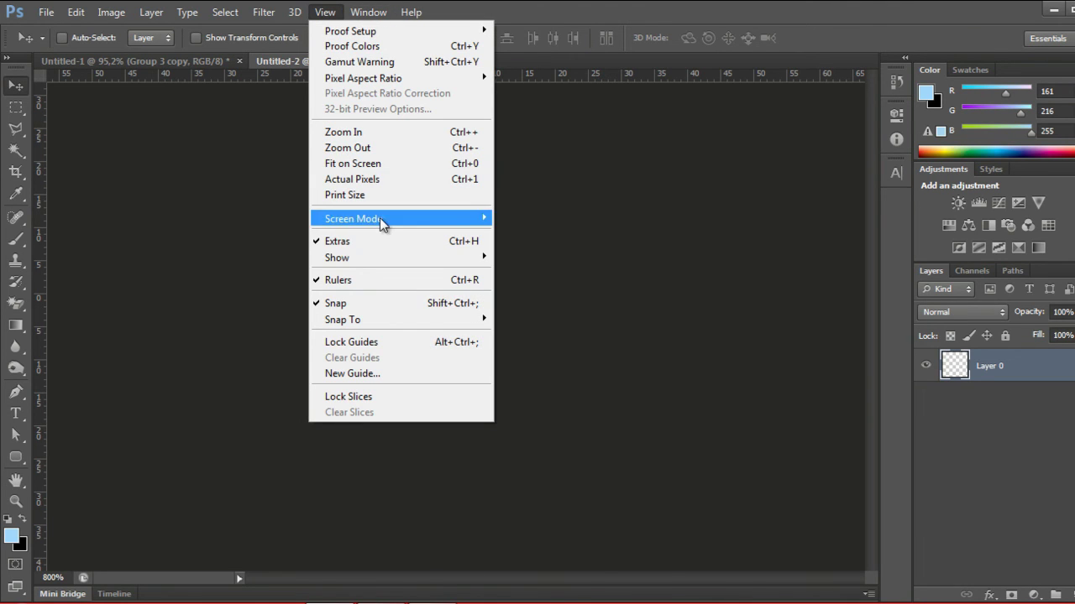
pyautogui.moveTo(398, 256)
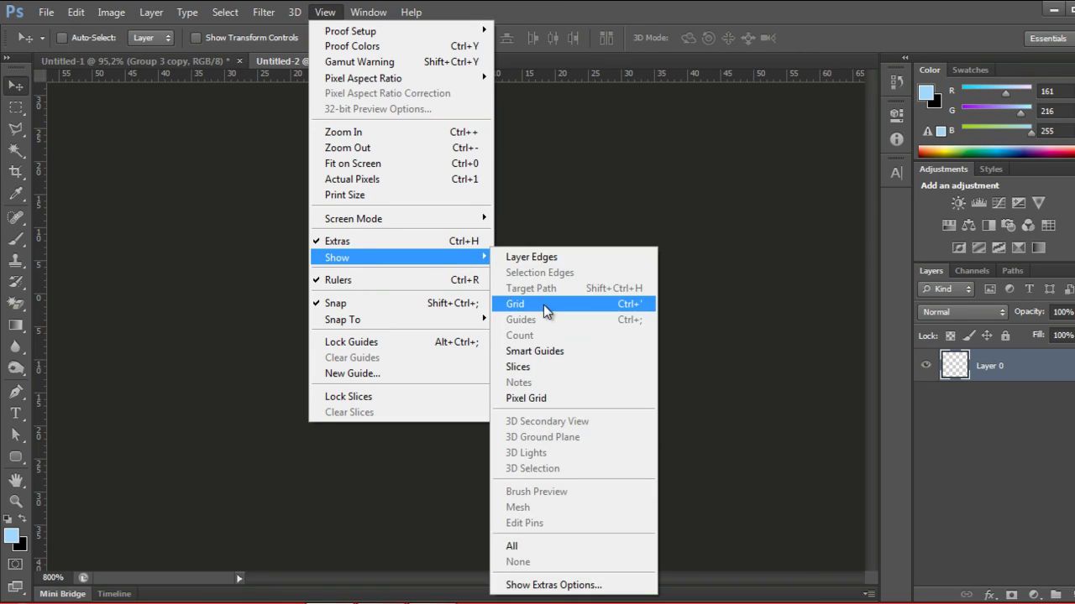
pyautogui.click(542, 304)
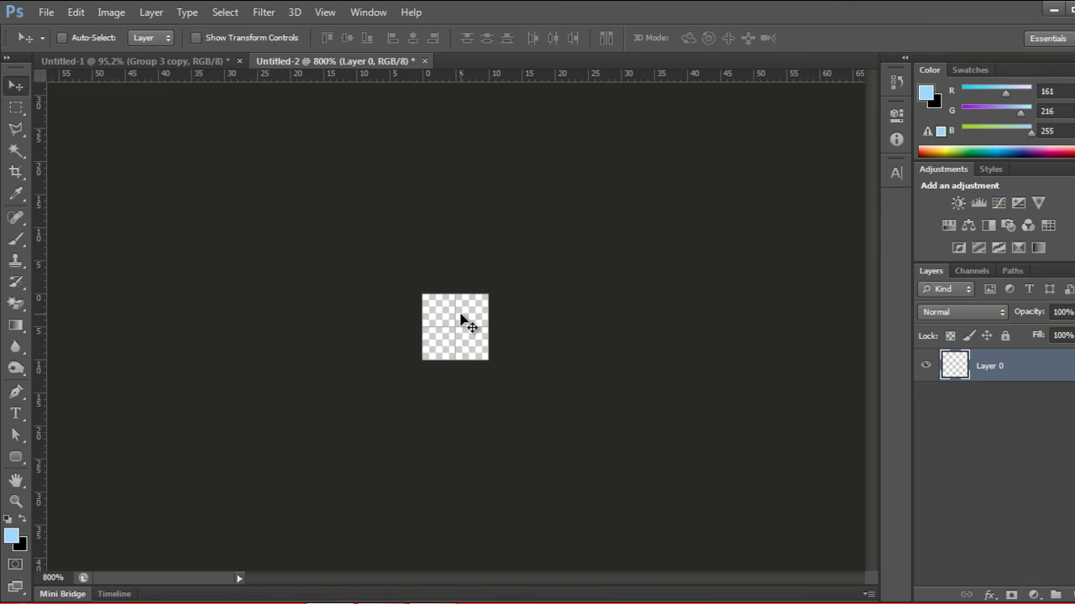
# Set black as foreground and draw a 5 px black square in the top-left quarter.
pyautogui.click(12, 535)
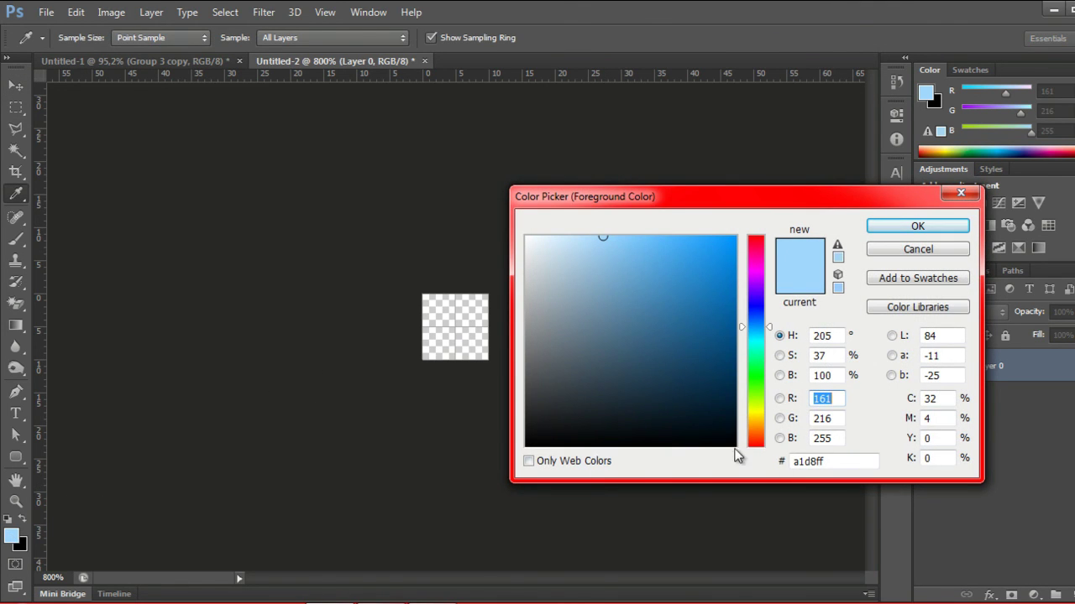
pyautogui.moveTo(732, 444); pyautogui.dragTo(780, 492)
pyautogui.click(920, 225)
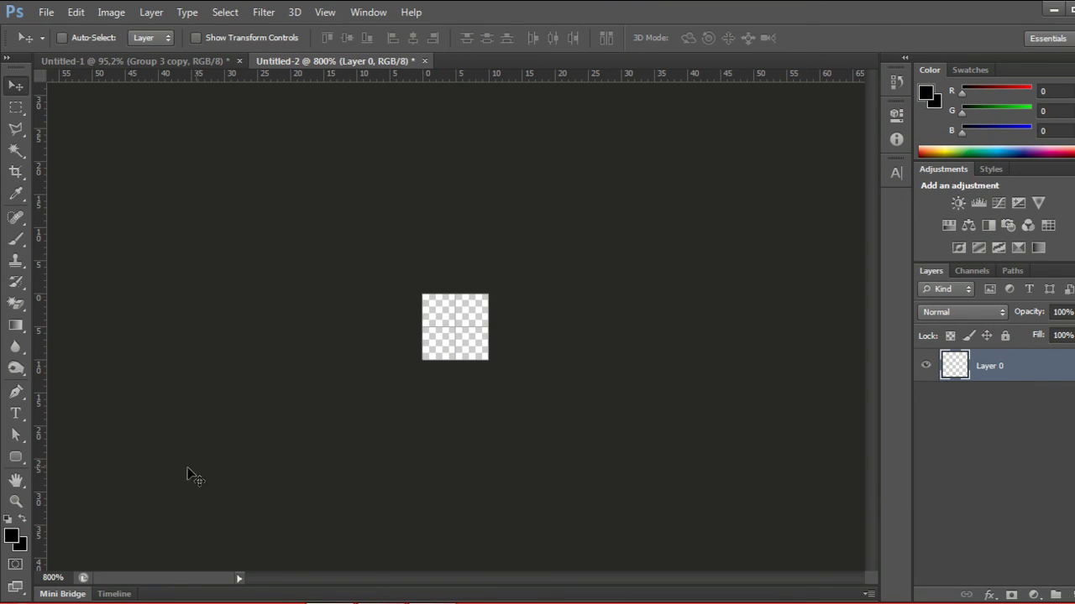
pyautogui.click(18, 455)
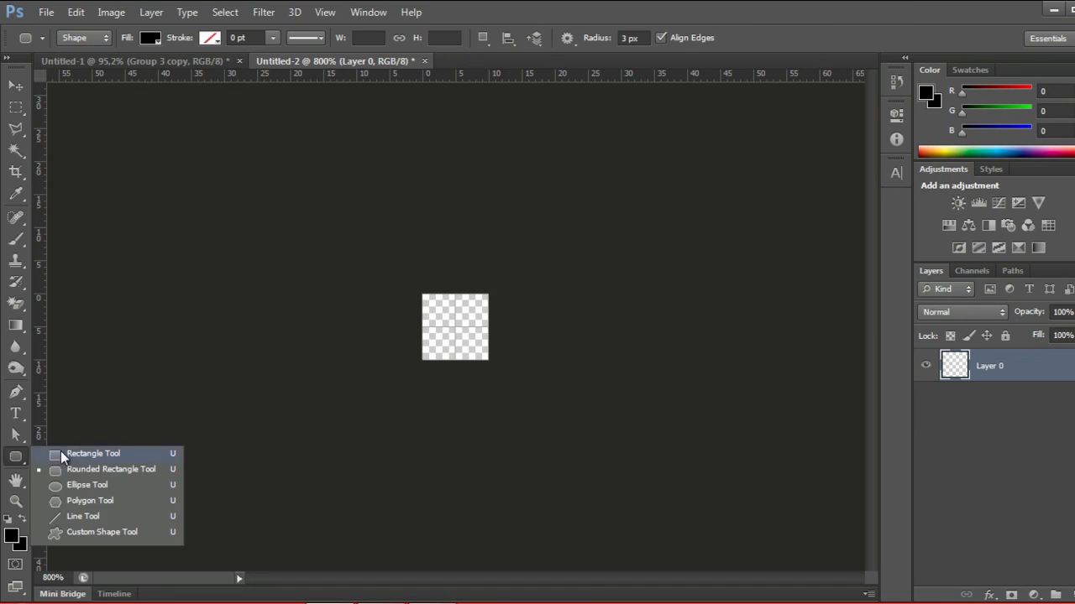
pyautogui.click(67, 453)
pyautogui.moveTo(420, 294); pyautogui.dragTo(447, 302)
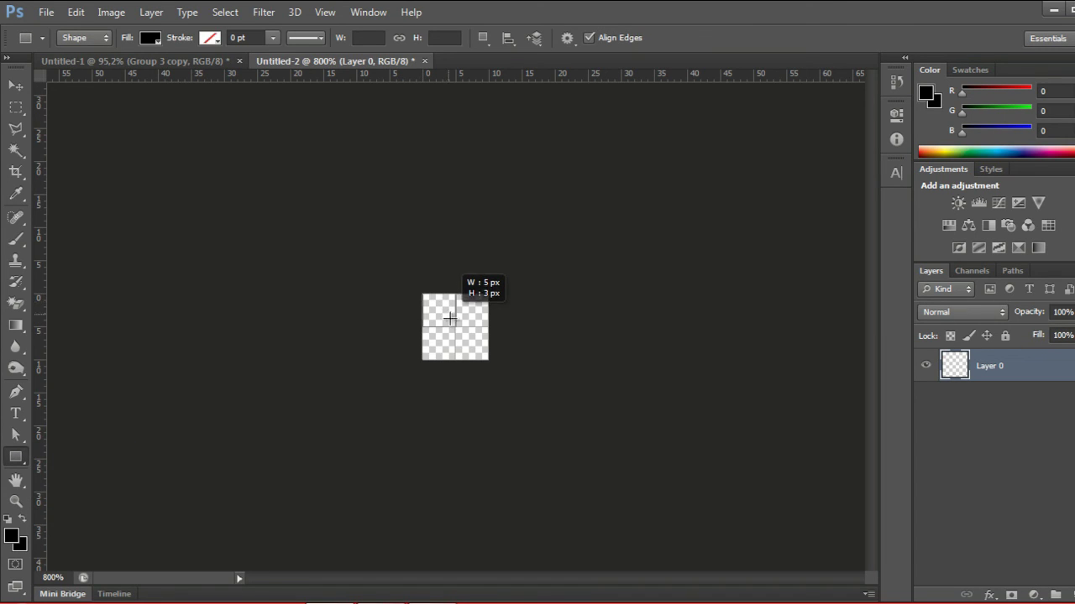
pyautogui.moveTo(447, 301); pyautogui.dragTo(480, 359)
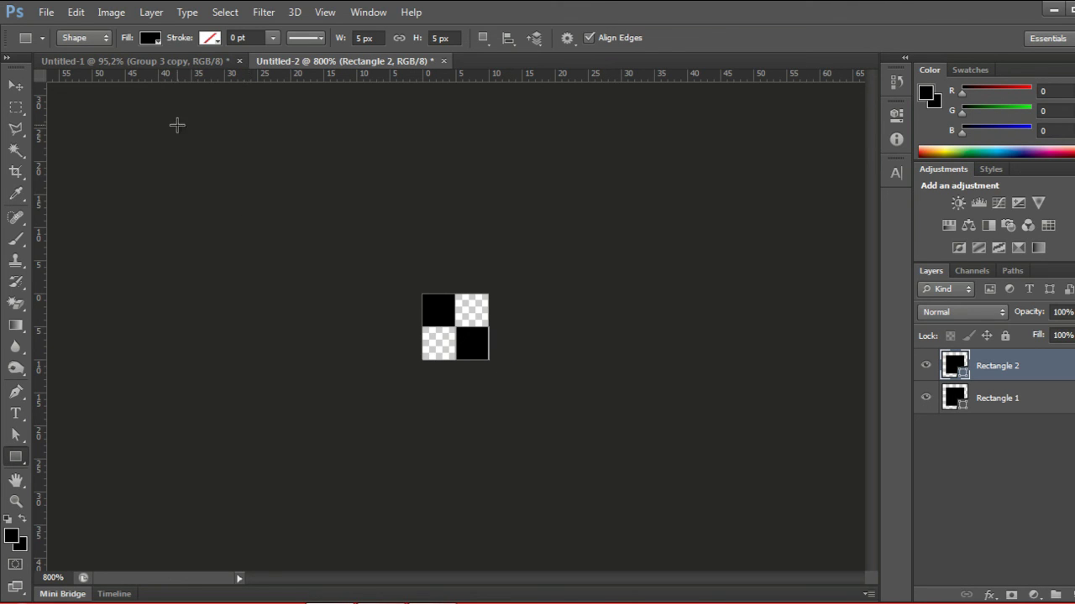
# Define the tile as Pattern 3 and close Untitled-2 without saving.
pyautogui.click(76, 13)
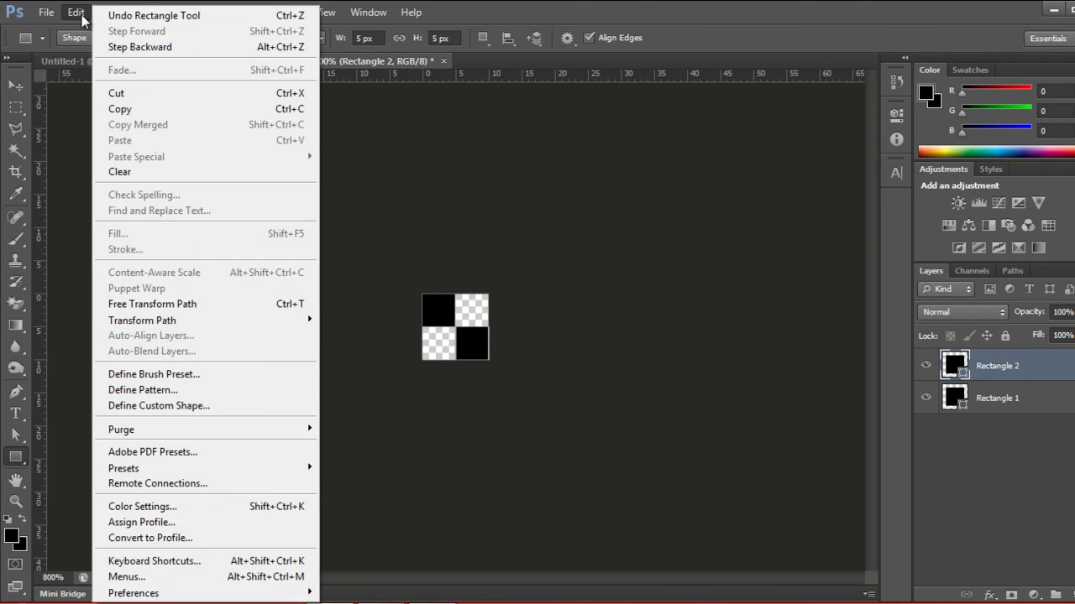
pyautogui.click(170, 391)
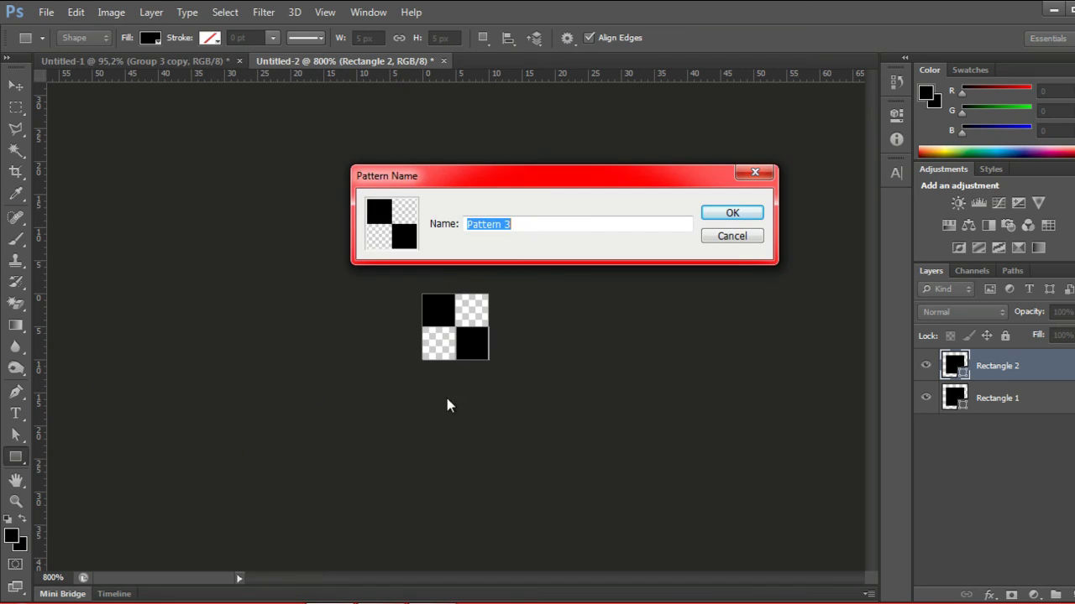
pyautogui.click(732, 213)
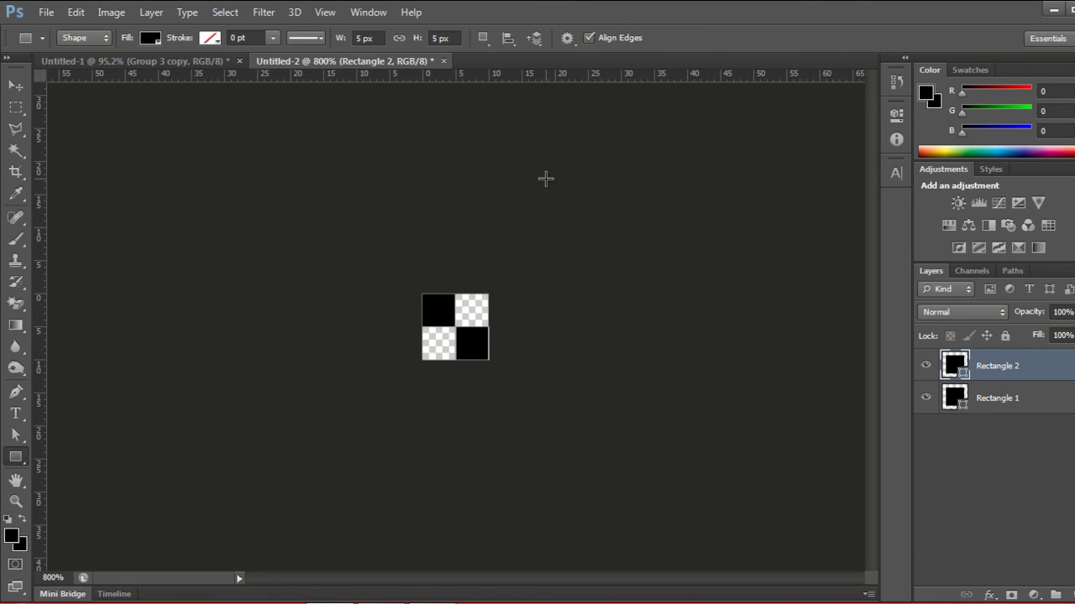
pyautogui.click(444, 62)
# Close the tile document without saving and convert the Background into an editable Layer 0.
pyautogui.click(586, 251)
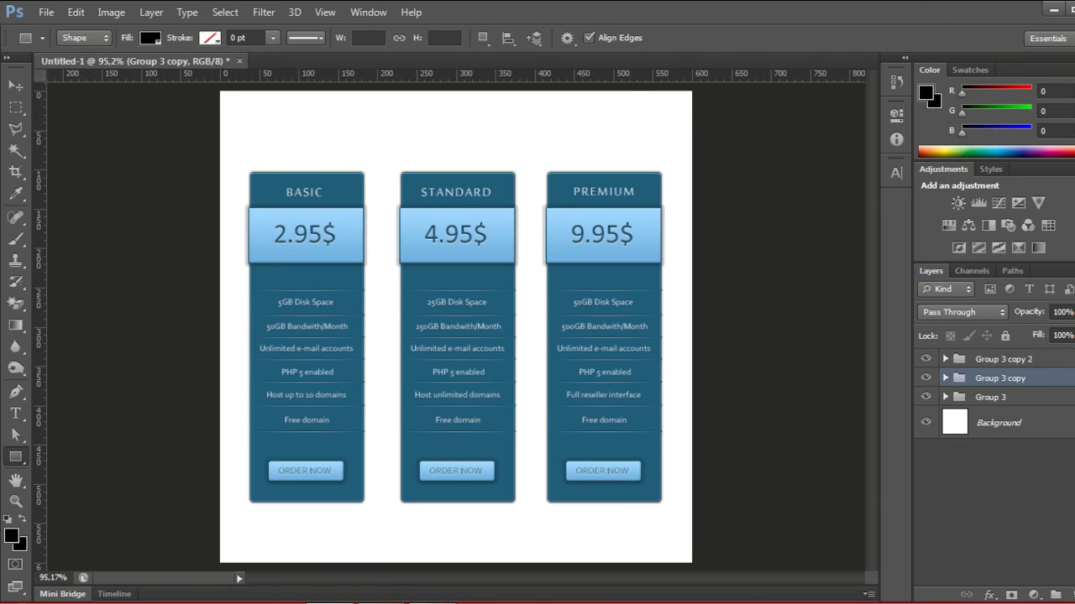
pyautogui.click(1060, 547)
pyautogui.doubleClick(957, 422)
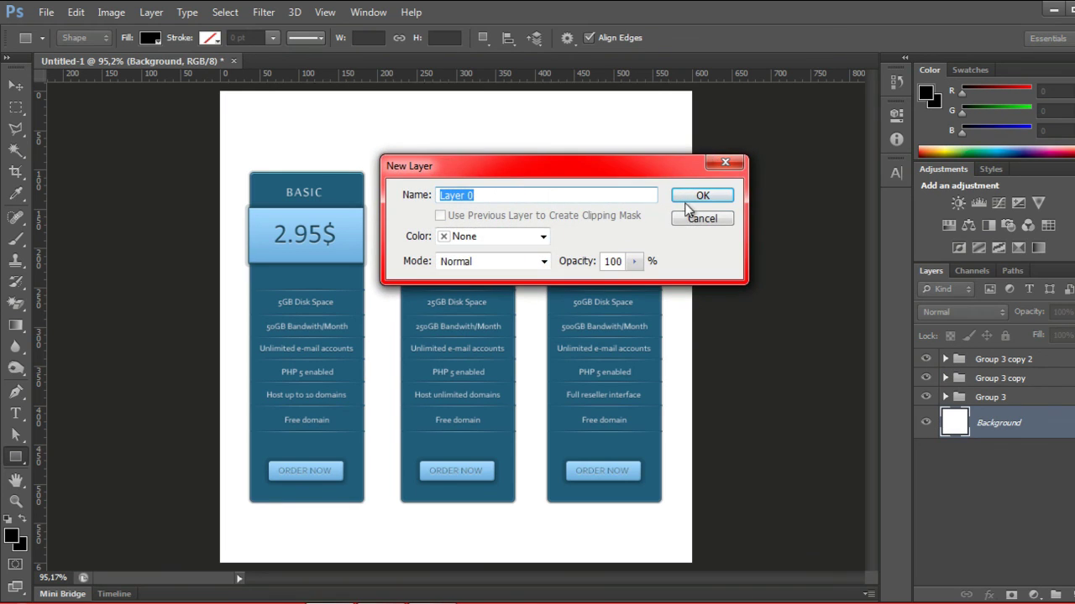
pyautogui.click(698, 200)
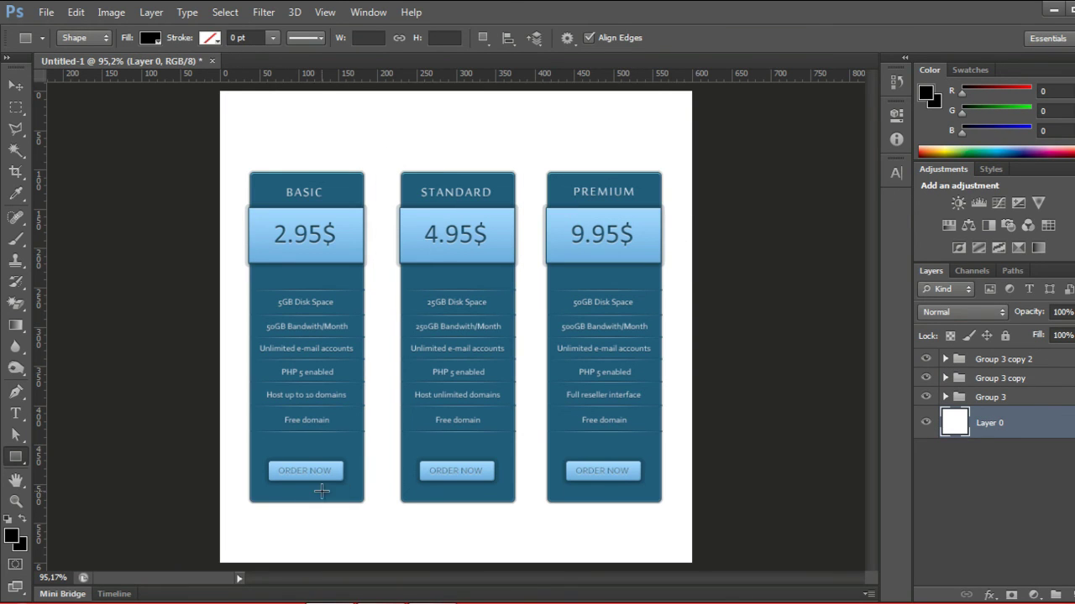
# Set the foreground colour to dark grey #282828.
pyautogui.click(11, 535)
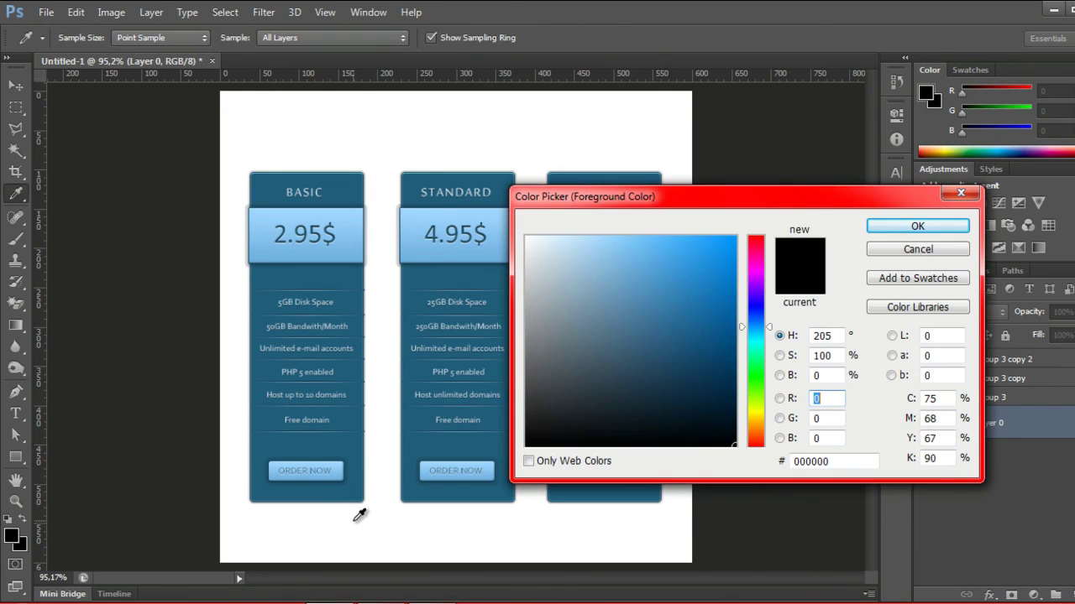
pyautogui.click(819, 462)
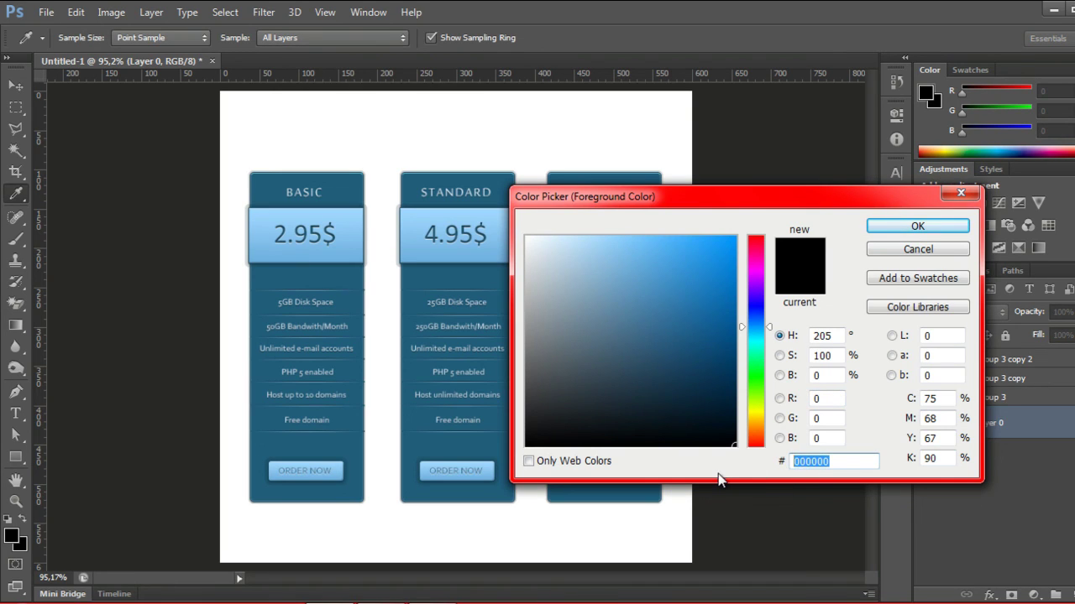
pyautogui.write('28282')
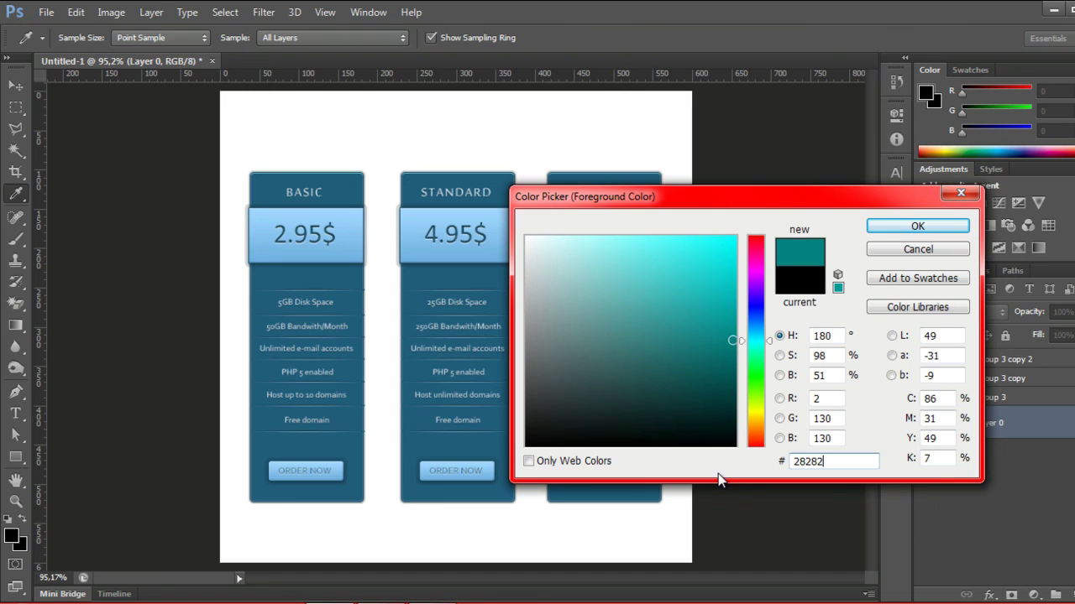
pyautogui.write('8')
pyautogui.click(942, 225)
pyautogui.press('u')
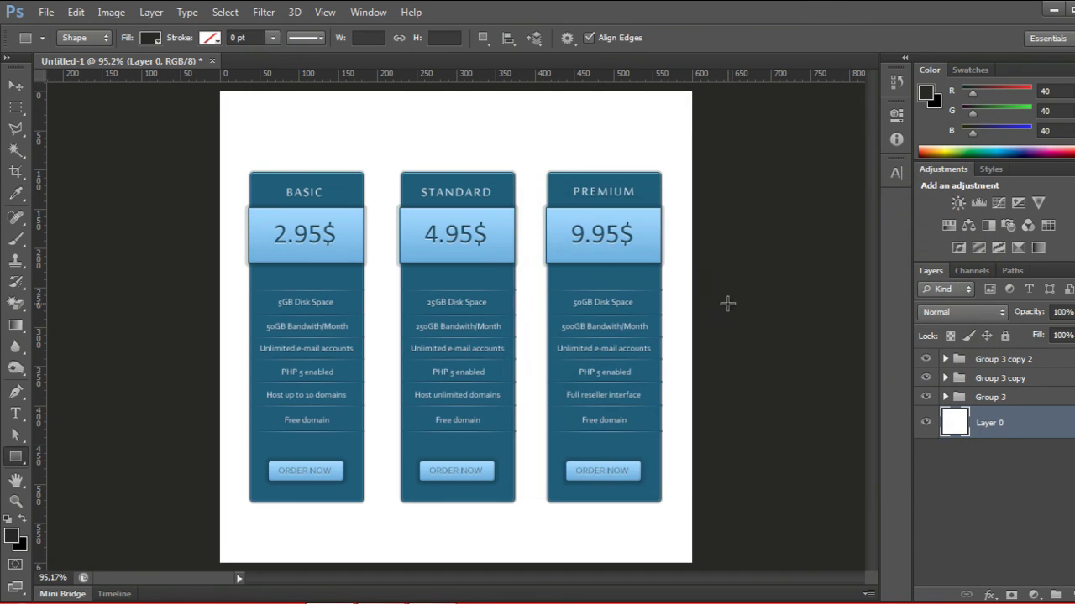
# Fill Layer 0 dark grey with the Paint Bucket behind the cards, then show the grid.
pyautogui.click(16, 326)
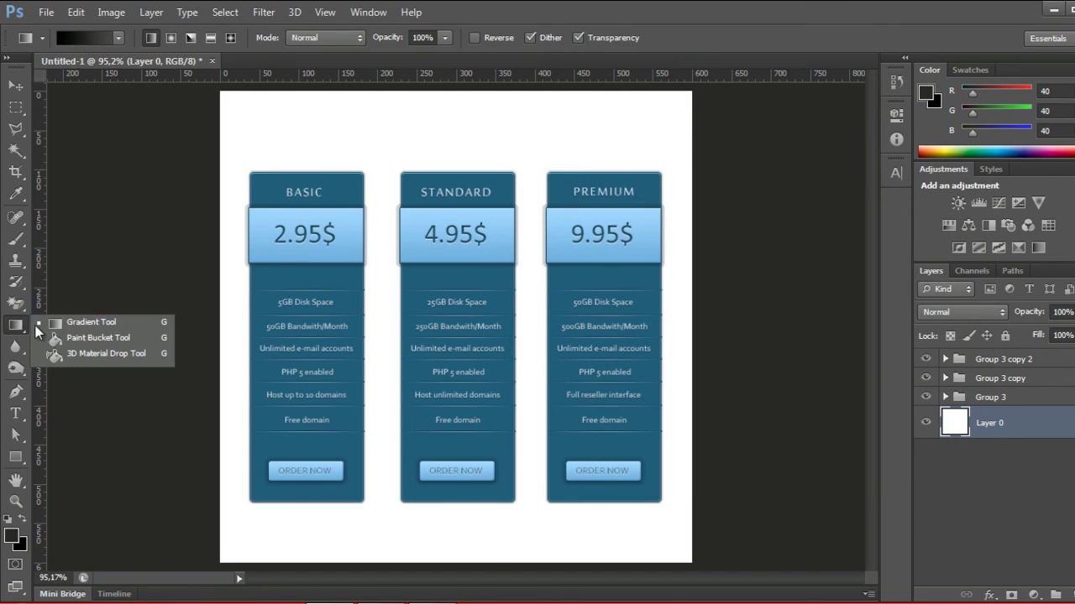
pyautogui.click(58, 338)
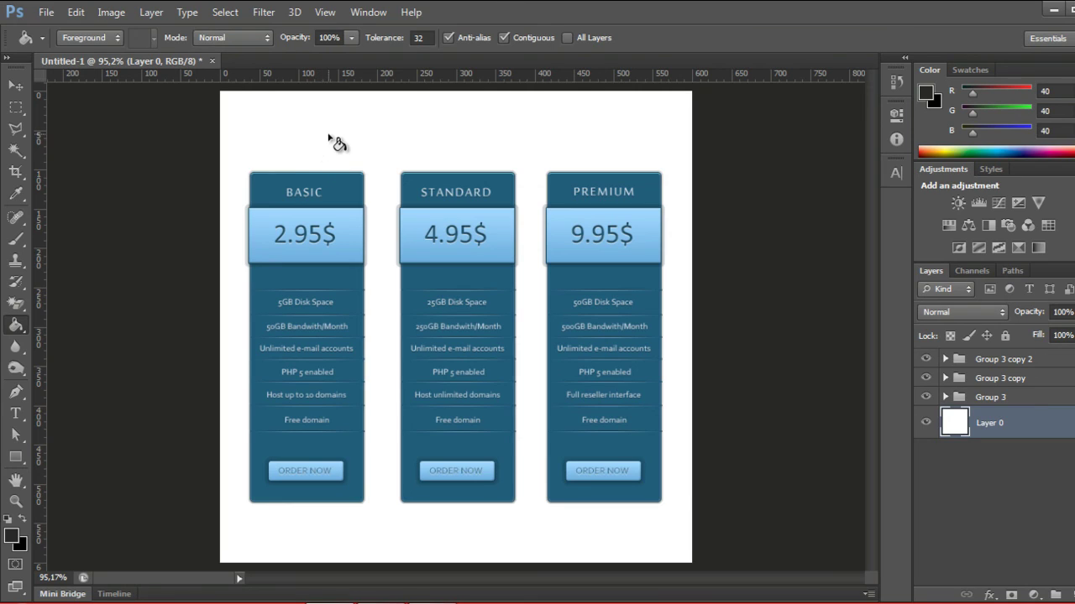
pyautogui.click(337, 145)
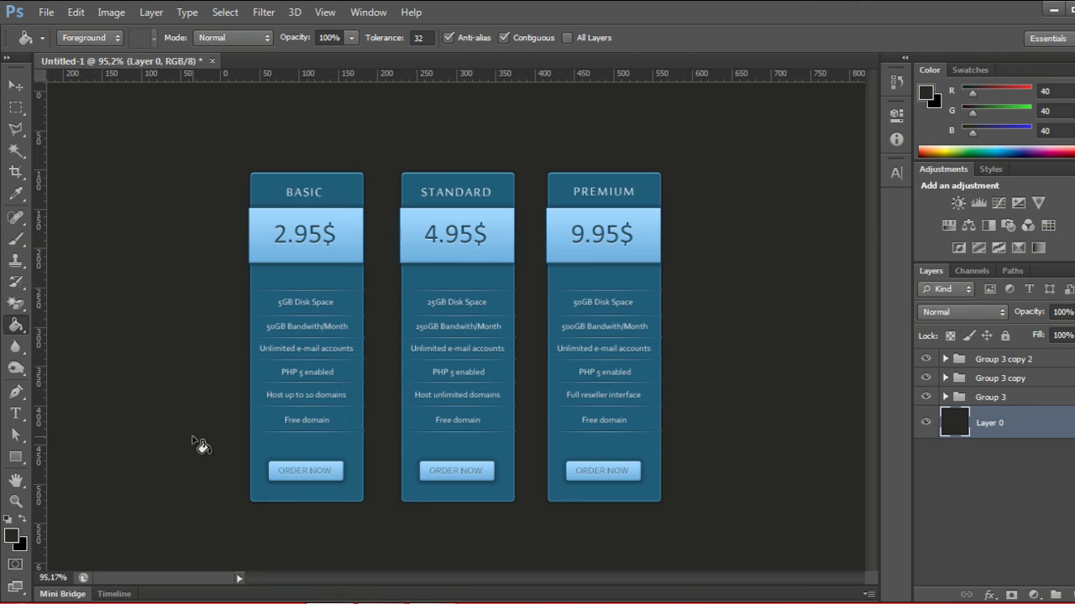
pyautogui.hotkey('ctrl', "'")
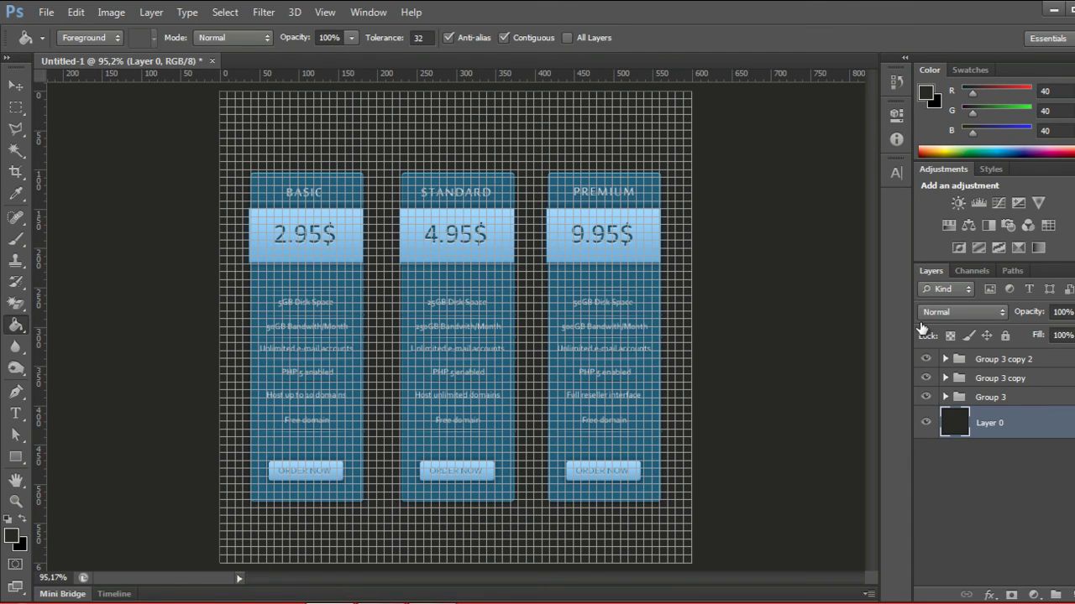
# Add a Pattern Overlay to Layer 0 with Soft Light blending at 30% opacity.
pyautogui.doubleClick(1024, 422)
pyautogui.click(601, 432)
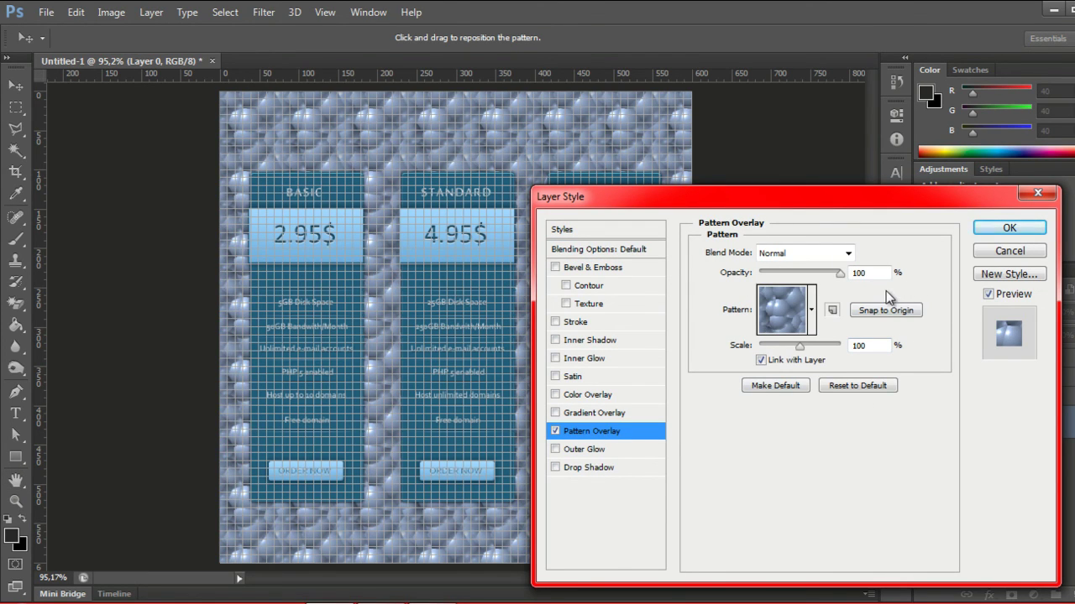
pyautogui.click(848, 253)
pyautogui.click(849, 220)
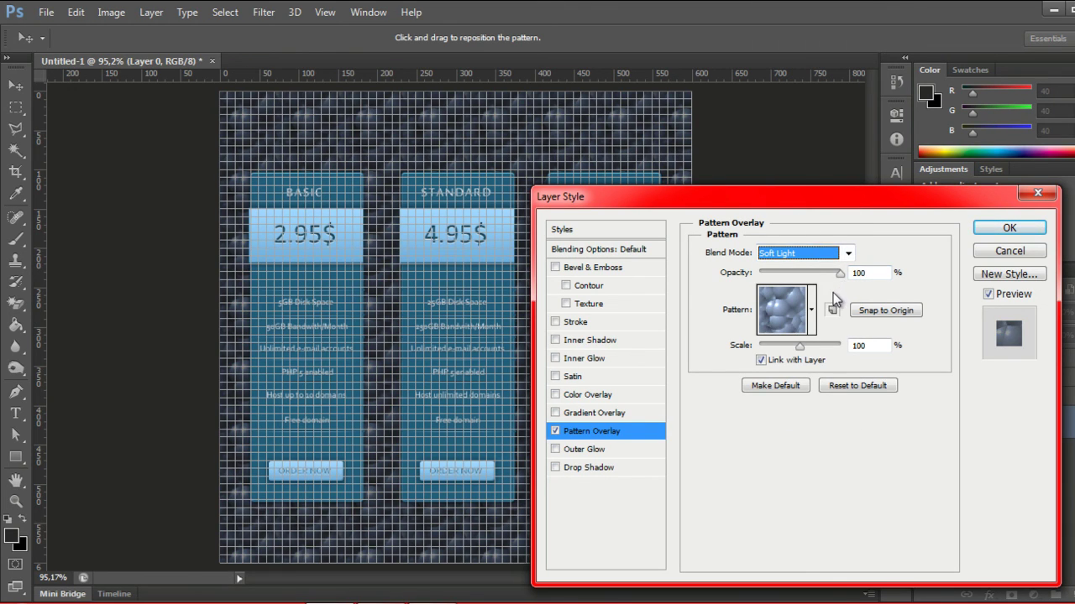
pyautogui.moveTo(840, 275); pyautogui.dragTo(780, 275)
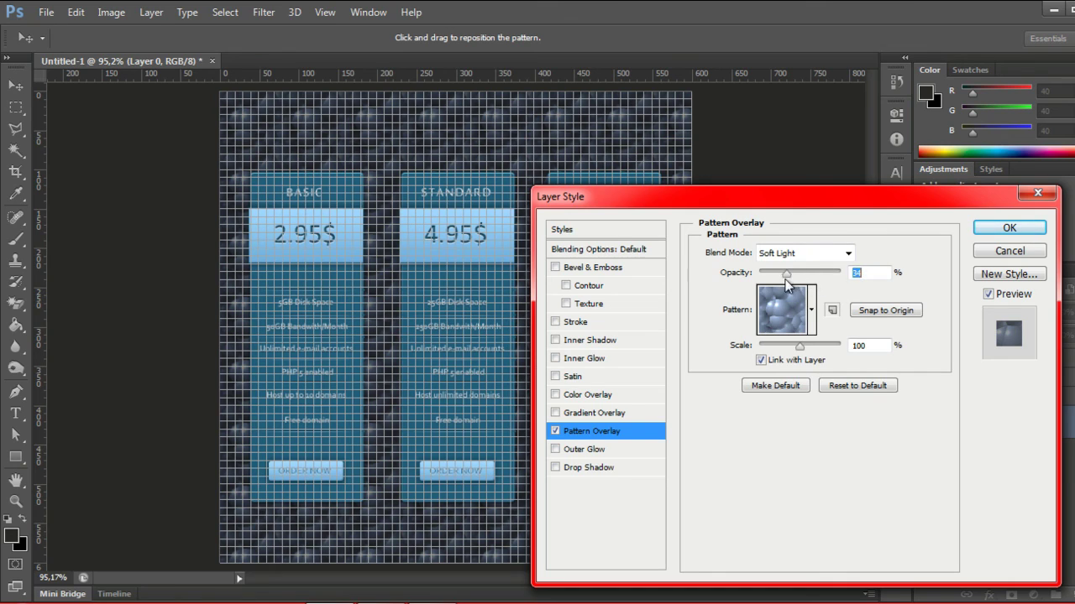
pyautogui.moveTo(781, 279); pyautogui.dragTo(784, 275)
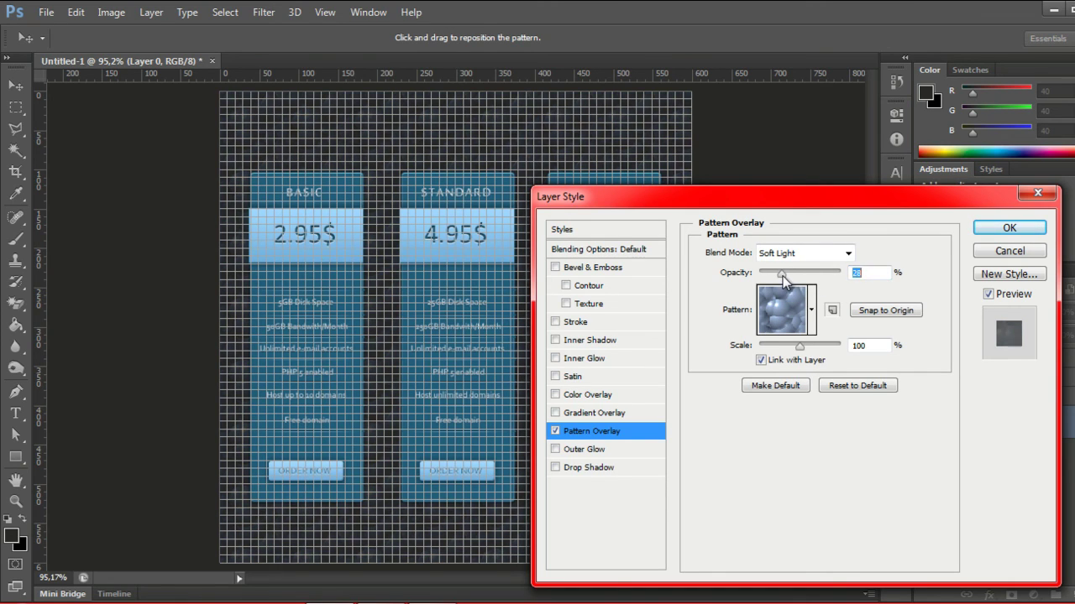
# Choose the black checker pattern for the overlay, apply it, and hide the grid.
pyautogui.click(811, 309)
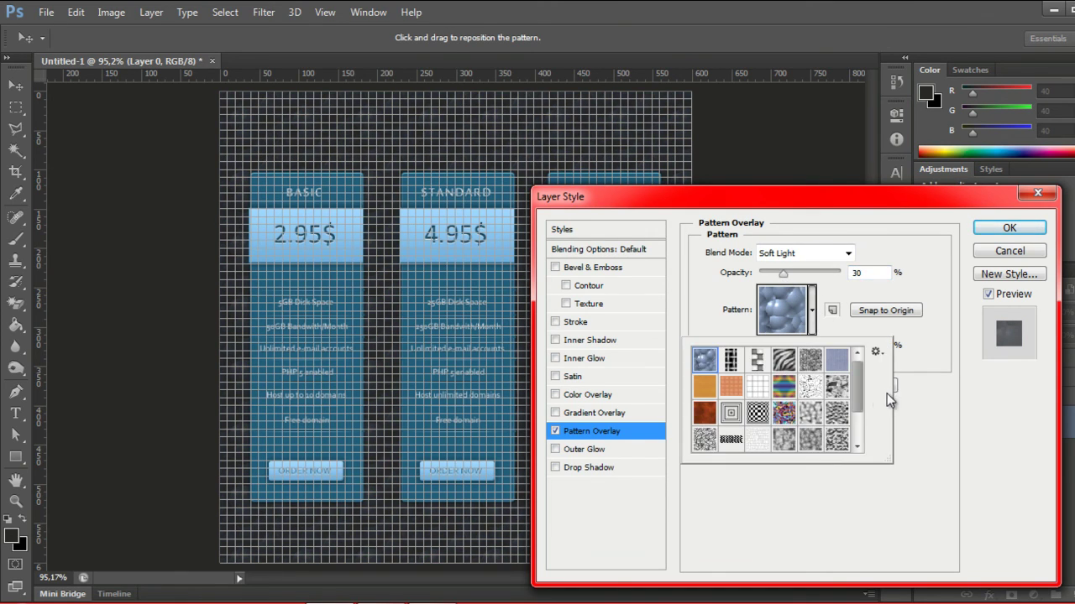
pyautogui.moveTo(859, 405); pyautogui.dragTo(862, 446)
pyautogui.click(728, 442)
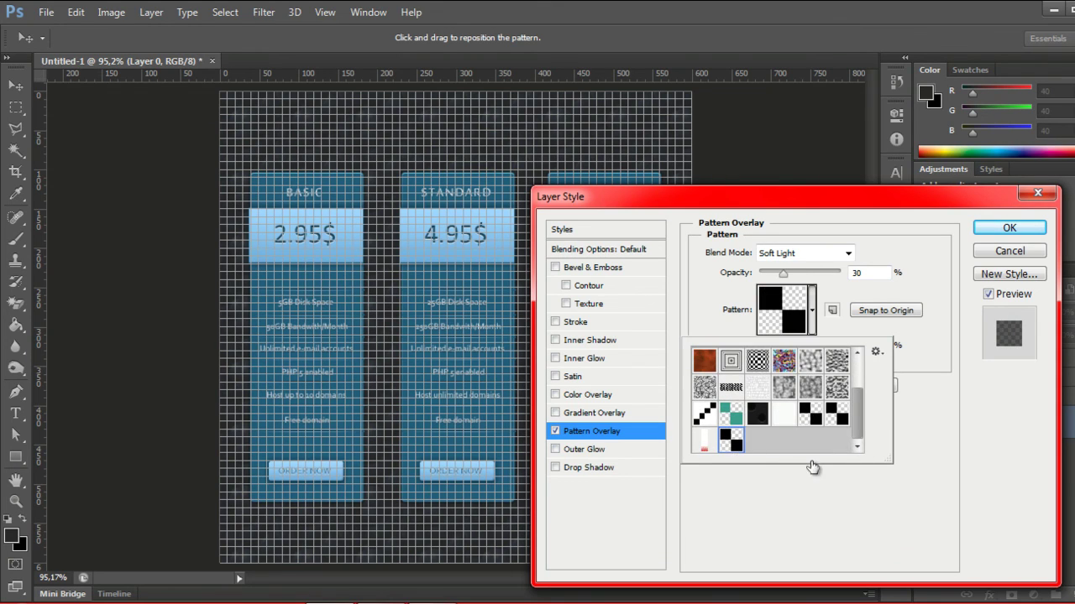
pyautogui.click(868, 490)
pyautogui.click(1005, 231)
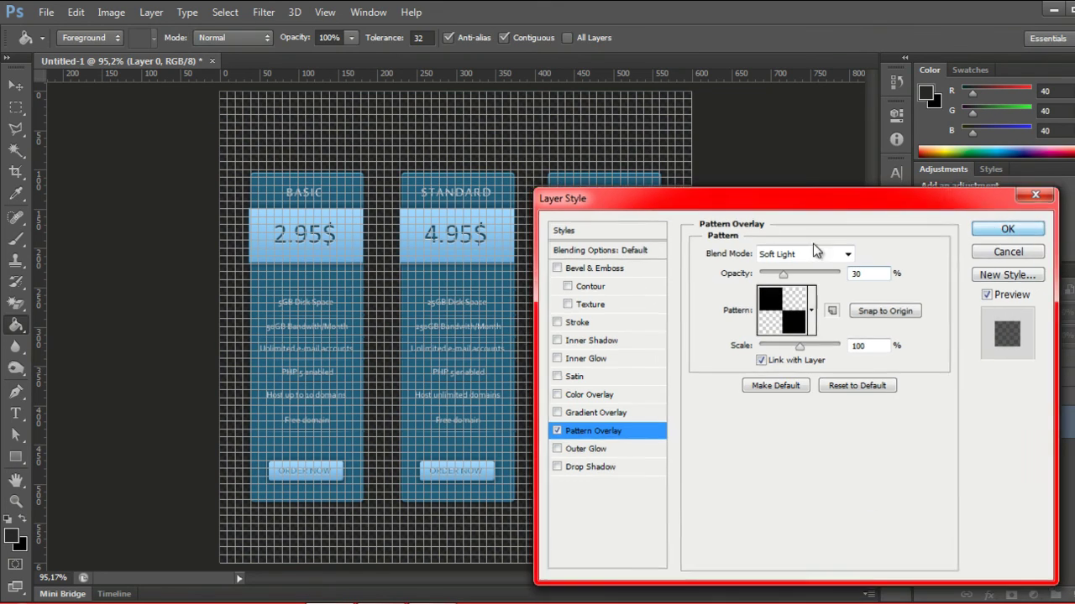
pyautogui.hotkey('ctrl', "'")
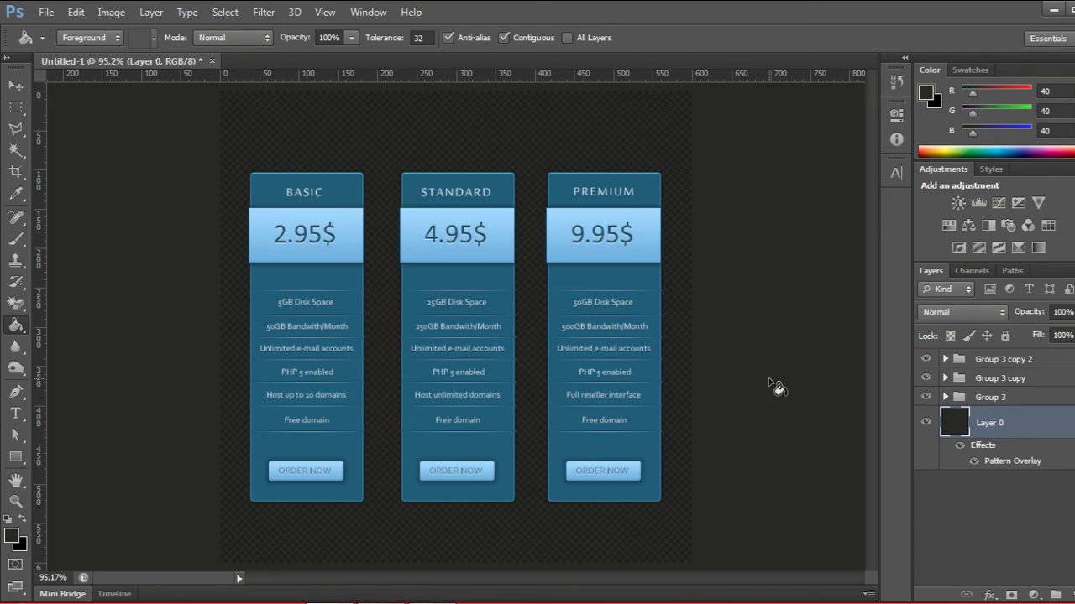
# Fill Layer 0 with pure white and clear its Pattern Overlay layer style.
pyautogui.click(11, 538)
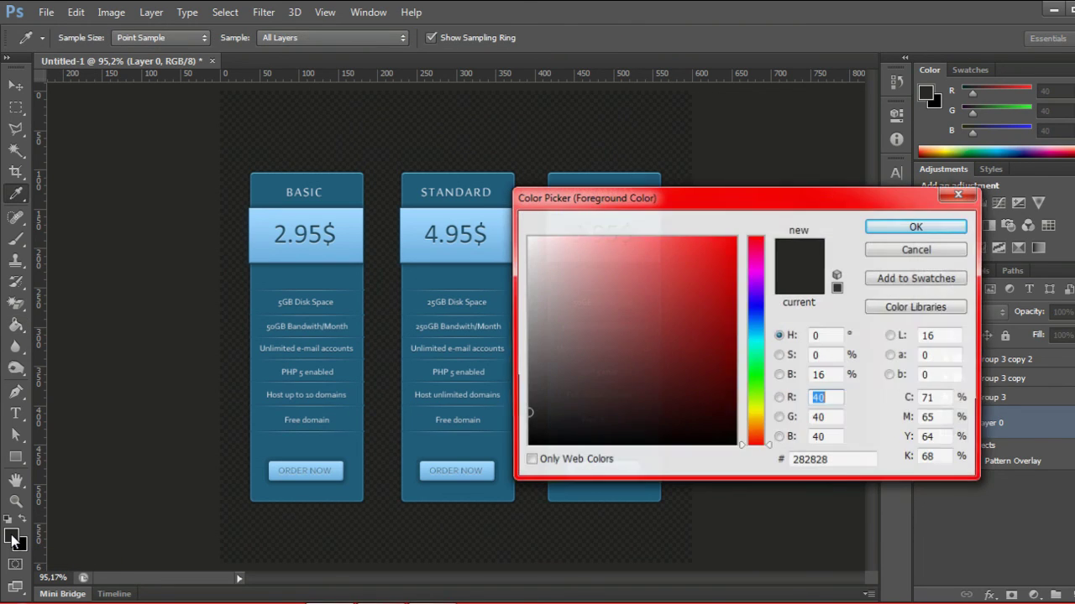
pyautogui.click(525, 237)
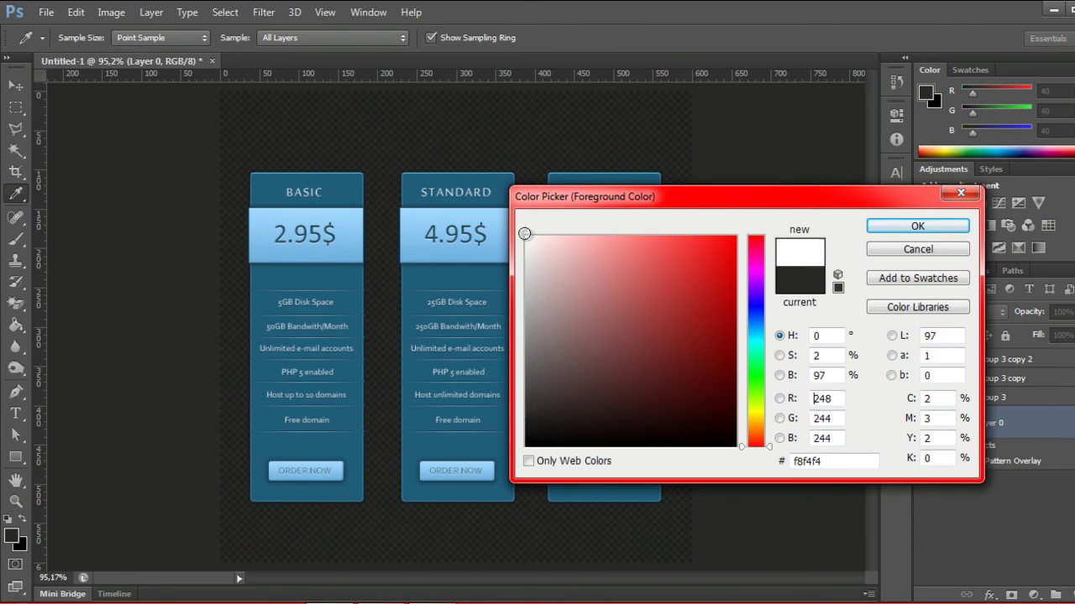
pyautogui.click(915, 228)
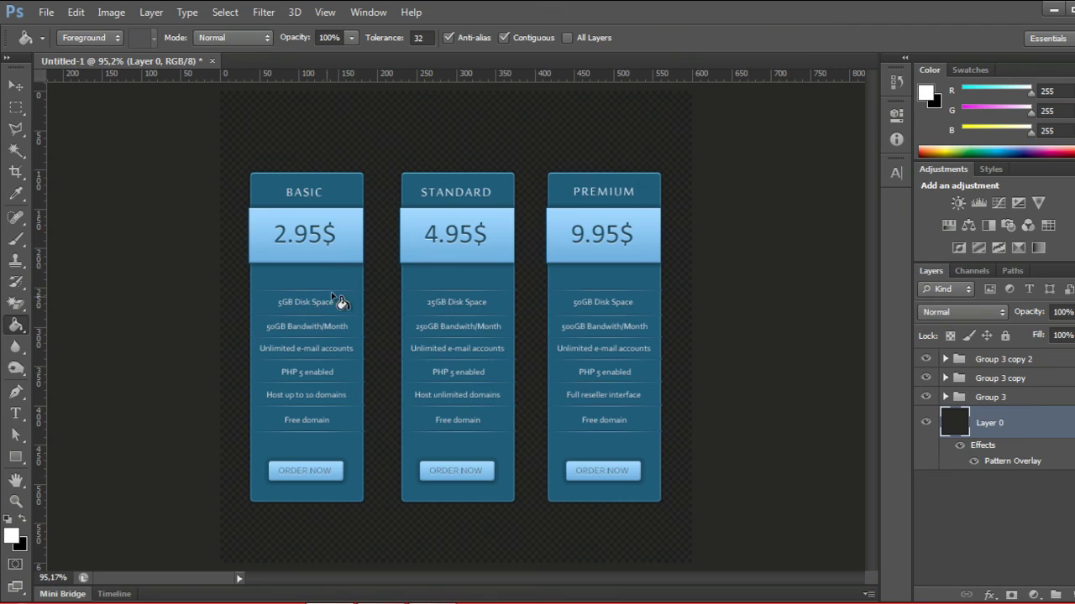
pyautogui.click(614, 241)
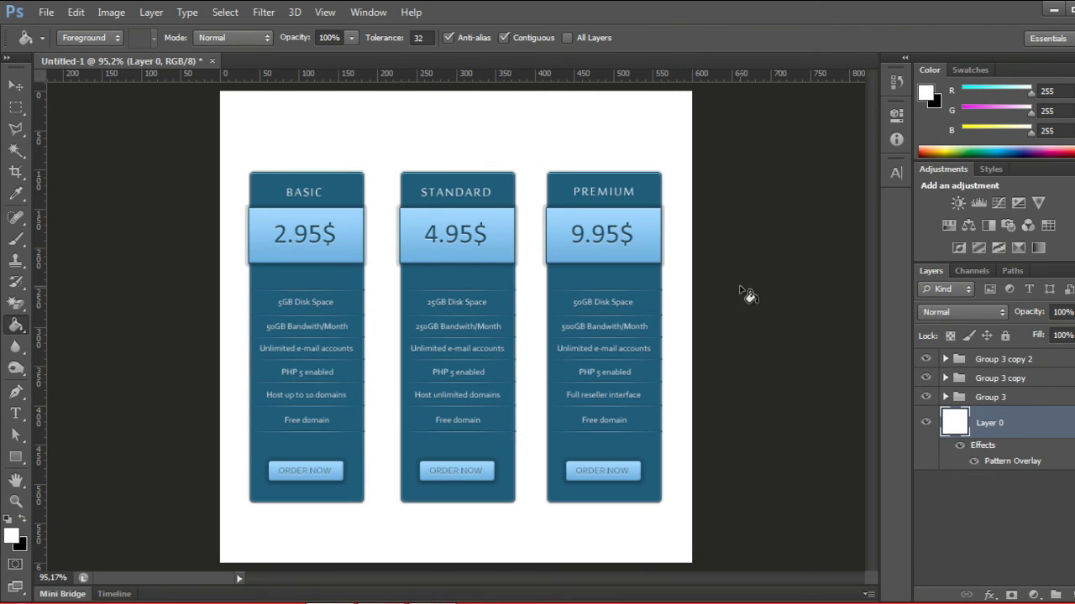
pyautogui.rightClick(1071, 423)
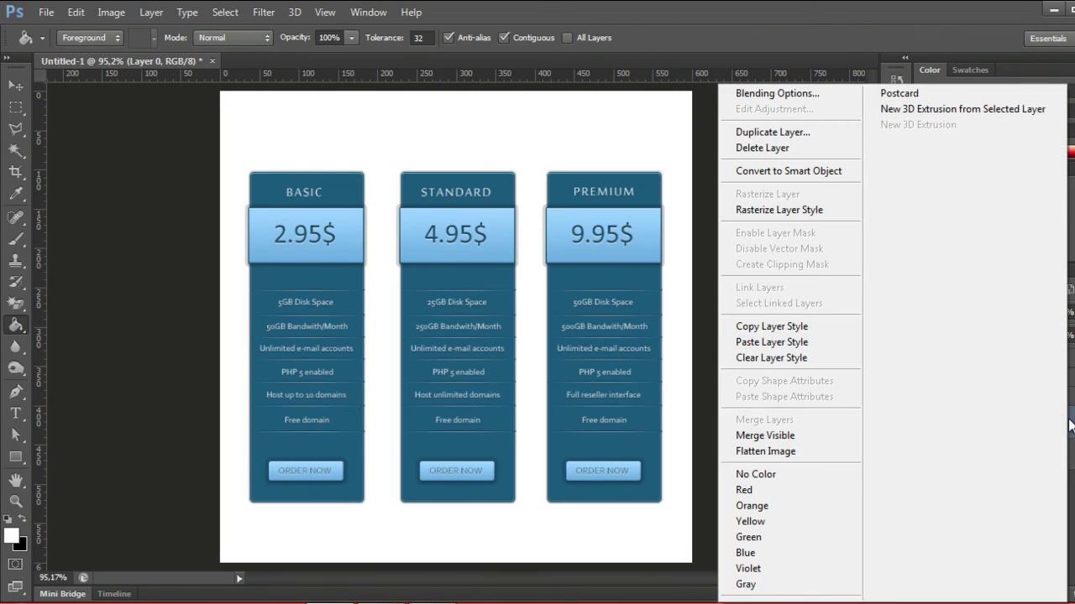
pyautogui.click(771, 358)
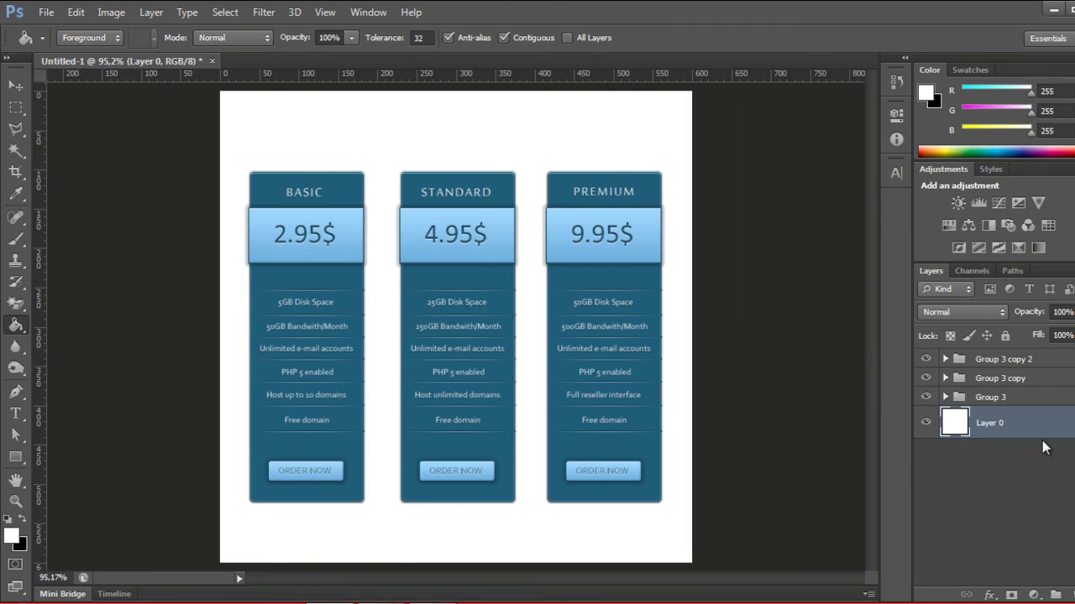
# Draw a rectangle covering the whole canvas above the Group 3 copy 2 column group.
pyautogui.click(1017, 361)
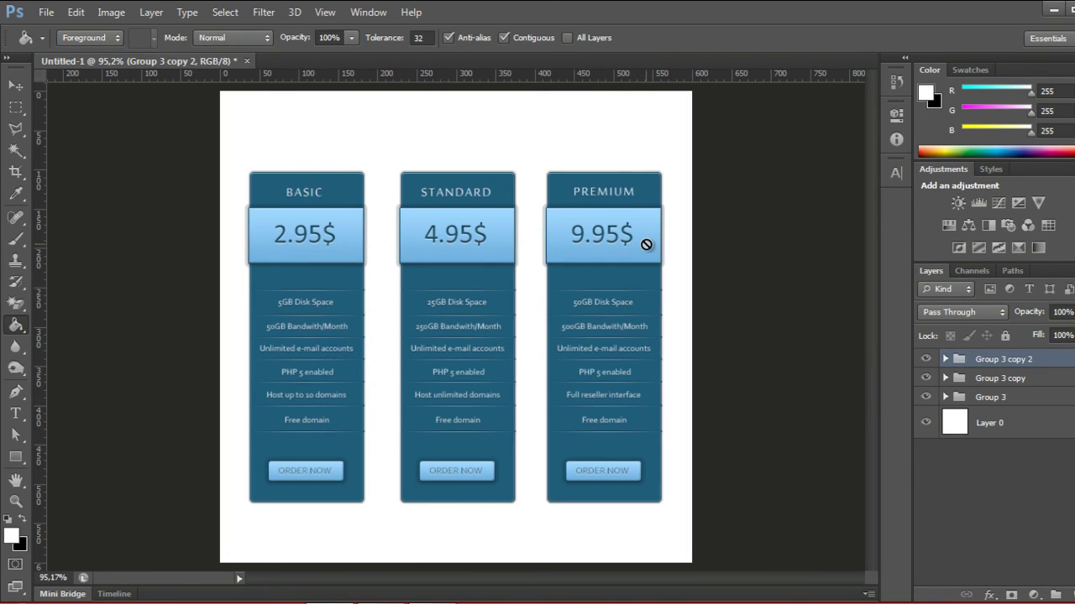
pyautogui.moveTo(16, 456); pyautogui.dragTo(69, 458)
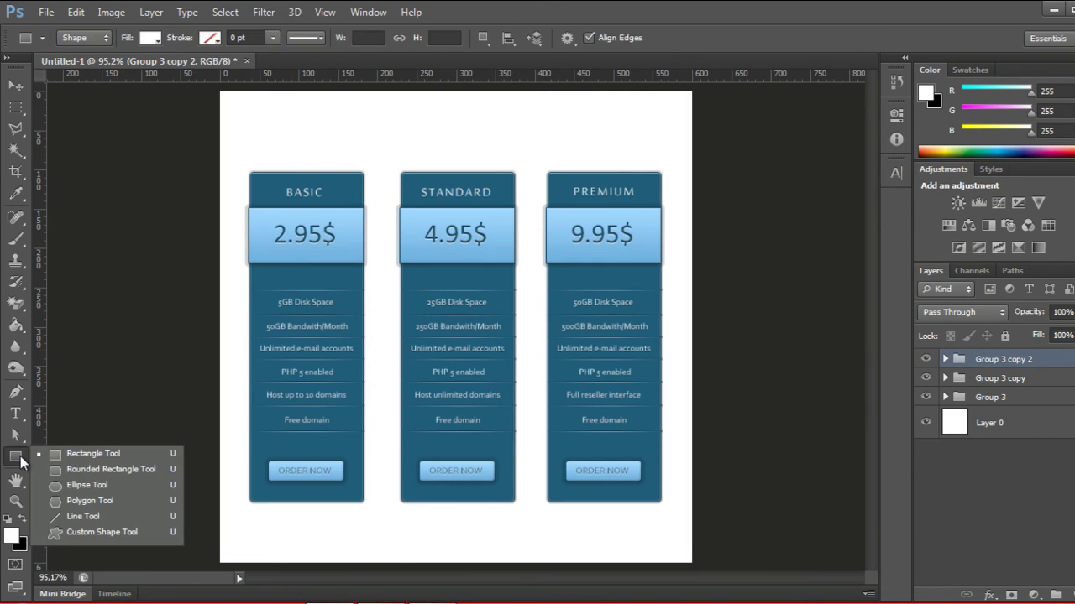
pyautogui.click(69, 459)
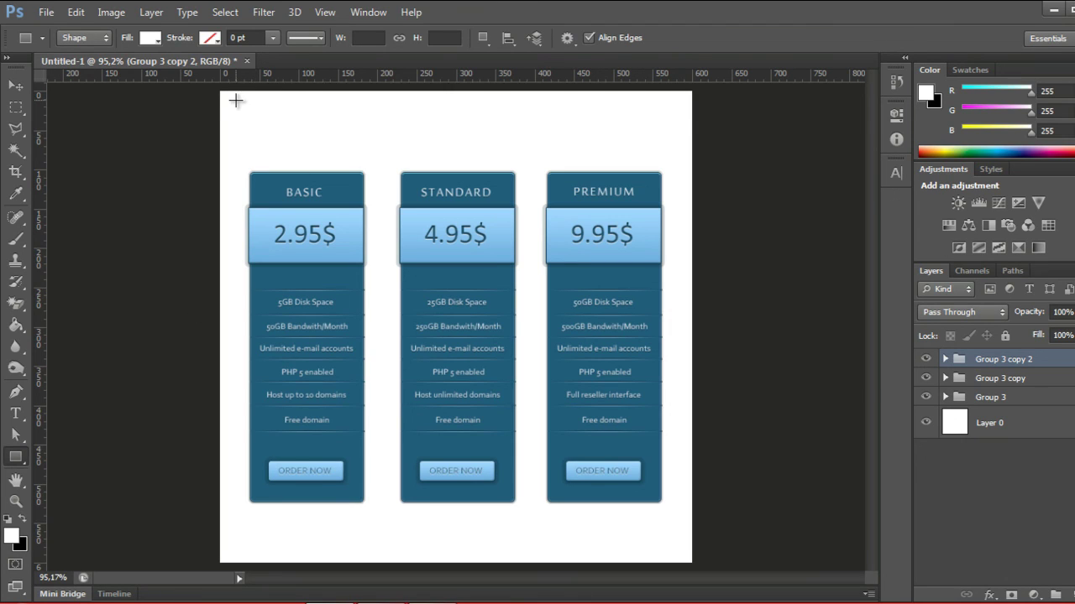
pyautogui.moveTo(220, 91); pyautogui.dragTo(683, 561)
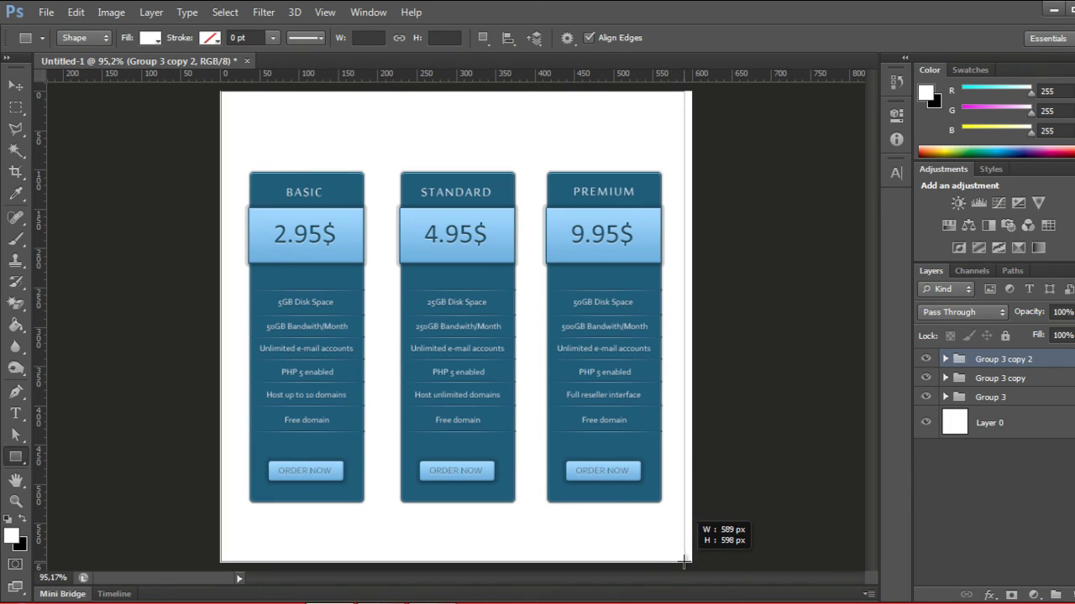
pyautogui.moveTo(683, 561); pyautogui.dragTo(691, 562)
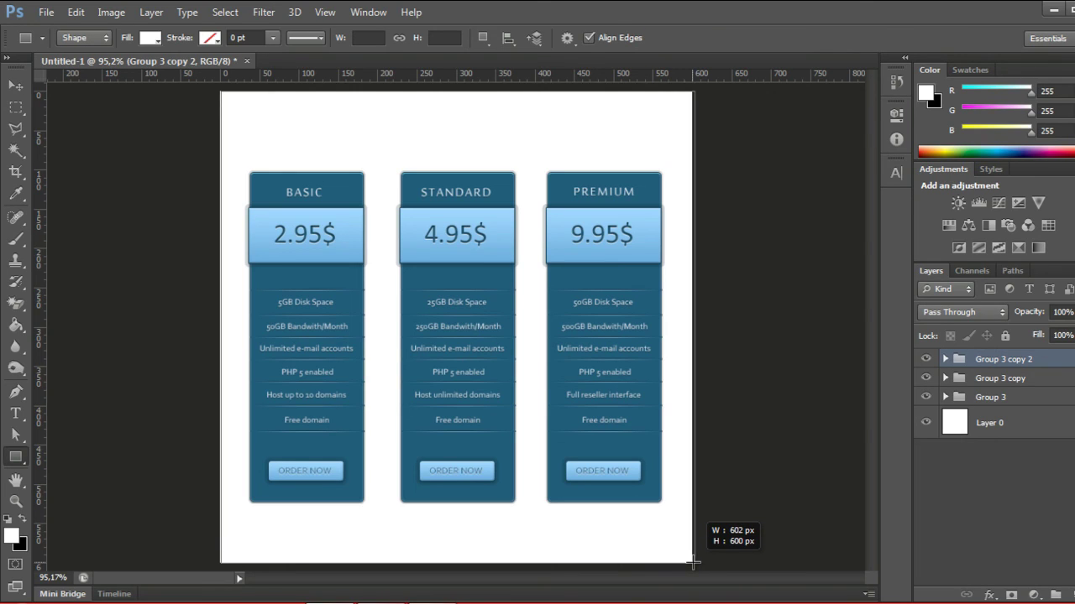
pyautogui.moveTo(692, 563); pyautogui.dragTo(691, 564)
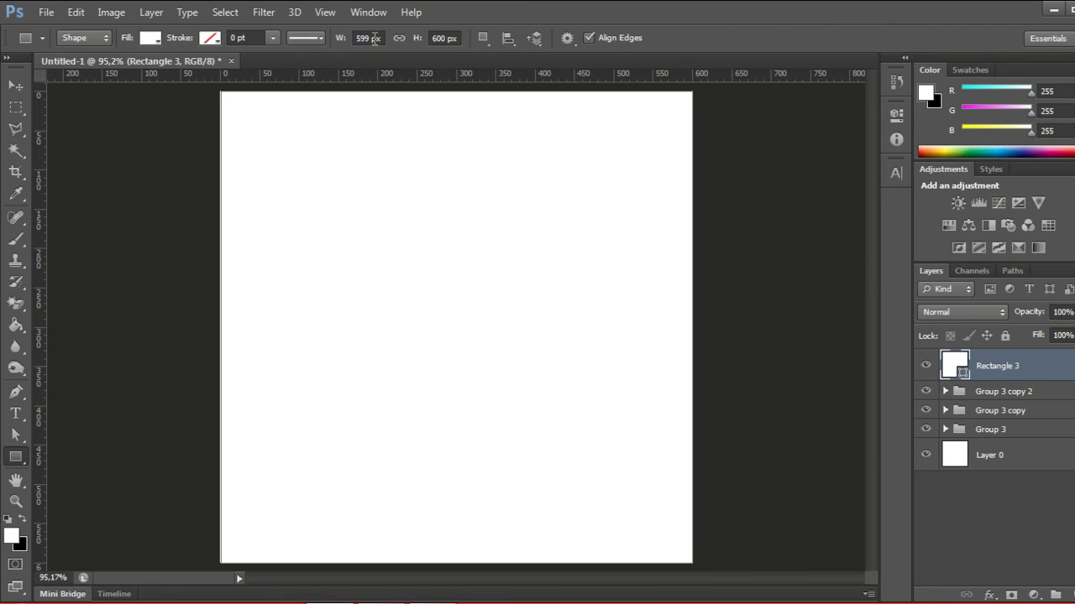
# Set the rectangle's width to 600 px and send it to the back of the stack.
pyautogui.click(368, 39)
pyautogui.write('6')
pyautogui.press('Return')
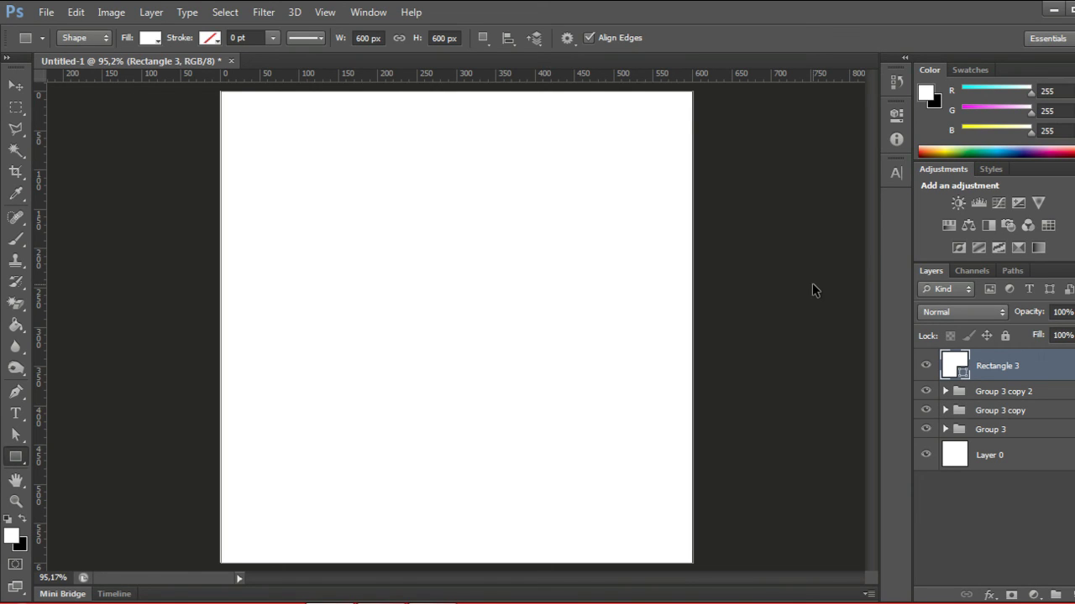
pyautogui.hotkey('ctrl', 'shift', '[')
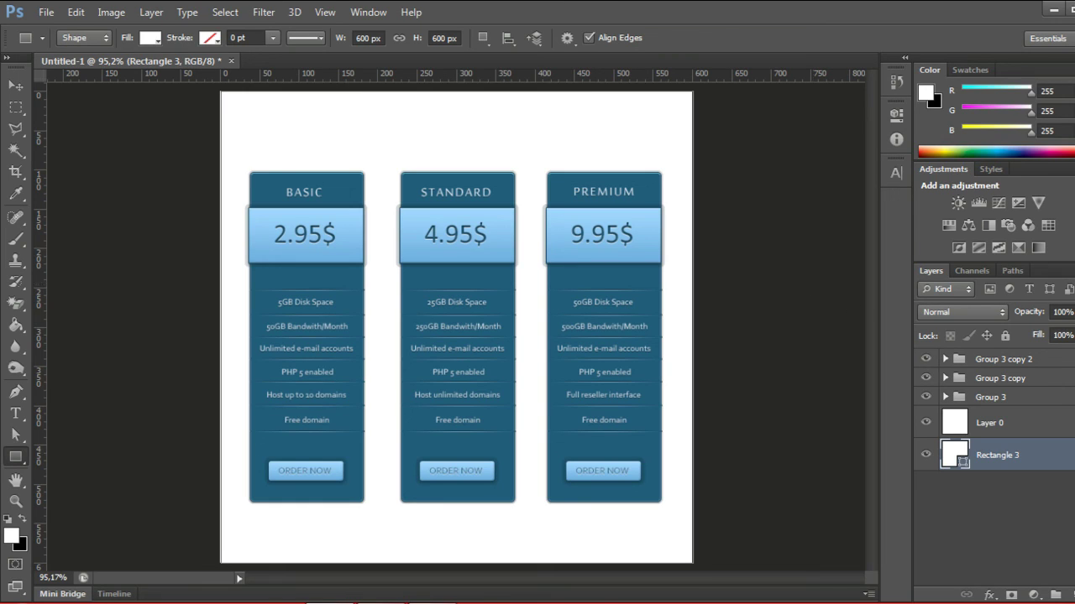
# Move Layer 0 below Rectangle 3 and give Rectangle 3 a 30% Soft Light checker Pattern Overlay.
pyautogui.moveTo(1045, 422); pyautogui.dragTo(1048, 462)
pyautogui.click(1039, 424)
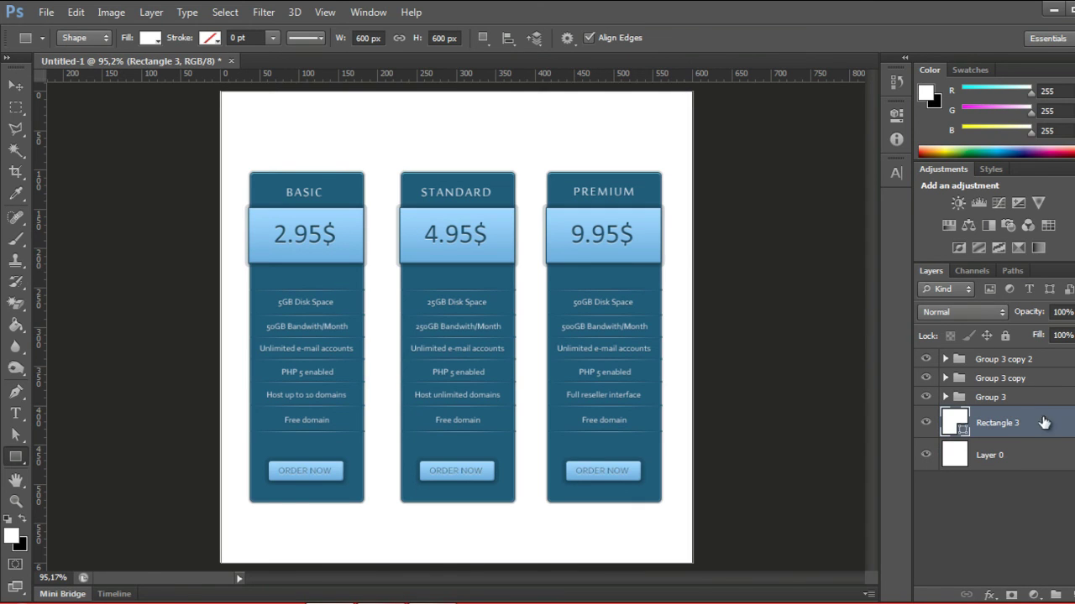
pyautogui.doubleClick(1032, 424)
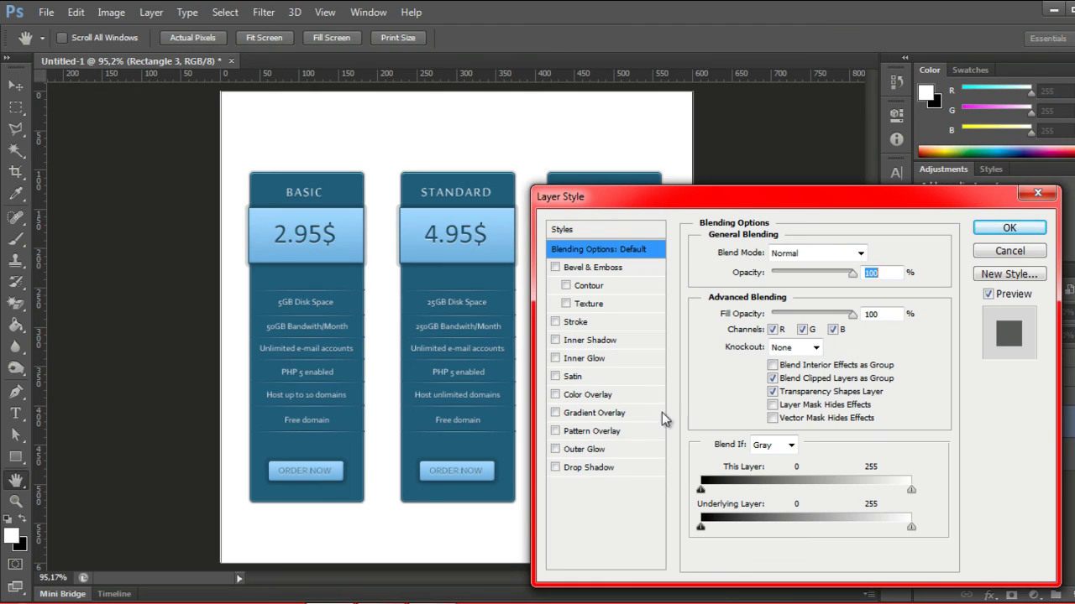
pyautogui.click(613, 432)
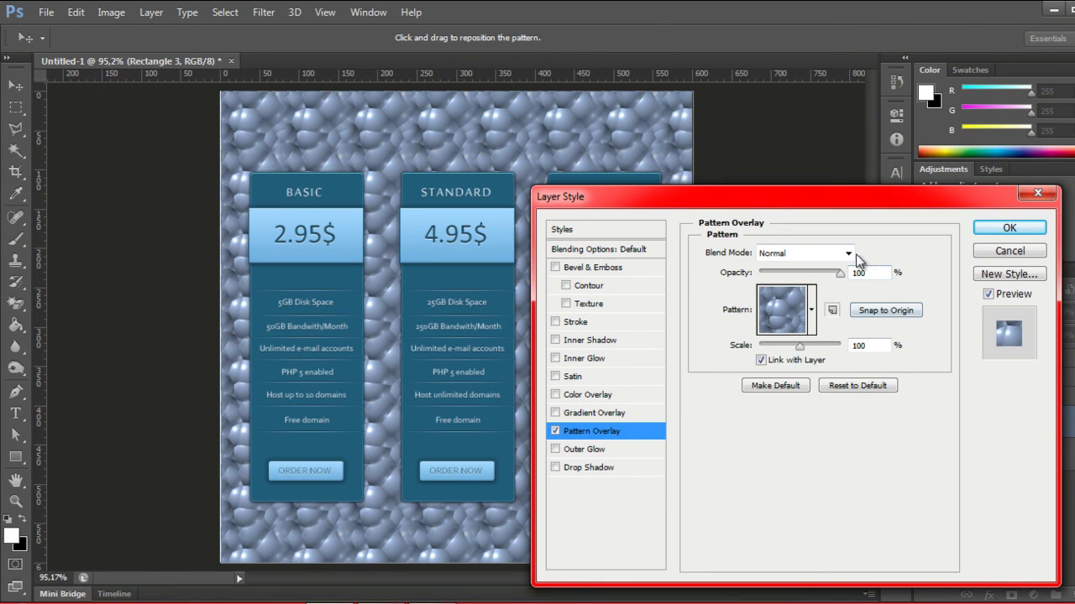
pyautogui.click(848, 253)
pyautogui.click(799, 221)
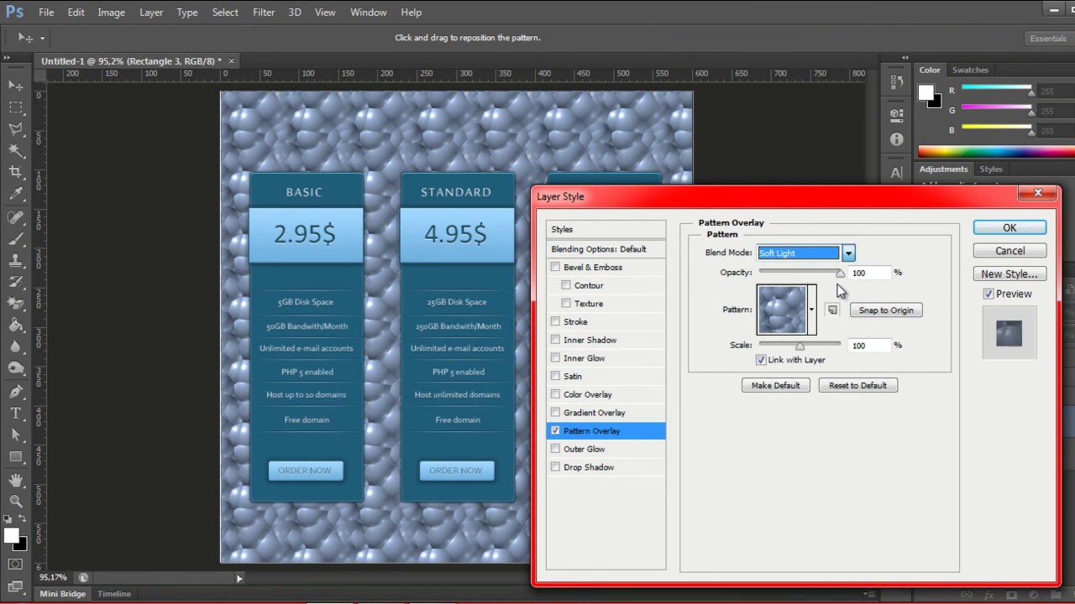
pyautogui.moveTo(840, 274); pyautogui.dragTo(784, 282)
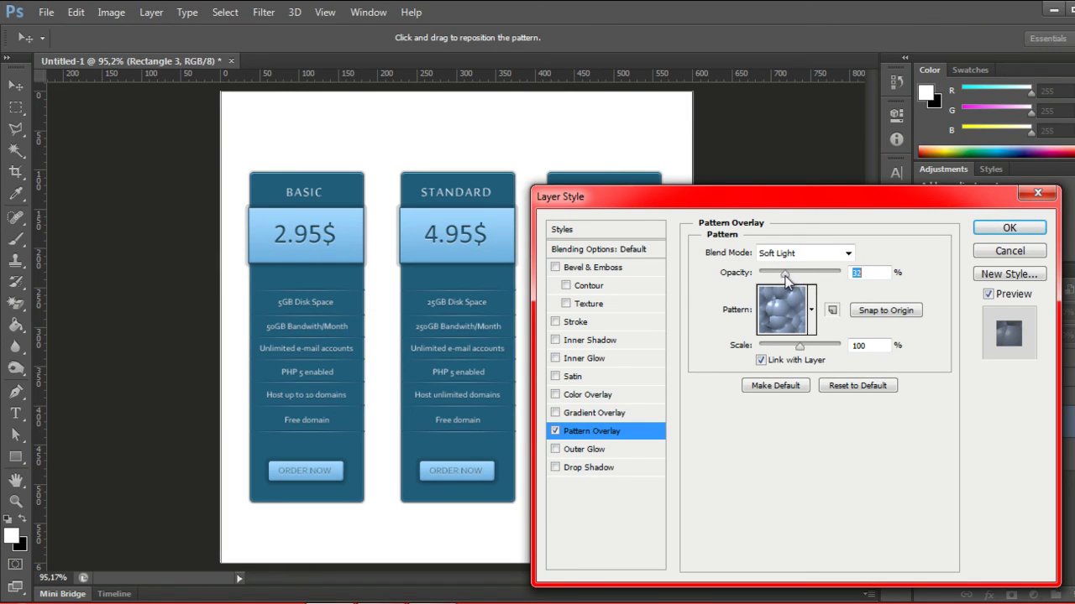
pyautogui.click(811, 309)
pyautogui.click(732, 442)
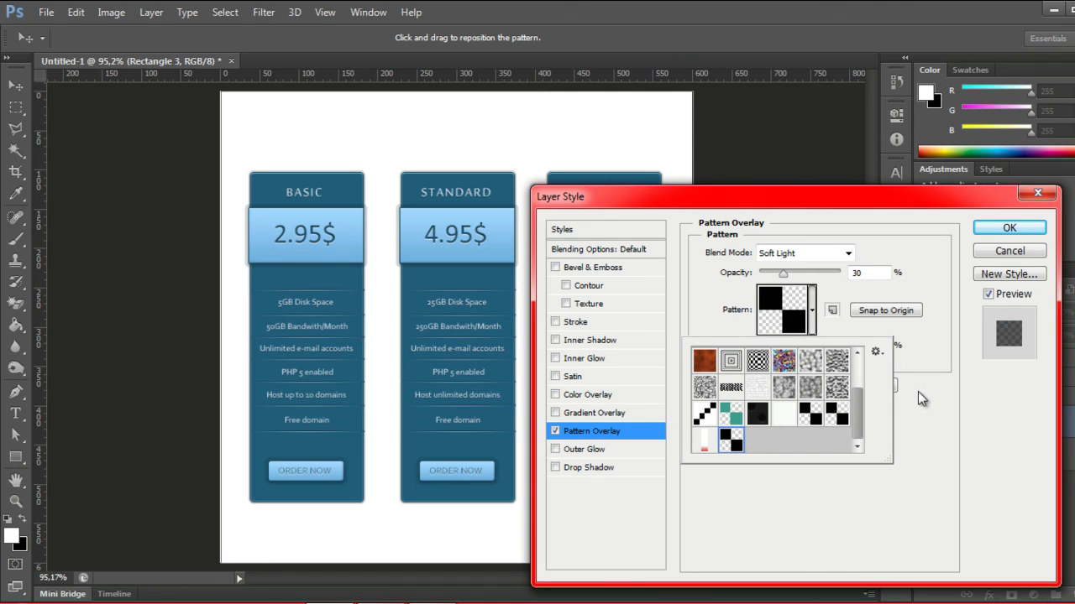
pyautogui.click(1014, 230)
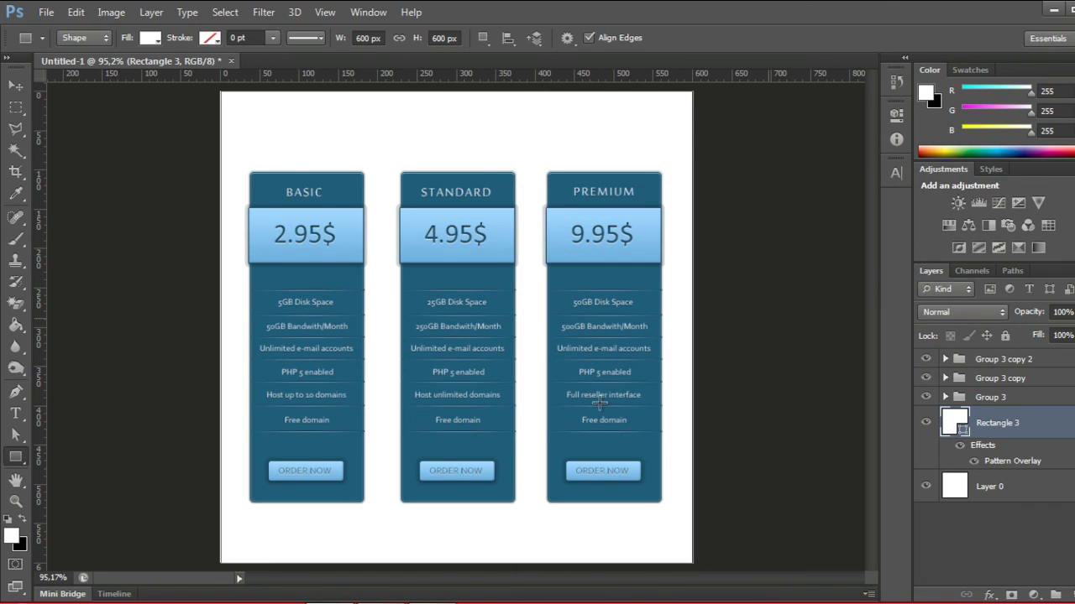
# Set the foreground colour back to dark grey #282828.
pyautogui.click(11, 536)
pyautogui.doubleClick(802, 463)
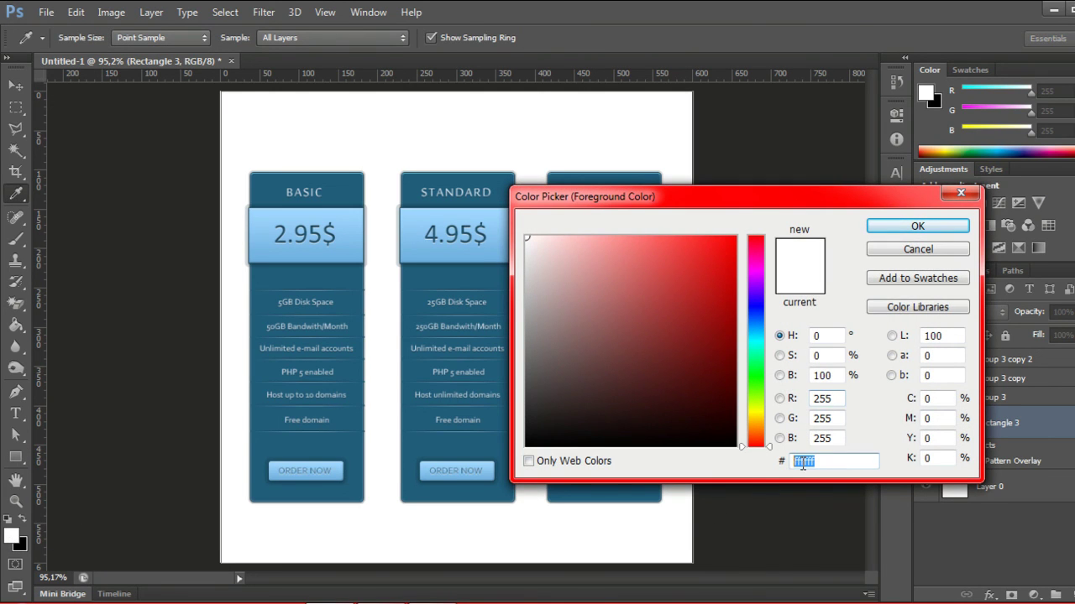
pyautogui.write('282828')
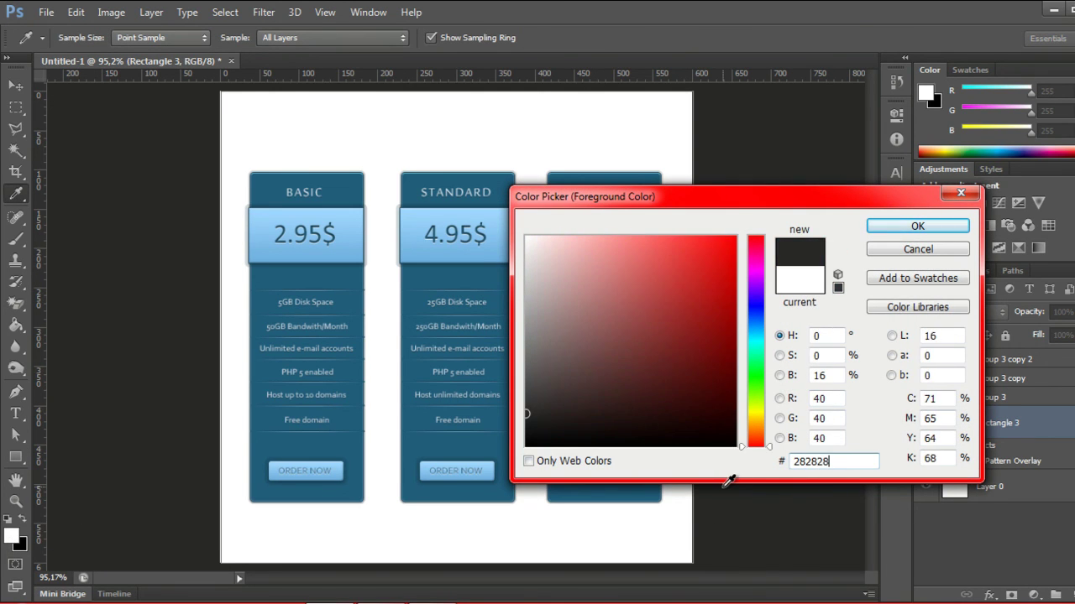
pyautogui.click(934, 227)
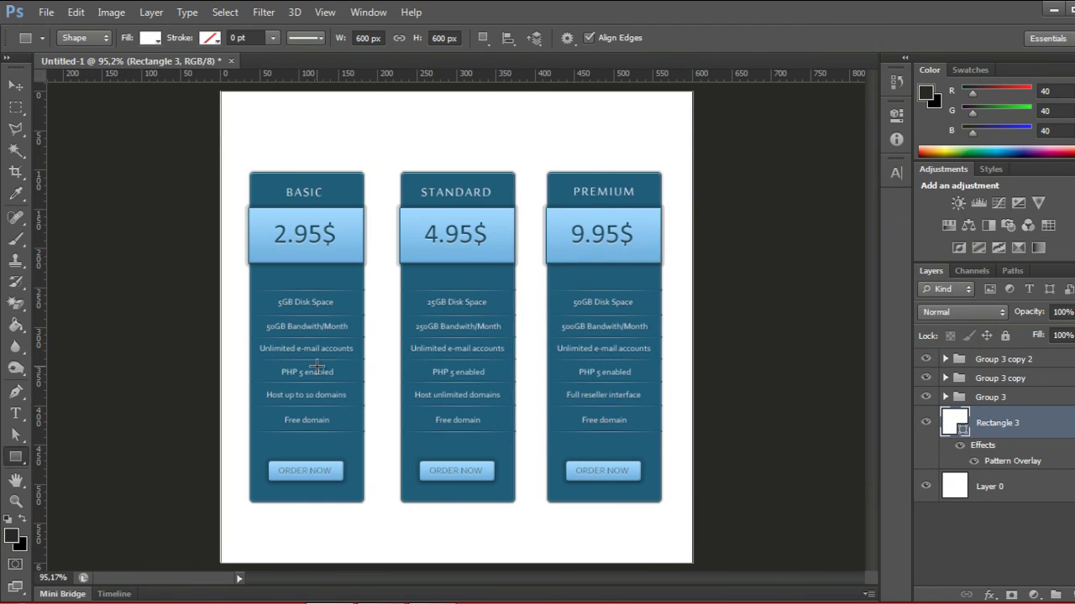
# Paint-bucket the background rectangle dark grey, rasterizing the shape when prompted.
pyautogui.click(16, 326)
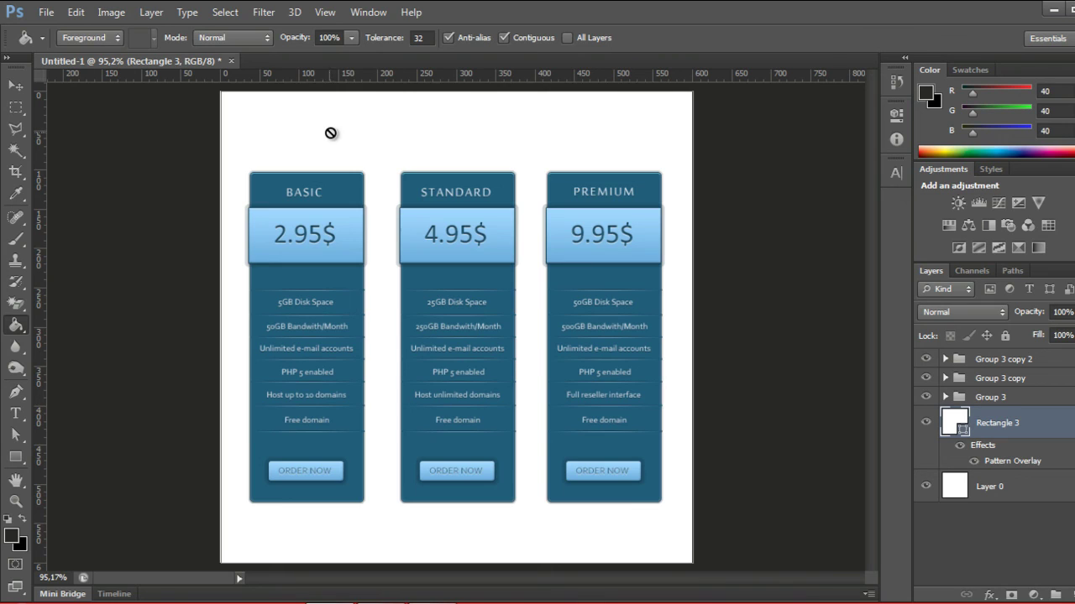
pyautogui.click(339, 140)
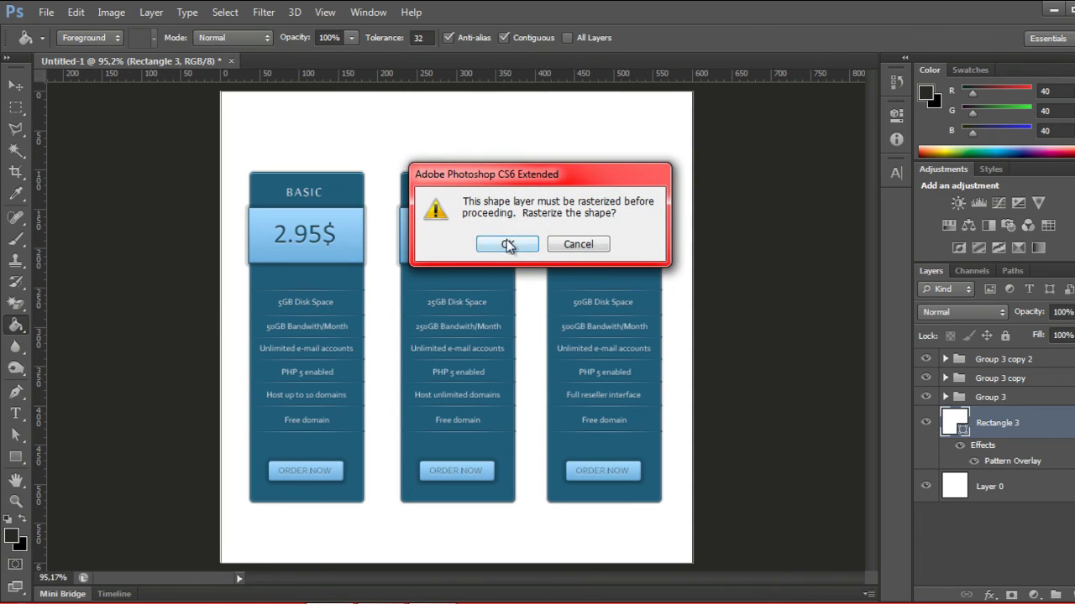
pyautogui.click(512, 242)
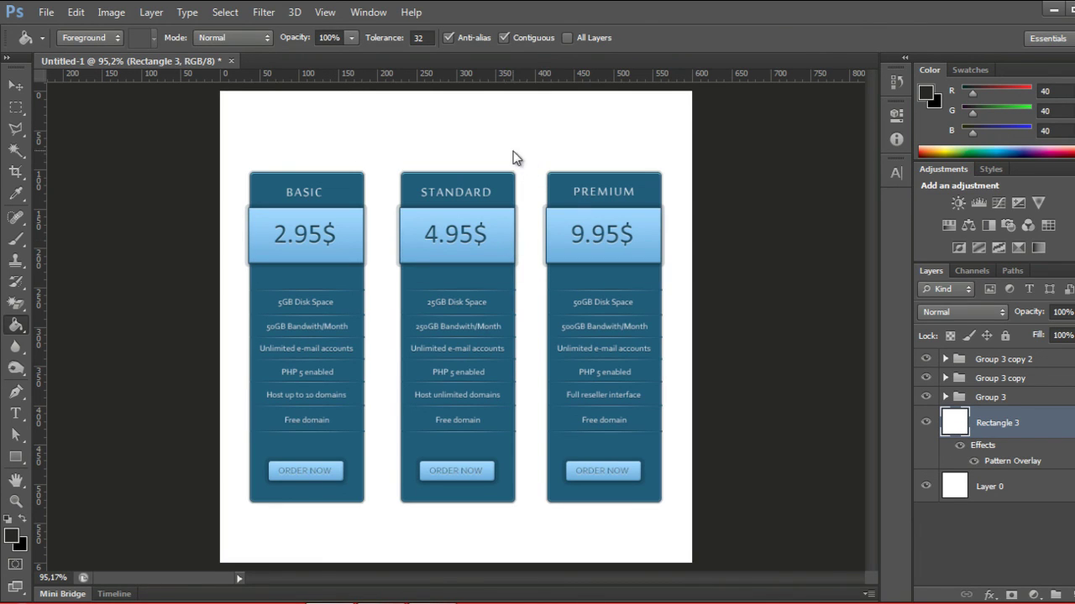
pyautogui.click(537, 173)
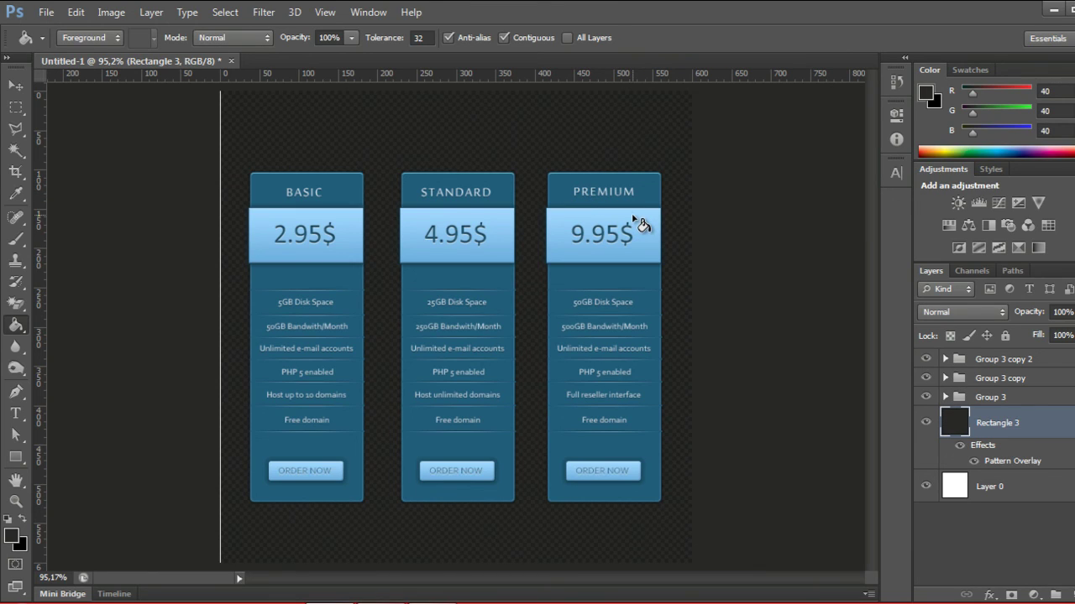
# Select Layer 0 with the Move tool, collapse Rectangle 3's effects, and view at 100% zoom.
pyautogui.press('v')
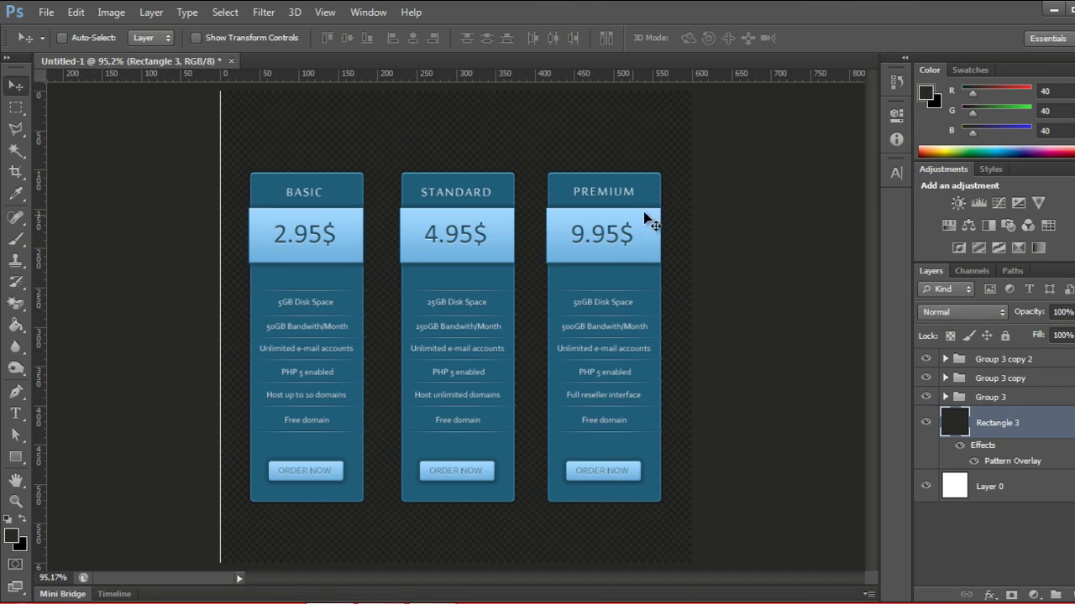
pyautogui.click(1044, 499)
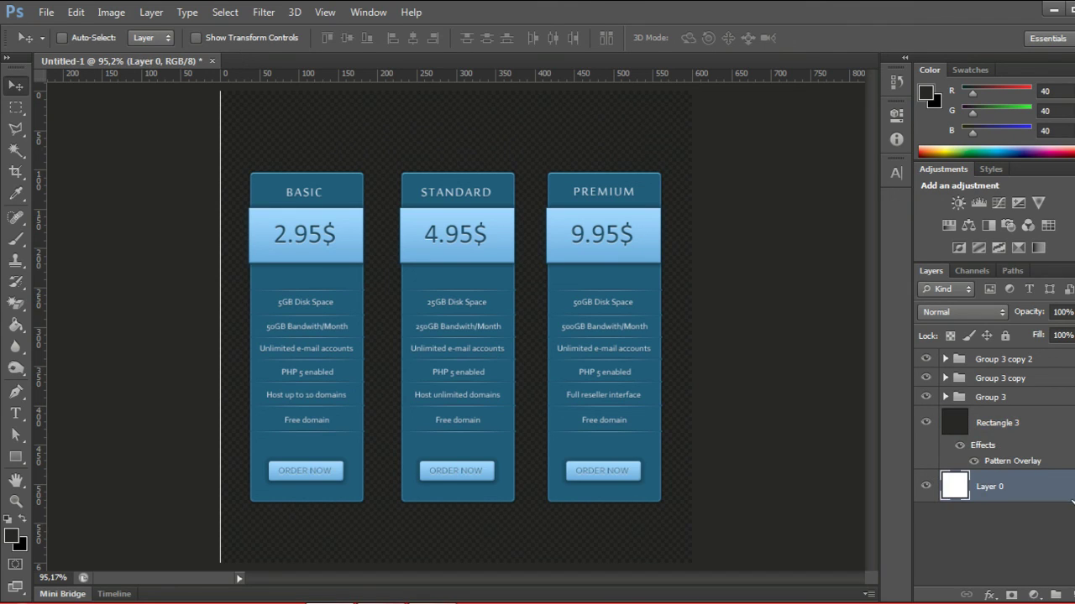
pyautogui.click(1070, 423)
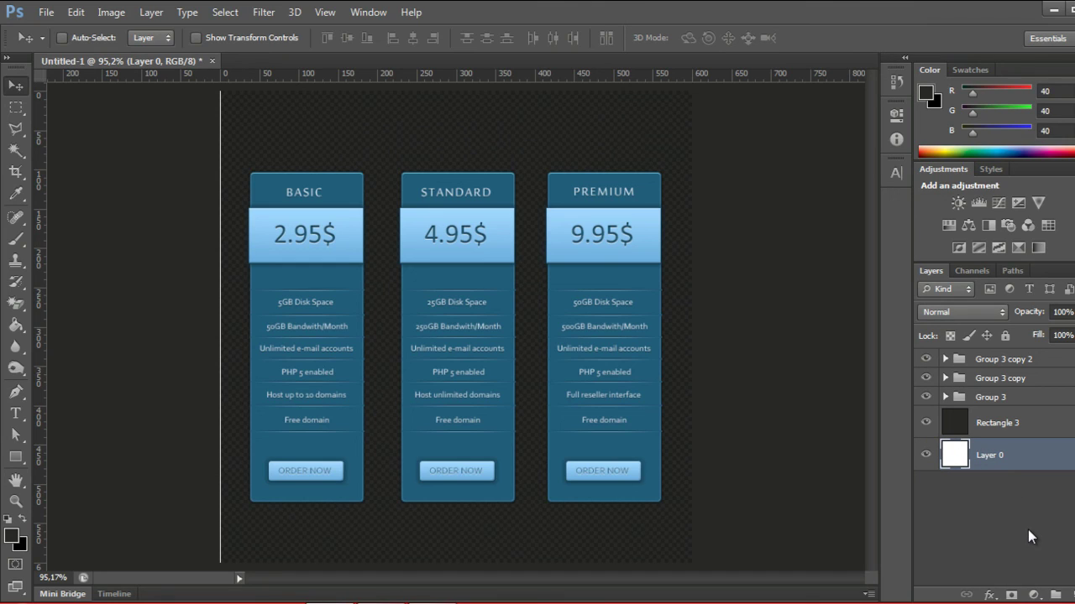
pyautogui.hotkey('ctrl', '-')
pyautogui.hotkey('ctrl', '+')
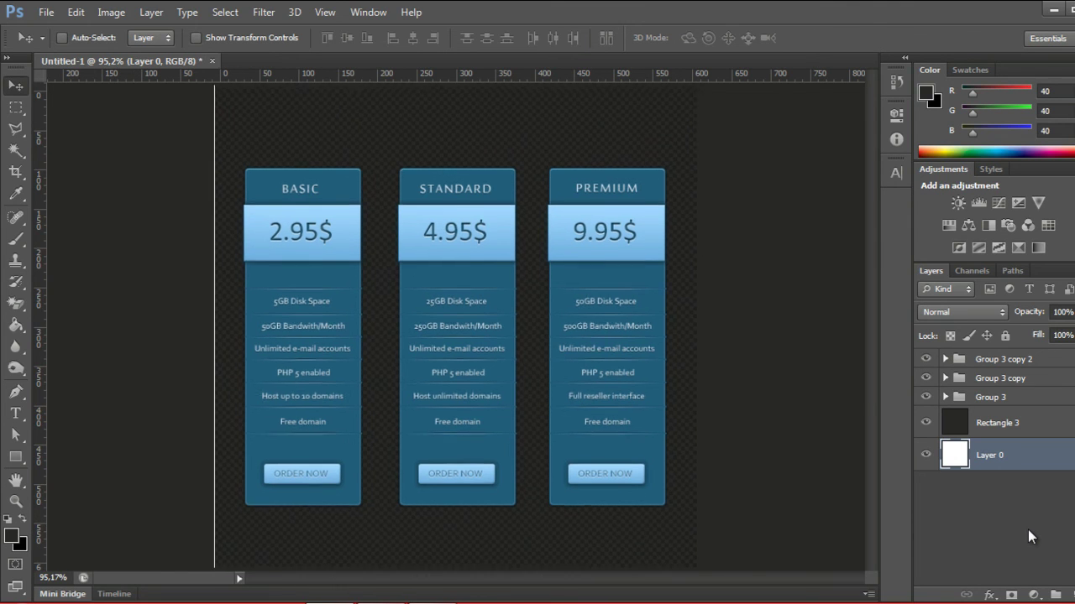
pyautogui.hotkey('ctrl', '+')
pyautogui.hotkey('ctrl', '+')
pyautogui.hotkey('ctrl', '-')
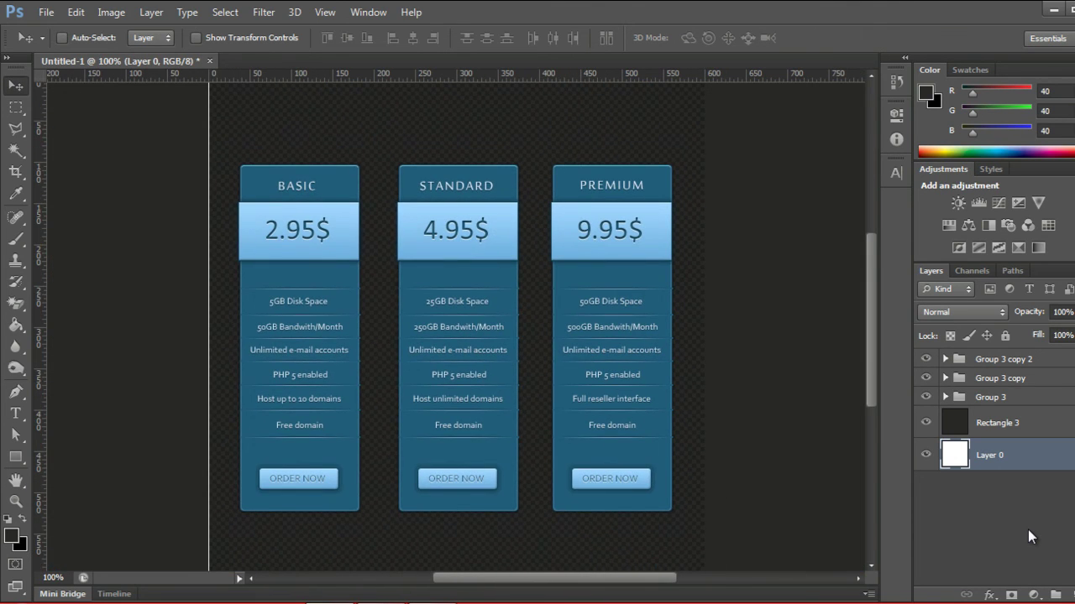